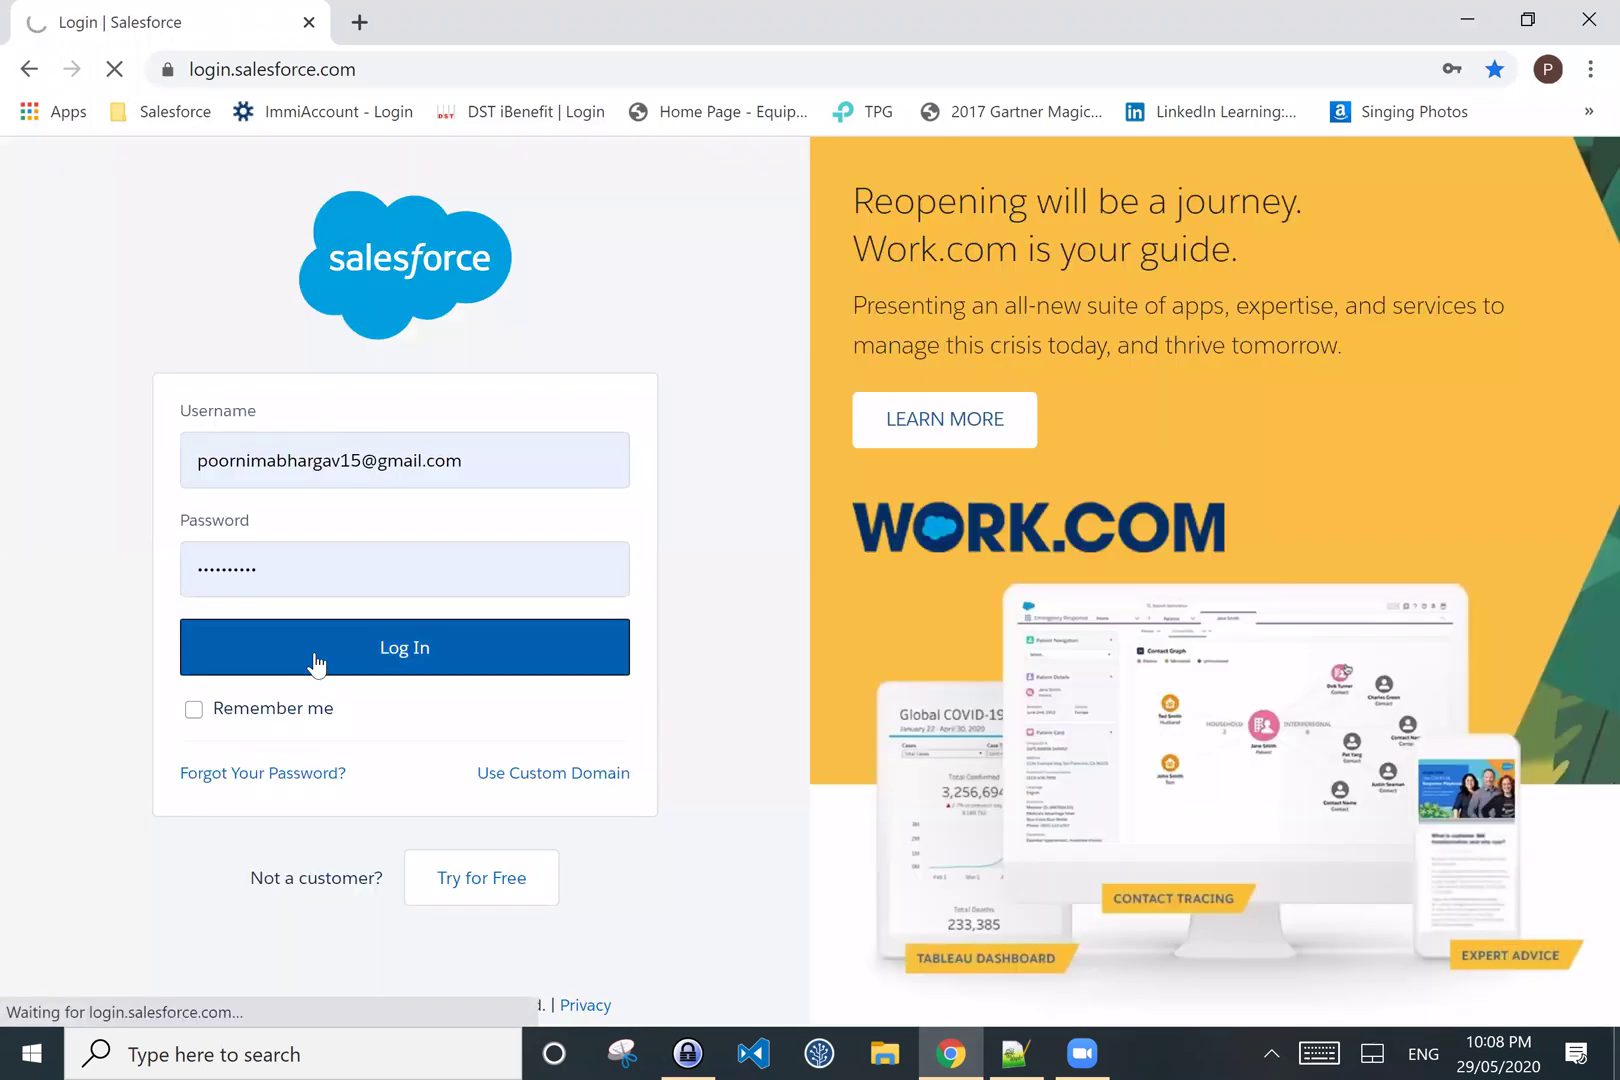
- Log in to Salesforce with the prefilled credentials and open the Setup home page
left_click(318, 664)
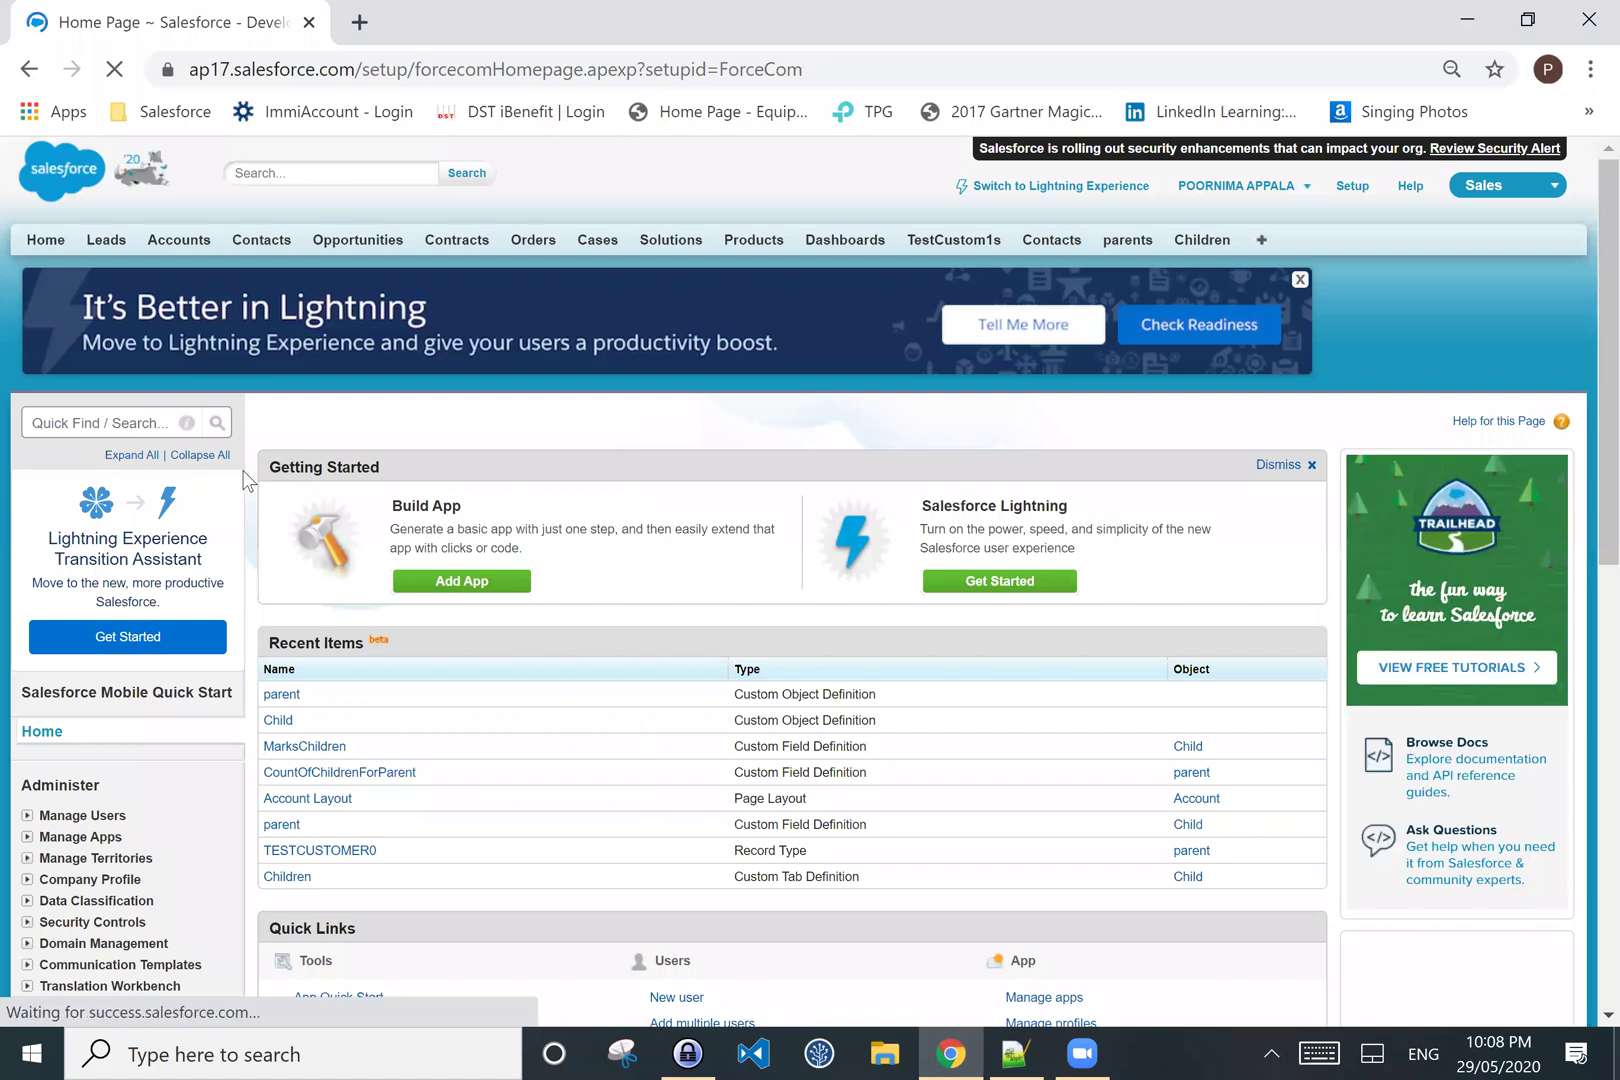
left_click(1356, 186)
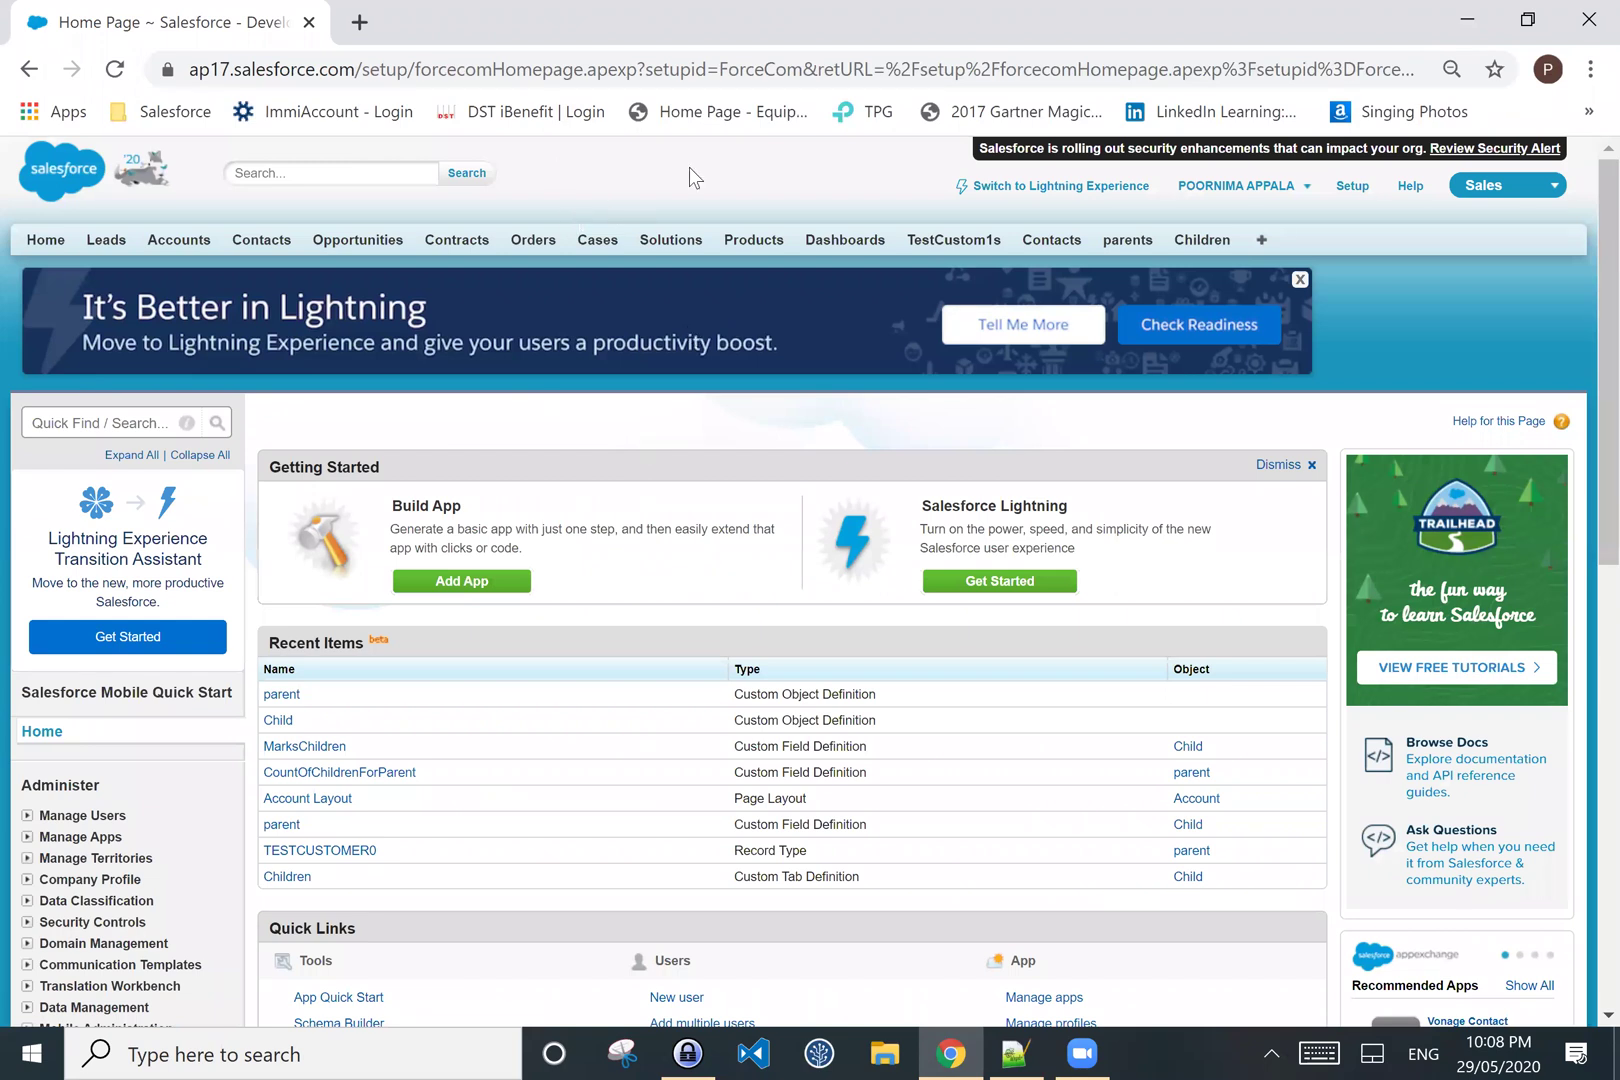
- Try to find Schema Builder by searching Setup for "schema" and "schemabulider"
left_click(70, 418)
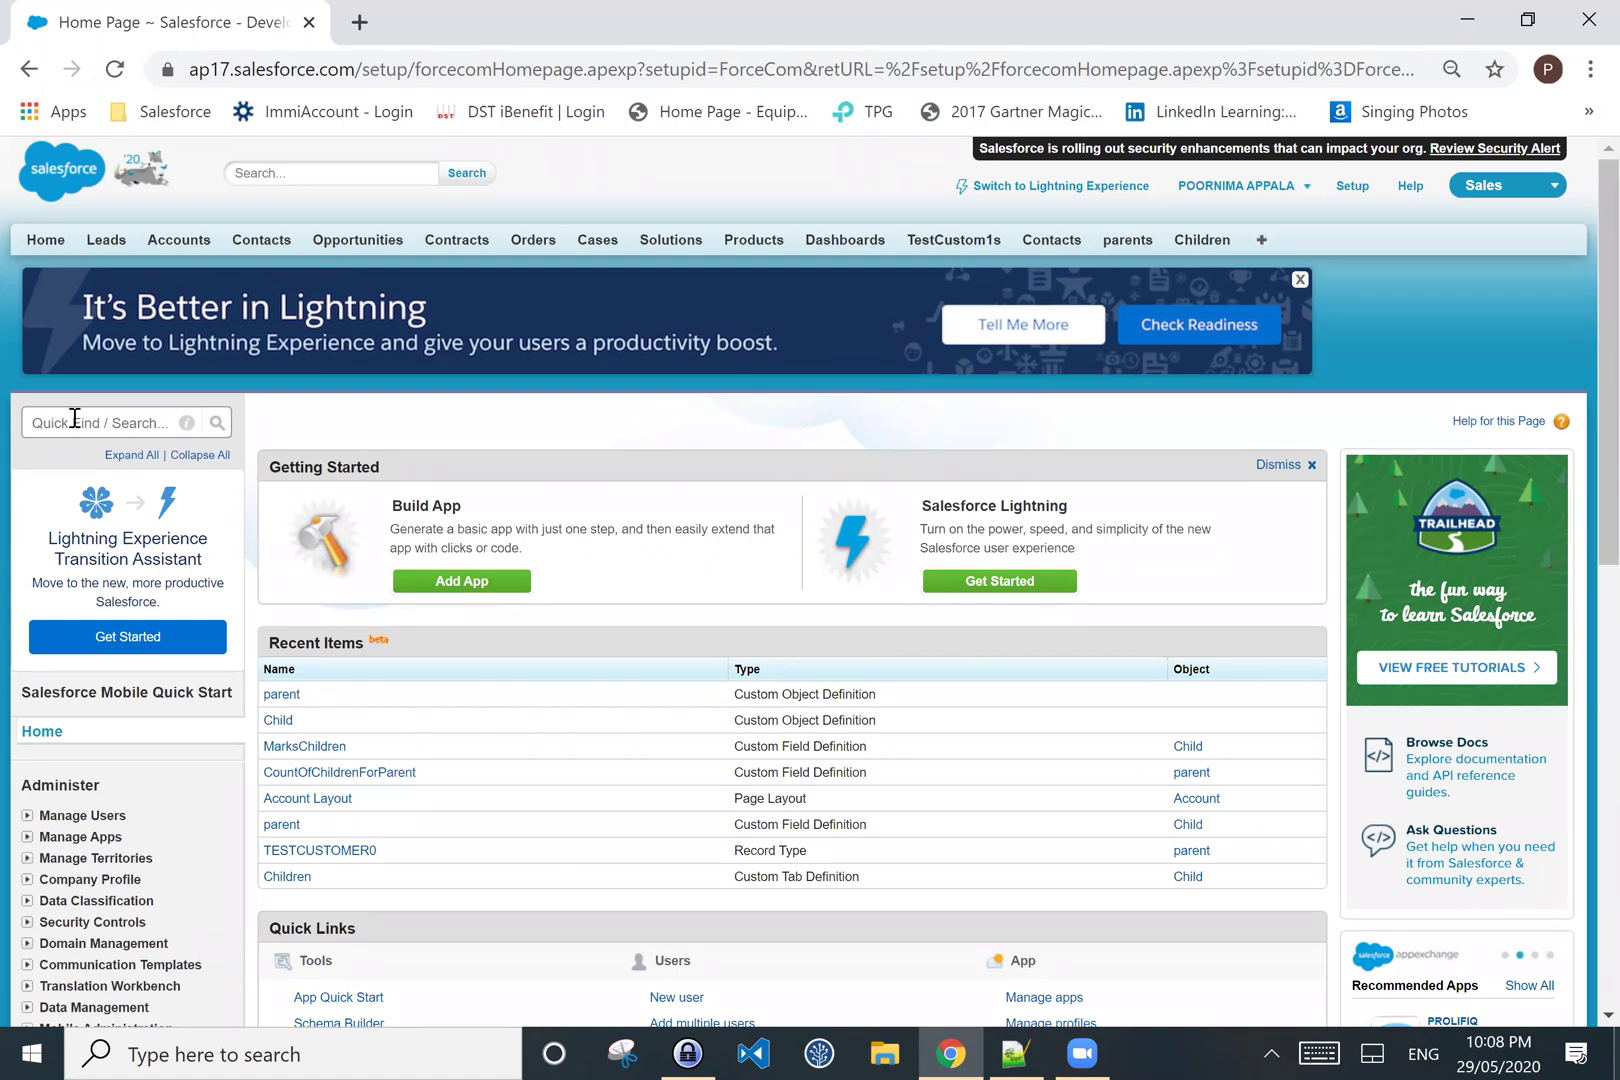
type("s")
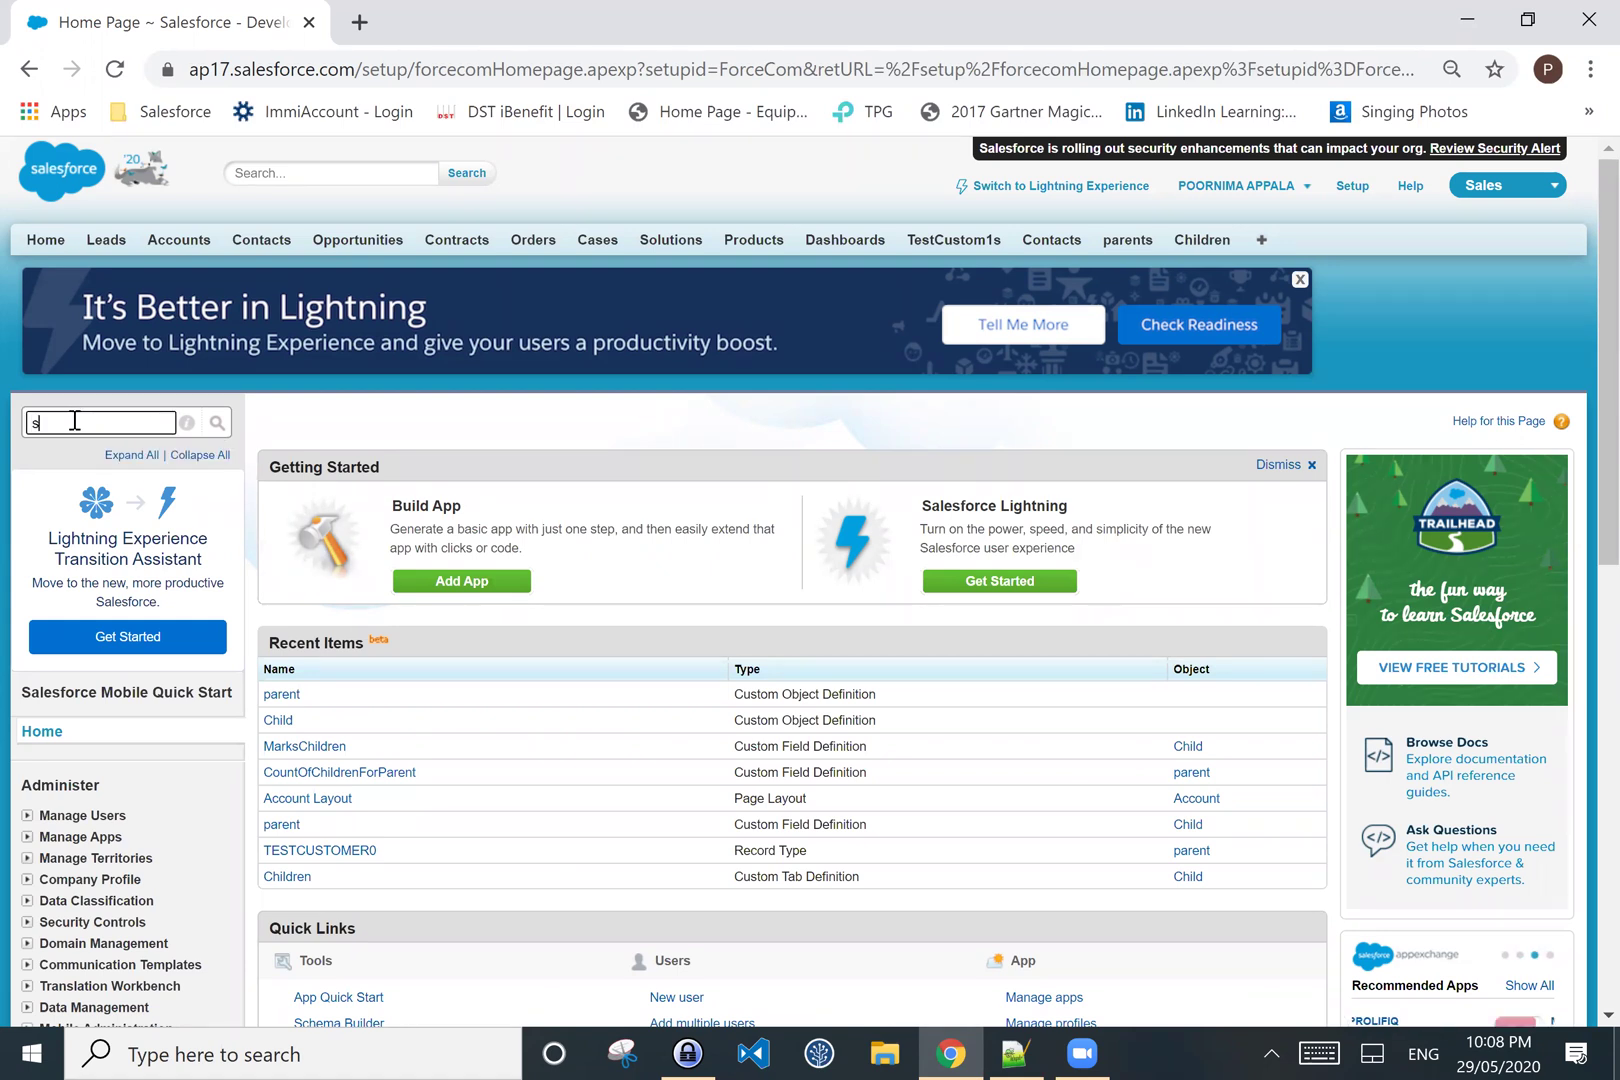
type("chema")
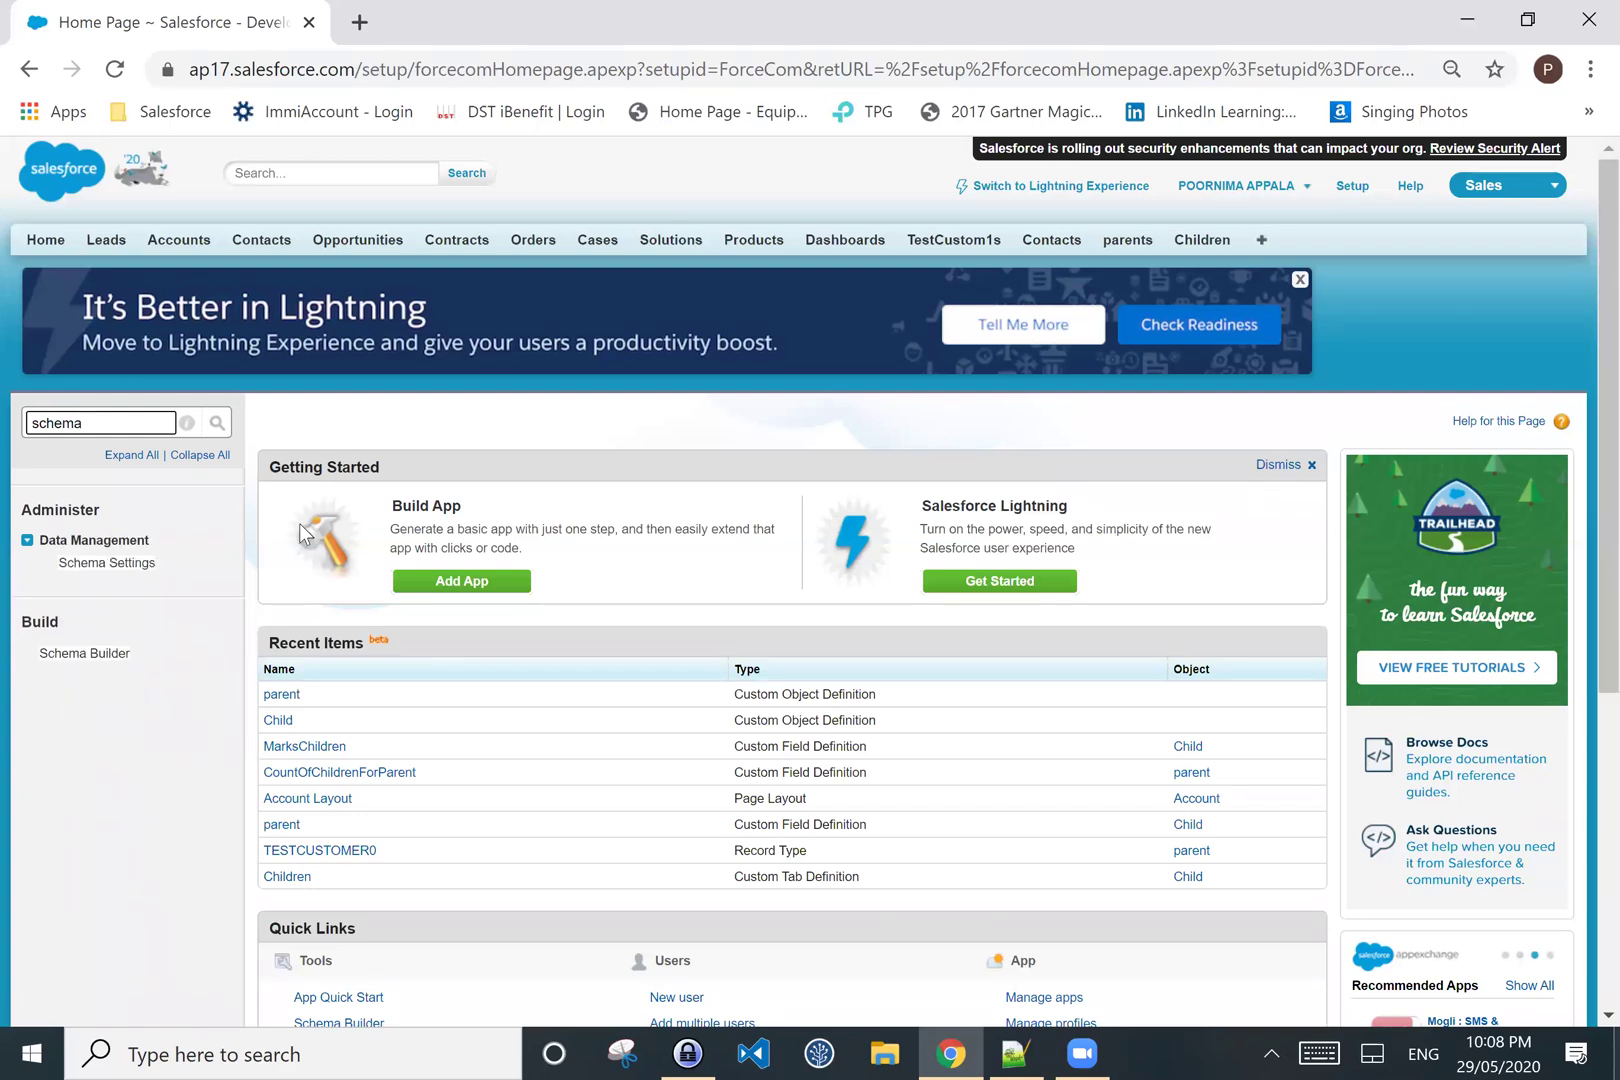
left_click(88, 502)
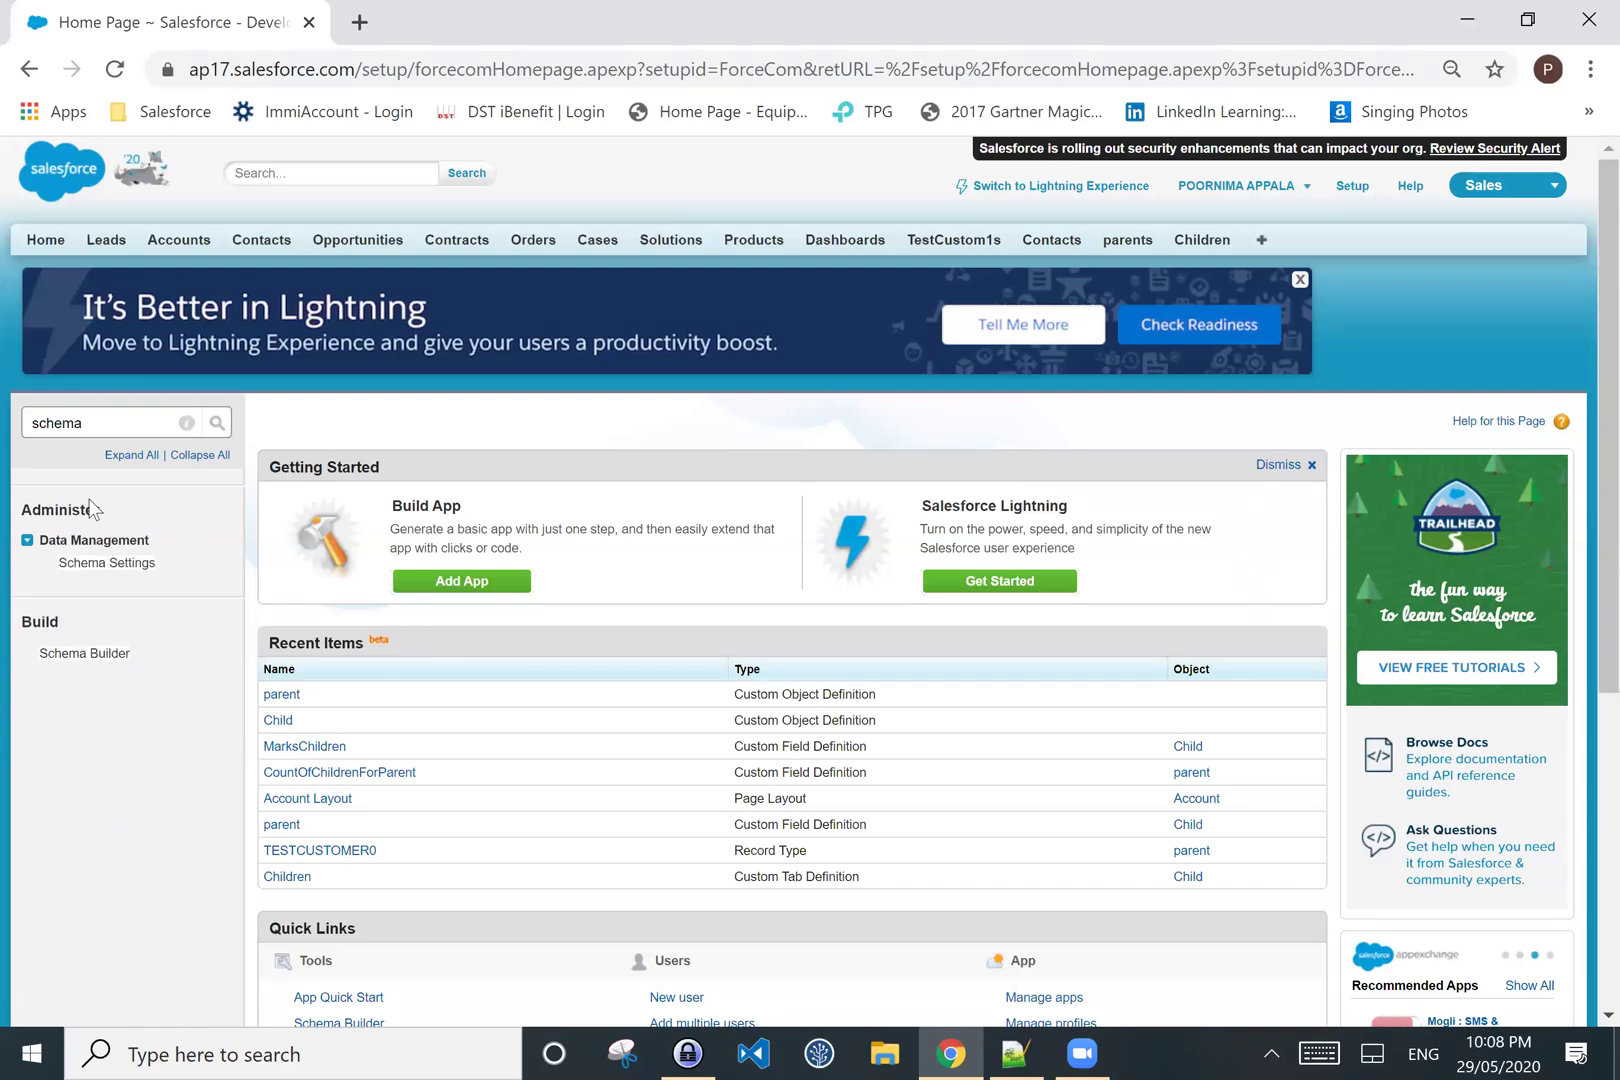
left_click(113, 422)
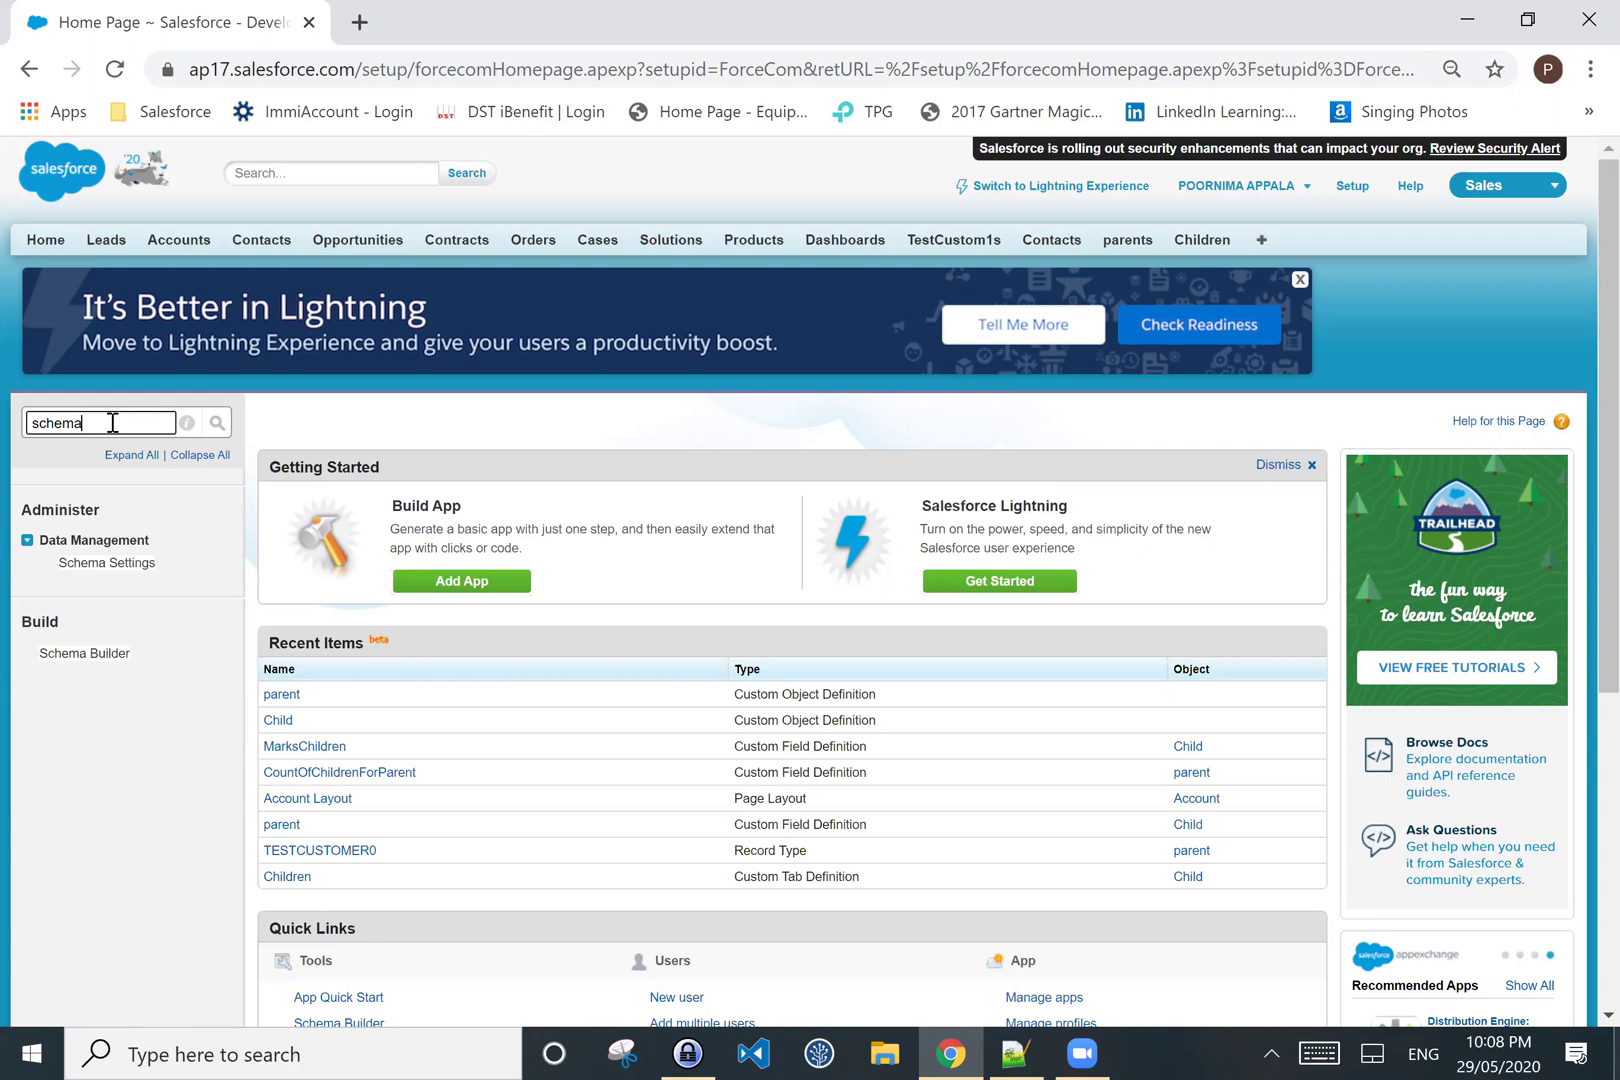
type("buil")
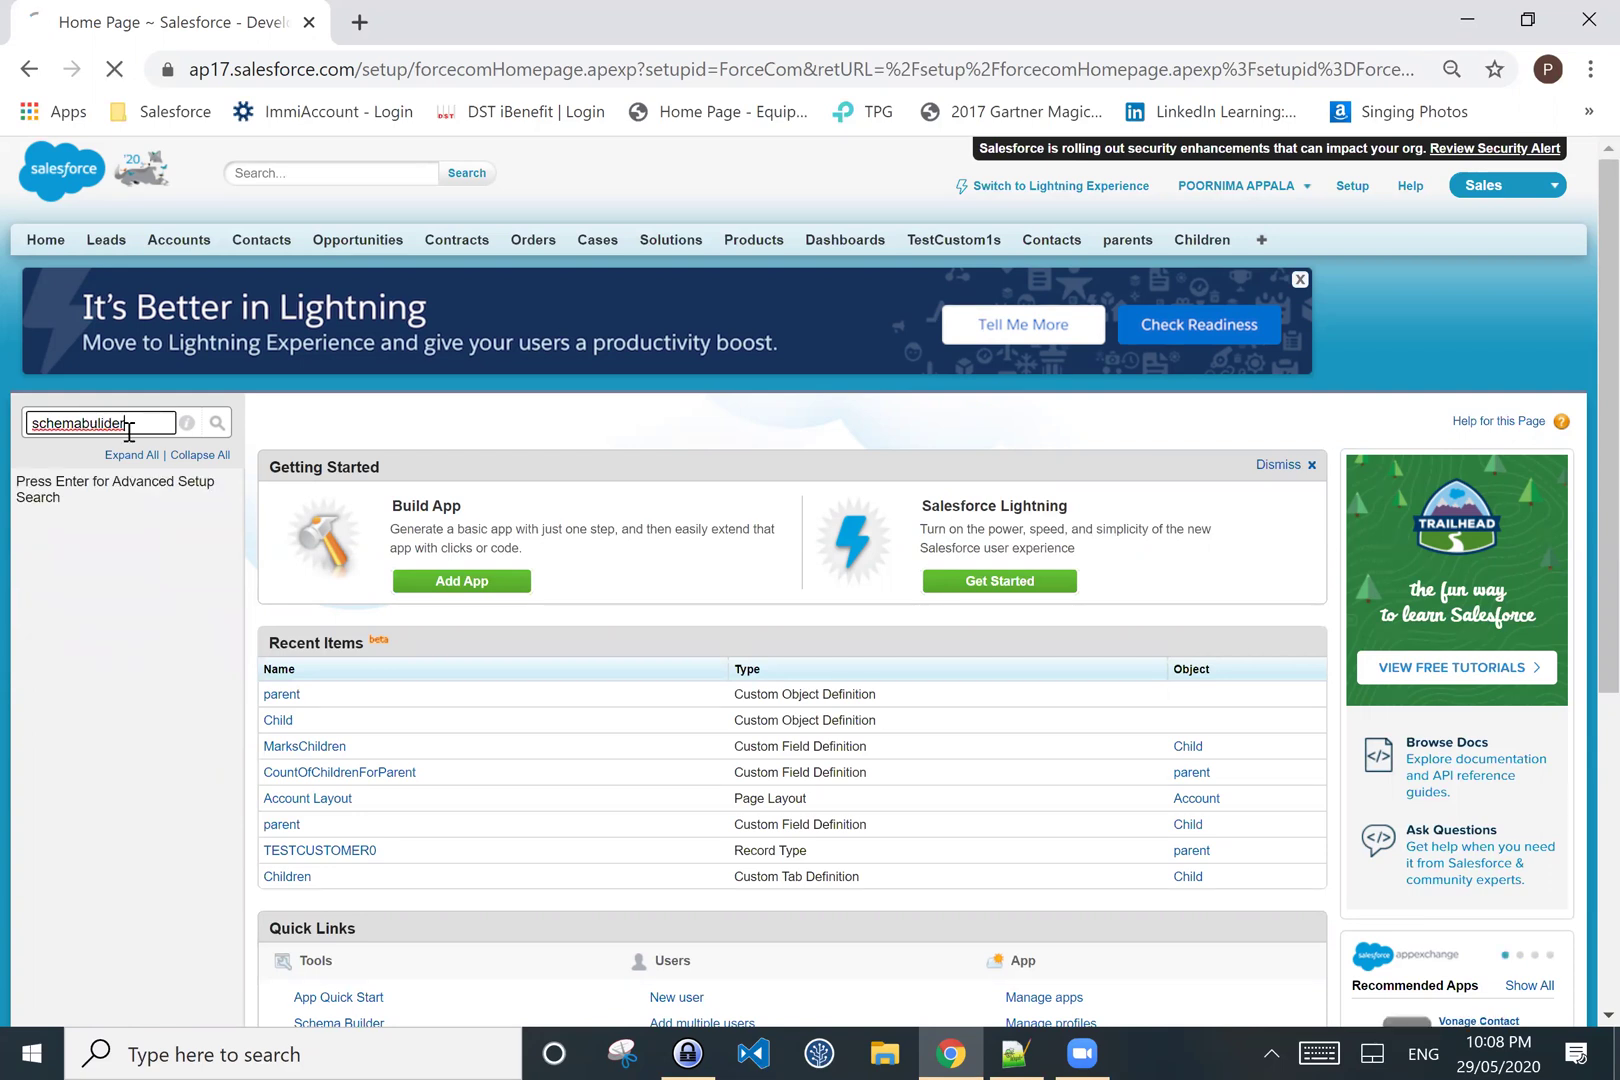
key("Return")
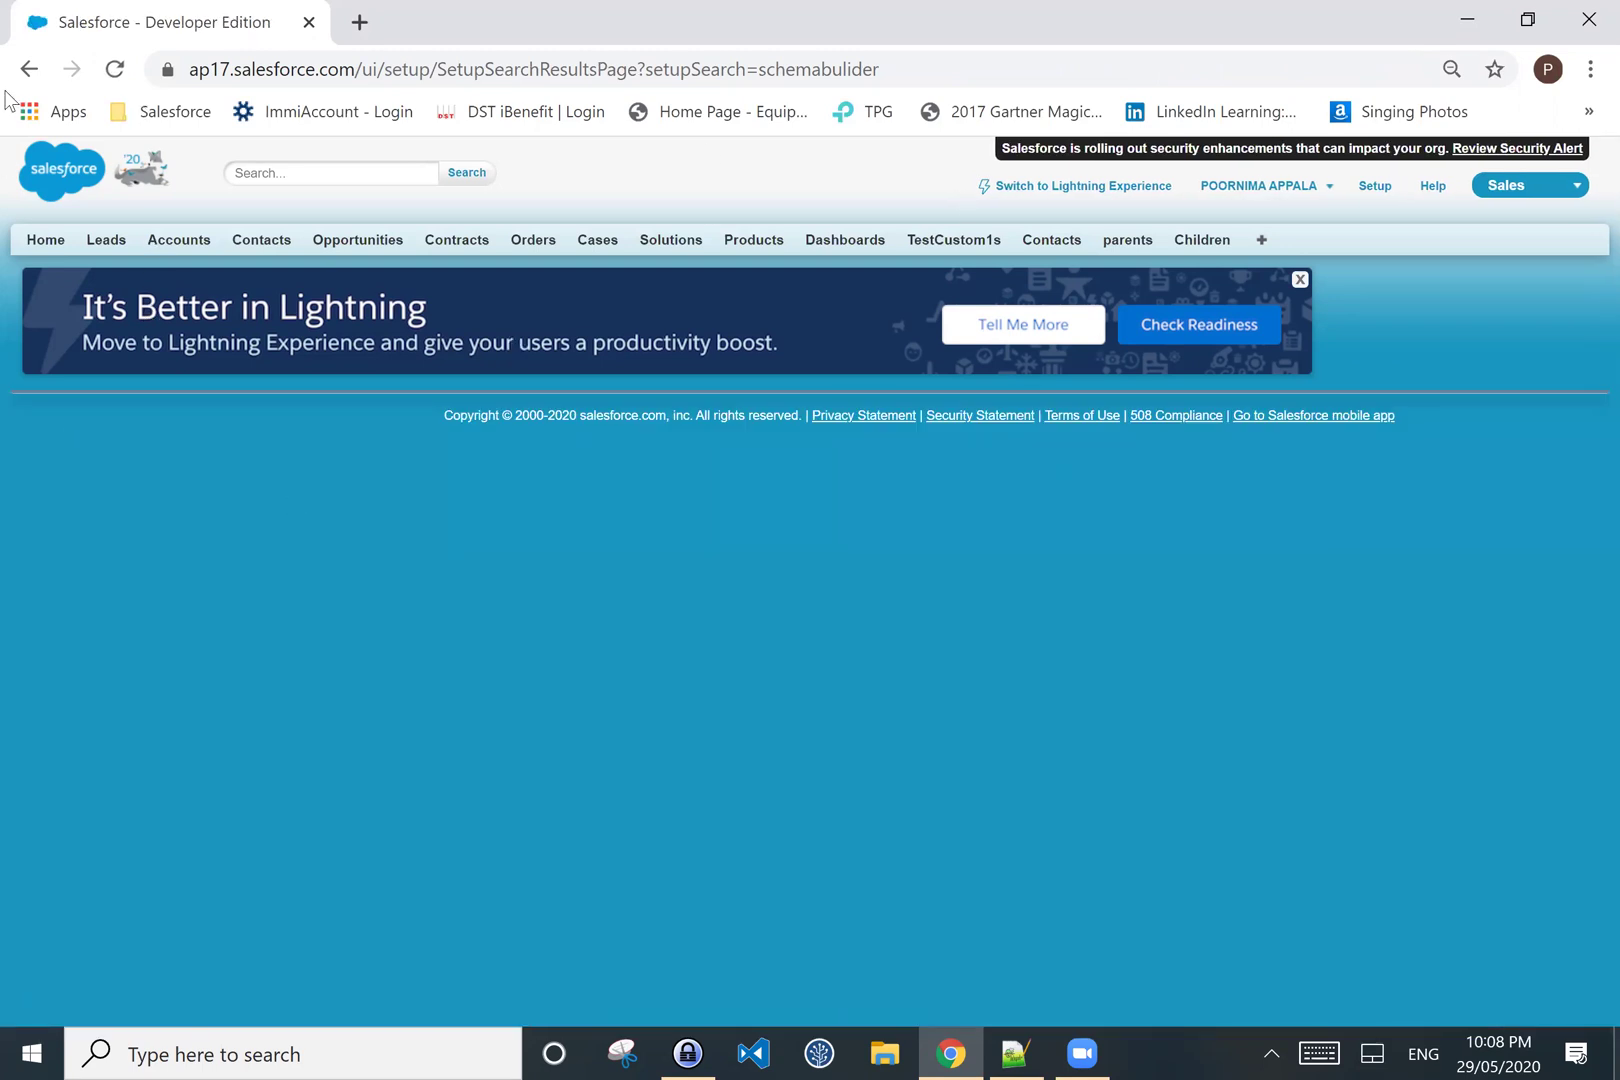
- Return to Setup, search for "schema" and open Schema Builder
left_click(1373, 188)
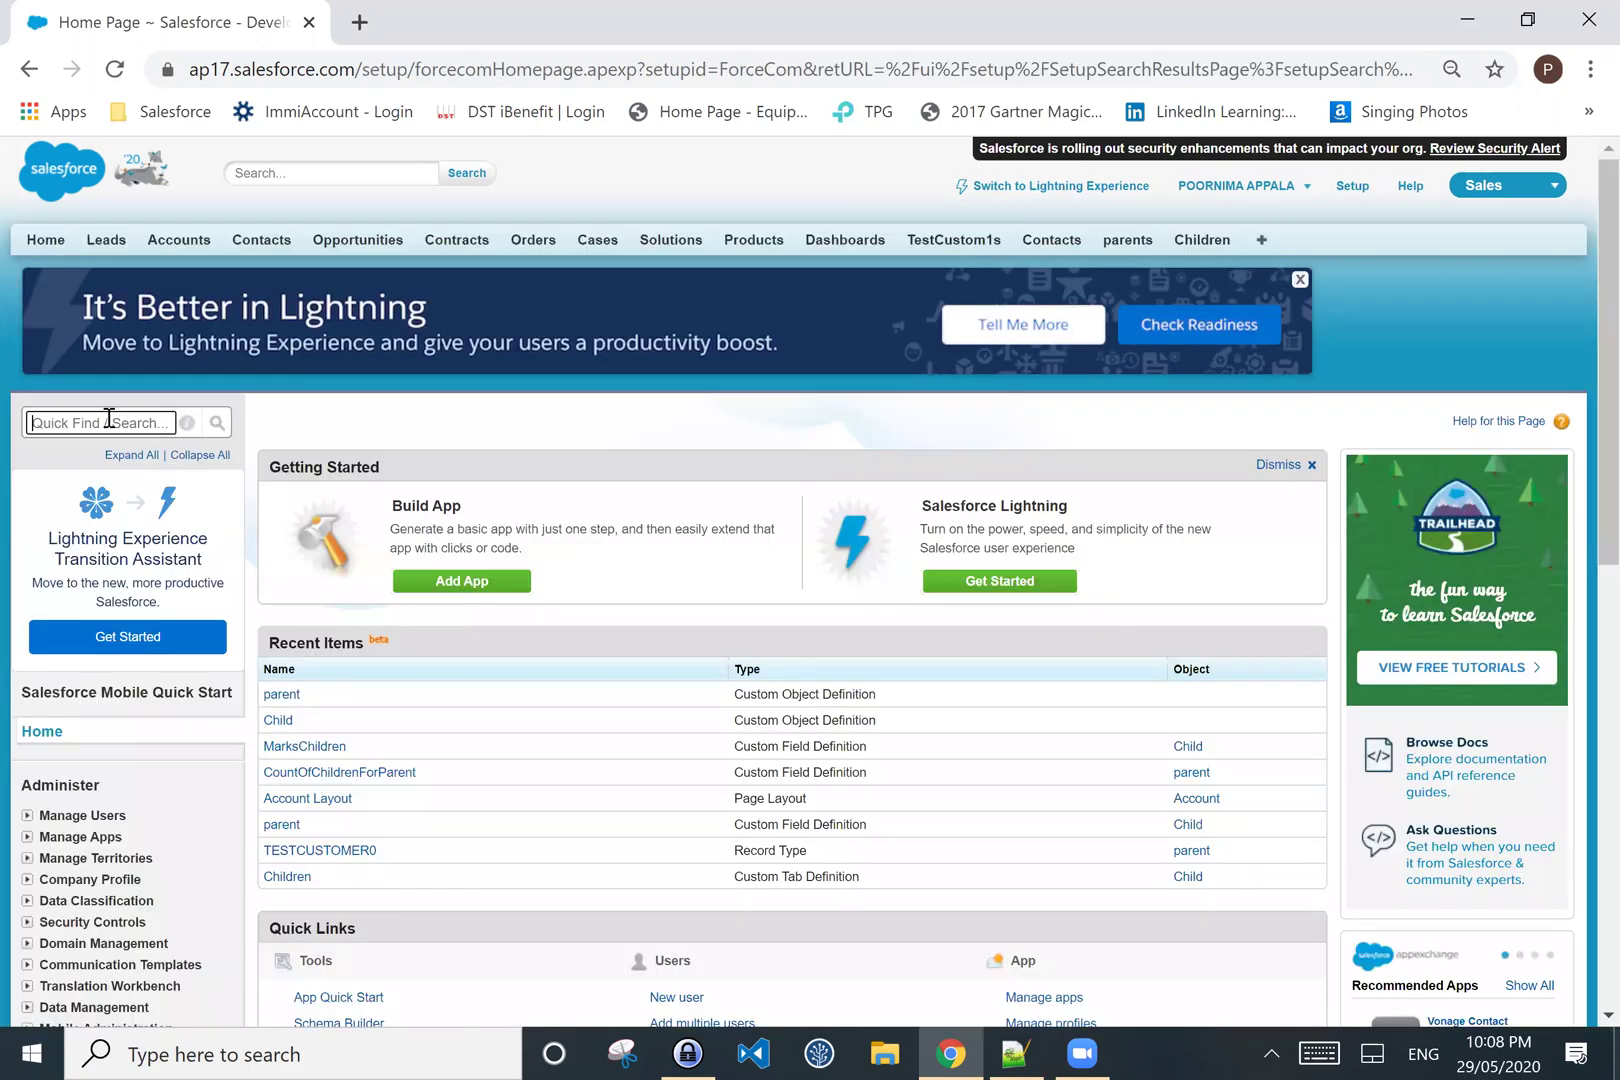
type("schema")
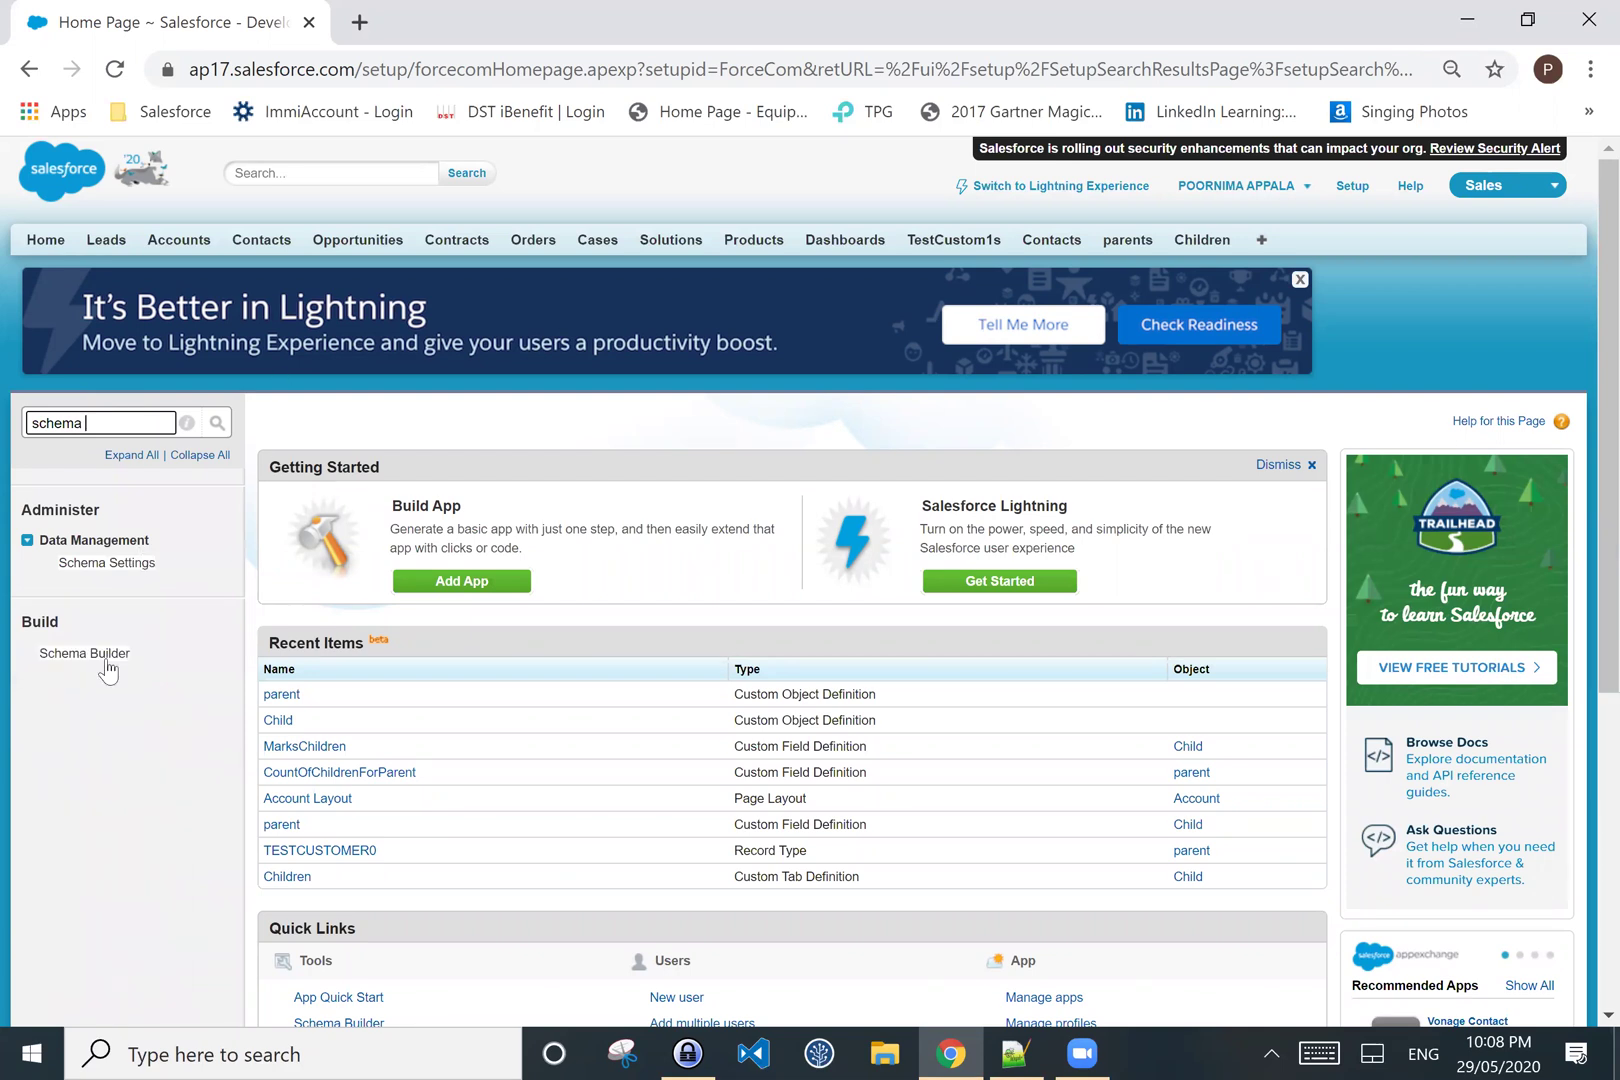
left_click(53, 663)
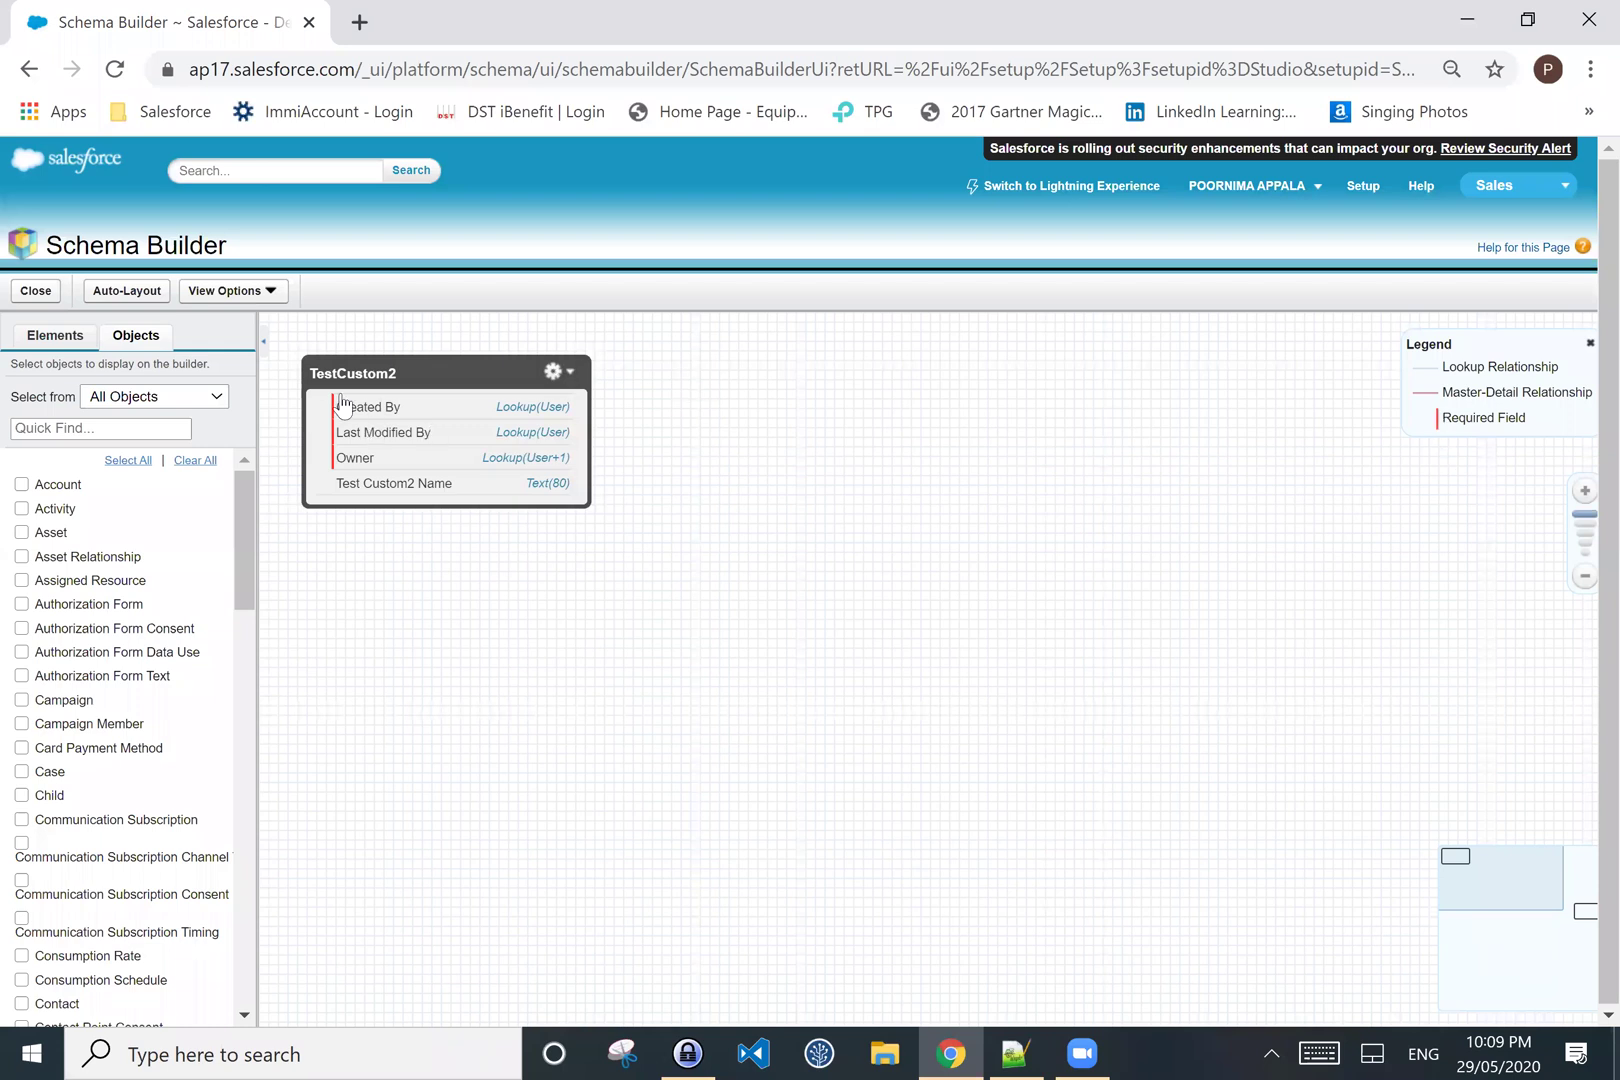
- Clear all objects from the Schema Builder canvas and look through the list of available objects
left_click(194, 461)
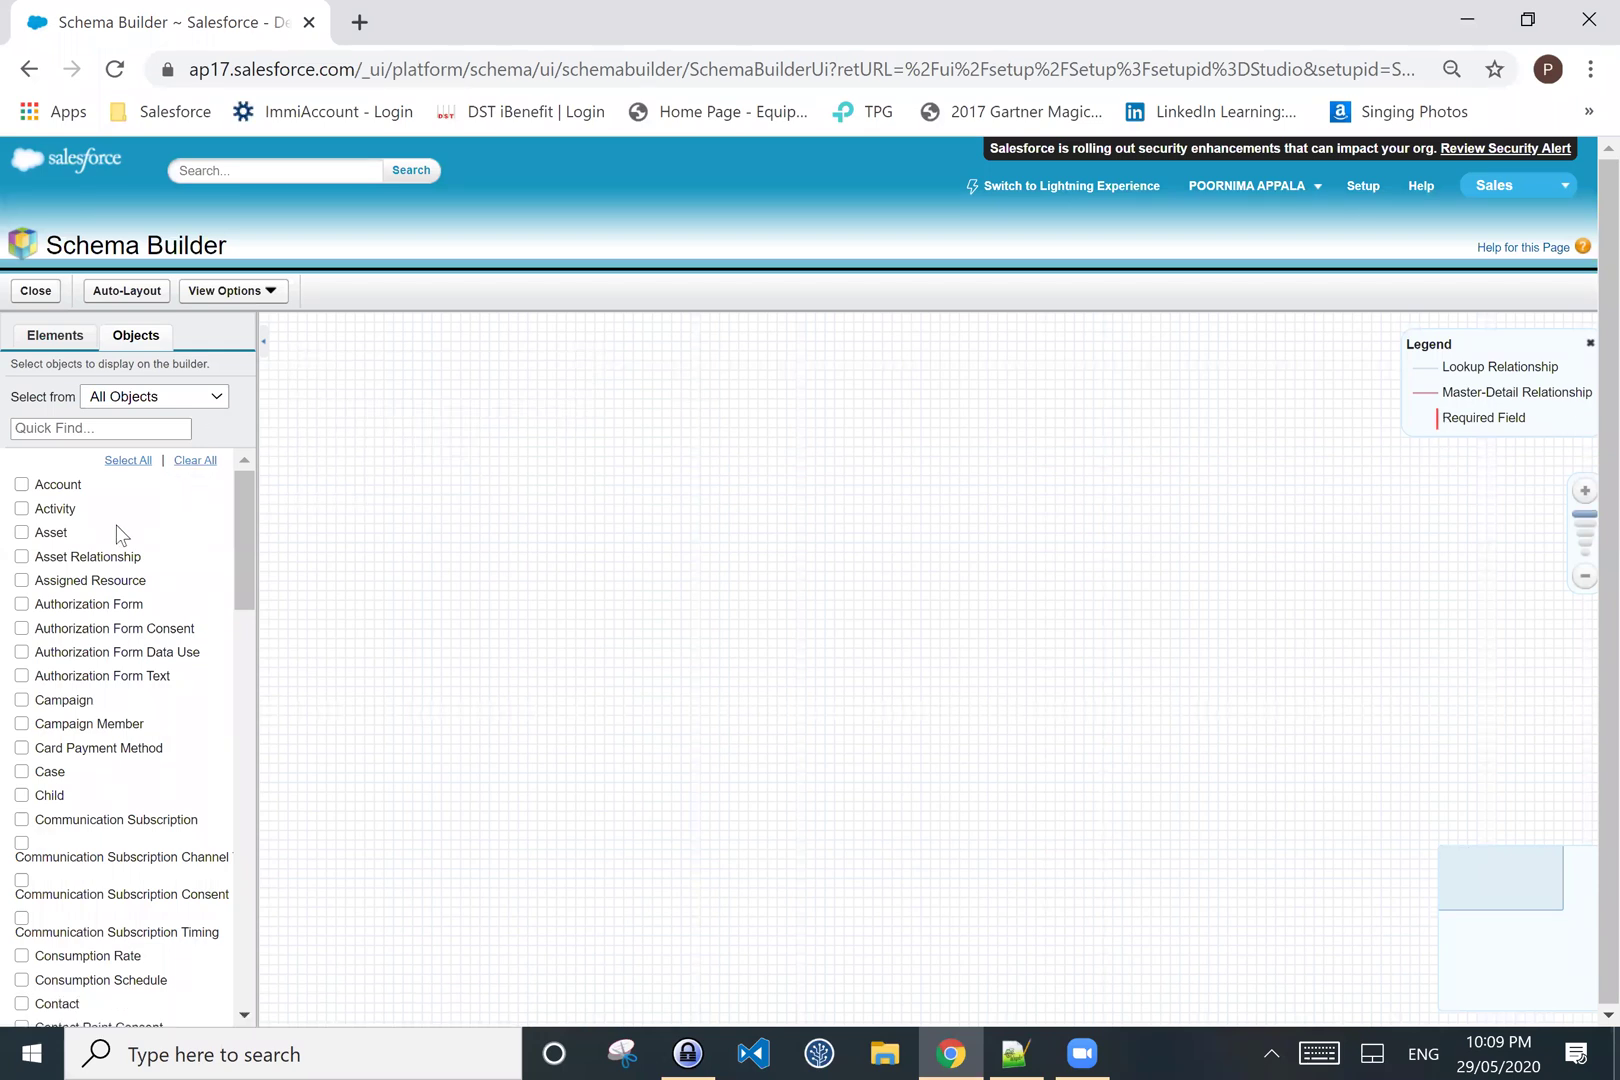
scroll(220, 580, "down", 3)
scroll(200, 615, "up", 3)
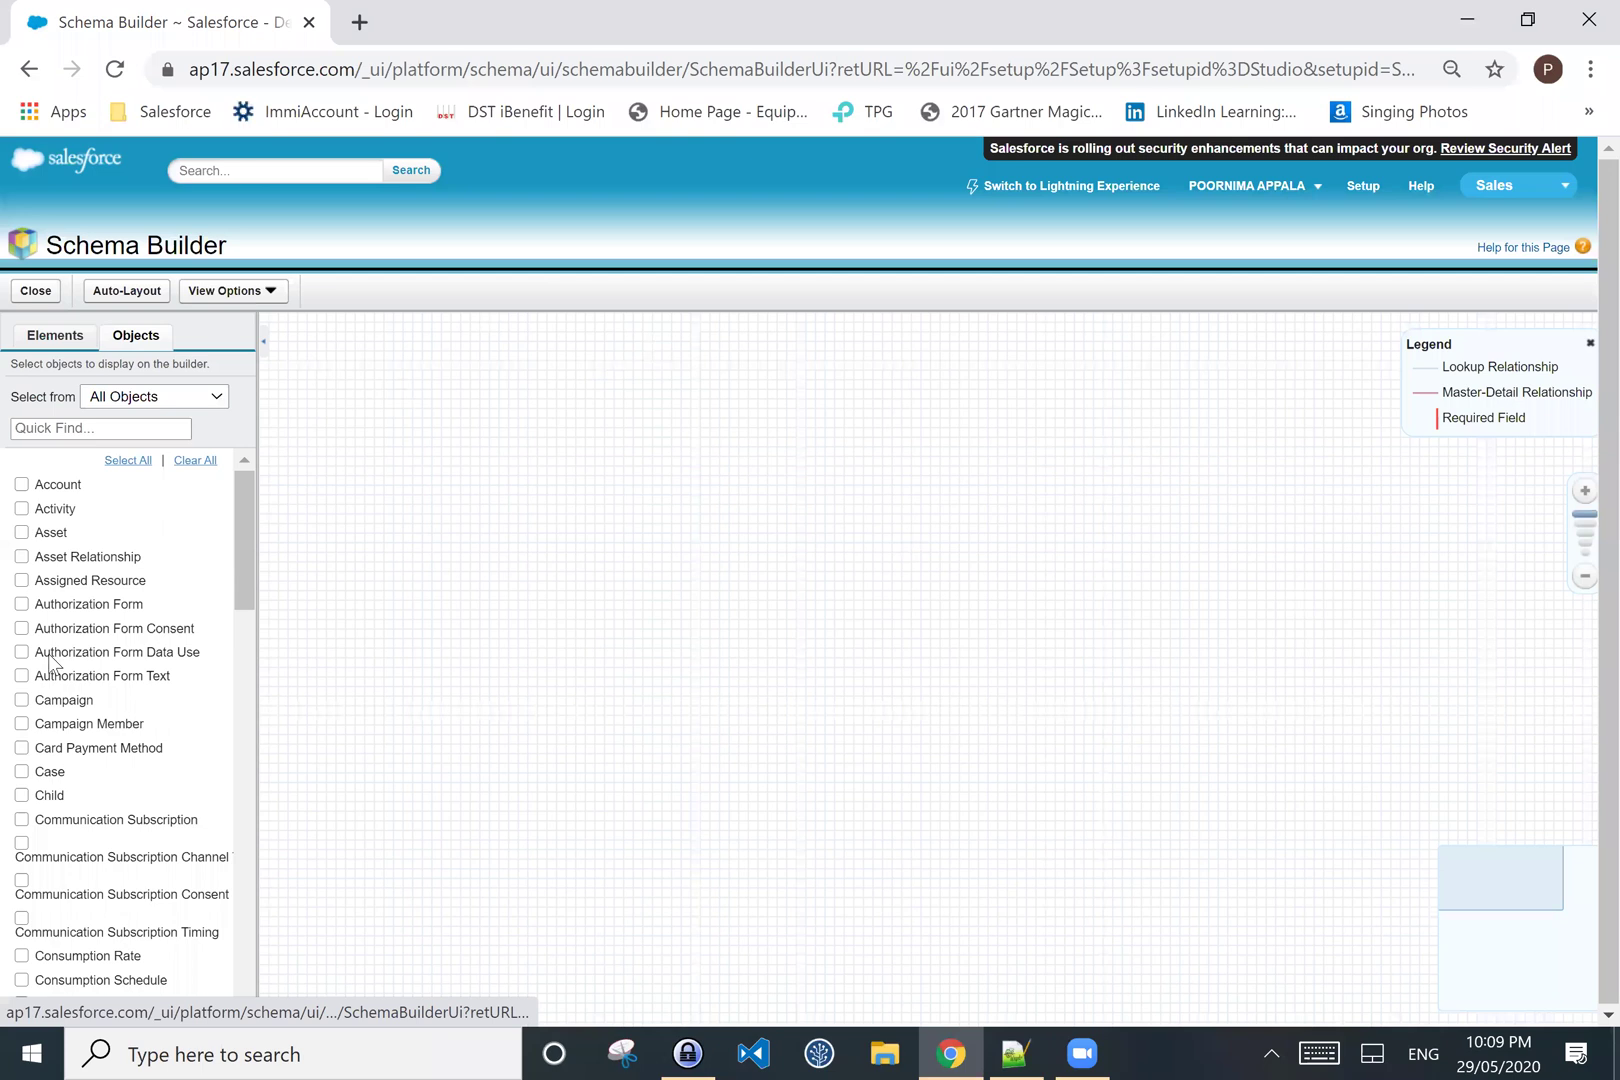
scroll(150, 690, "down", 5)
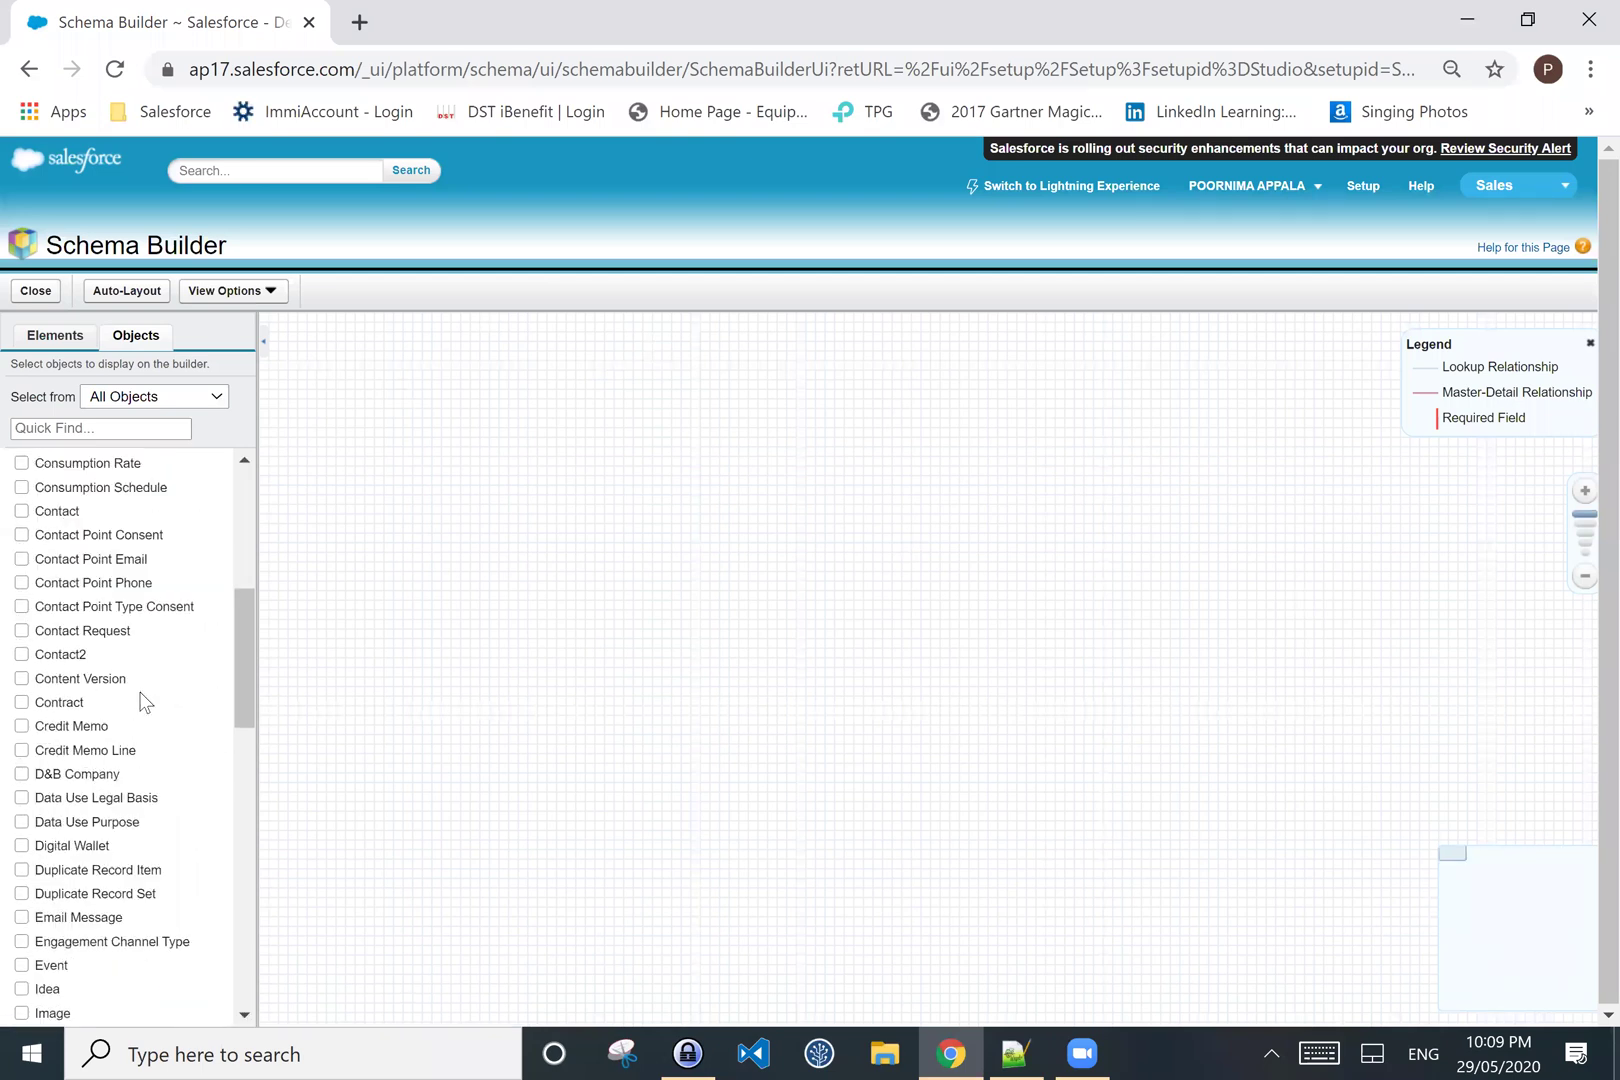
scroll(150, 720, "down", 5)
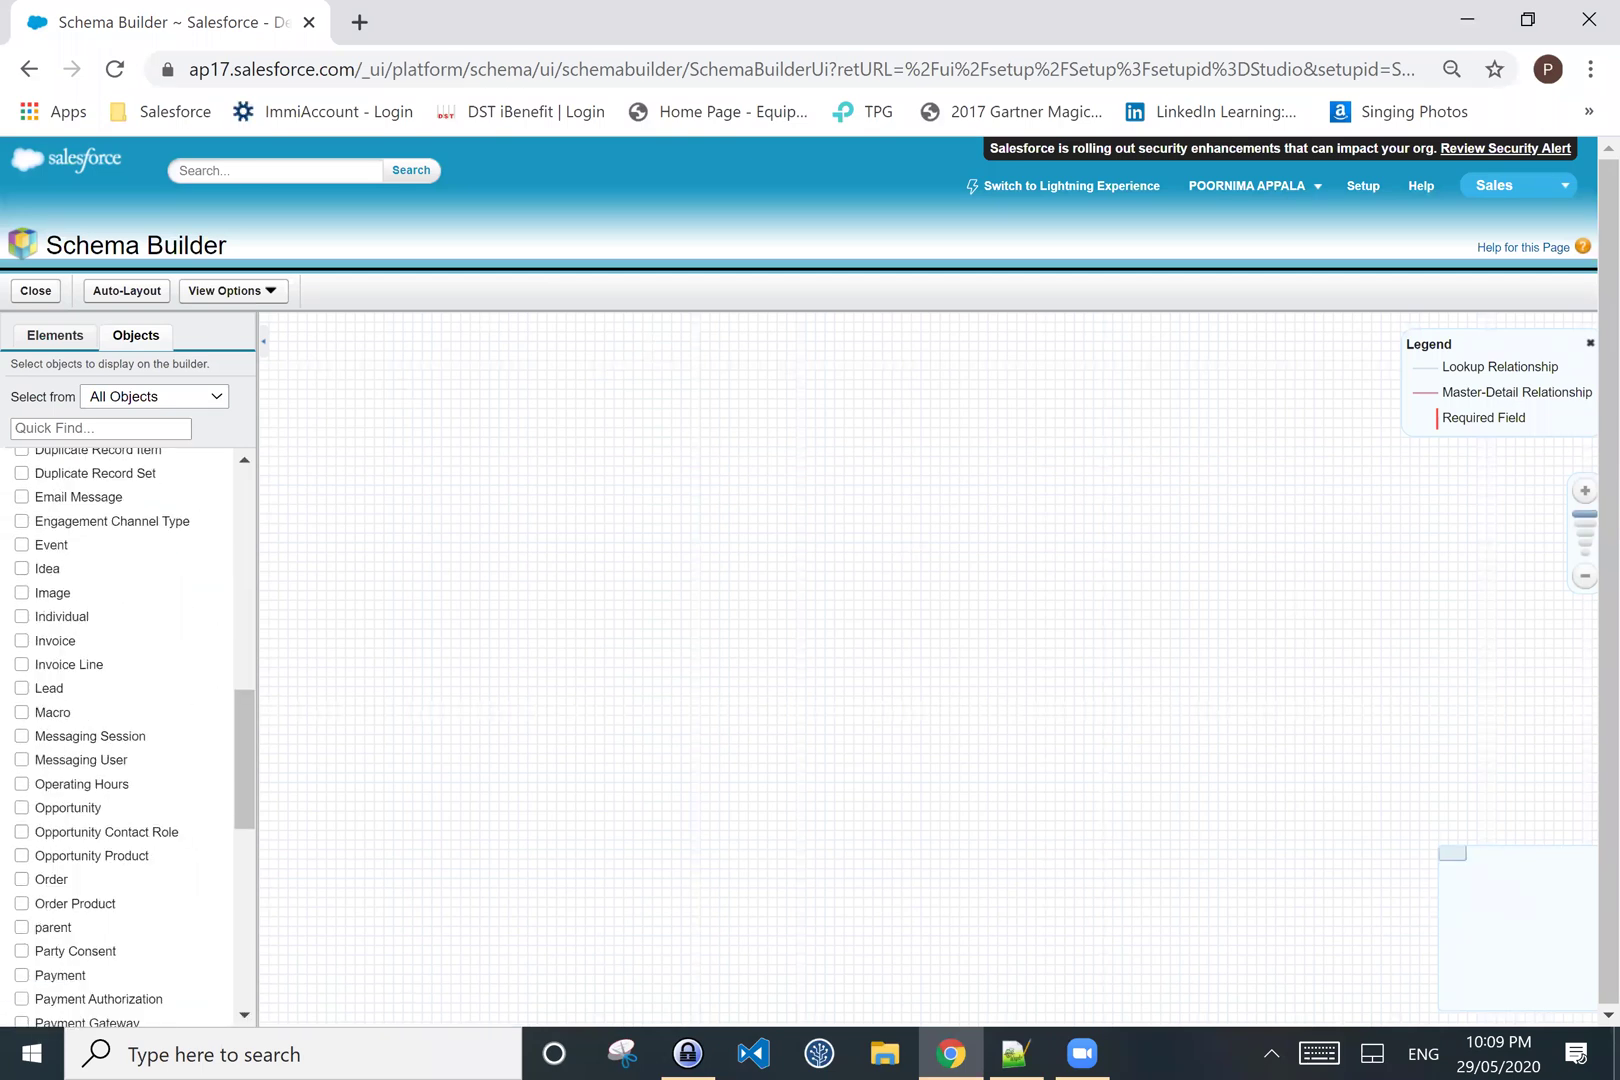
scroll(128, 785, "down", 6)
scroll(91, 850, "down", 2)
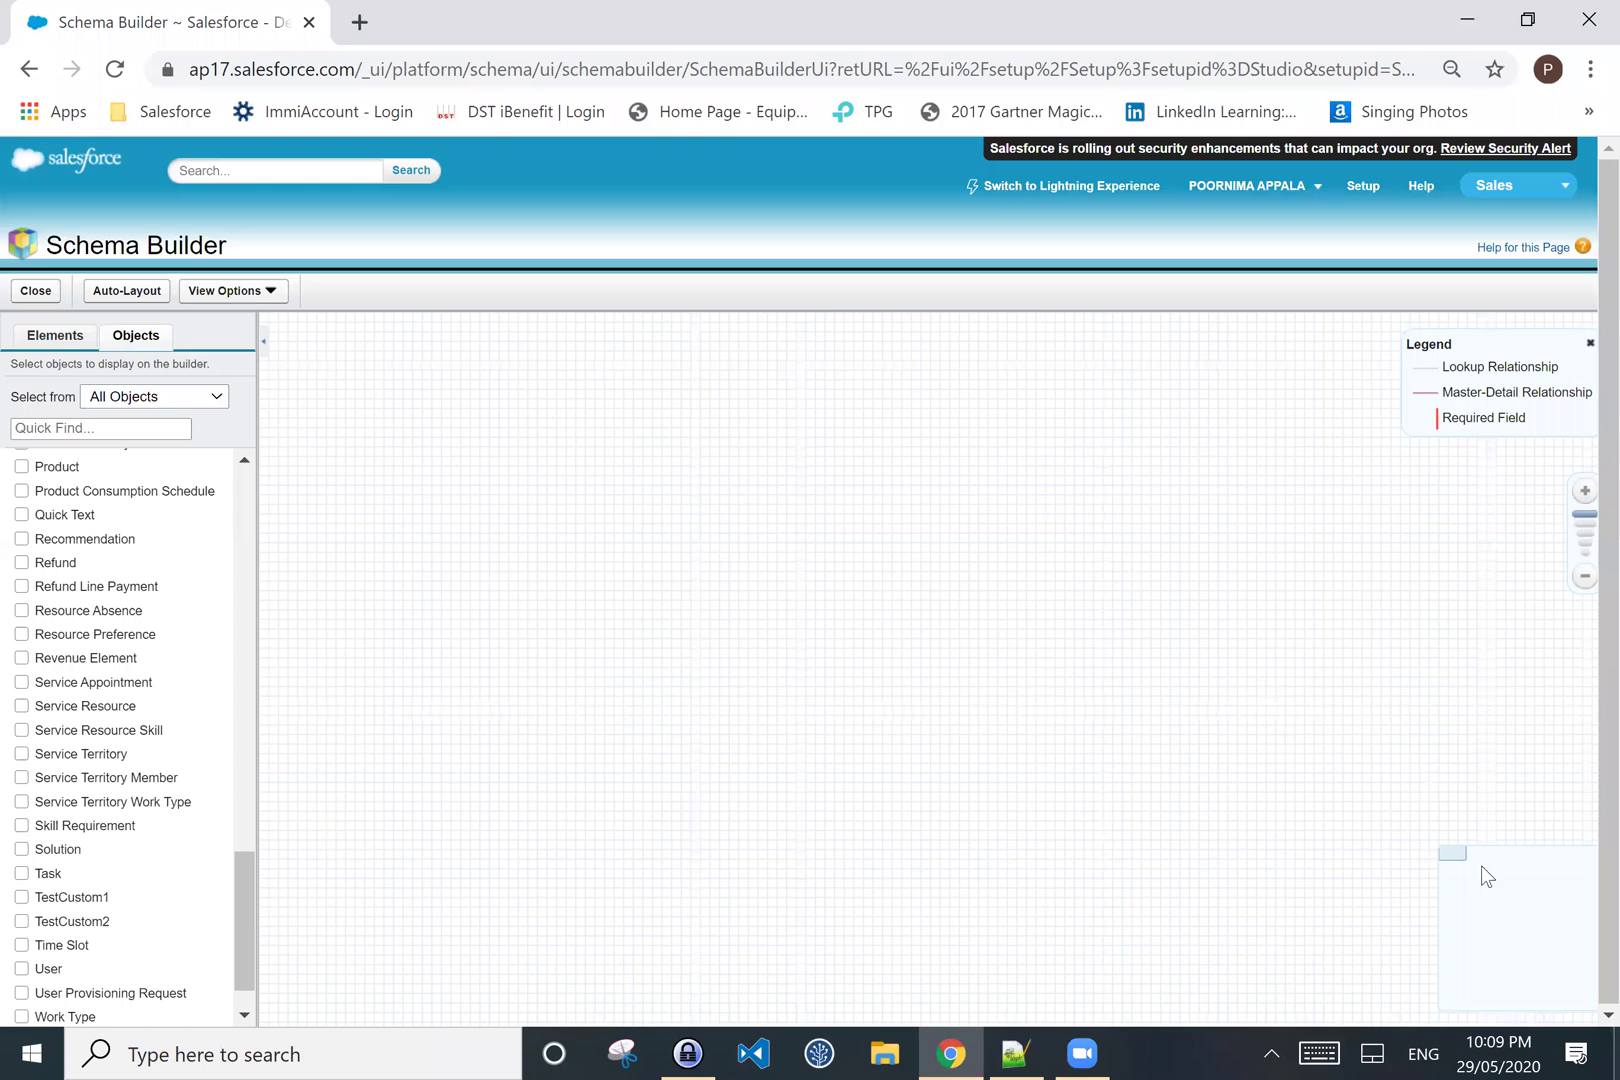
- Show TestCustom1 and TestCustom2 on the schema canvas, followed by all remaining objects
left_click(1583, 910)
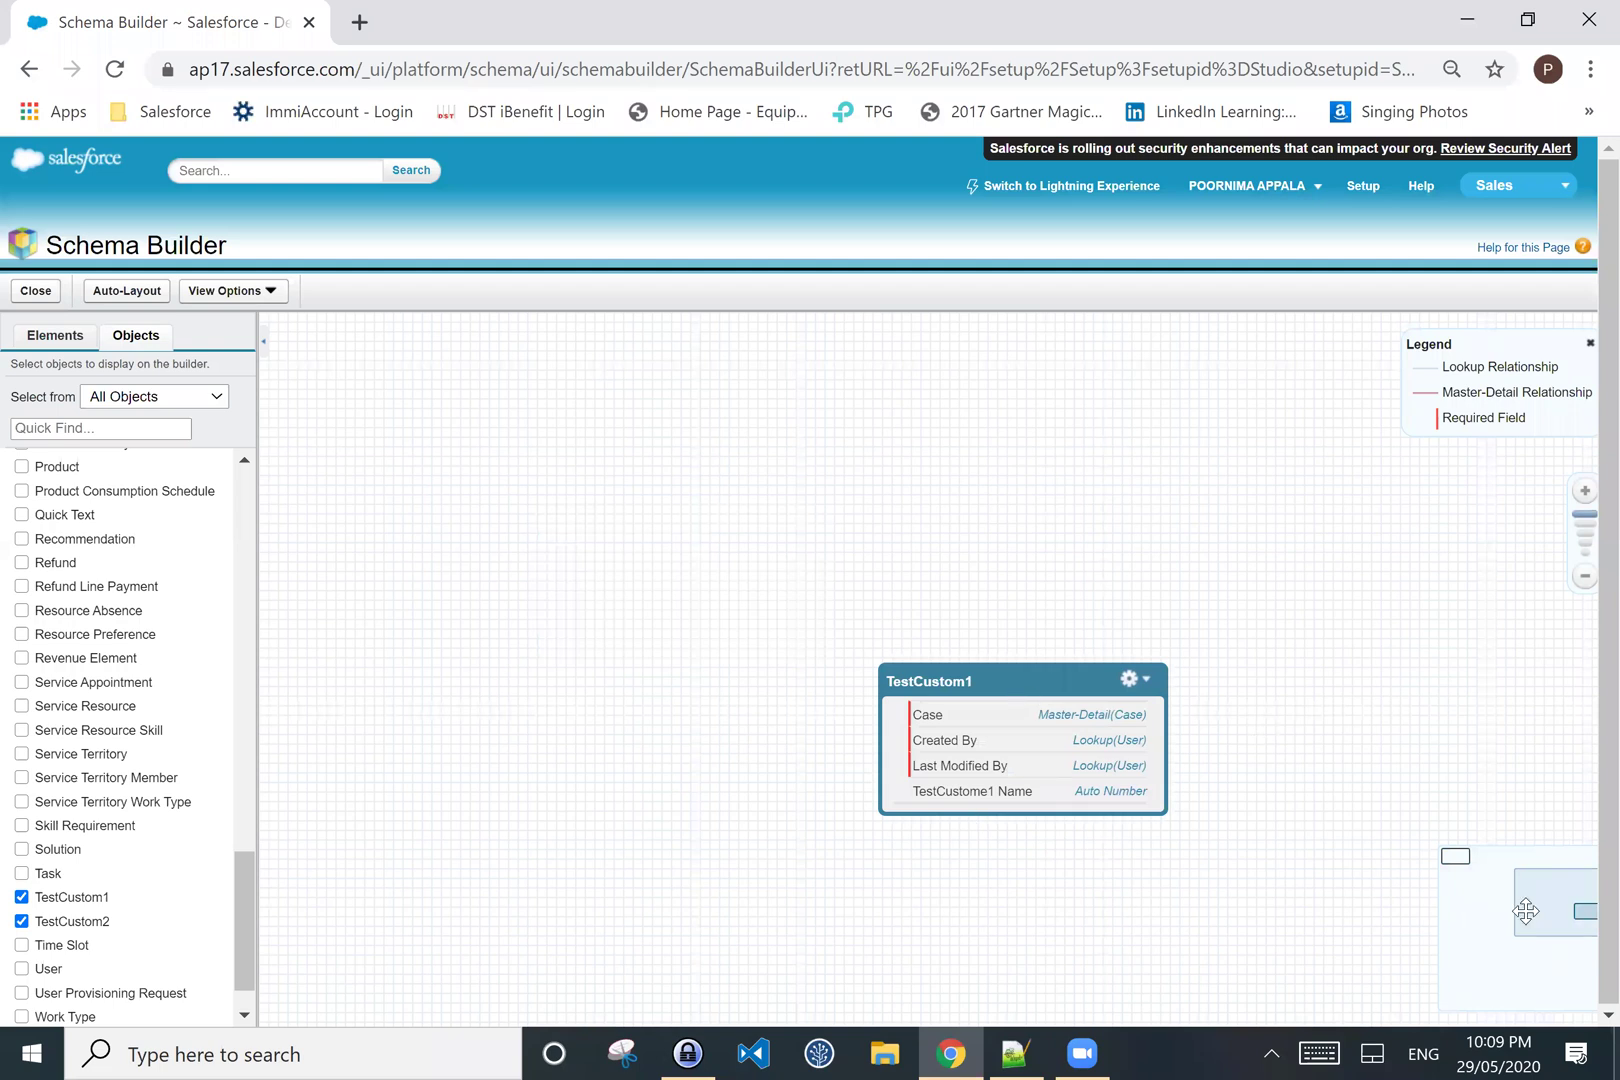
left_click_drag(1460, 930, 1263, 812)
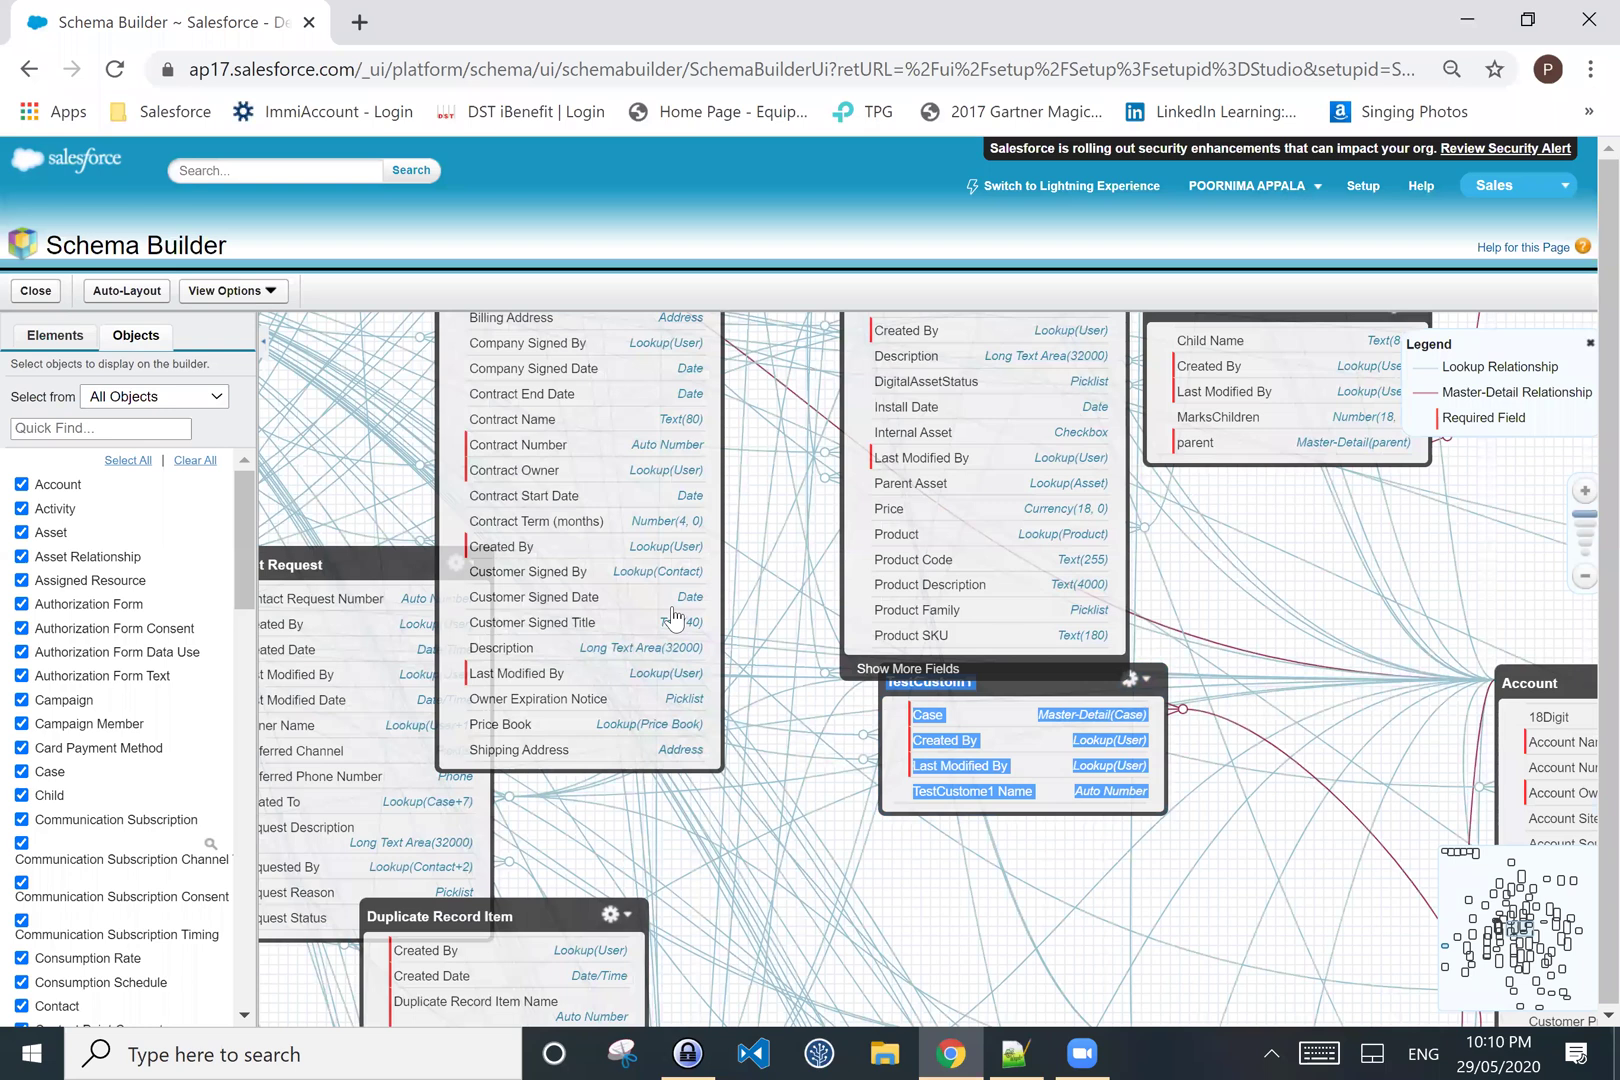
scroll(675, 618, "down", 1)
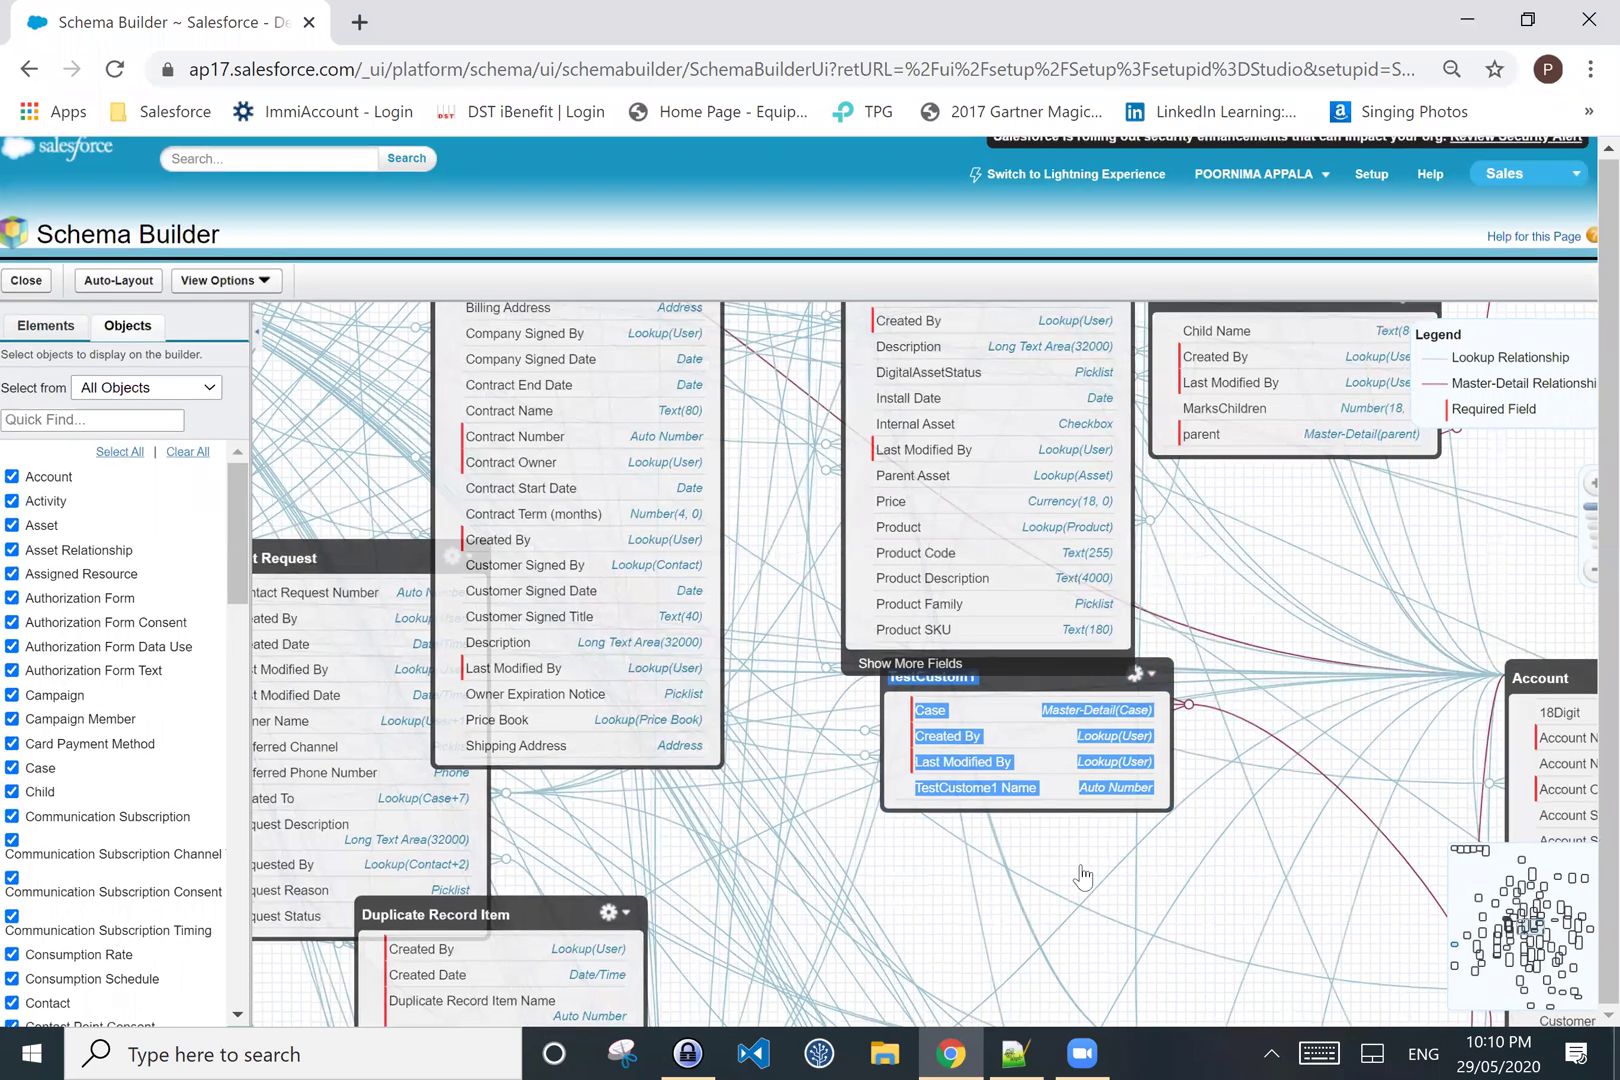
scroll(787, 380, "up", 2)
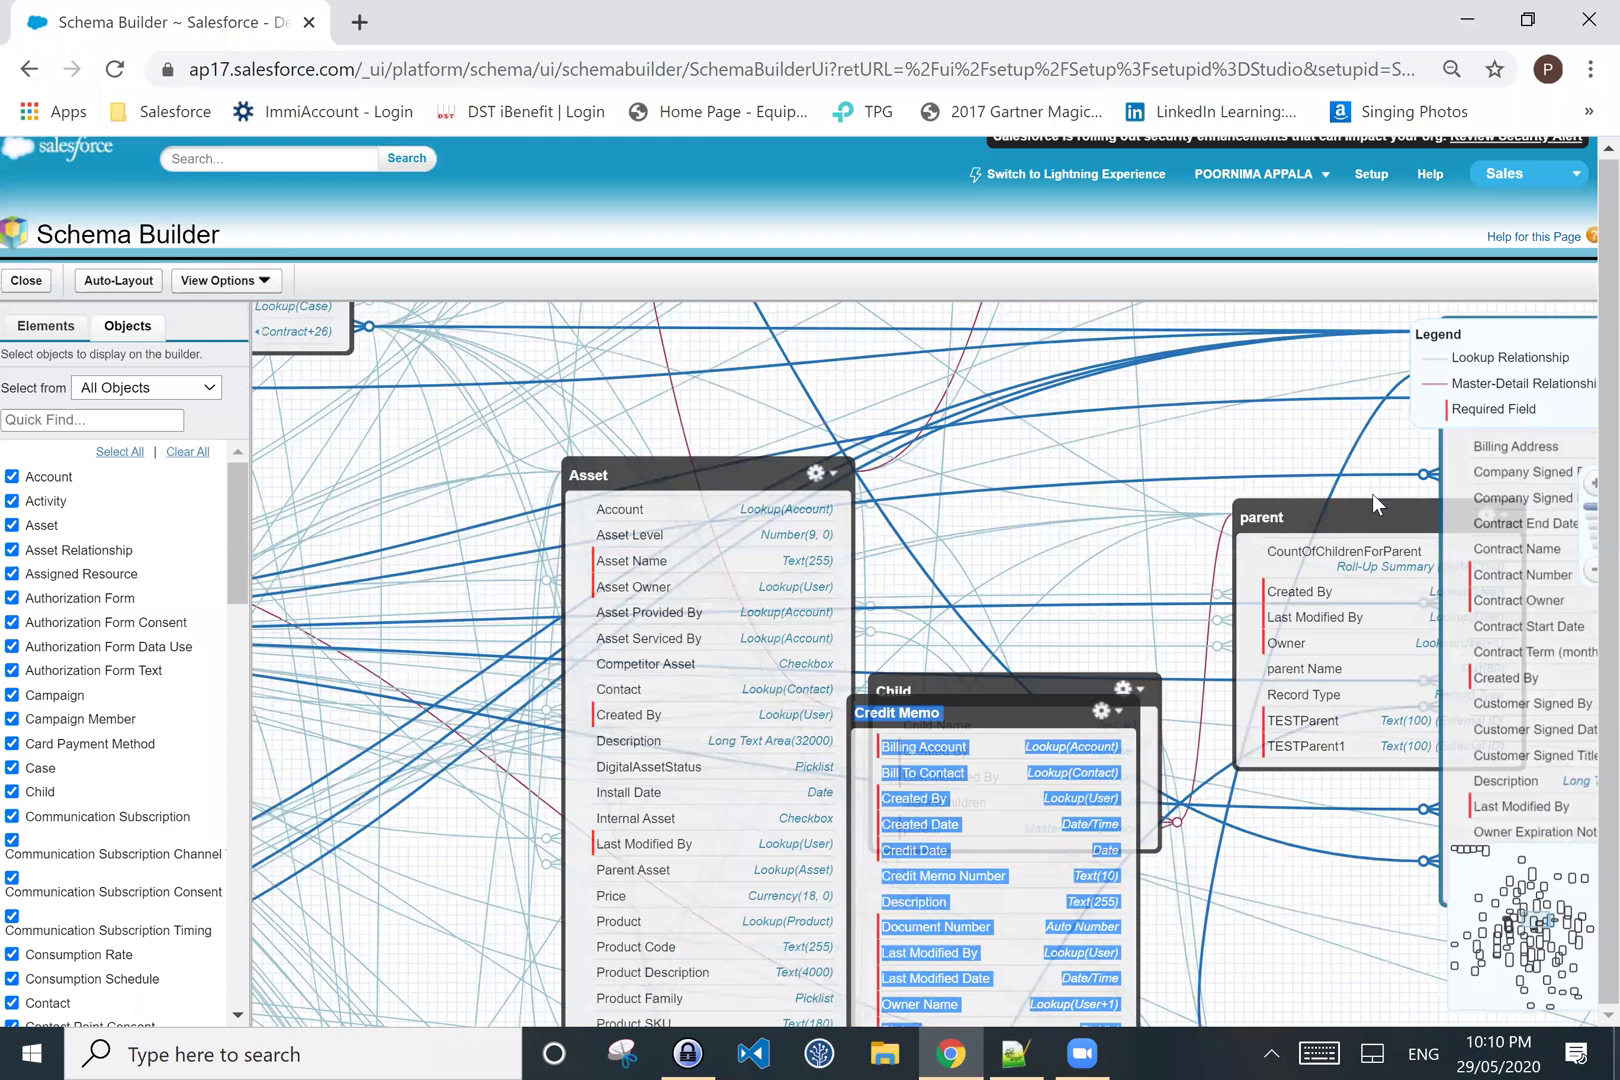
- Rearrange the Child, parent and Contract objects on the canvas to expose the master-detail link between Child and parent
left_click_drag(1011, 692, 1028, 577)
left_click_drag(1282, 520, 1300, 447)
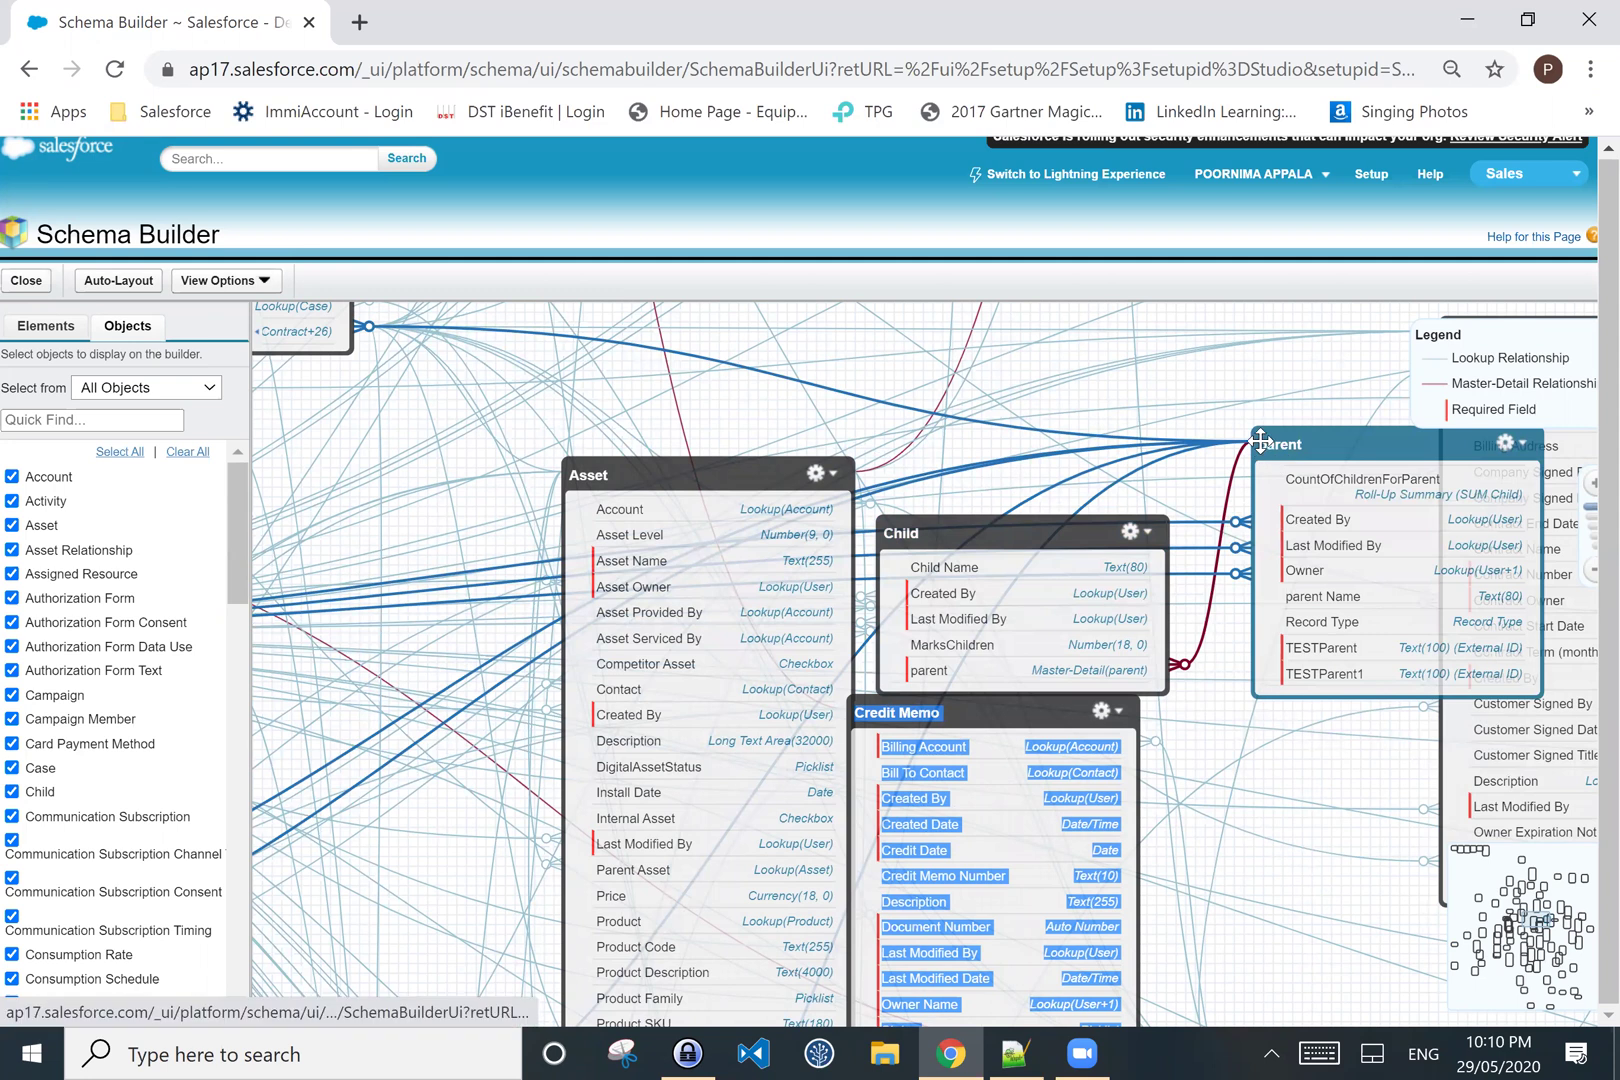
left_click_drag(1192, 536, 1248, 560)
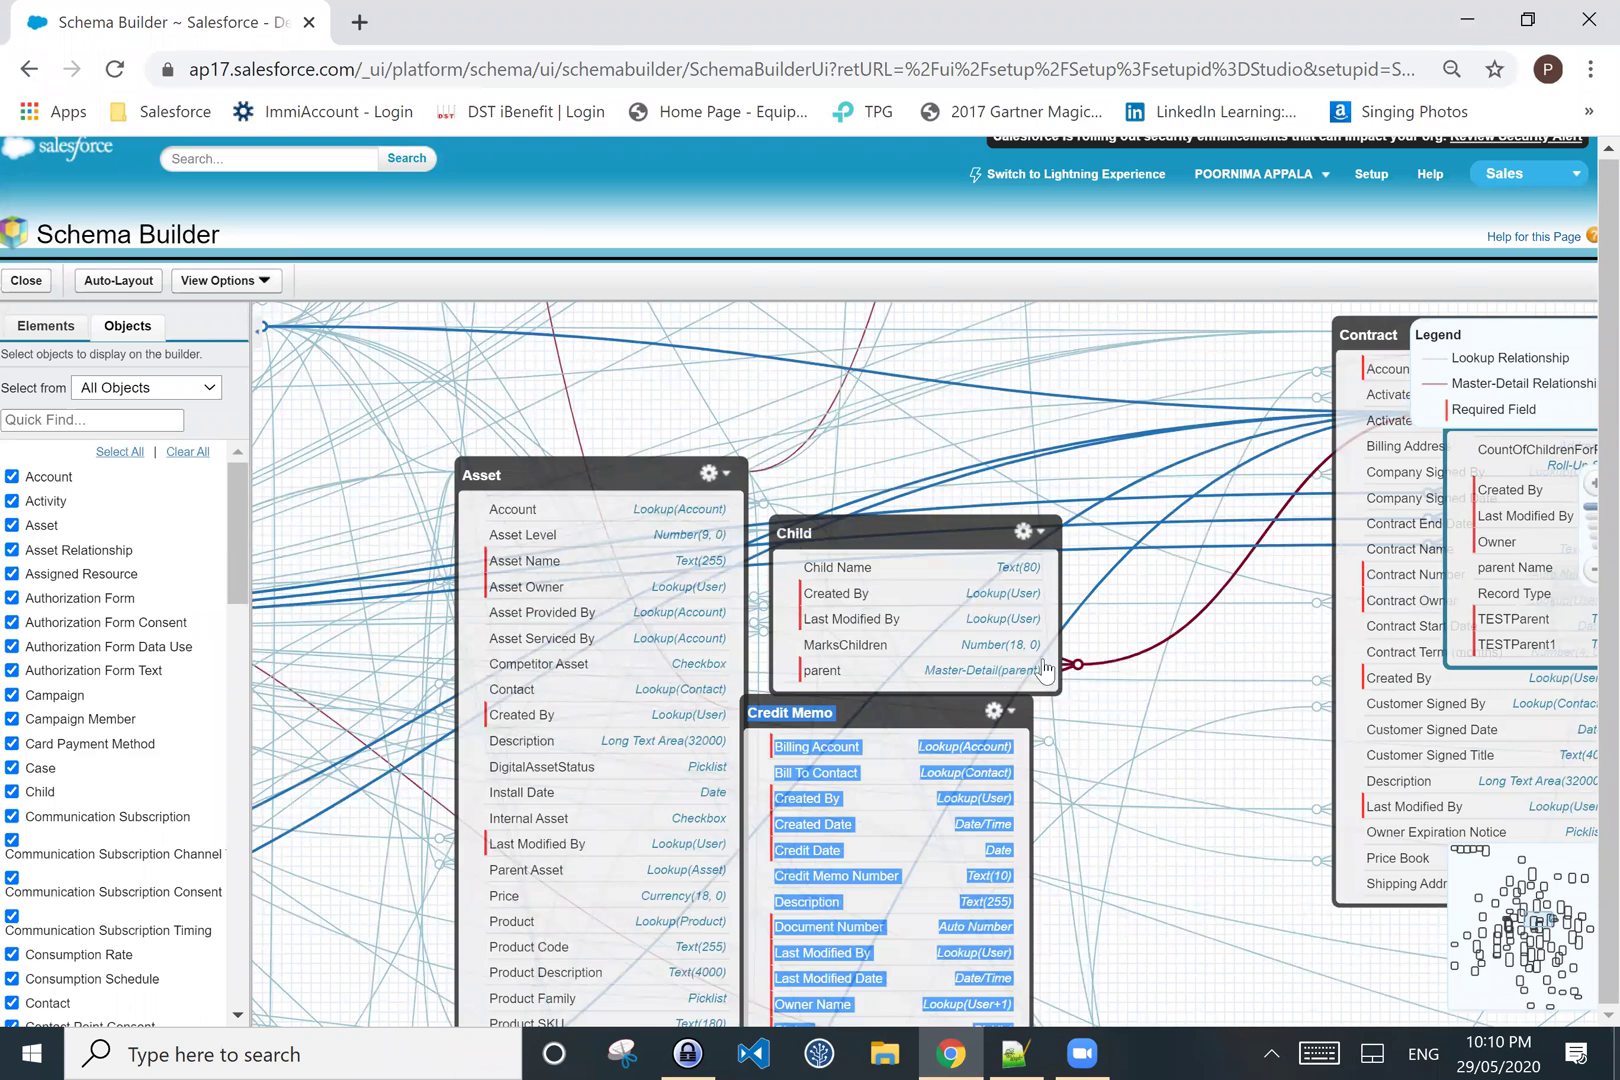
left_click_drag(1352, 336, 1225, 346)
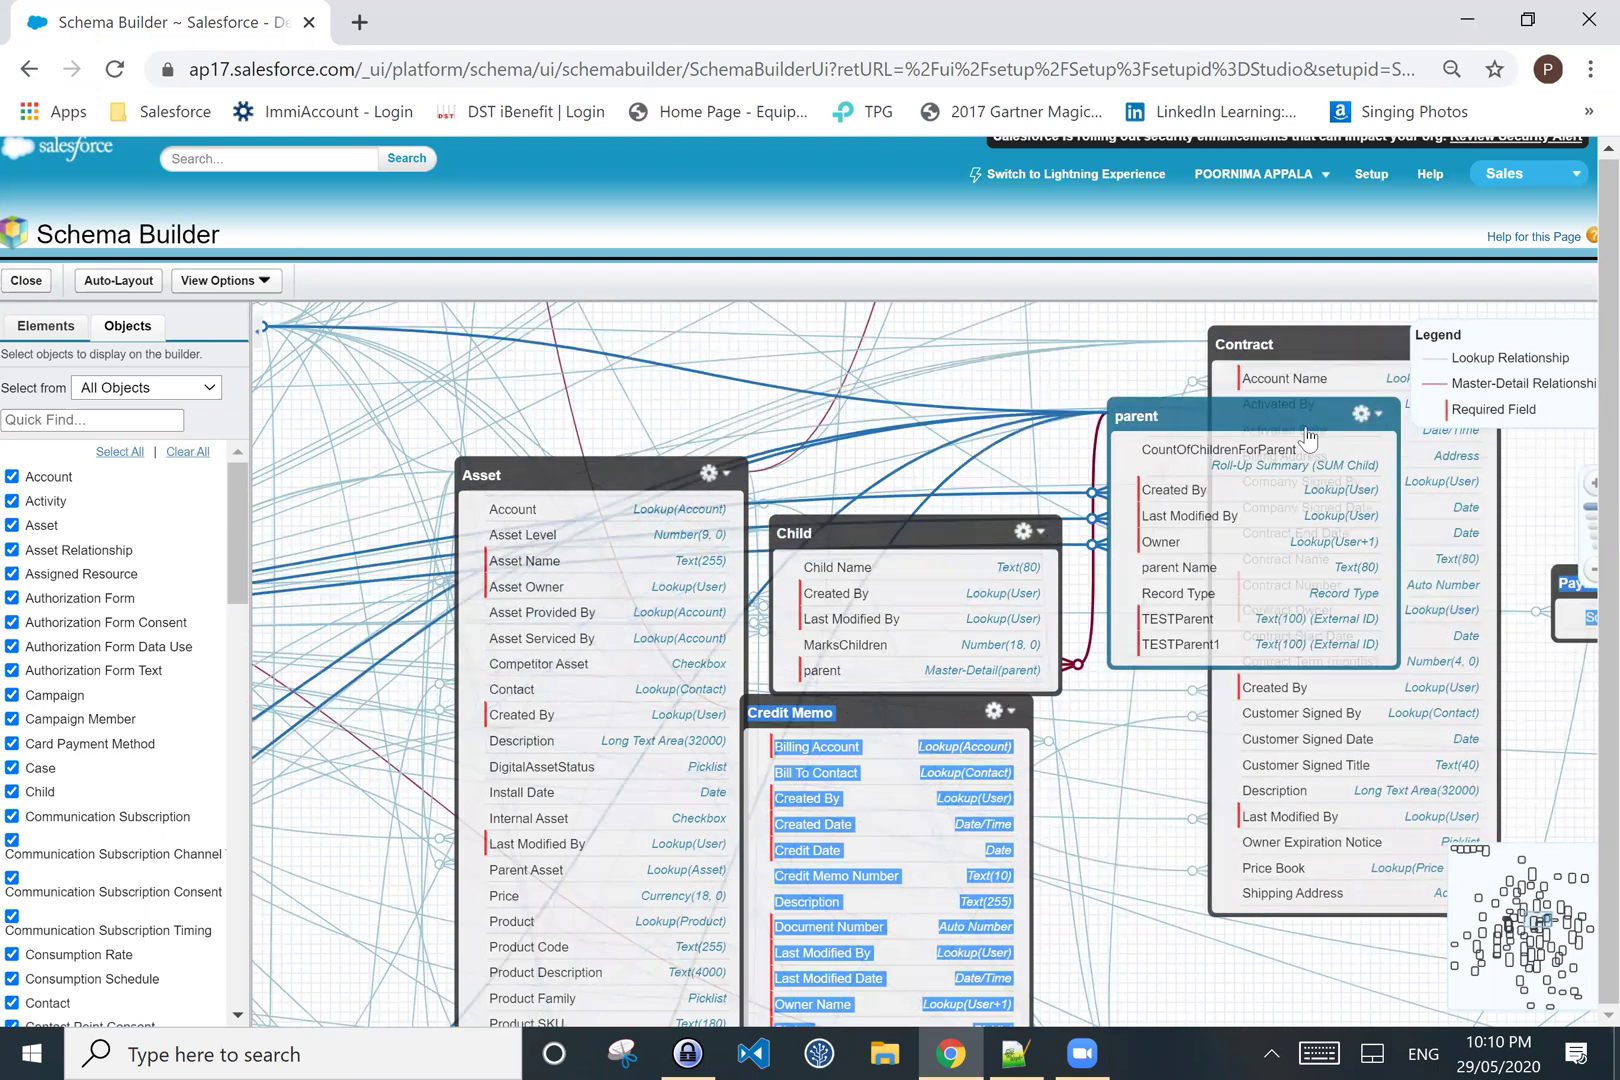
left_click_drag(1300, 418, 1266, 360)
left_click(1417, 388)
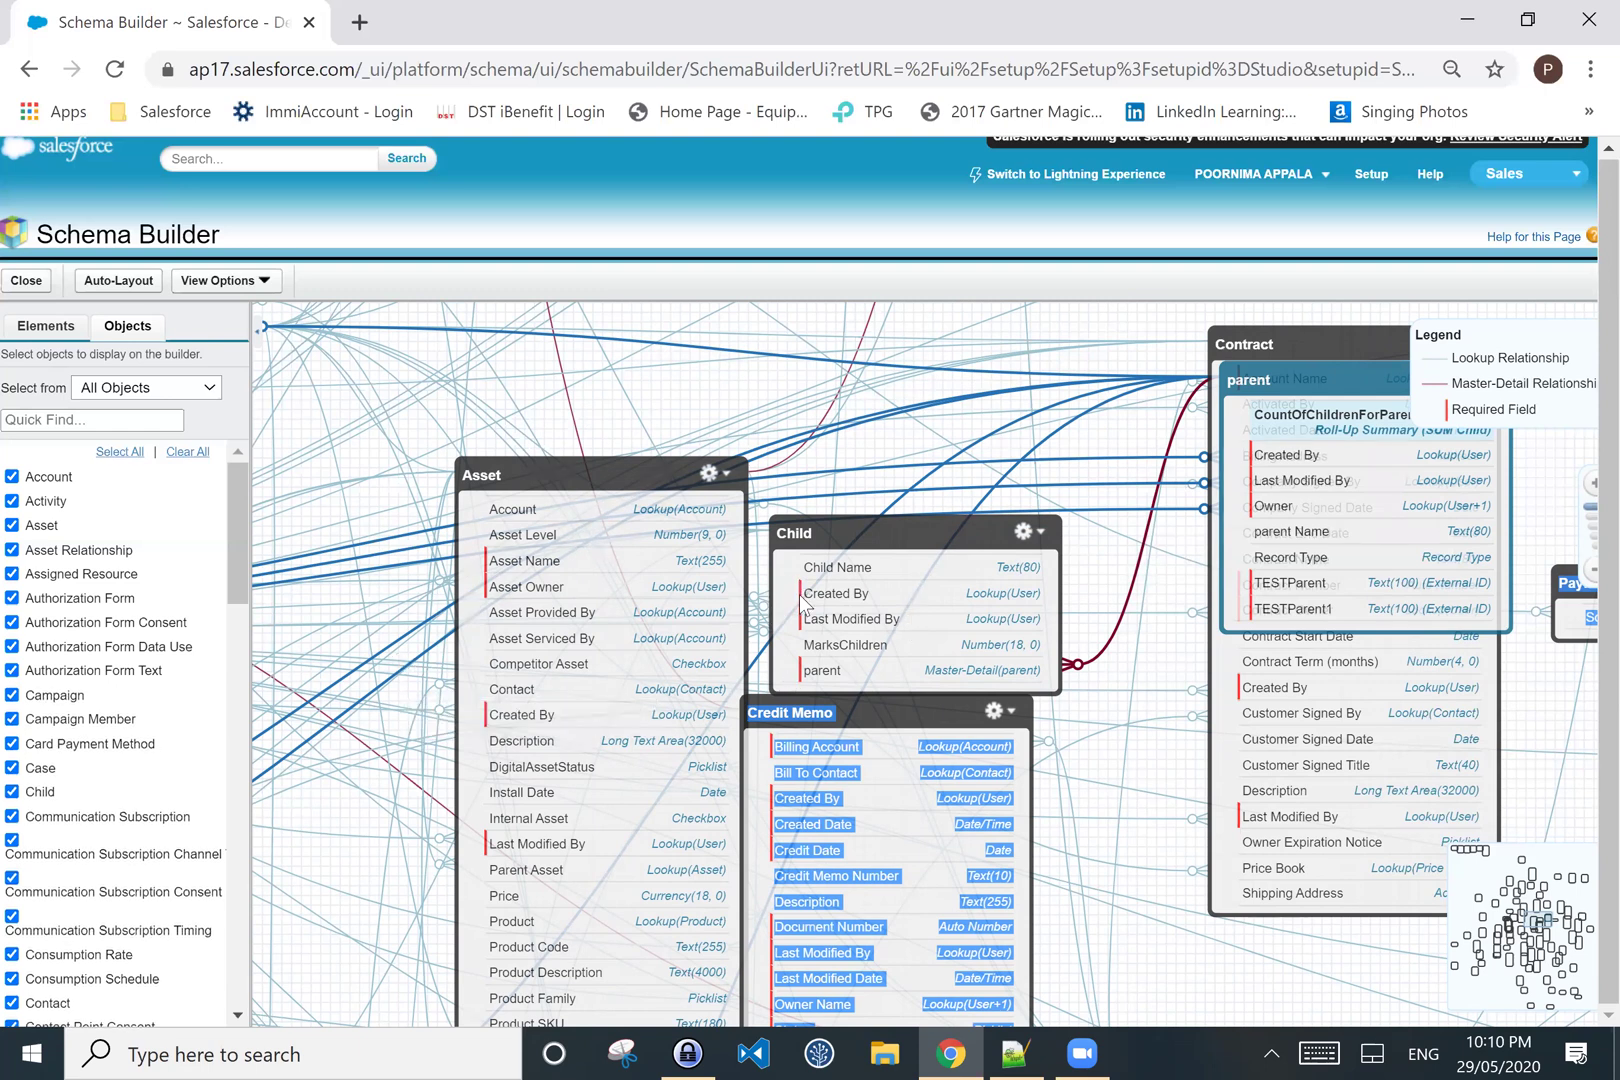
left_click_drag(806, 602, 895, 490)
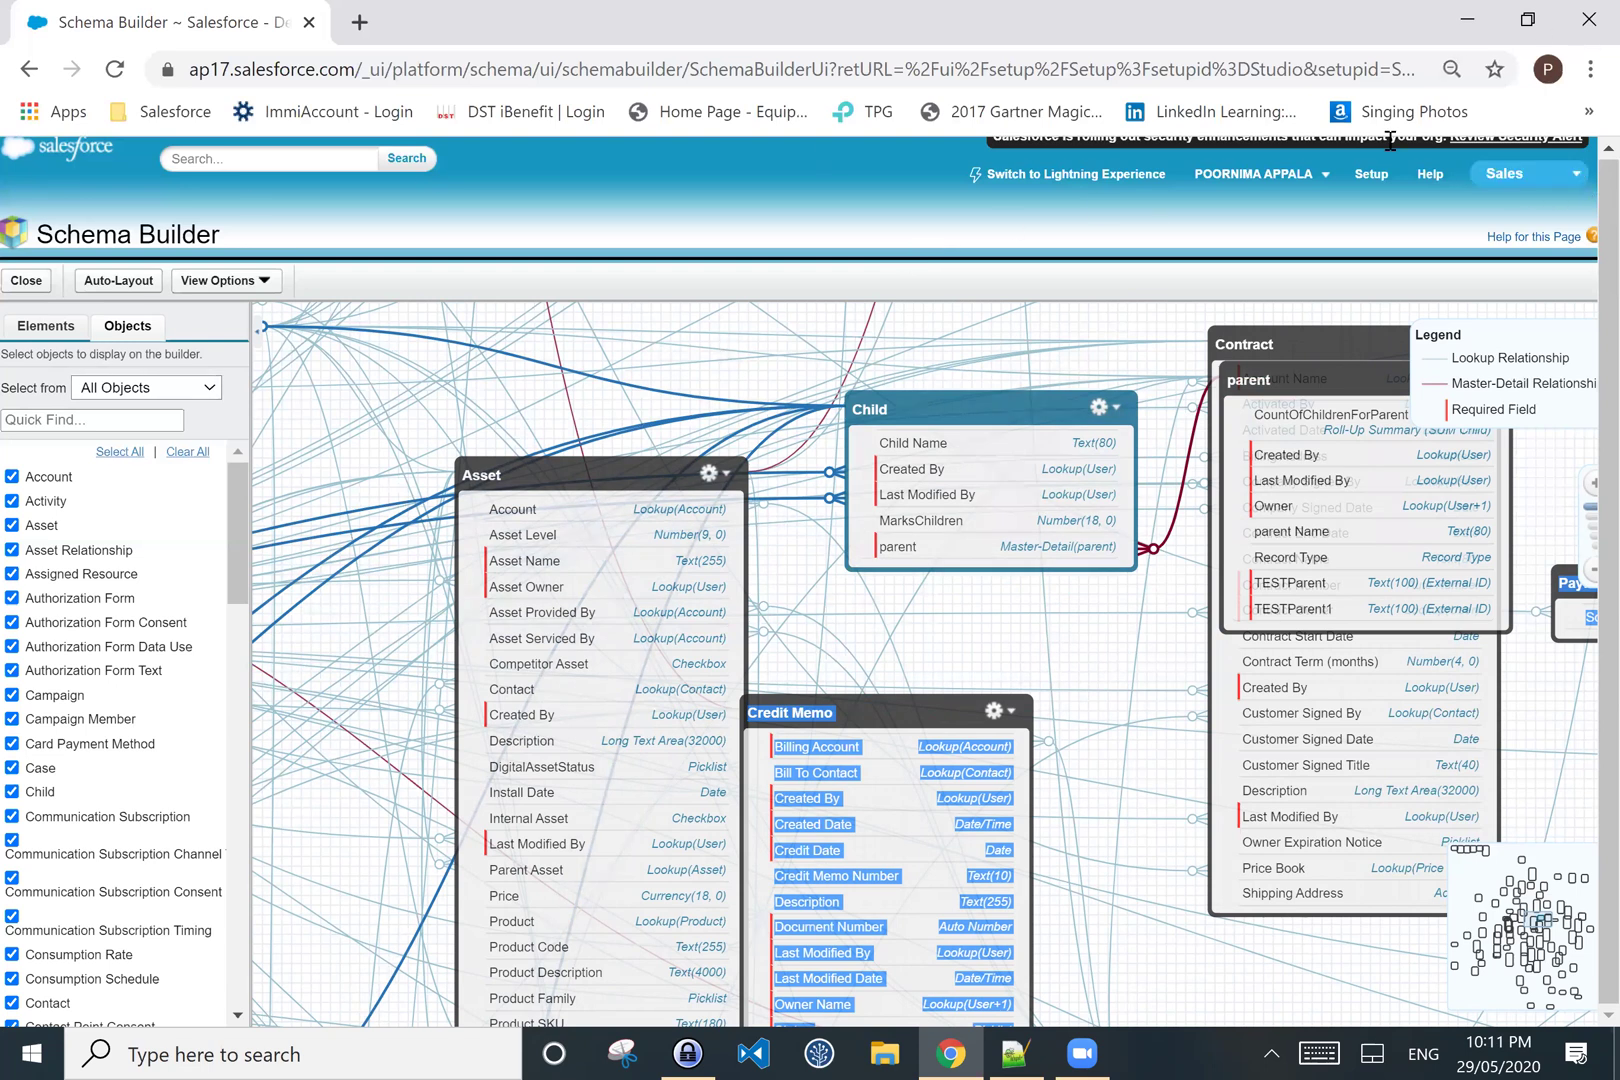
- Leave Schema Builder and view the quick-access setup options for the parents object
left_click(1371, 174)
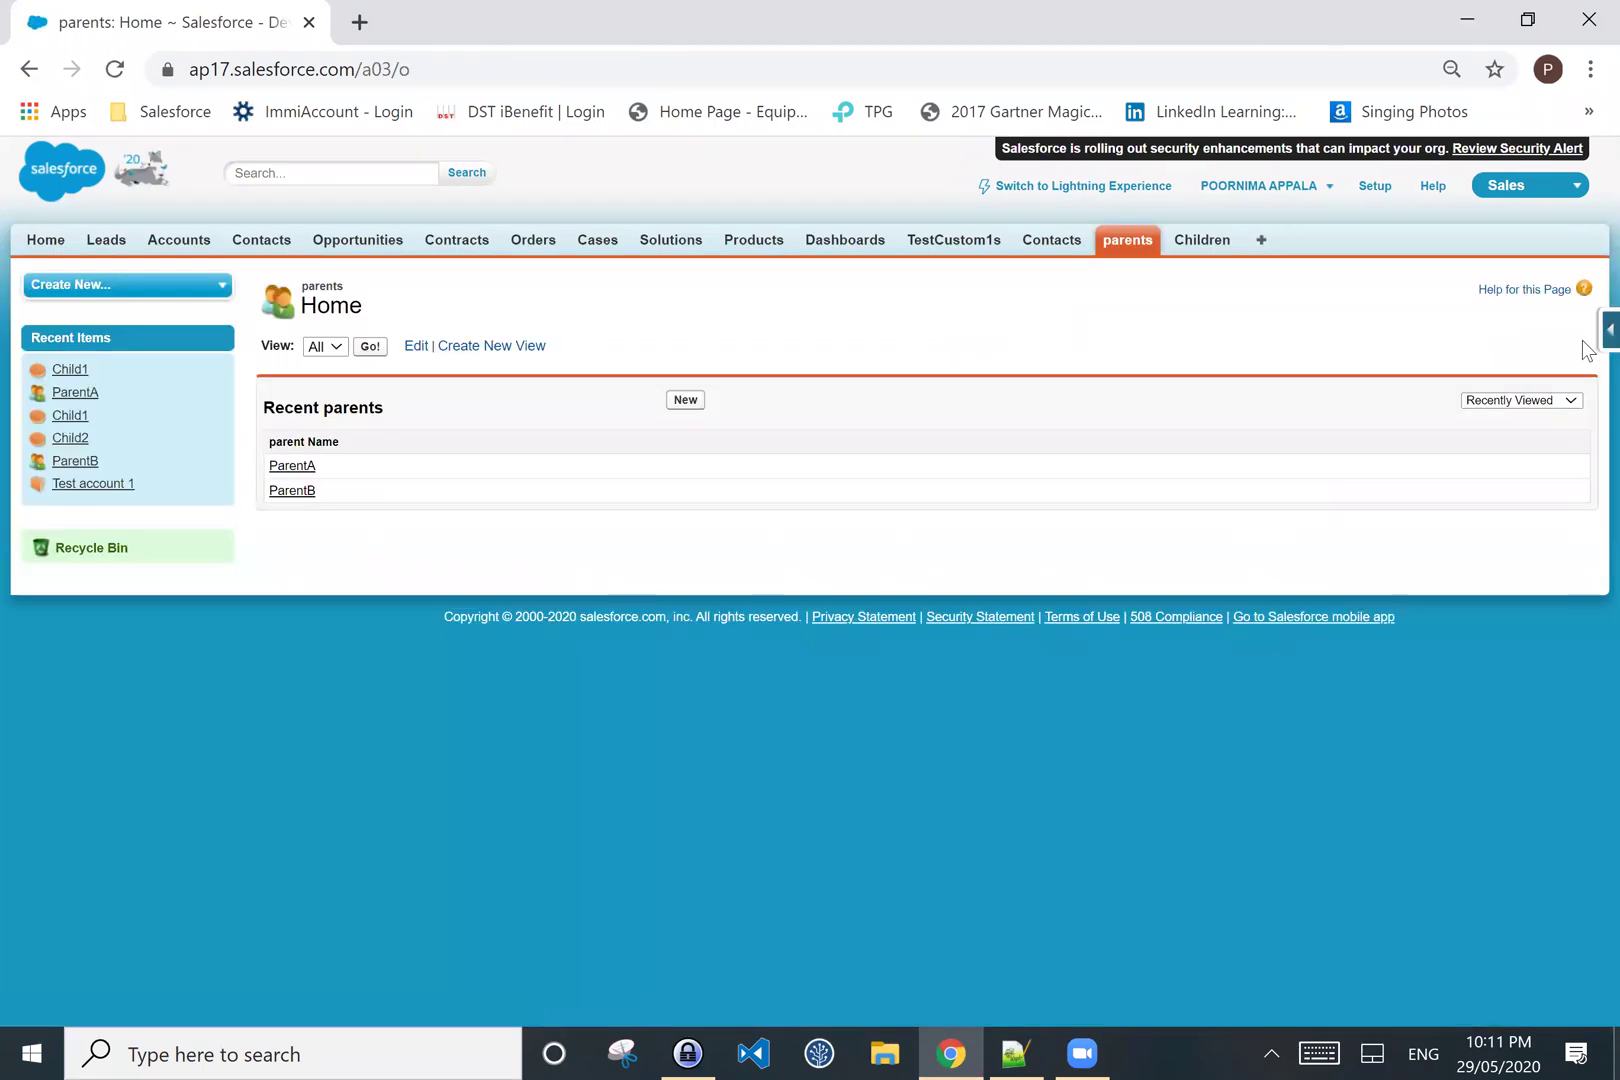
left_click(1608, 330)
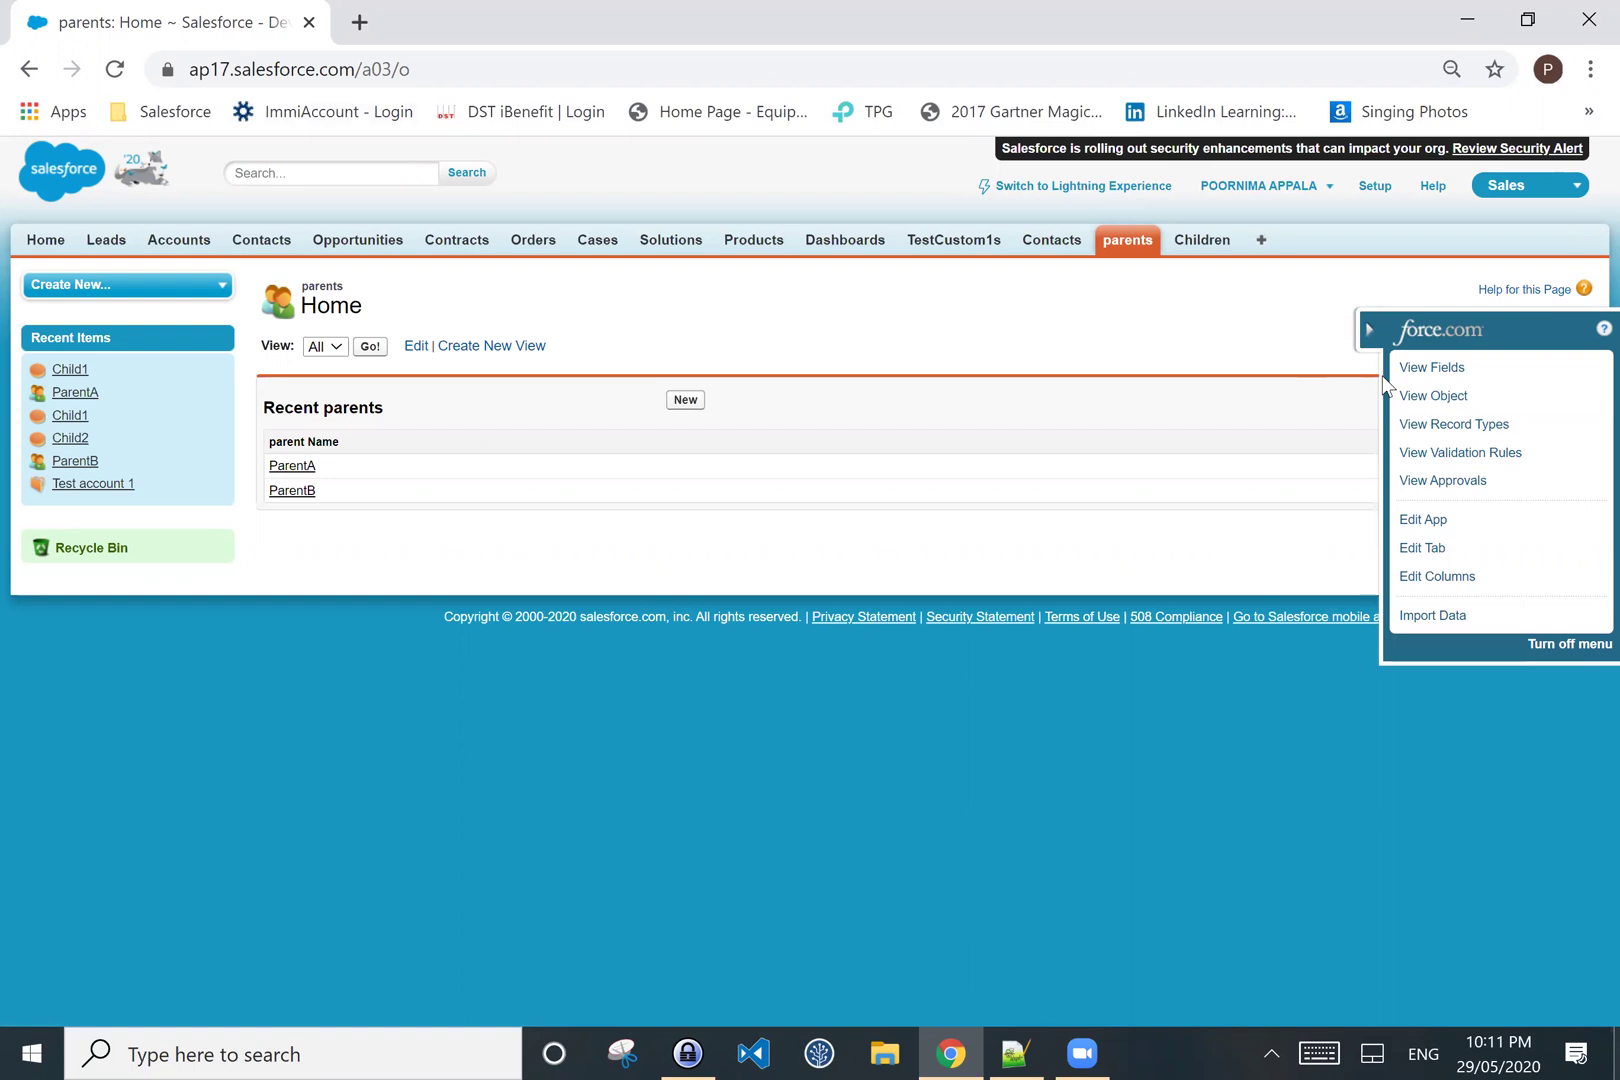
left_click(1459, 426)
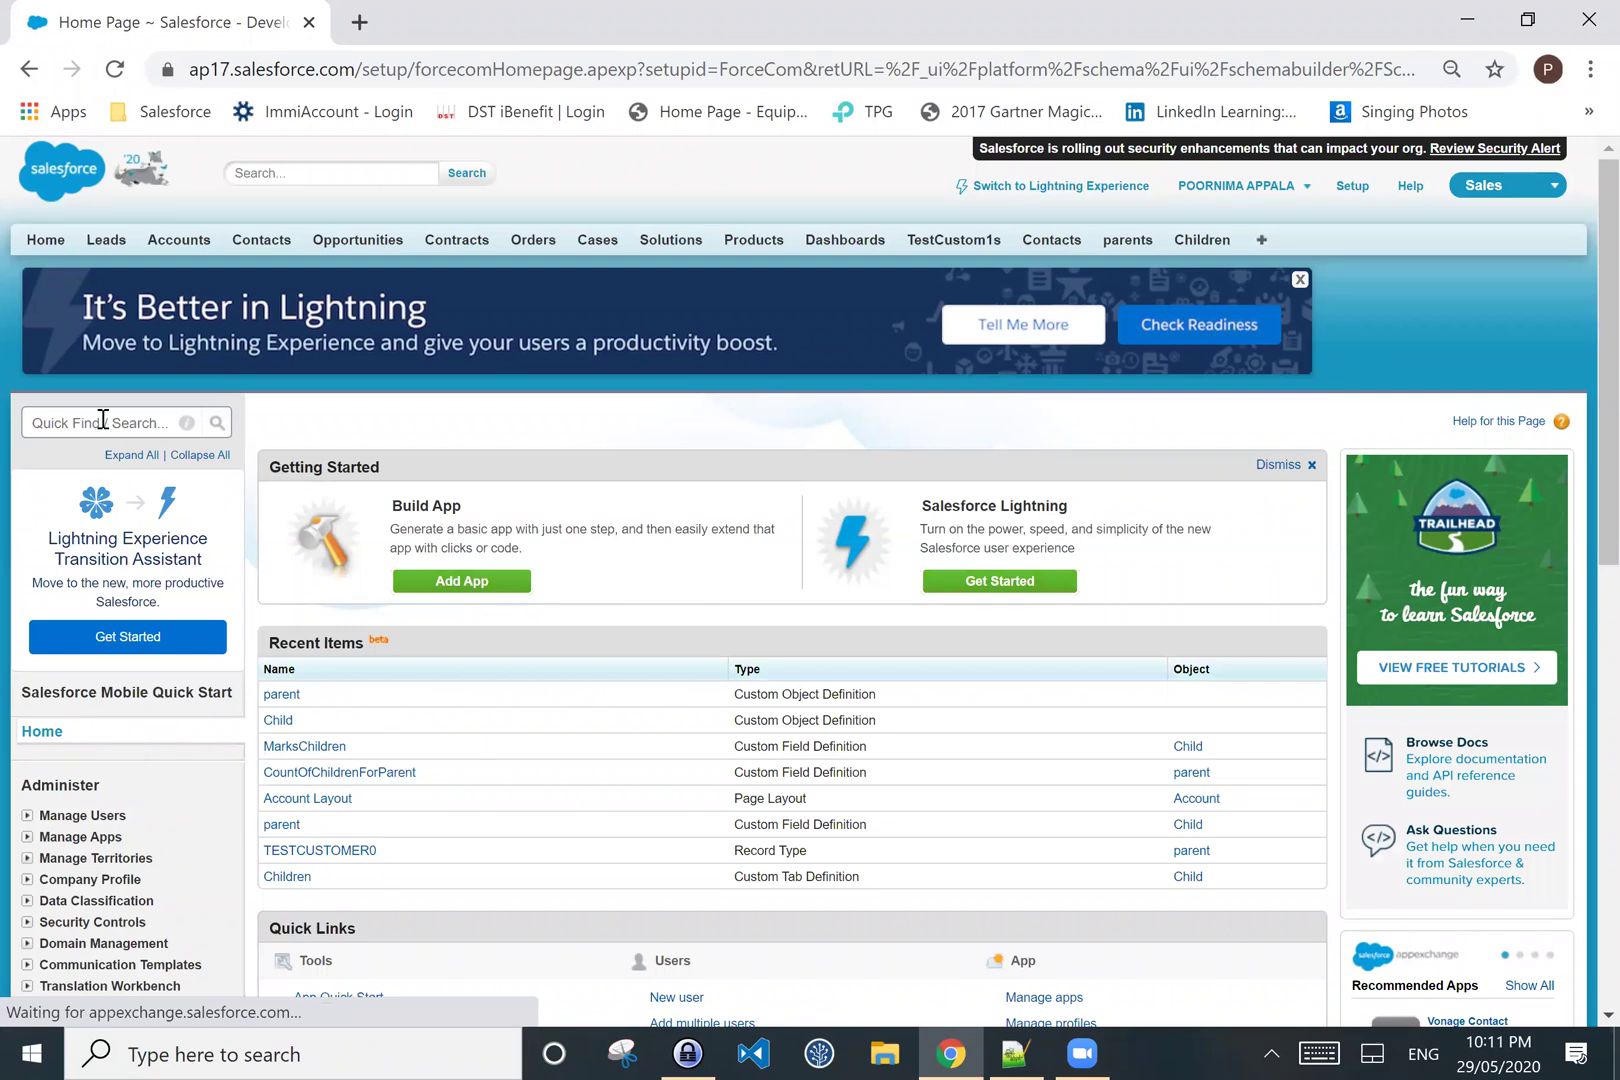
- Try to find Schema Builder by searching Setup for "schema bulder", and return to the Setup home page
left_click(103, 420)
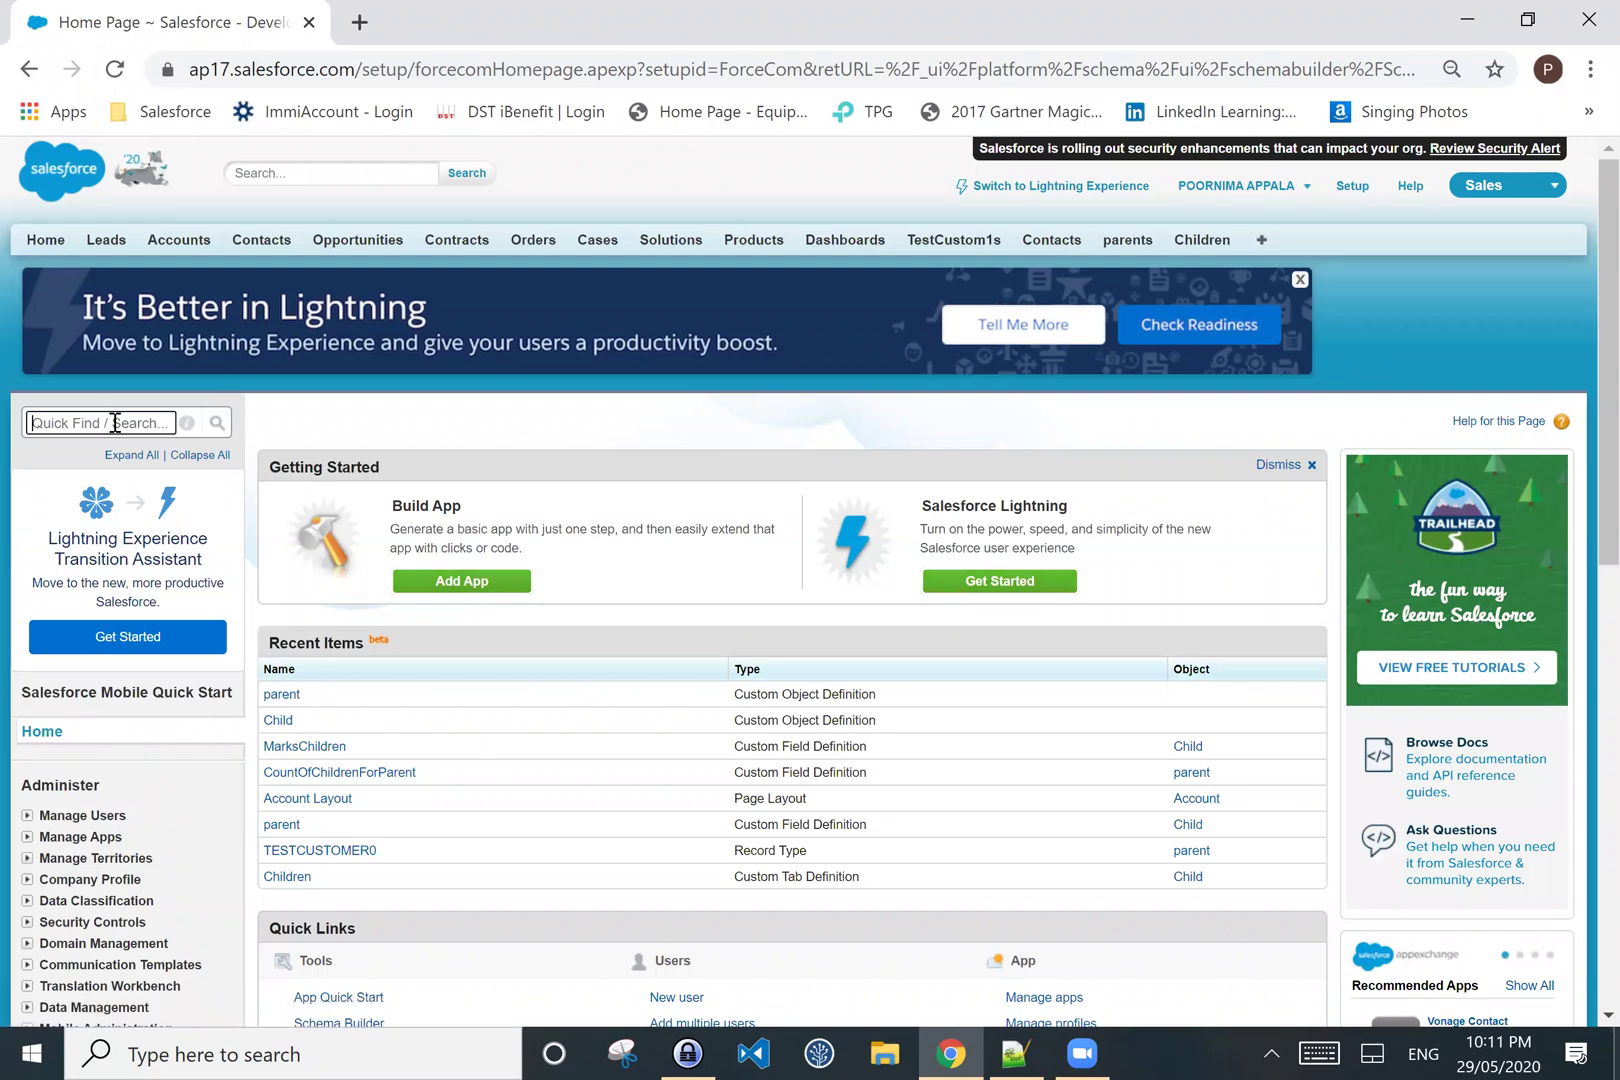
type("sche")
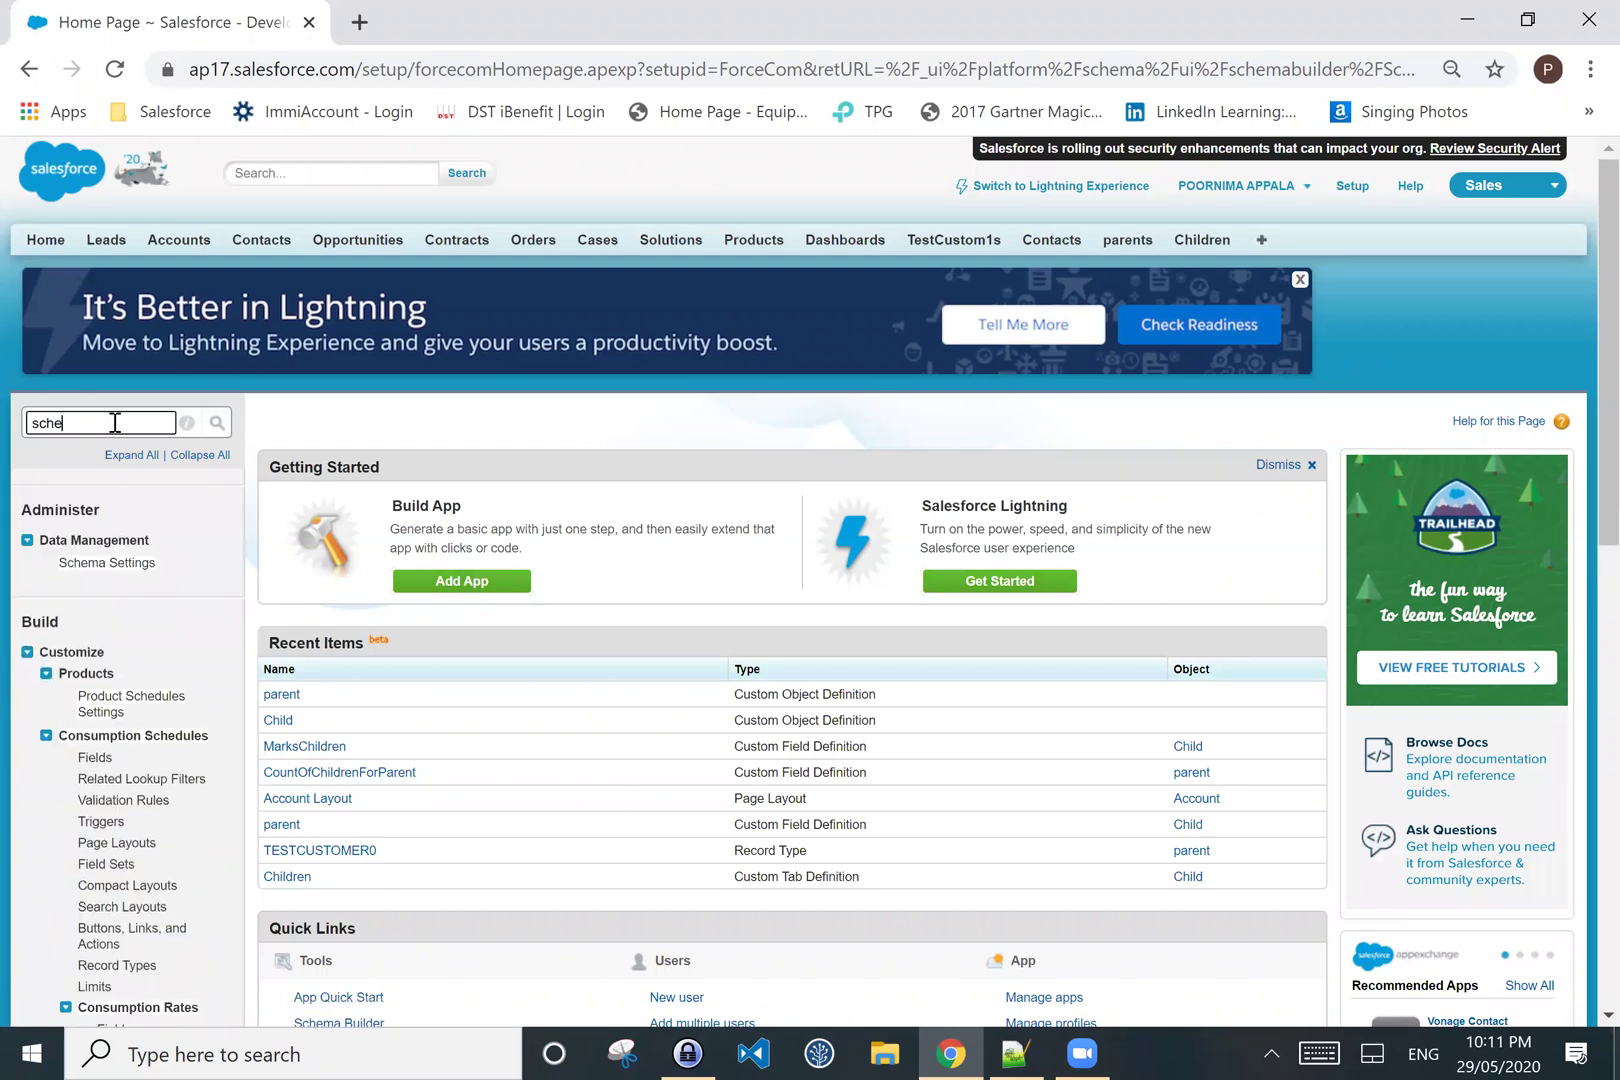
type("ma")
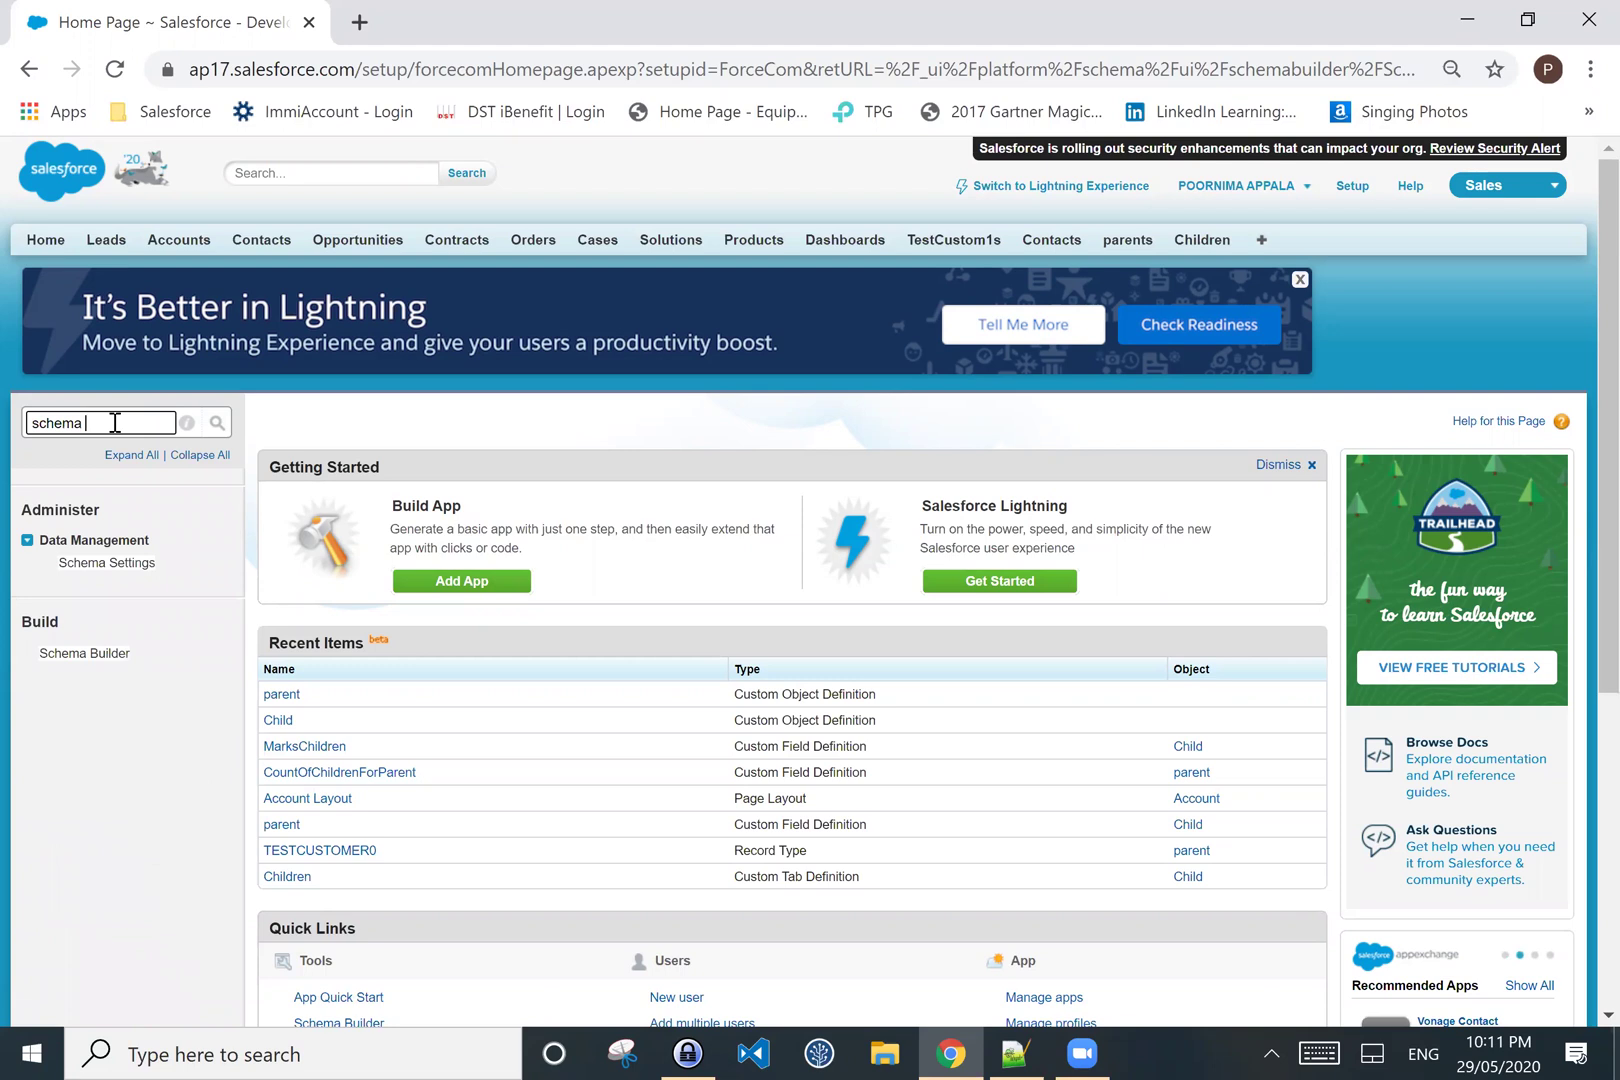
type(" d")
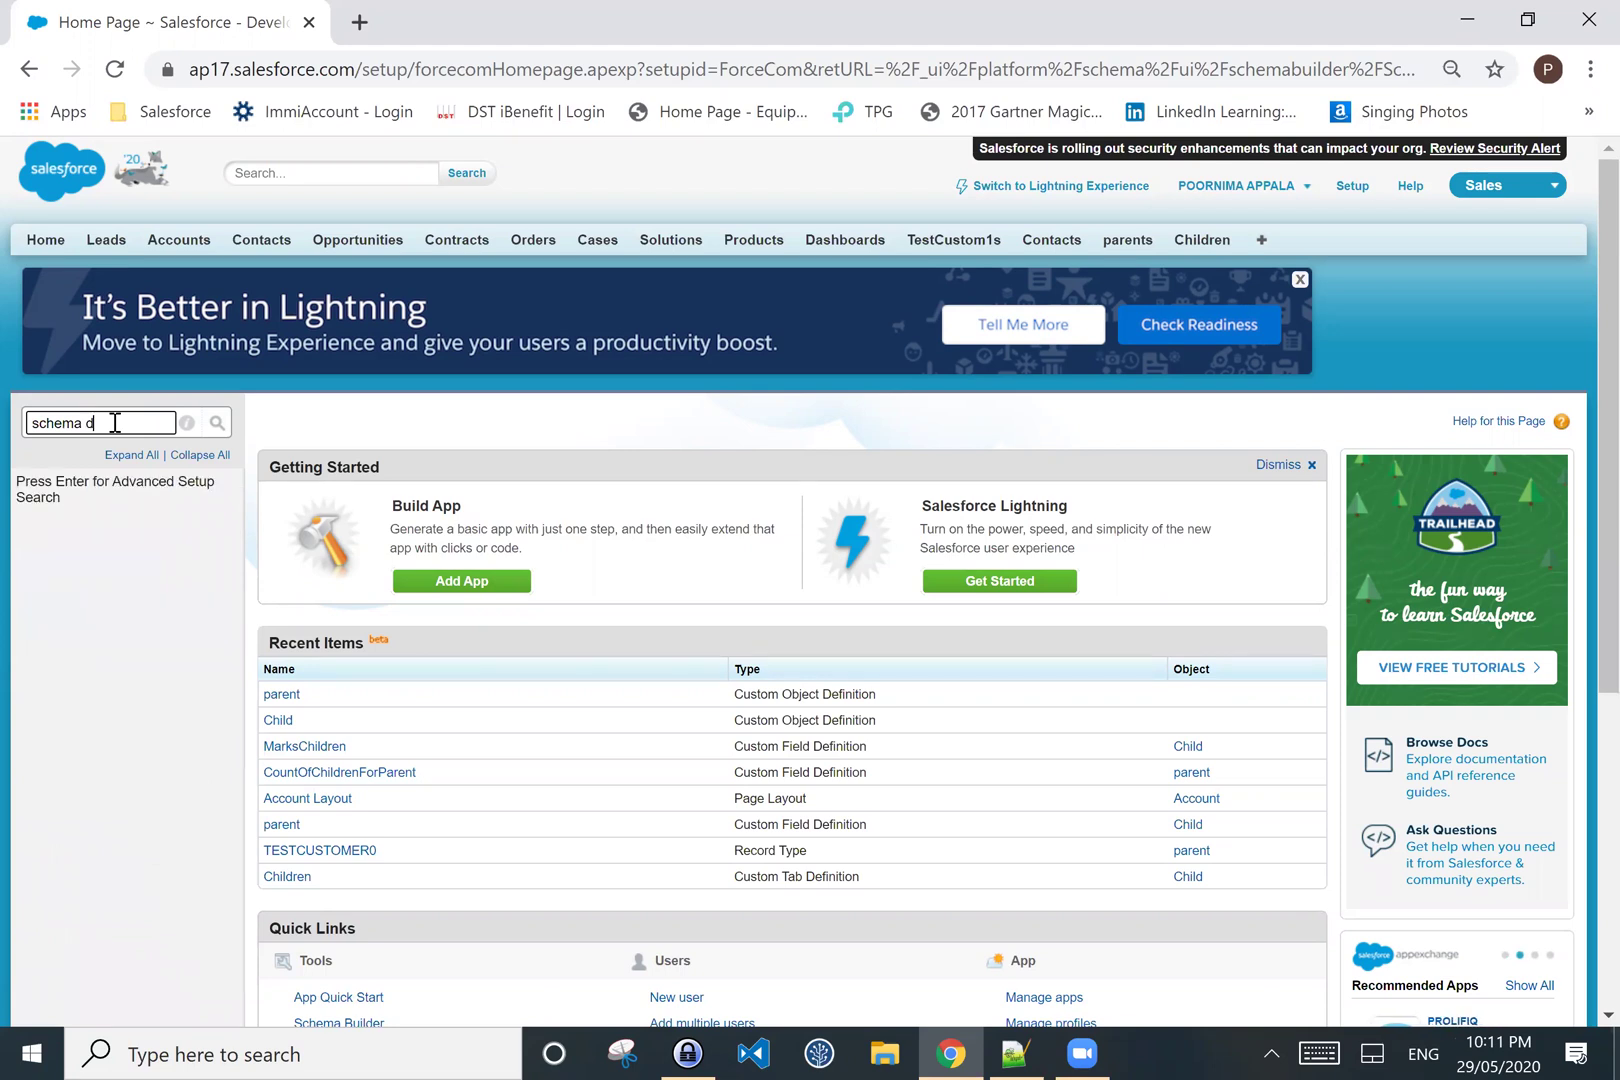
key("BackSpace")
type("bulder")
key("Return")
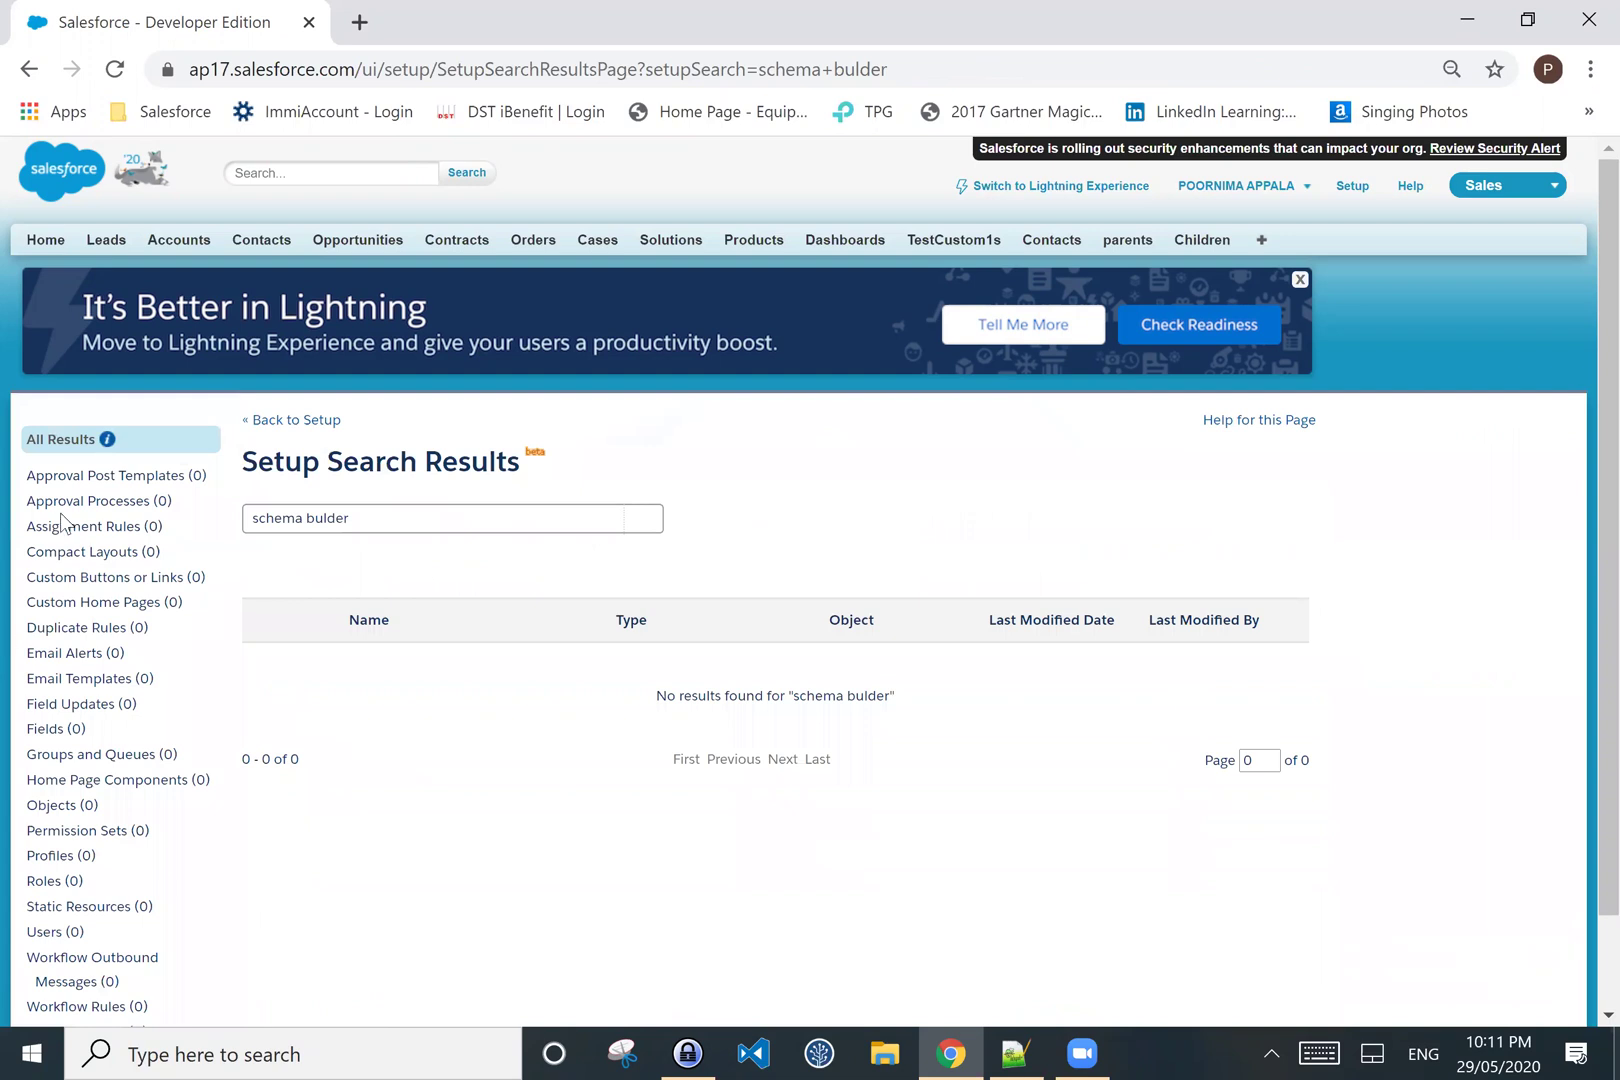
left_click(28, 68)
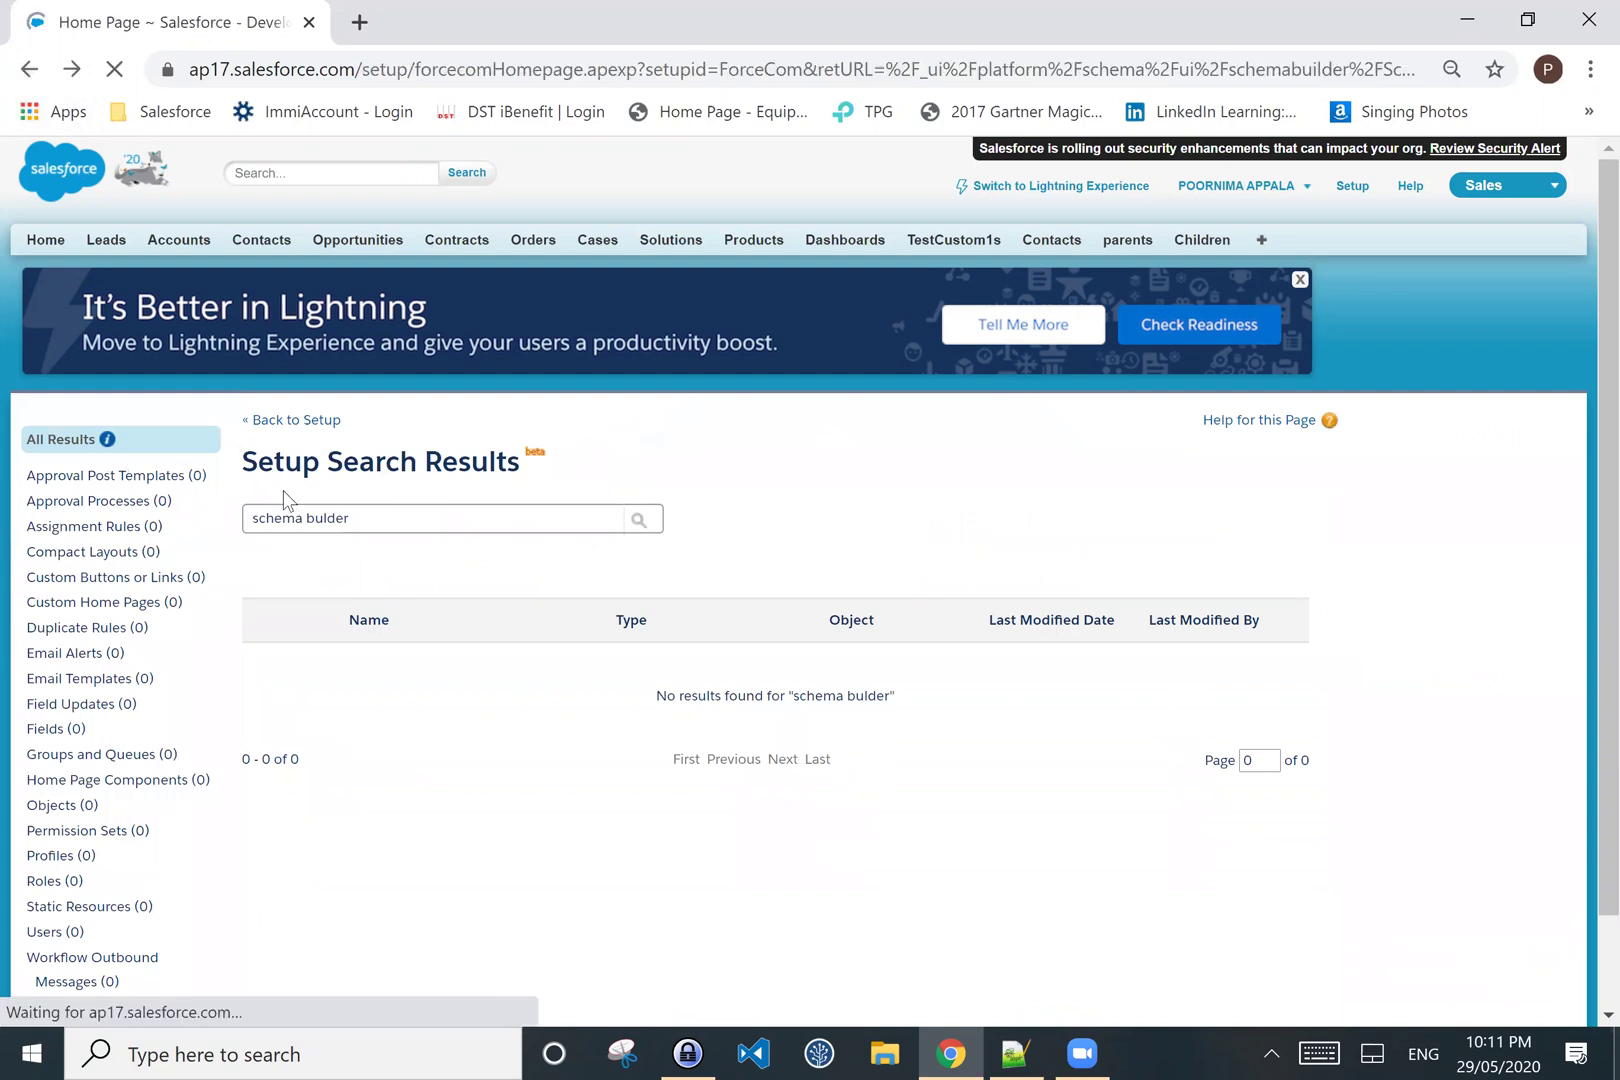
- From the Setup home page, search Setup for "schema" and open Schema Builder
left_click(1350, 187)
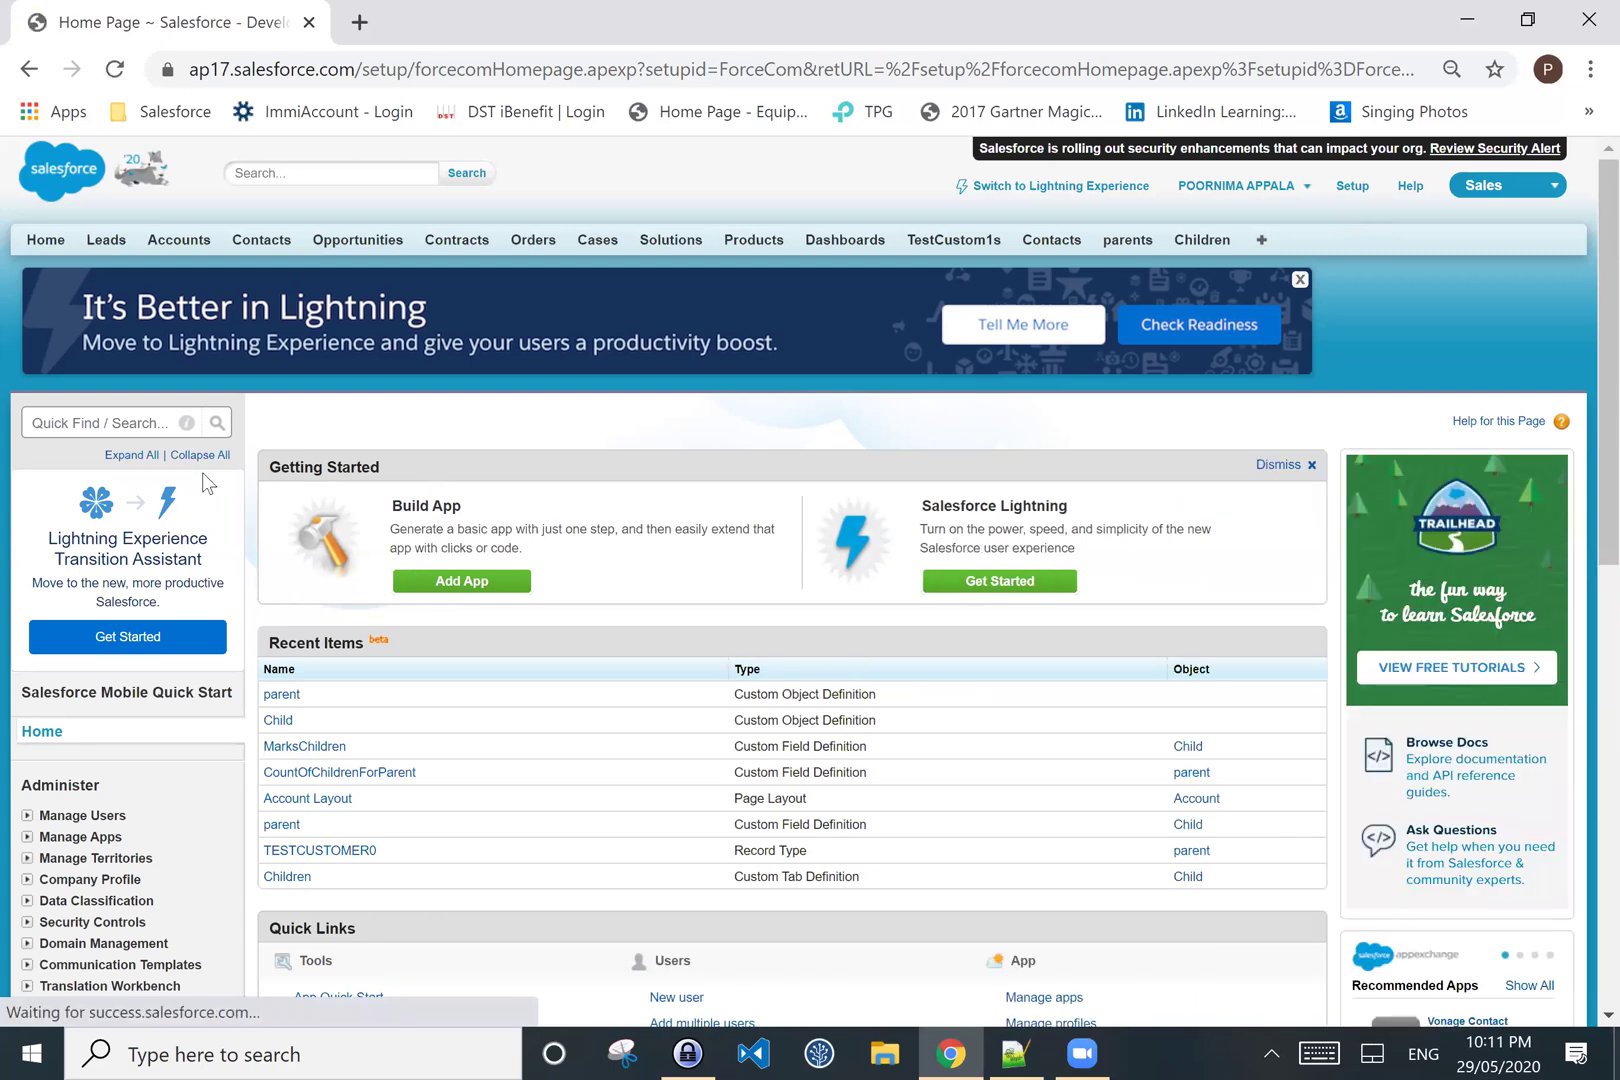
left_click(57, 424)
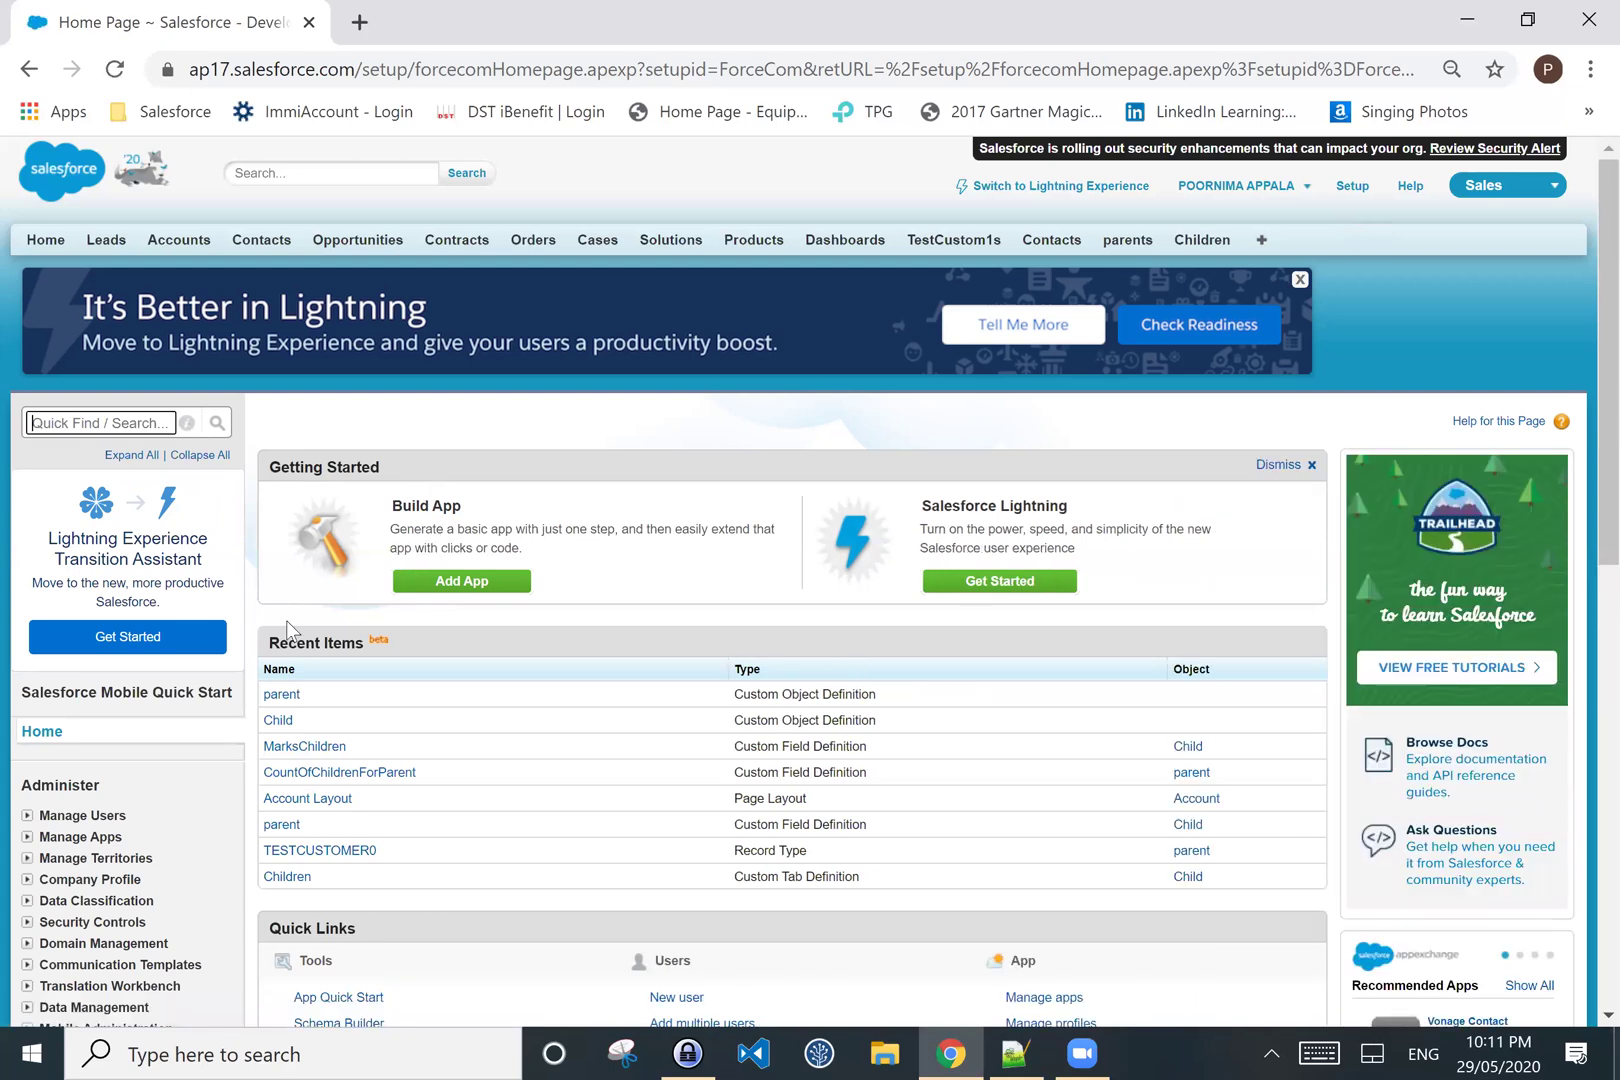
type("schema")
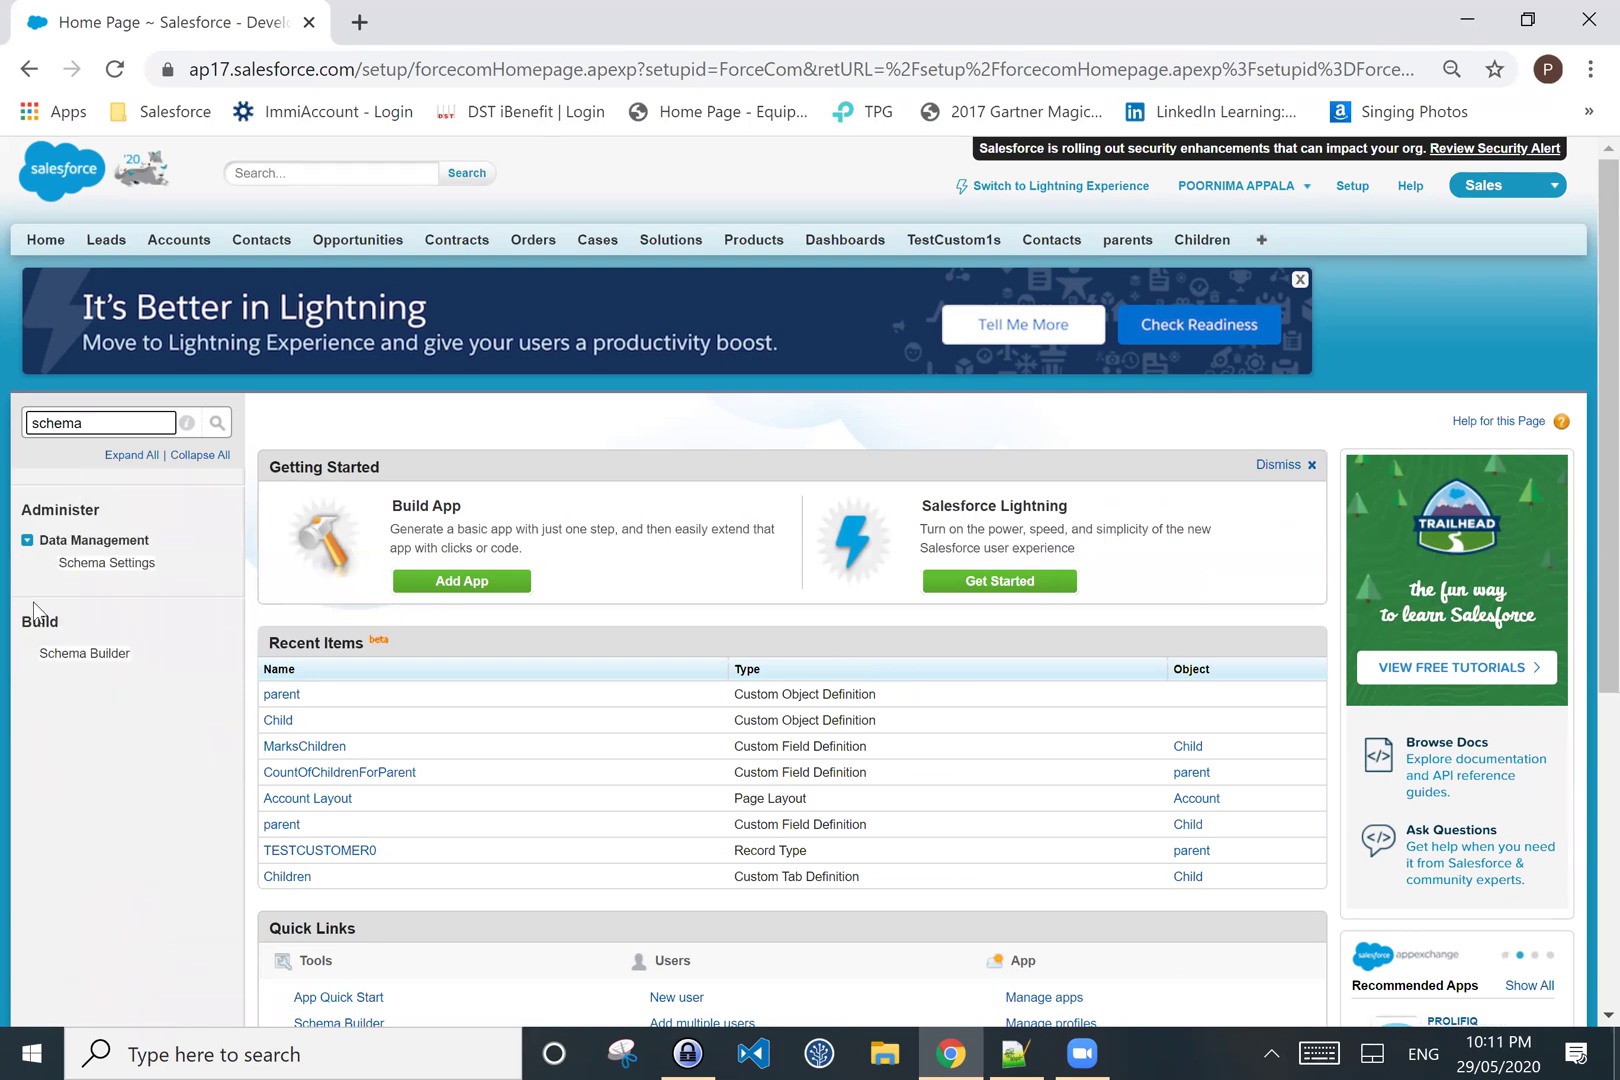
left_click(64, 657)
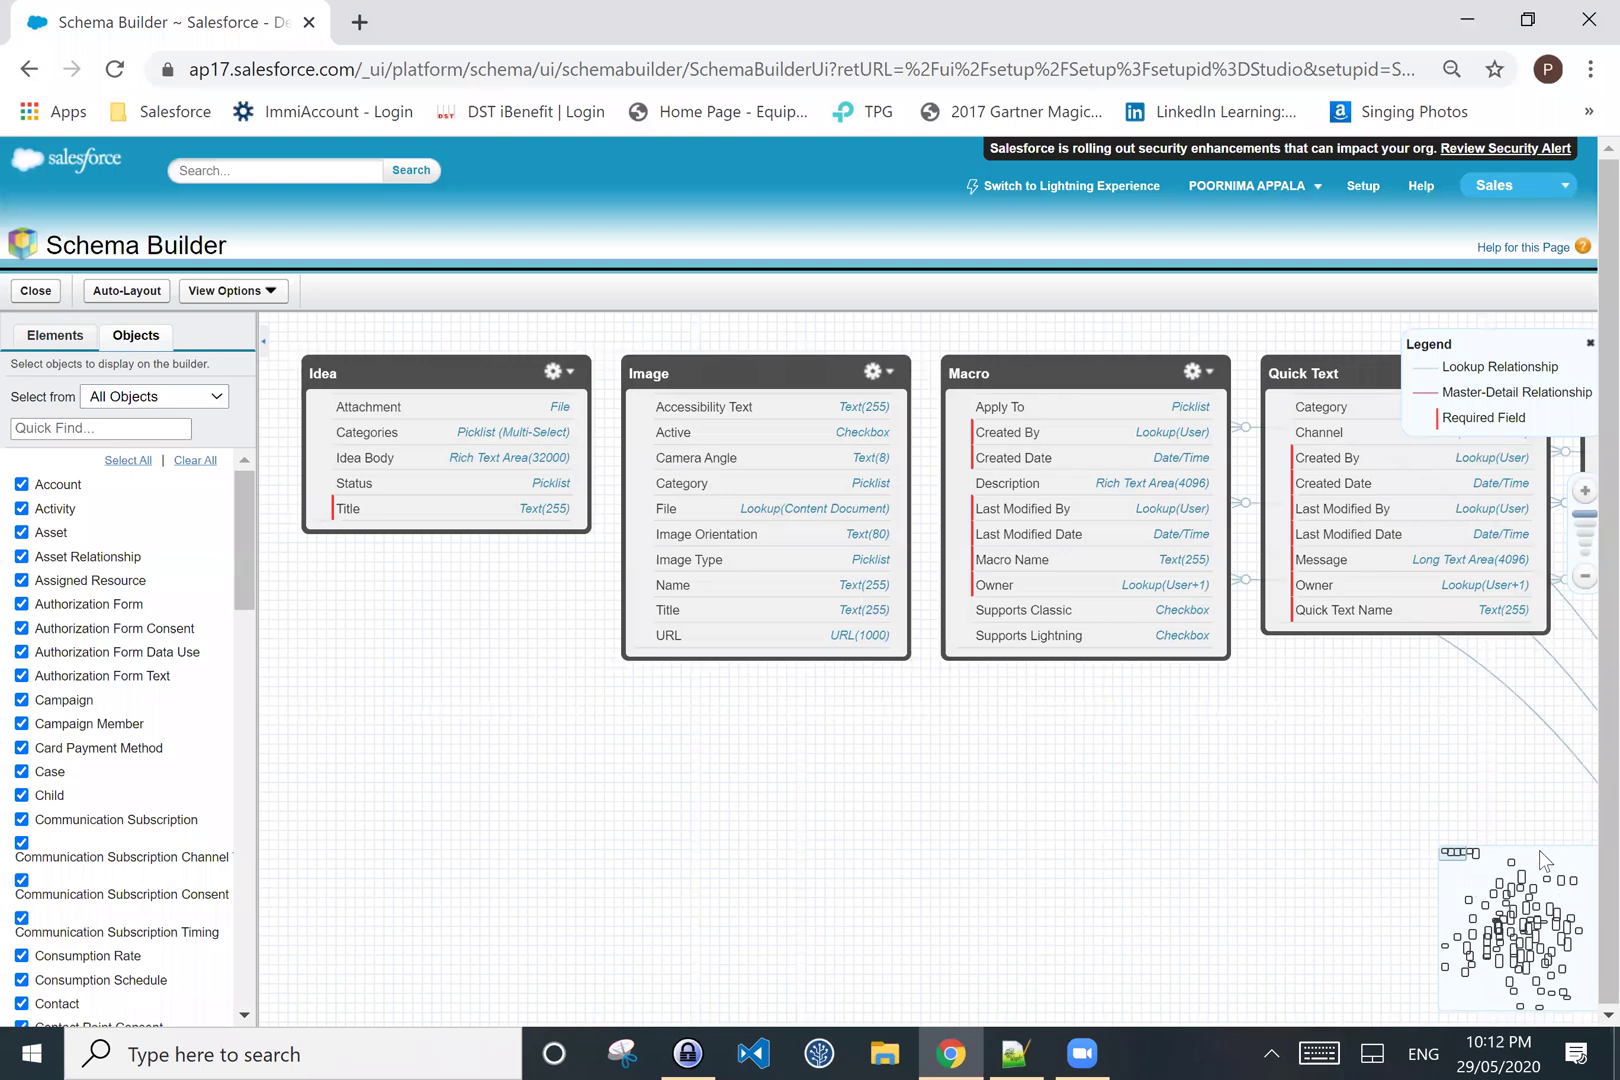
- Leave Schema Builder and return to the Setup home page
left_click_drag(1493, 775, 1168, 835)
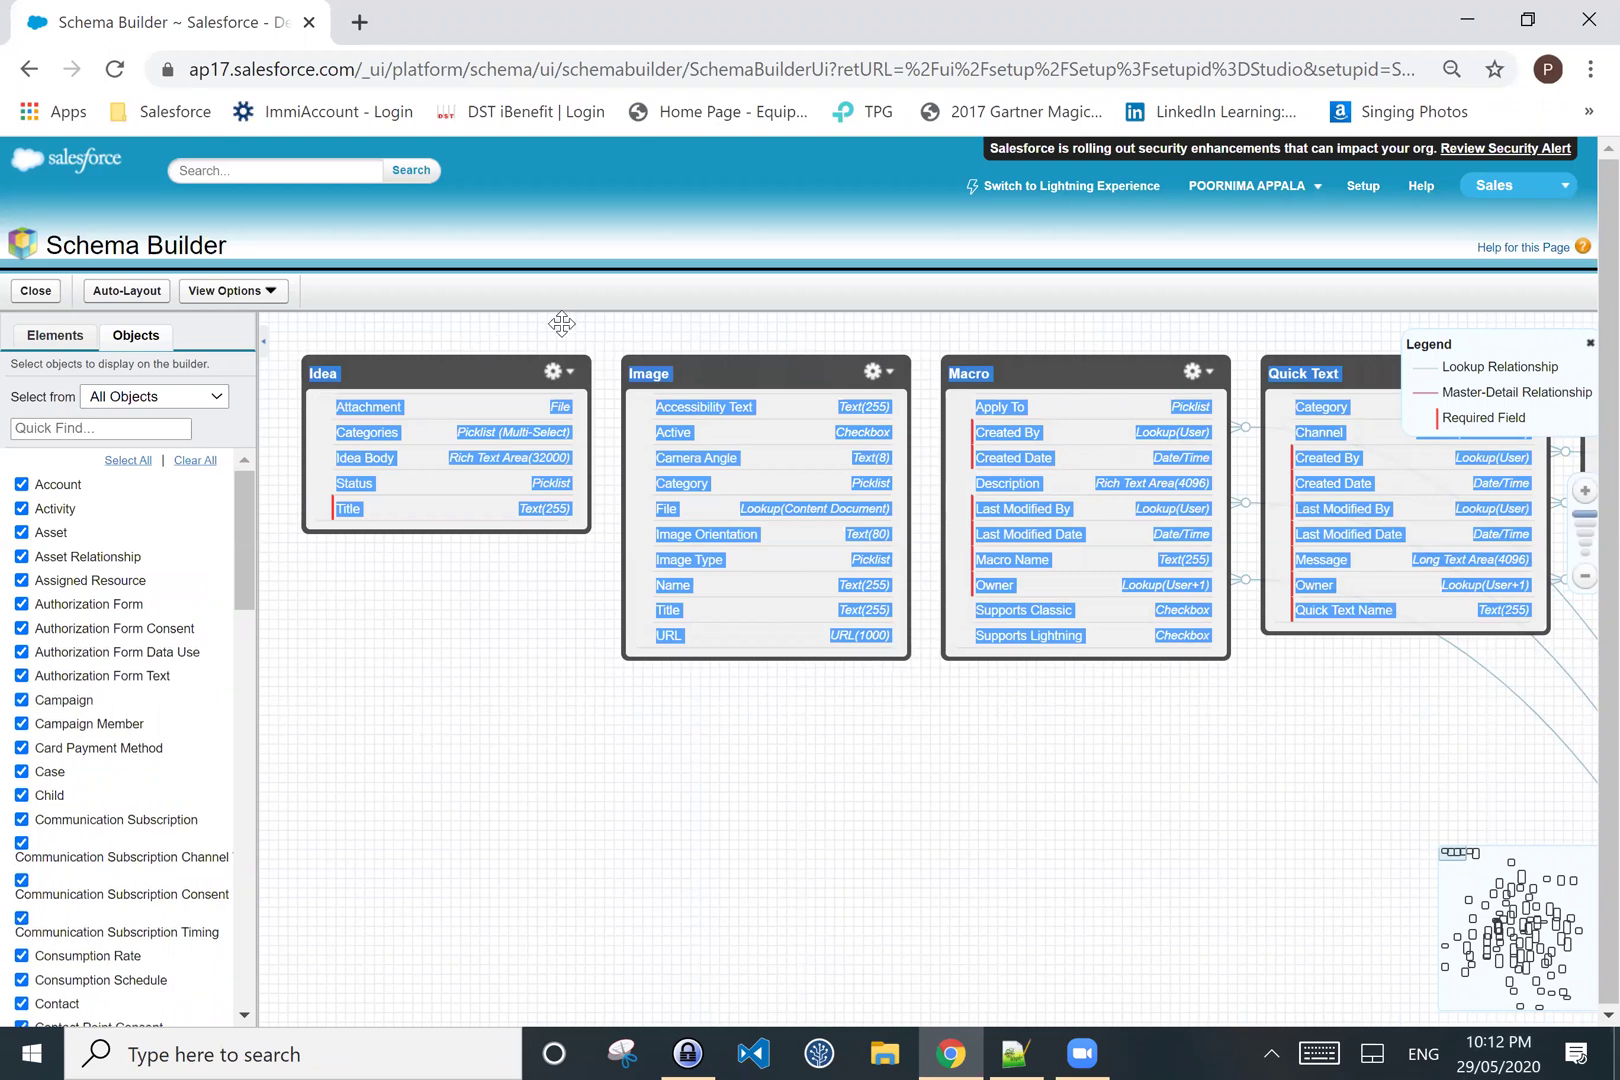
left_click(618, 187)
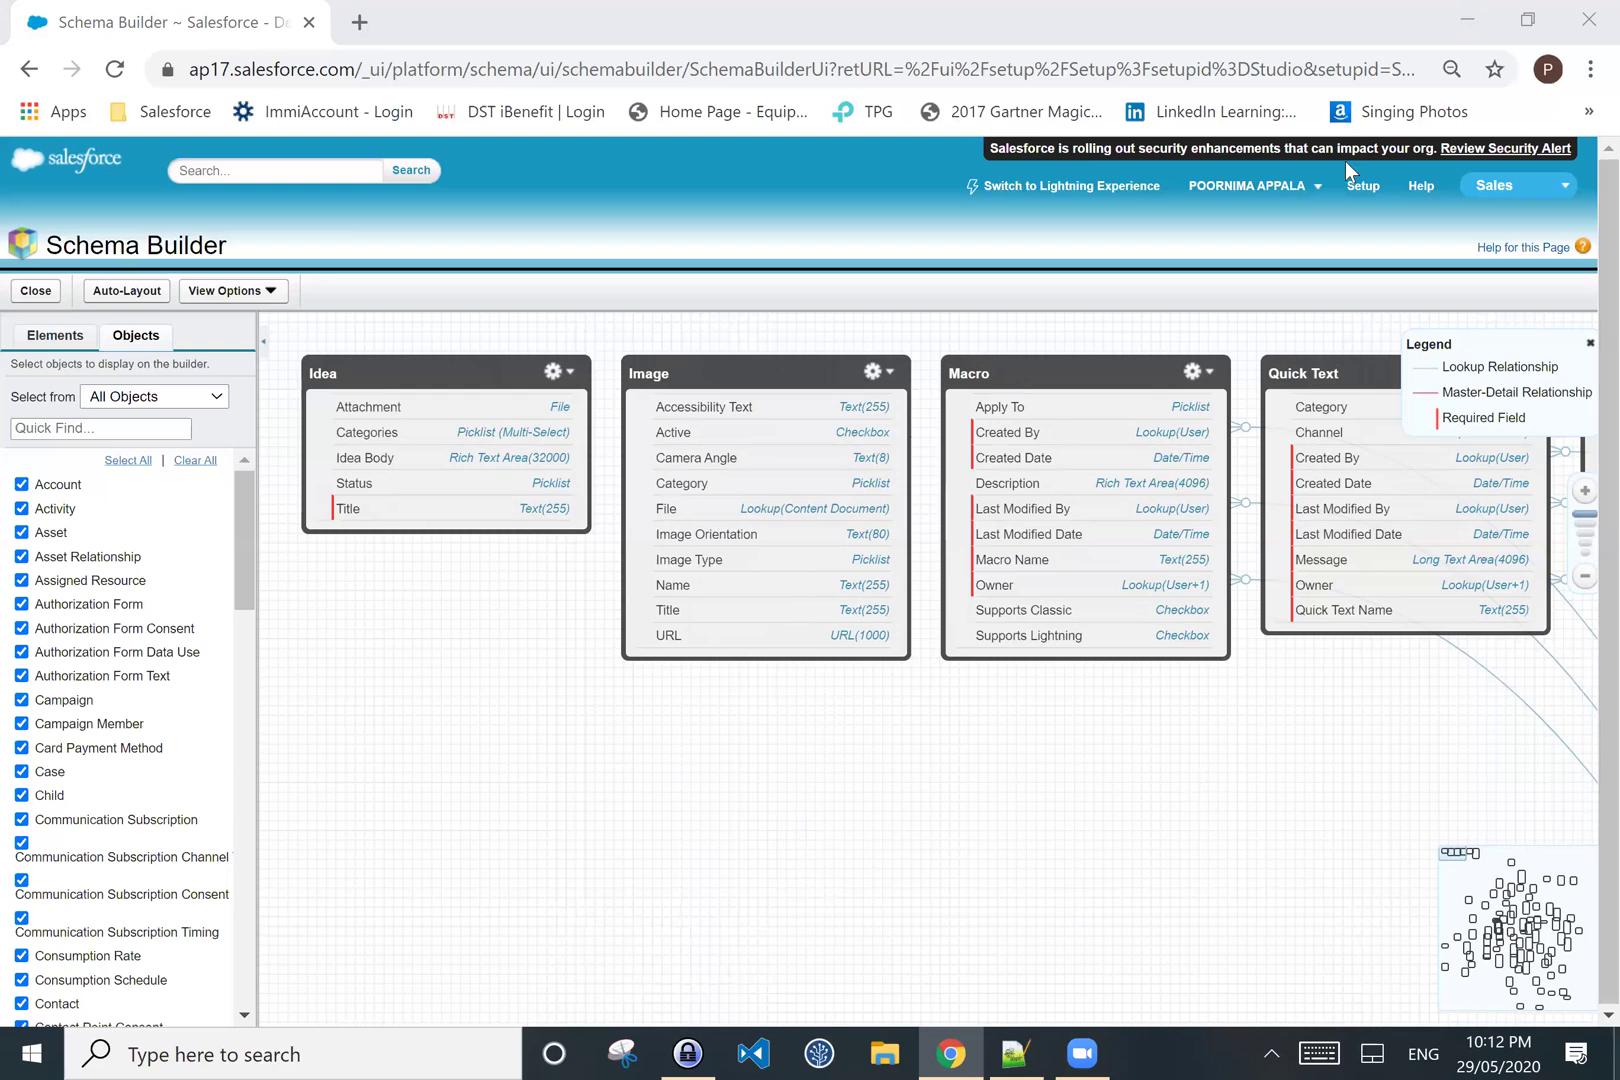
left_click(1366, 188)
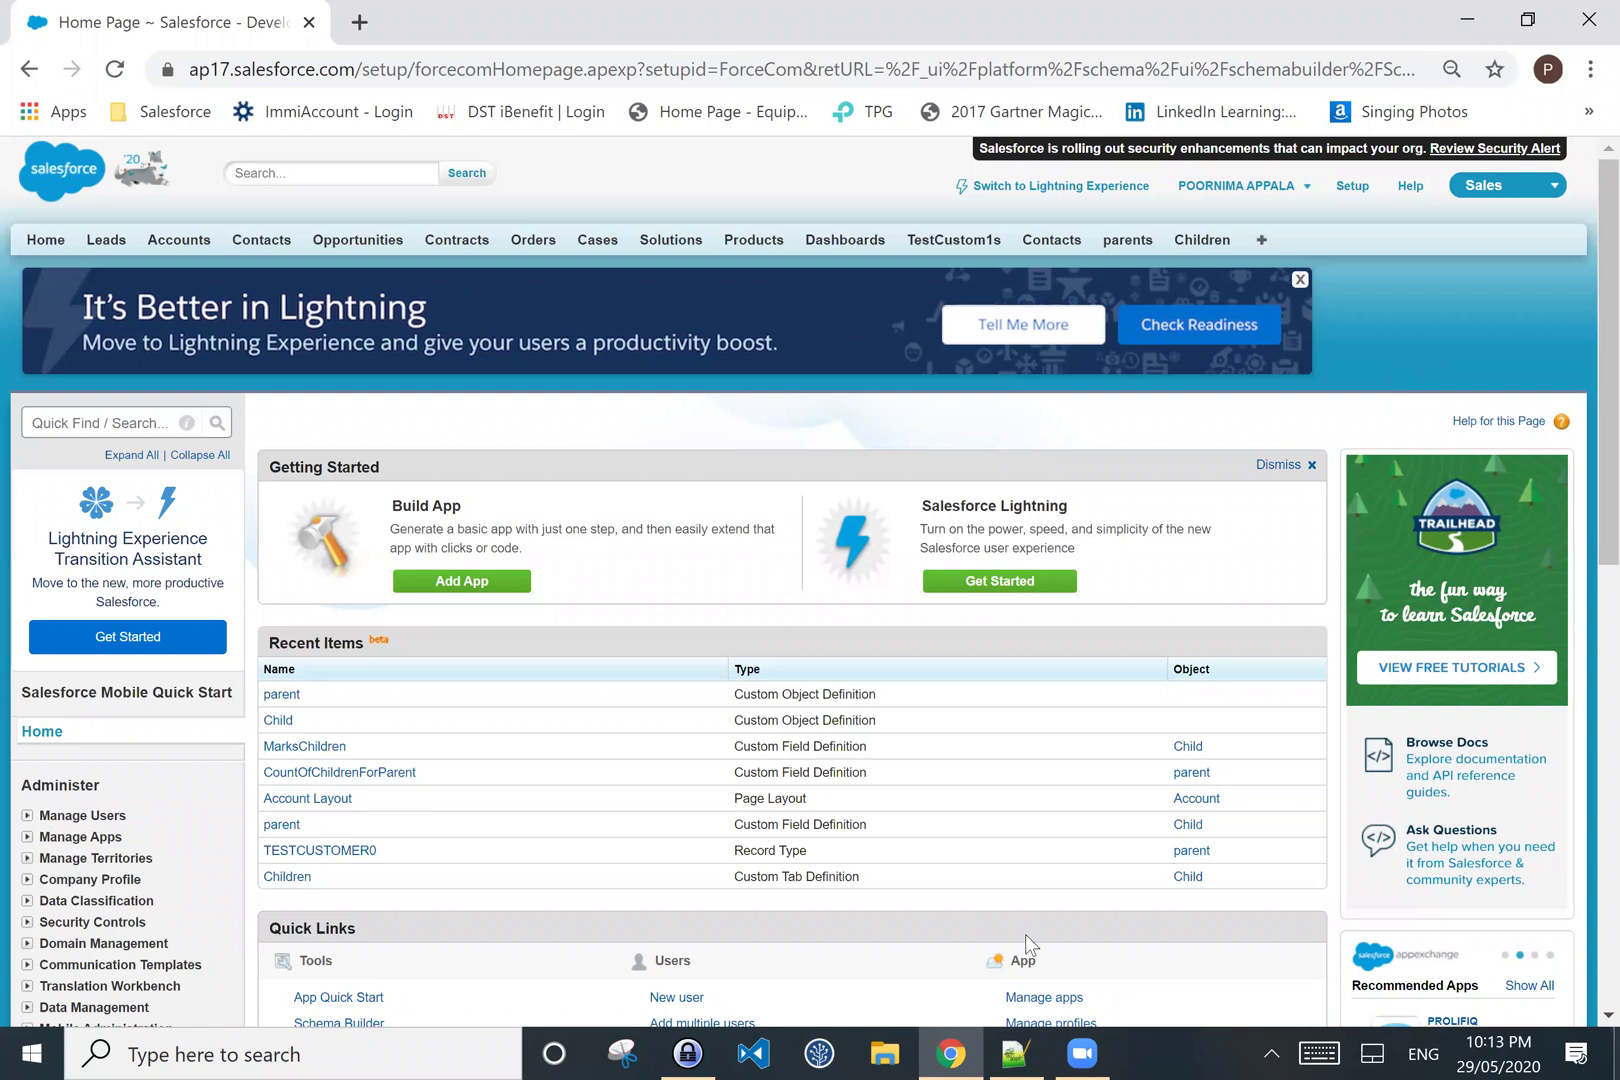
- Switch to Notepad++ and add the heading "LookUP RELATION:" below the eighth master-detail note in SalesForce Notes.txt
key("alt+Tab")
key("Return")
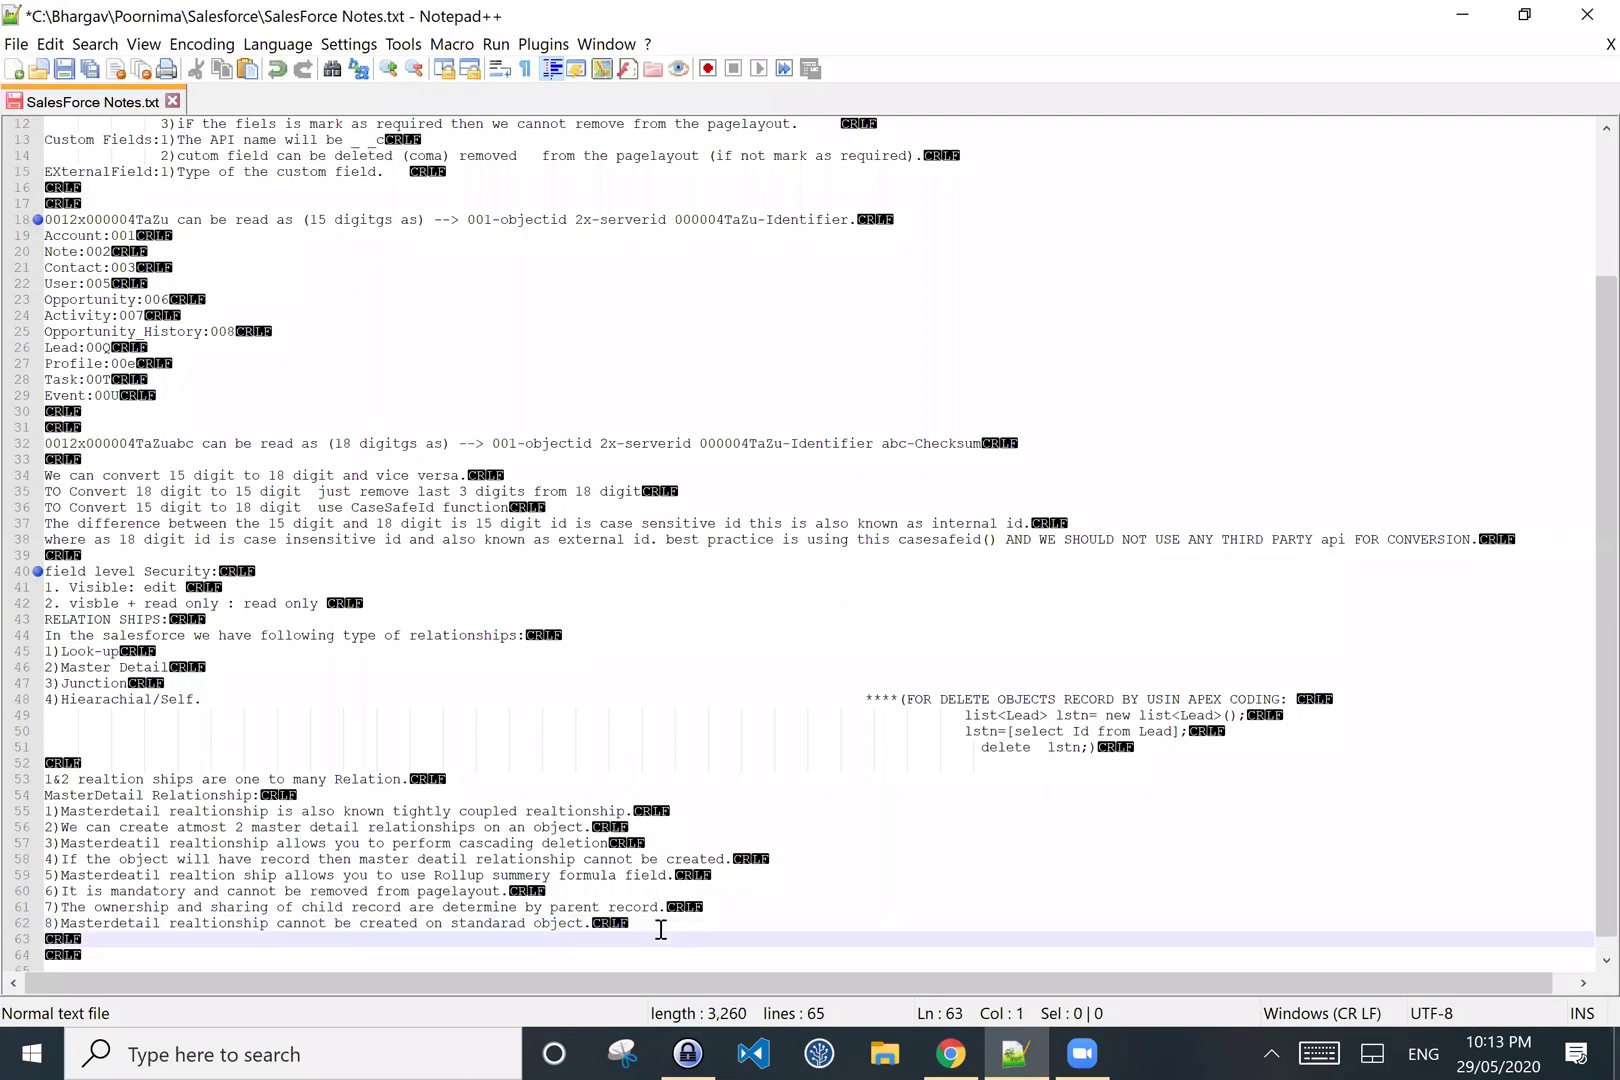
type("L")
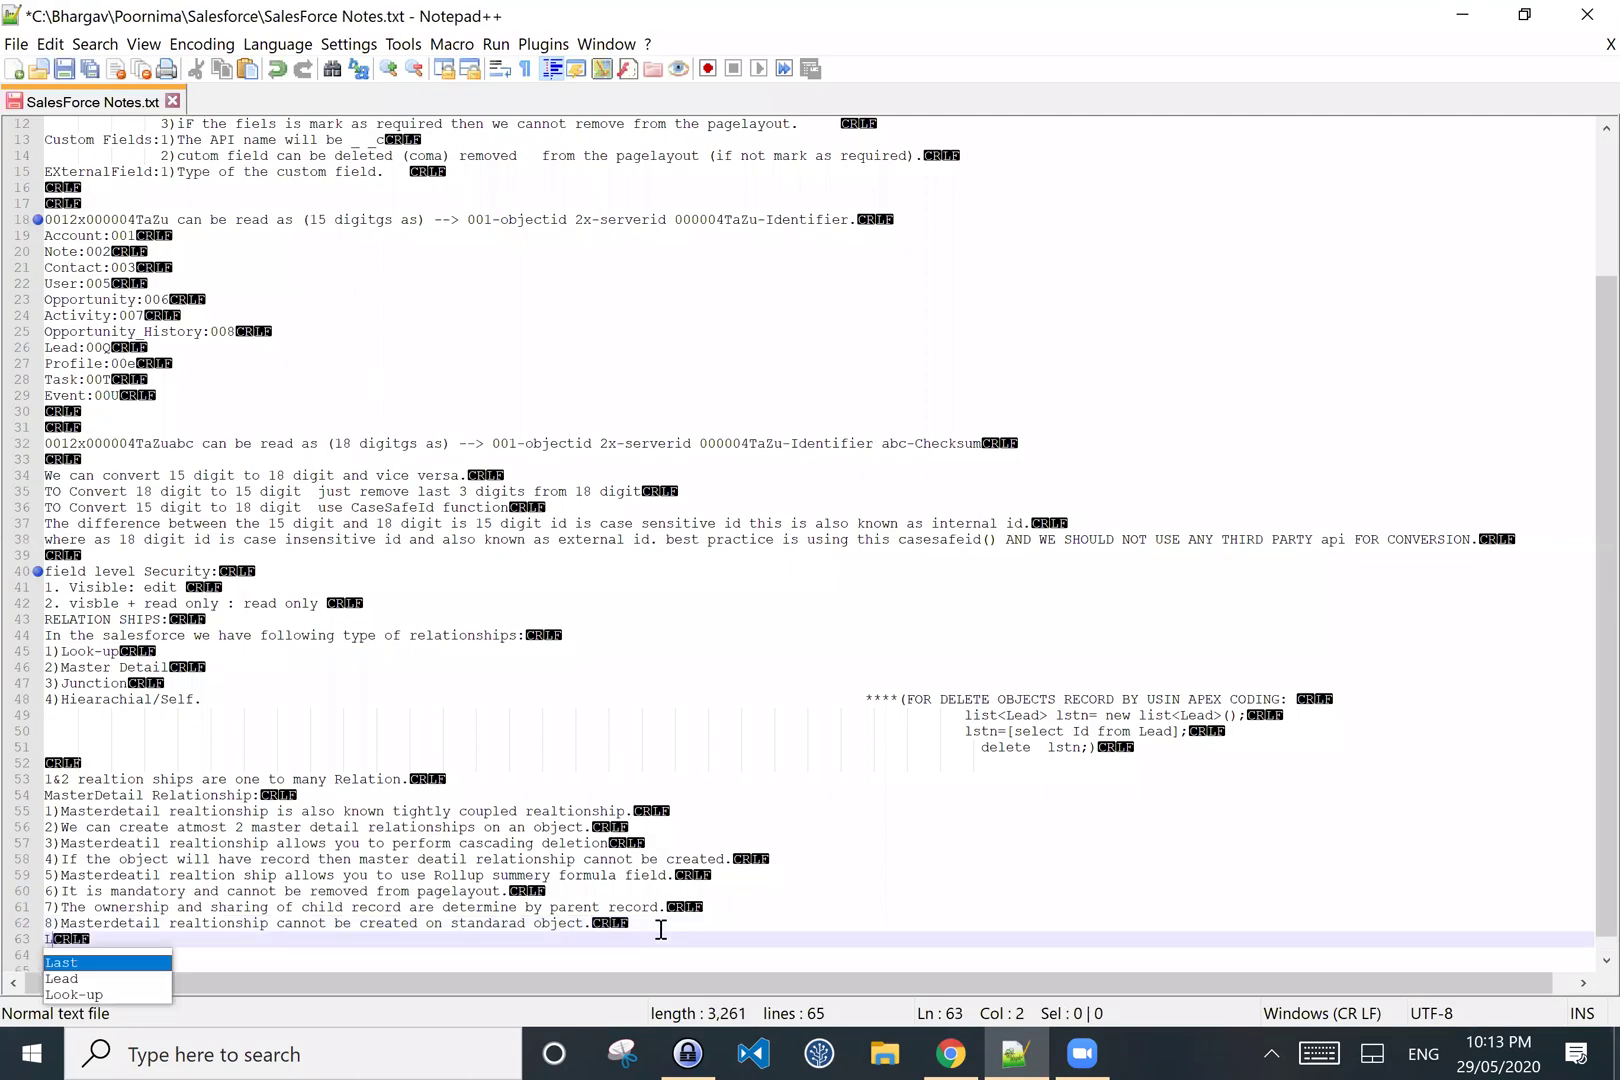
type("ook")
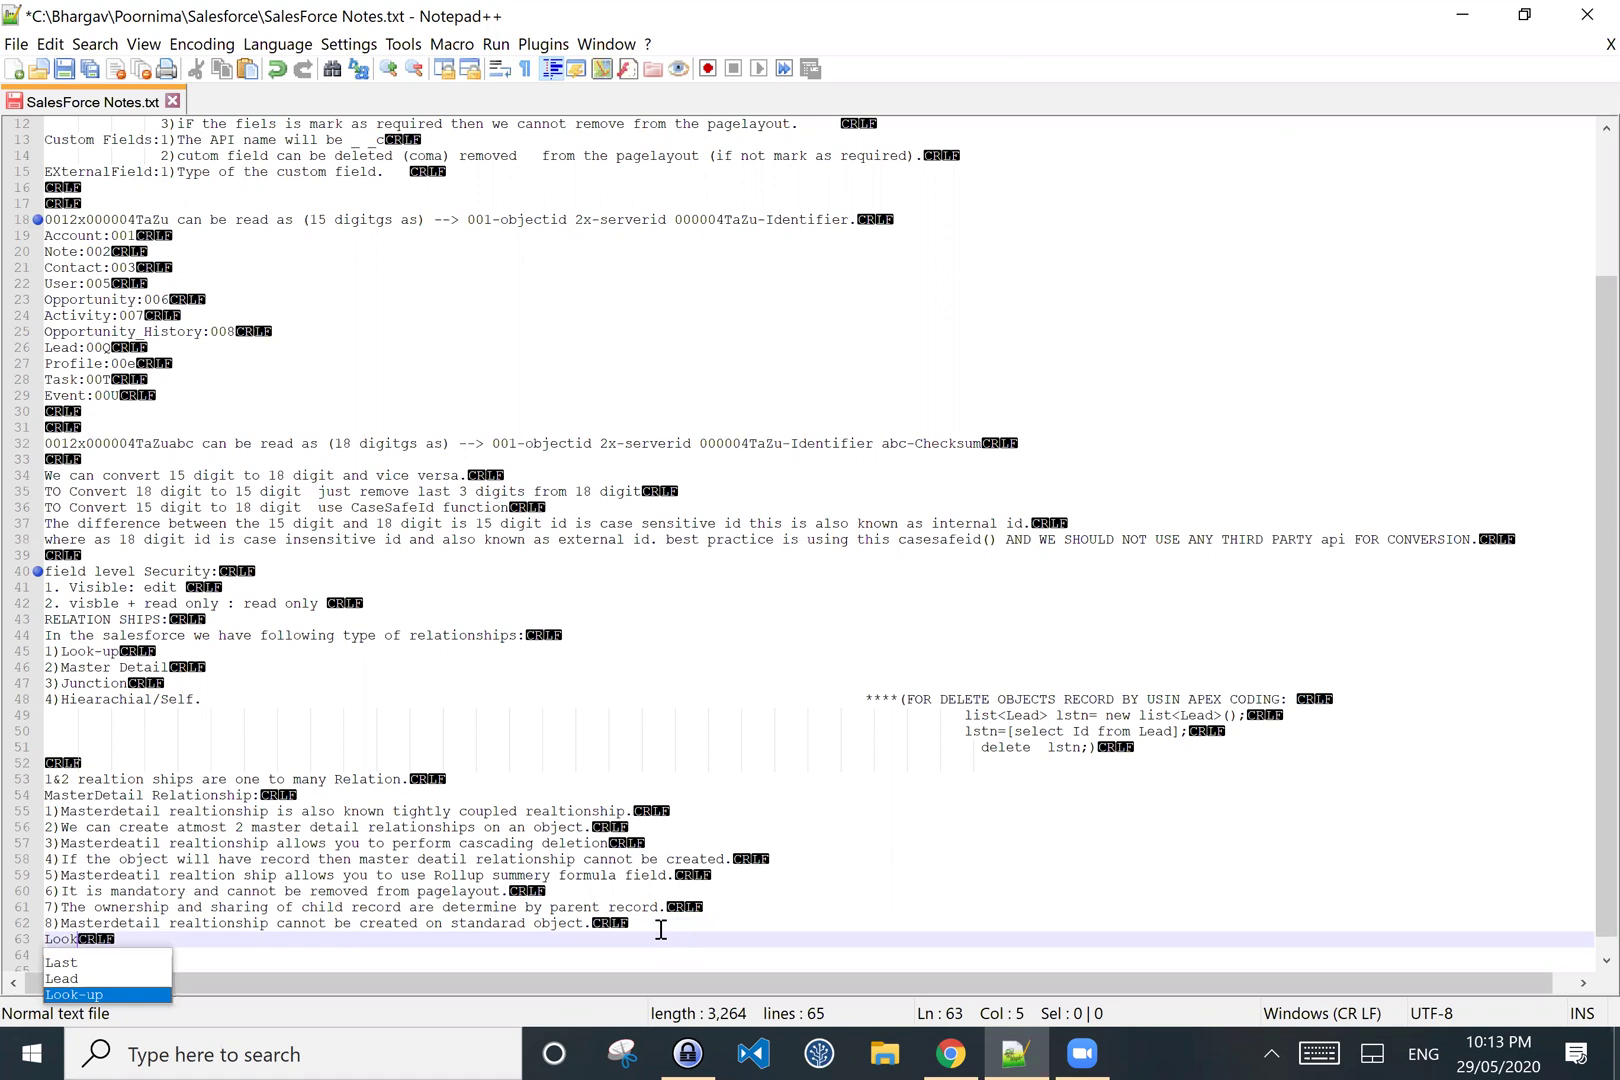
type("UP RE")
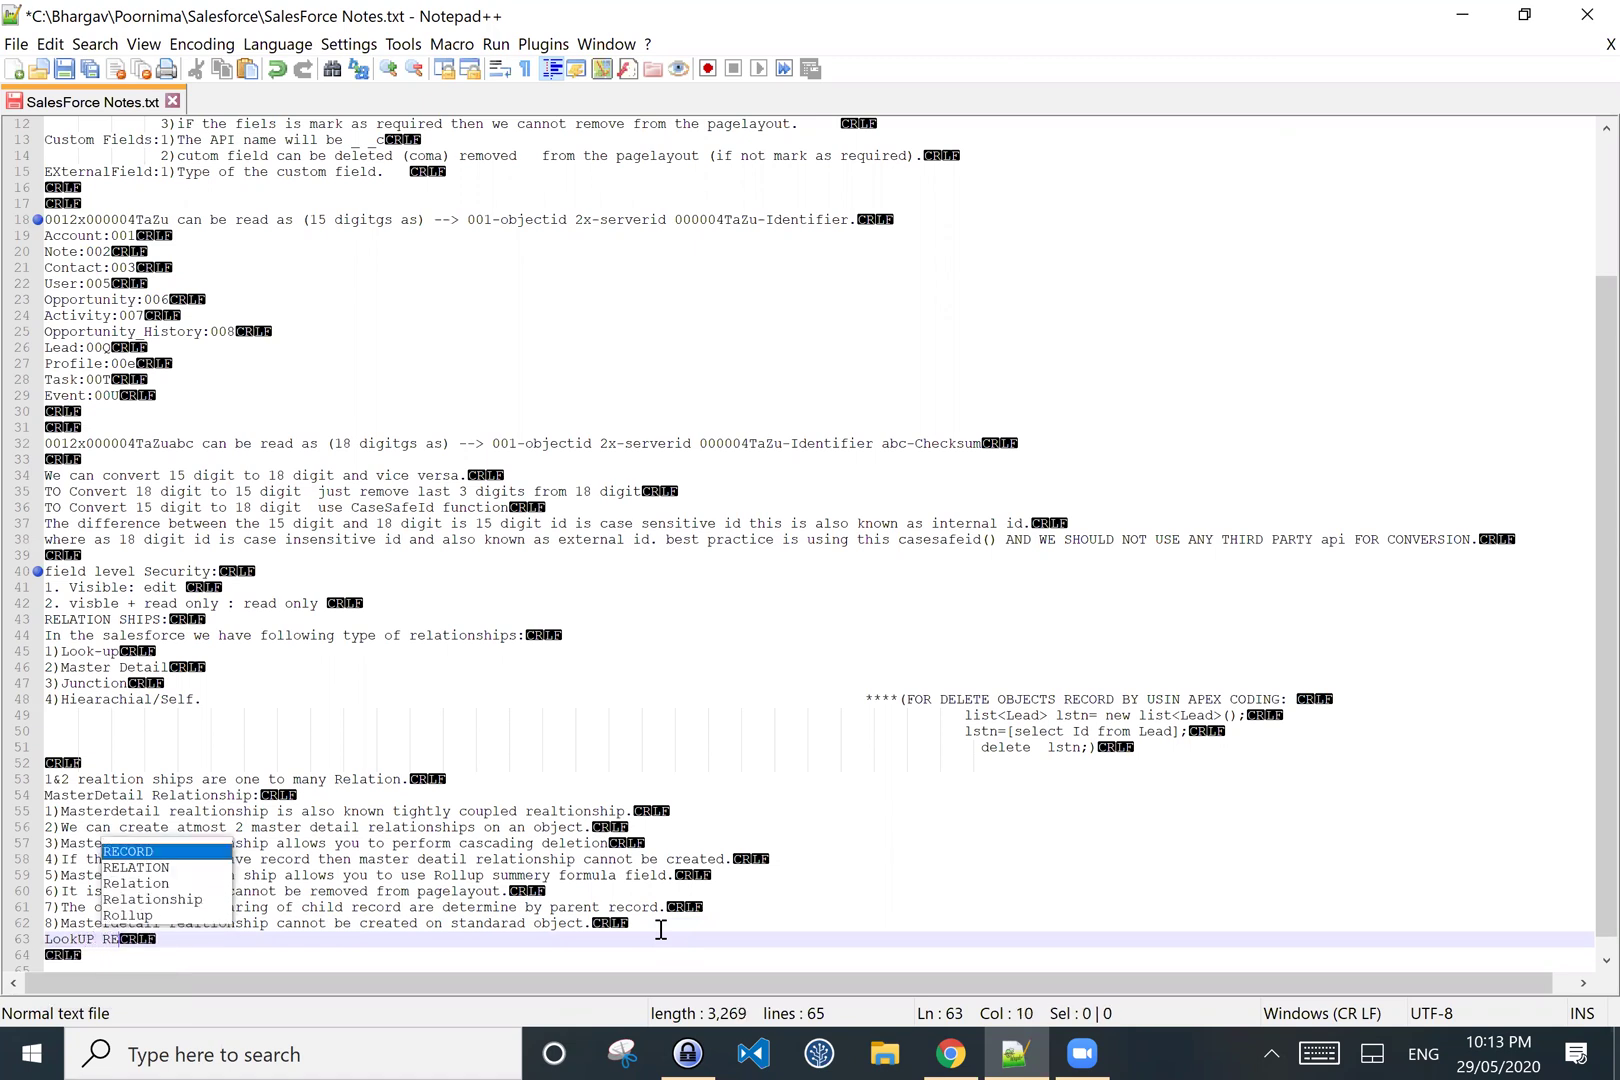
type("LA")
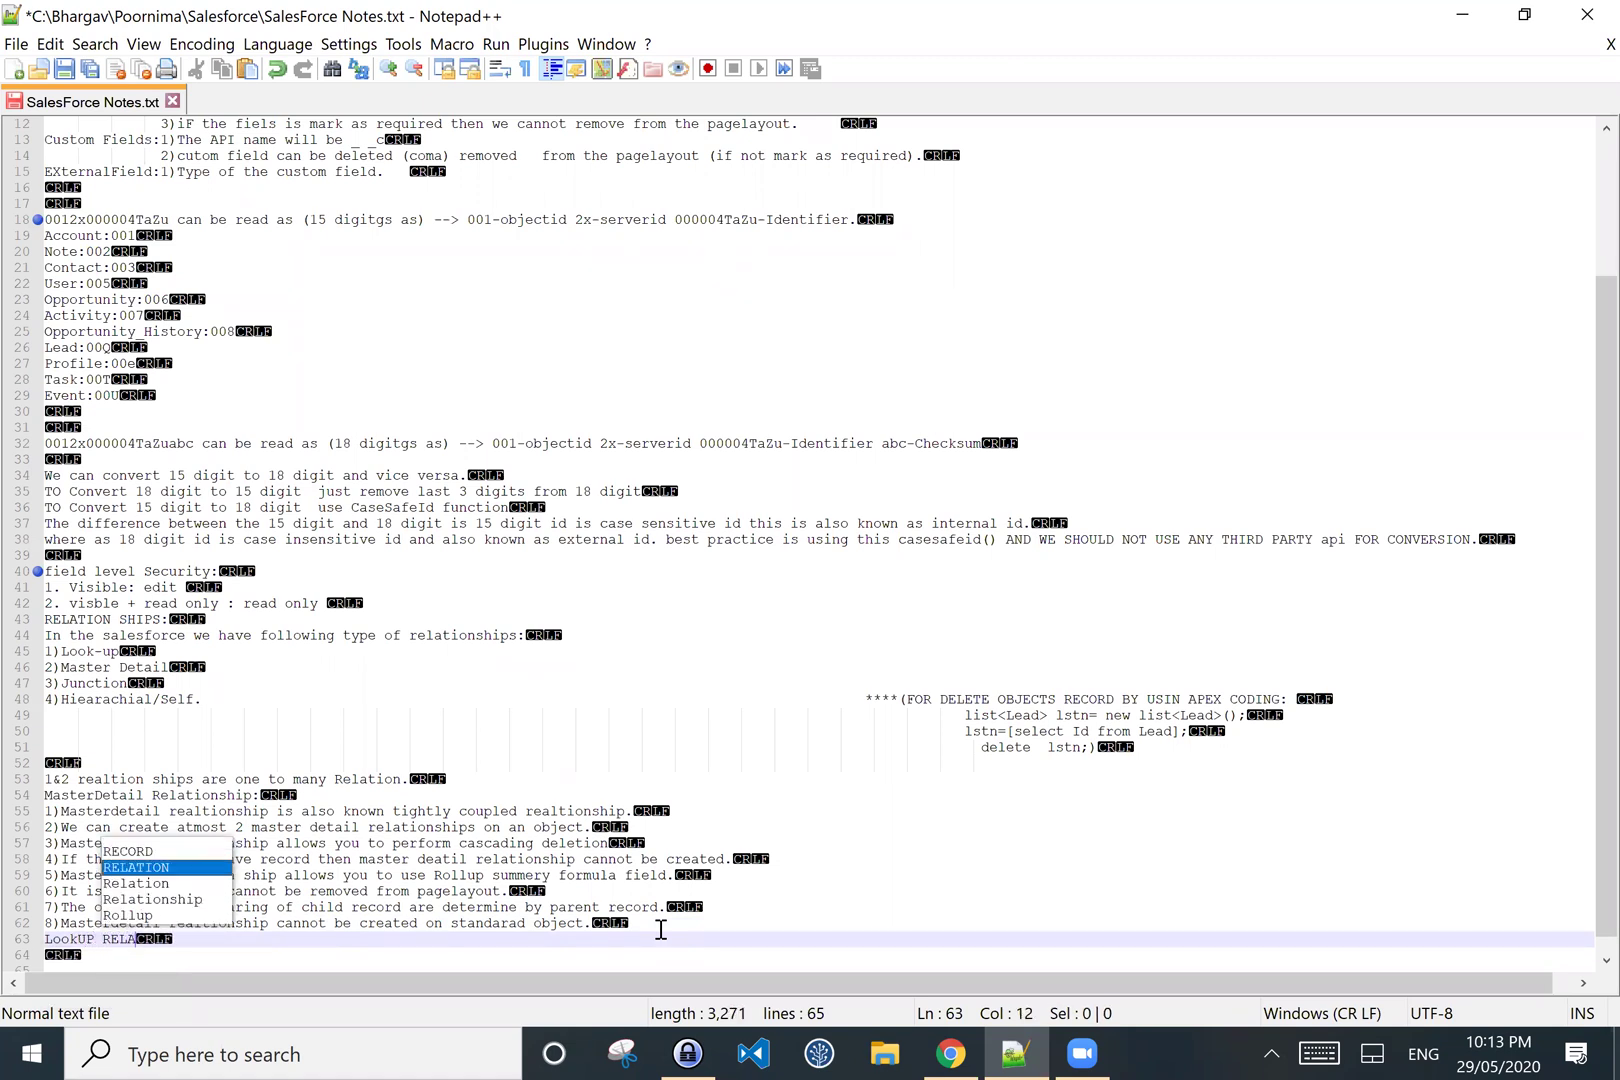
type("TION:")
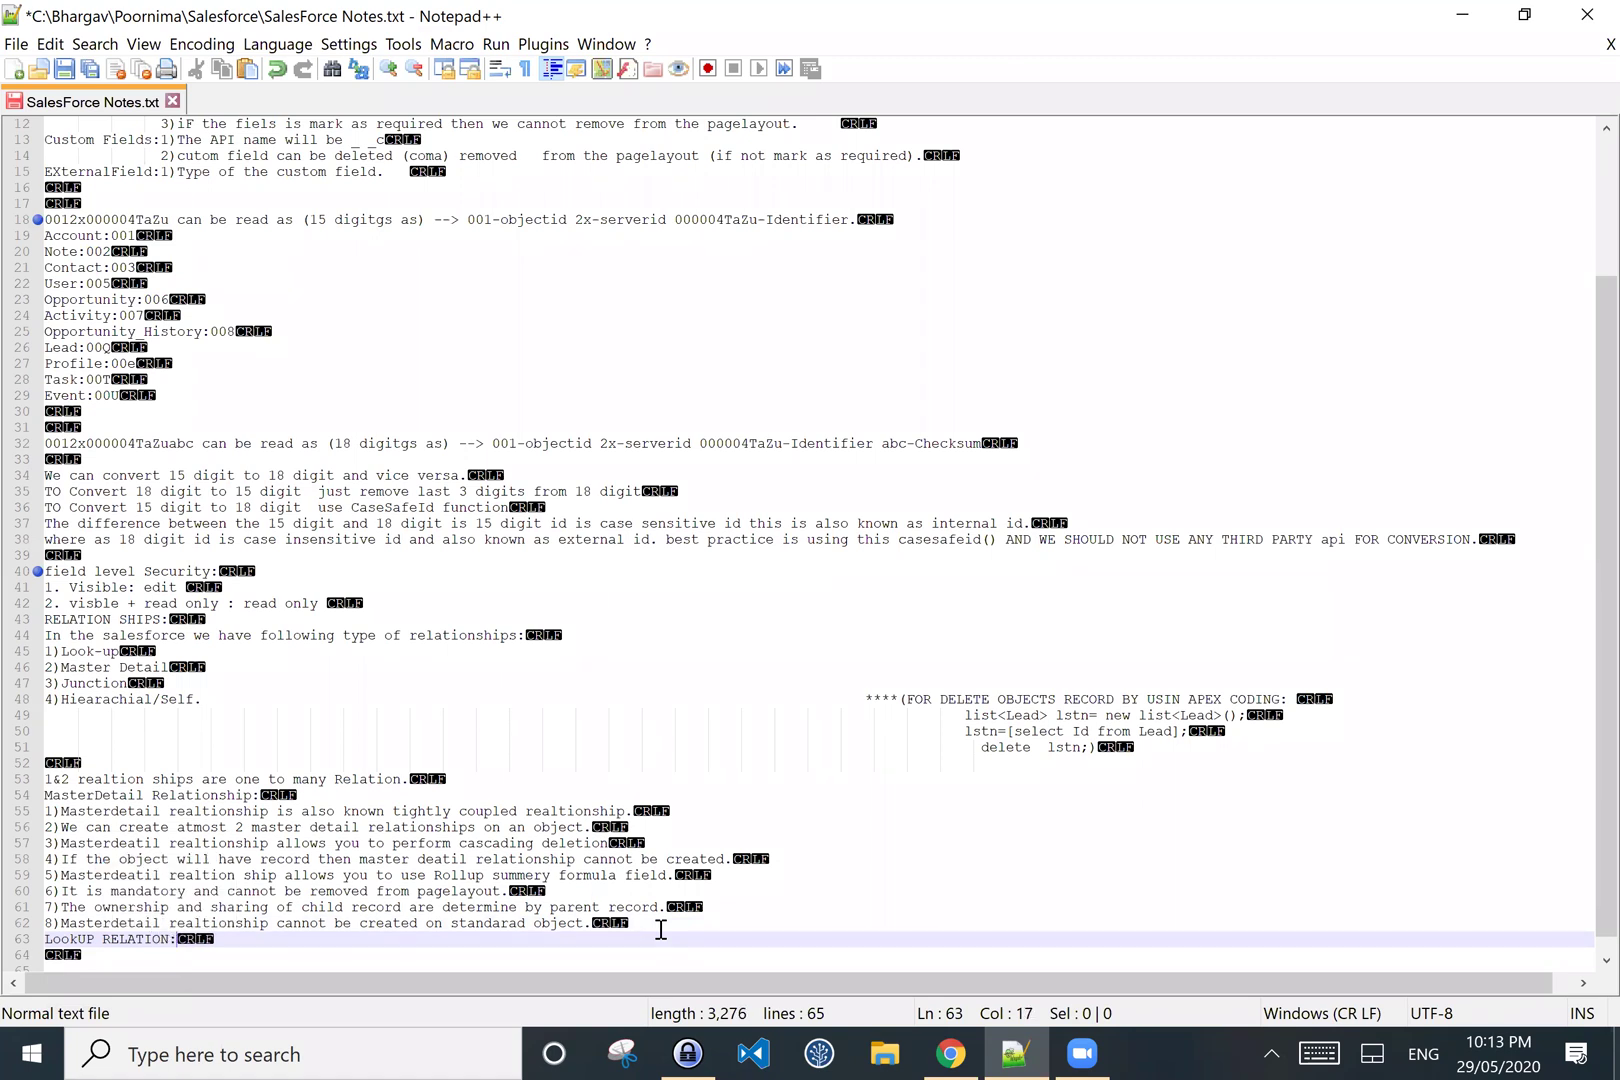
key("Return")
type("THI")
key("BackSpace")
key("BackSpace")
type("his total")
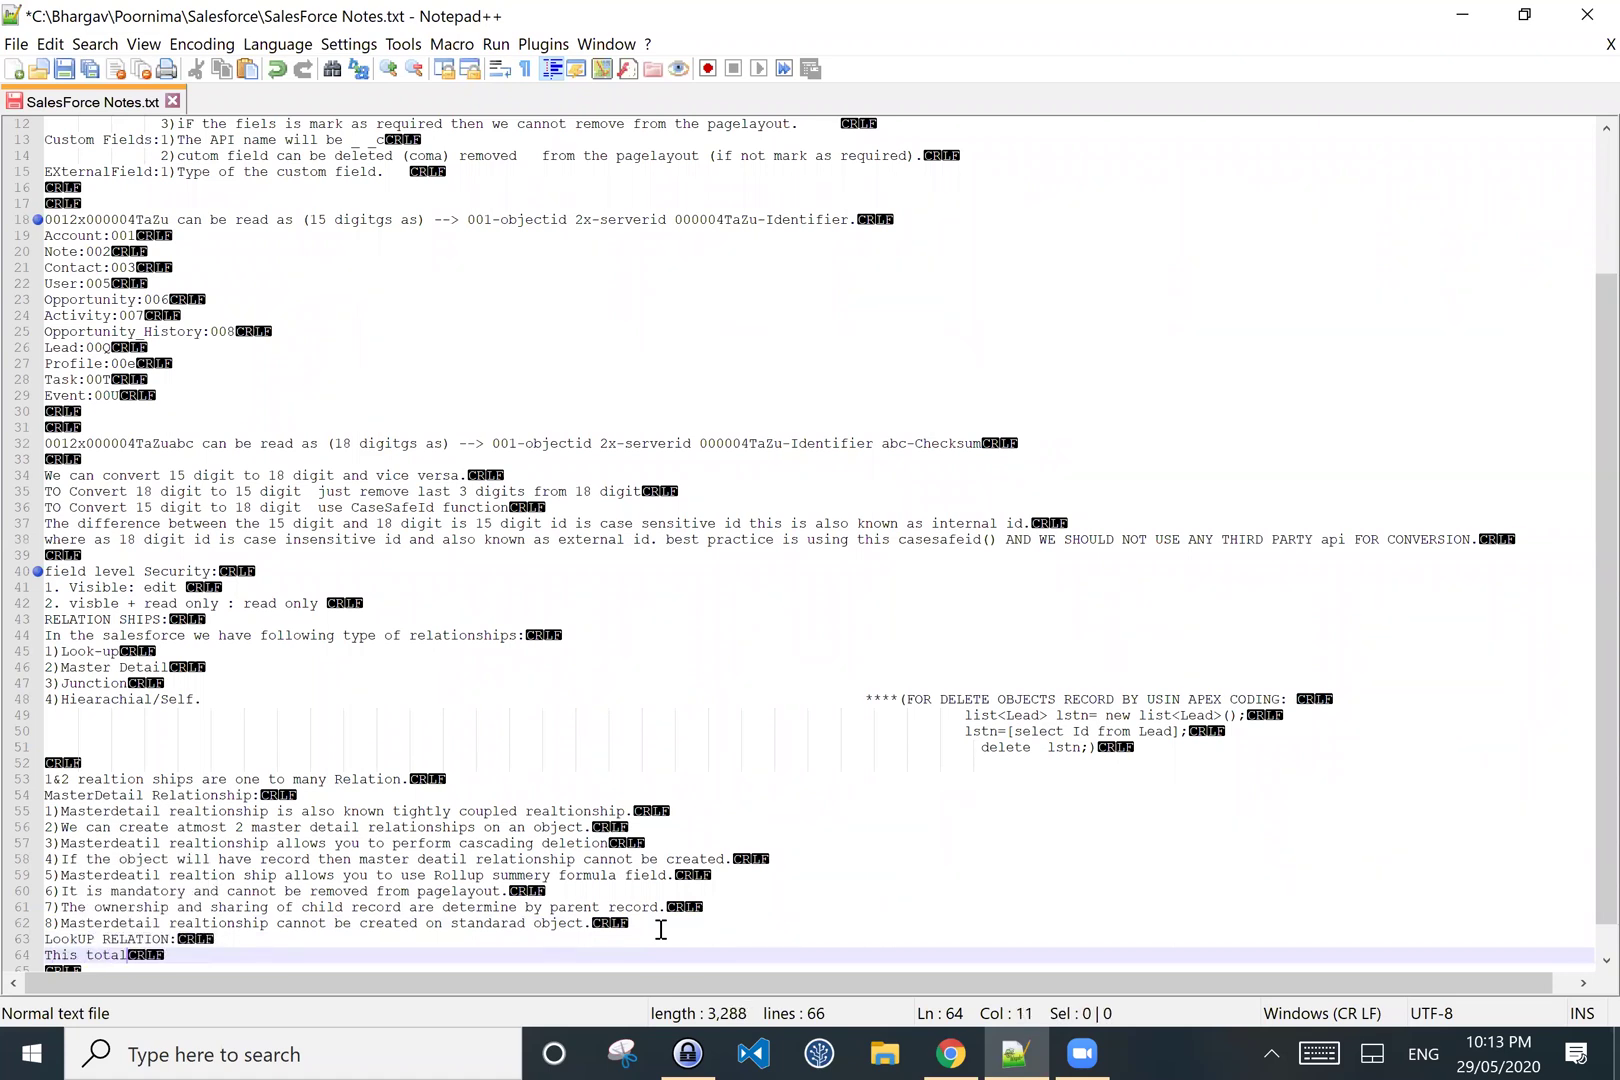
type("ly diffetrne")
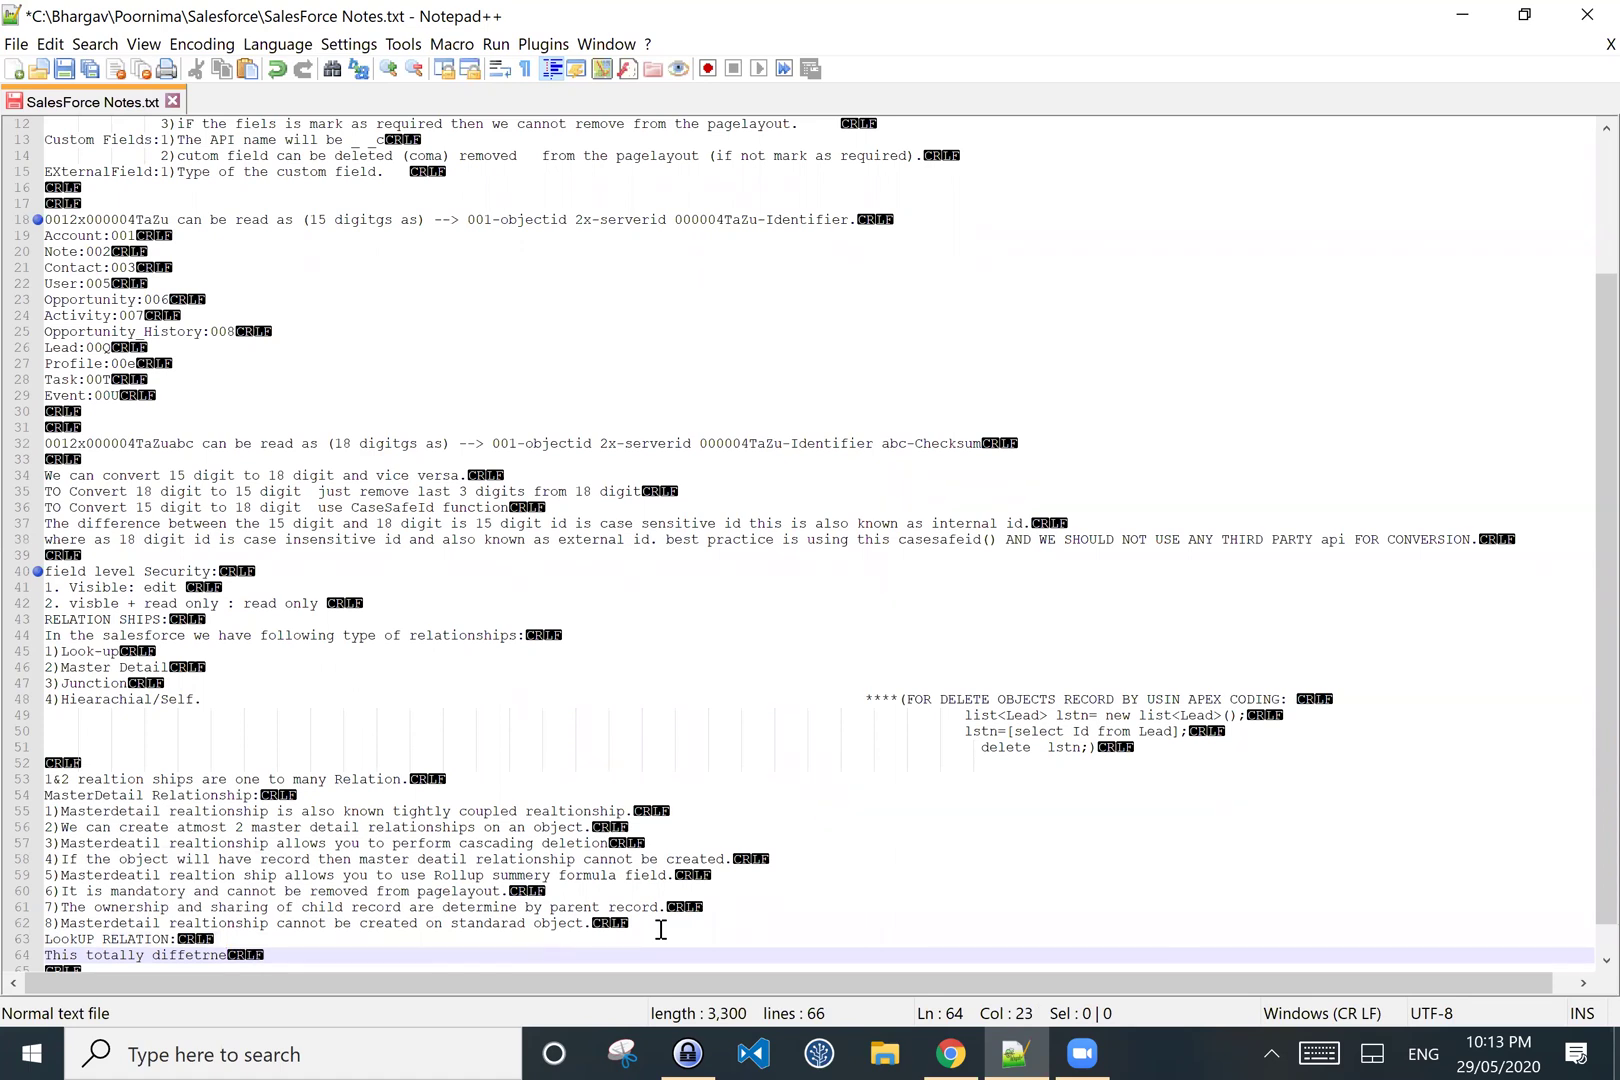
key("BackSpace")
key("BackSpace")
key("BackSpace")
key("BackSpace")
key("BackSpace")
key("BackSpace")
key("BackSpace")
key("BackSpace")
key("BackSpace")
key("BackSpace")
key("BackSpace")
key("BackSpace")
key("BackSpace")
key("BackSpace")
key("BackSpace")
key("BackSpace")
key("BackSpace")
key("BackSpace")
key("BackSpace")
key("BackSpace")
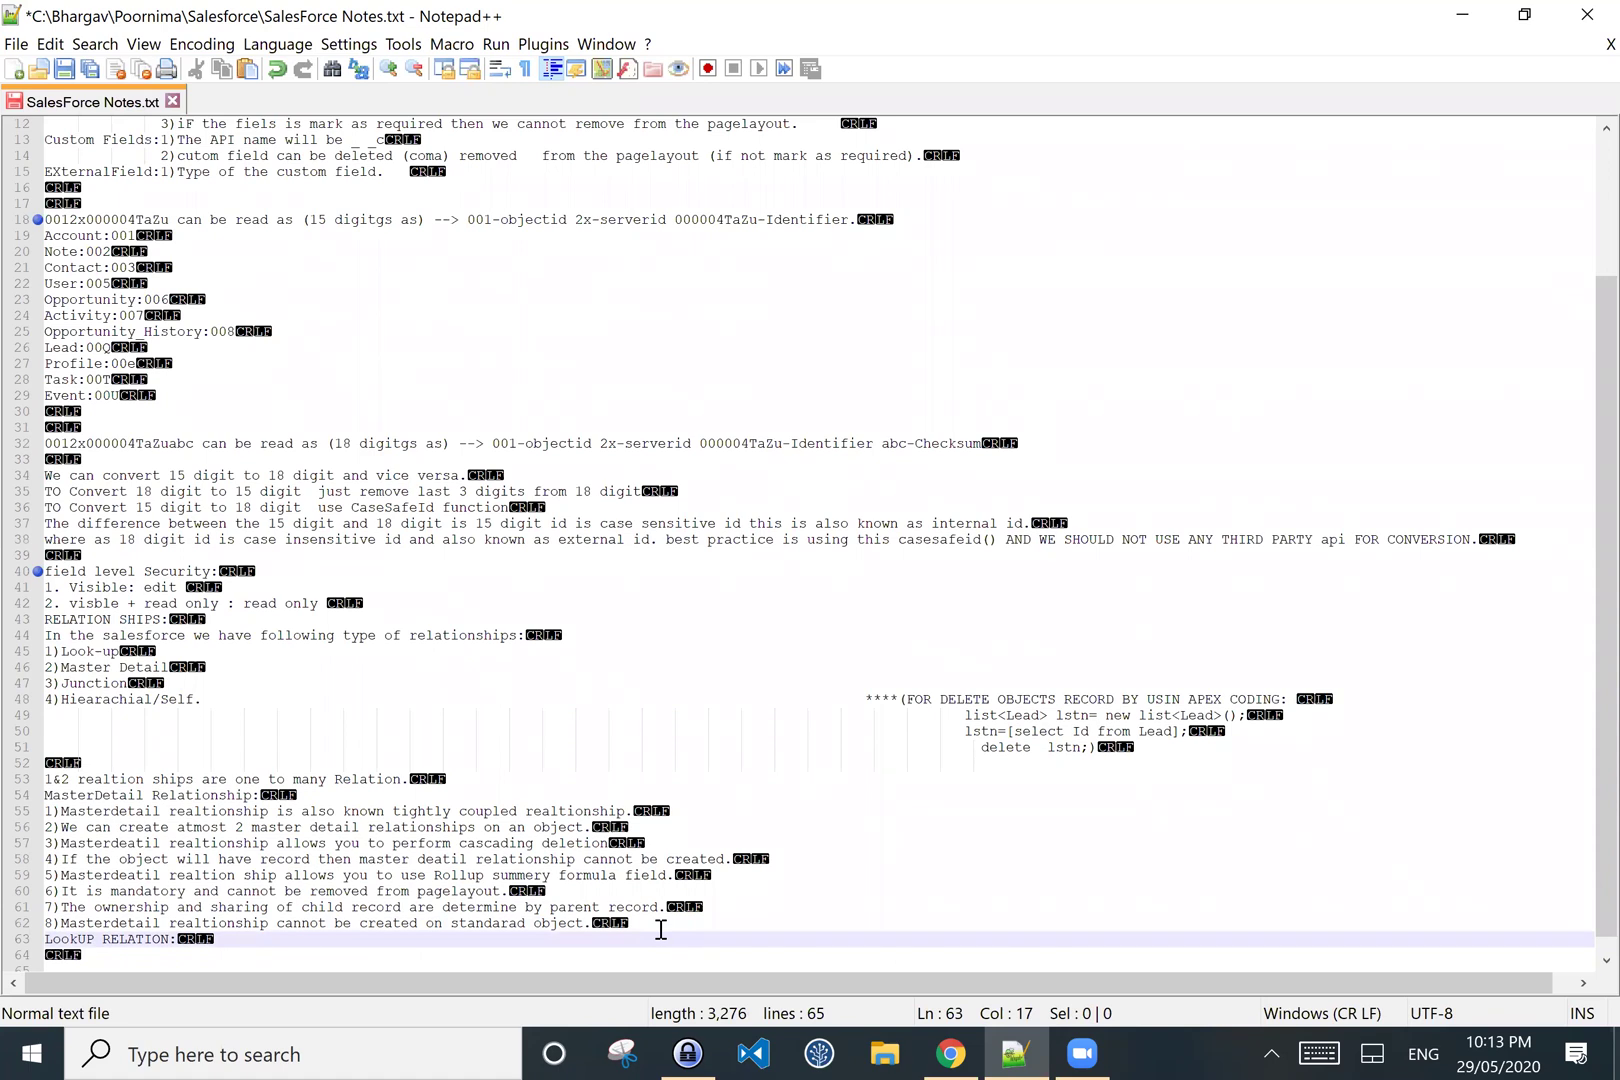
key("Return")
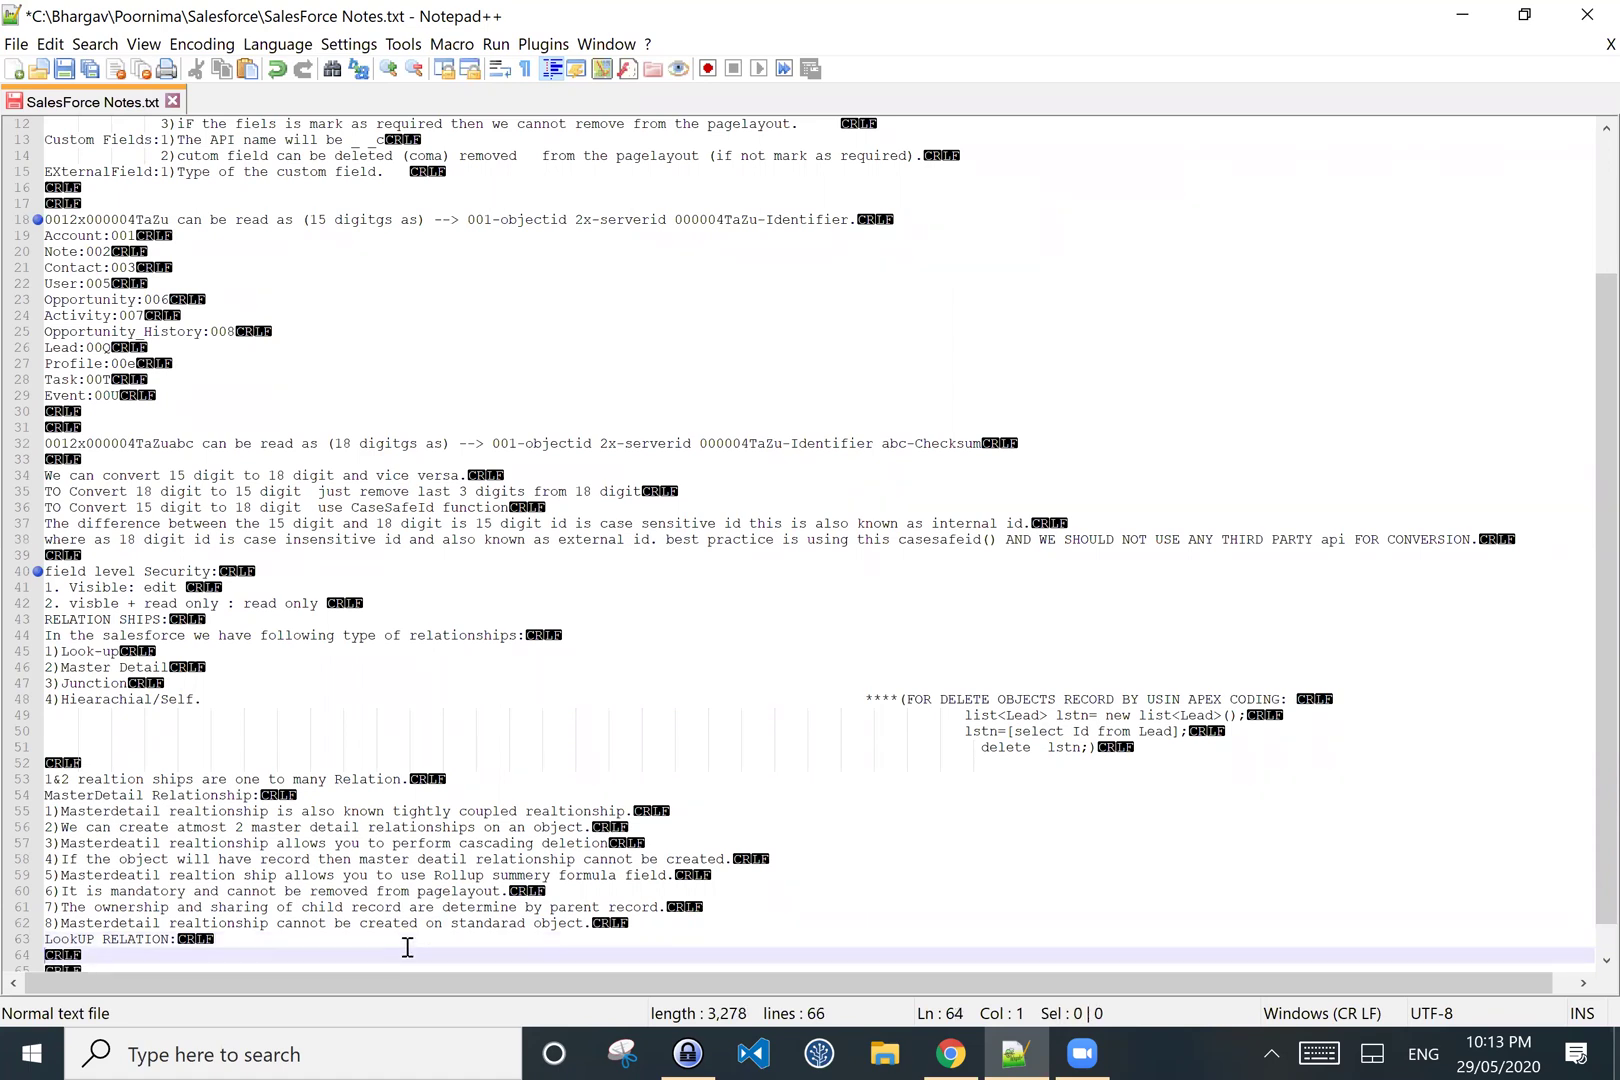
scroll(407, 947, "down", 1)
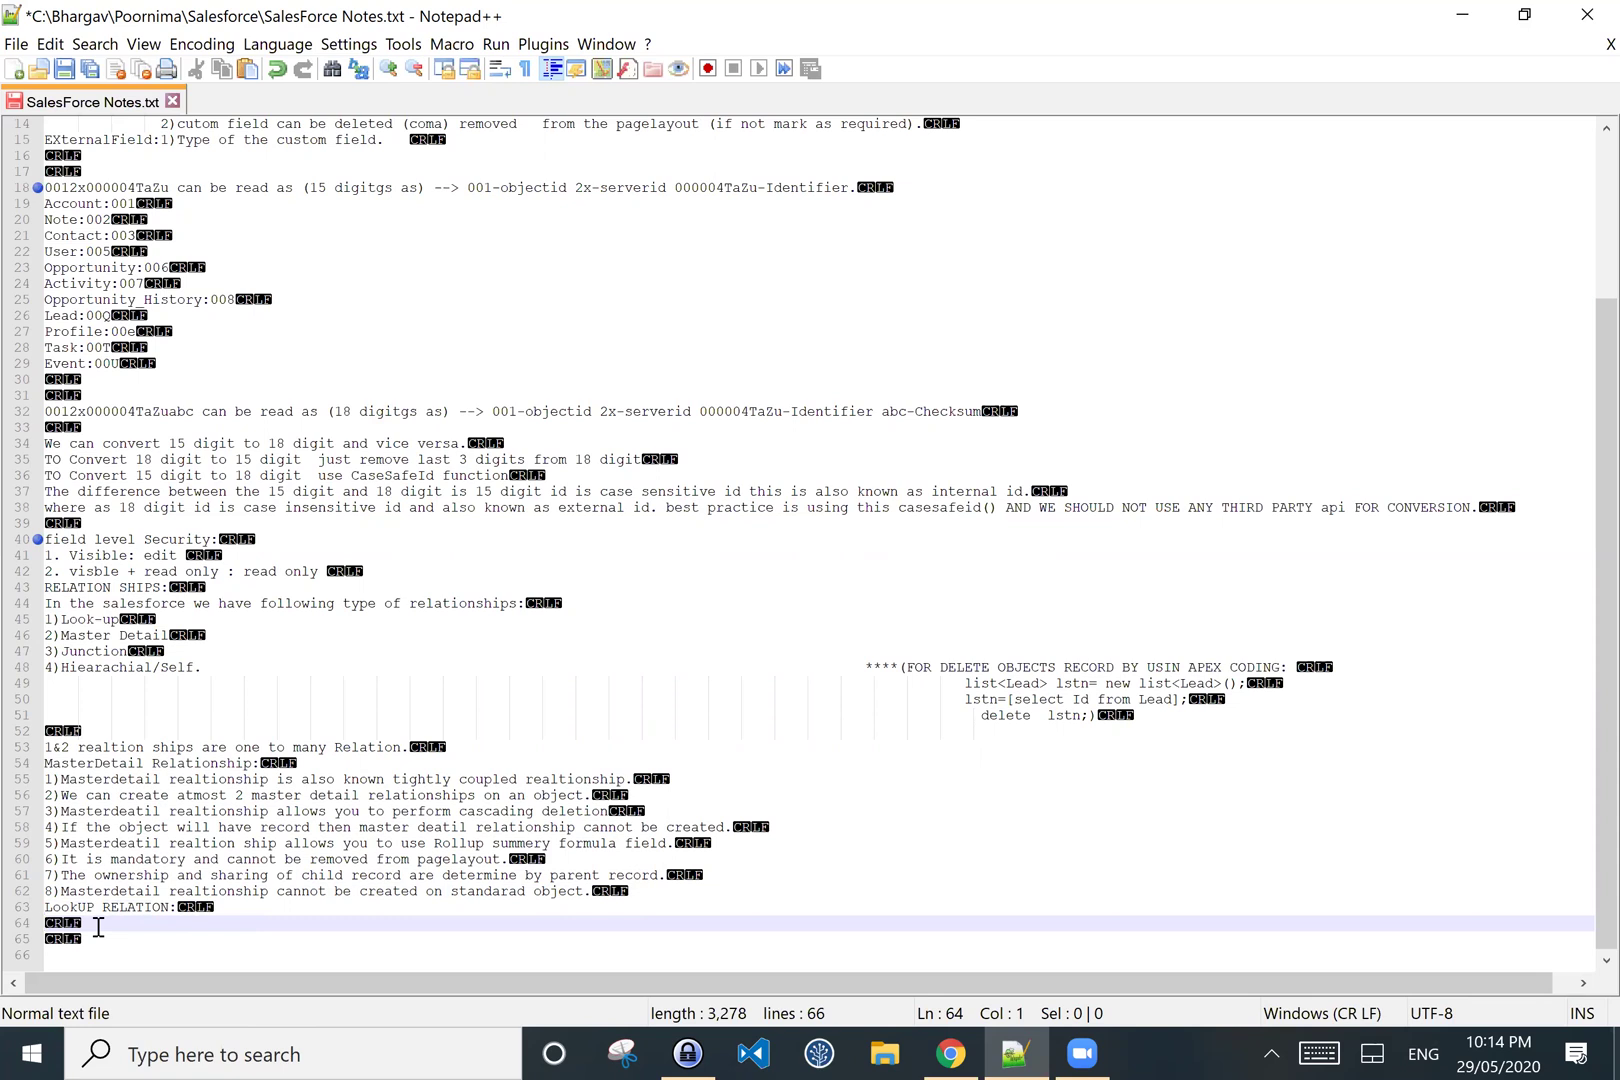
type("we")
key("BackSpace")
key("BackSpace")
scroll(98, 928, "up", 1)
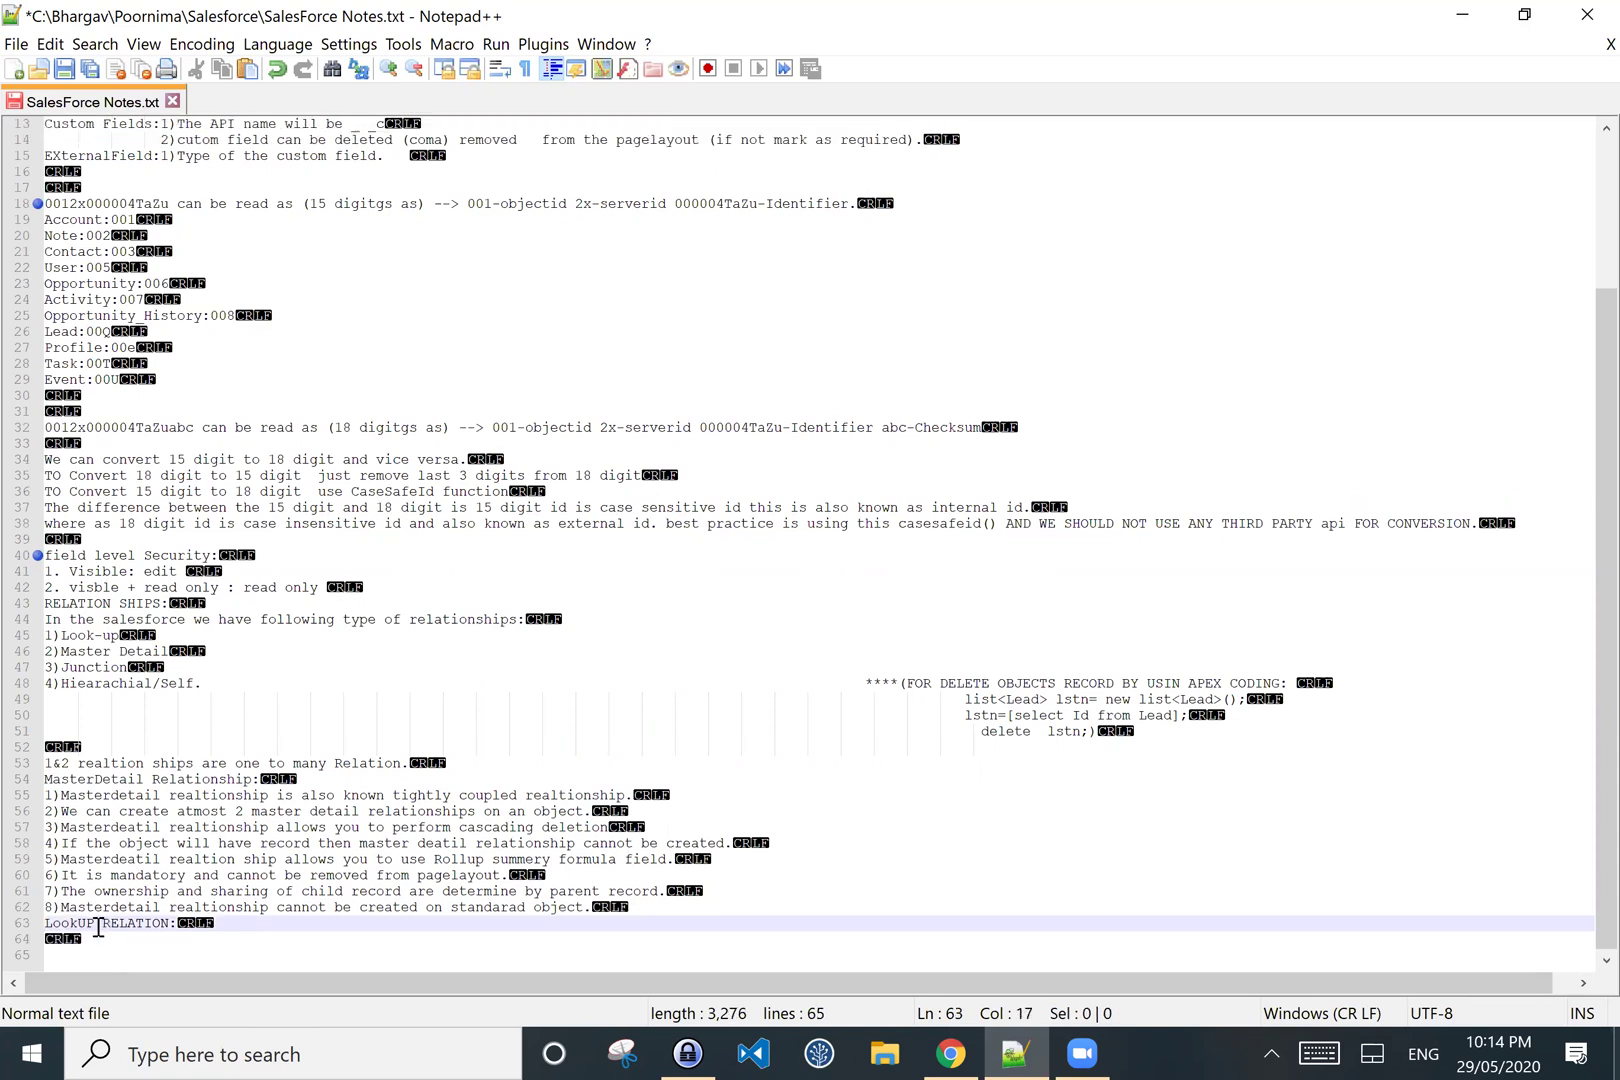
- Write the note "WE can make 40 relation on an OBJECT." on the line below the LookUP RELATION heading
type("WE")
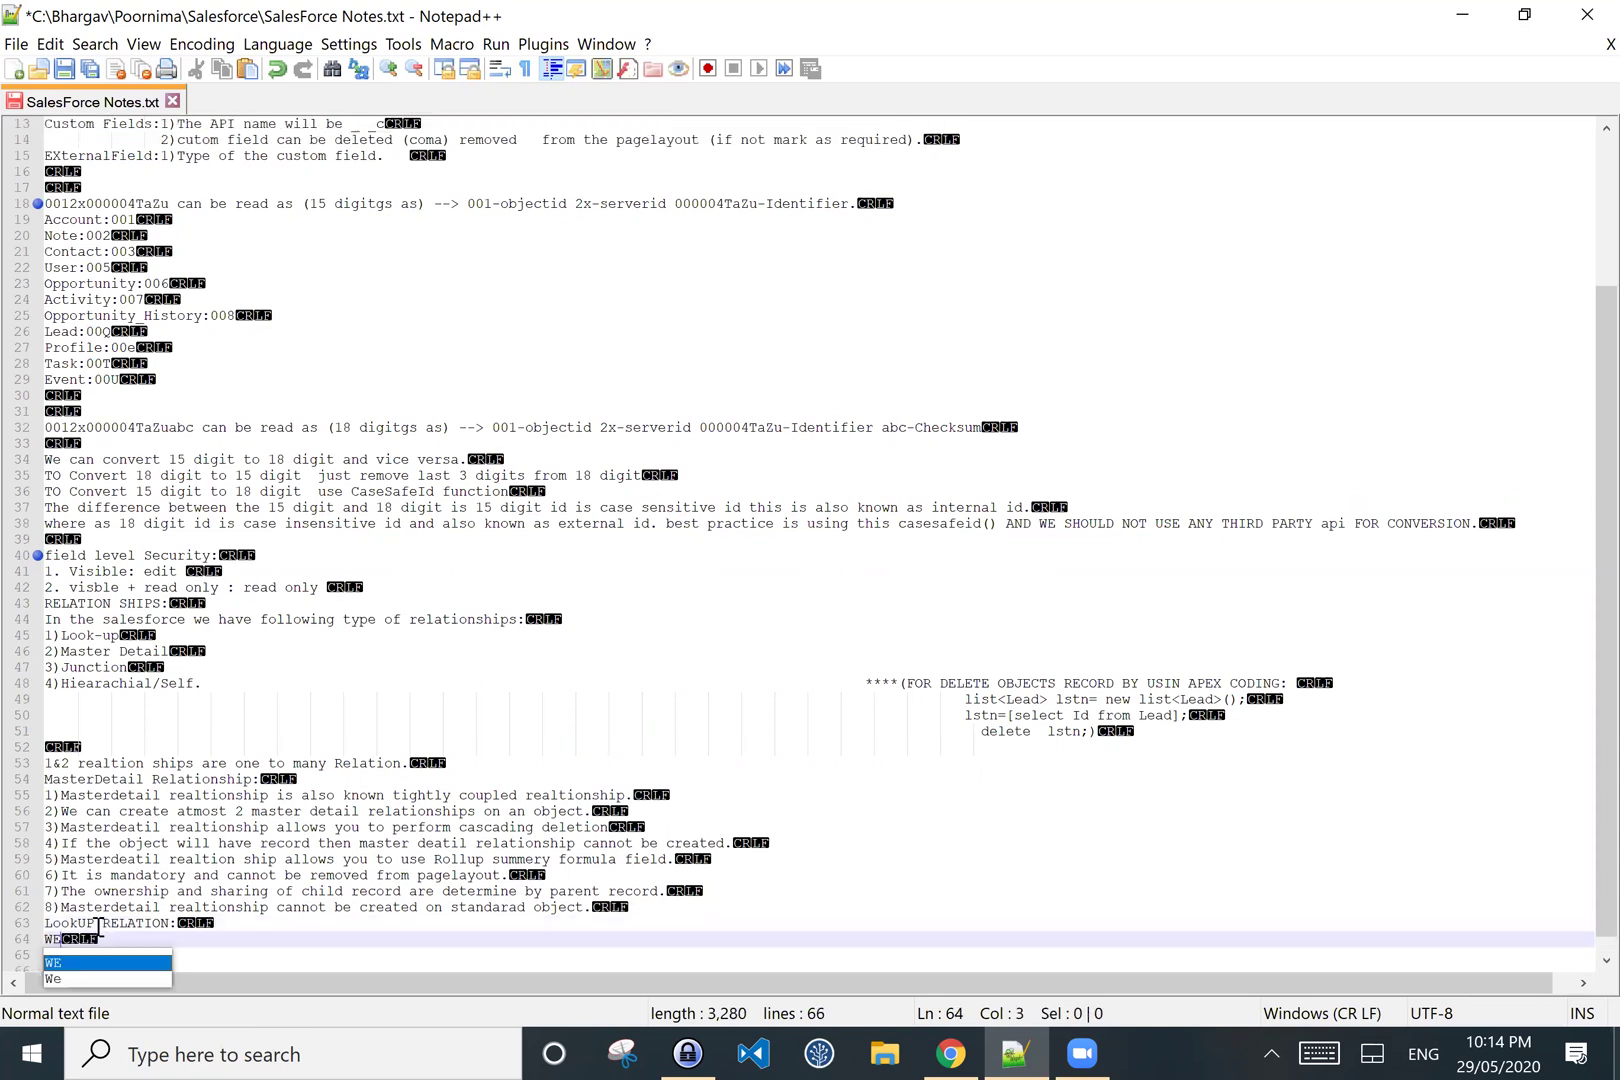
type(" can make ")
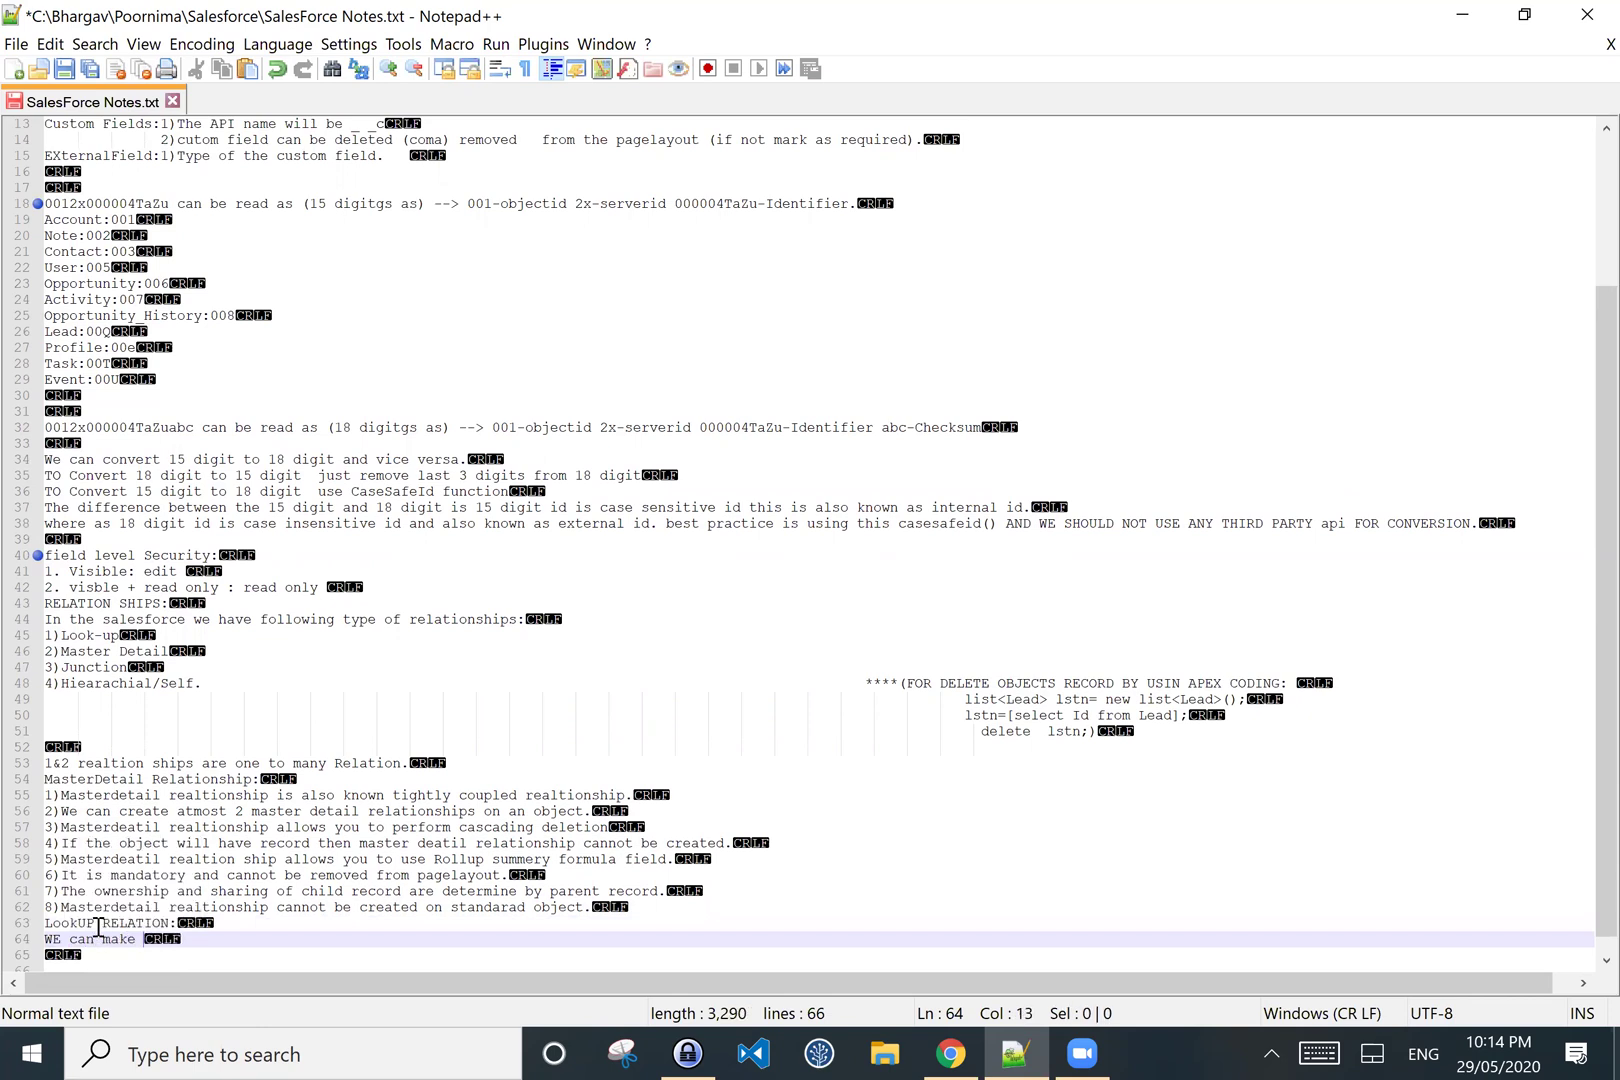
type("40 relati")
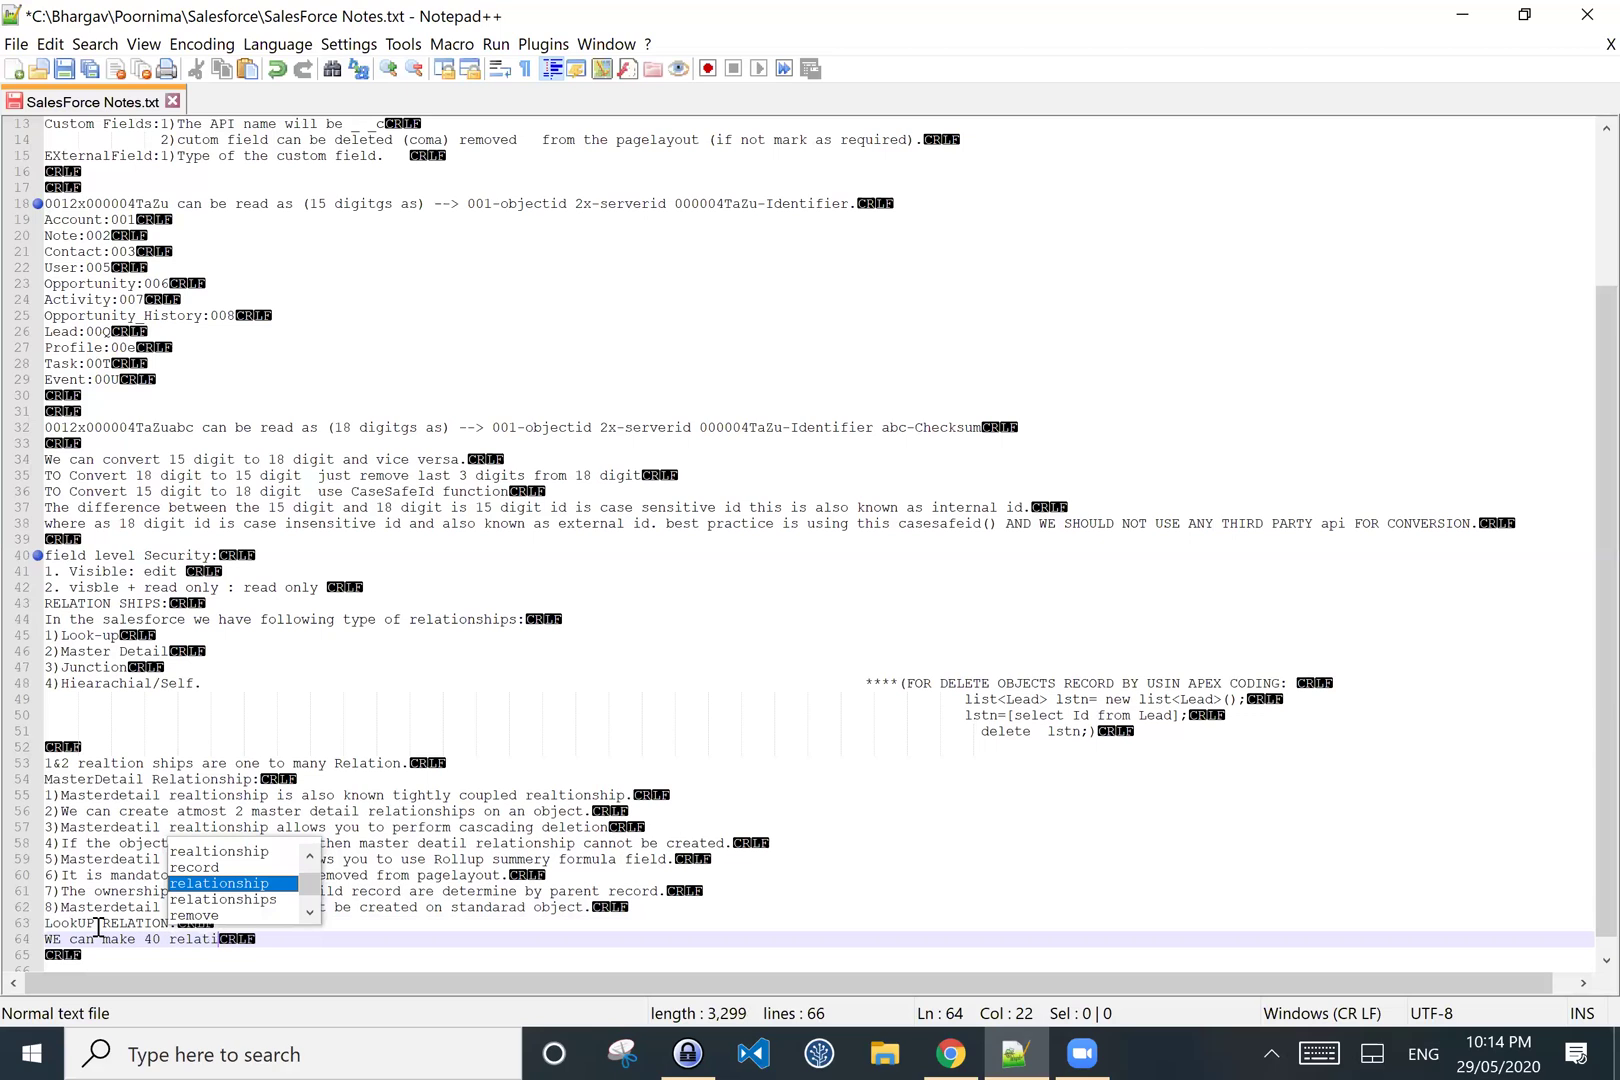
type("on on an")
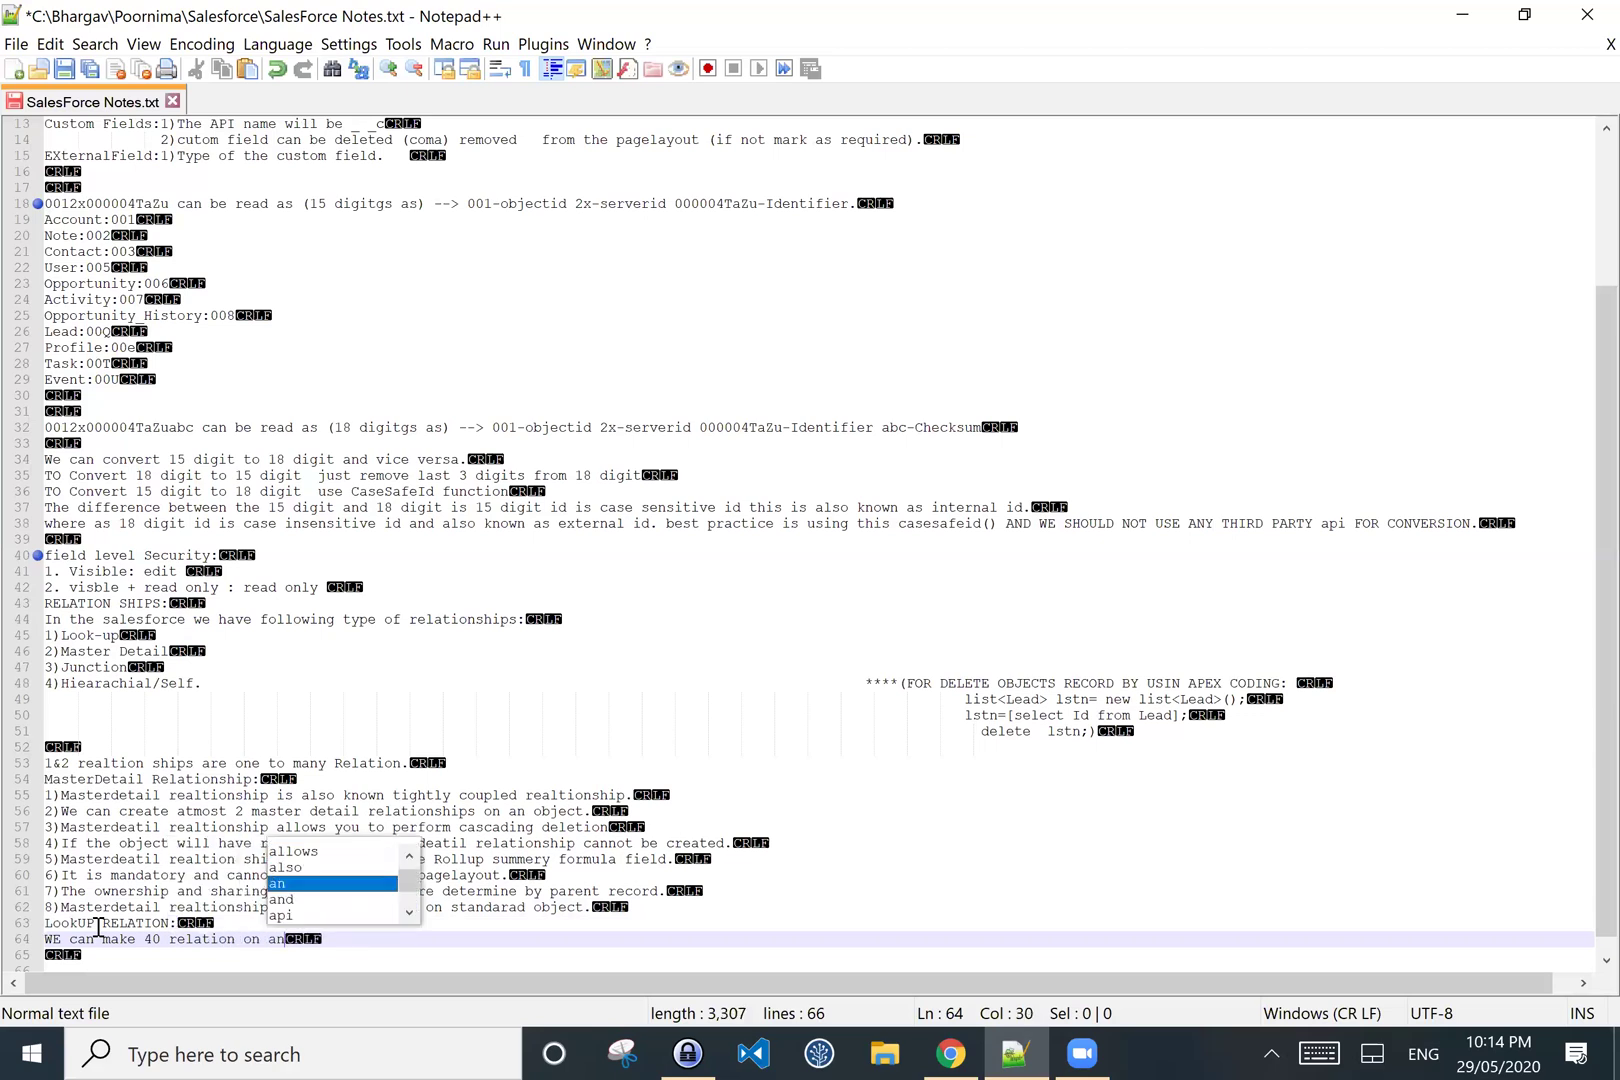
key("Escape")
type("n")
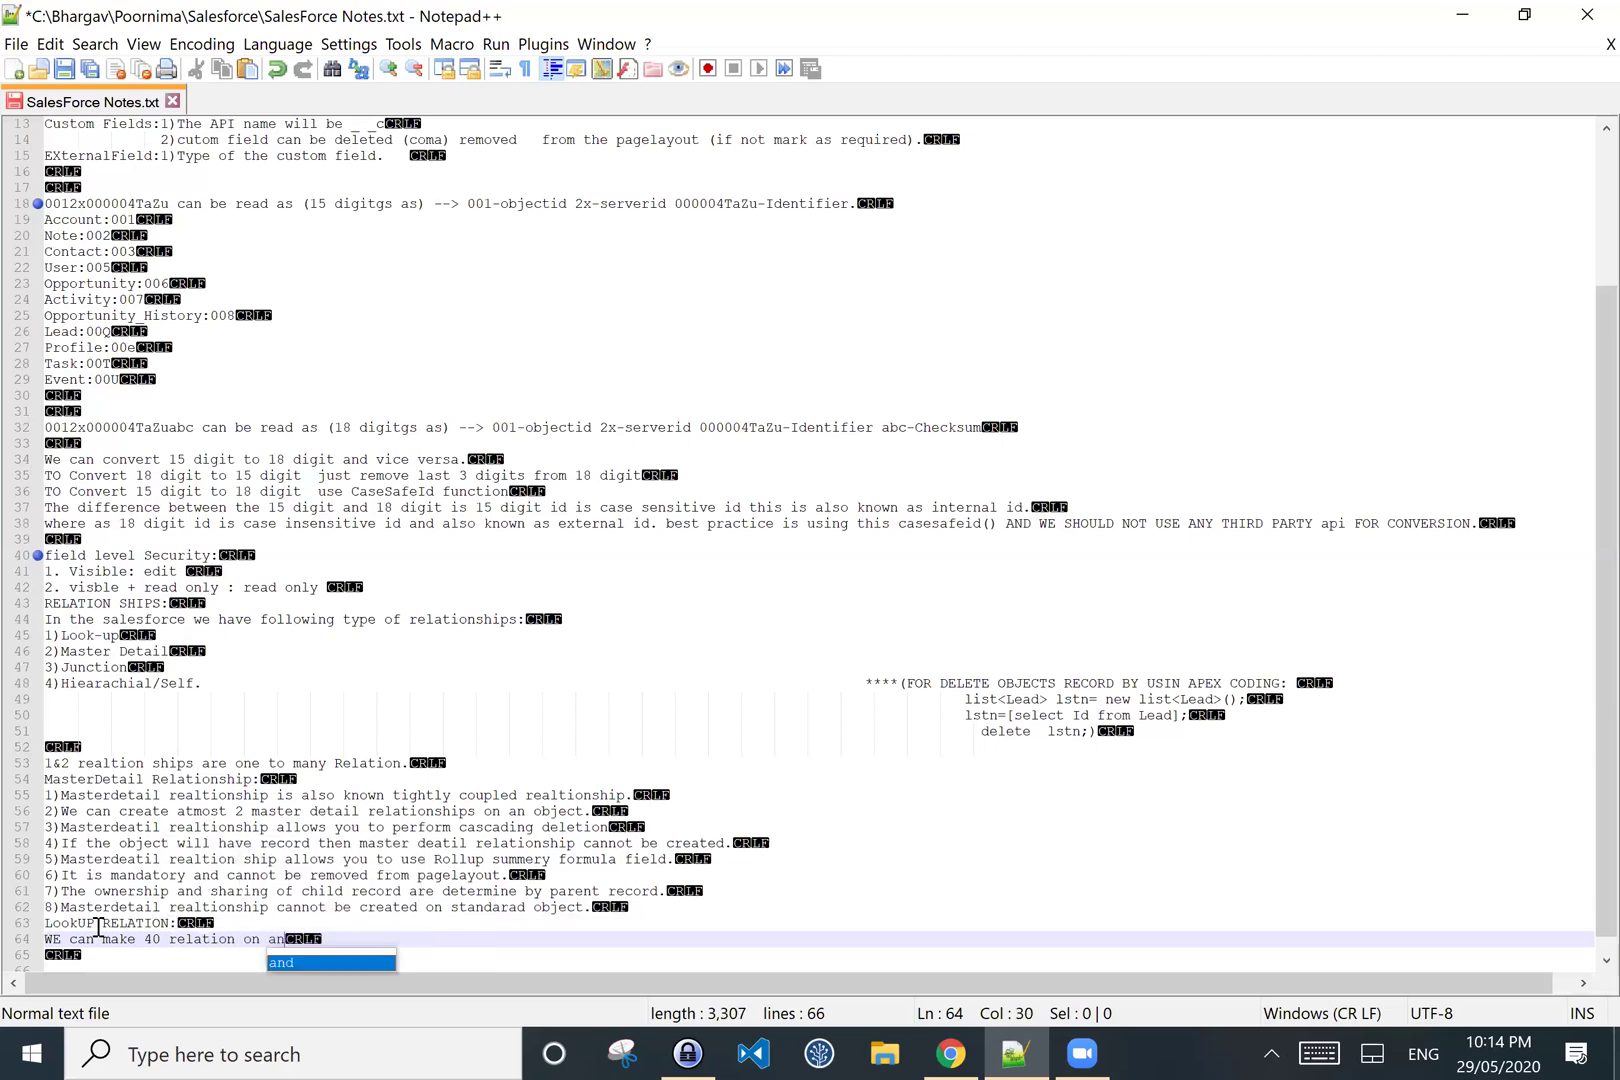
type("d OBJRE")
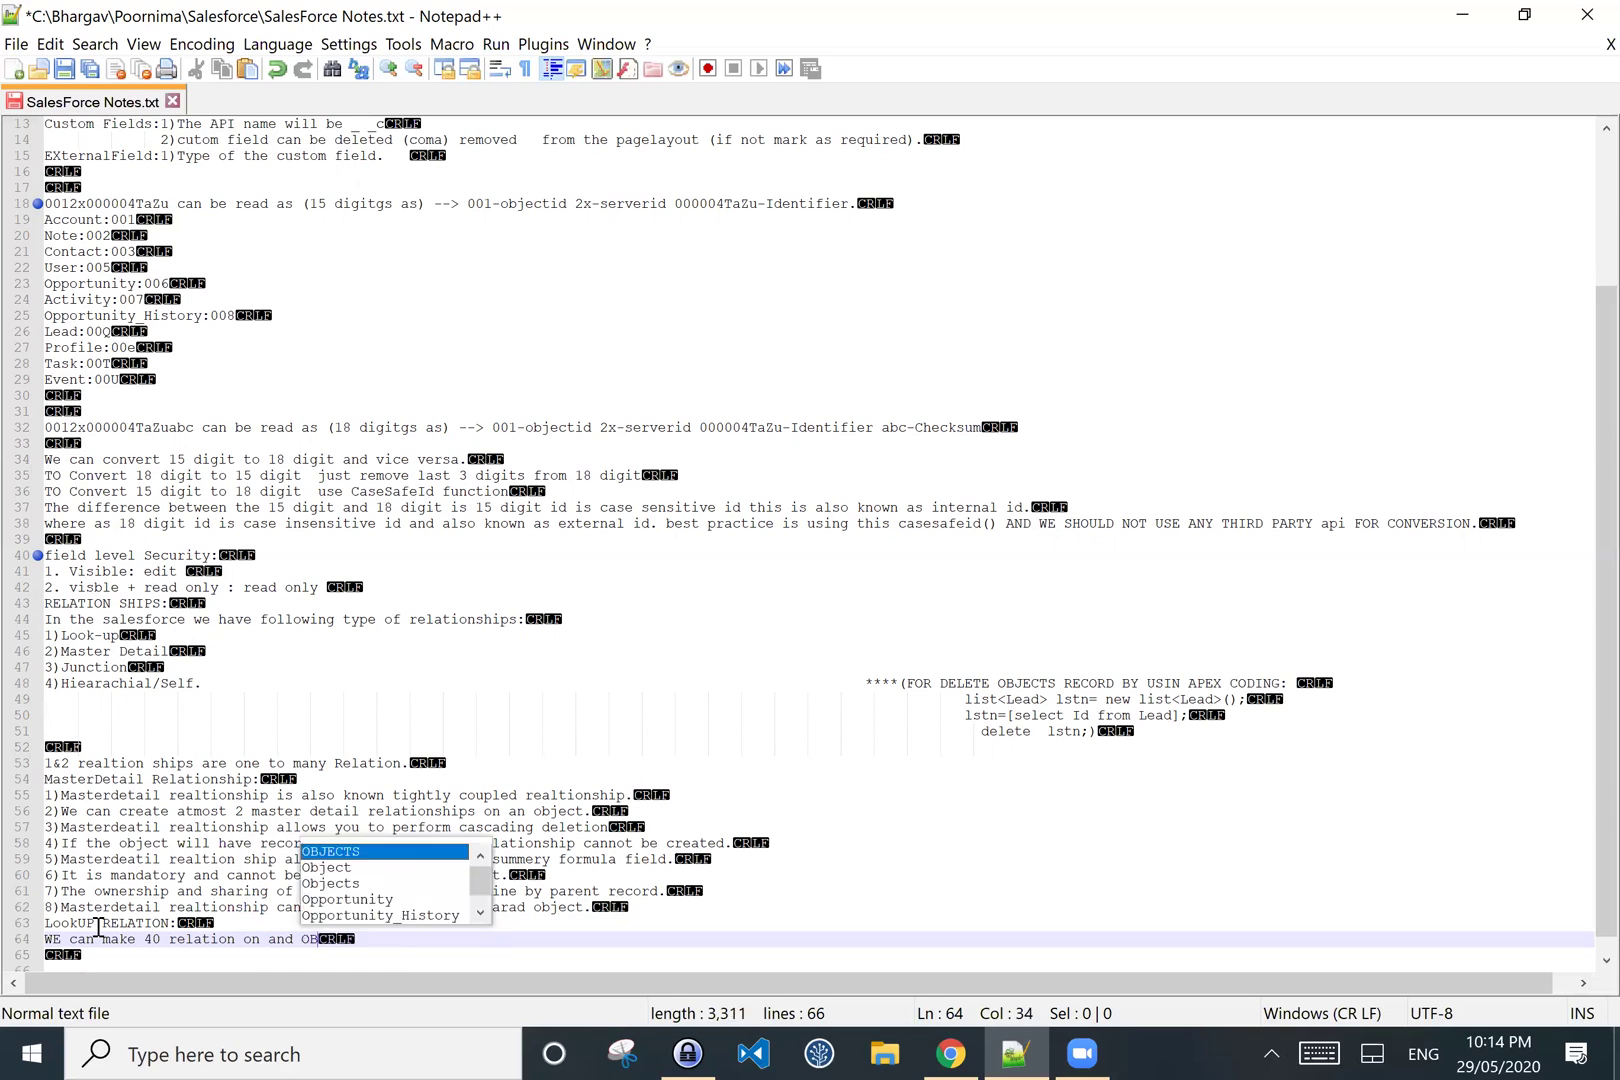
key("BackSpace")
key("BackSpace")
key("BackSpace")
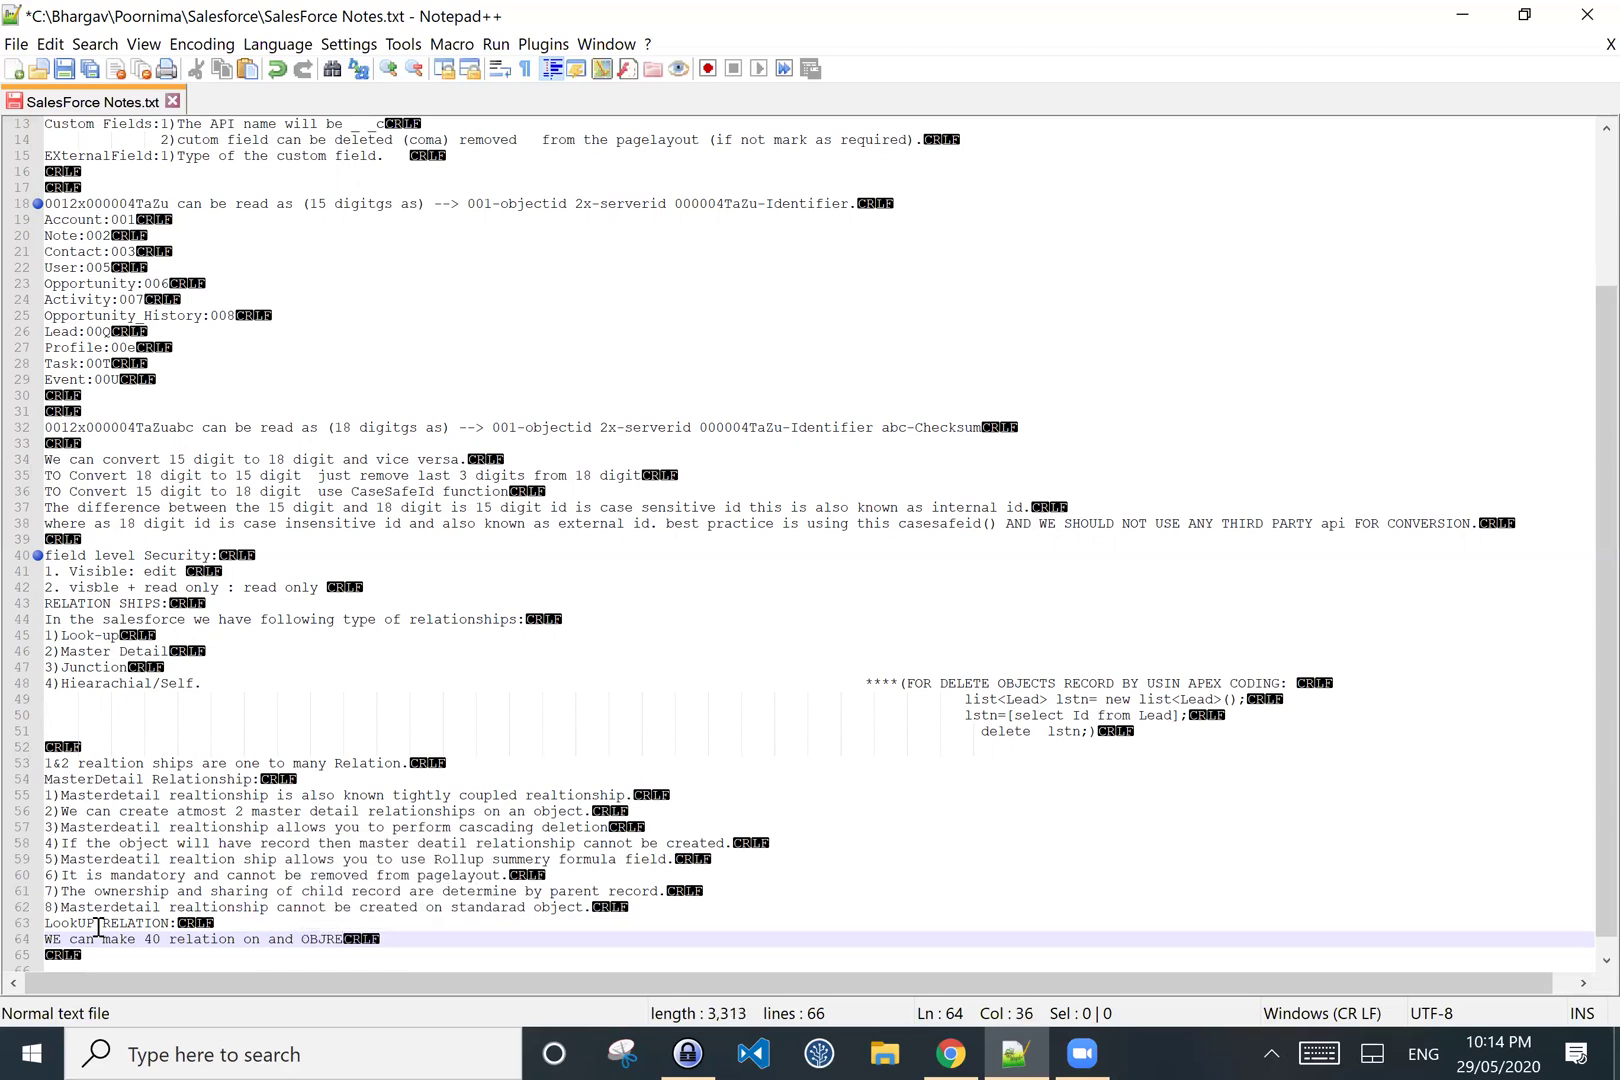
key("BackSpace")
key("BackSpace")
key("BackSpace")
key("BackSpace")
type("OBJEC")
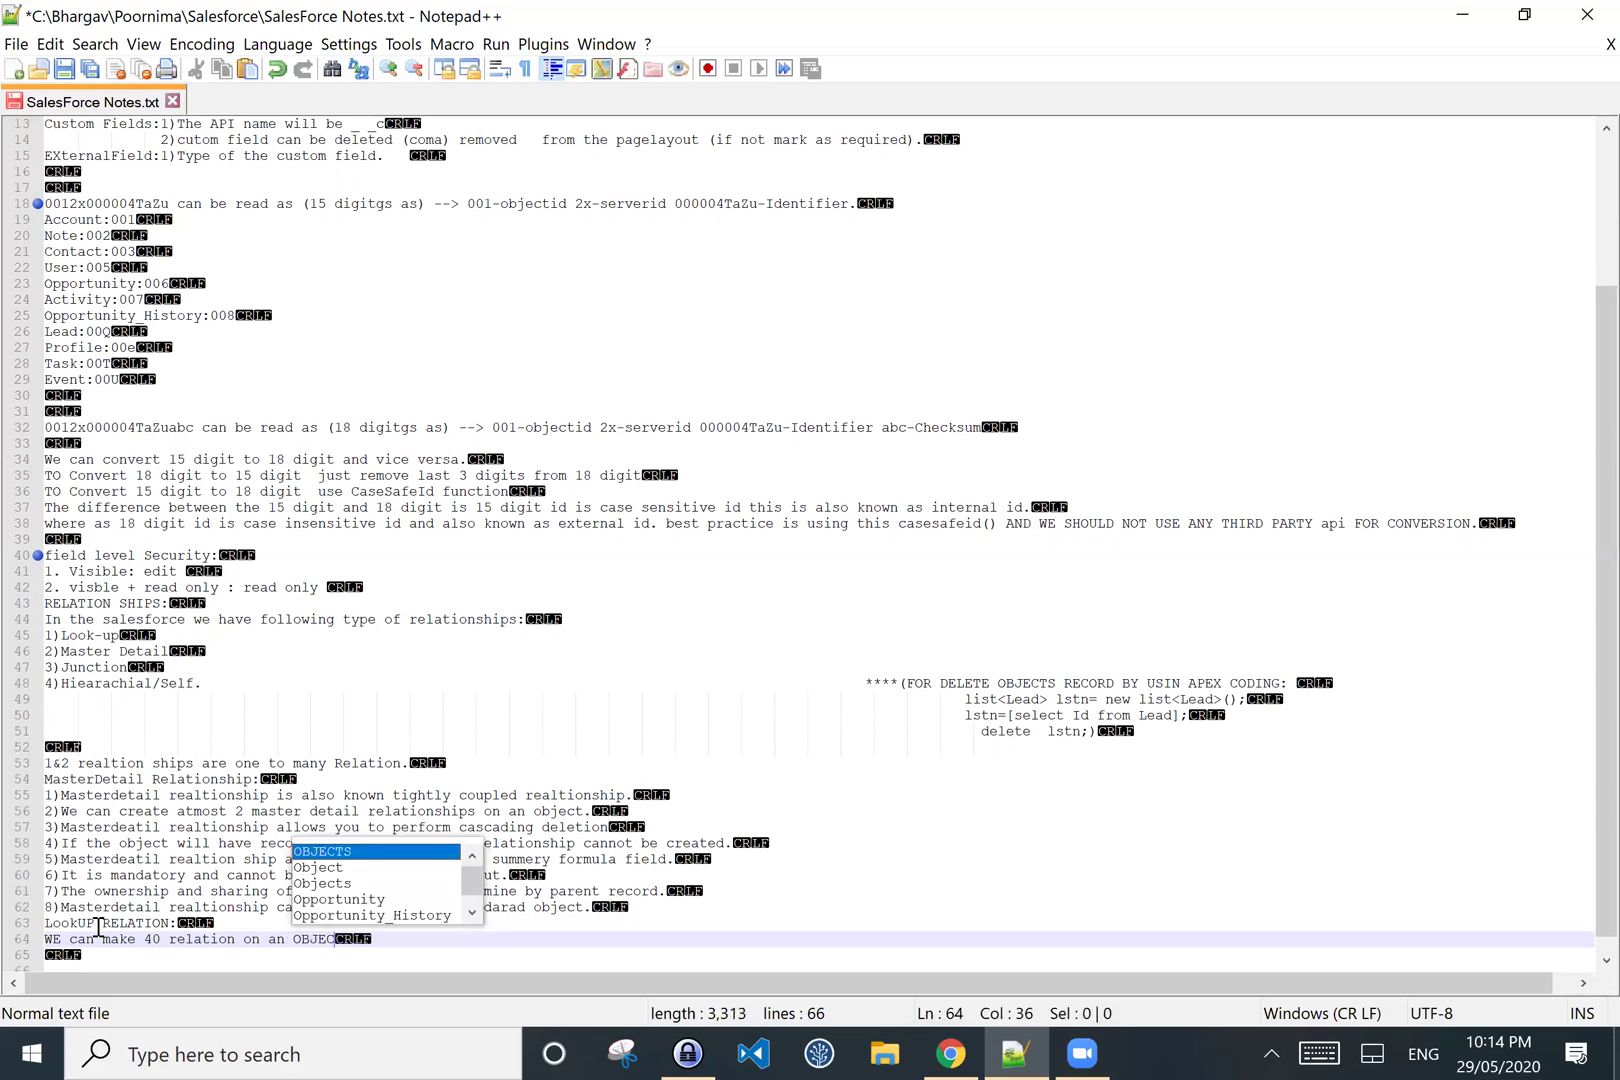
type("T.")
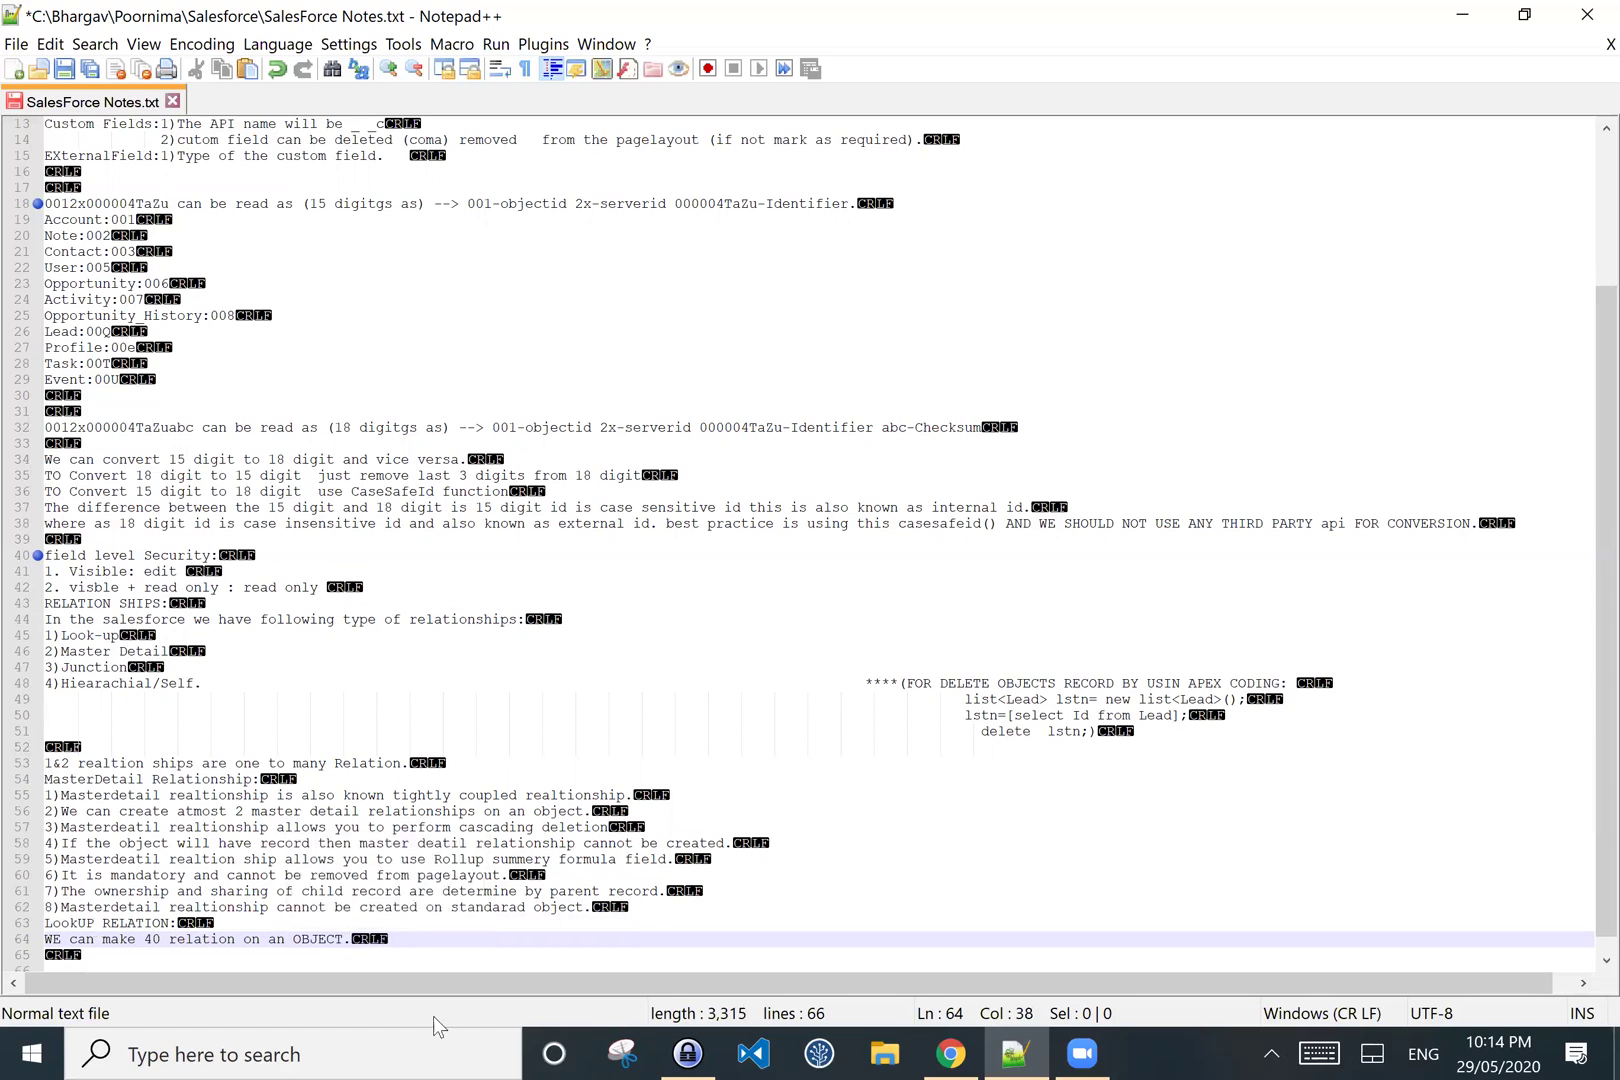
- Change "relation" to "relationships" in the note about making 40 of them on an object
left_click(243, 940)
type("shipos")
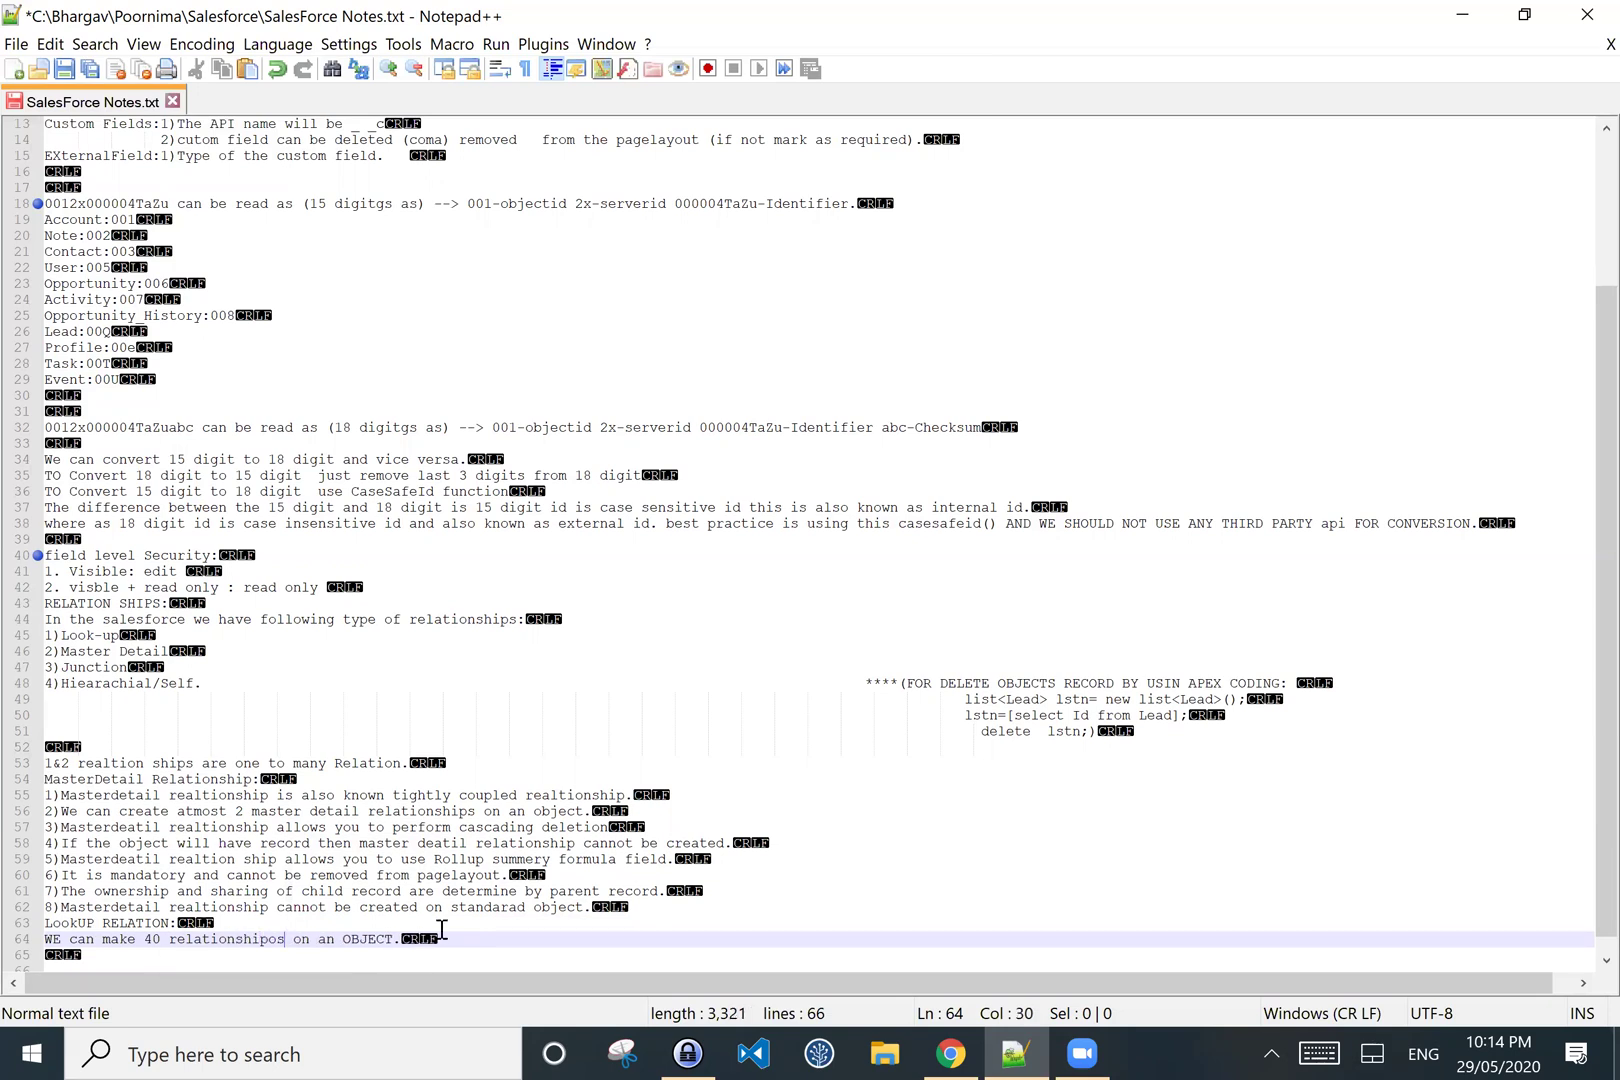
key("BackSpace")
key("BackSpace")
type("s")
key("Up")
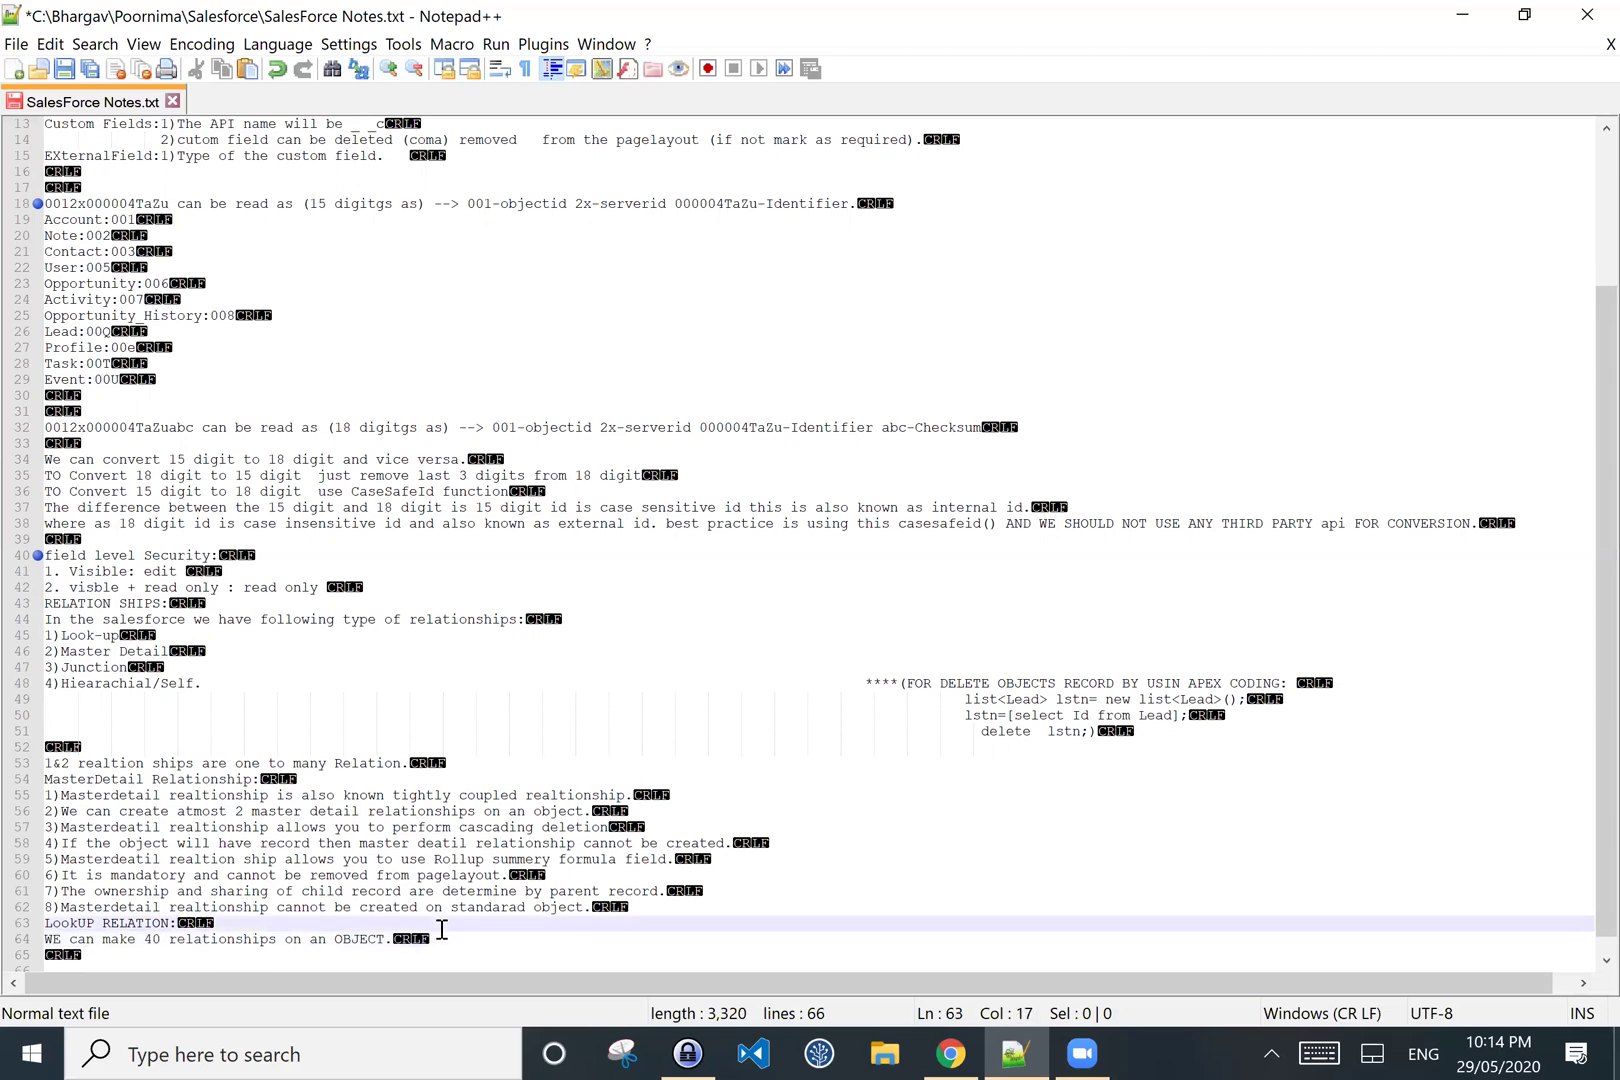
- Continue the lookup note after "OBJECT." with the text "The catche in any object has"
left_click(388, 938)
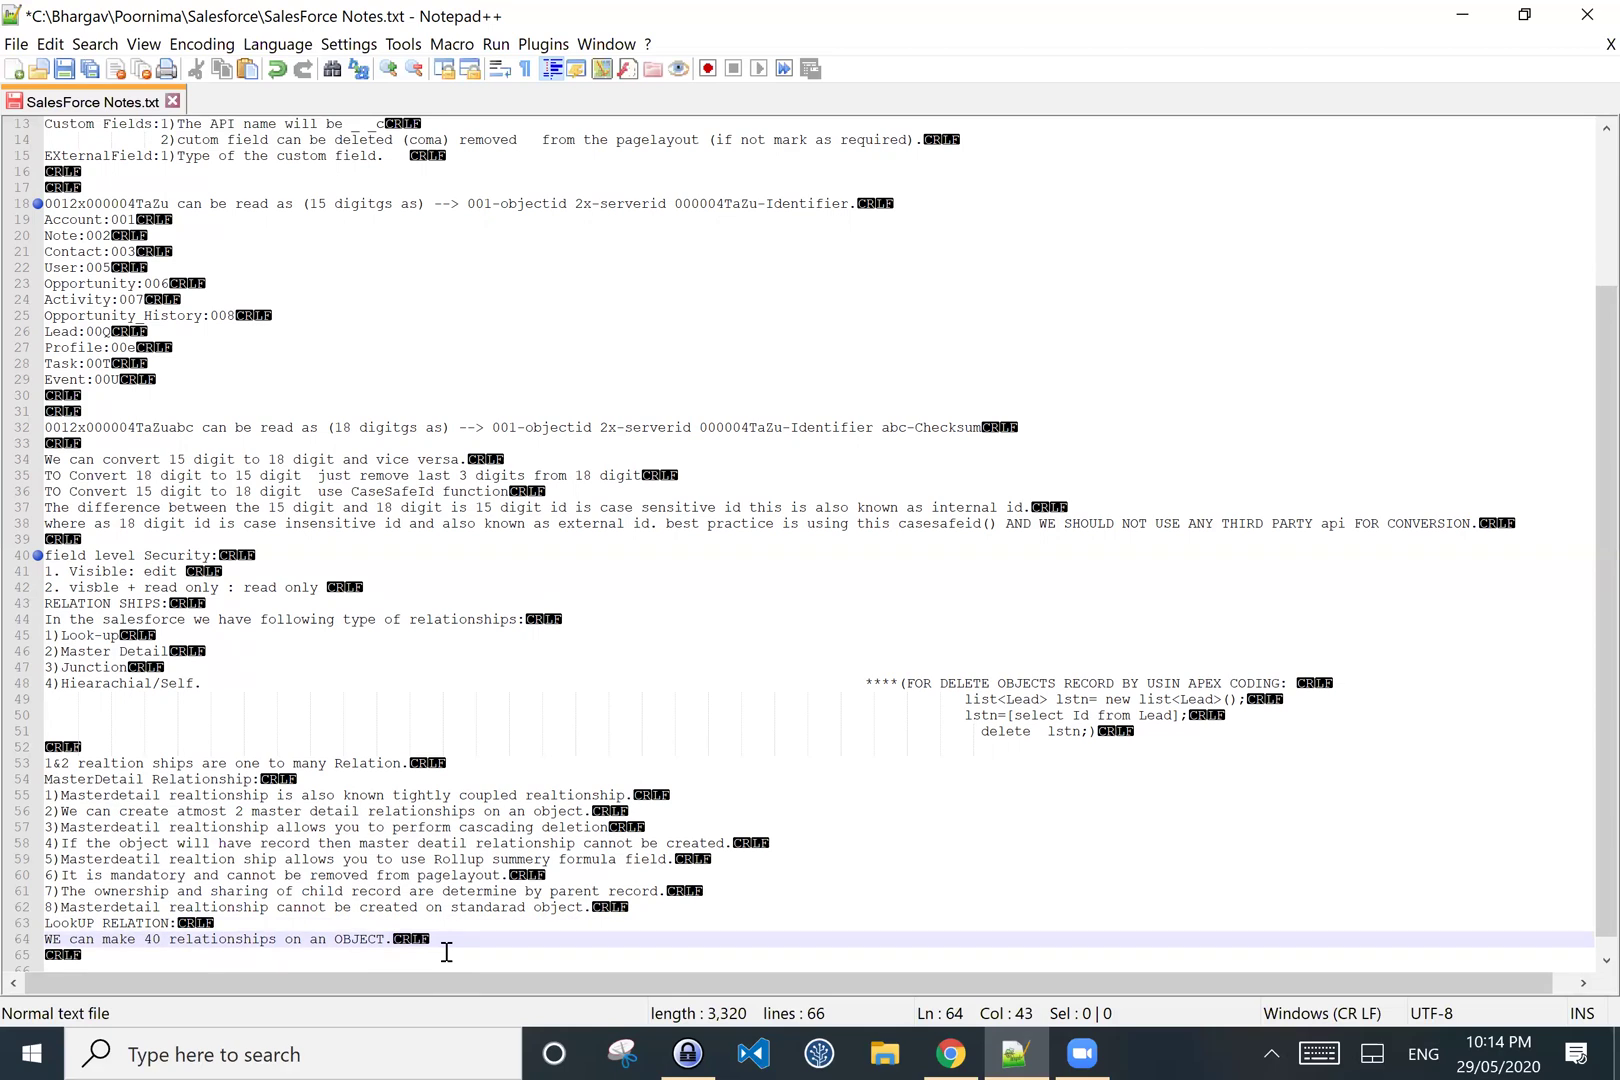
type("T")
type("hat ")
type("catc")
type("hes")
key("BackSpace")
key("BackSpace")
key("BackSpace")
key("BackSpace")
key("BackSpace")
key("BackSpace")
key("BackSpace")
key("BackSpace")
key("BackSpace")
key("BackSpace")
type("t")
key("BackSpace")
key("BackSpace")
type("e catche in")
key("Delete")
type("any obj")
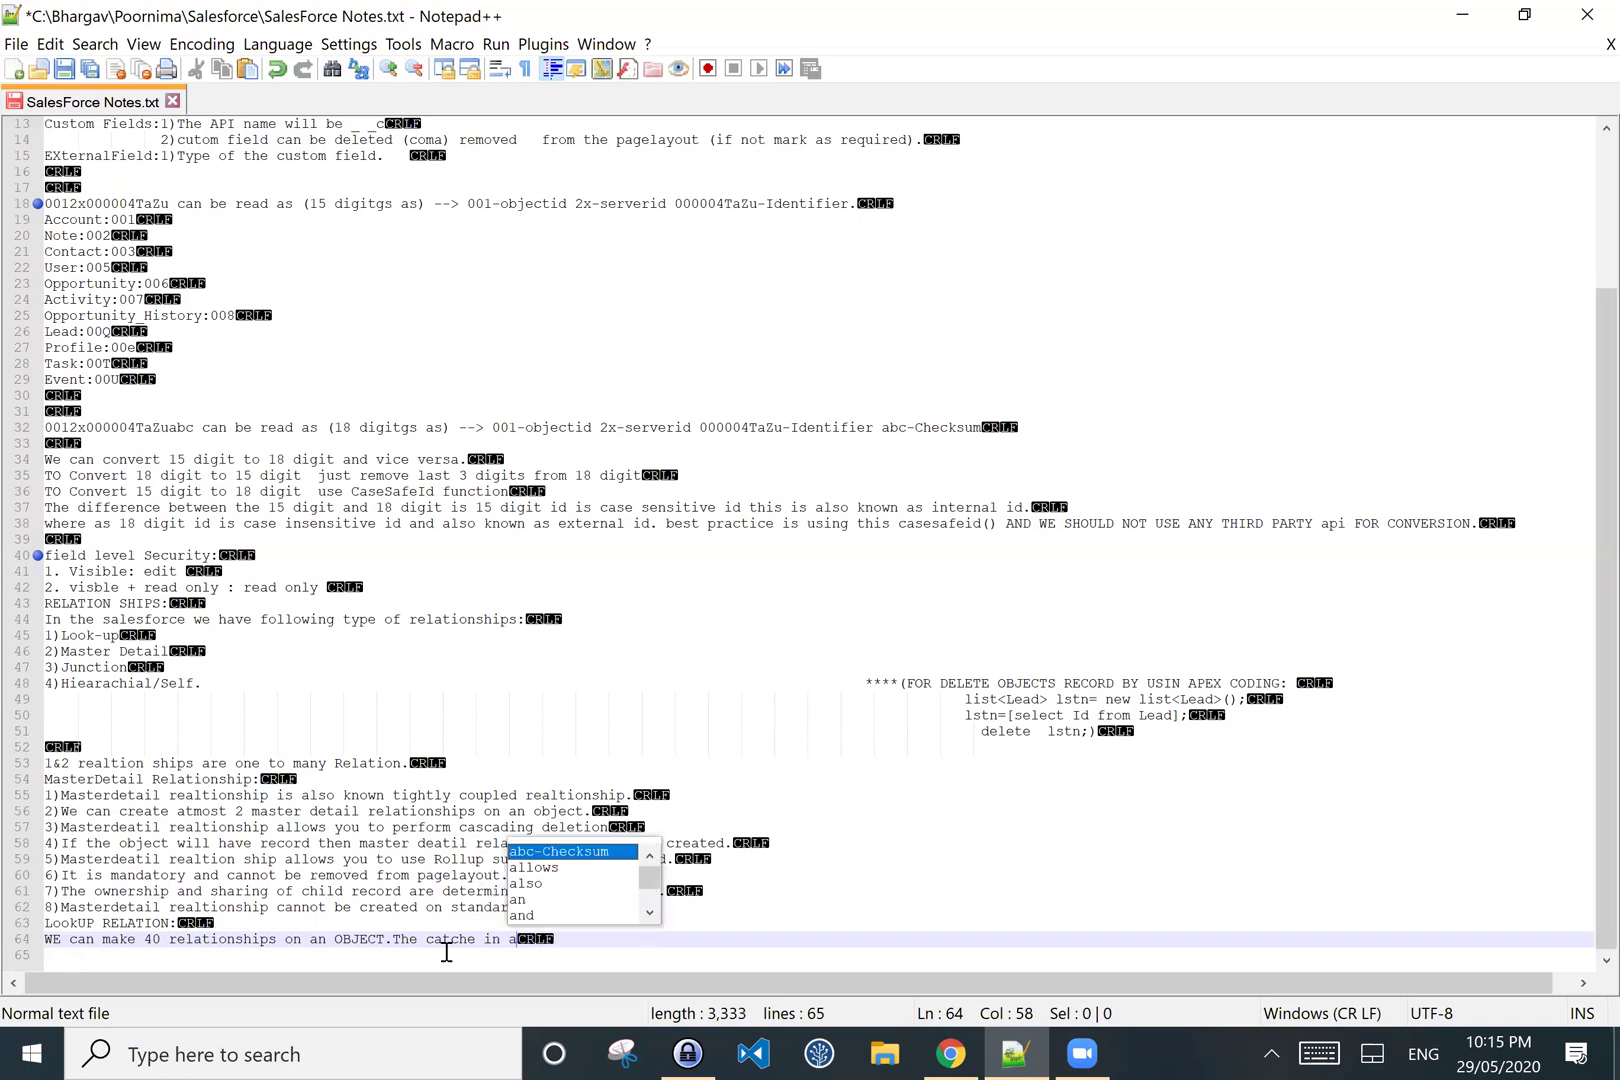
type("ect has")
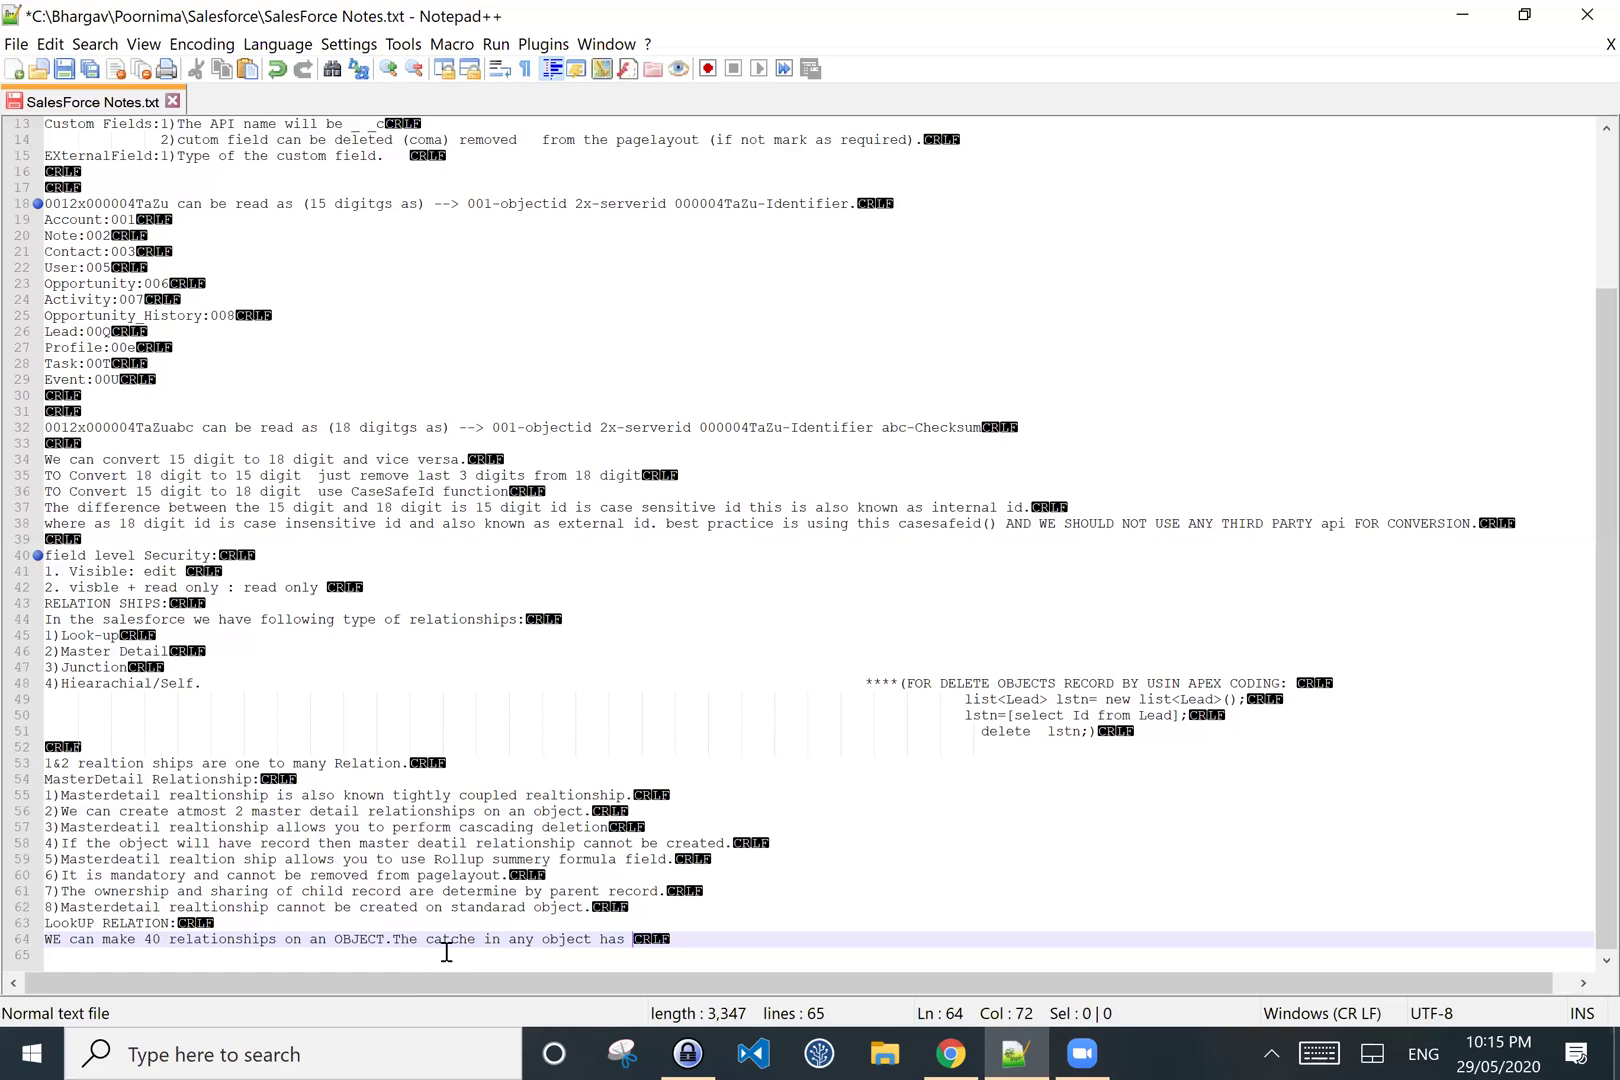
- Continue the lookup note after "The catche in any object has" with the text "two master detail relatioship"
type("two")
key("BackSpace")
key("BackSpace")
key("BackSpace")
type("wo mas")
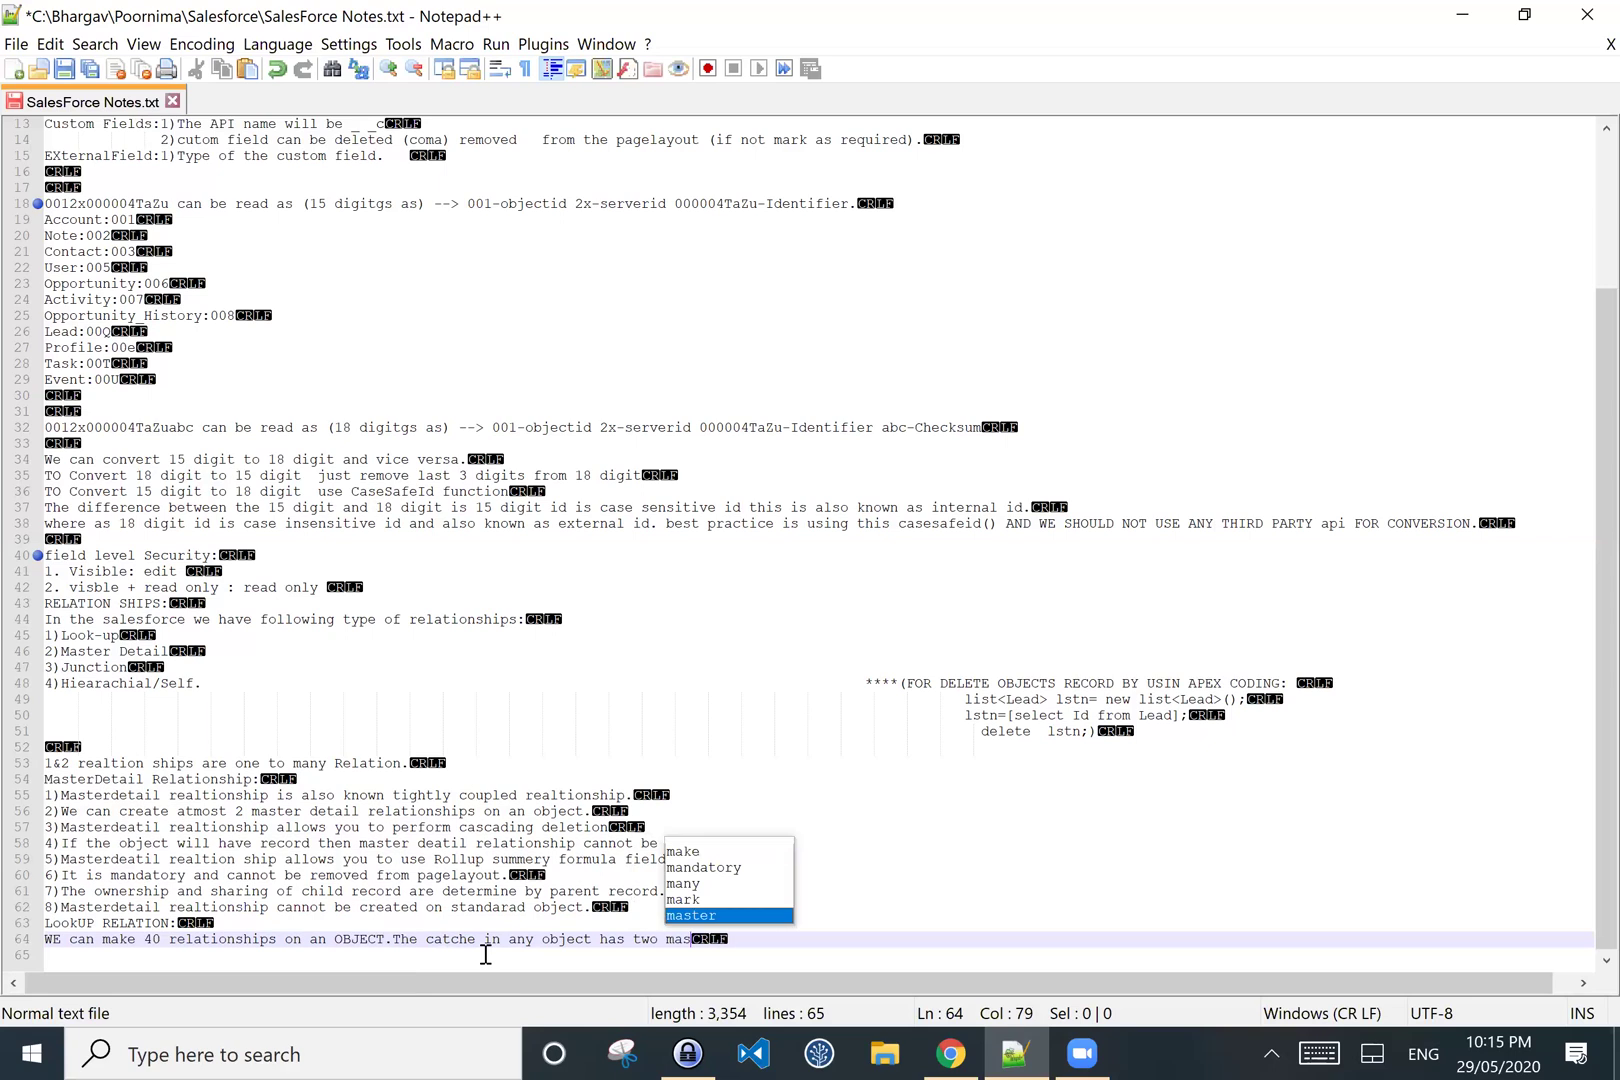
type("ter detail rea")
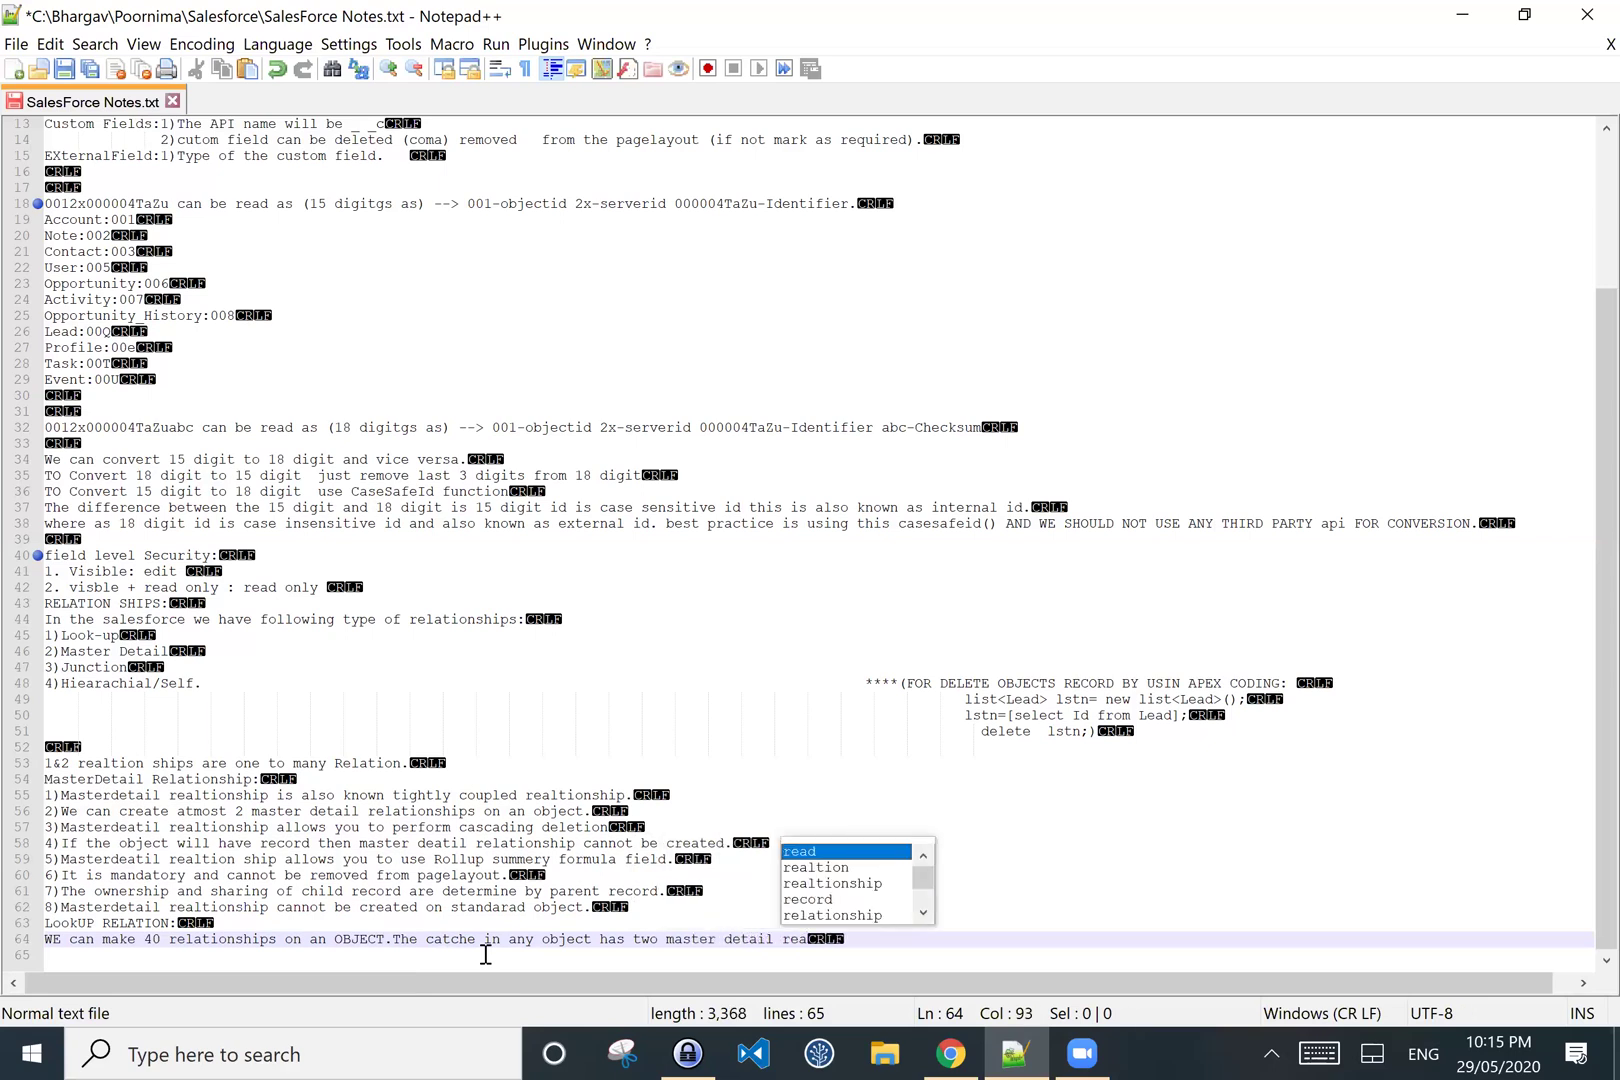
key("BackSpace")
type("latioship")
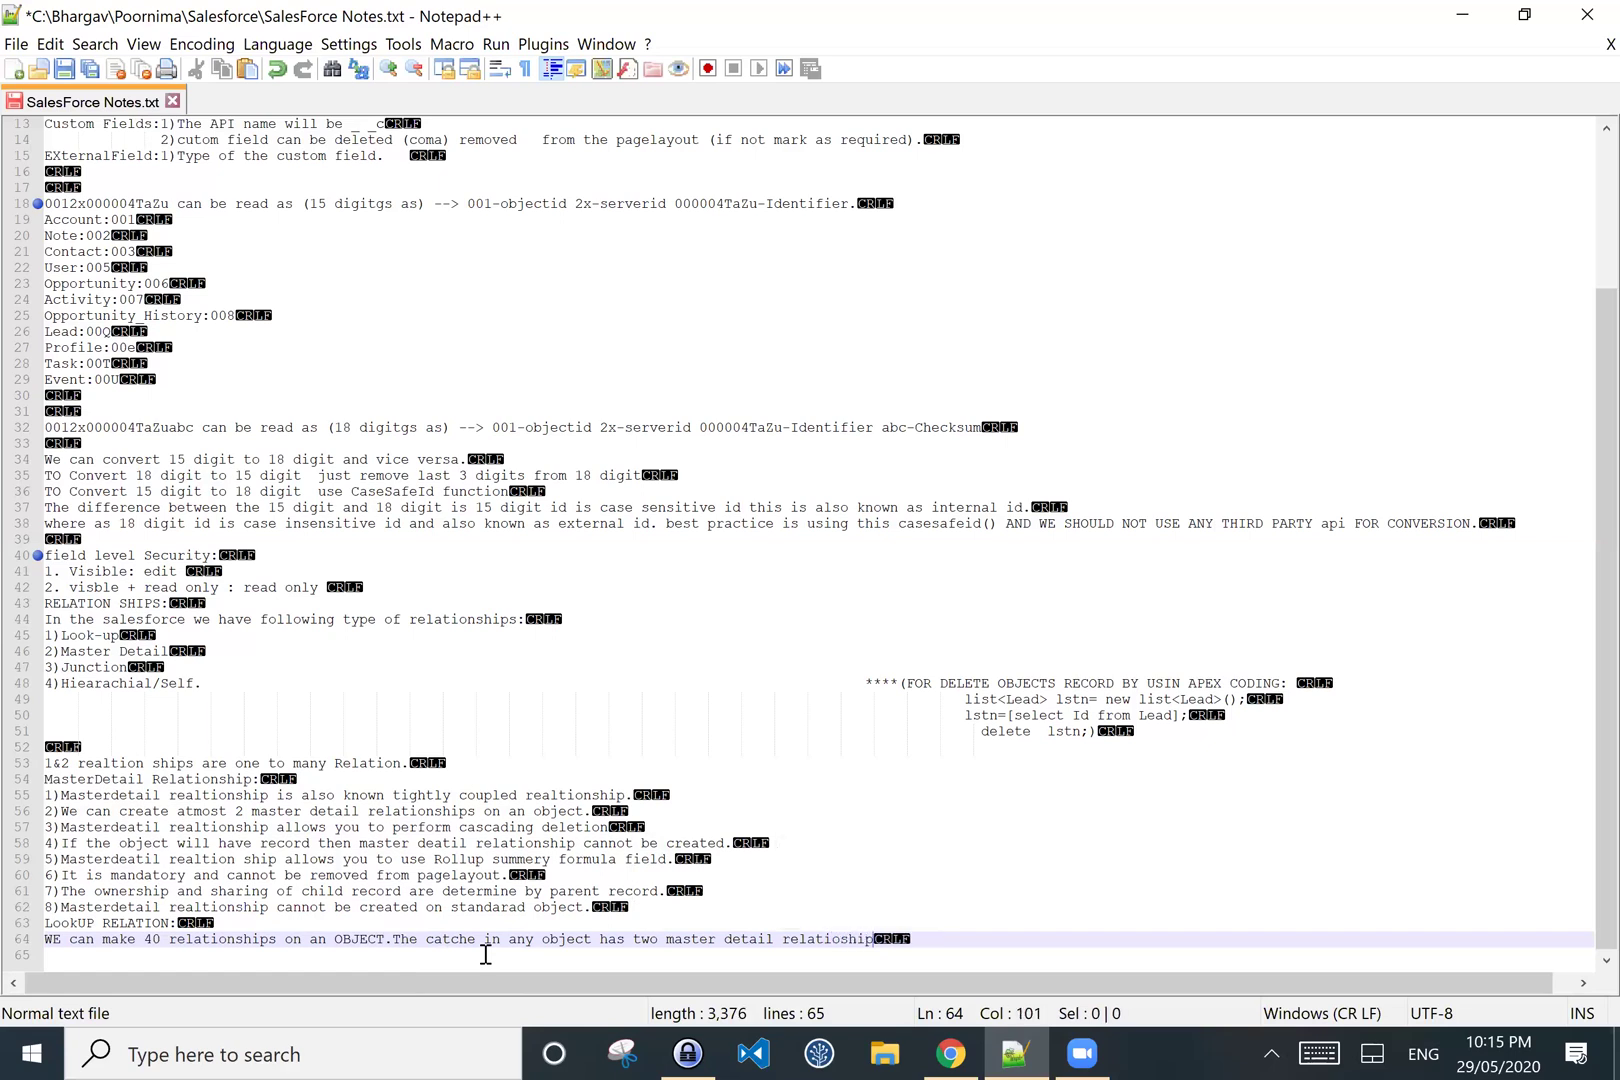
left_click(720, 941)
key("BackSpace")
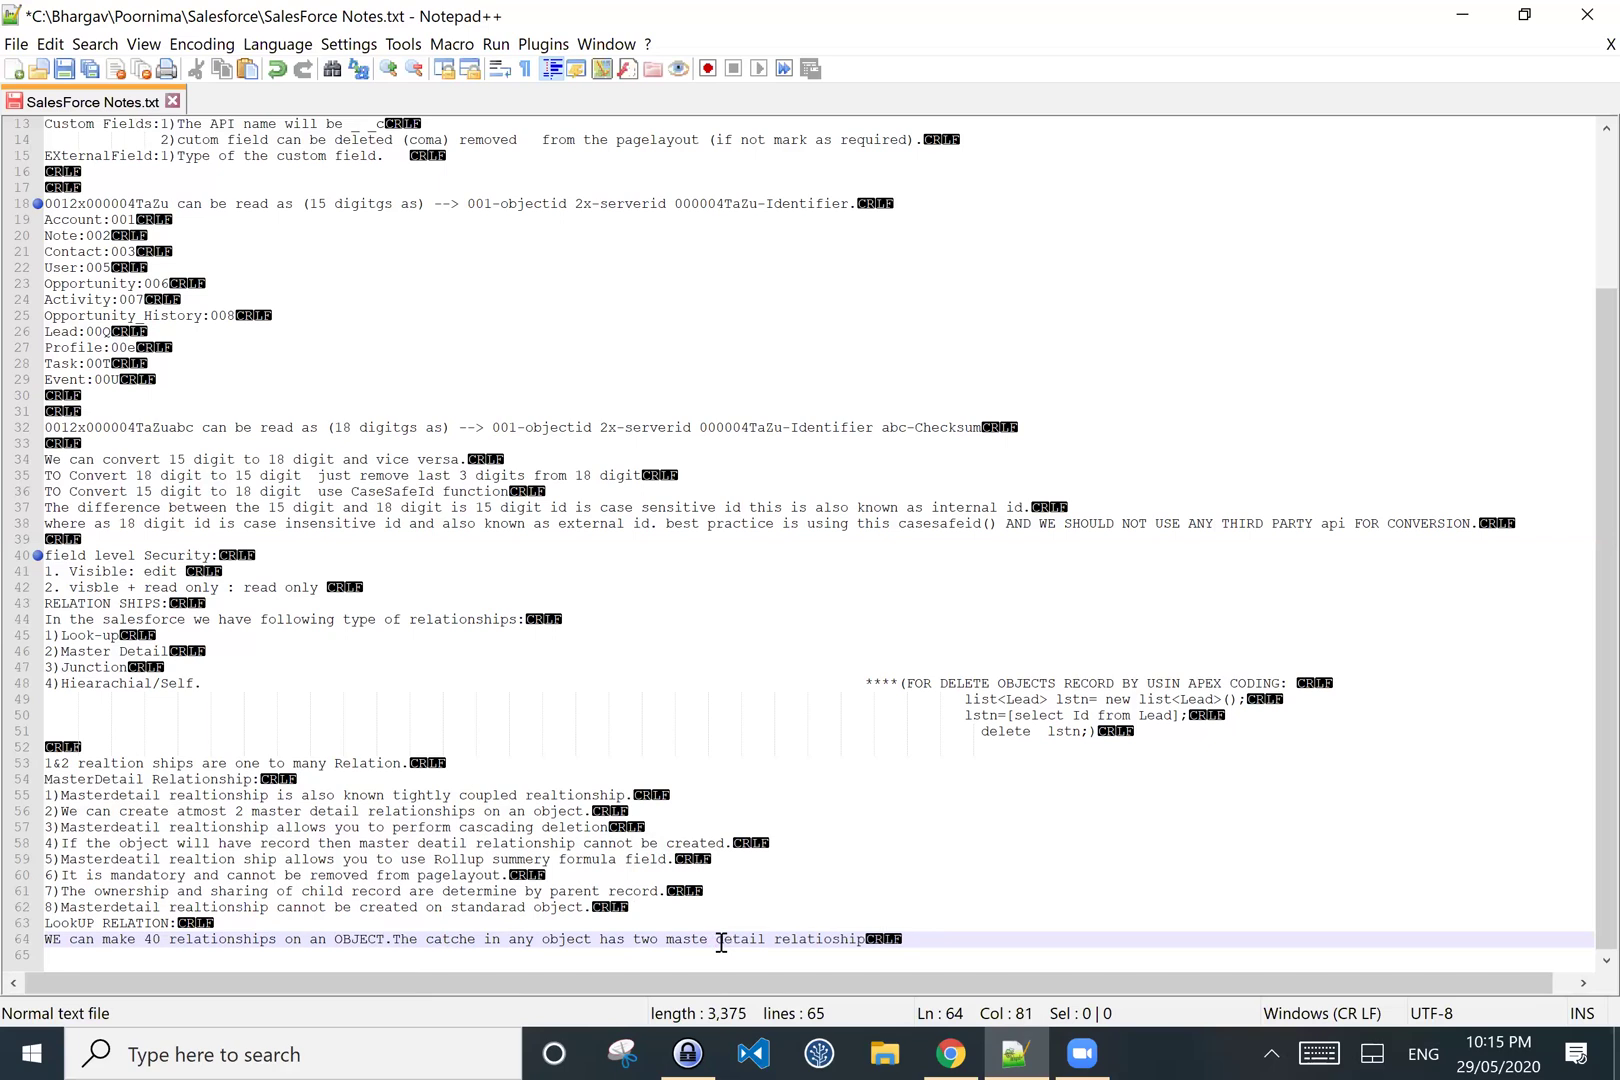
type("r")
- Append "then you can create 38 lookup relationships." to the end of the lookup note
left_click(877, 944)
type("then you can create 38 lookup re")
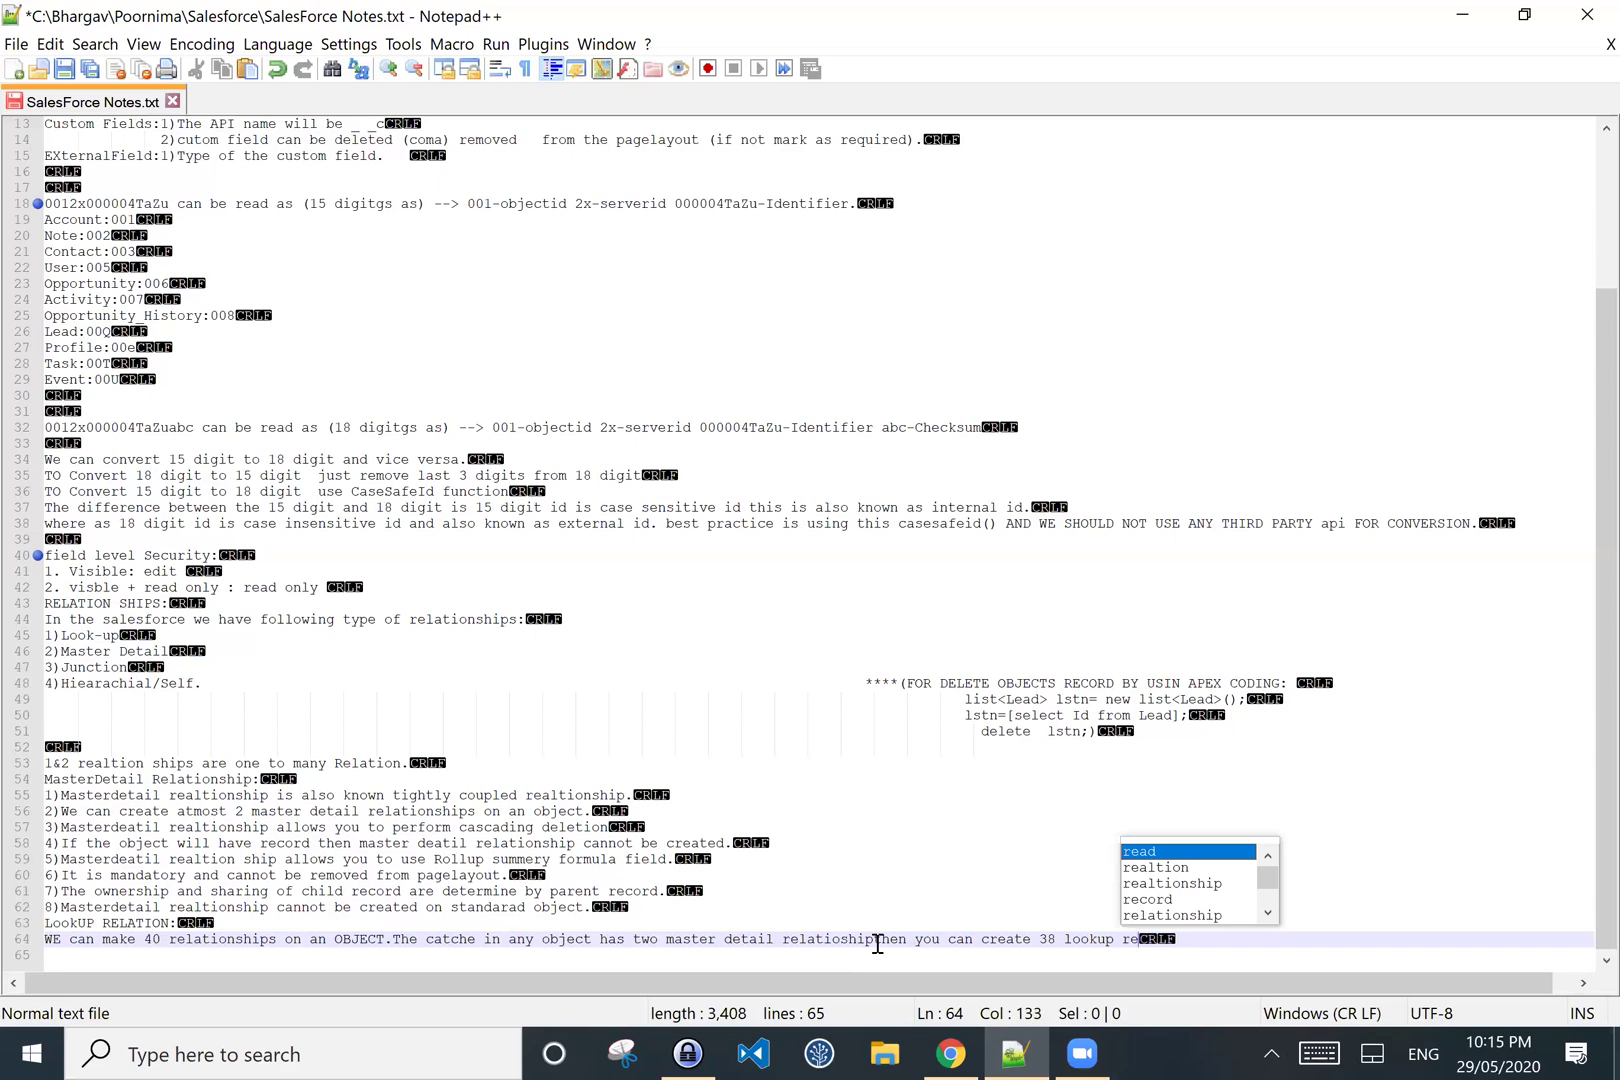
type("lationshi")
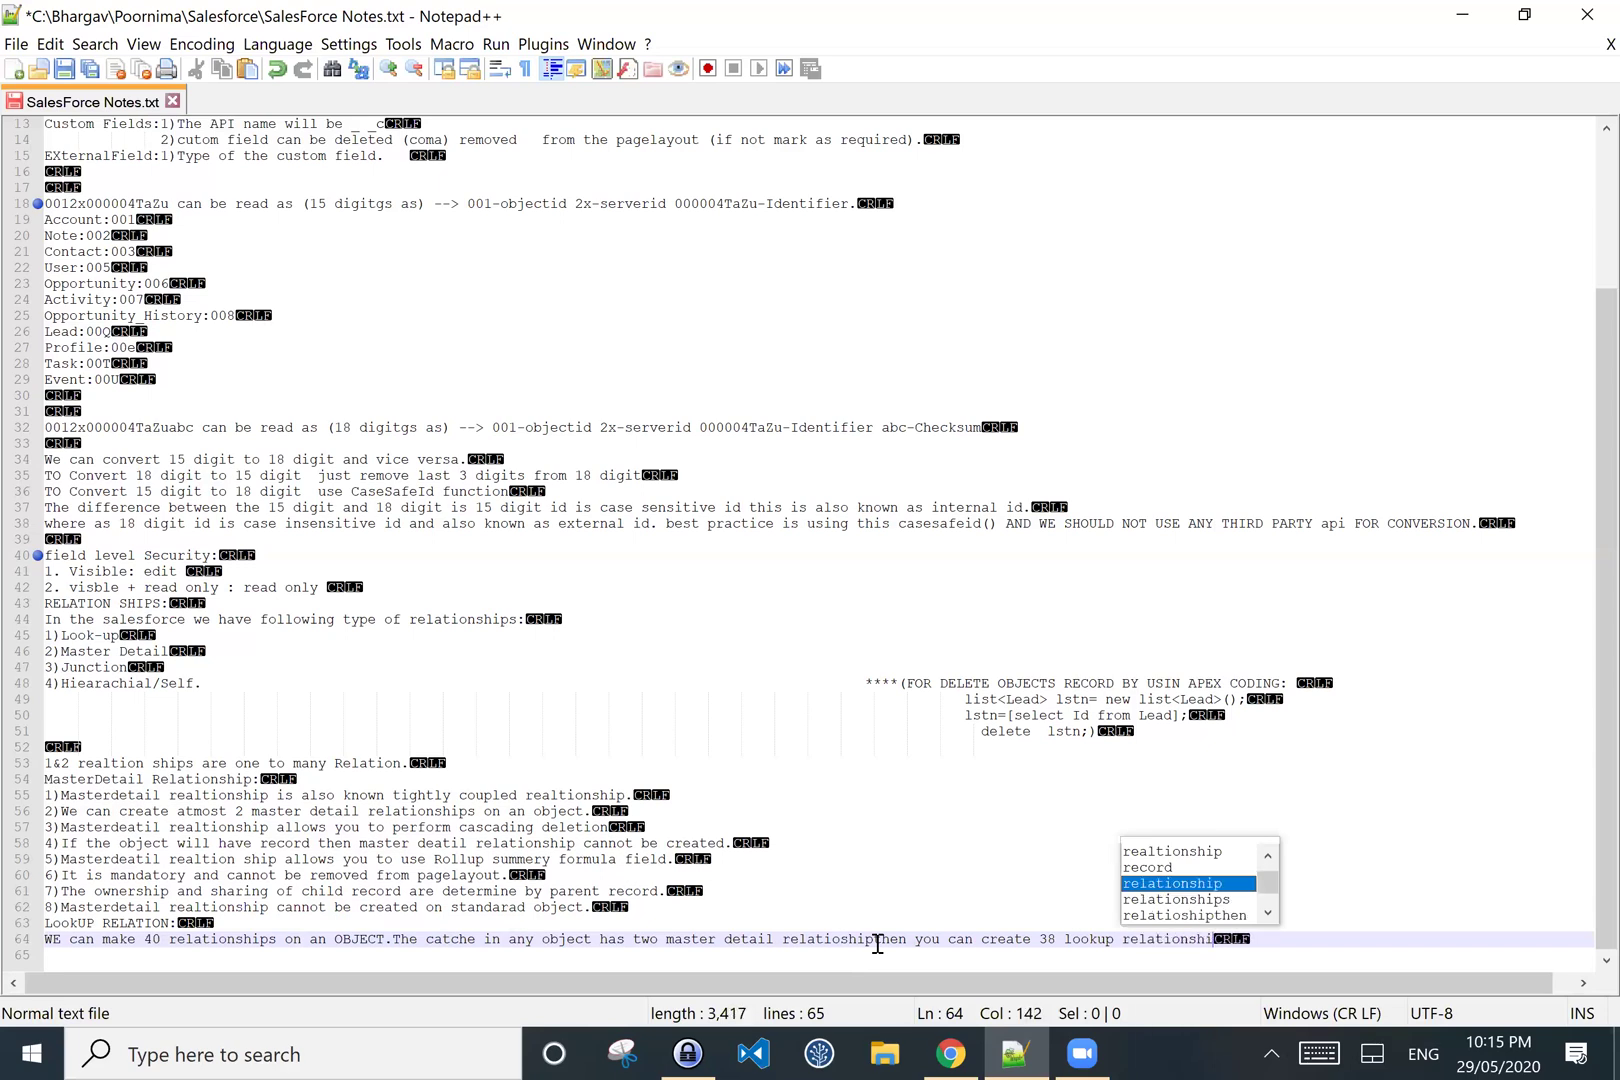
type("ps.")
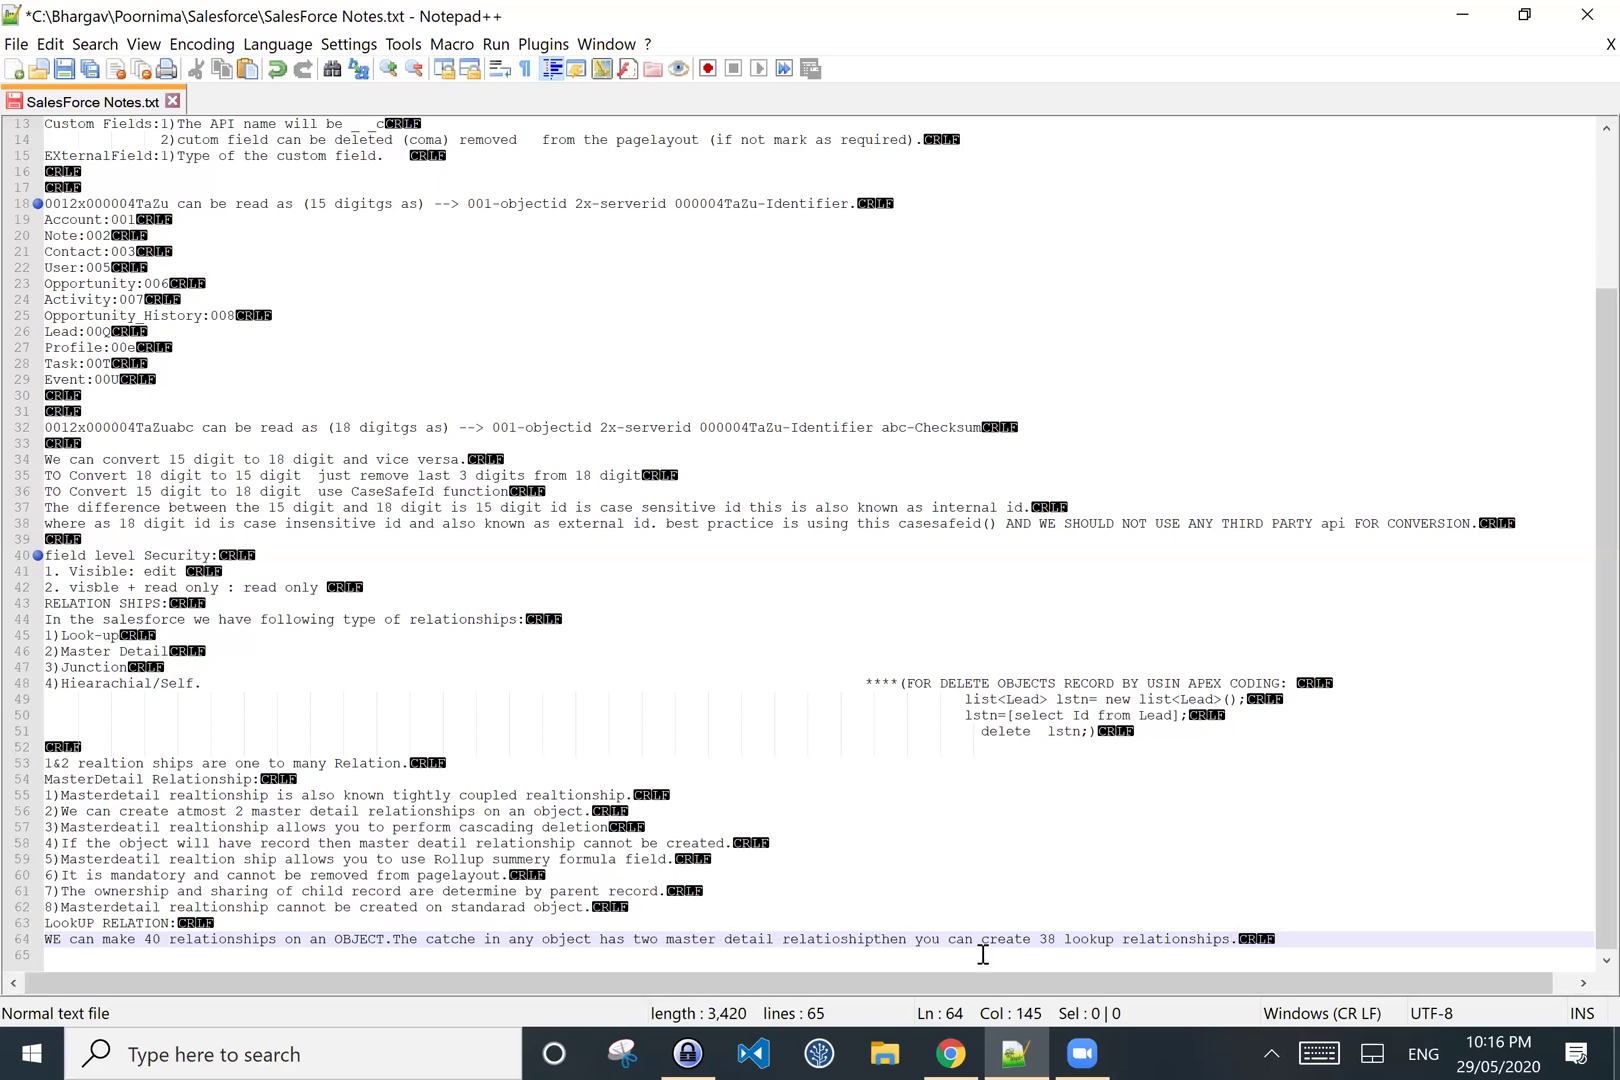
- Replace the word "two" before "master detail" in the lookup note with the digit 2
left_click(652, 938)
key("BackSpace")
key("BackSpace")
key("BackSpace")
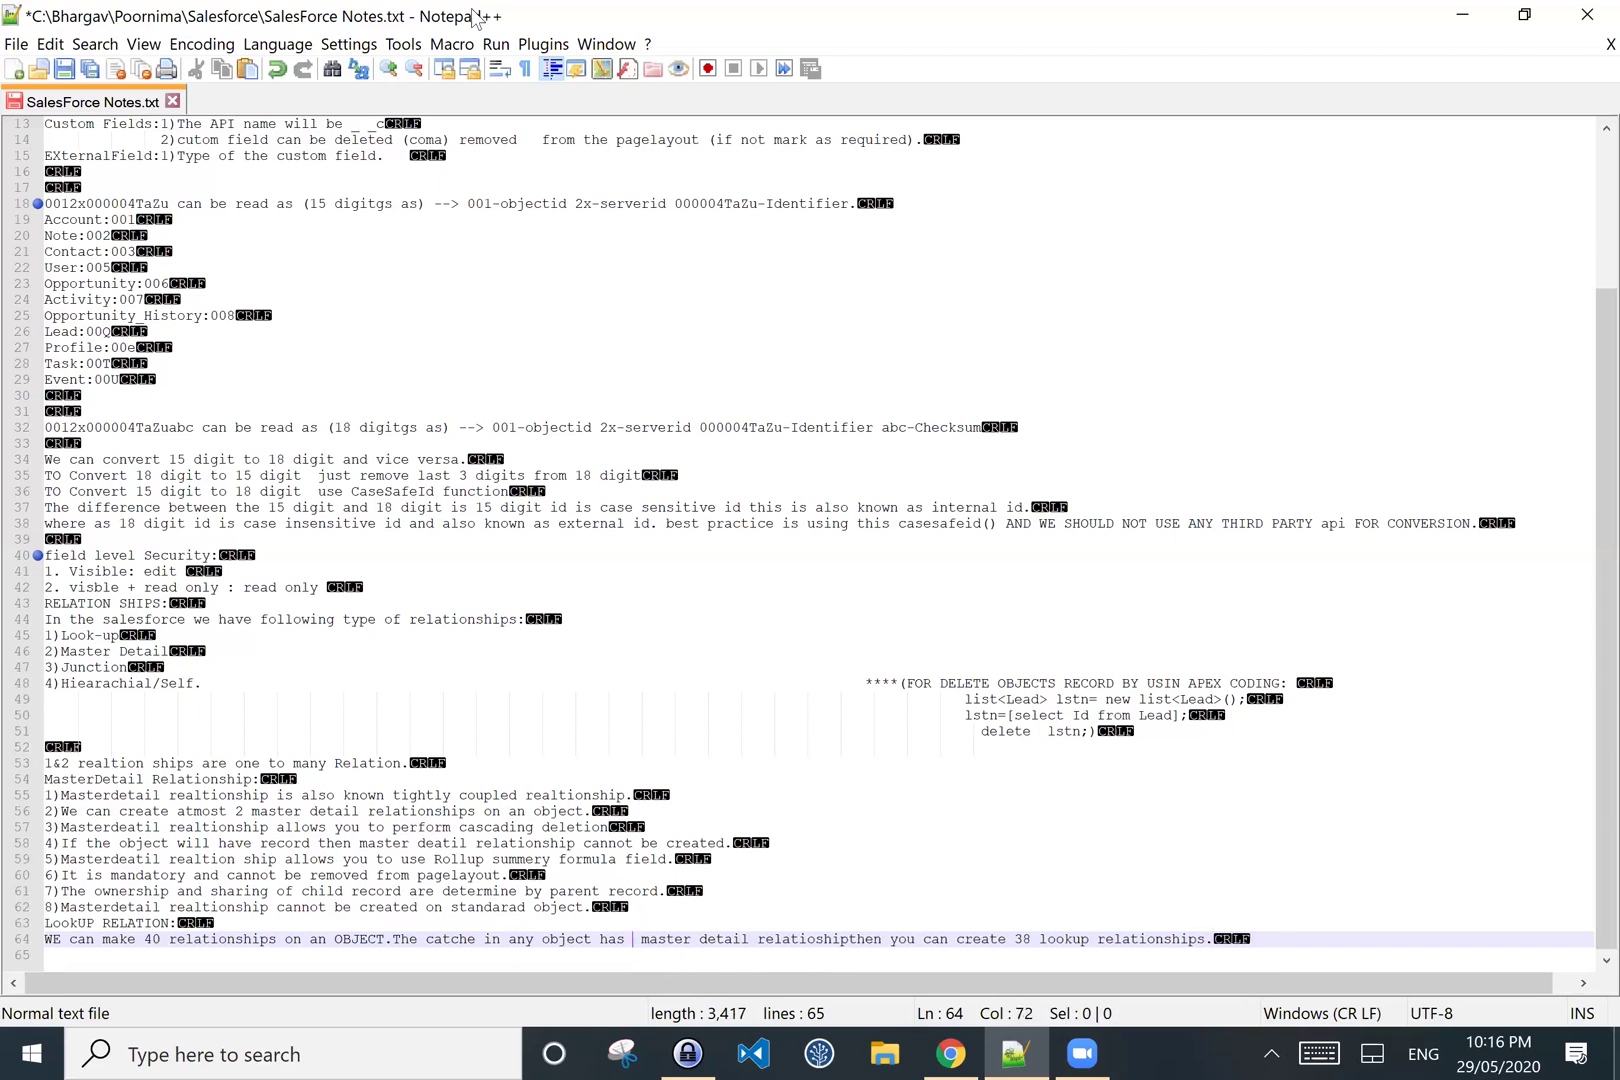
type("2")
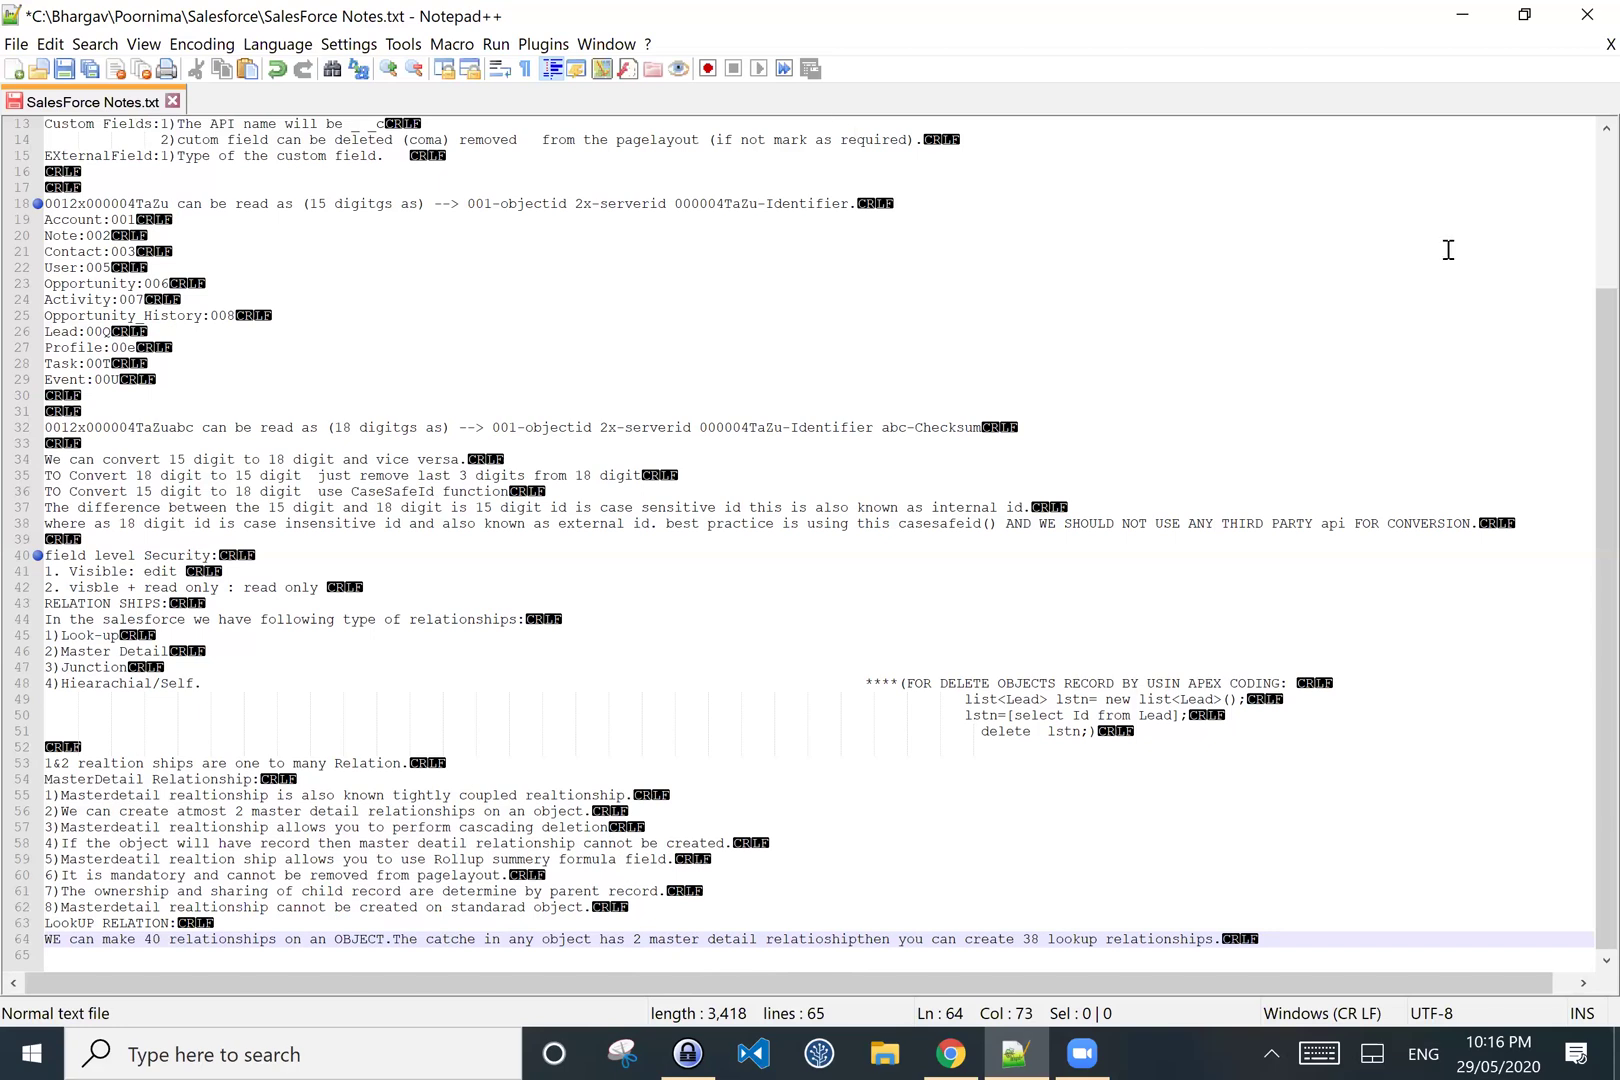
- Insert a comma after "relatioship" in the lookup note and capitalise the following word as "Then"
left_click(856, 938)
key("BackSpace")
type(",,,,,")
key("BackSpace")
key("BackSpace")
key("BackSpace")
key("BackSpace")
key("Delete")
type("T")
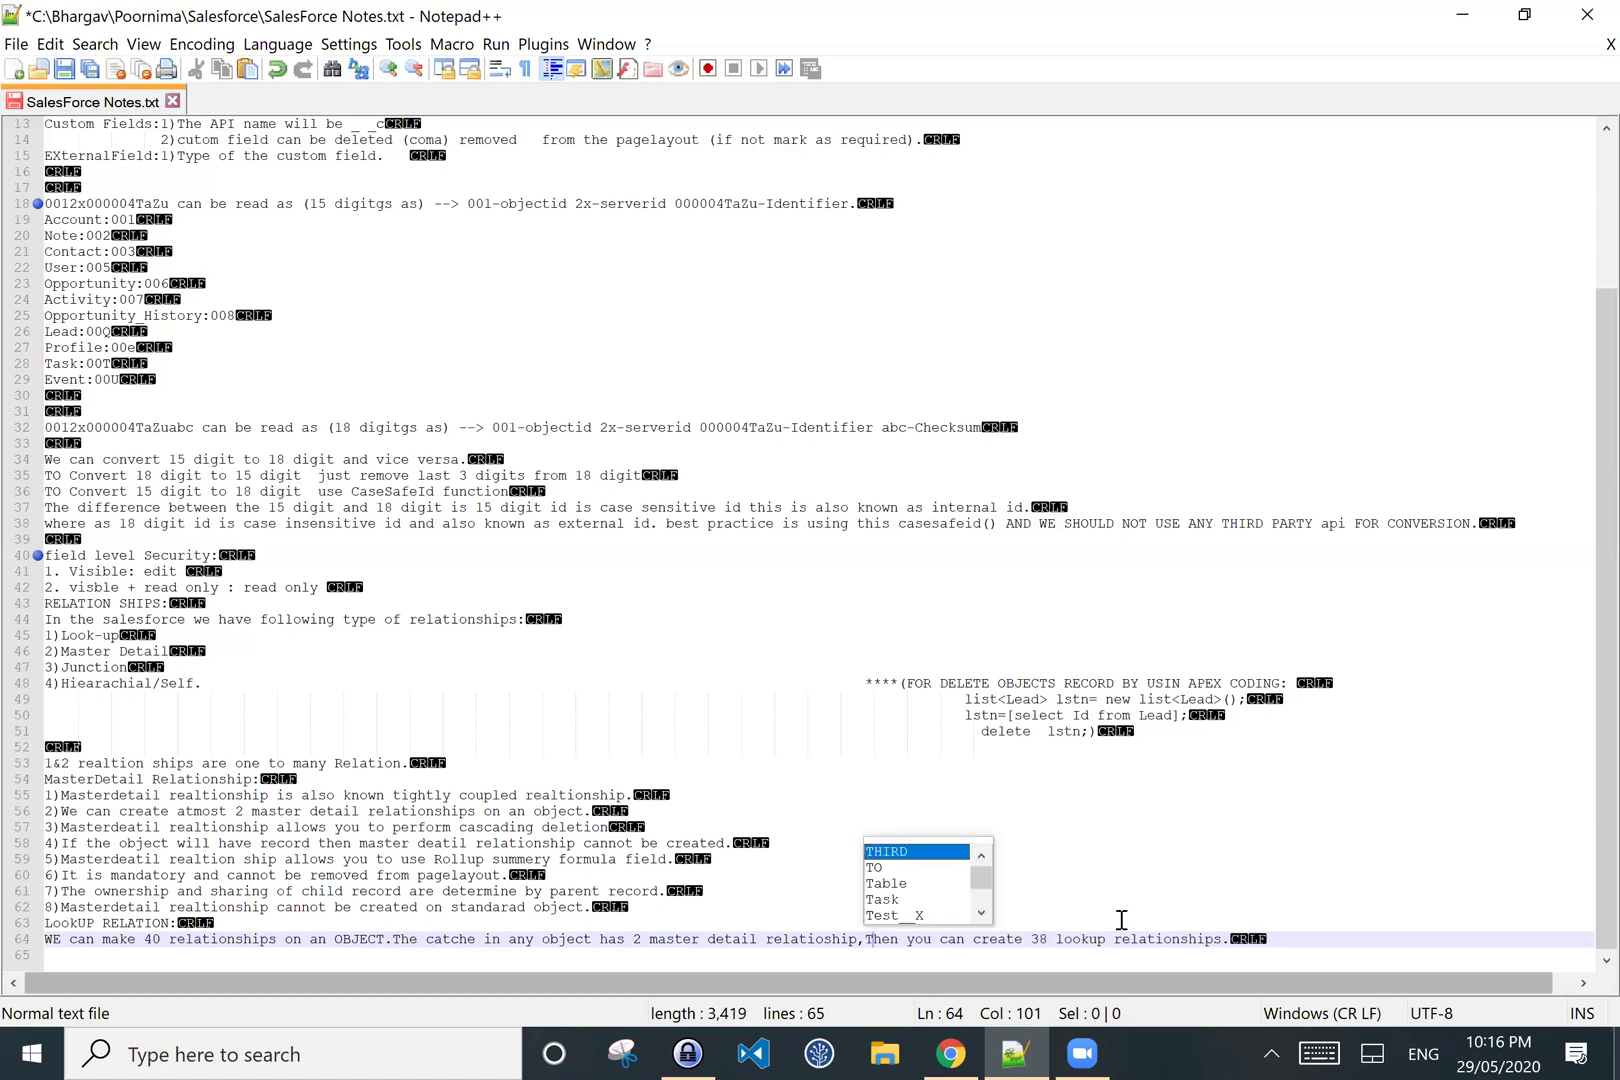
left_click(1127, 845)
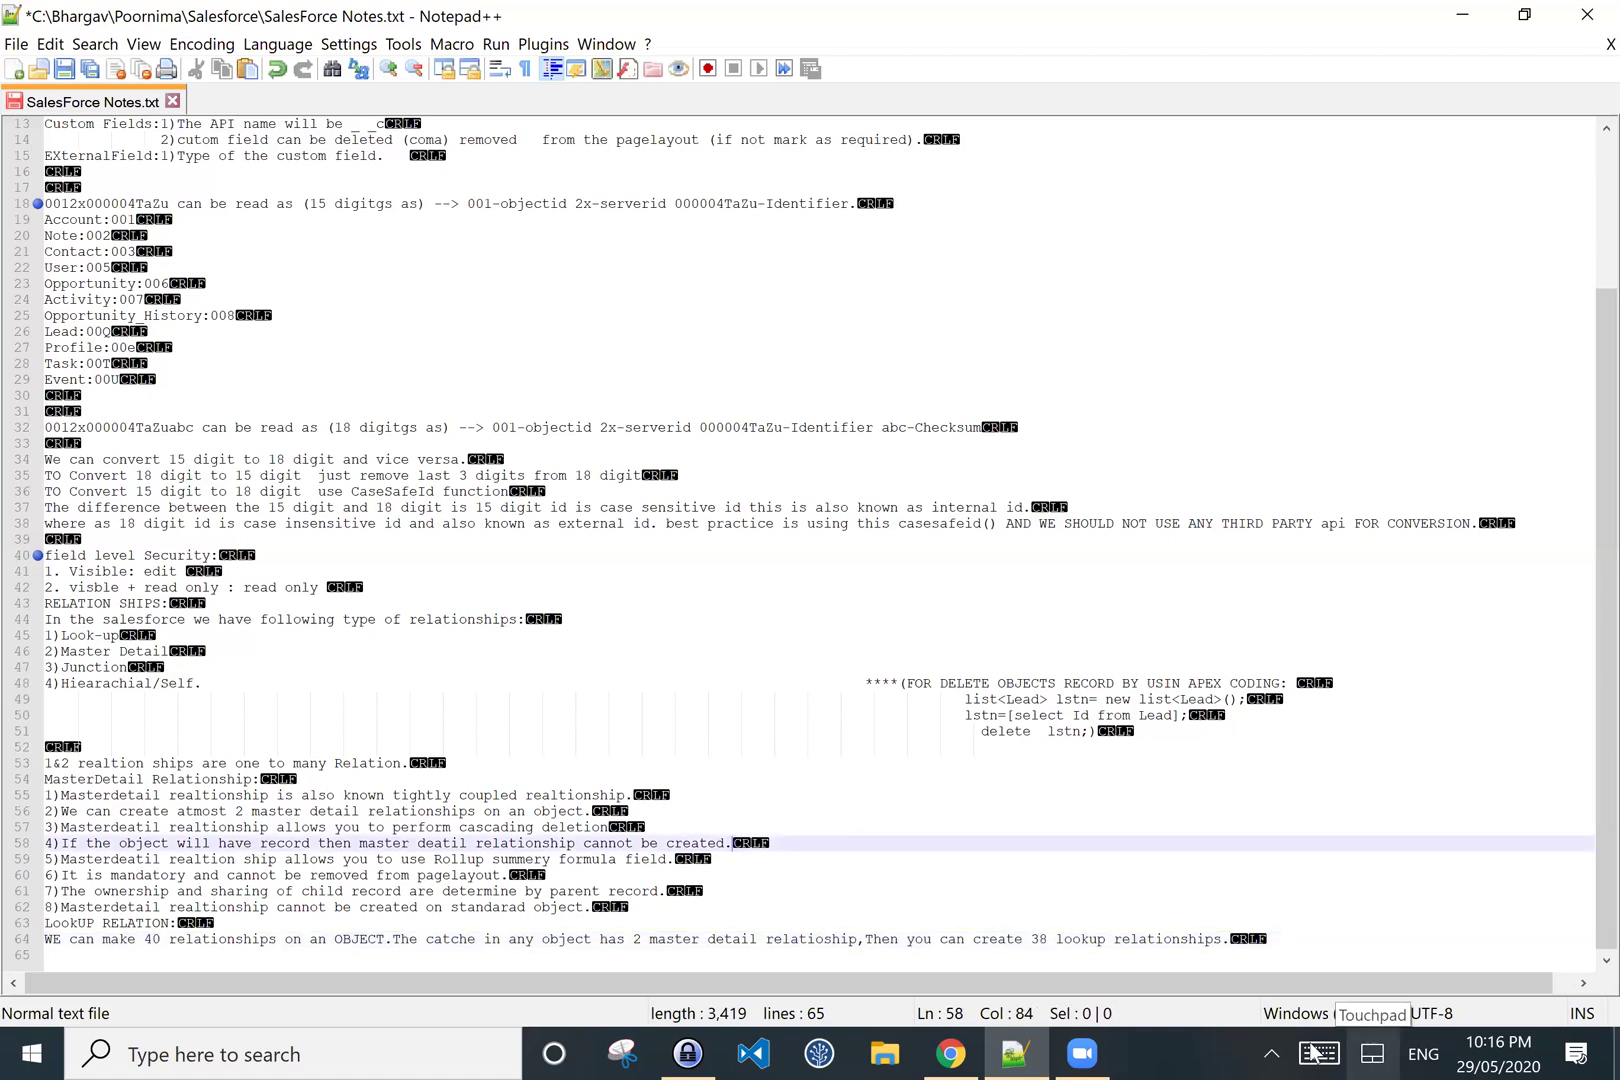
- Append "In the lookup realtion we do not have cascading" after "38 lookup relationships." in the lookup note
left_click(62, 939)
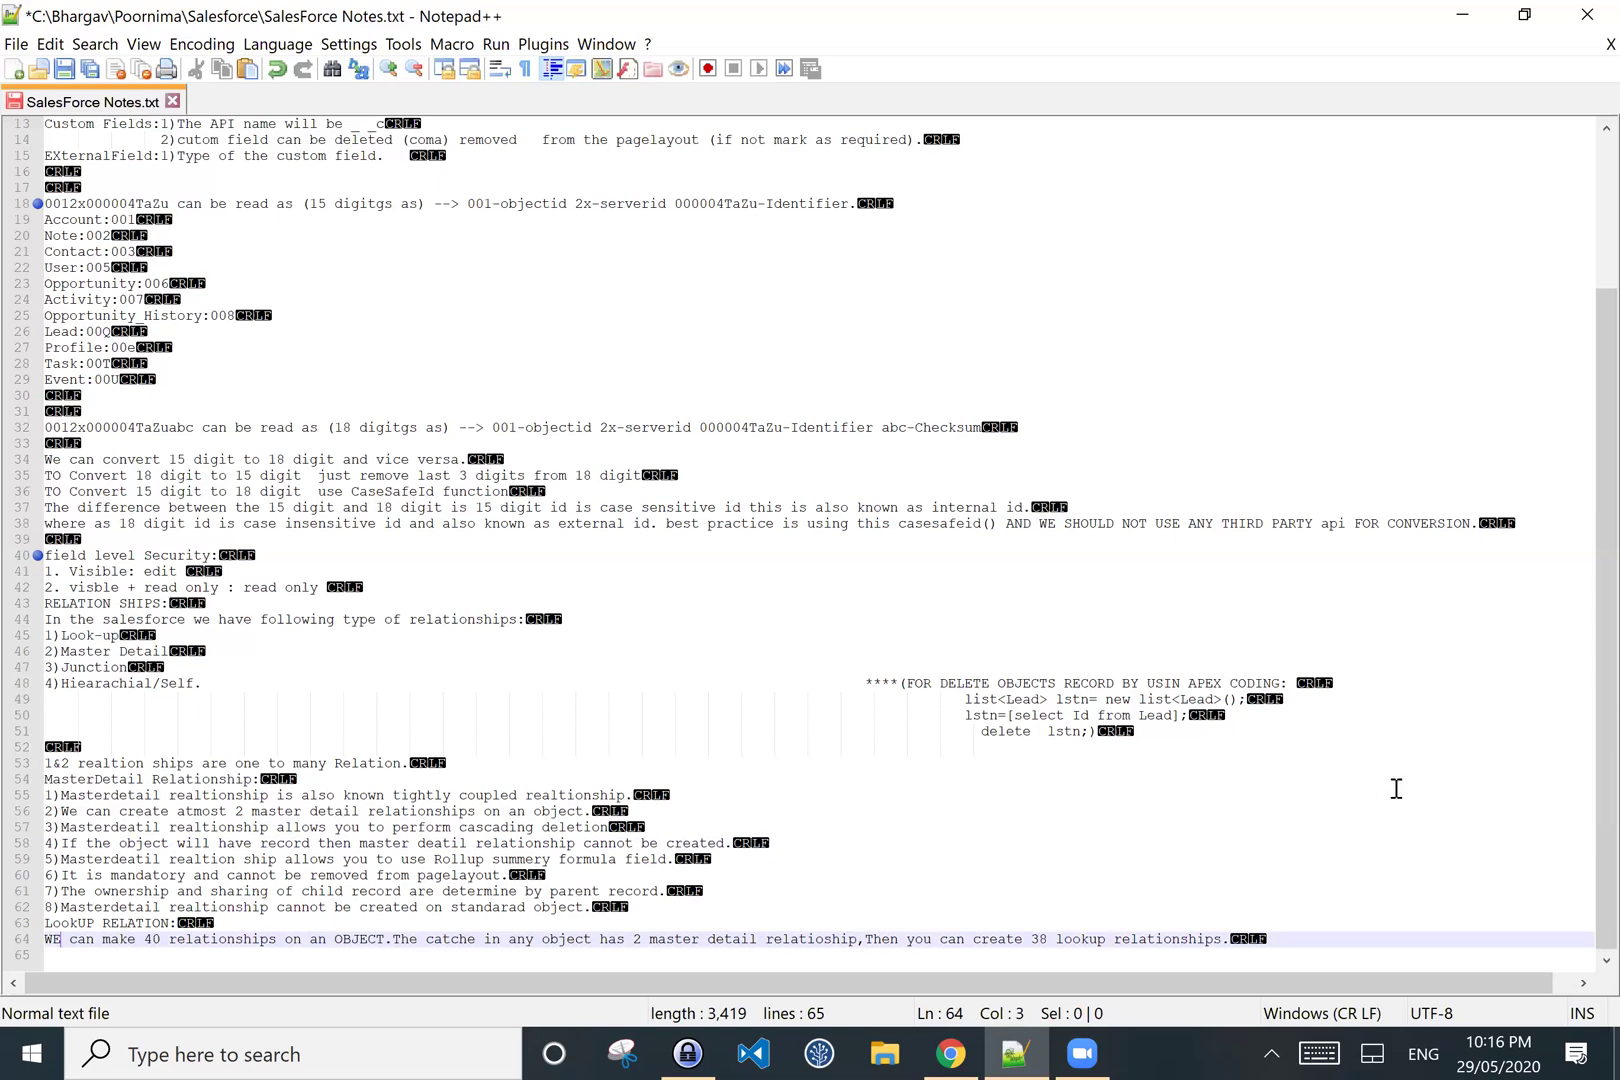
left_click(1240, 940)
type("I")
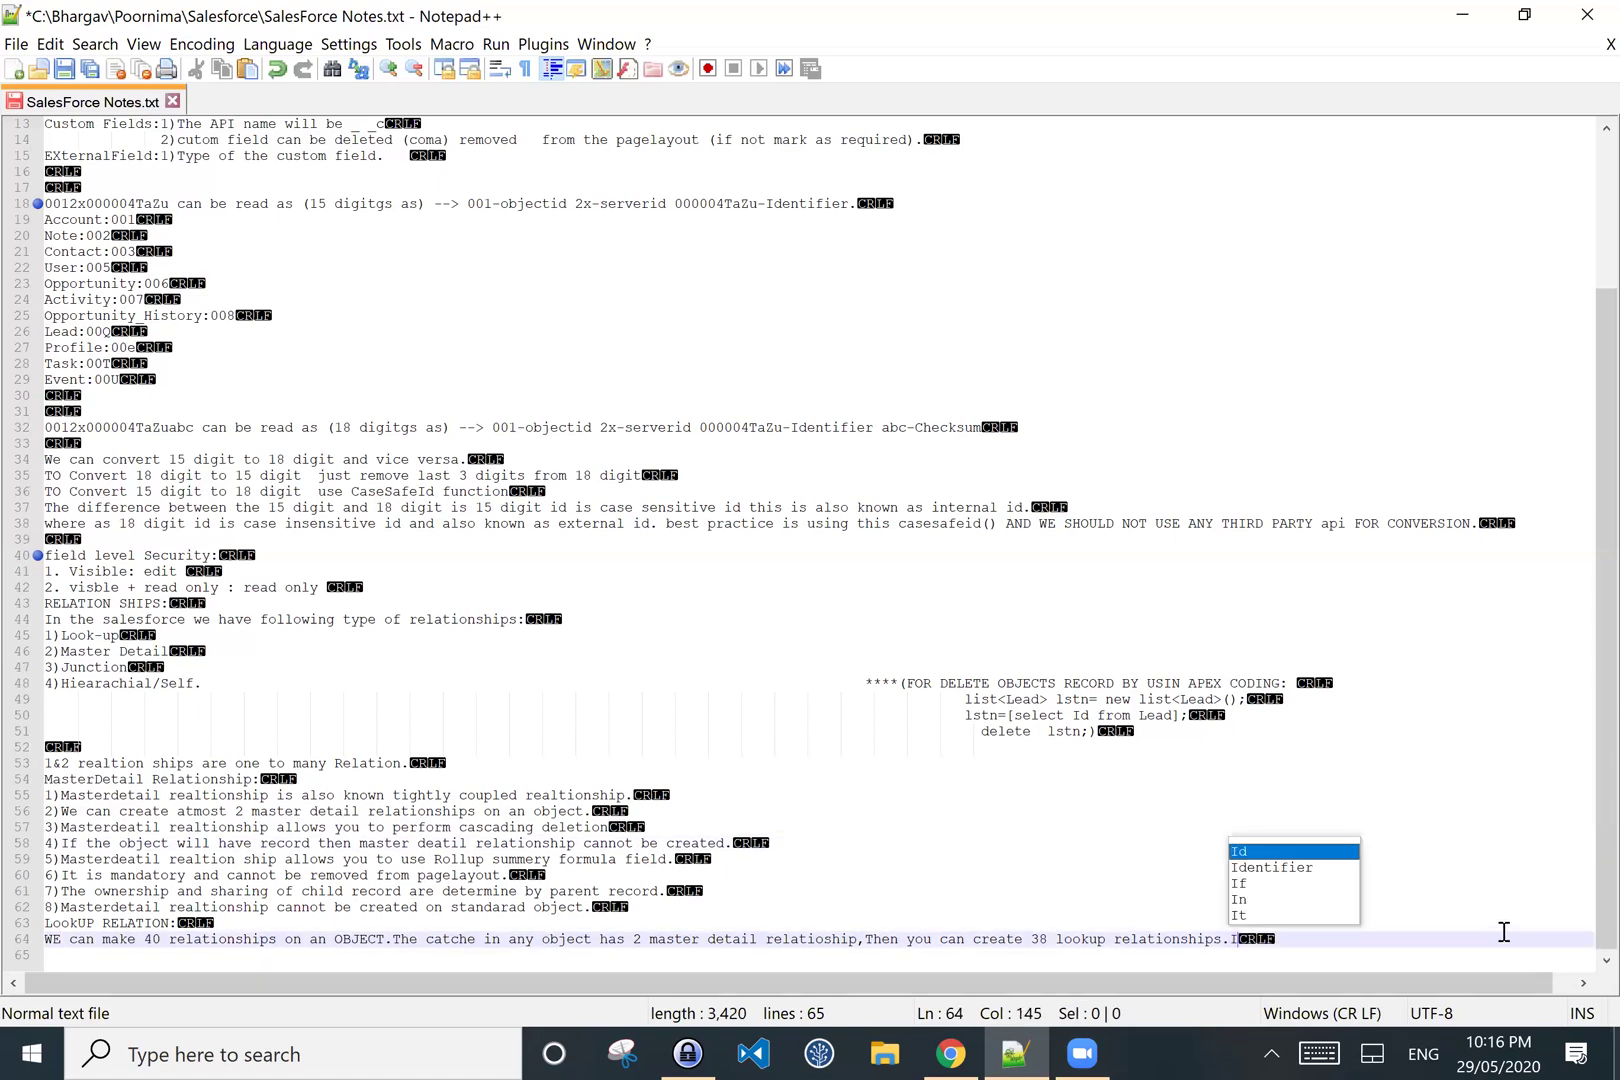
type("n the r")
key("BackSpace")
key("BackSpace")
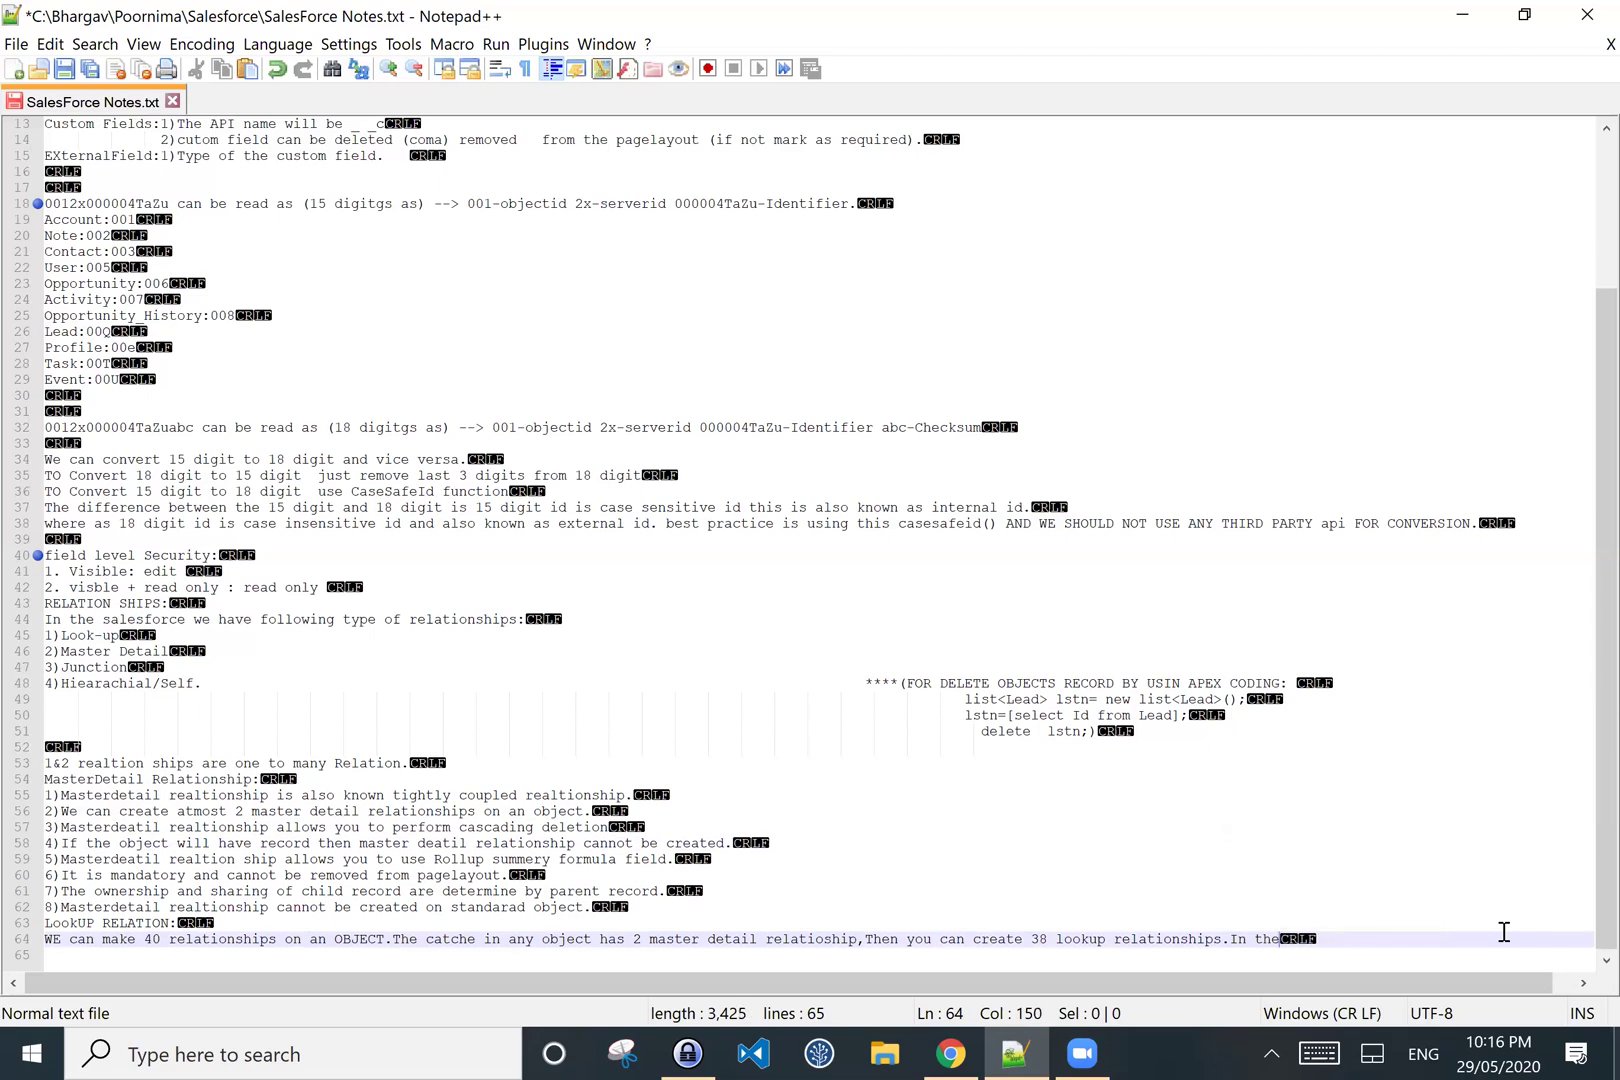
type("lookup")
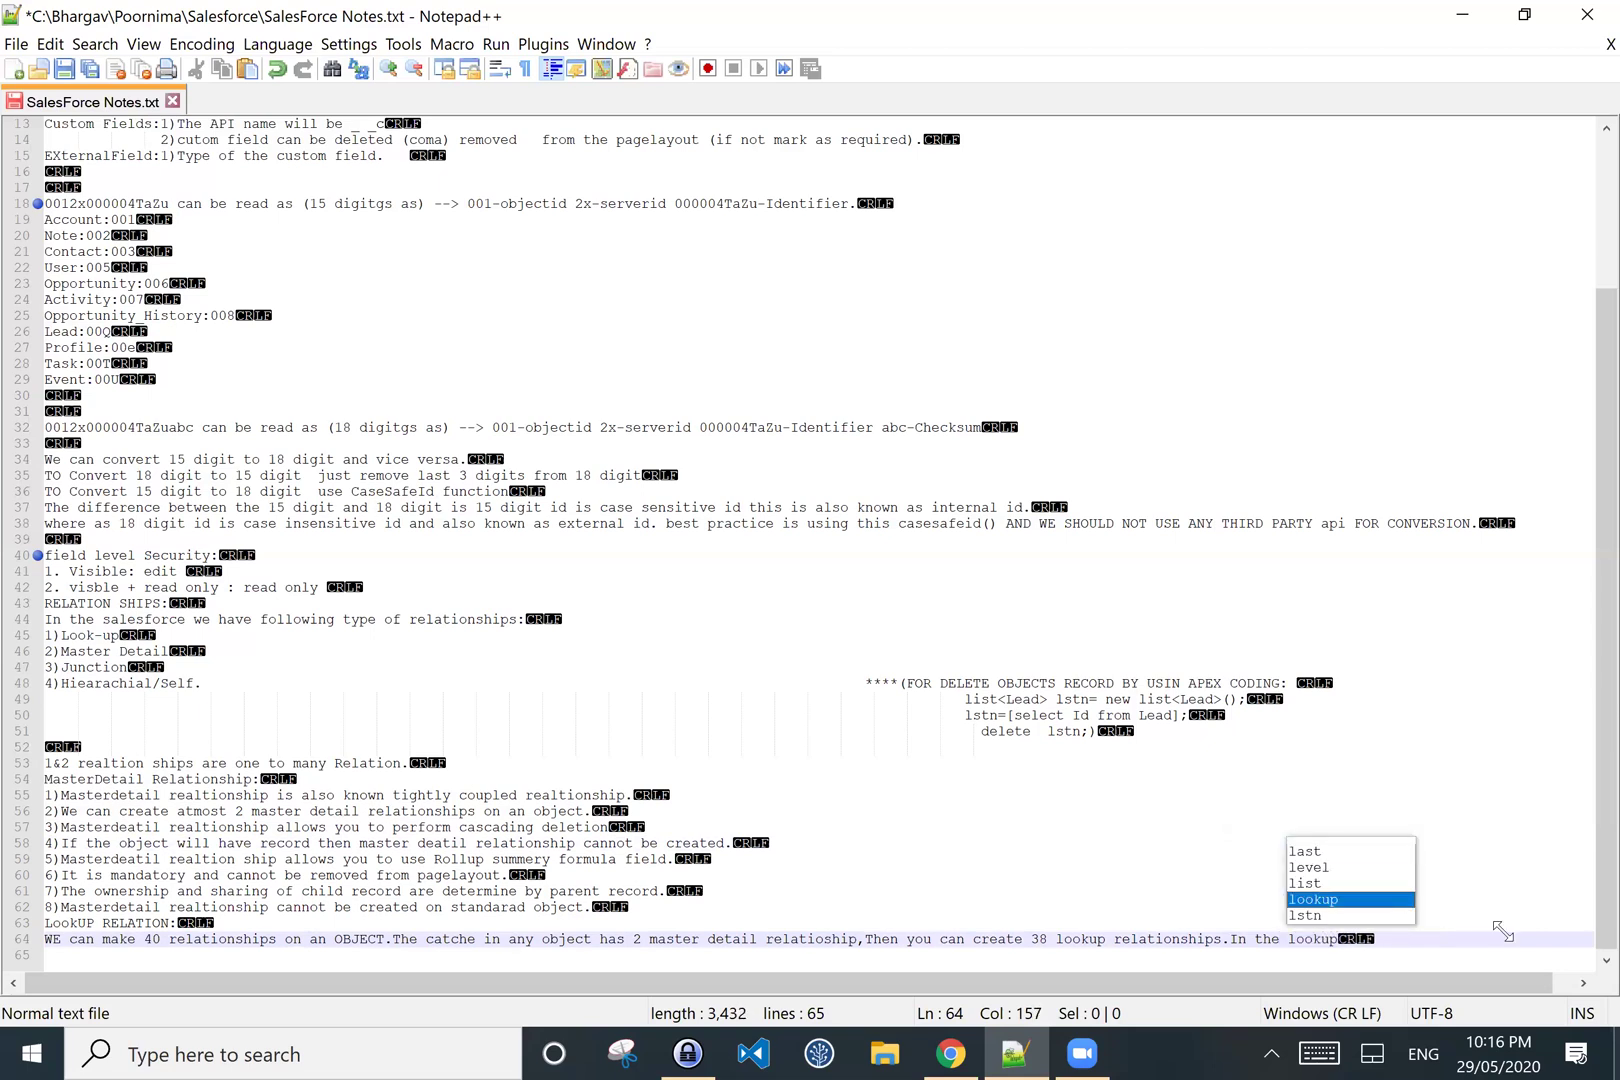
type(" realtion")
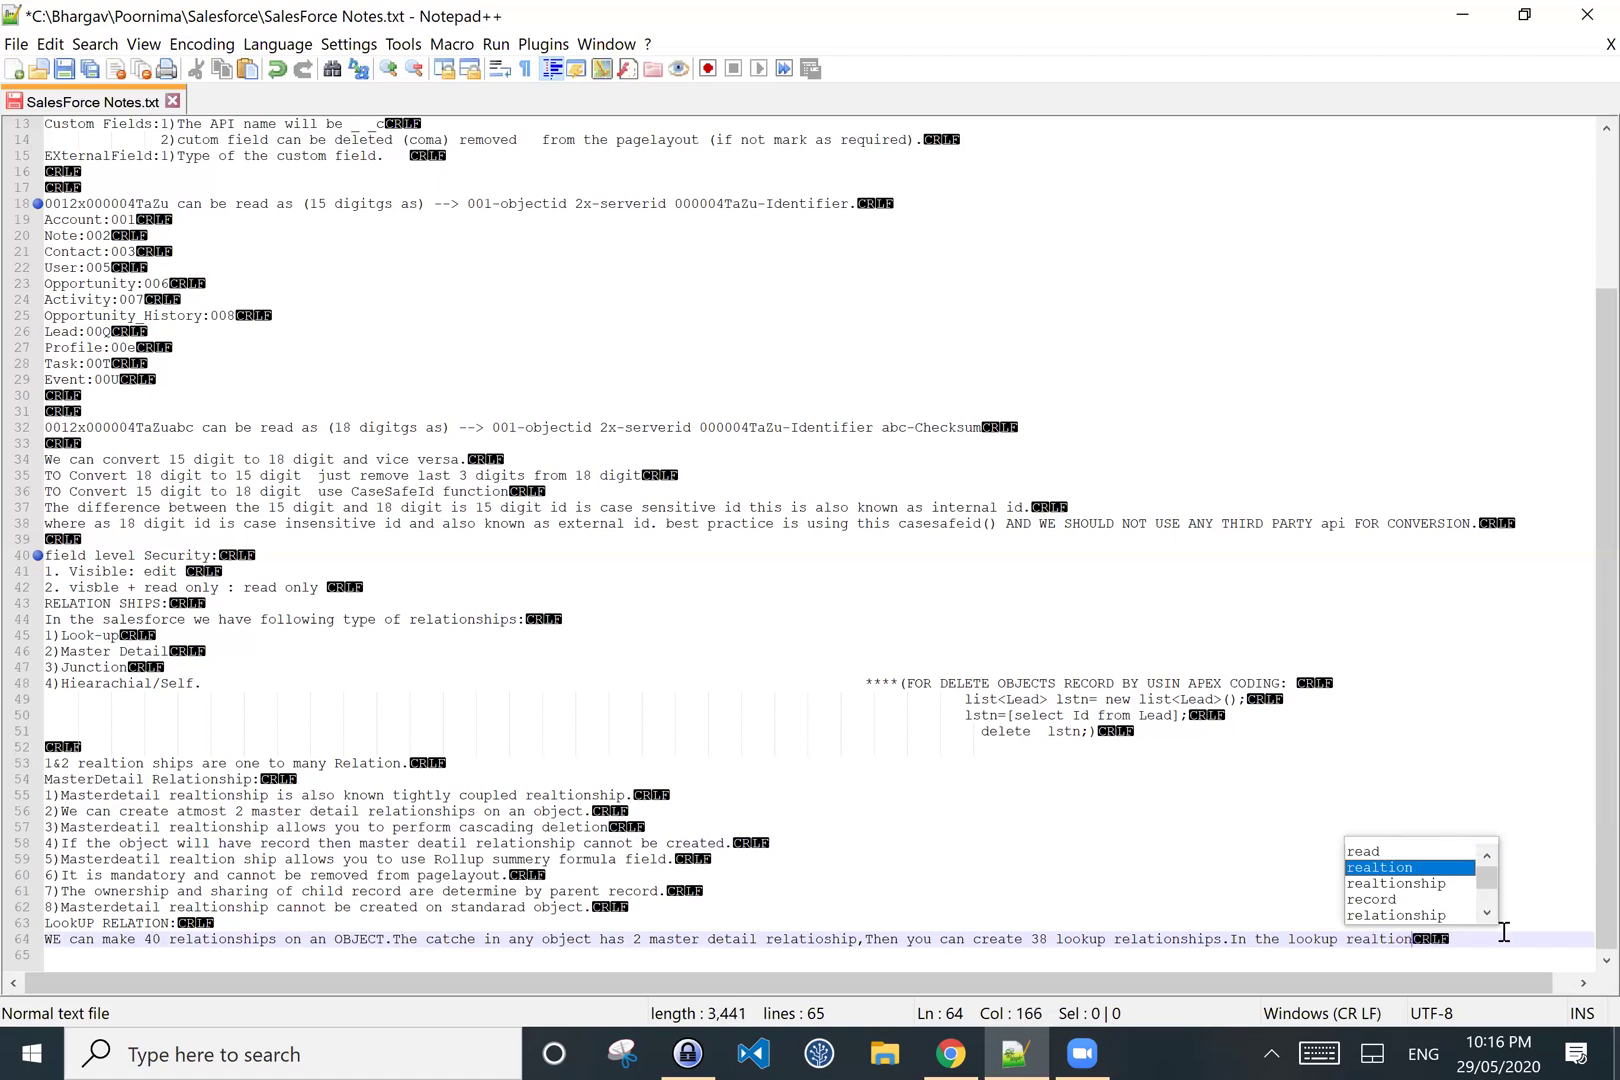
type(" we do")
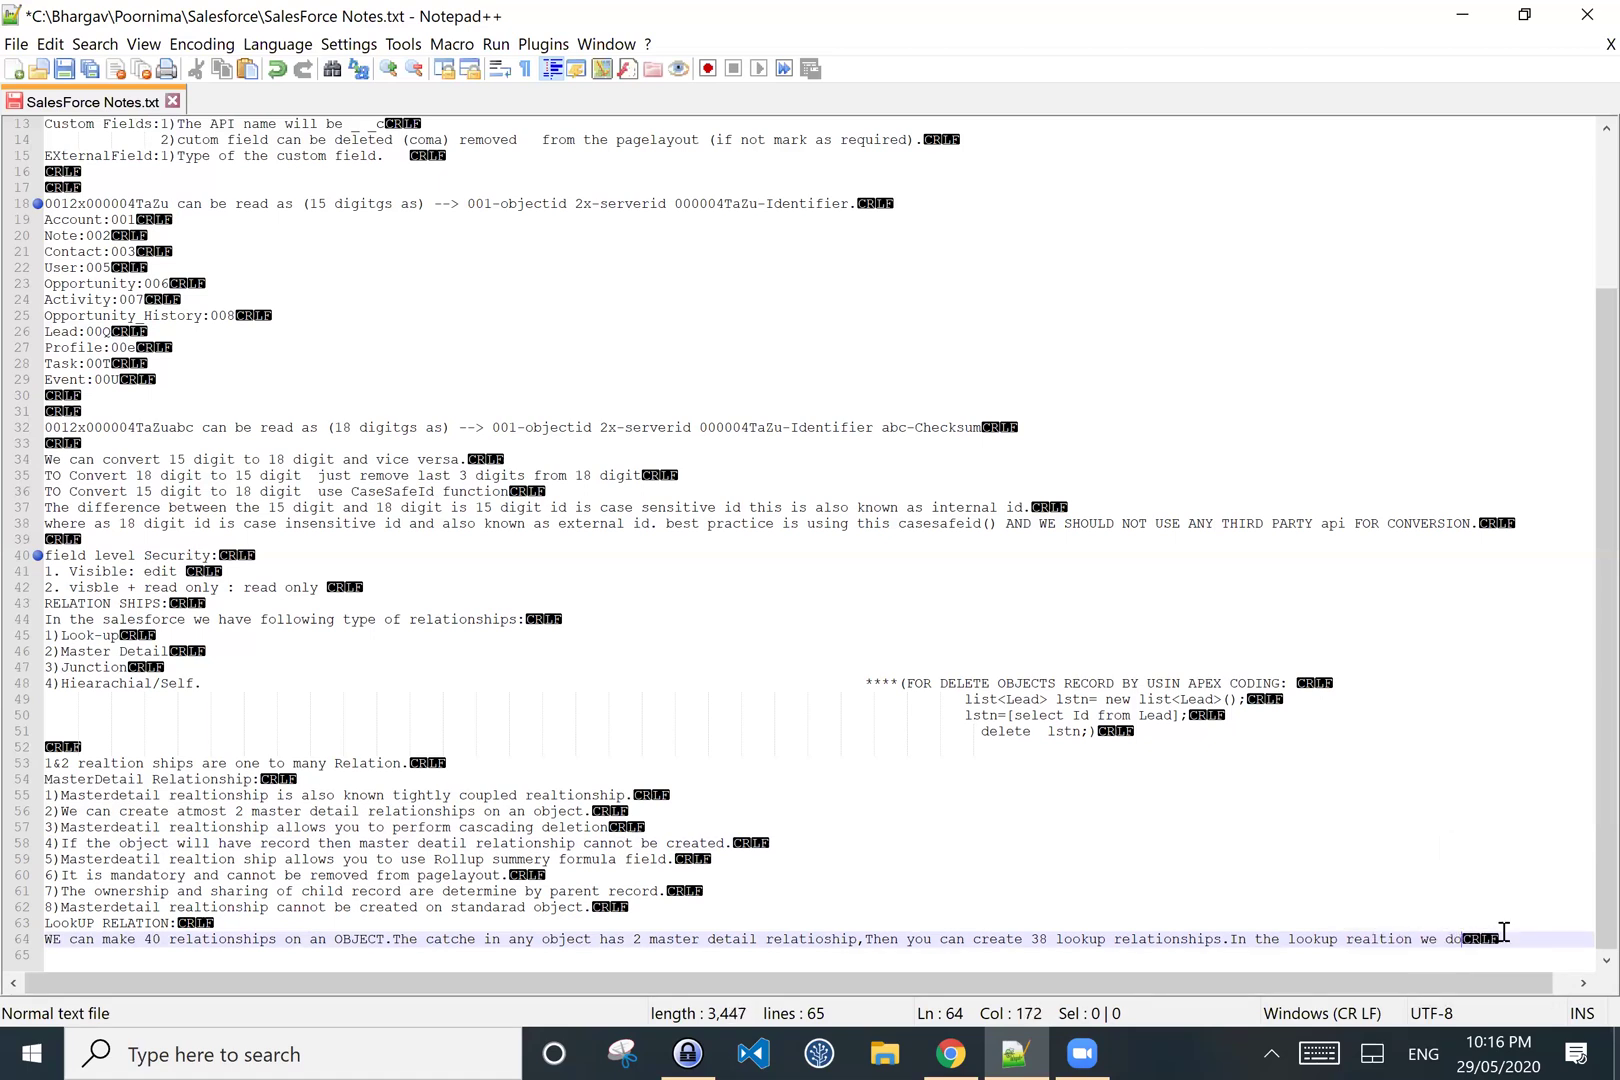
type(" not have ca")
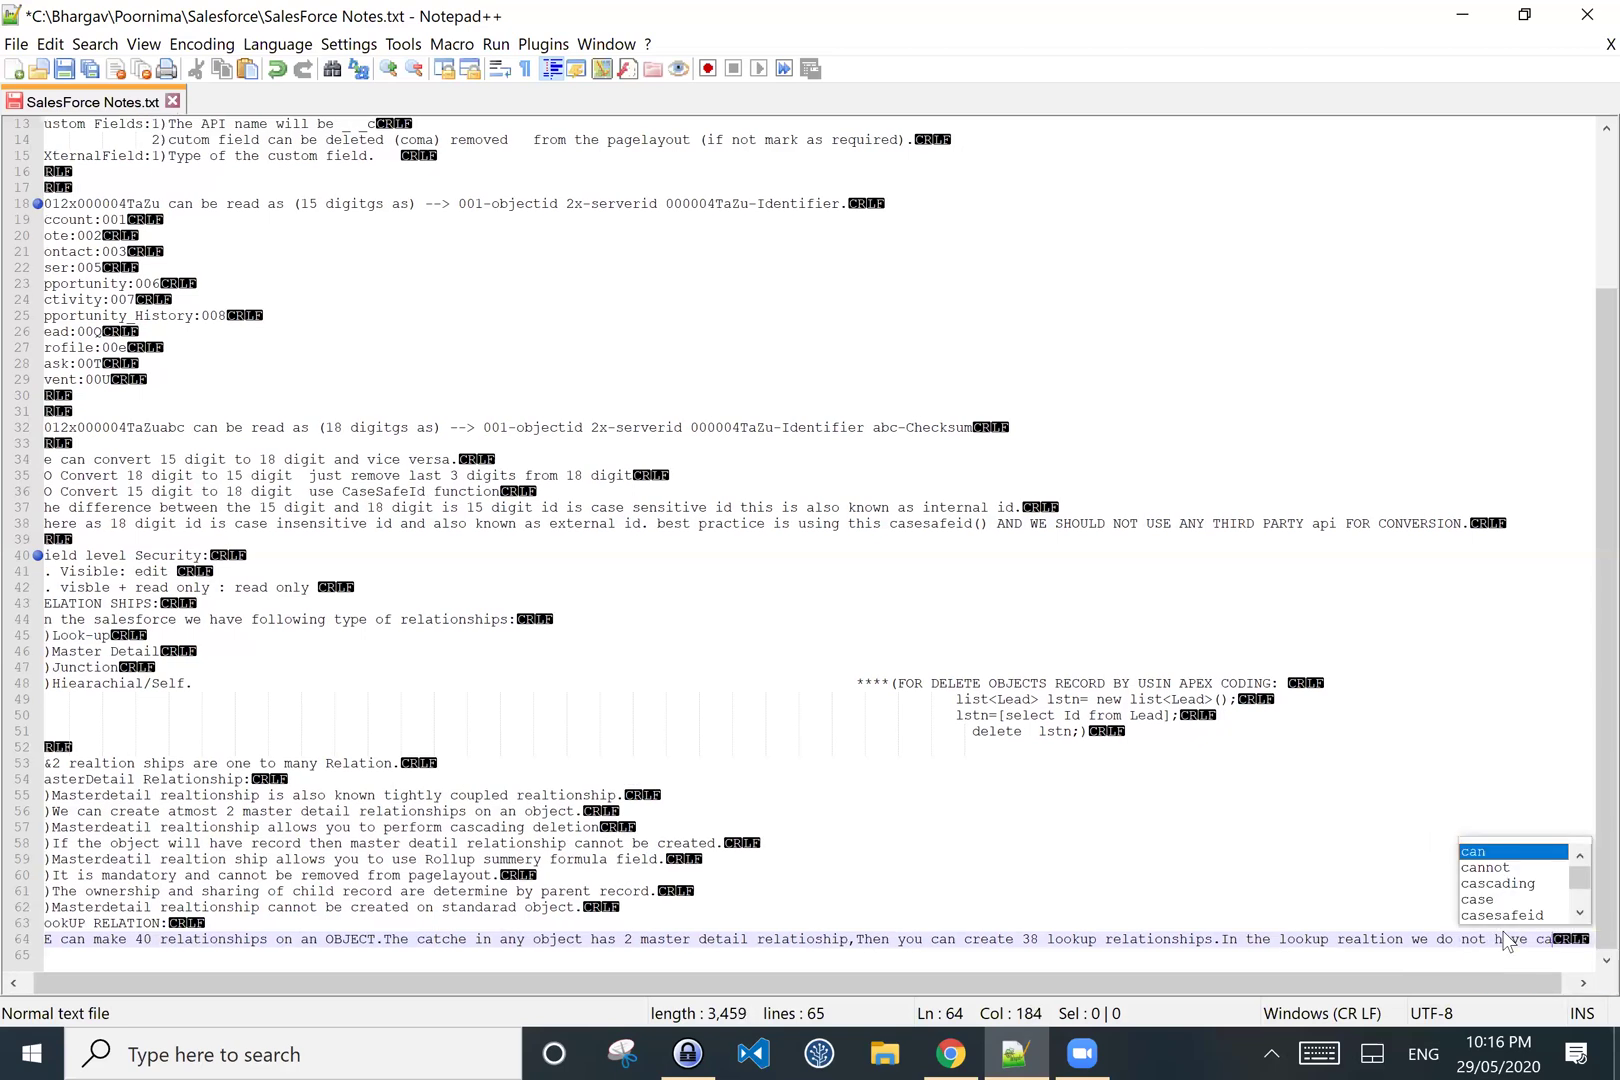
type("sc")
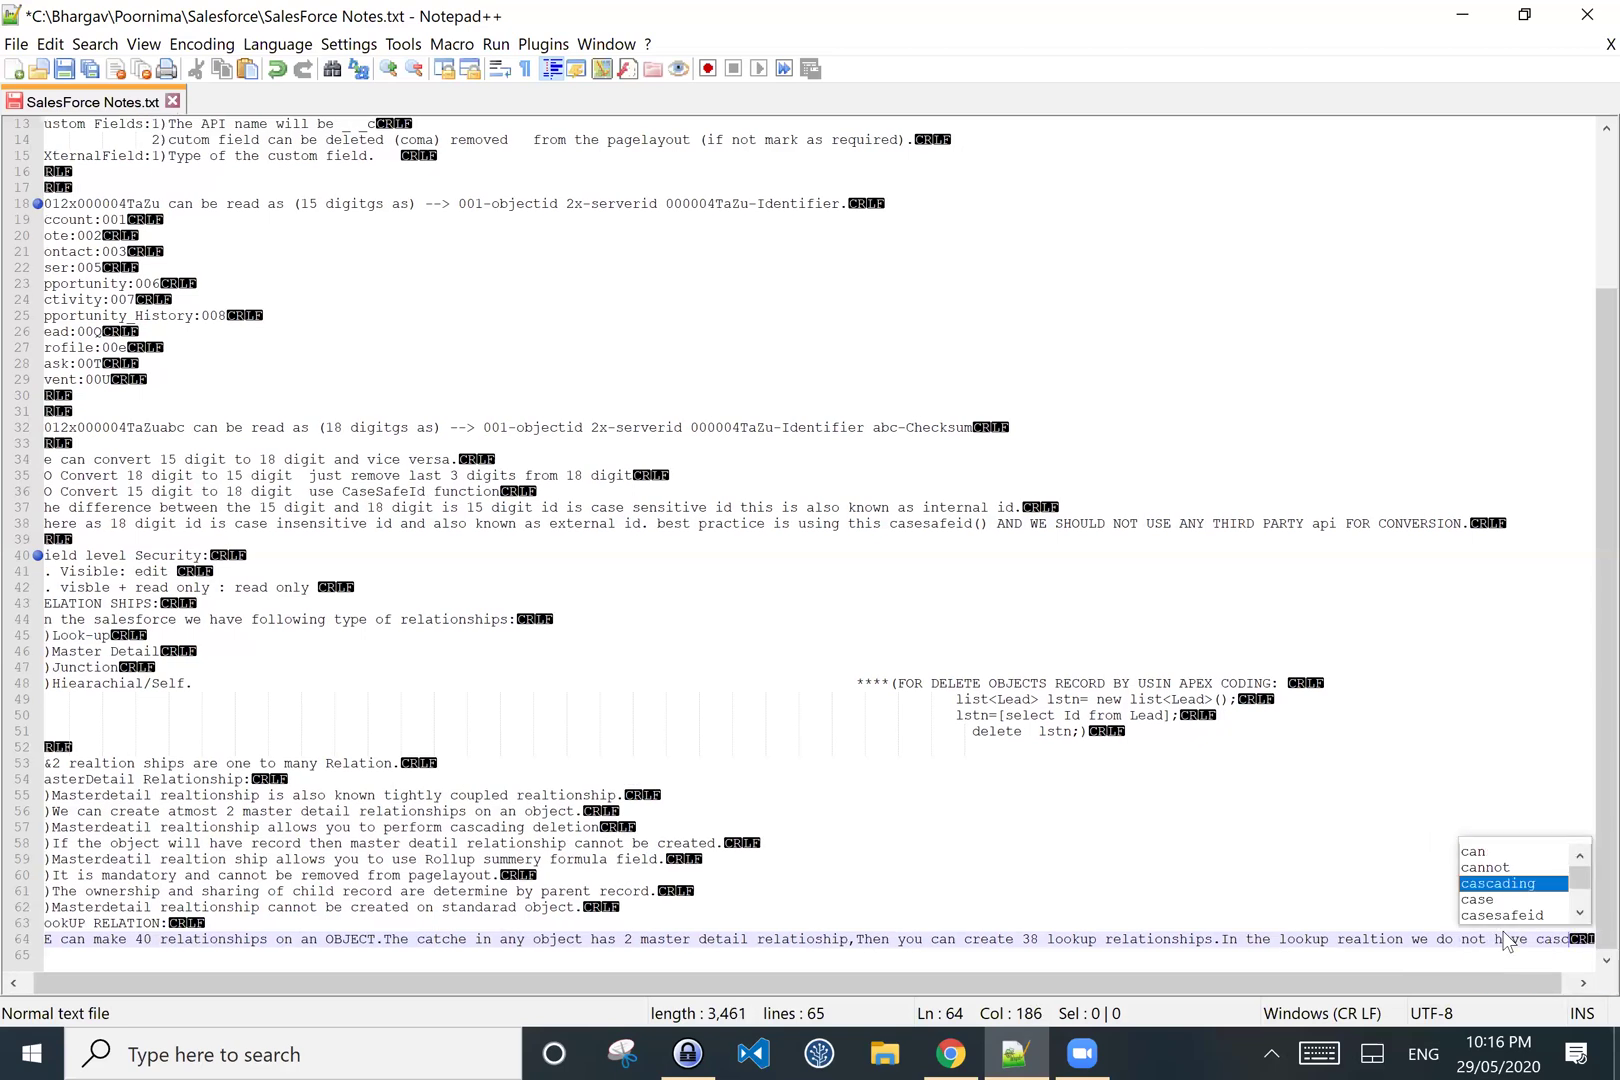
type("ading")
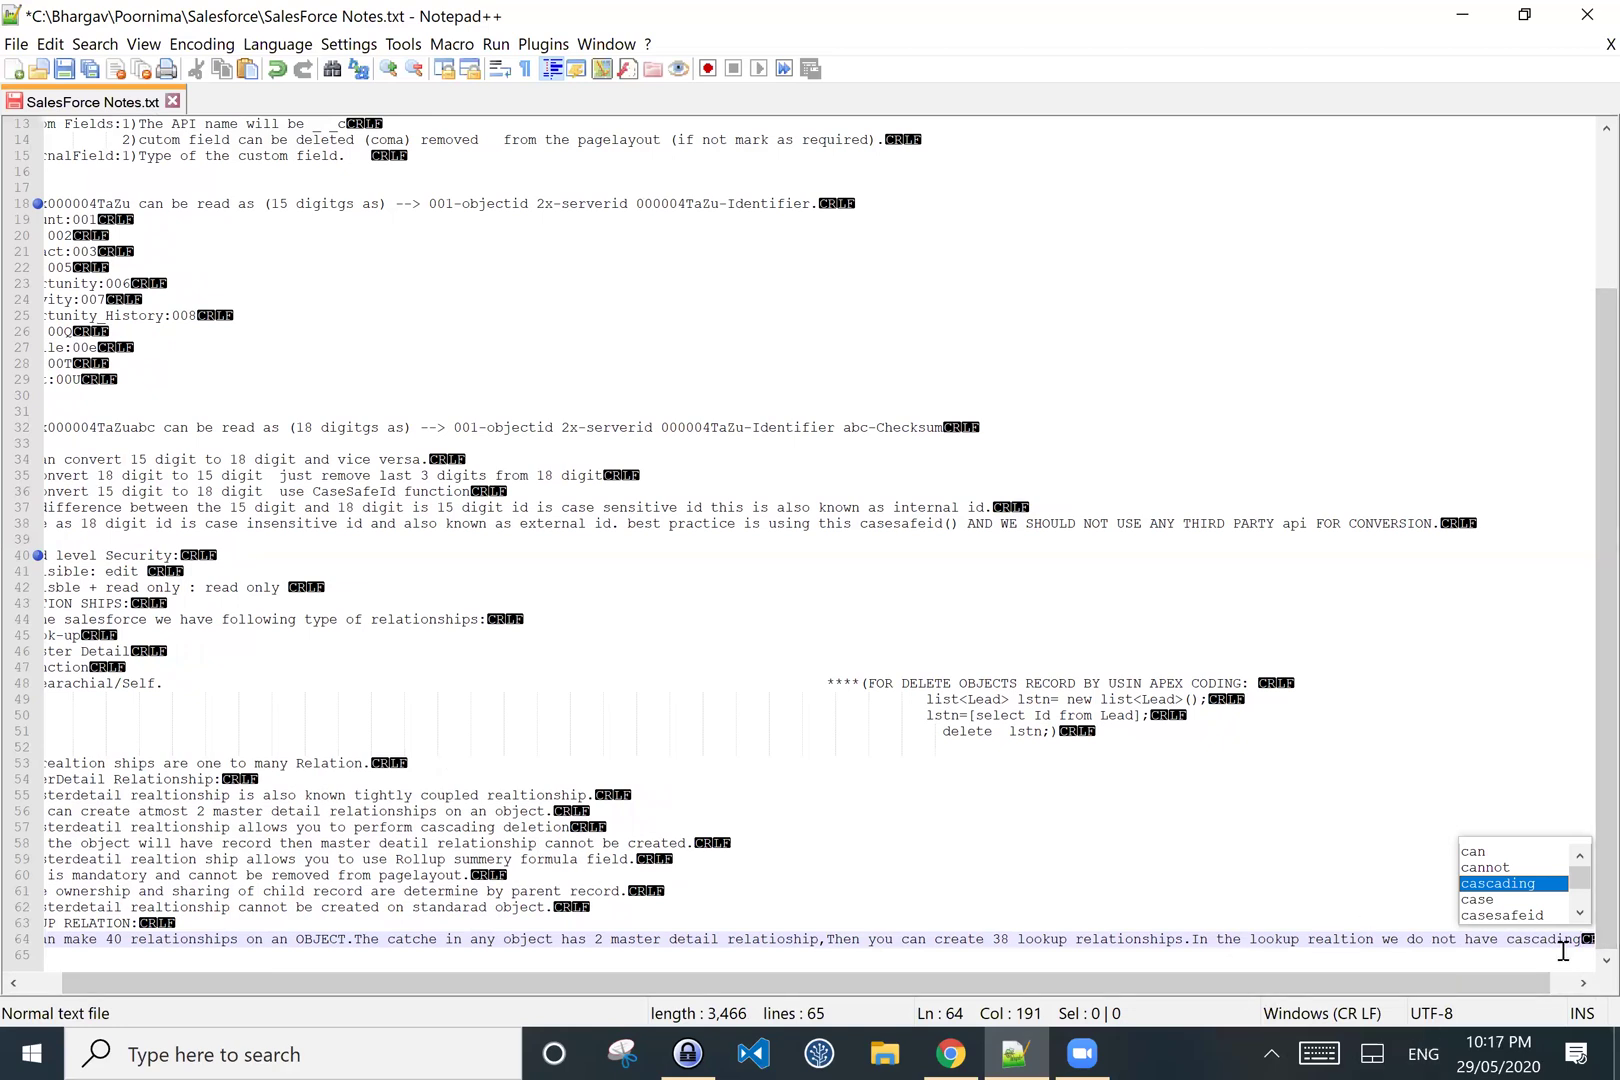
key("Escape")
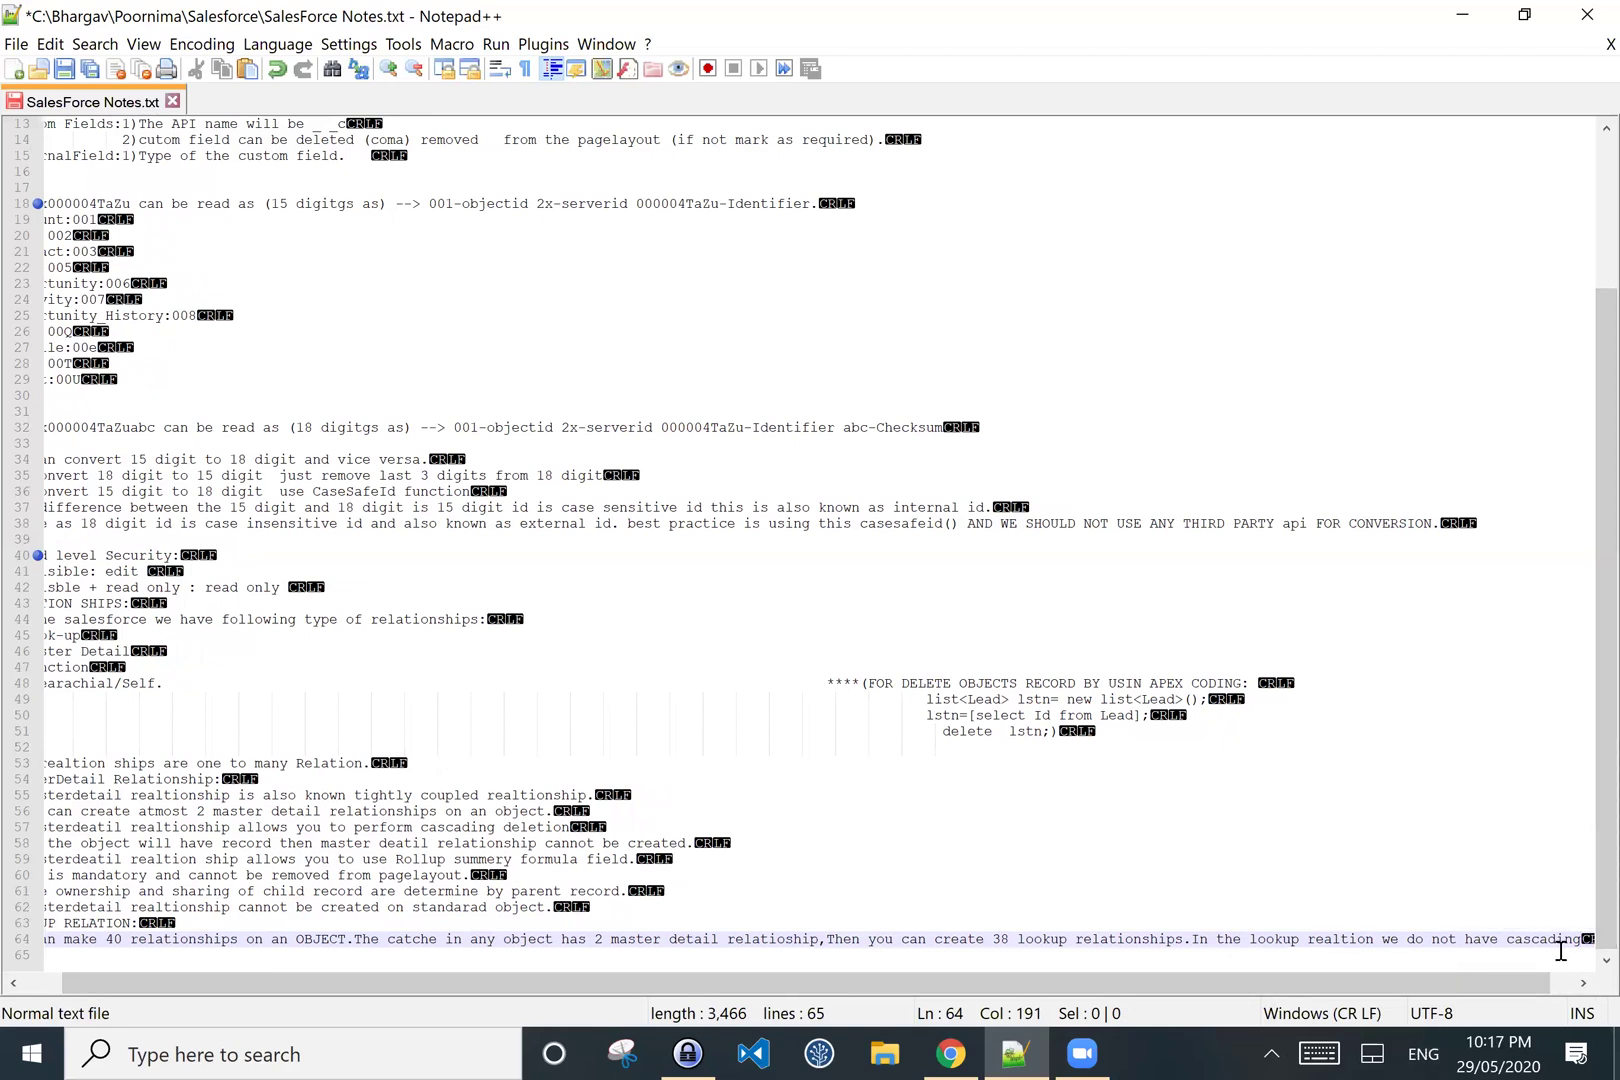
left_click(1243, 763)
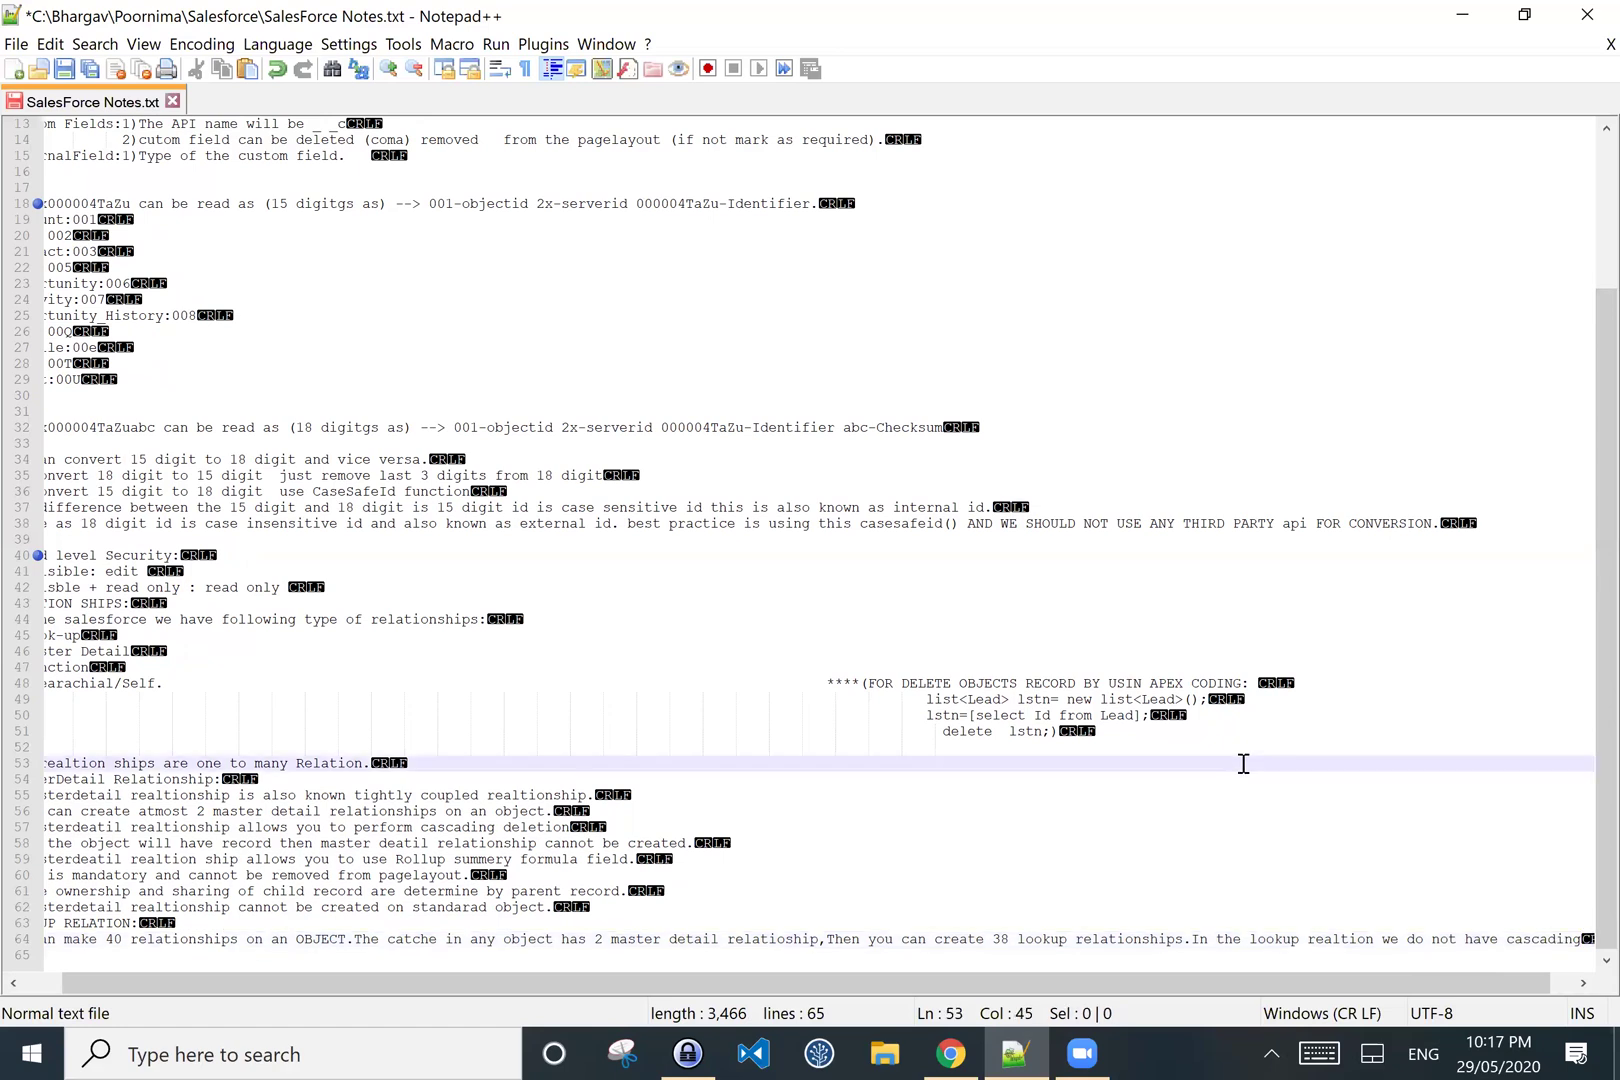
- Write "Lookup relation is not mandatory can be remove from pagelayout." on the empty last line of the notes
scroll(1240, 759, "left", 1)
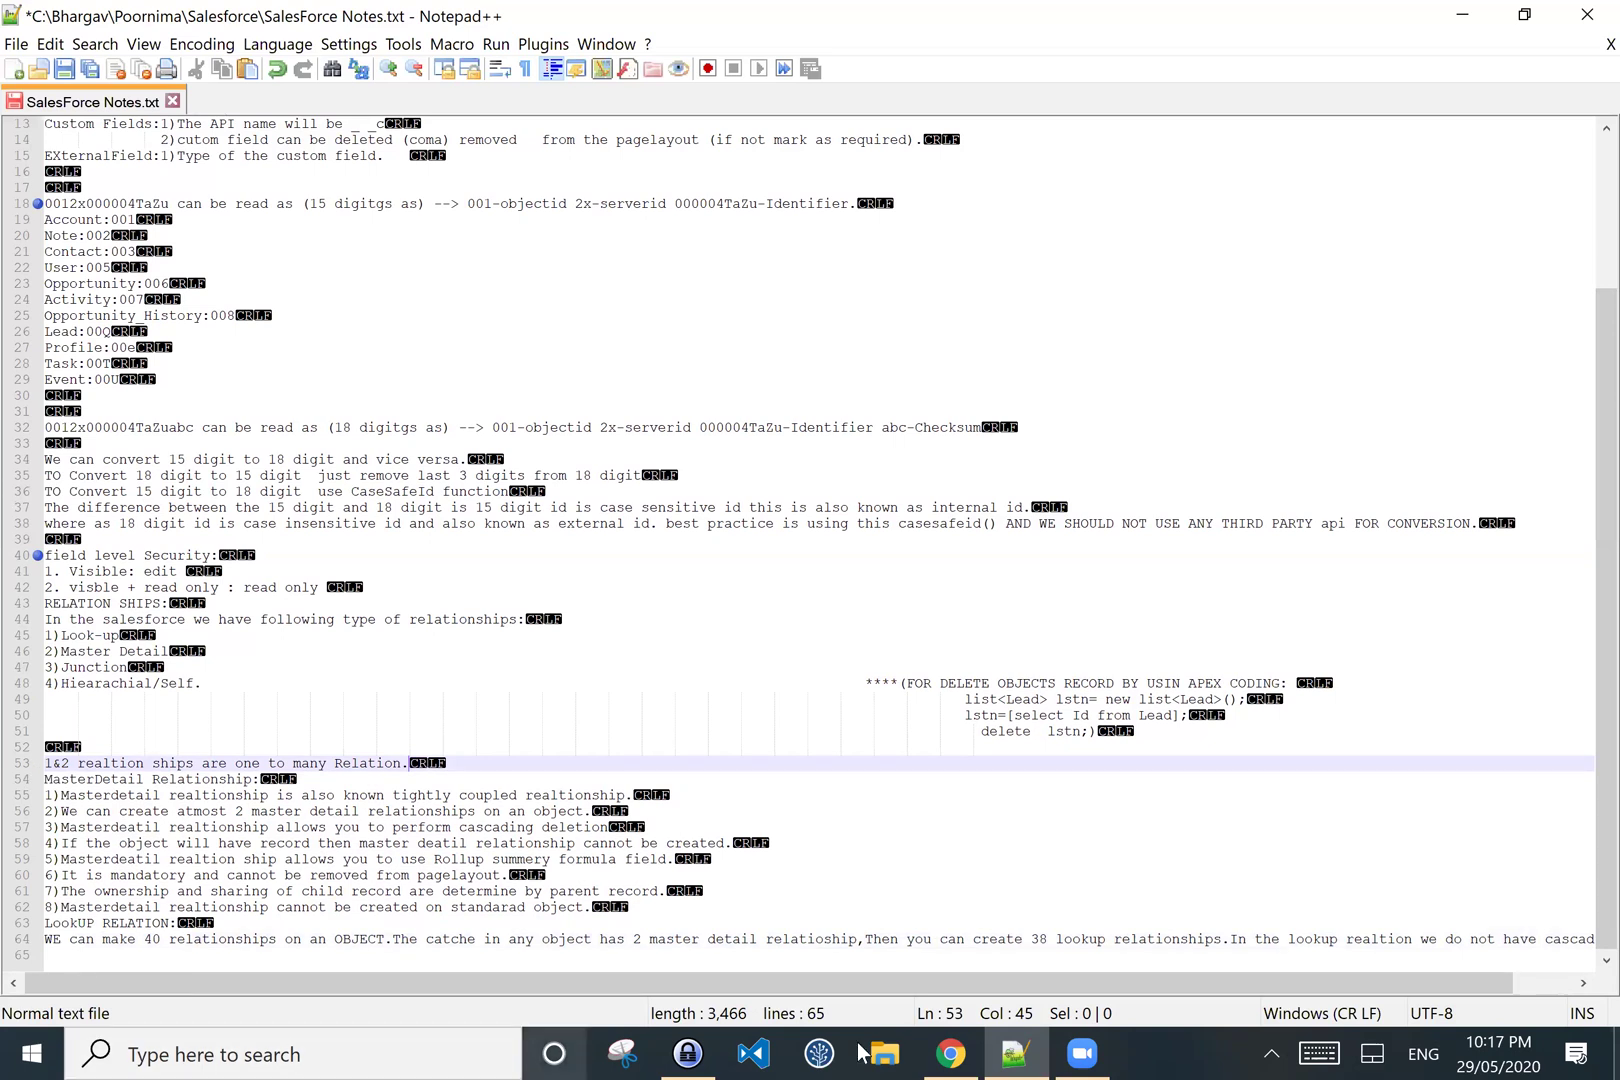
left_click(92, 975)
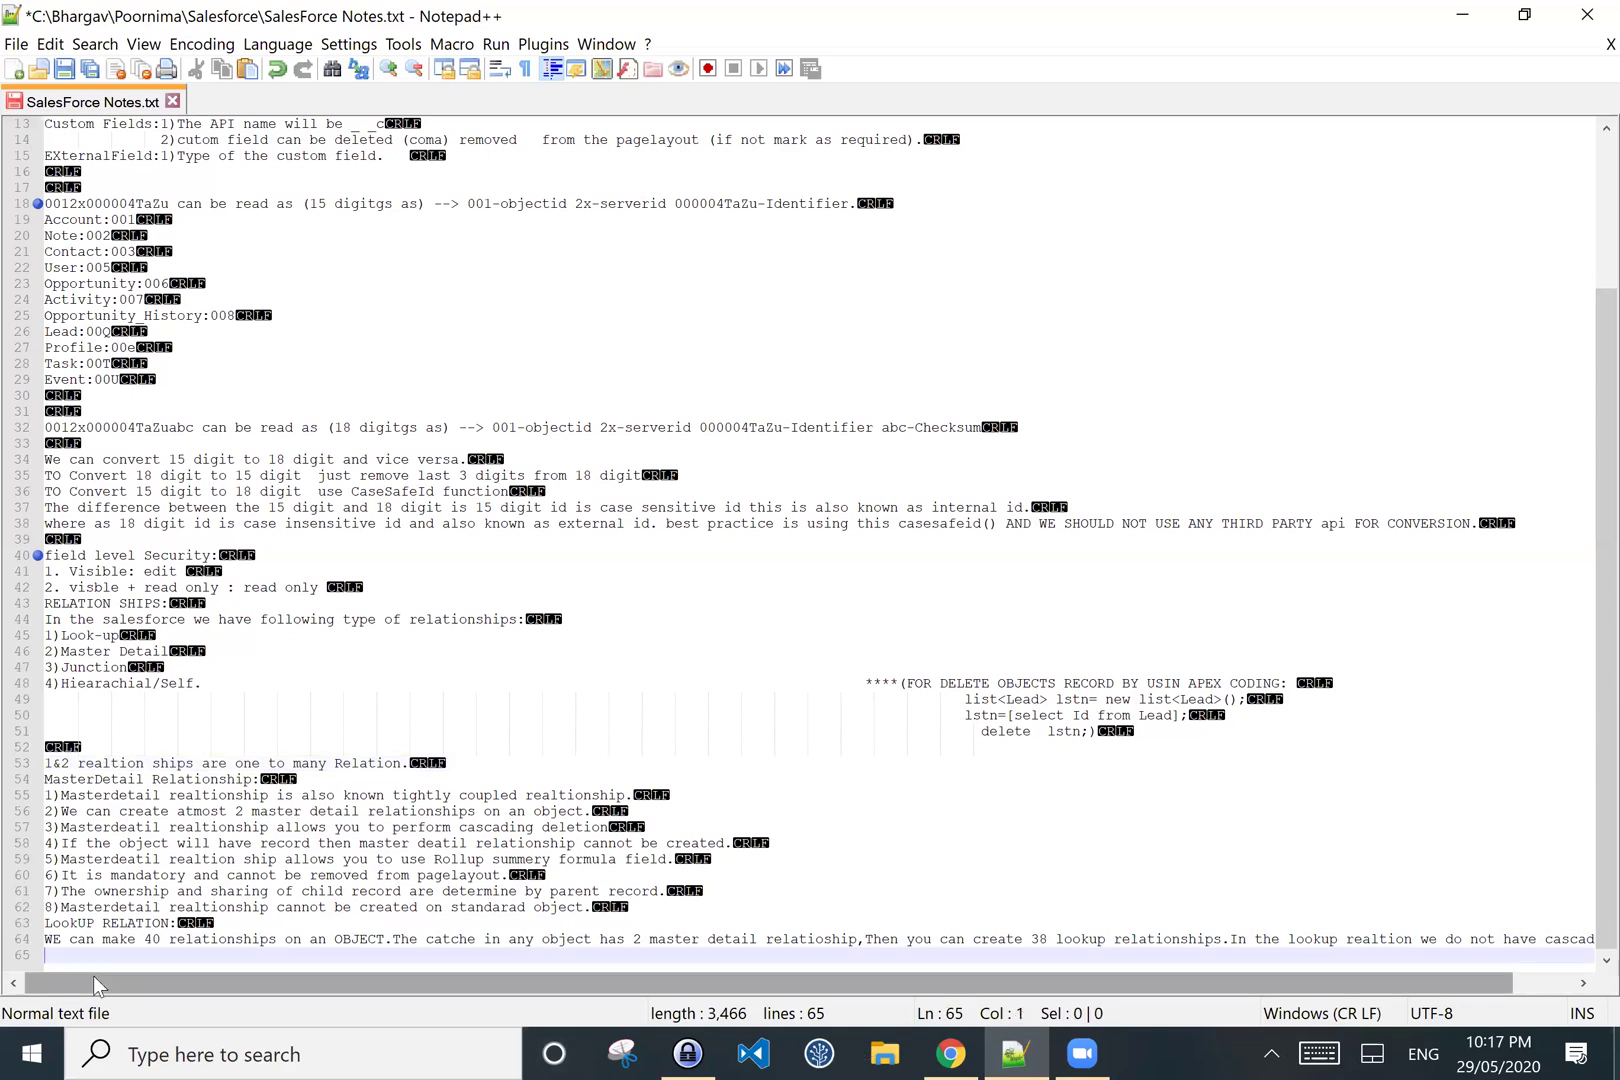
type("Lookup rea")
key("BackSpace")
type("lation")
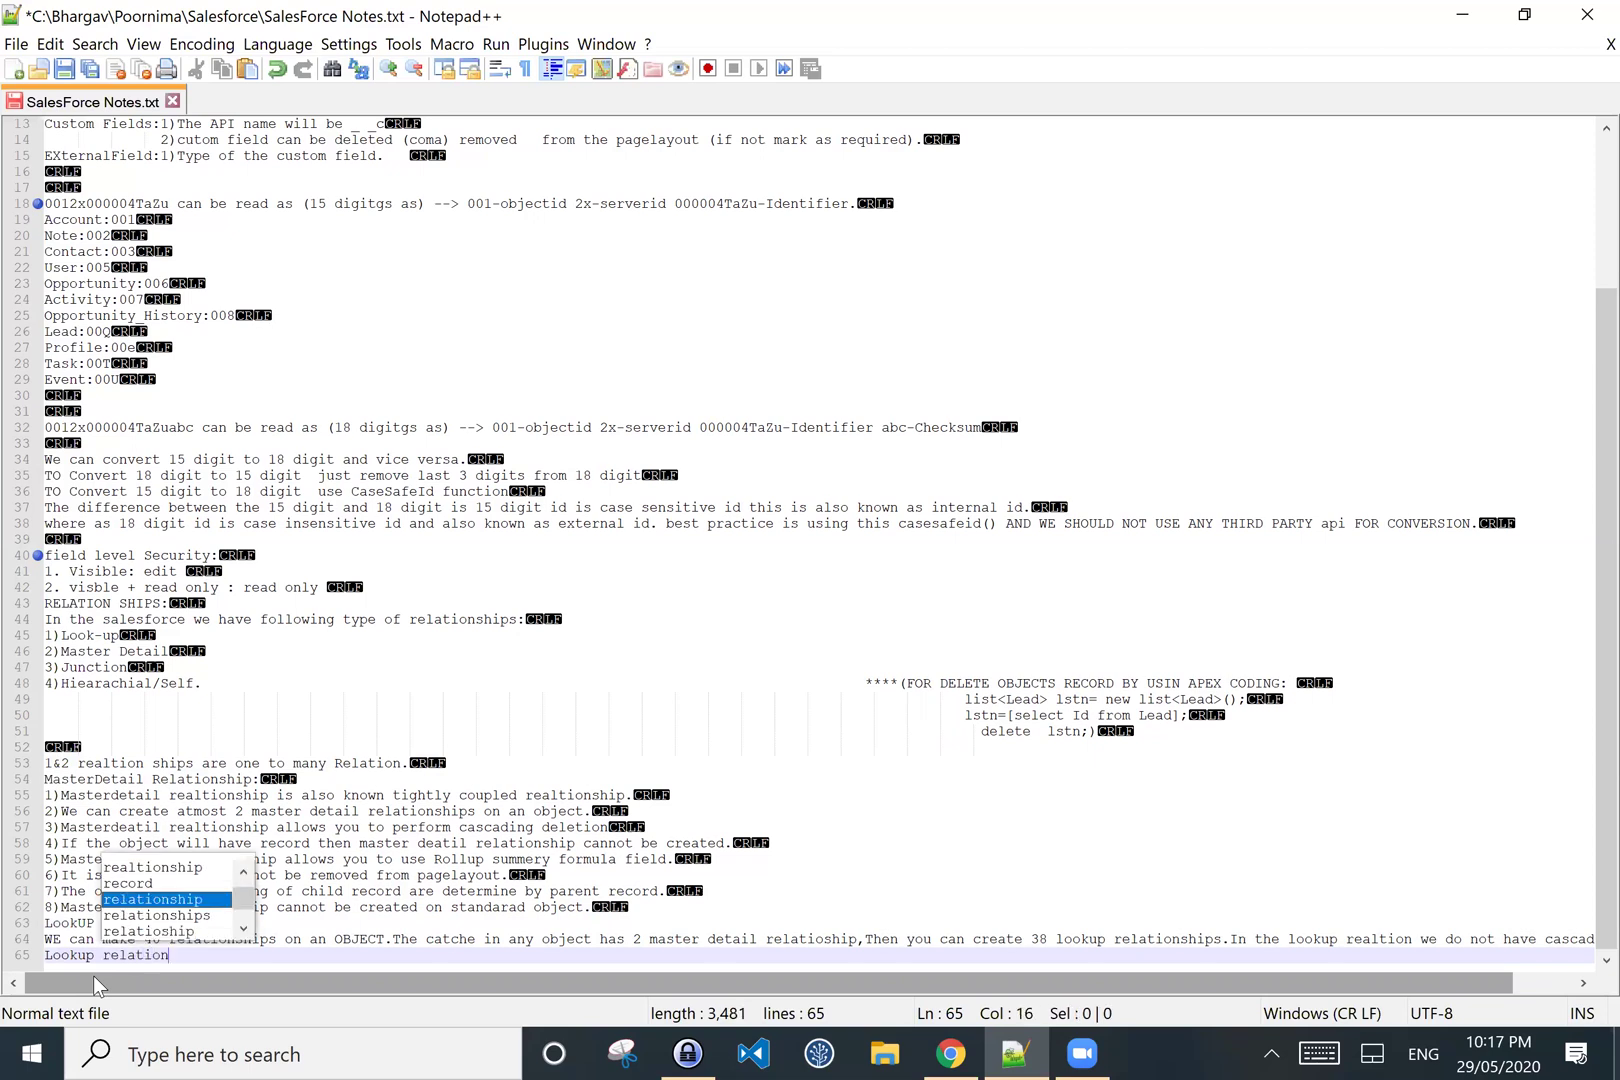
type(" is not mandatory")
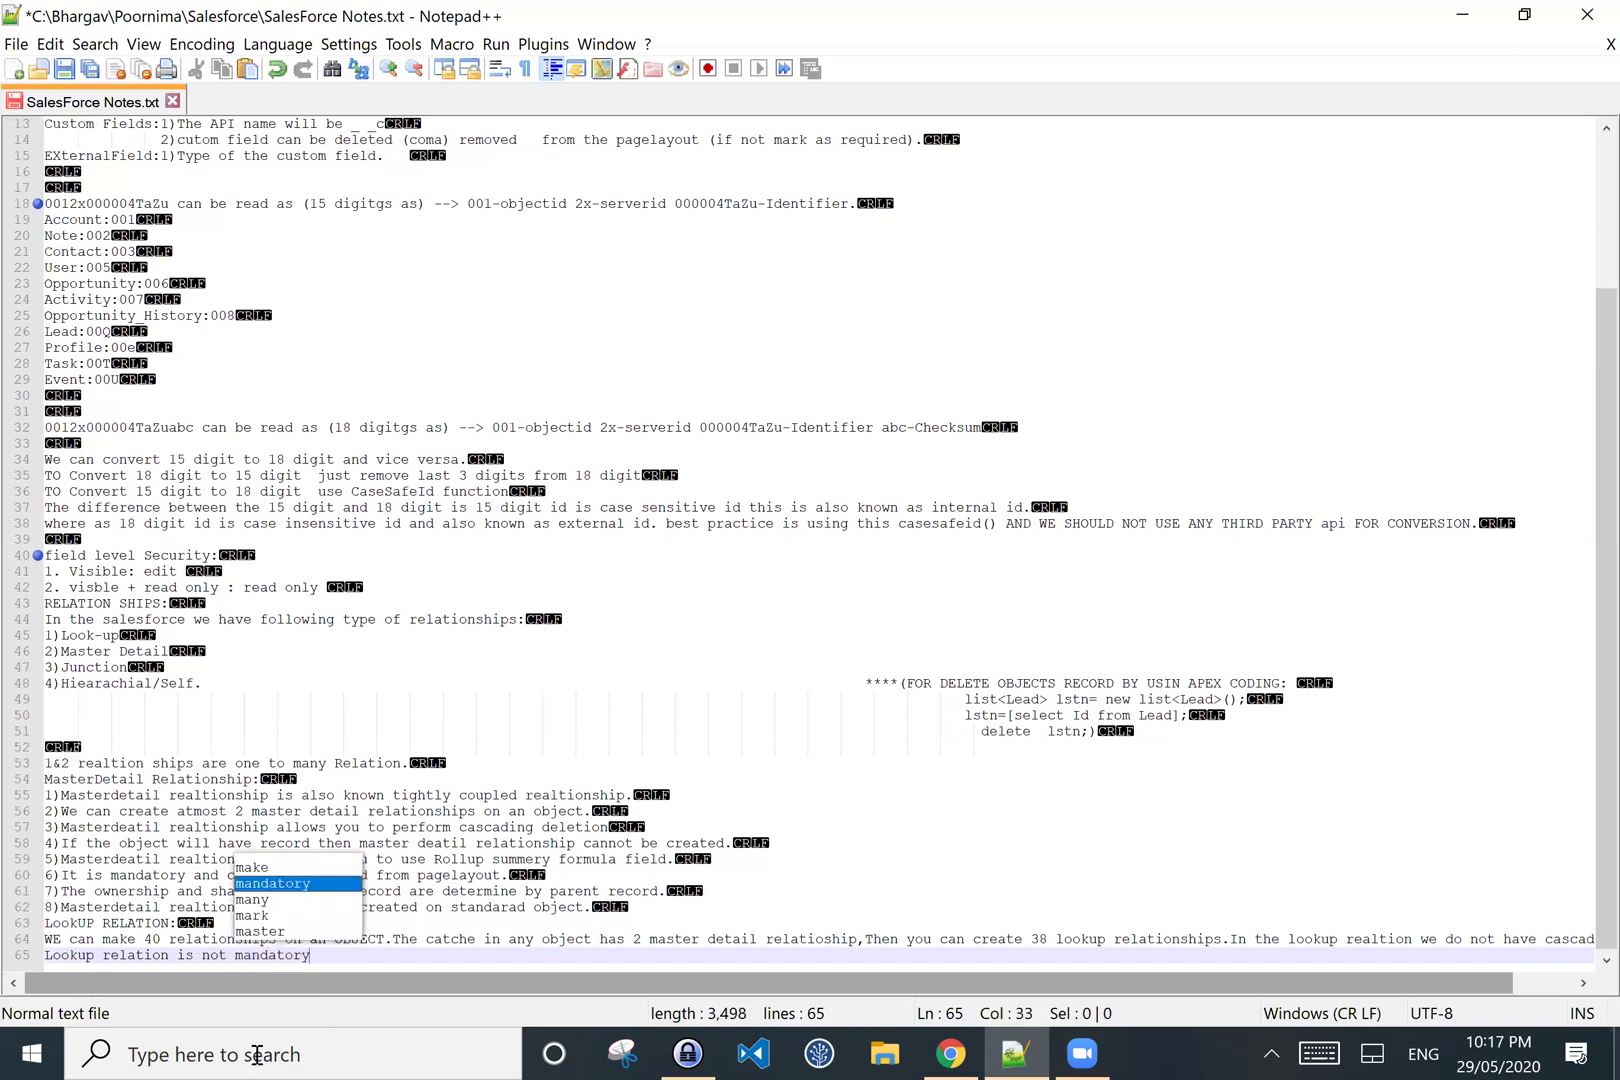
left_click(340, 957)
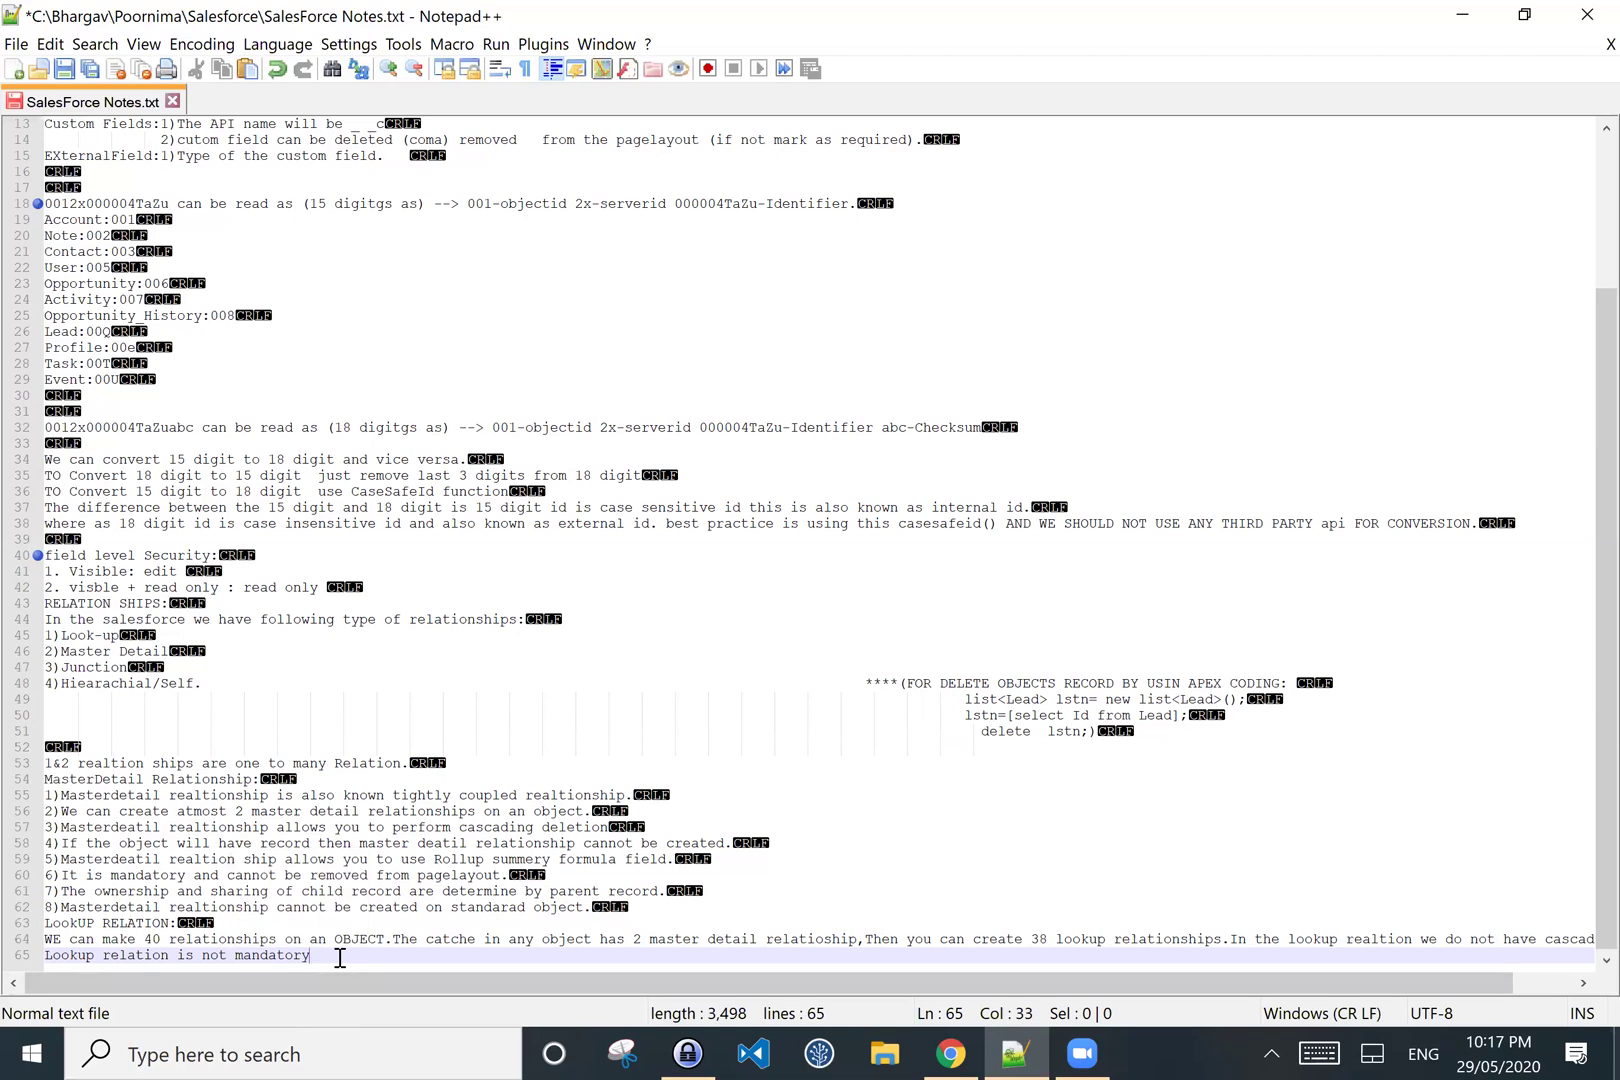
type("ca")
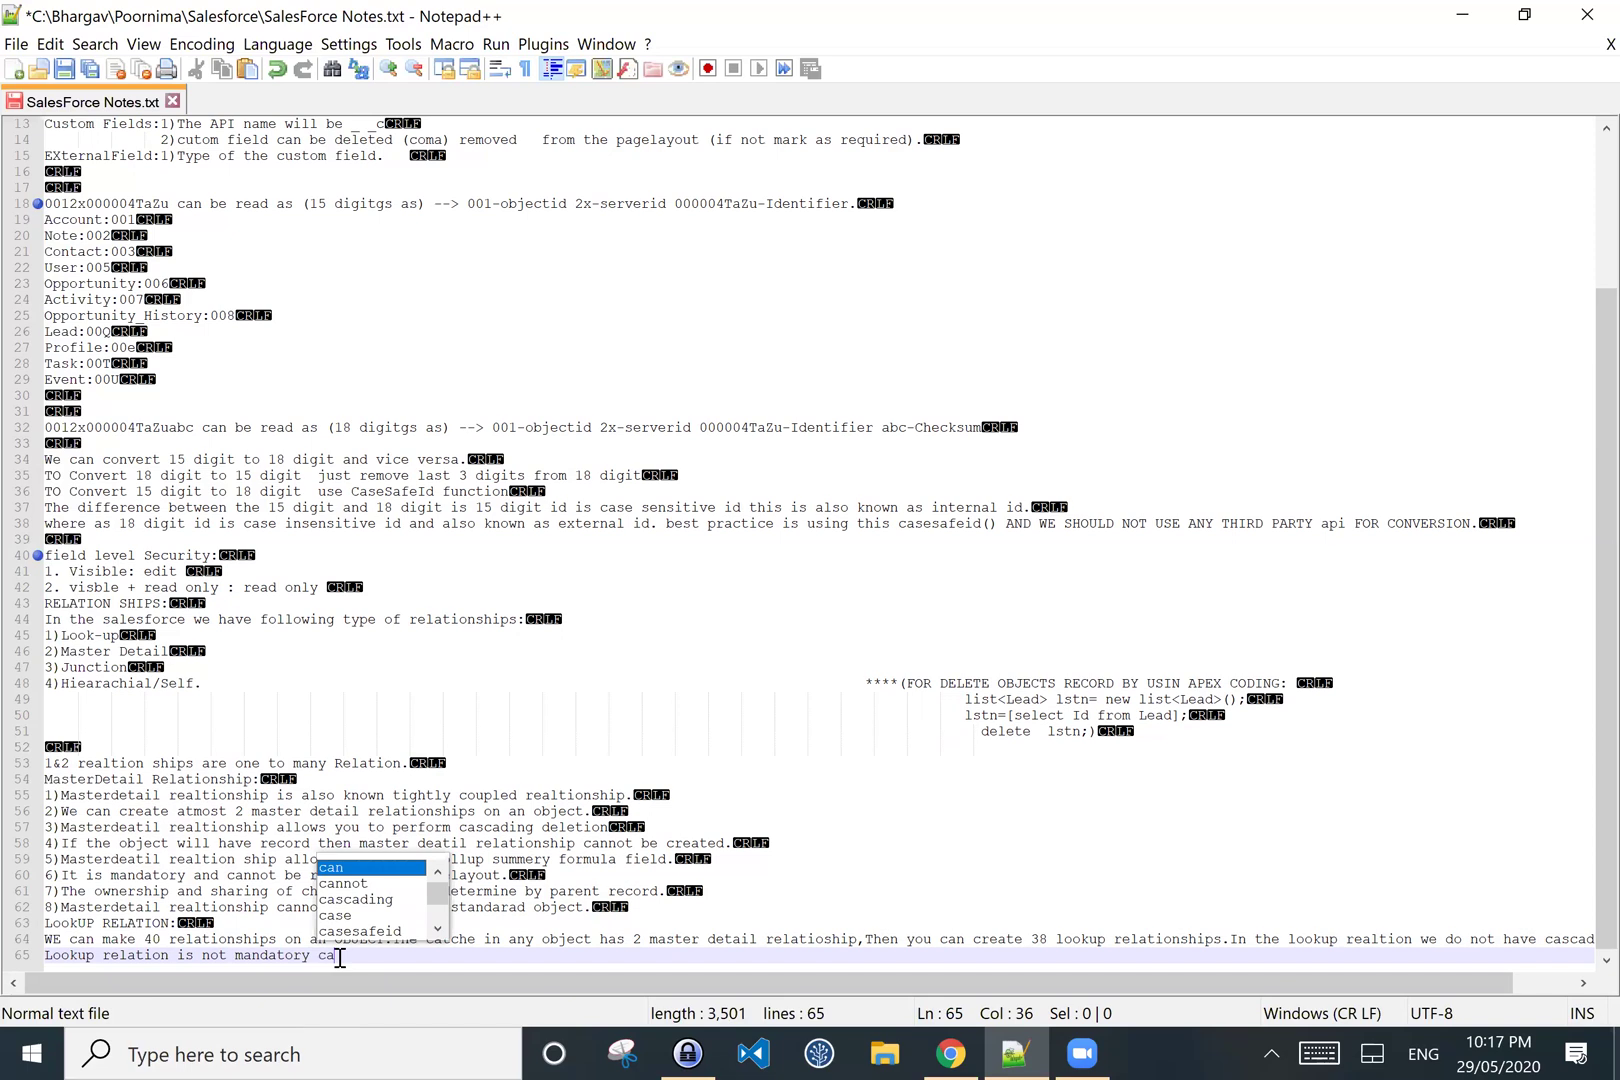
type("n be remov")
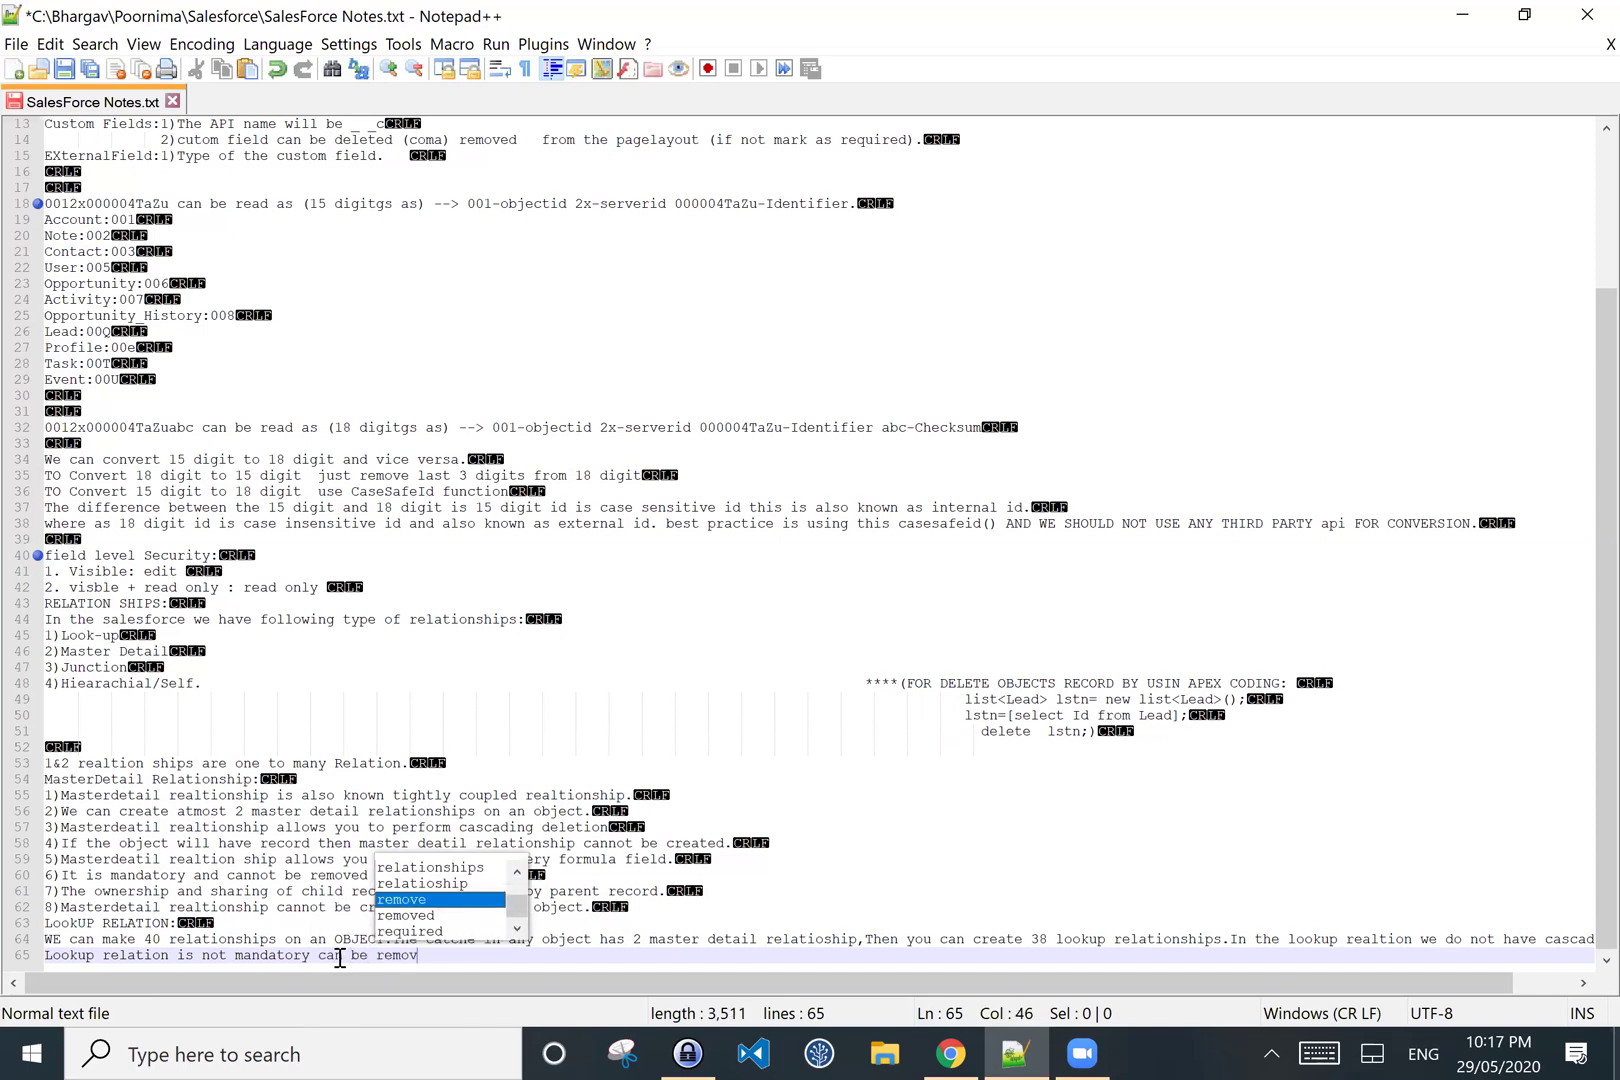
type("e from pa")
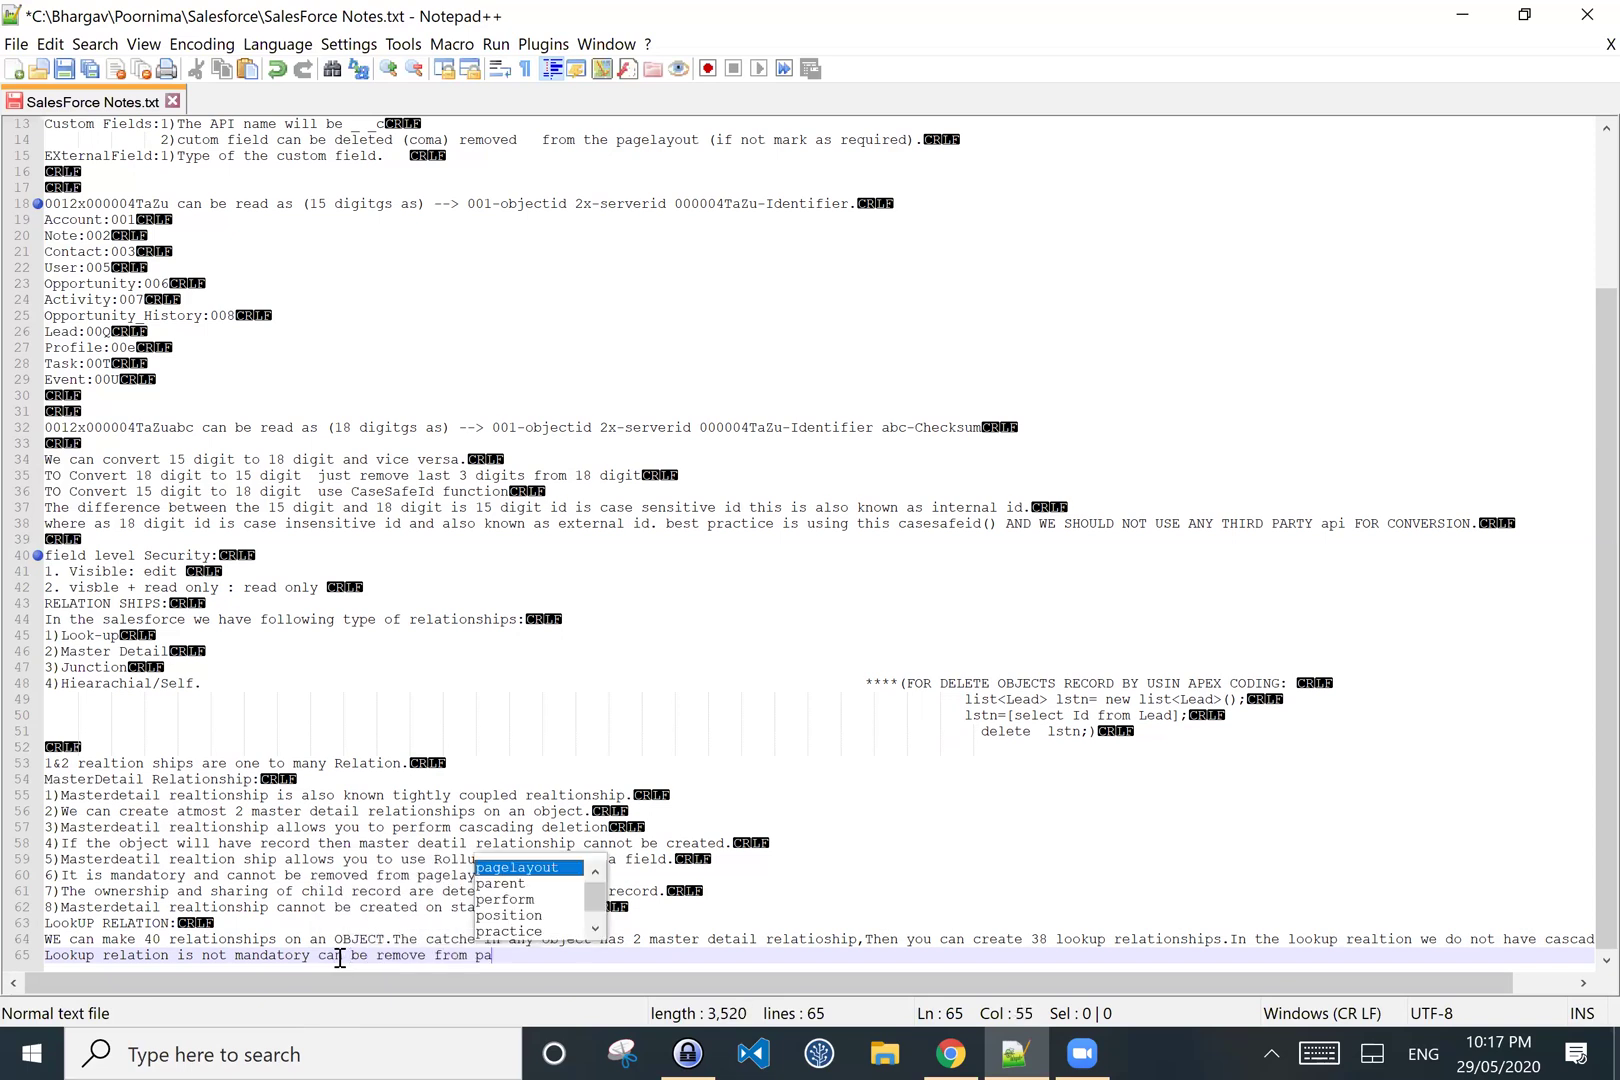
type("gelayout.")
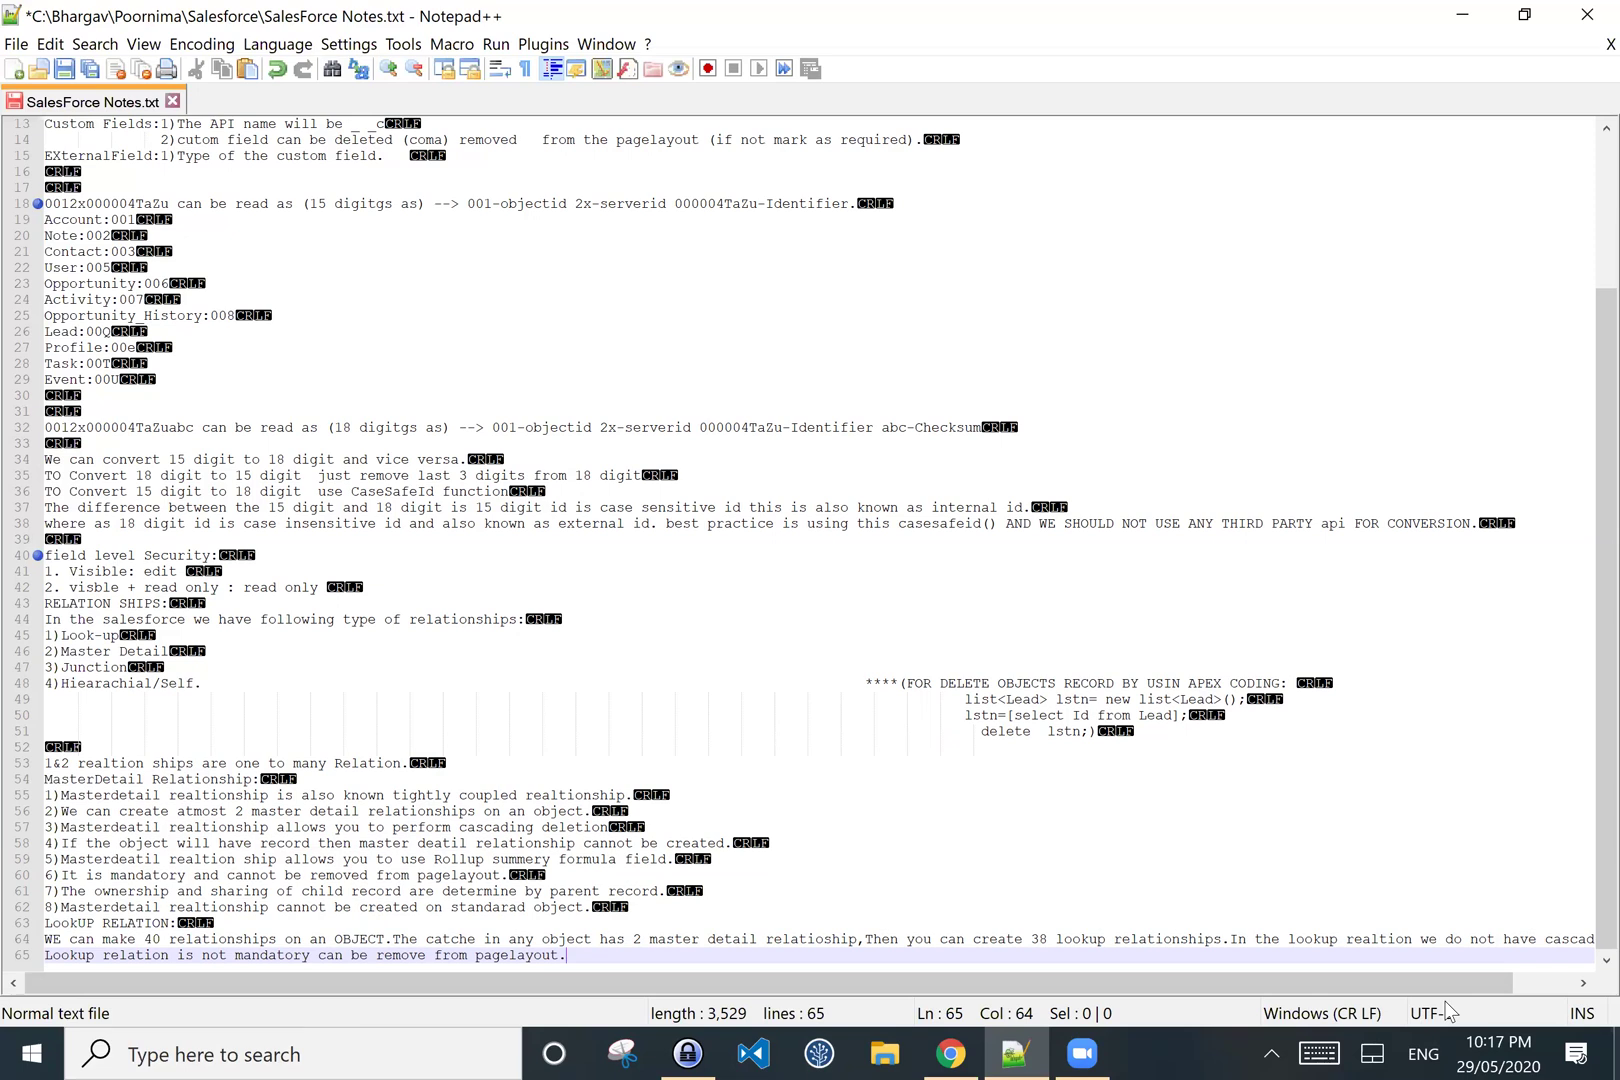
- Break the long lookup note onto a new line before "we do not have cascading" and end that line with a period
left_click(1420, 938)
key("Return")
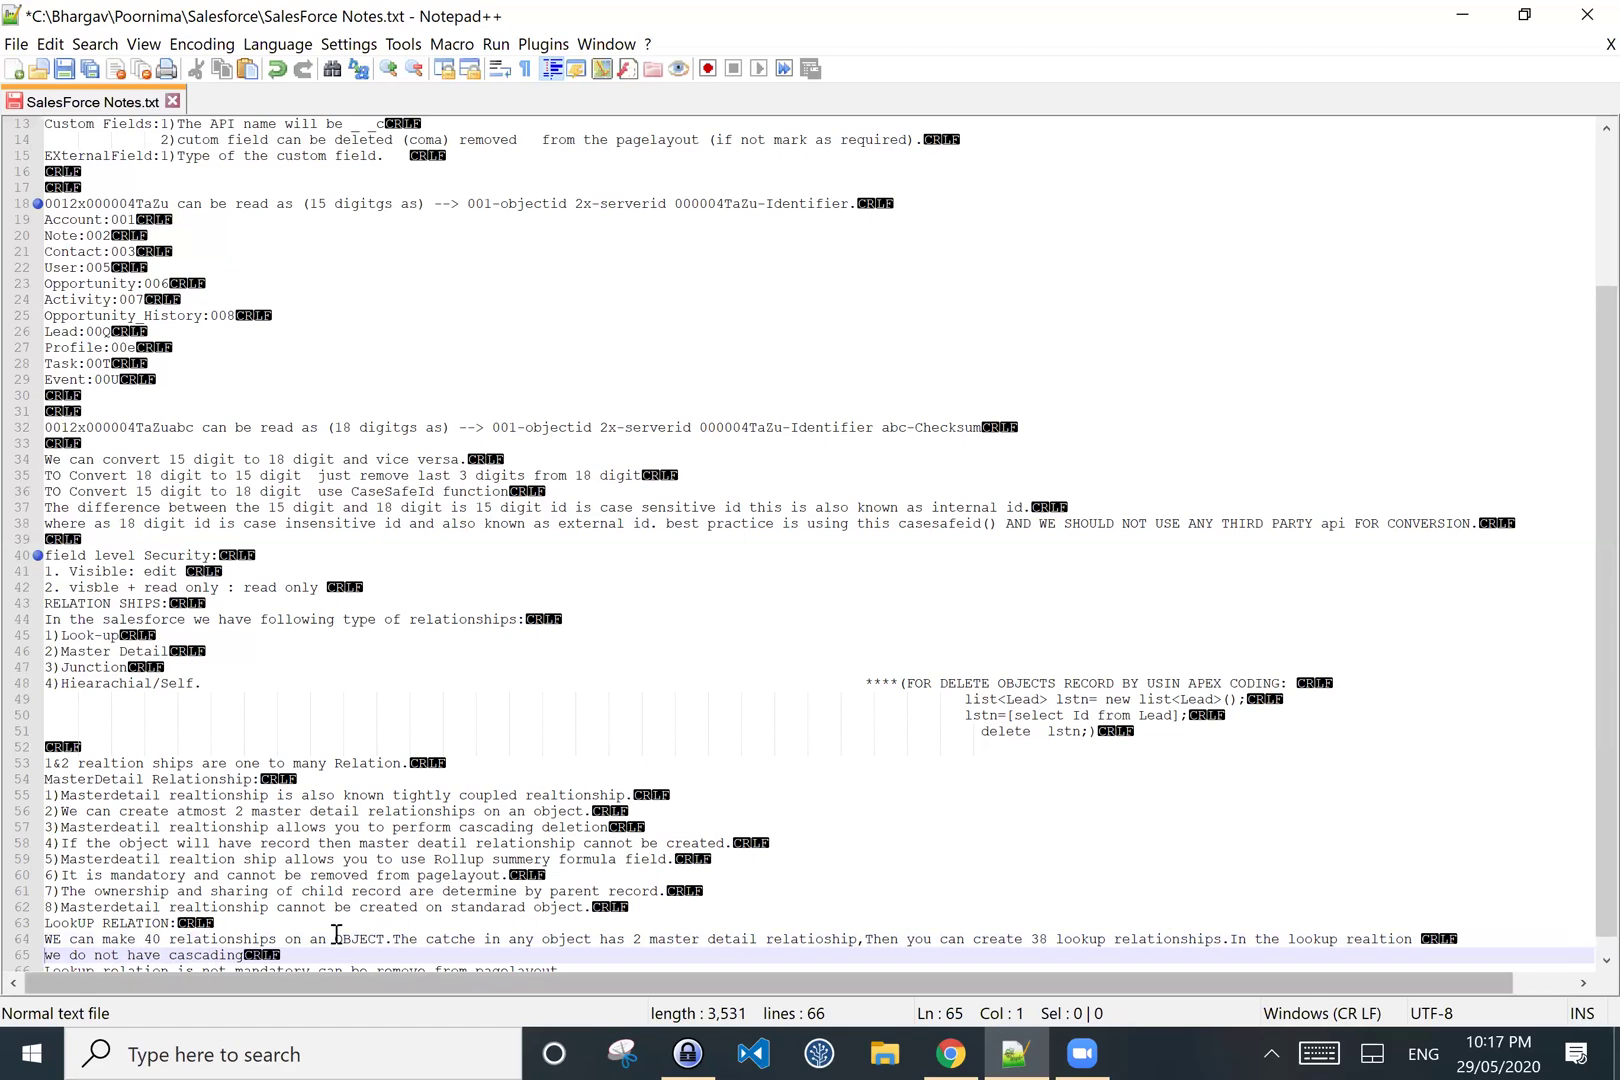
scroll(1580, 730, "down", 1)
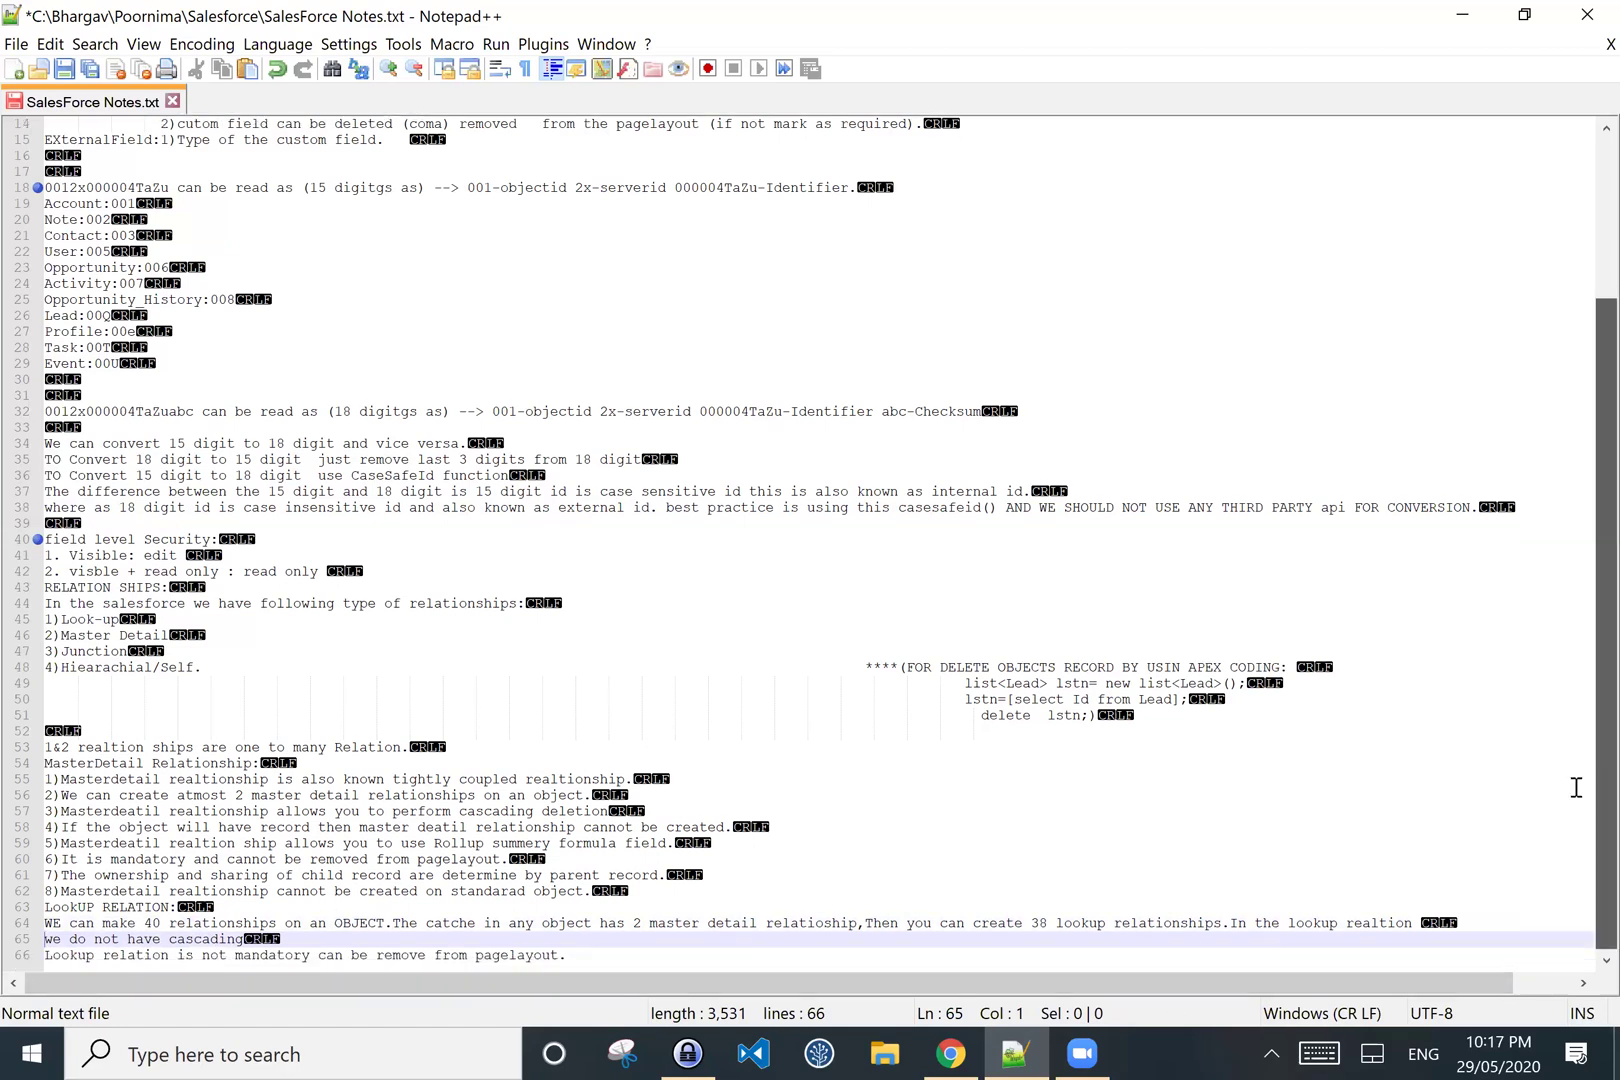
left_click(245, 940)
type(".")
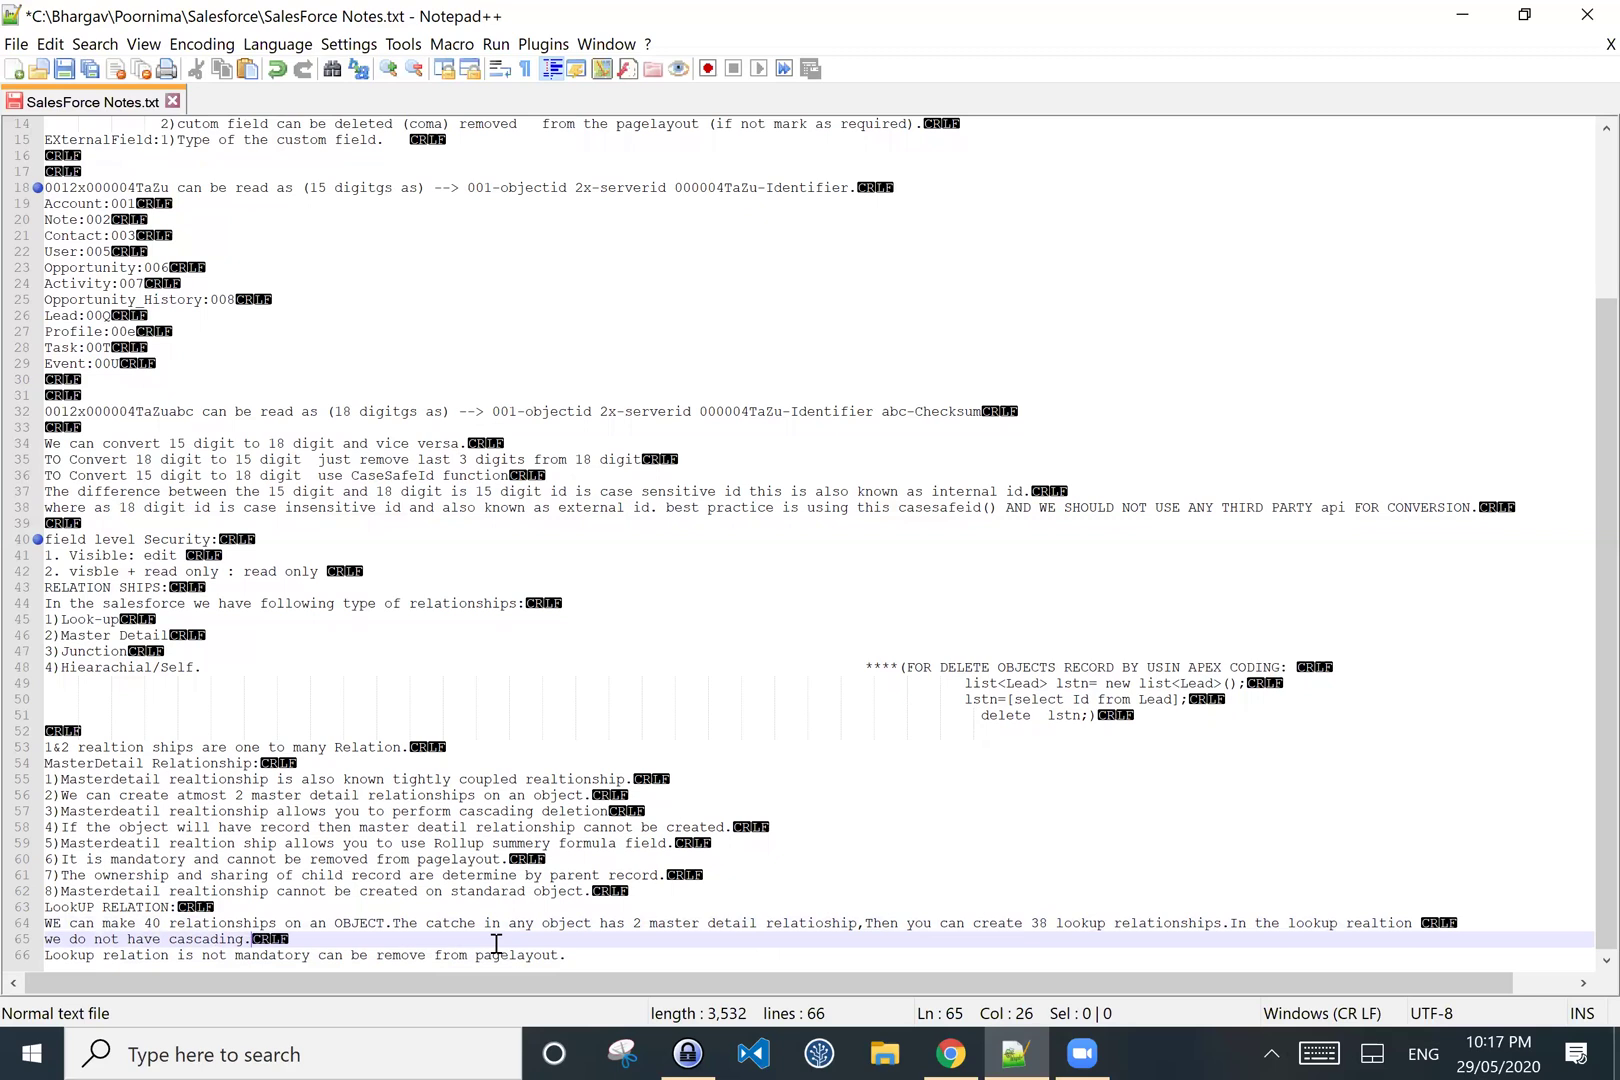
- Add an empty line after the last note, append a hyphen to "In the lookup realtion" and insert a blank line below it
left_click(568, 955)
key("Return")
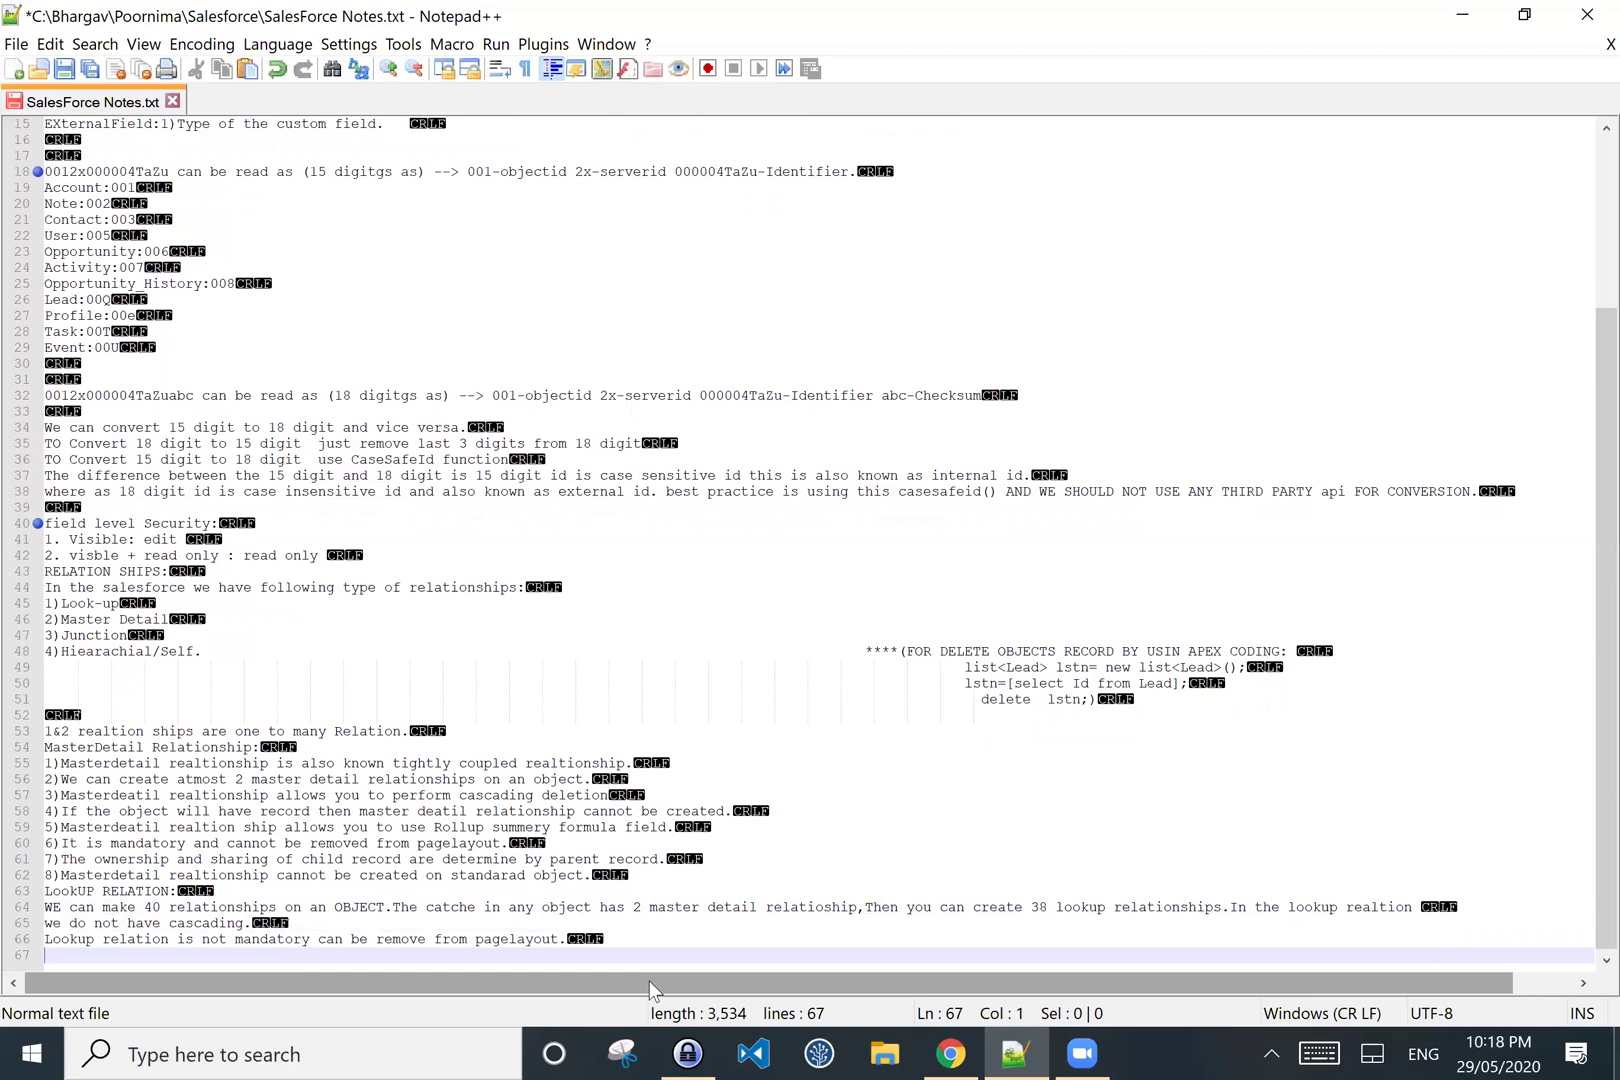
left_click(1417, 908)
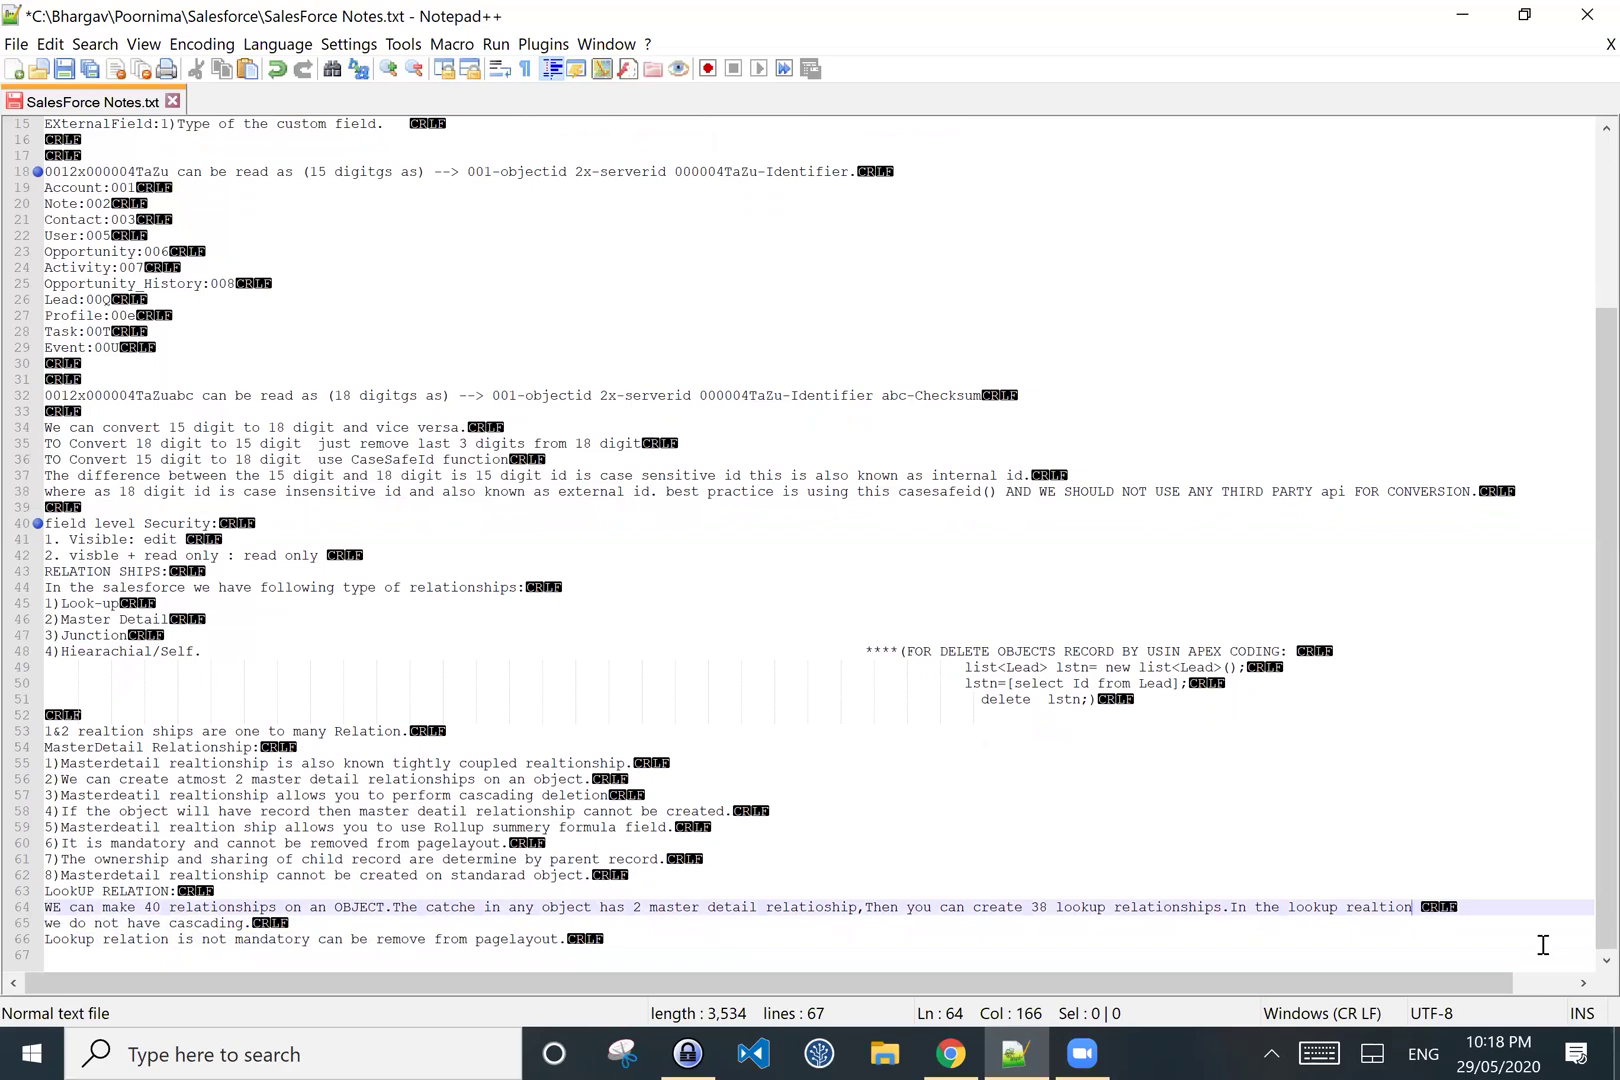
type("-")
key("Return")
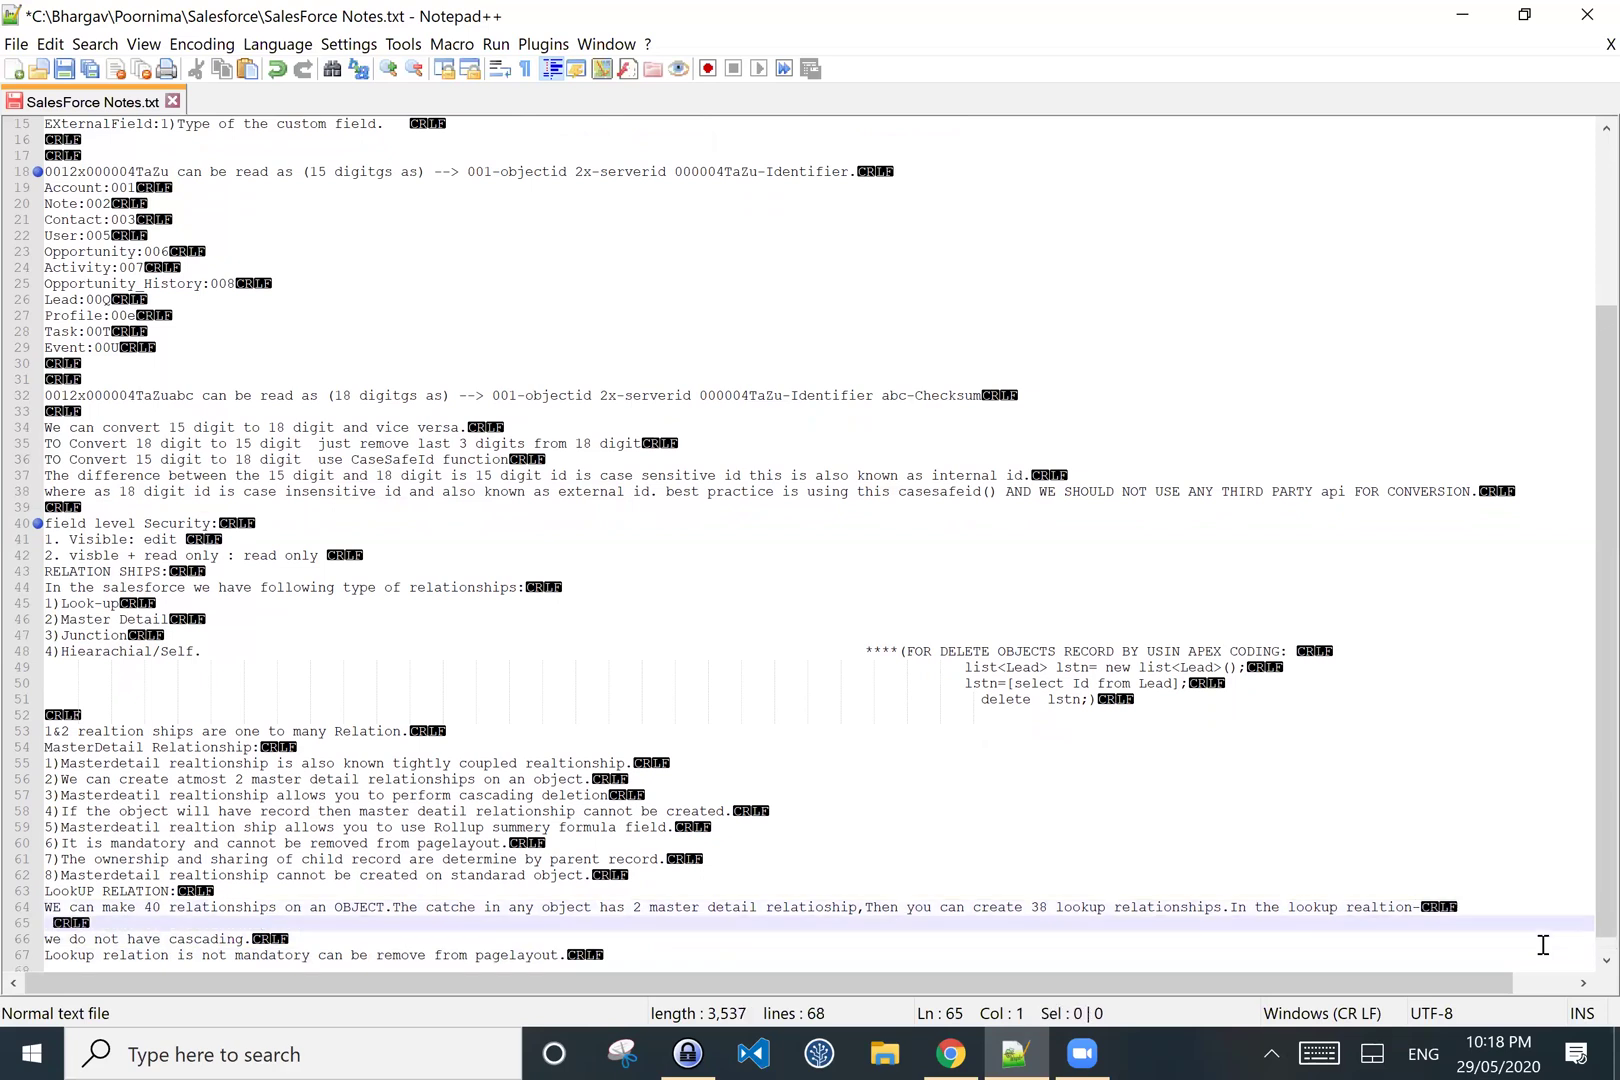
key("Delete")
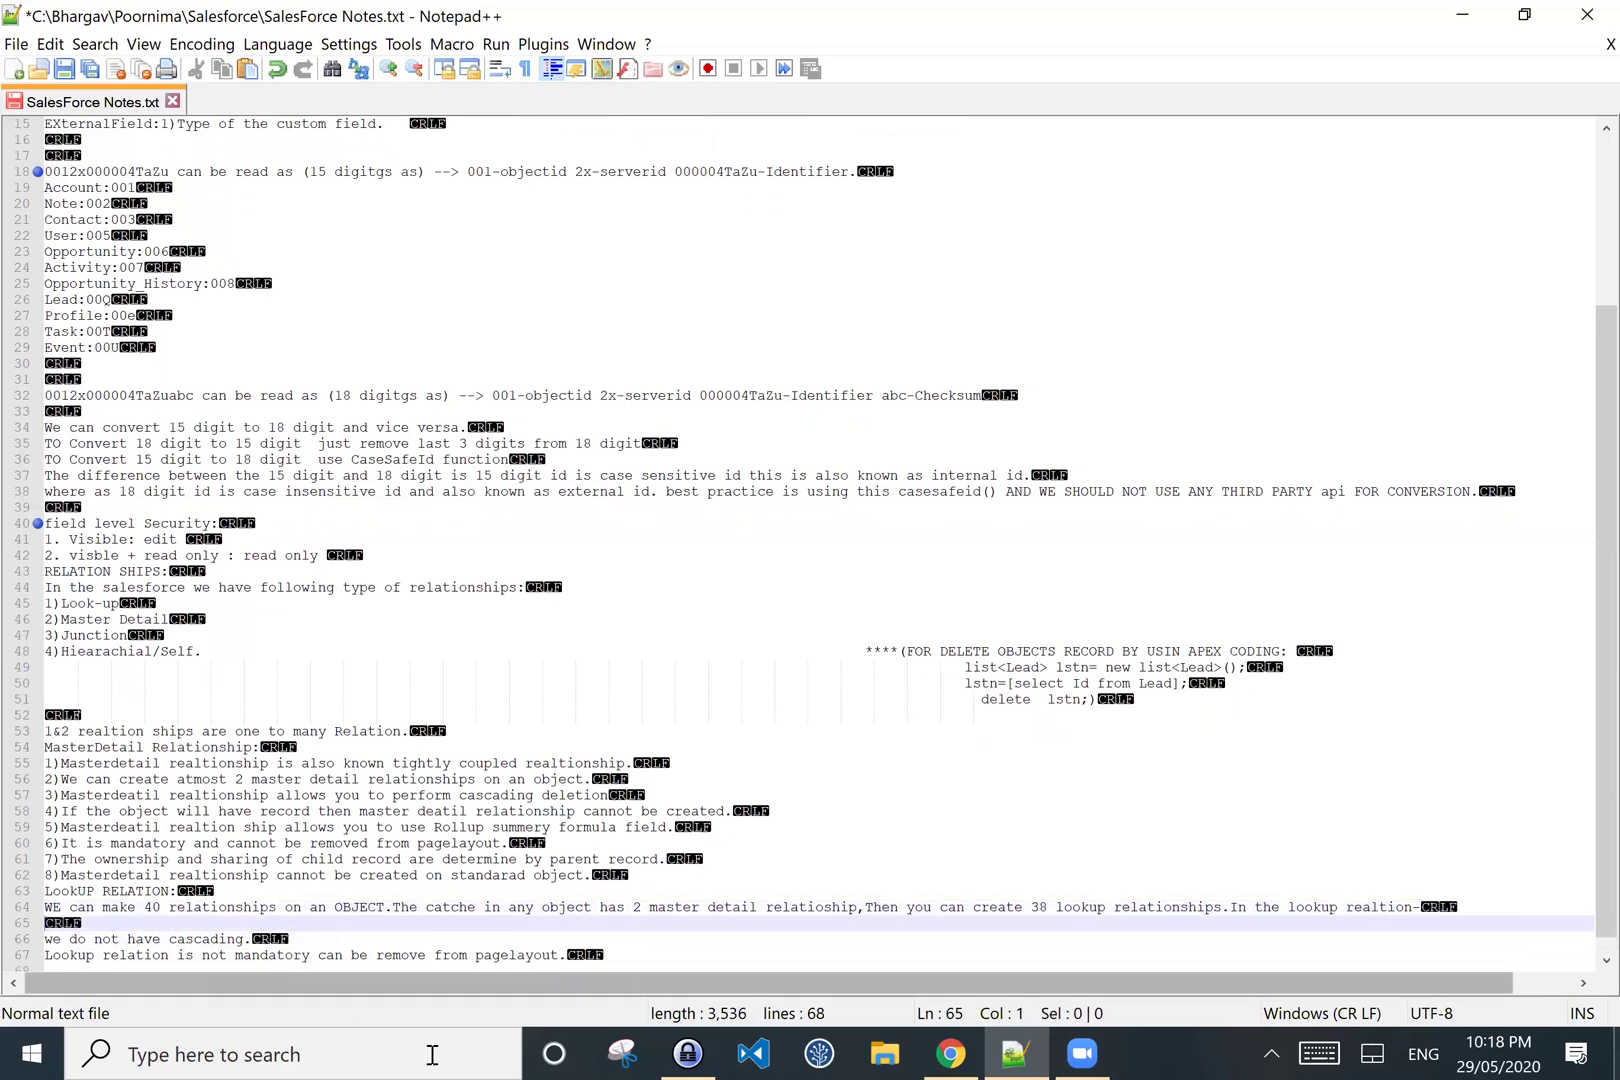
- Append "If we have any existing" after "can be remove from pagelayout." in the last lookup note
left_click(558, 955)
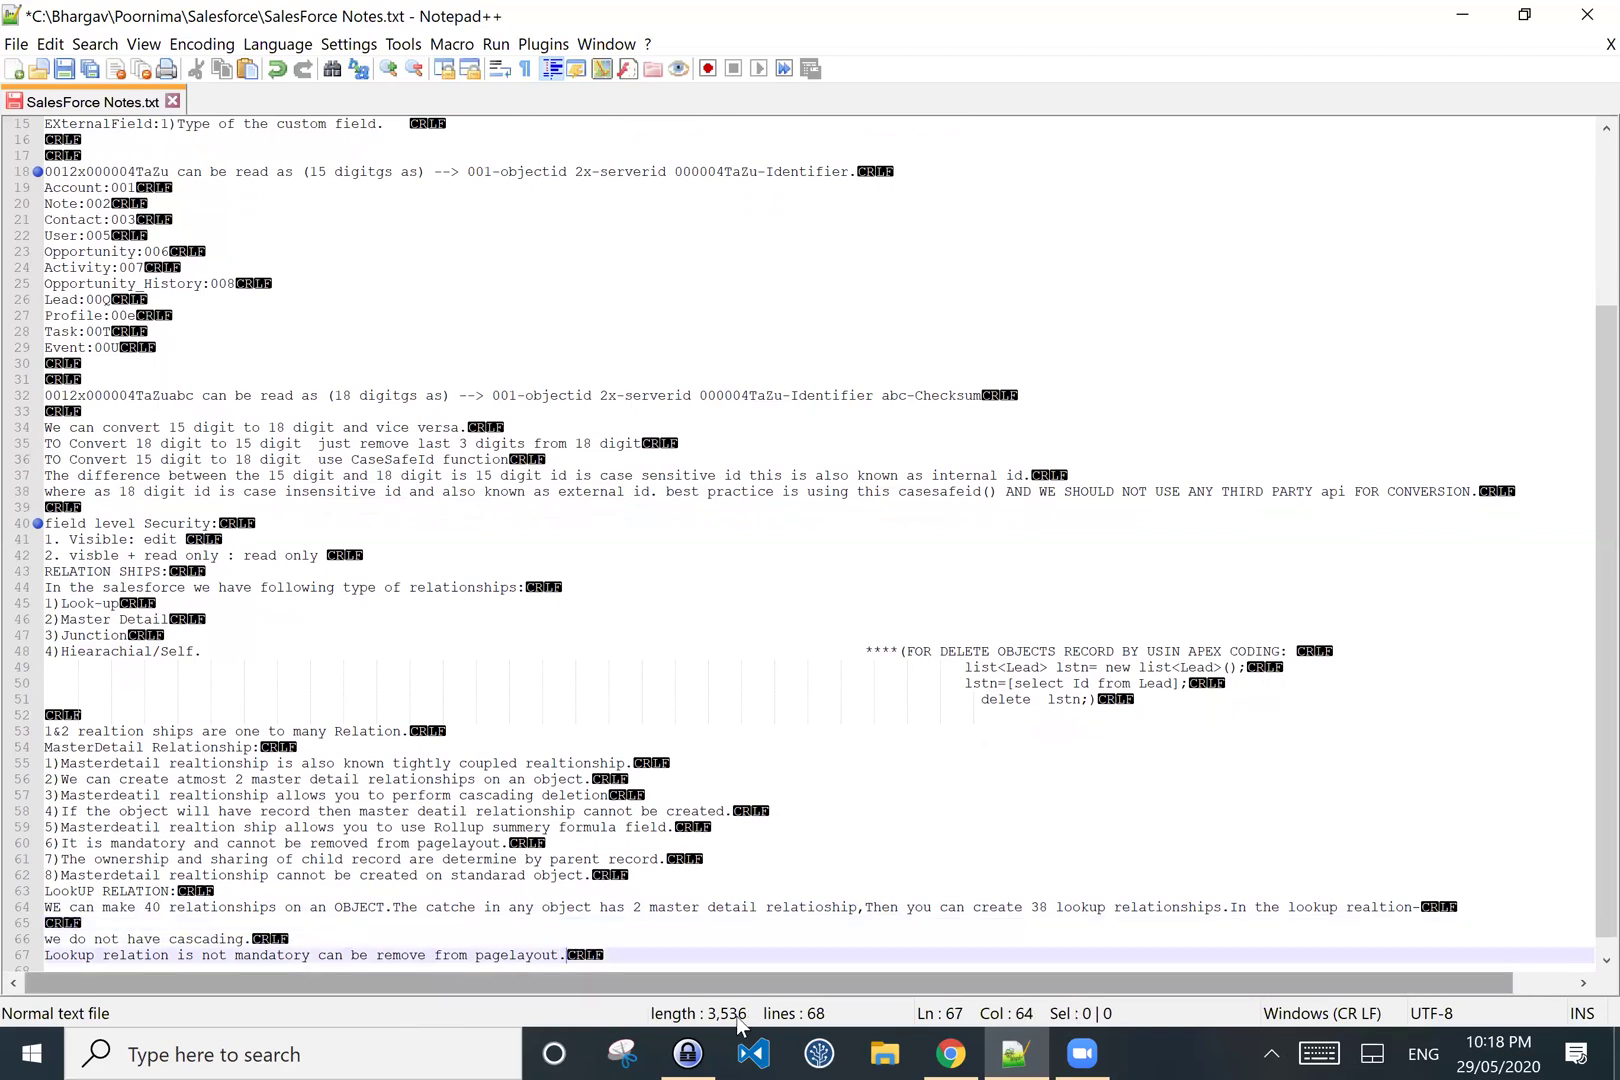
type("I we hav")
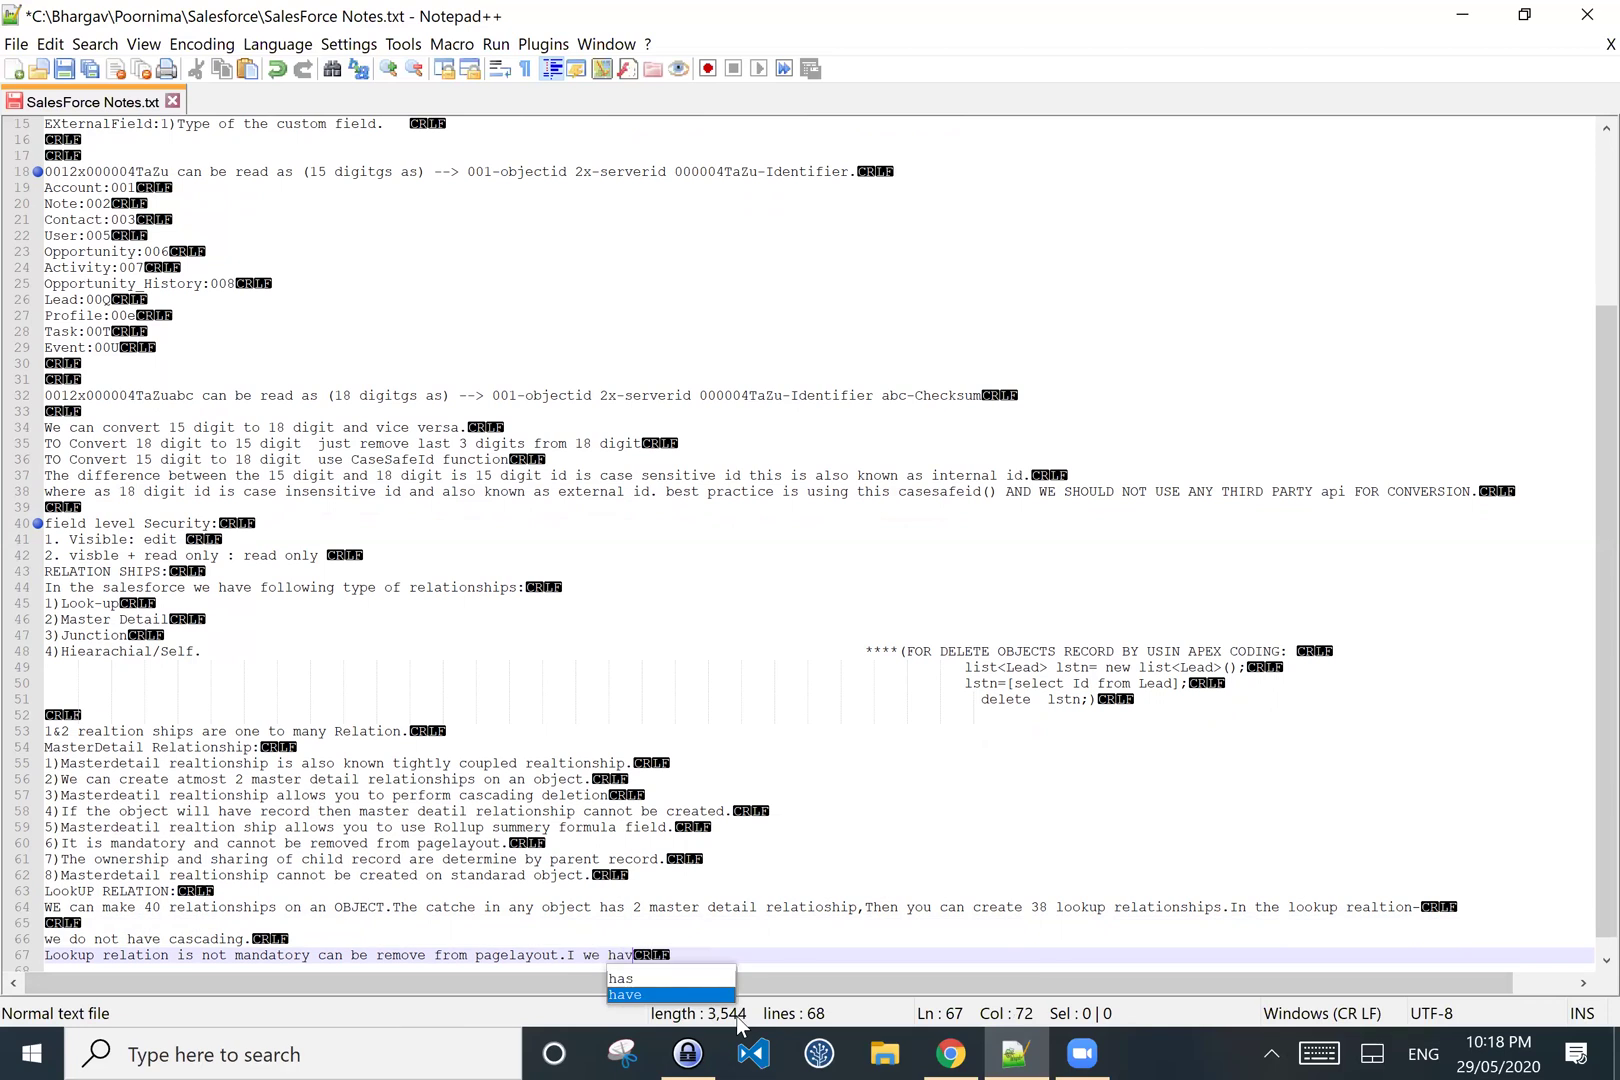
type("e")
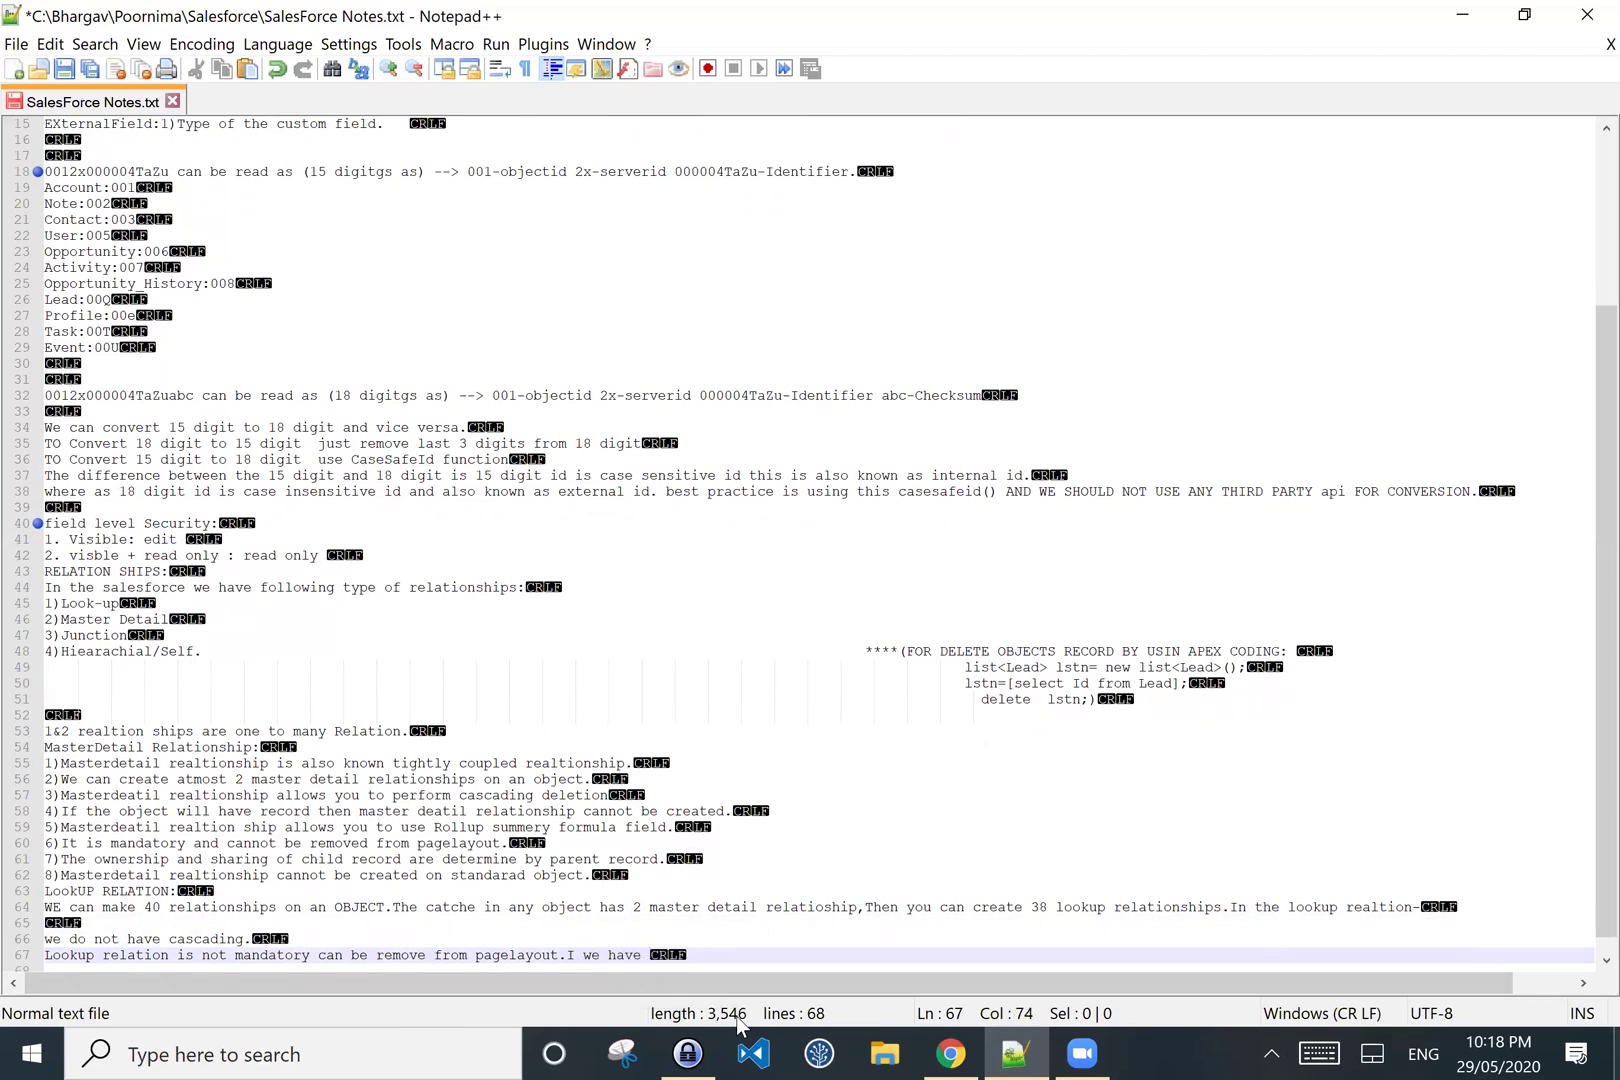
left_click(595, 944)
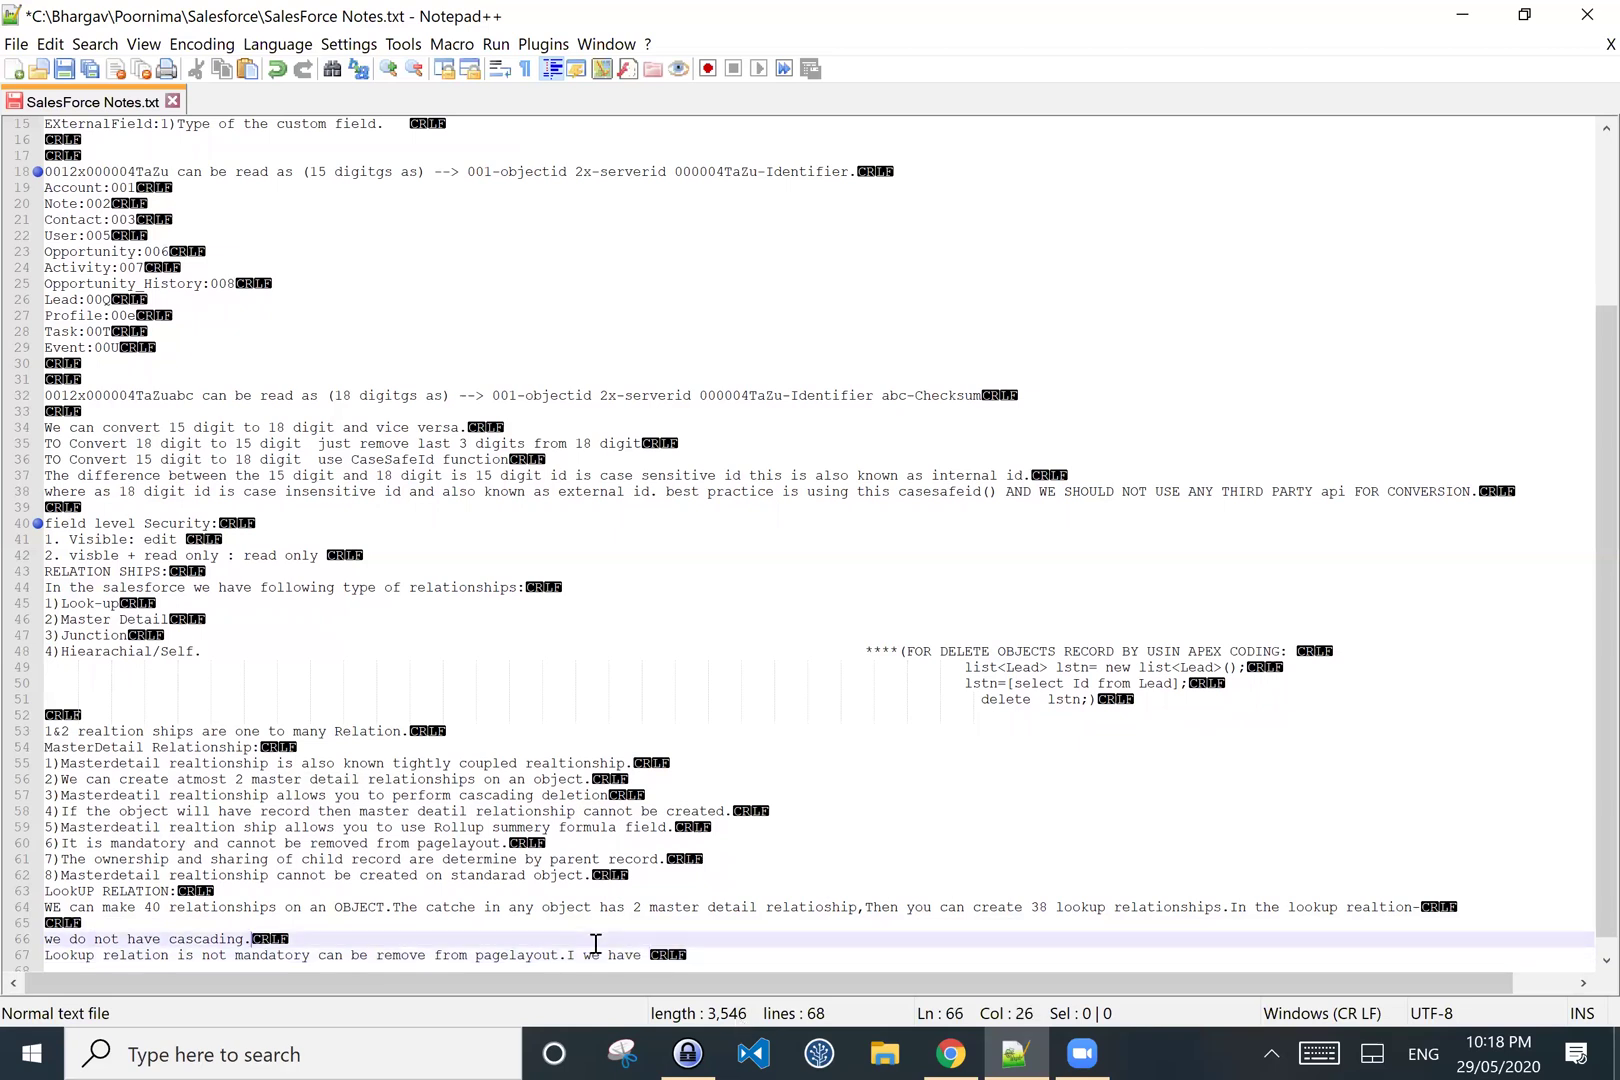
left_click(576, 955)
type("s")
left_click(650, 955)
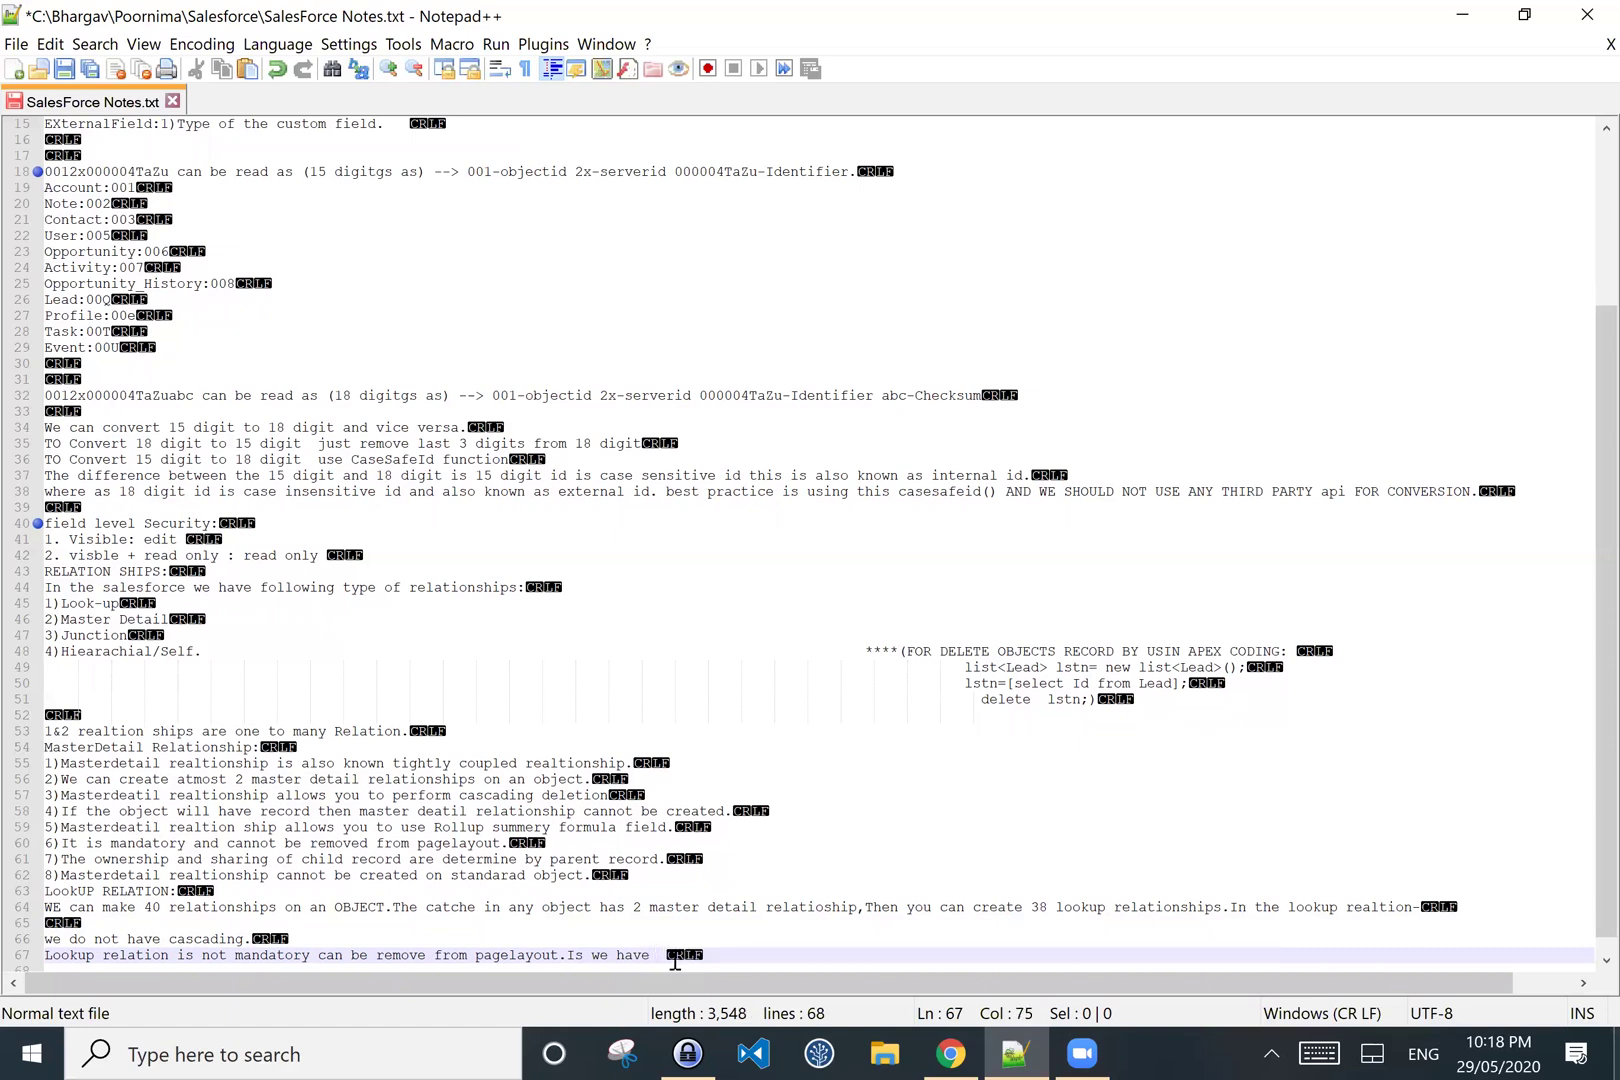
type("any exi")
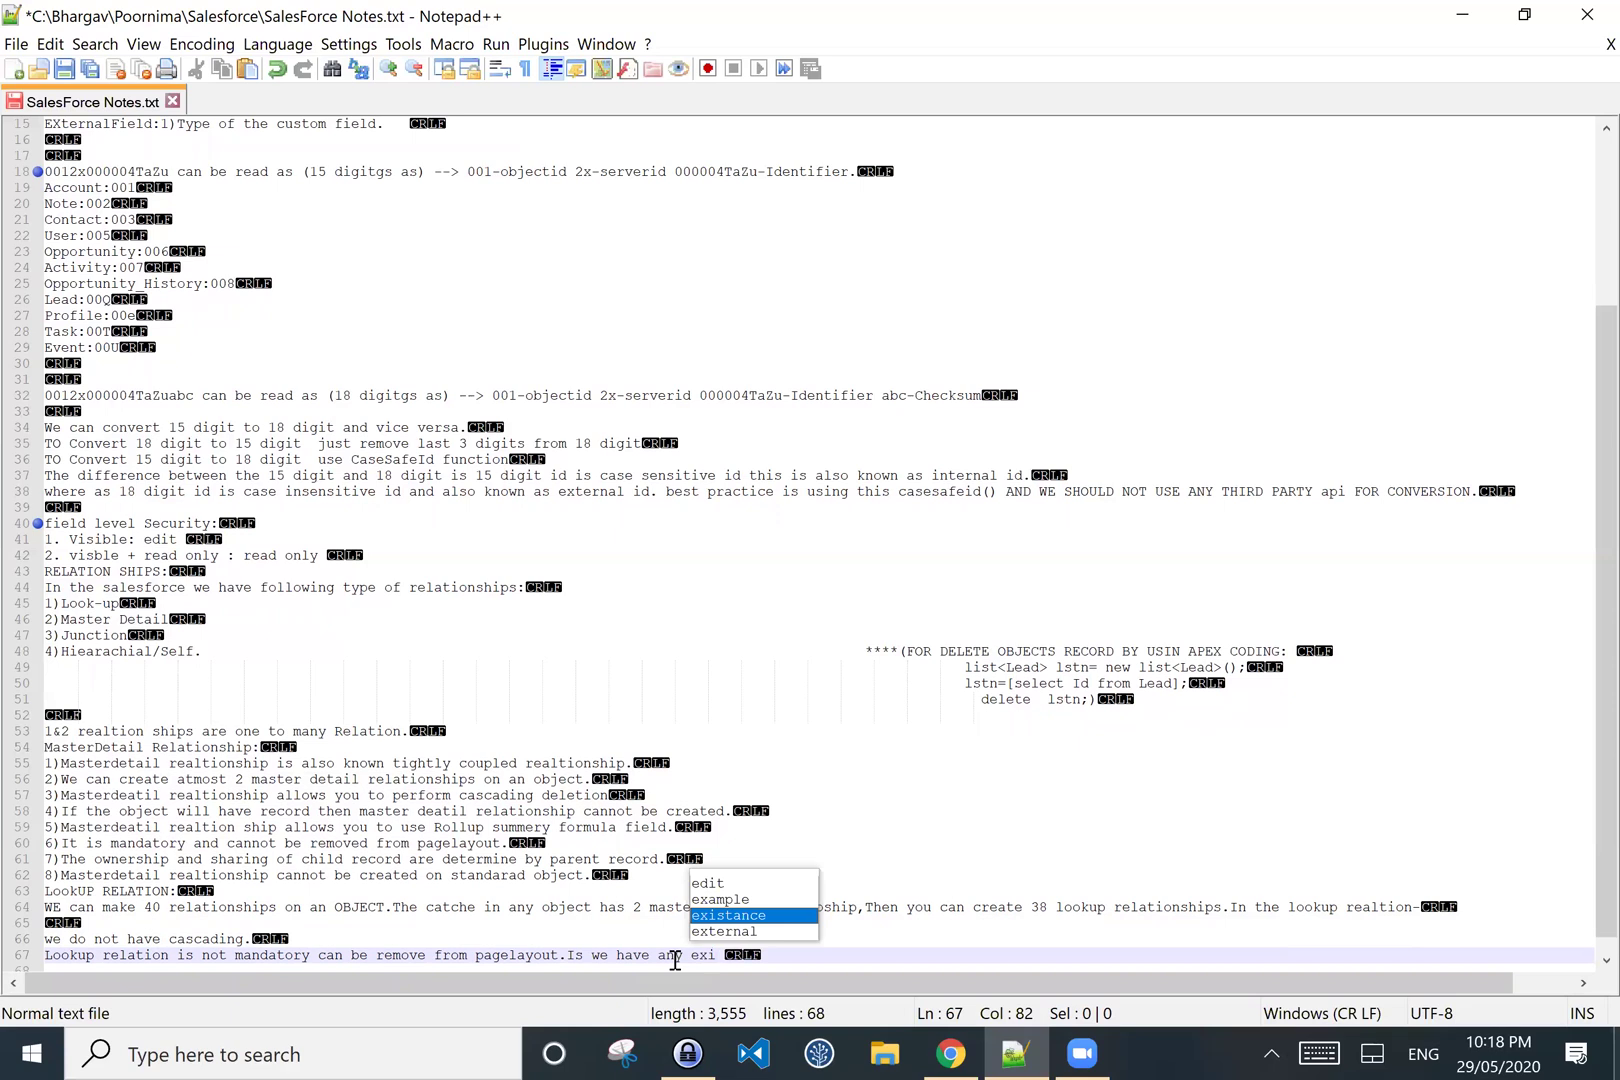
left_click(584, 955)
key("BackSpace")
type("f")
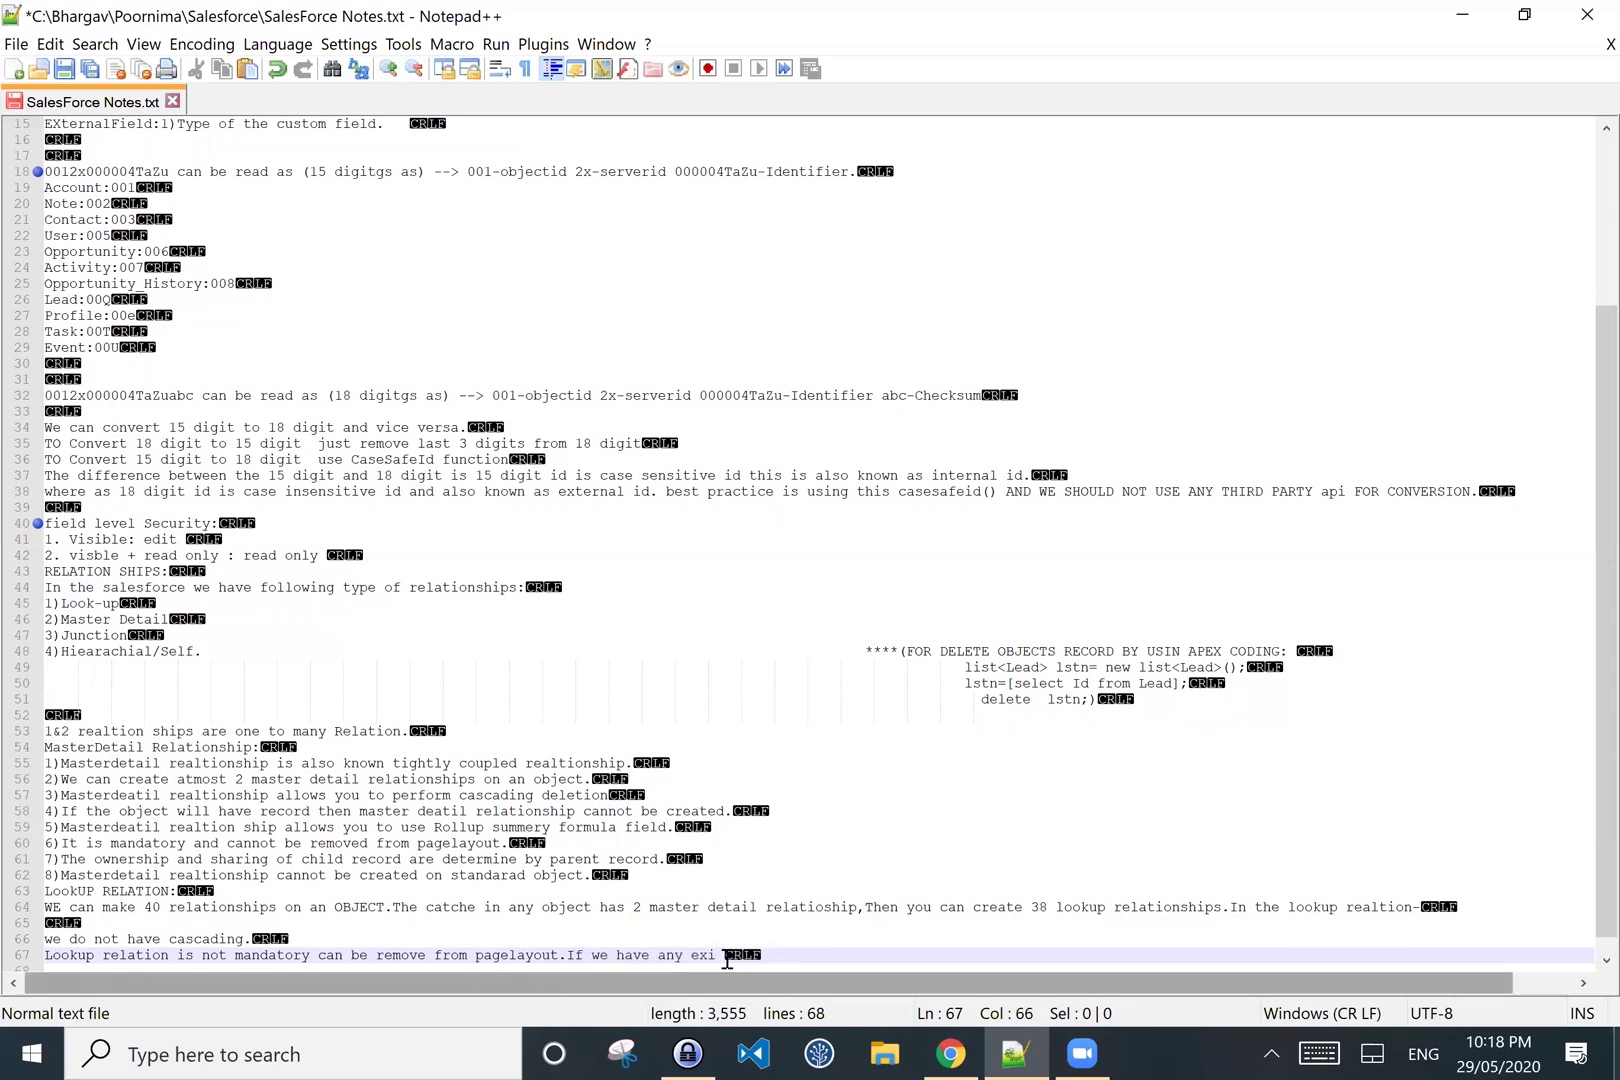
left_click(716, 955)
type("st")
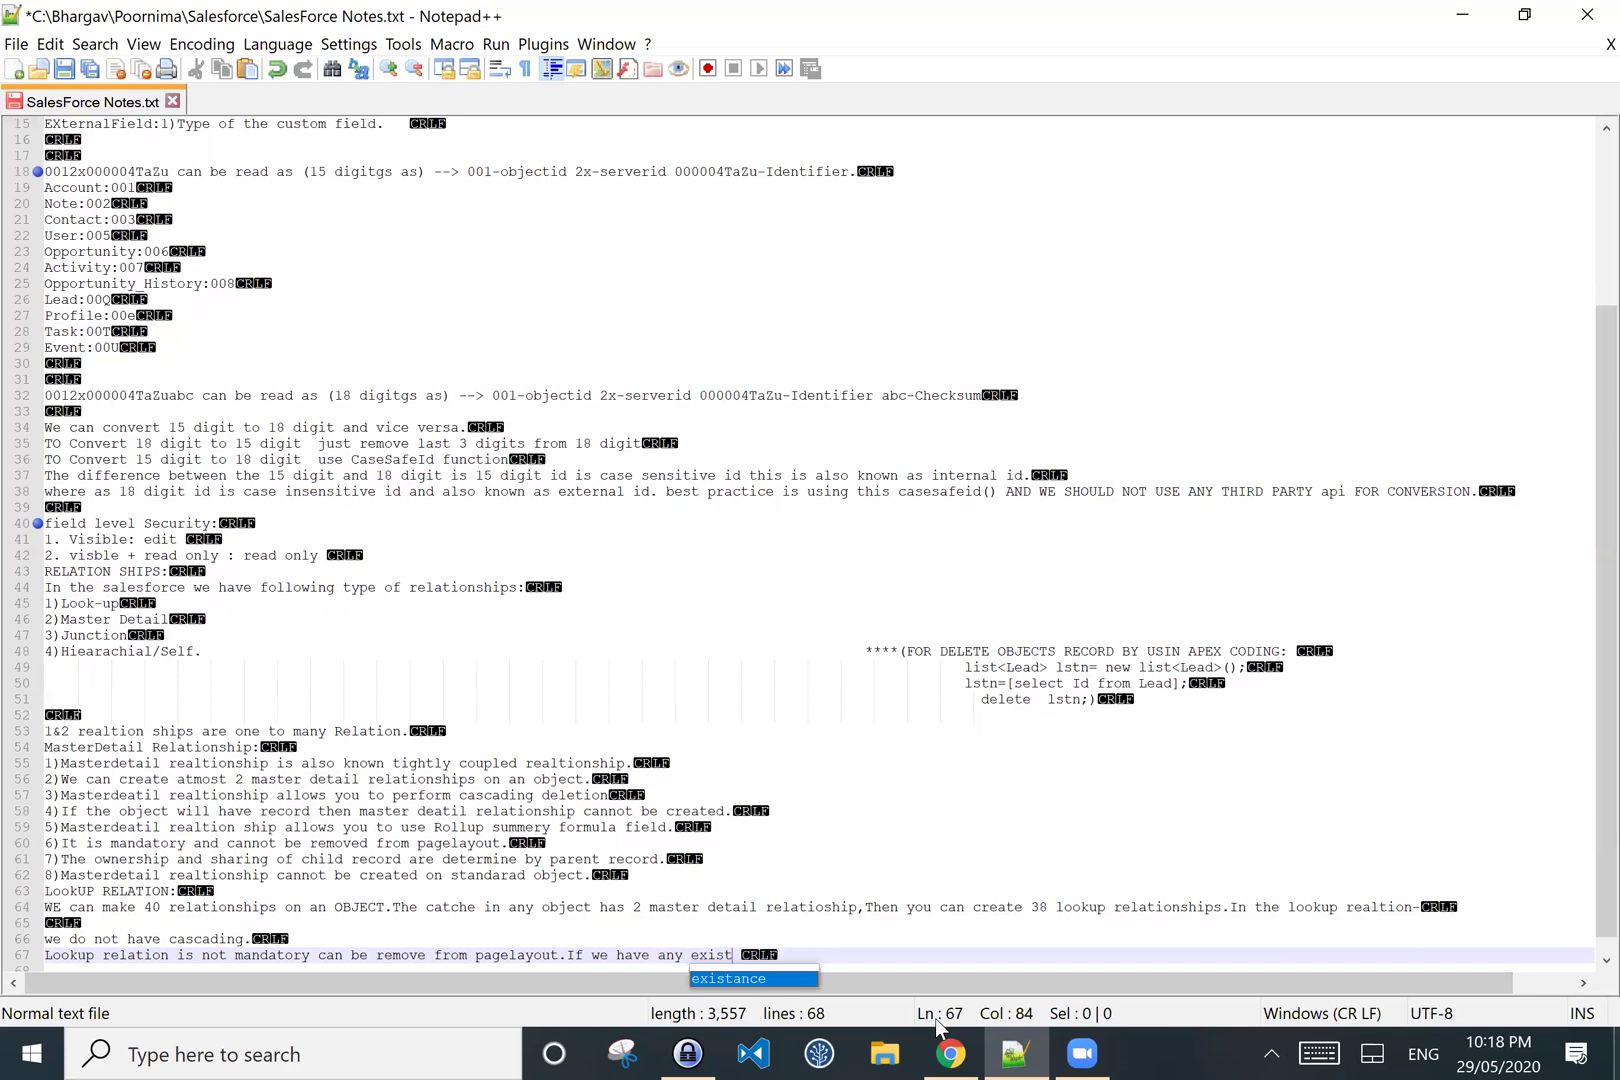
type("ing rea")
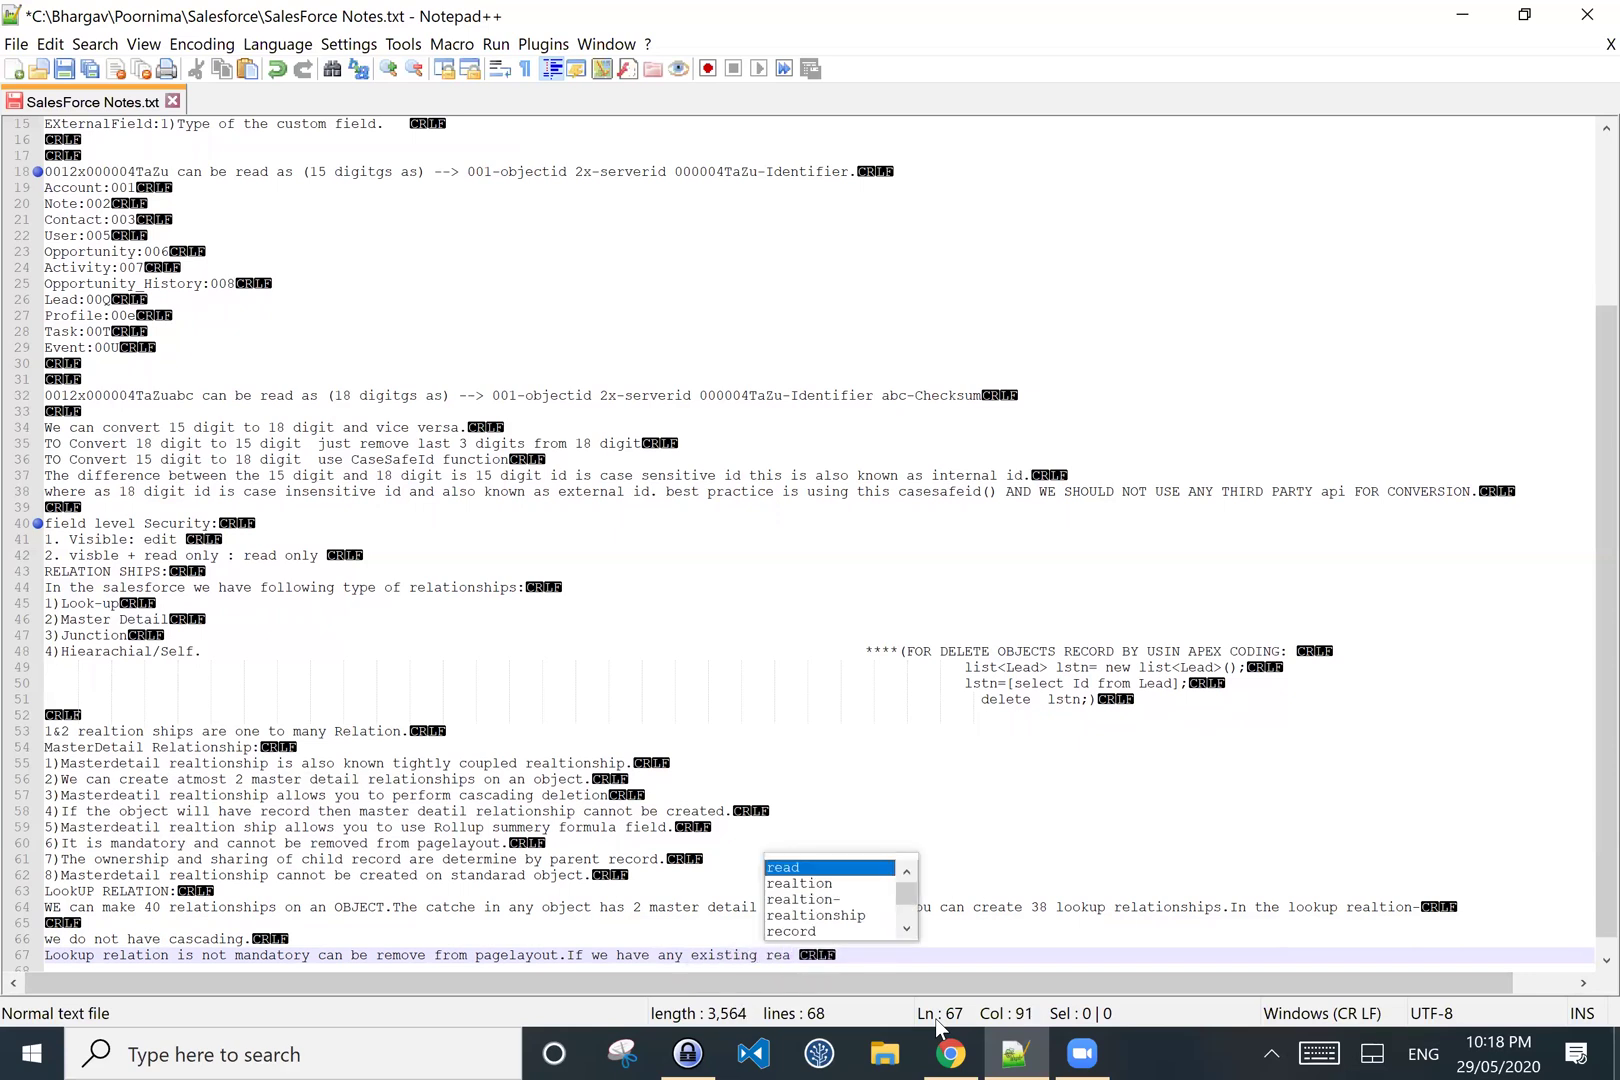
key("BackSpace")
type("lat")
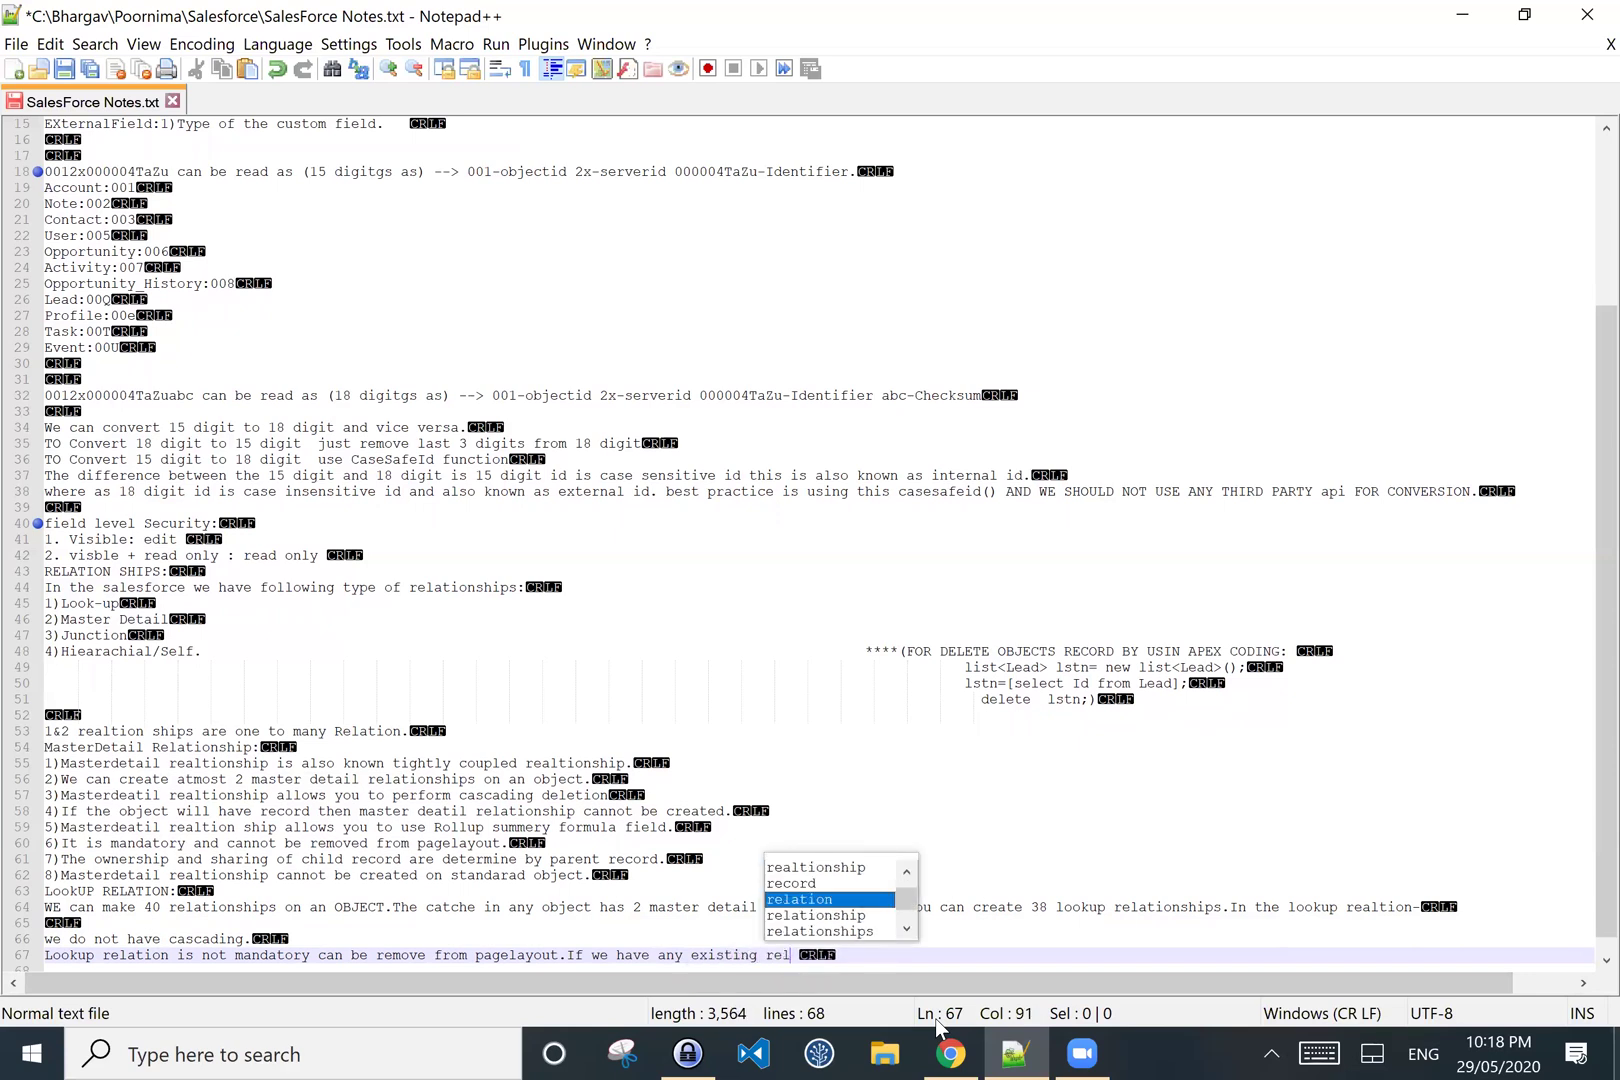
key("BackSpace")
key("BackSpace")
type("atio")
type("nship ")
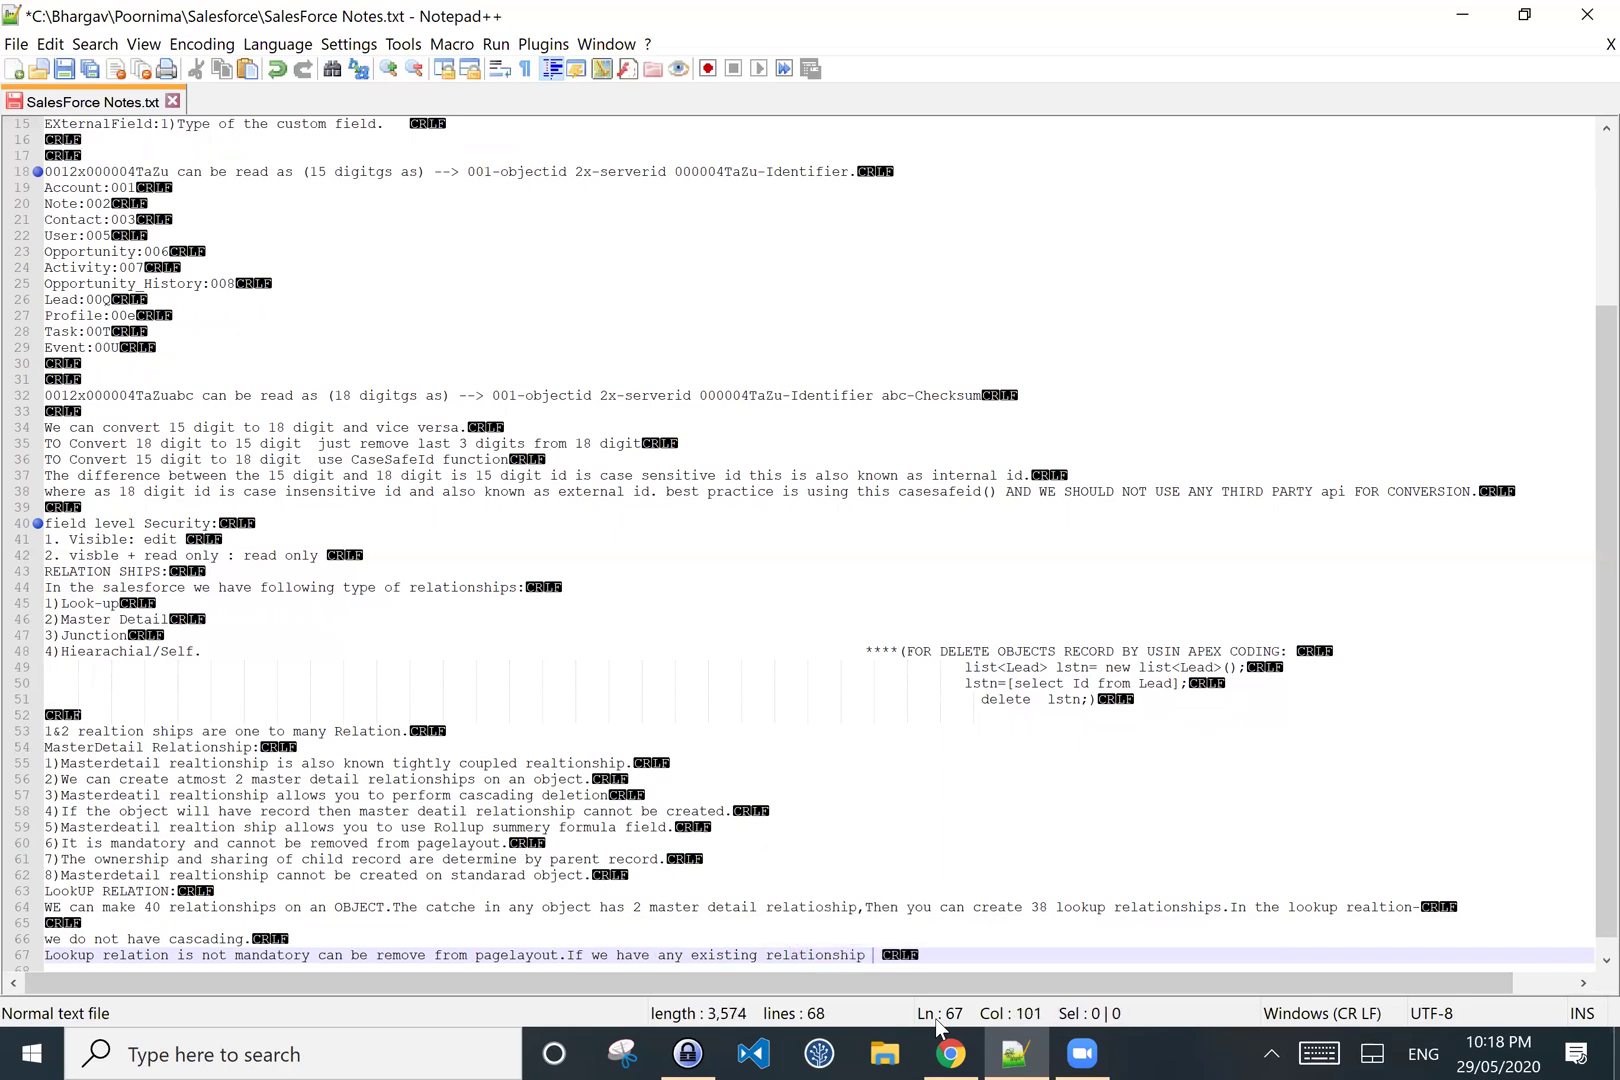
type("in the an")
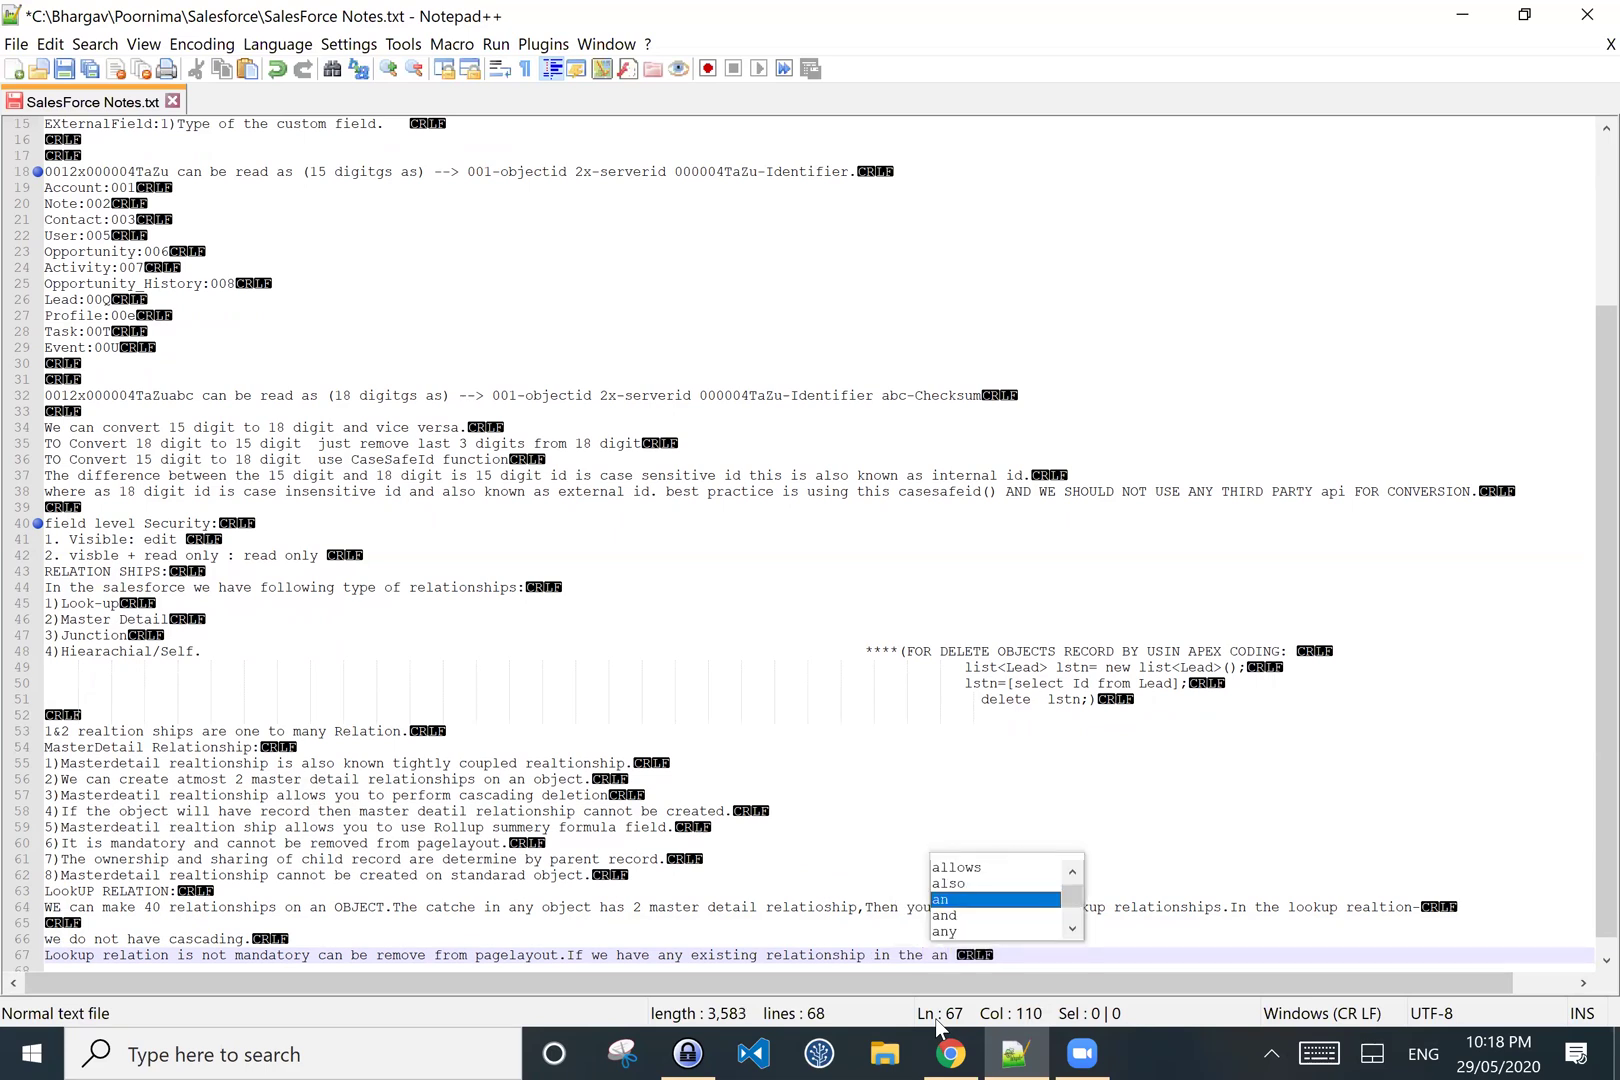
key("BackSpace")
key("BackSpace")
key("BackSpace")
key("BackSpace")
key("BackSpace")
key("BackSpace")
key("BackSpace")
key("BackSpace")
key("BackSpace")
key("BackSpace")
key("BackSpace")
key("BackSpace")
key("BackSpace")
key("BackSpace")
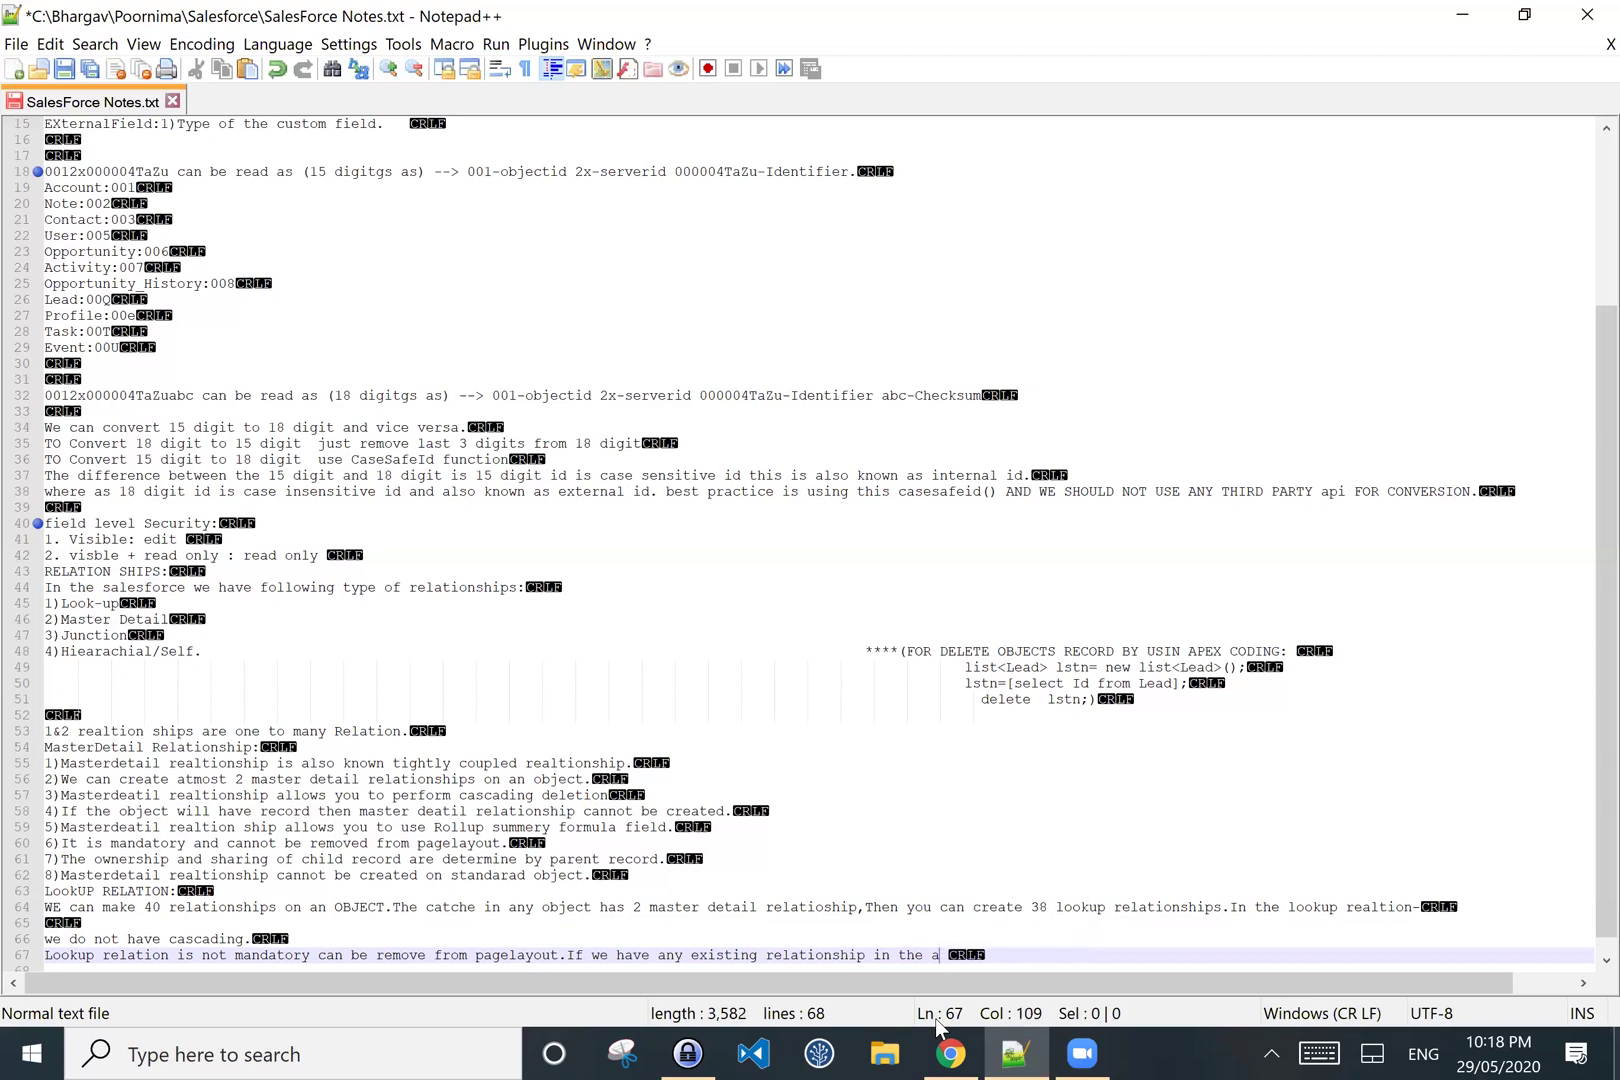
key("BackSpace")
key("BackSpace")
key("BackSpace")
key("BackSpace")
key("BackSpace")
key("BackSpace")
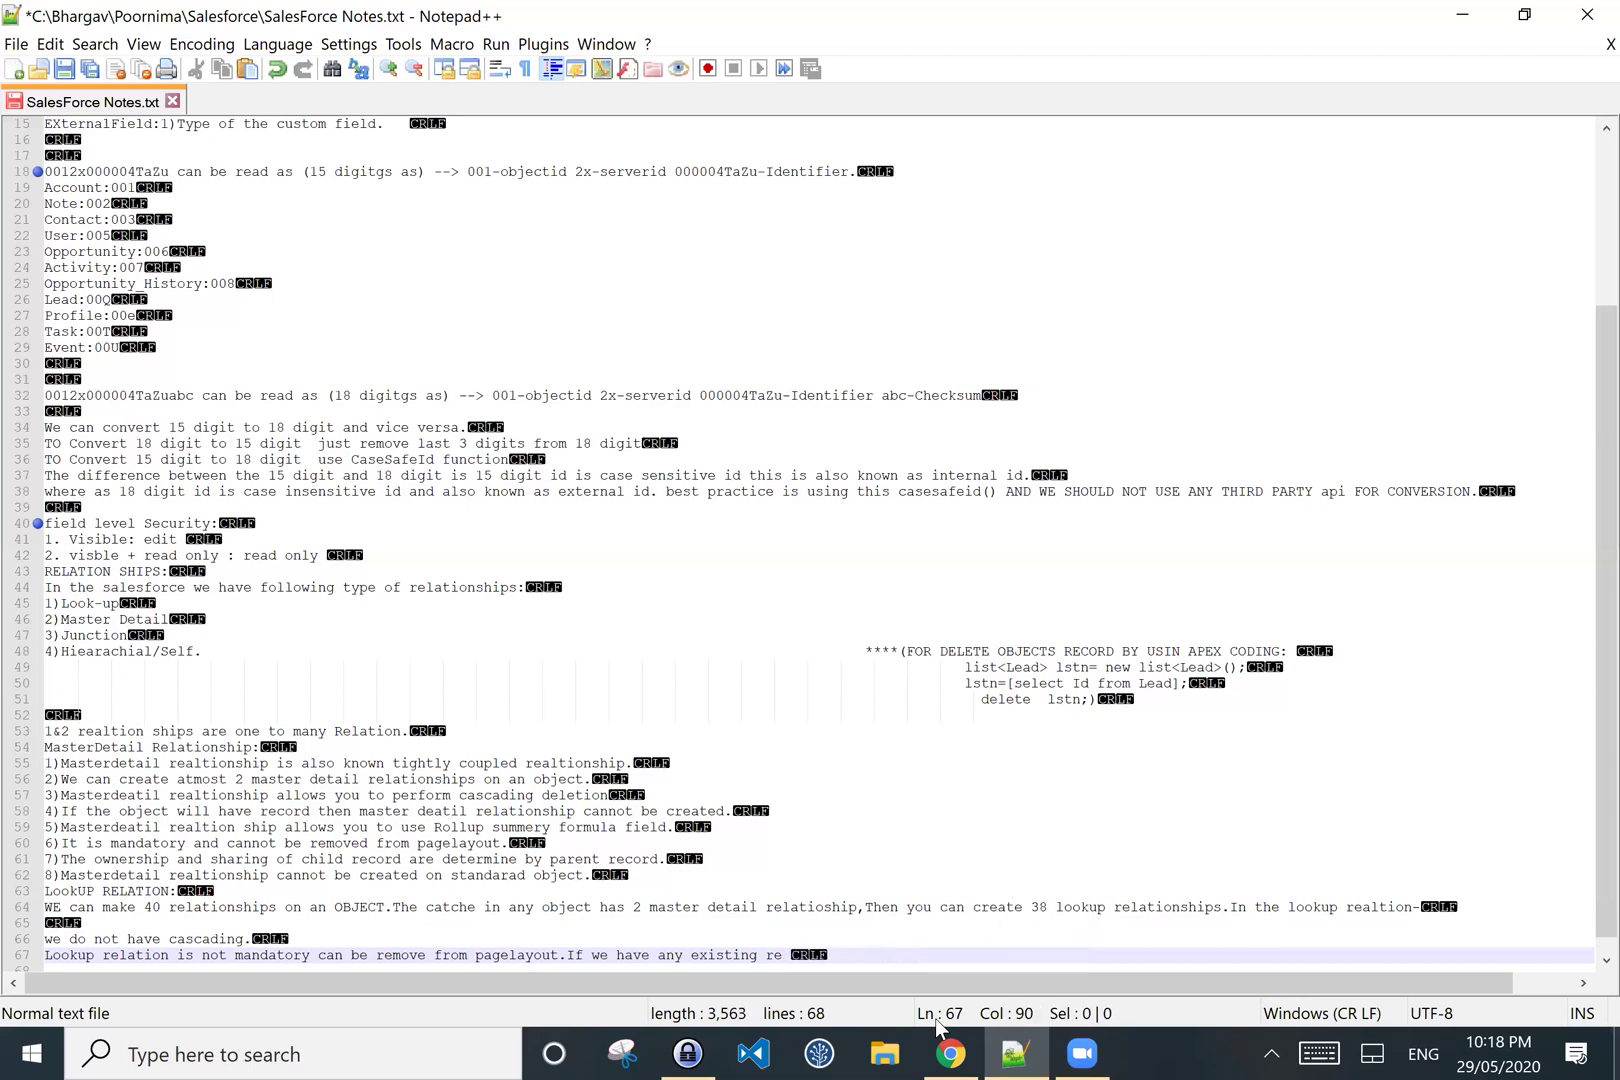
- Complete the sentence after "existing" with "record in an object then also we cxan create lookup realtionship."
type("c")
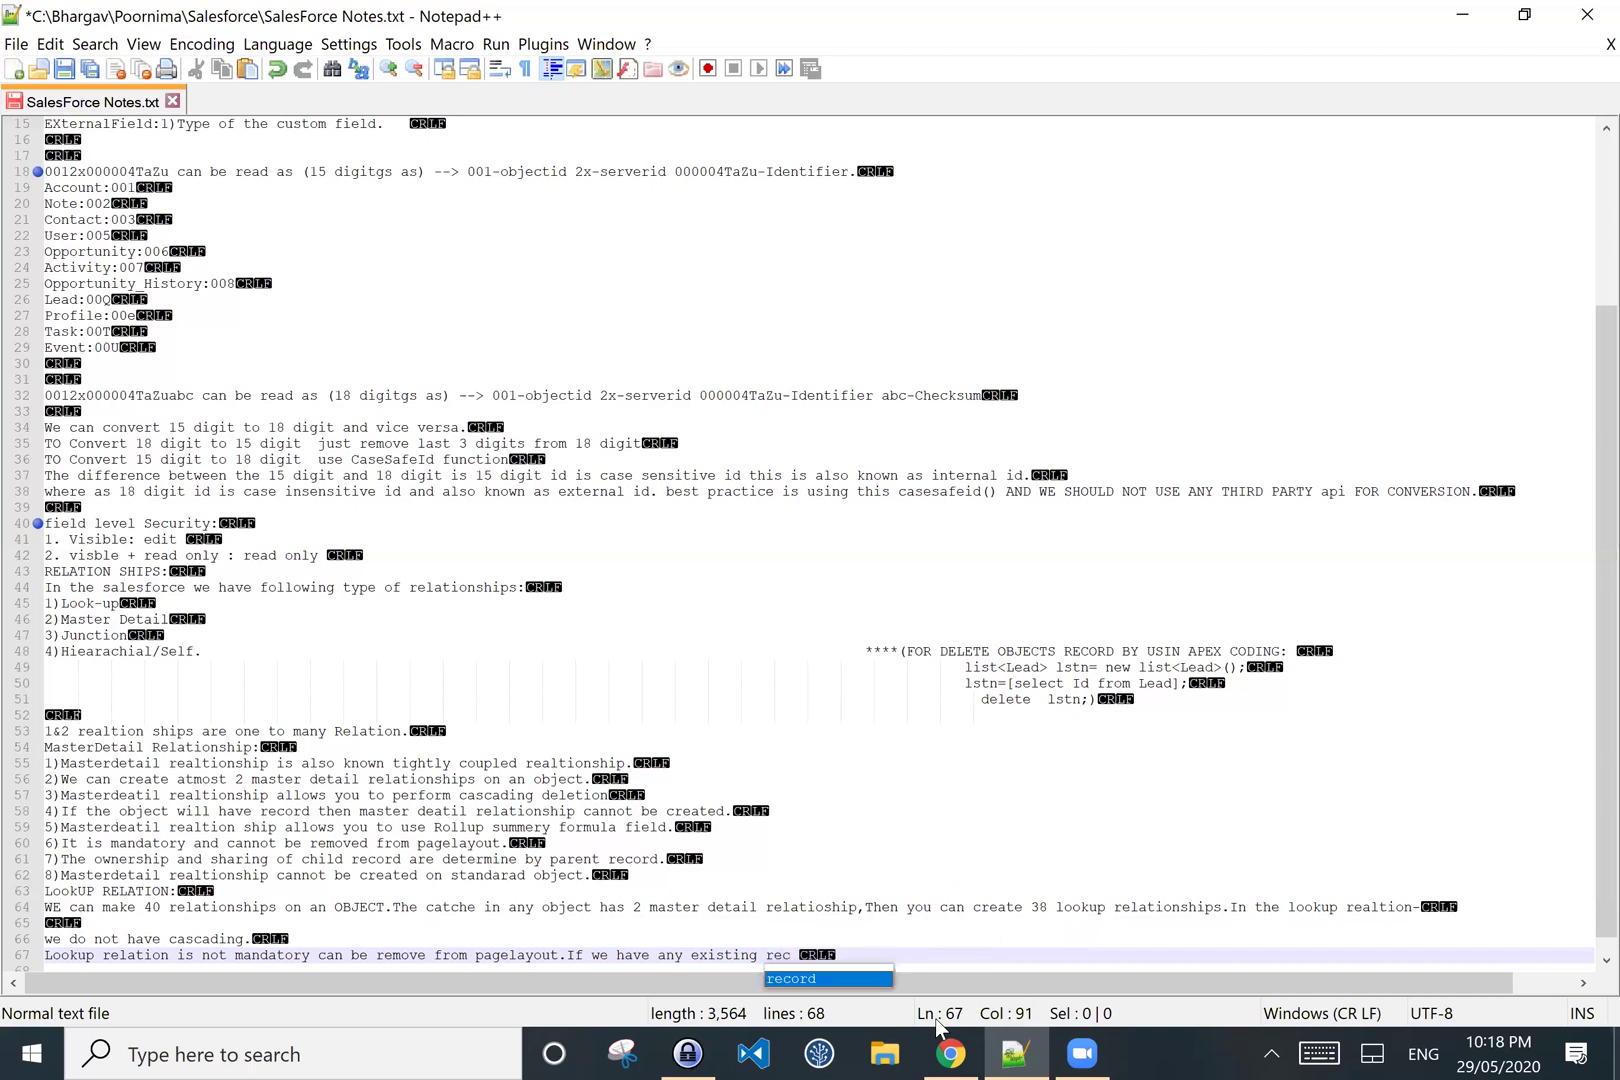
type("ord in an")
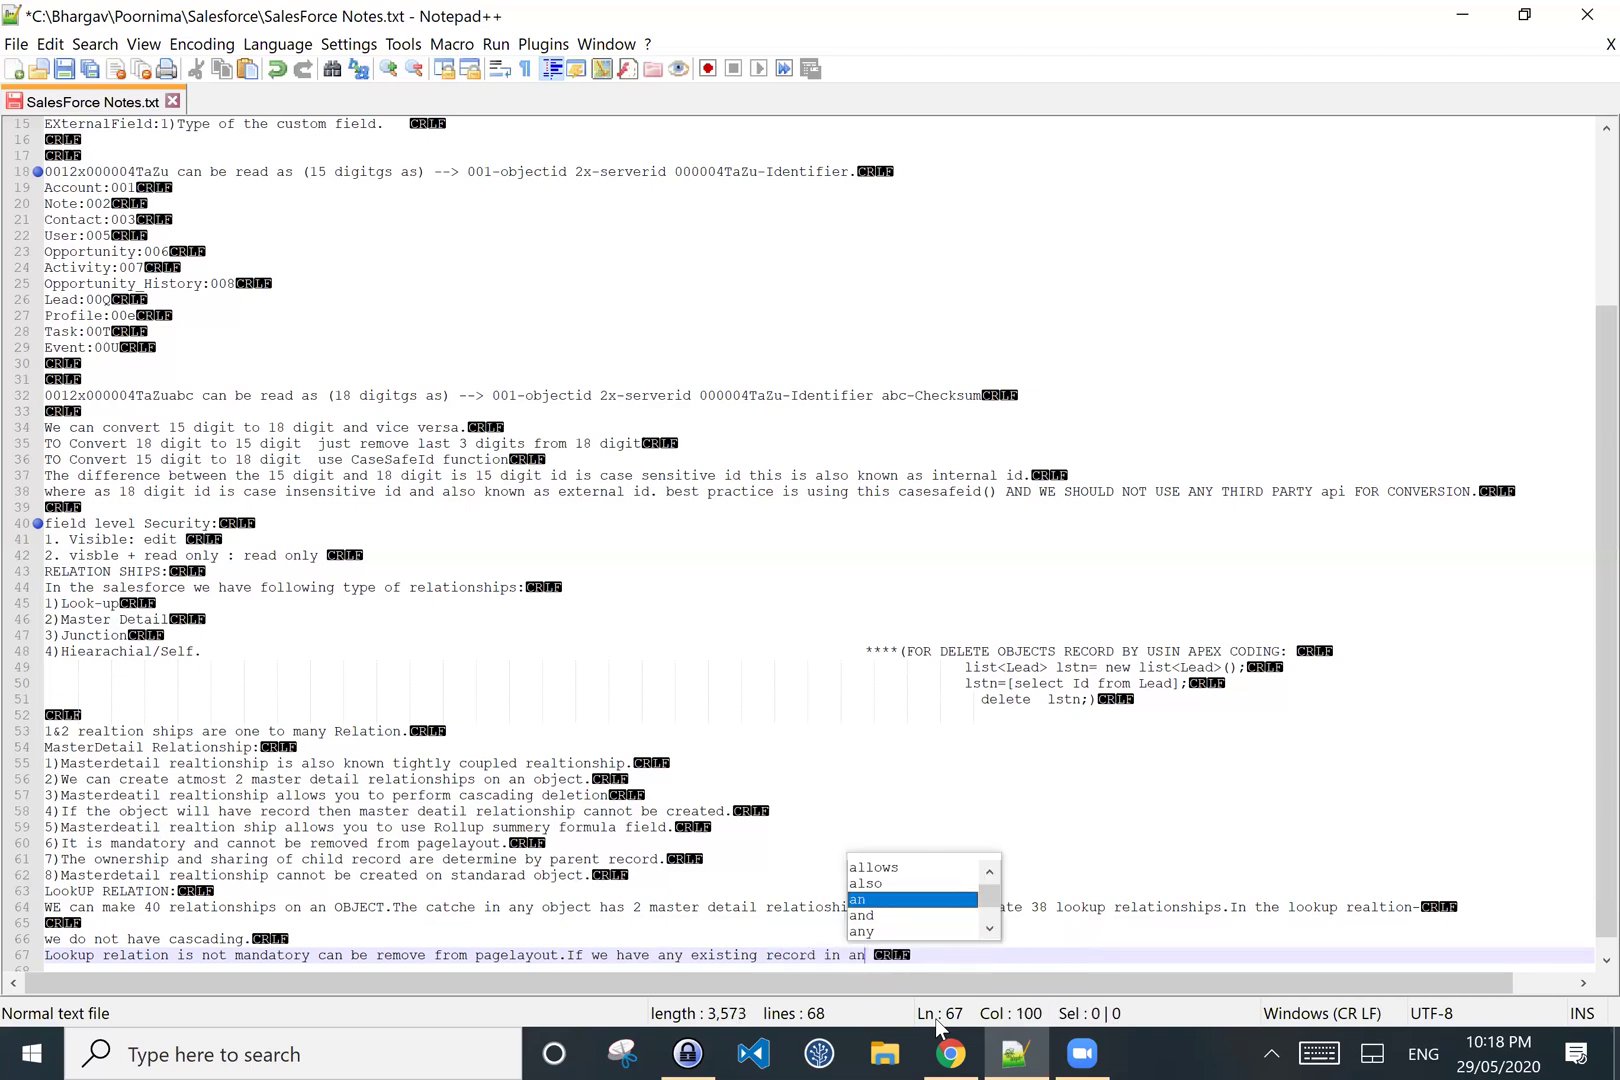
type(" object")
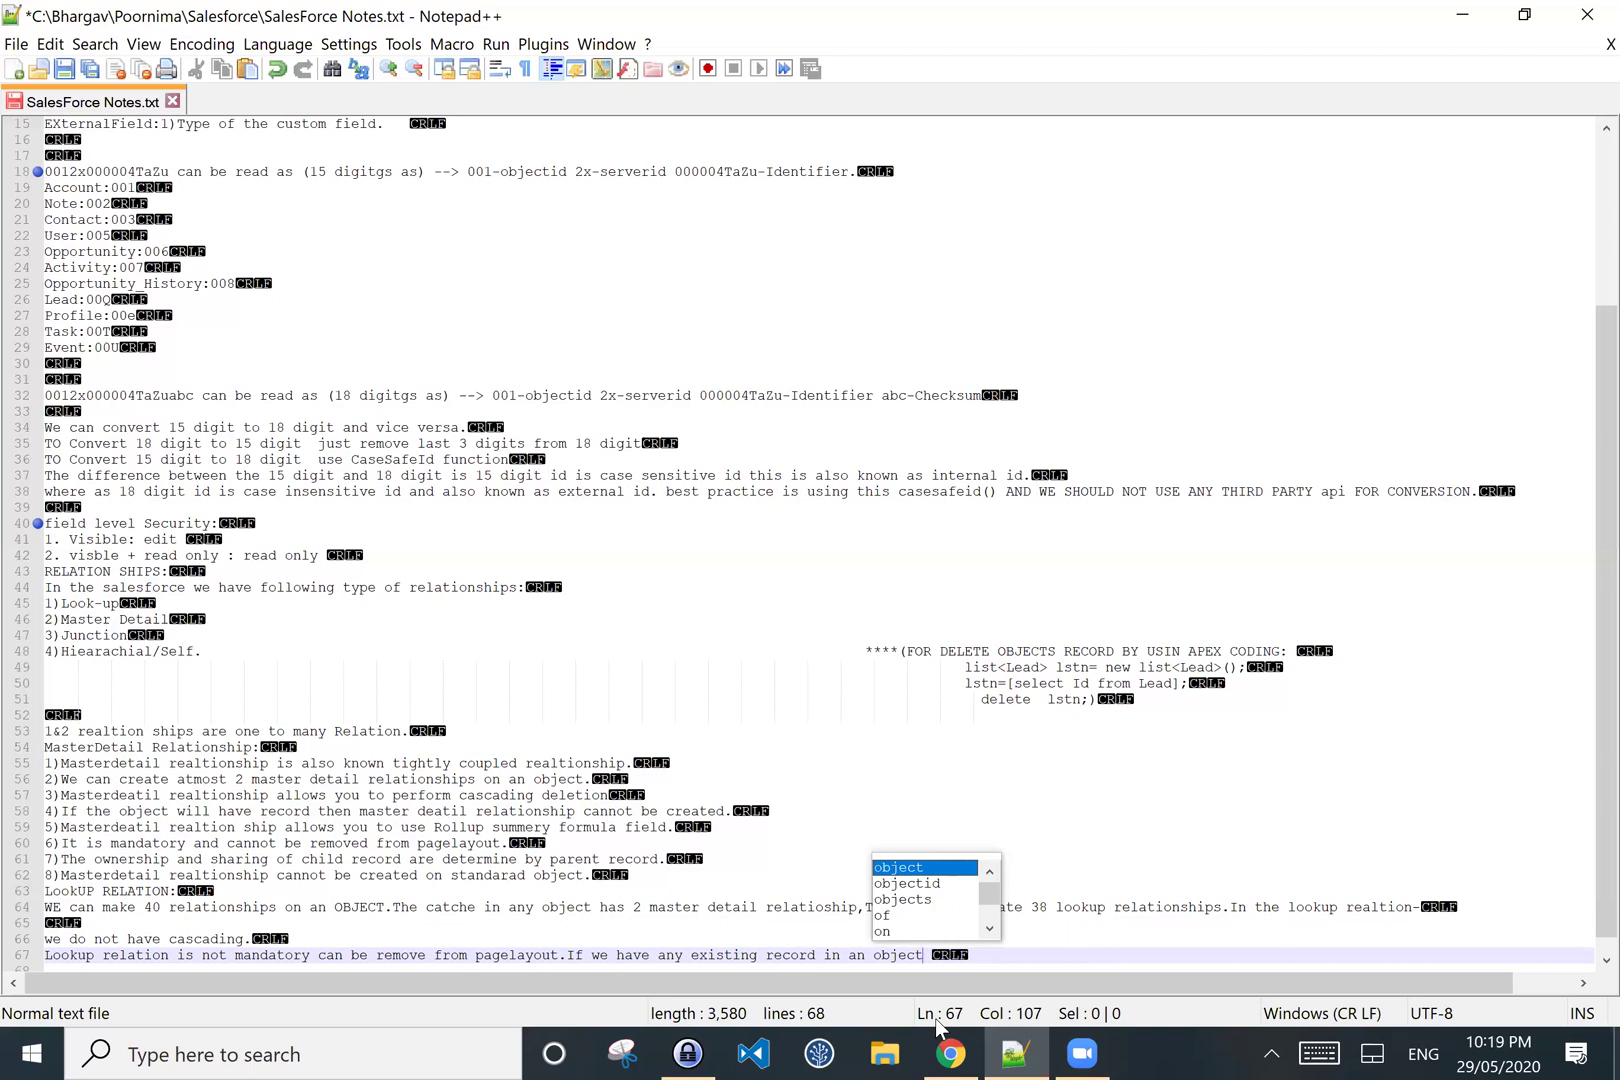
type(" then also we cxan ")
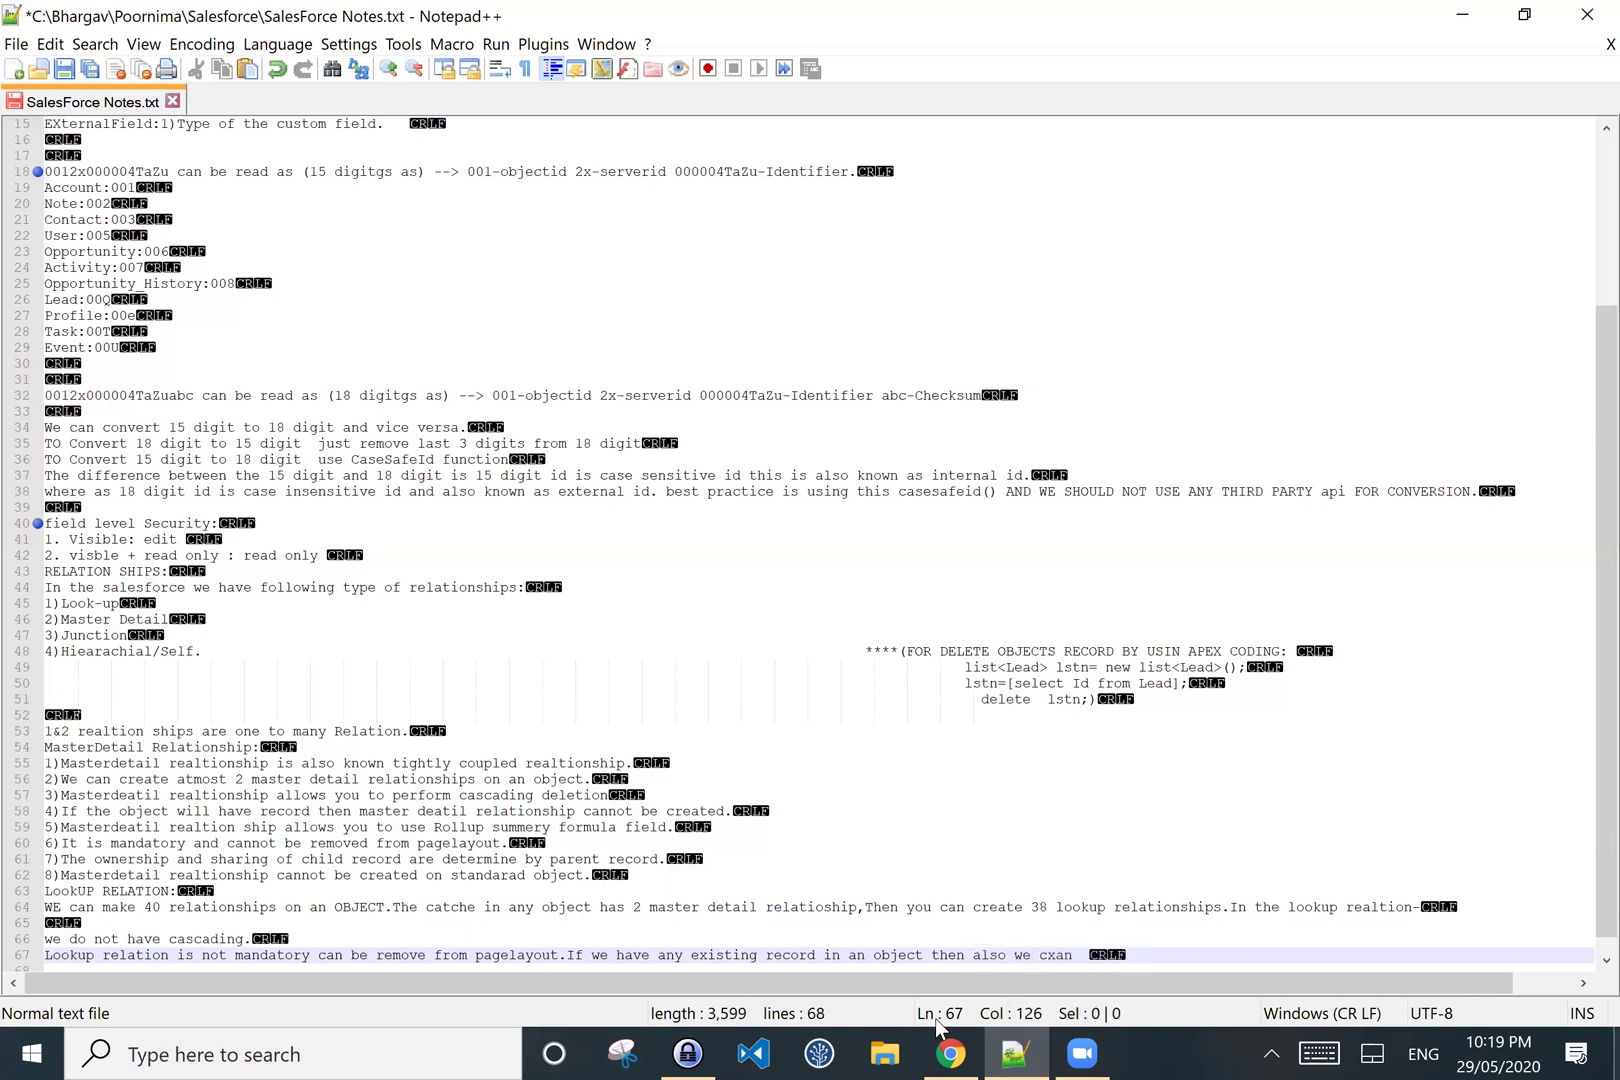
type("create ")
type("look")
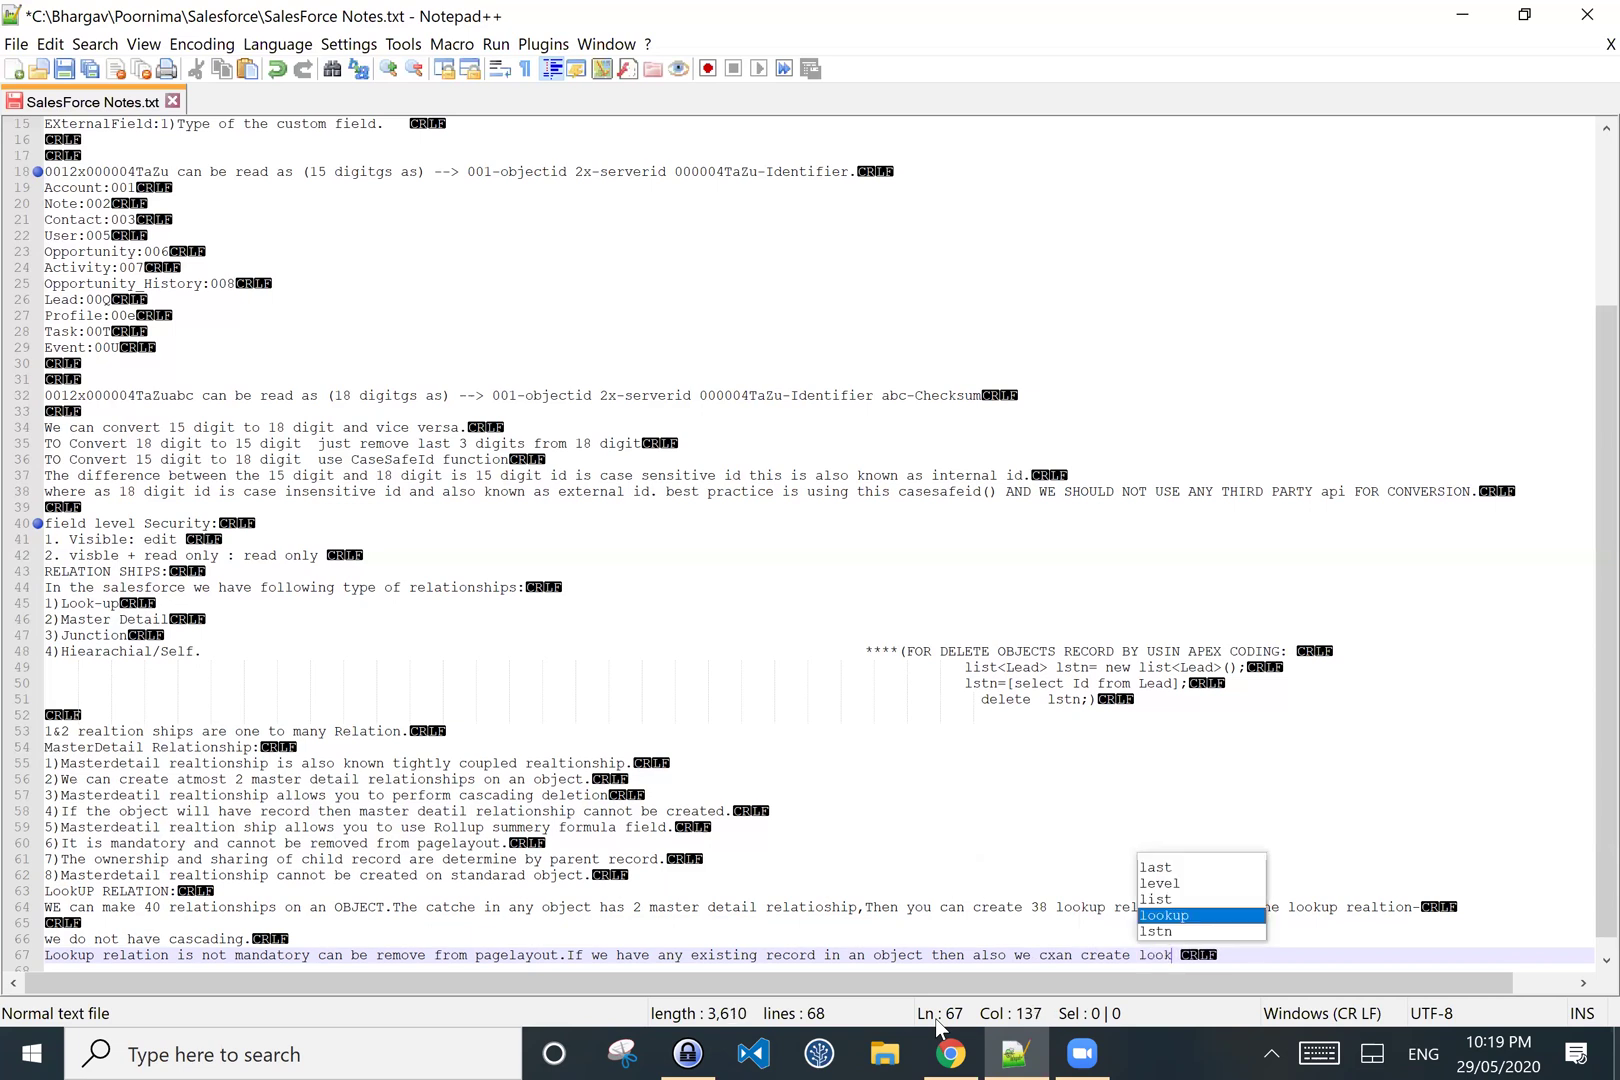
type("up rea")
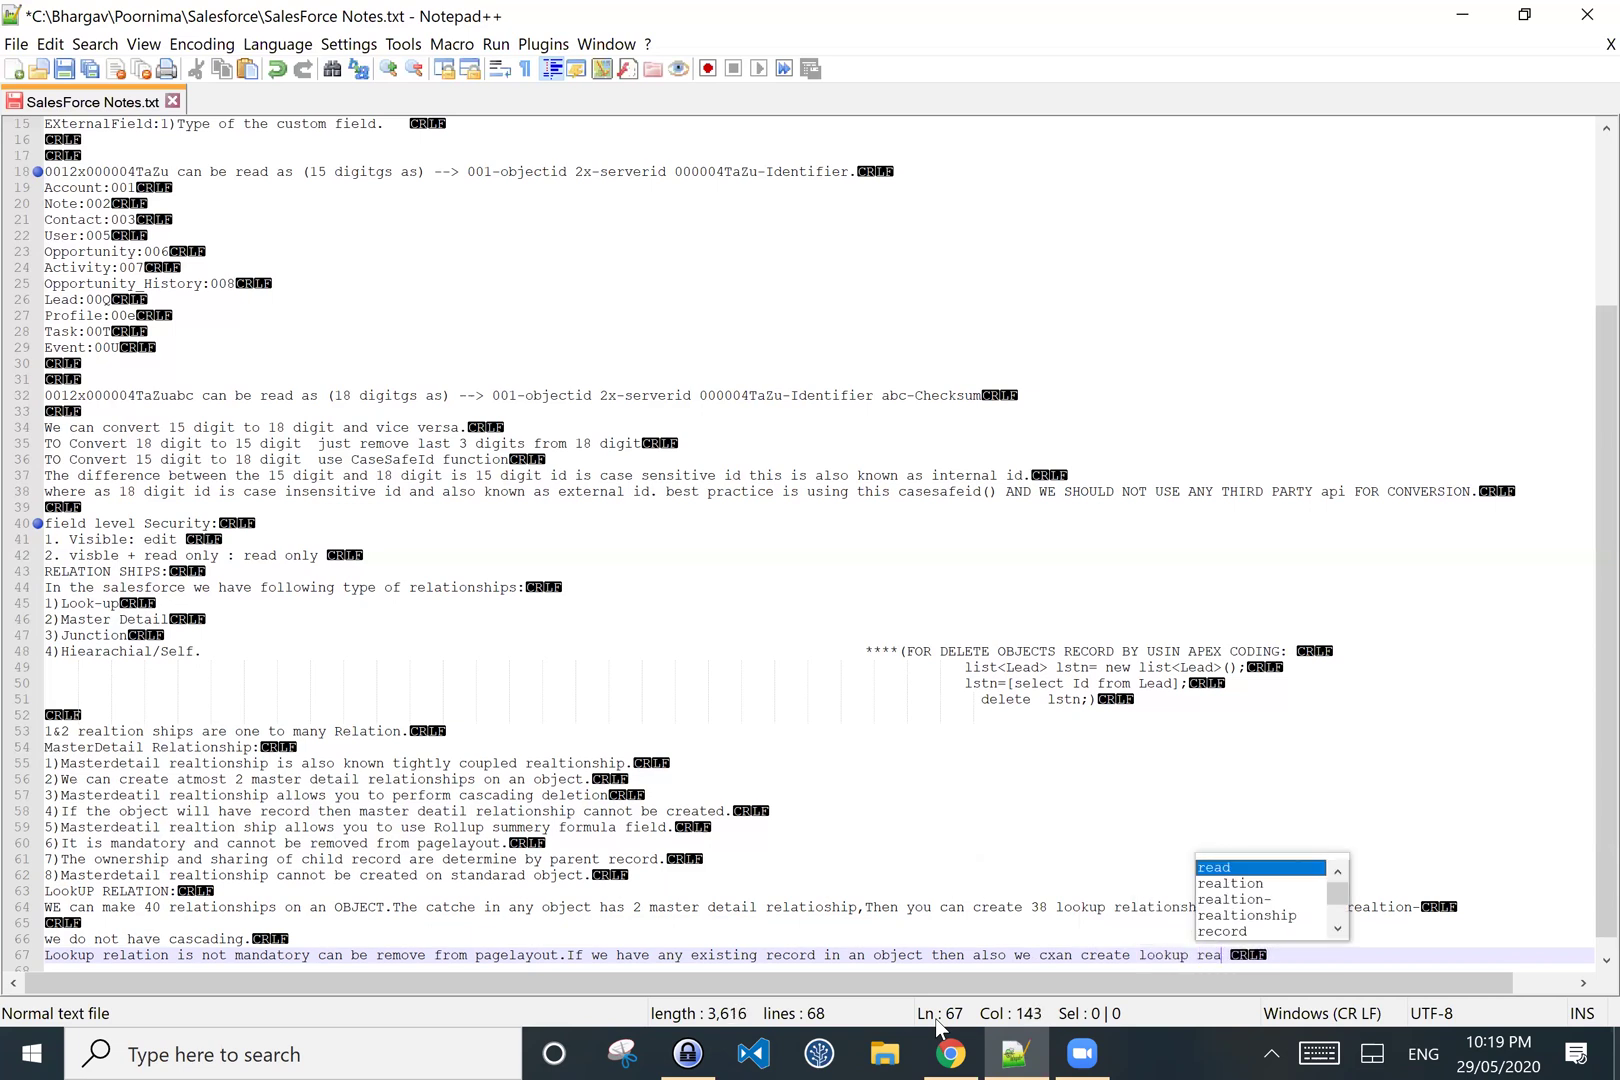
type("ltionship")
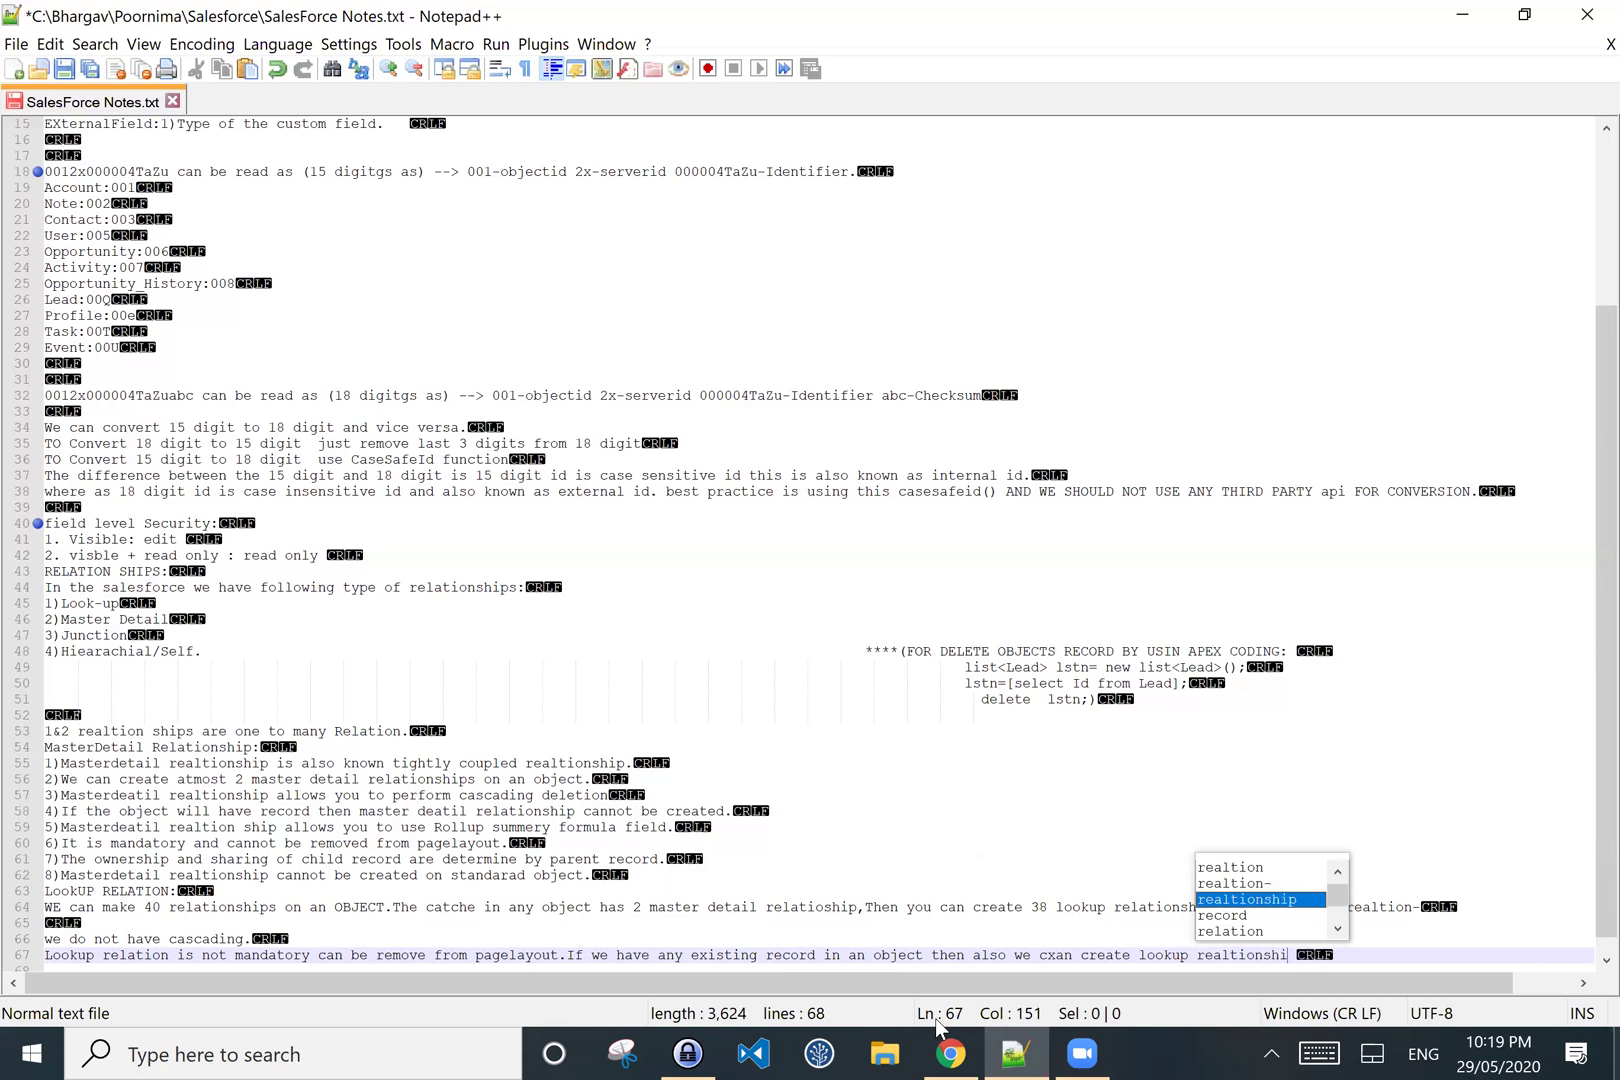
key("BackSpace")
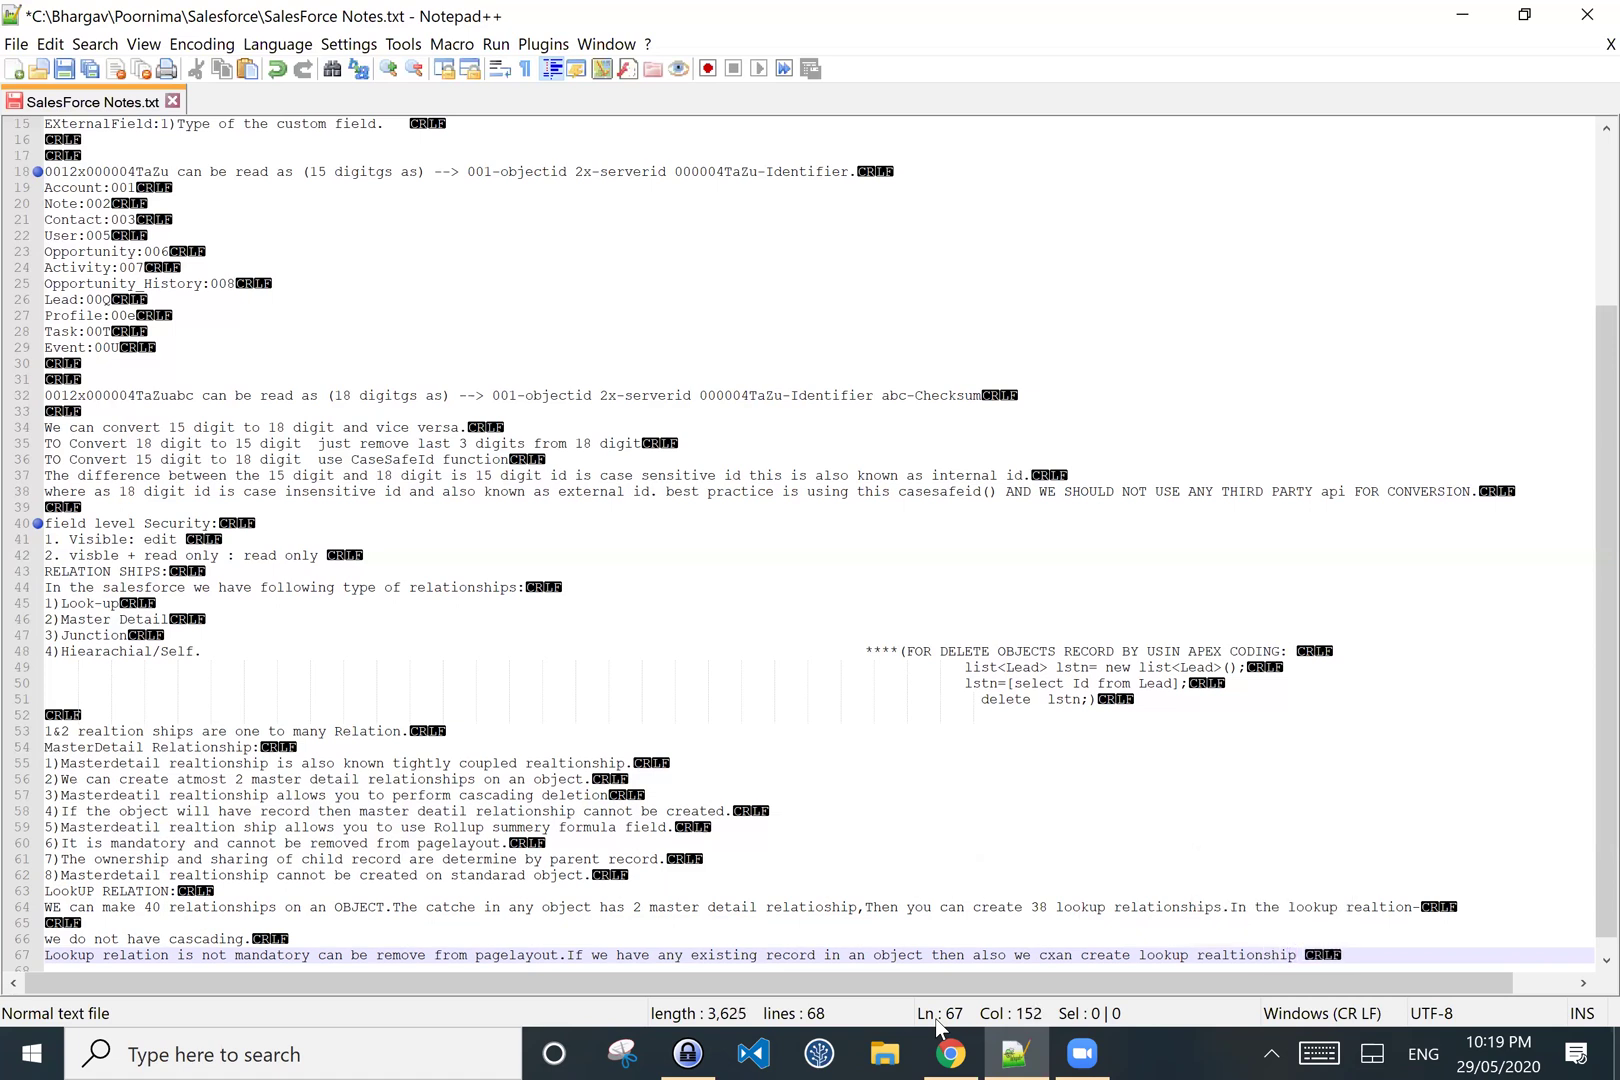
type(".")
- Append "you can create lookup reltion in 2 objects that" to the end of the last lookup relation note
type("you ")
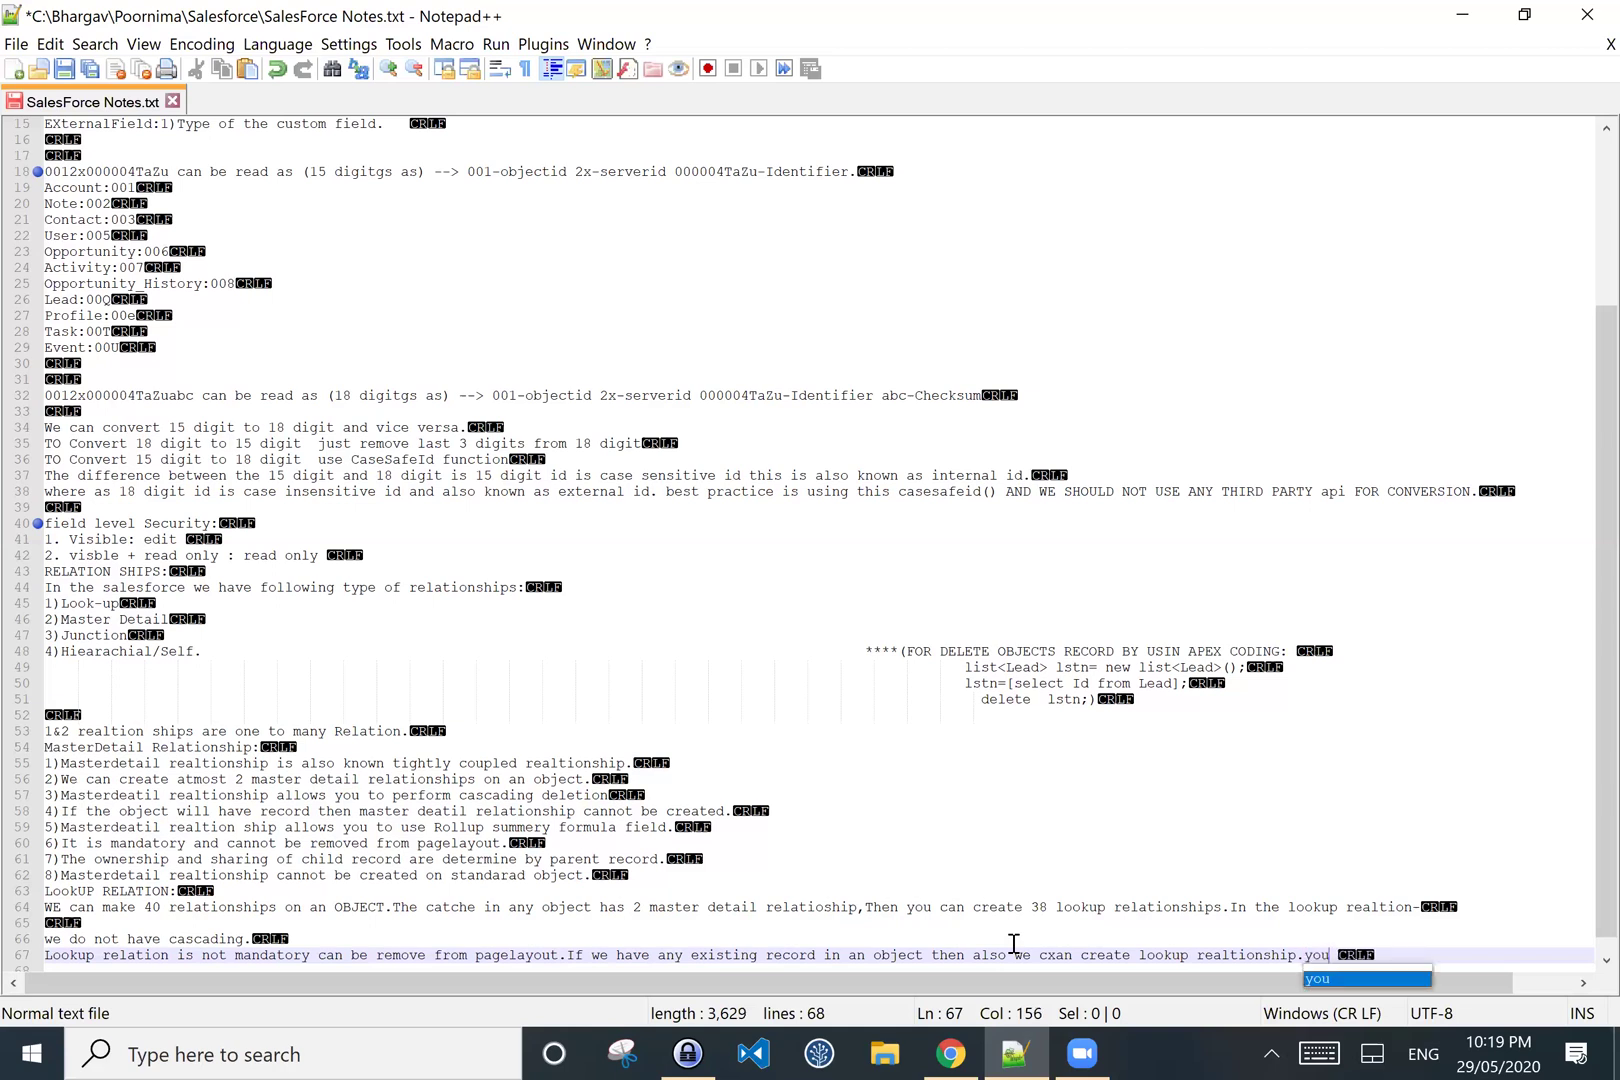
type("can create ")
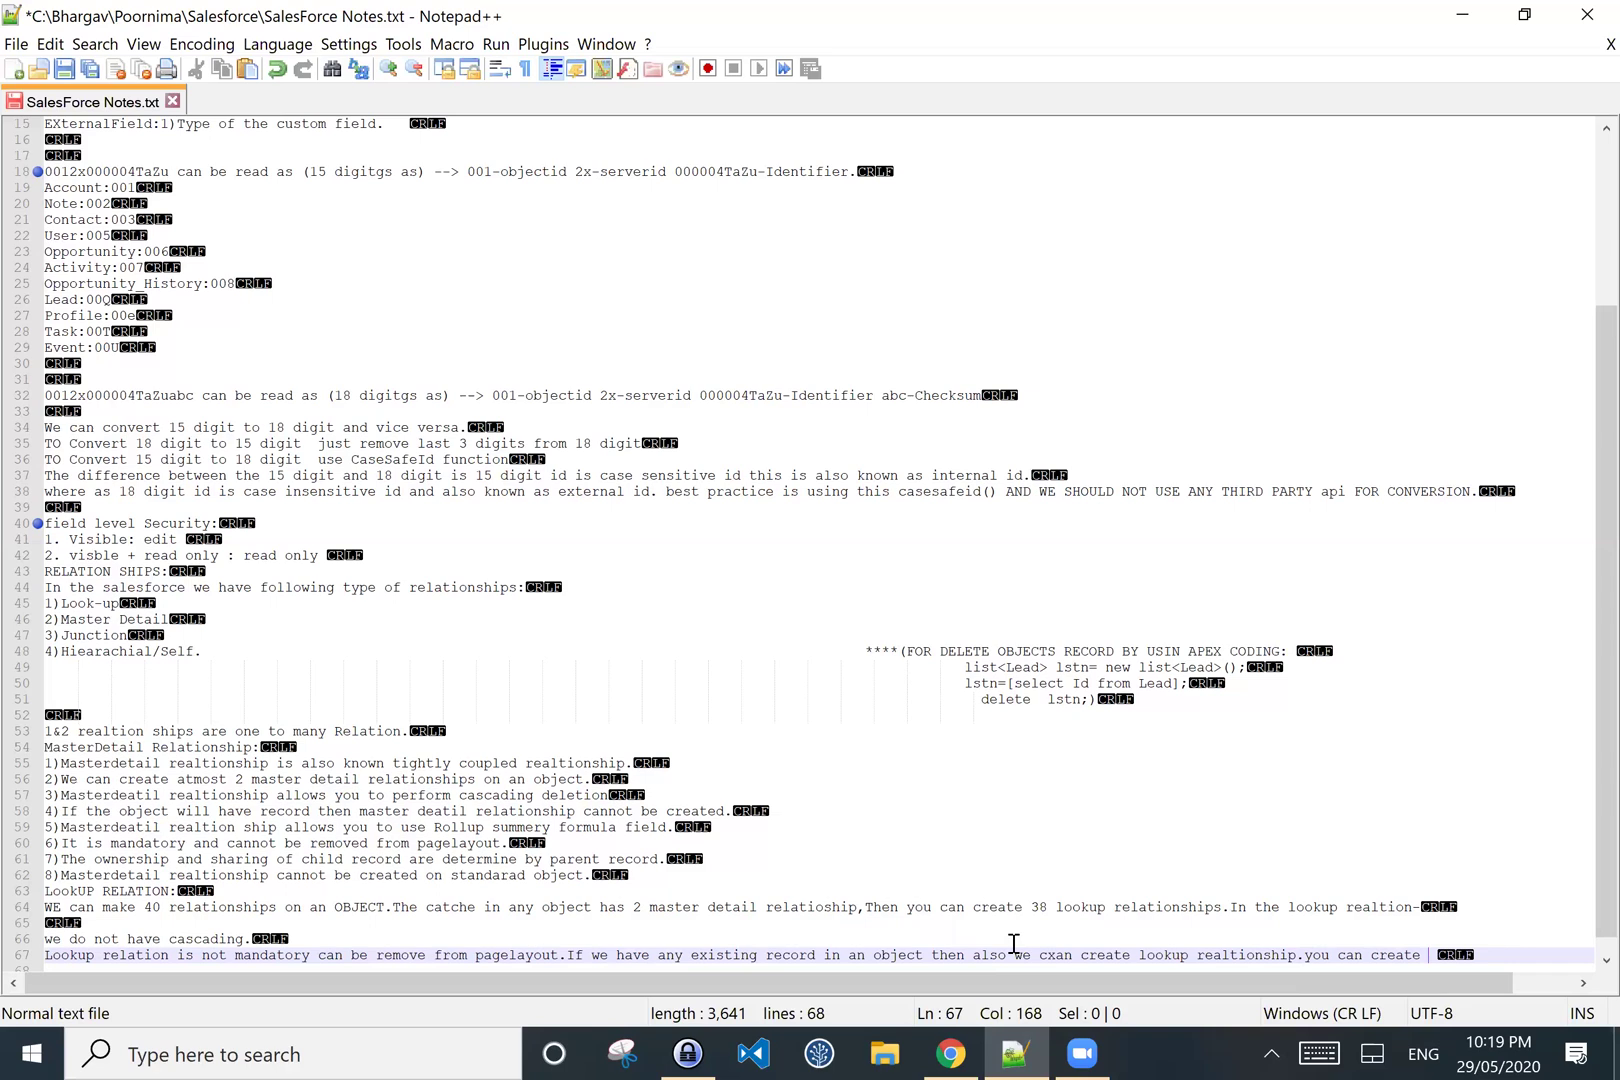
type("lookup ")
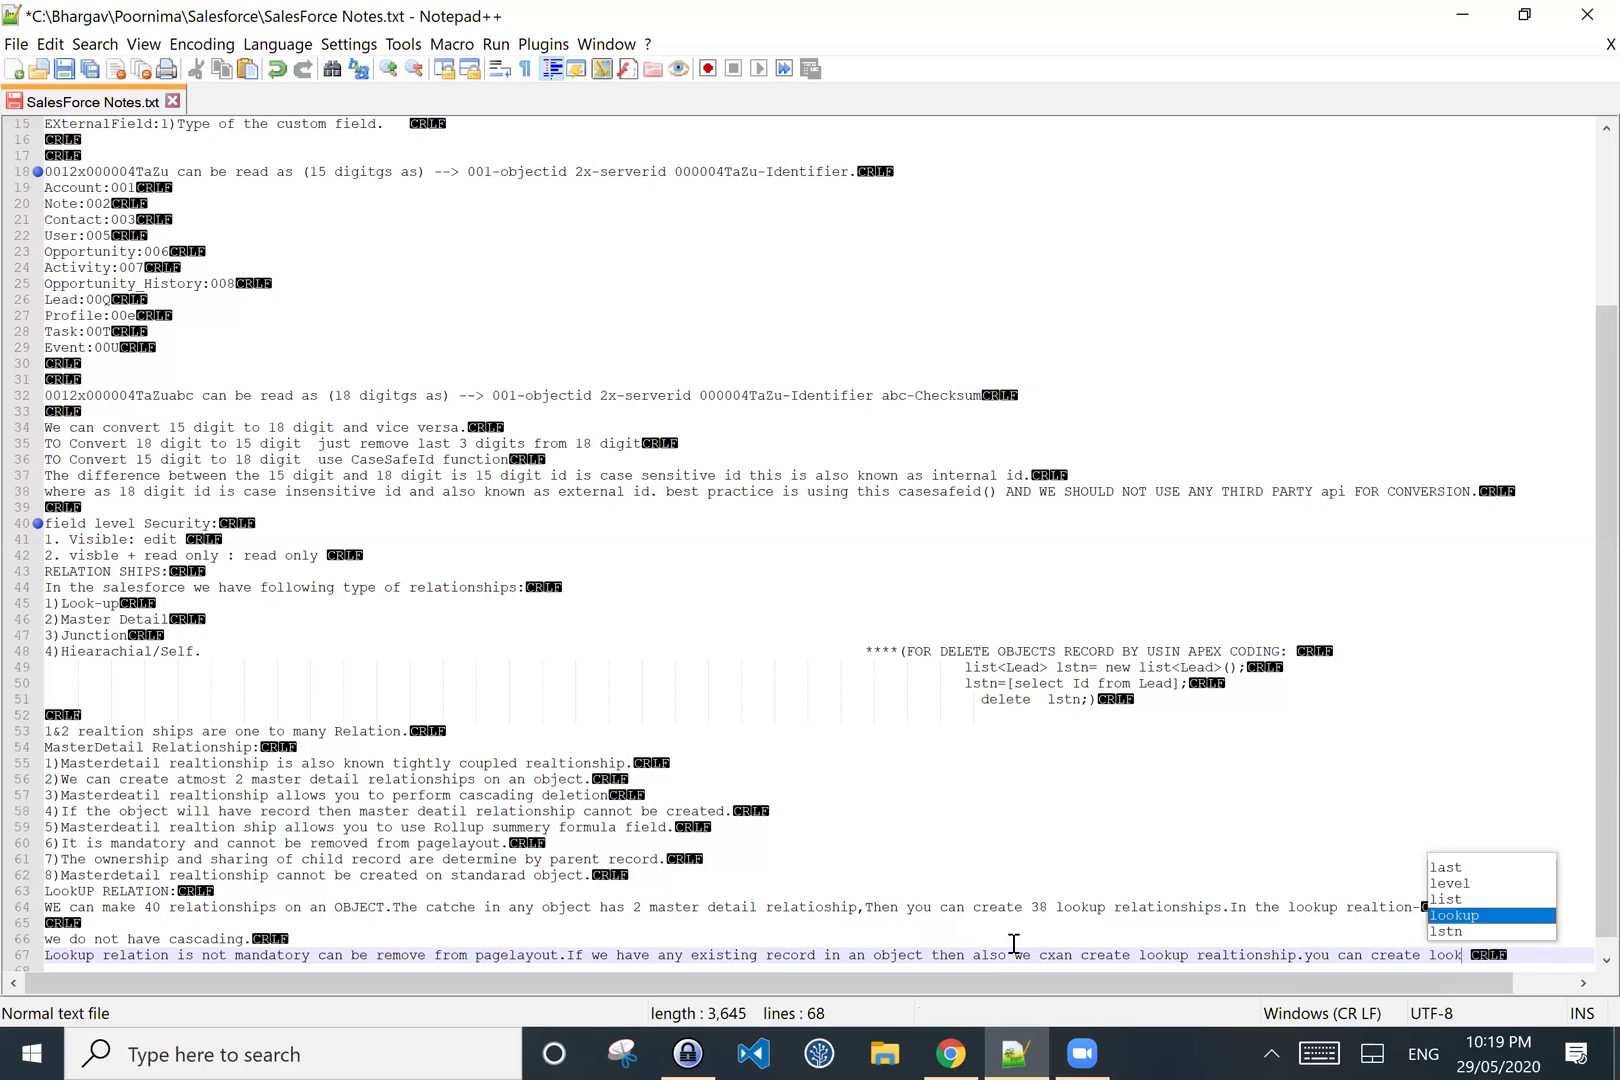
type("rel")
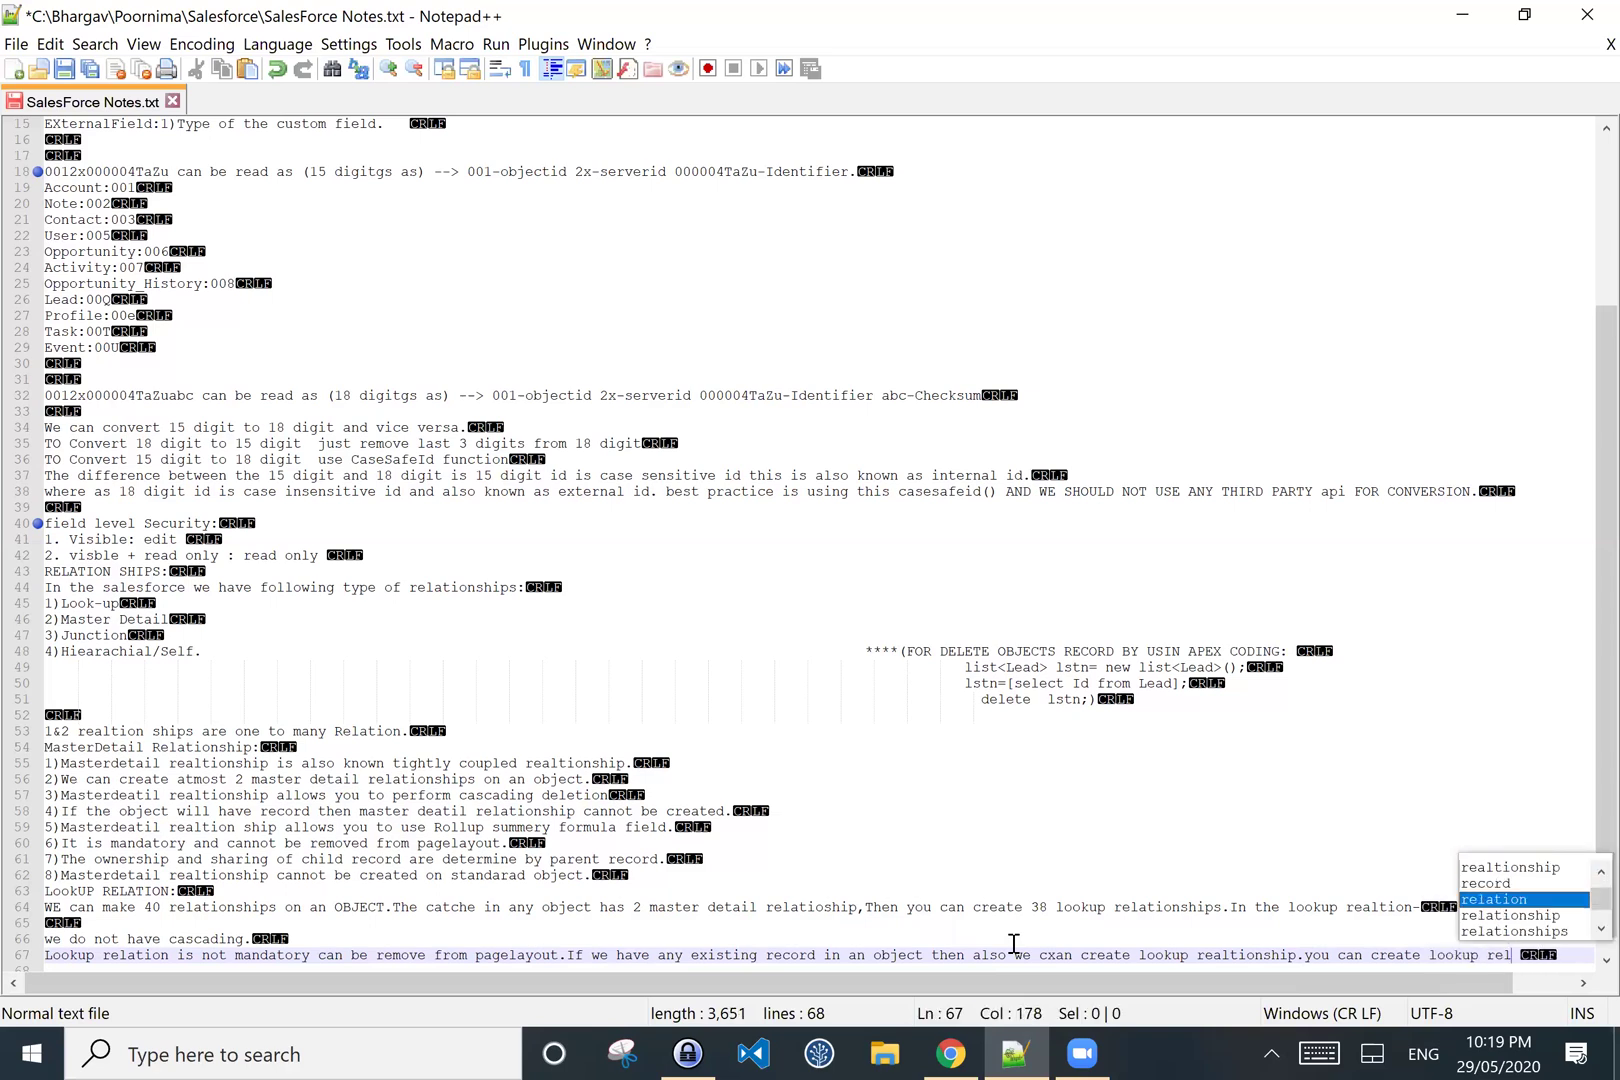
type("tion in ")
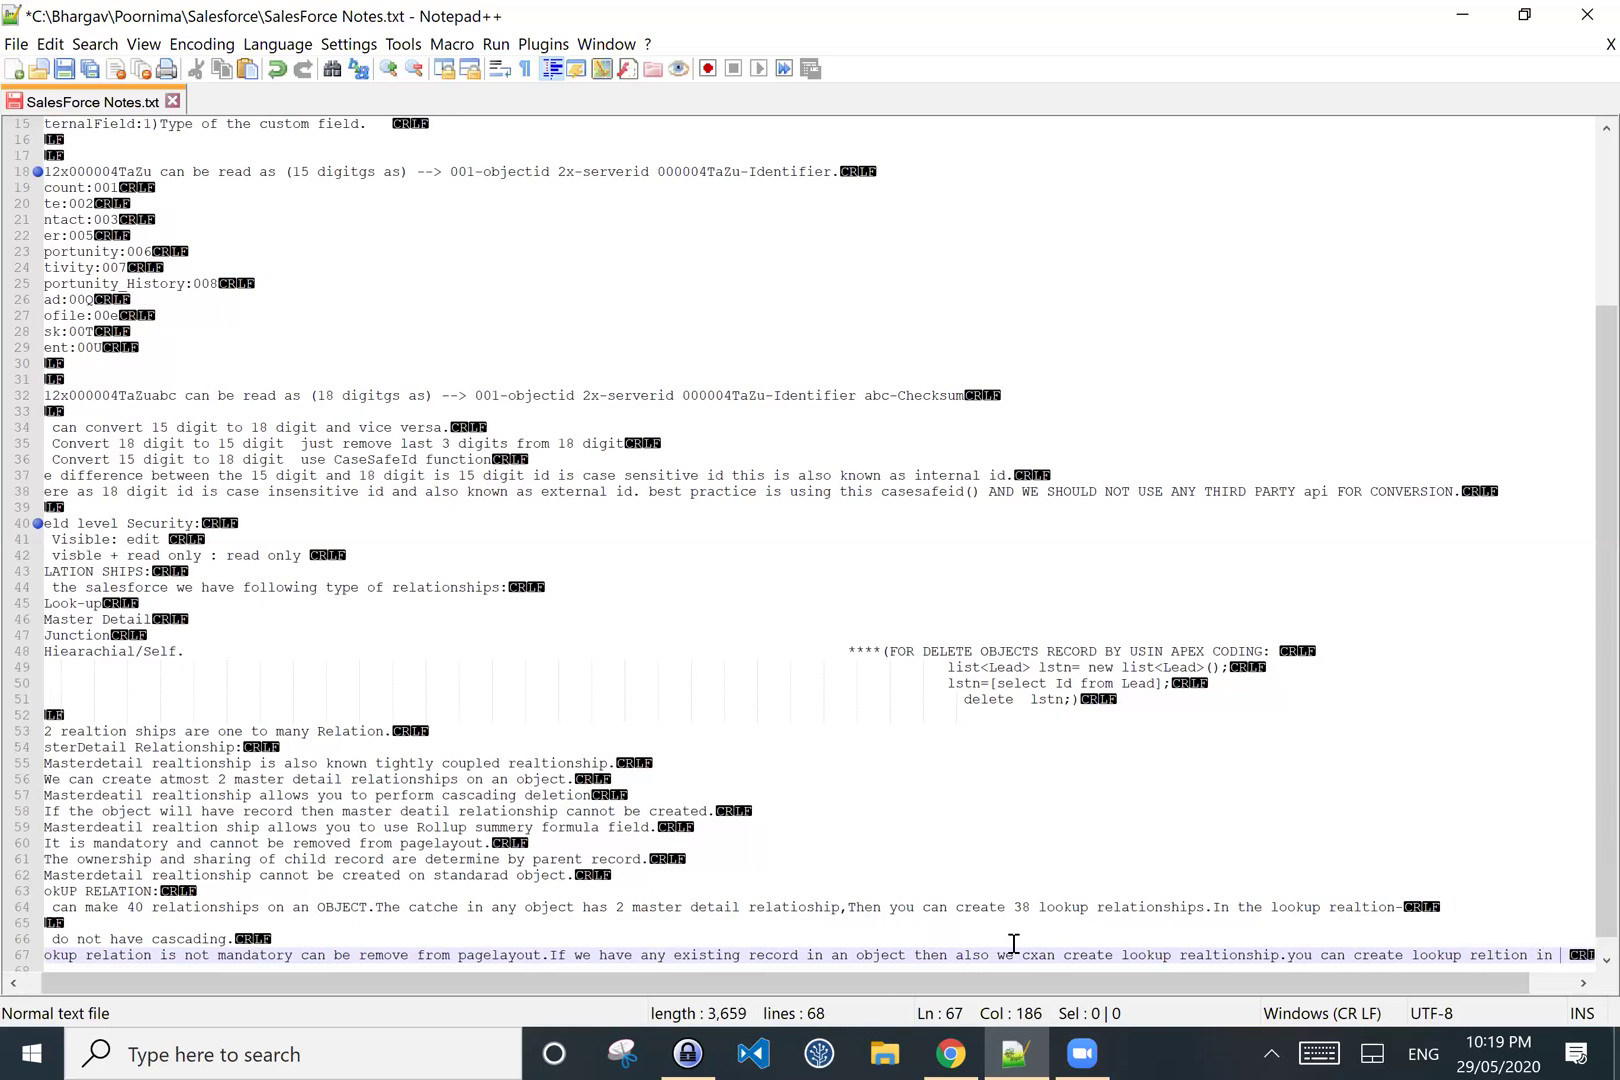
type("2 ob")
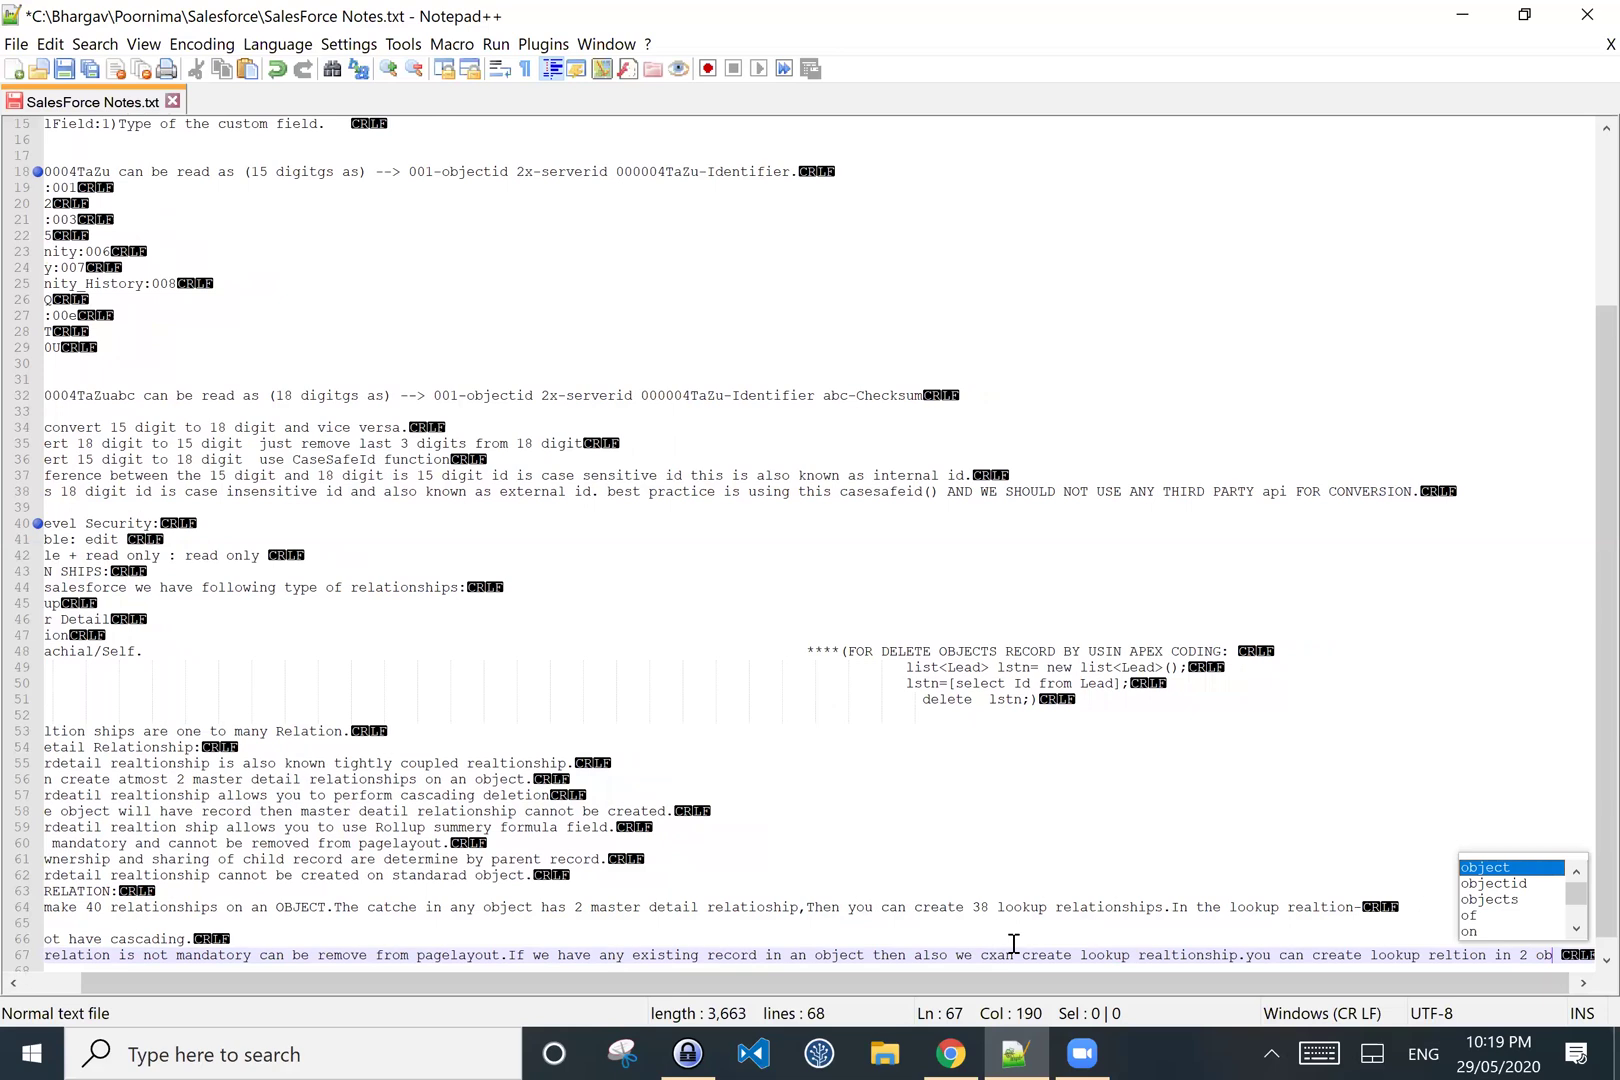
type("jects that")
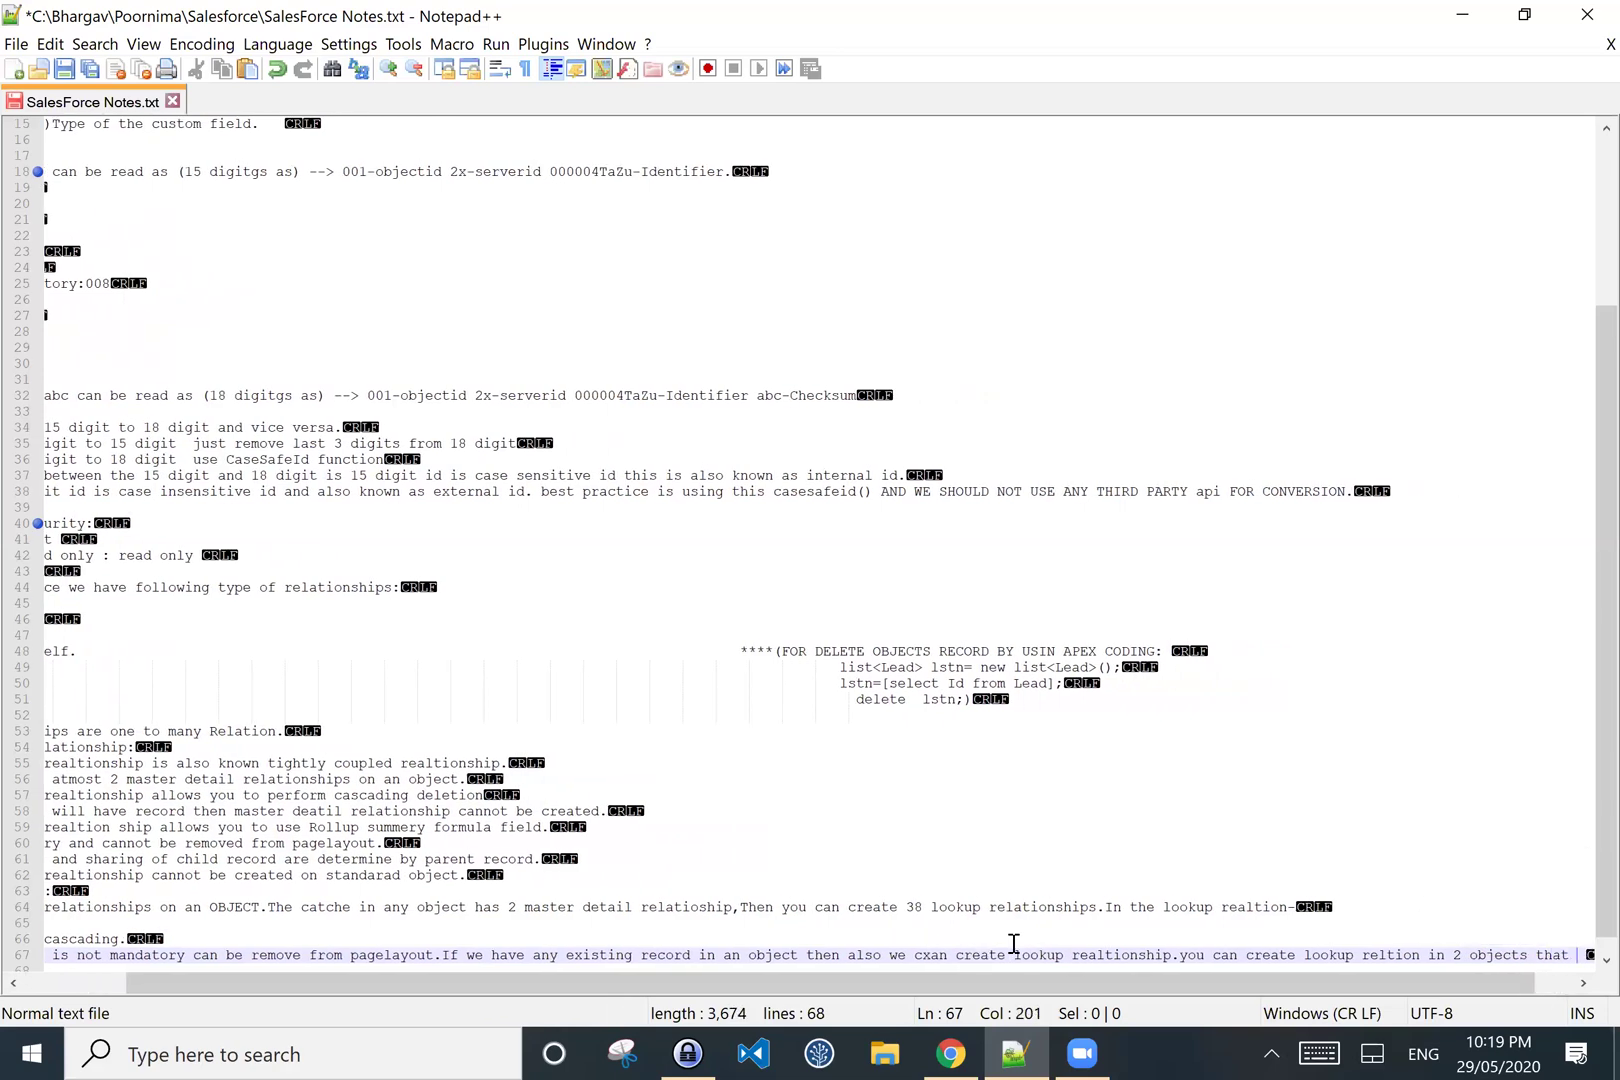
- Continue the note on a new line with "standard and custom objhects."
key("Return")
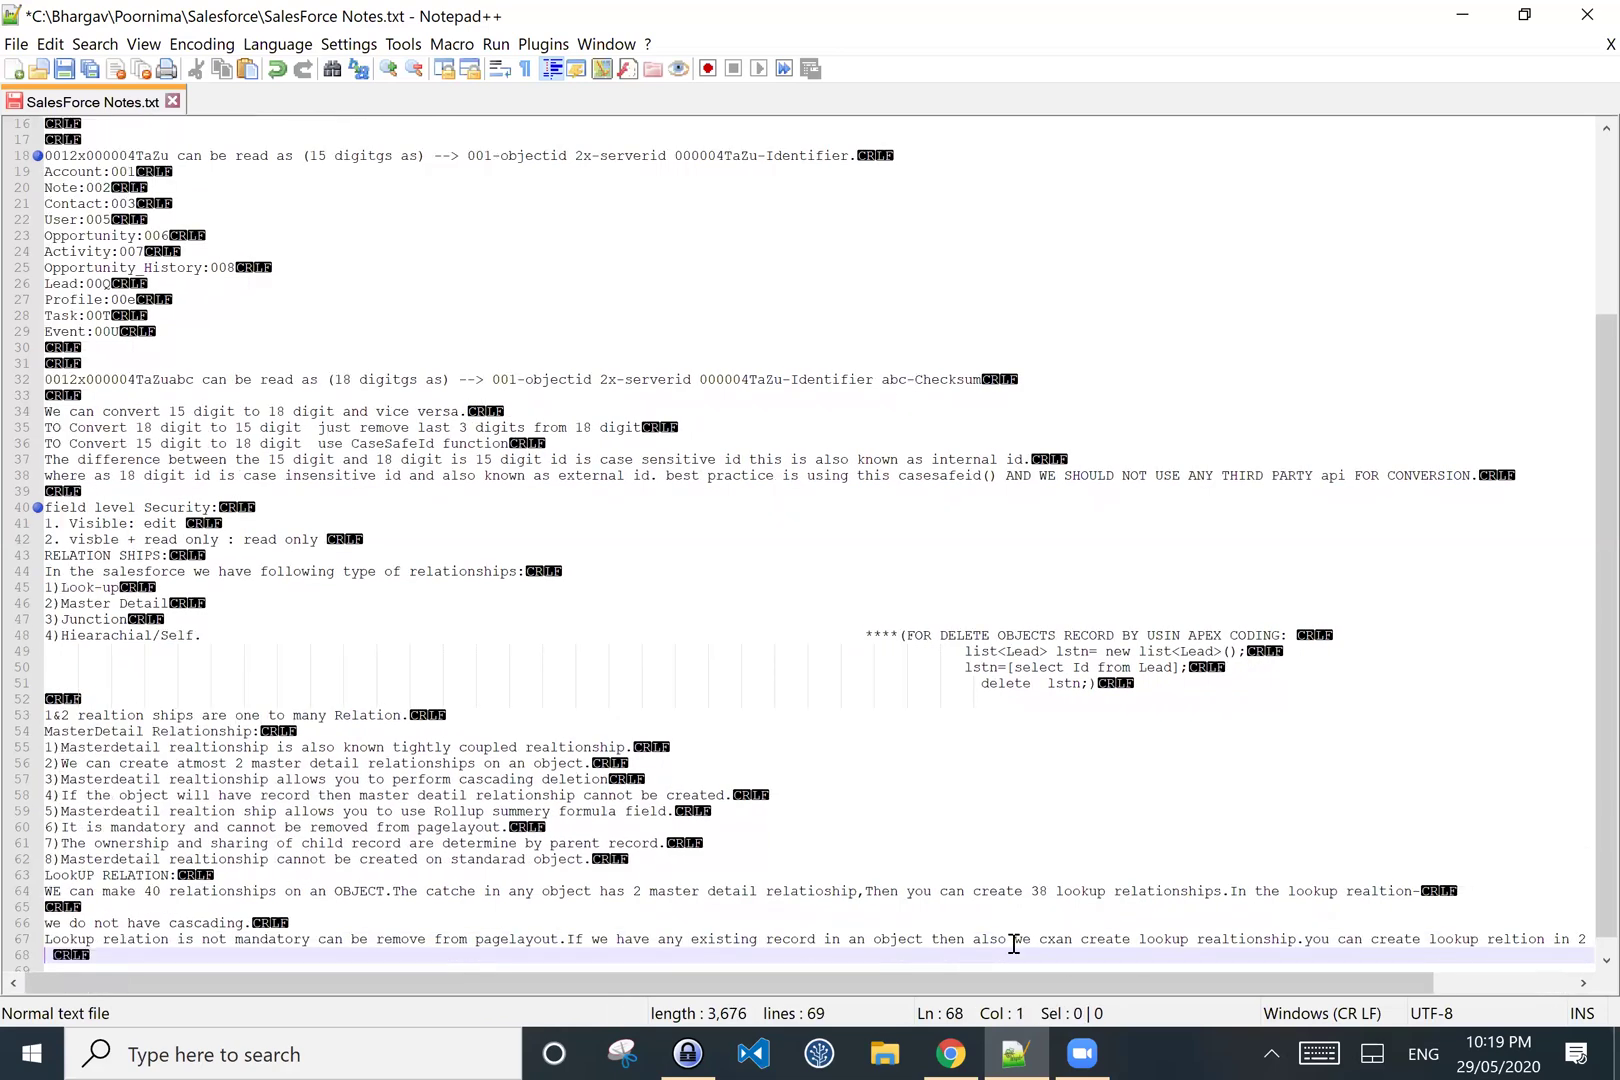
type("stan")
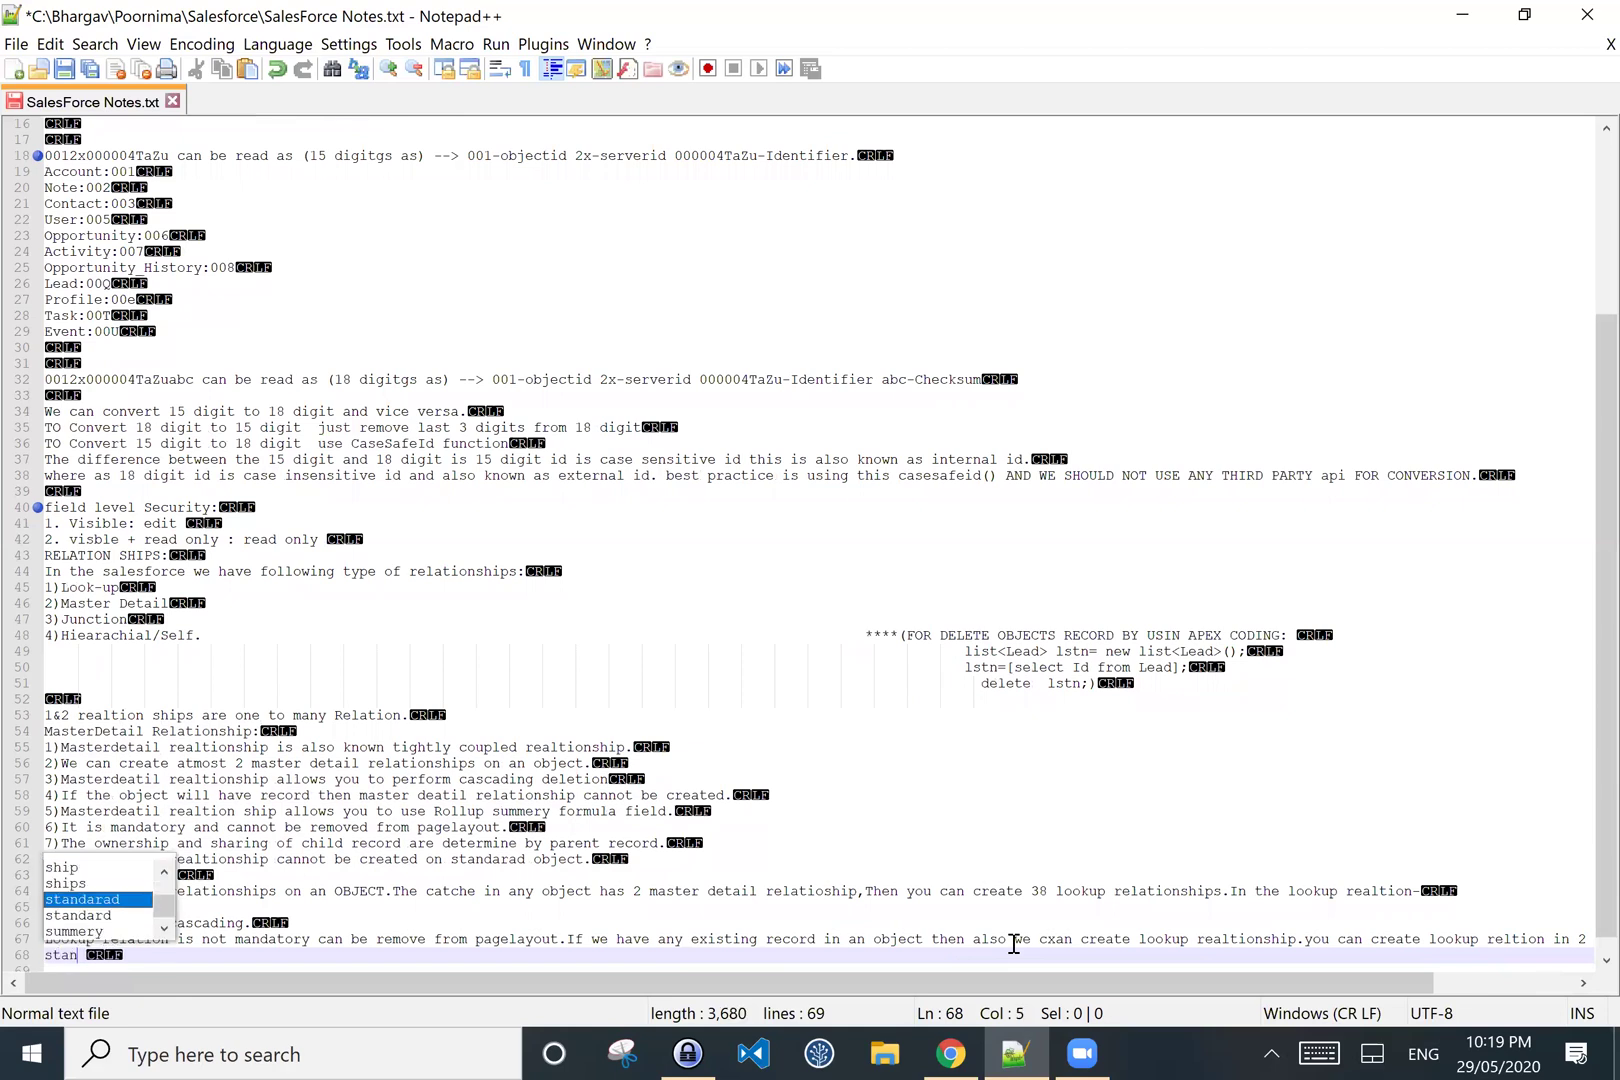
type("dard a")
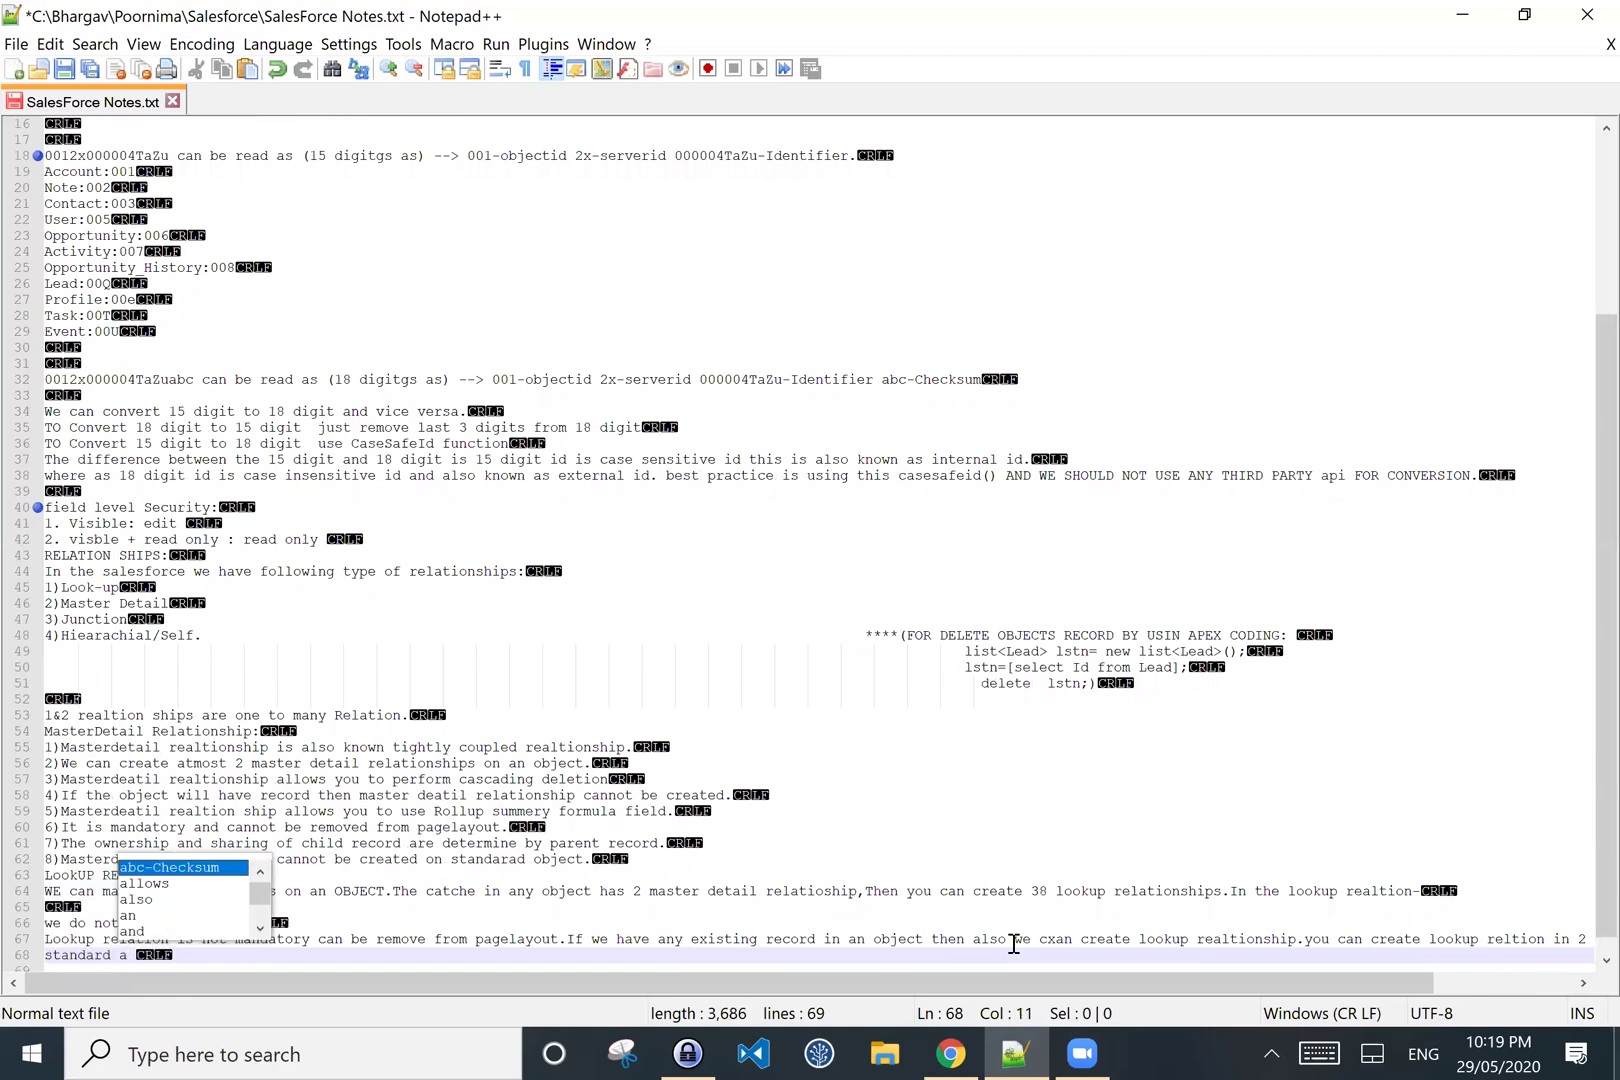
type("n")
type("d ")
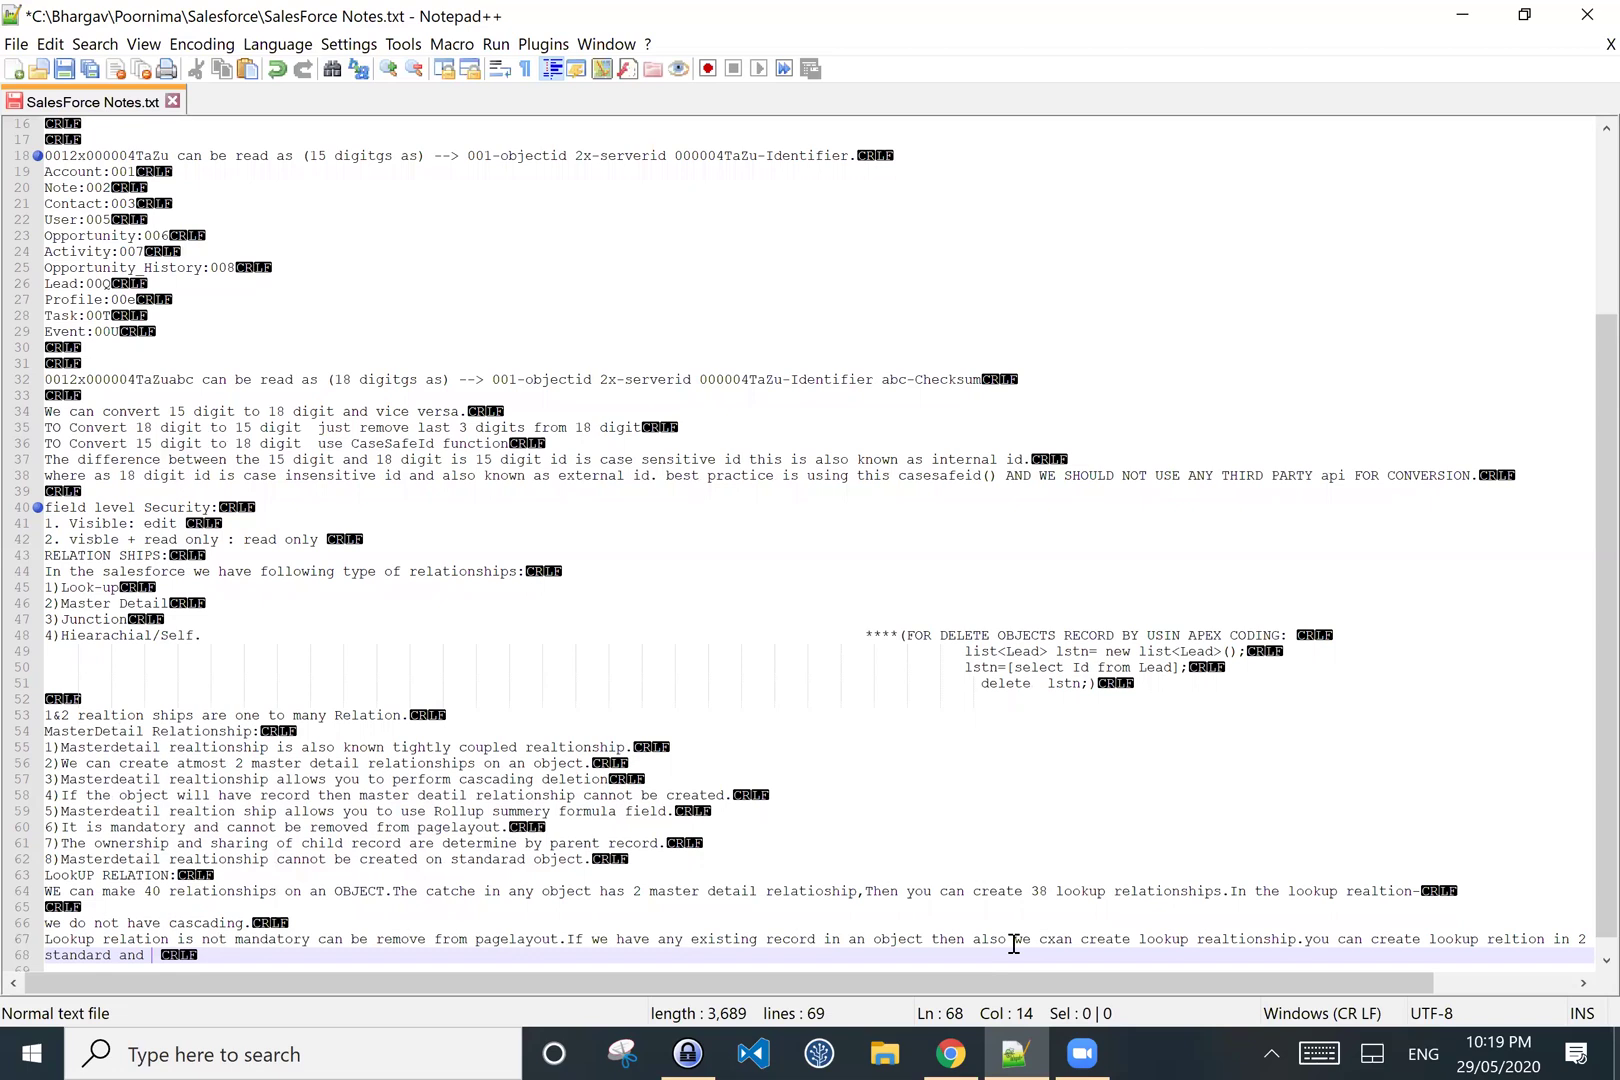
type("custom objhects")
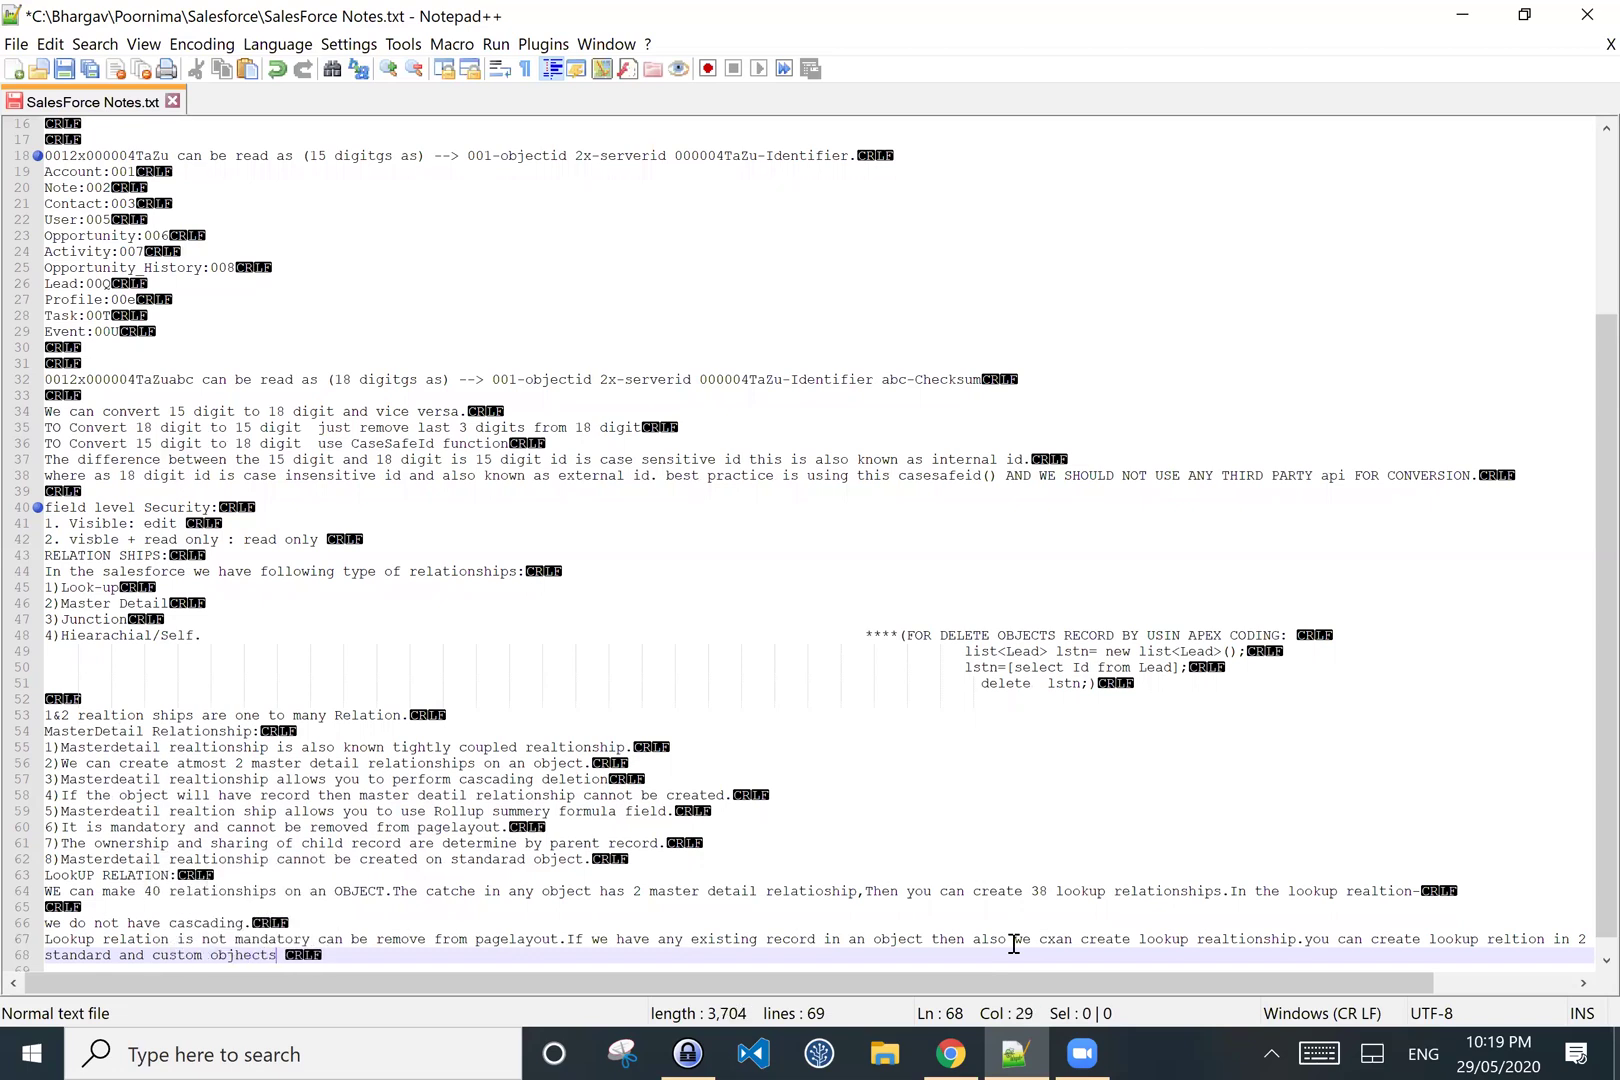
type(".")
- Put "lookup reltion in 2 objects that standard and custom objhects." on one line without a leading space and remove the blank line above "we do not have cascading"
left_click(1421, 941)
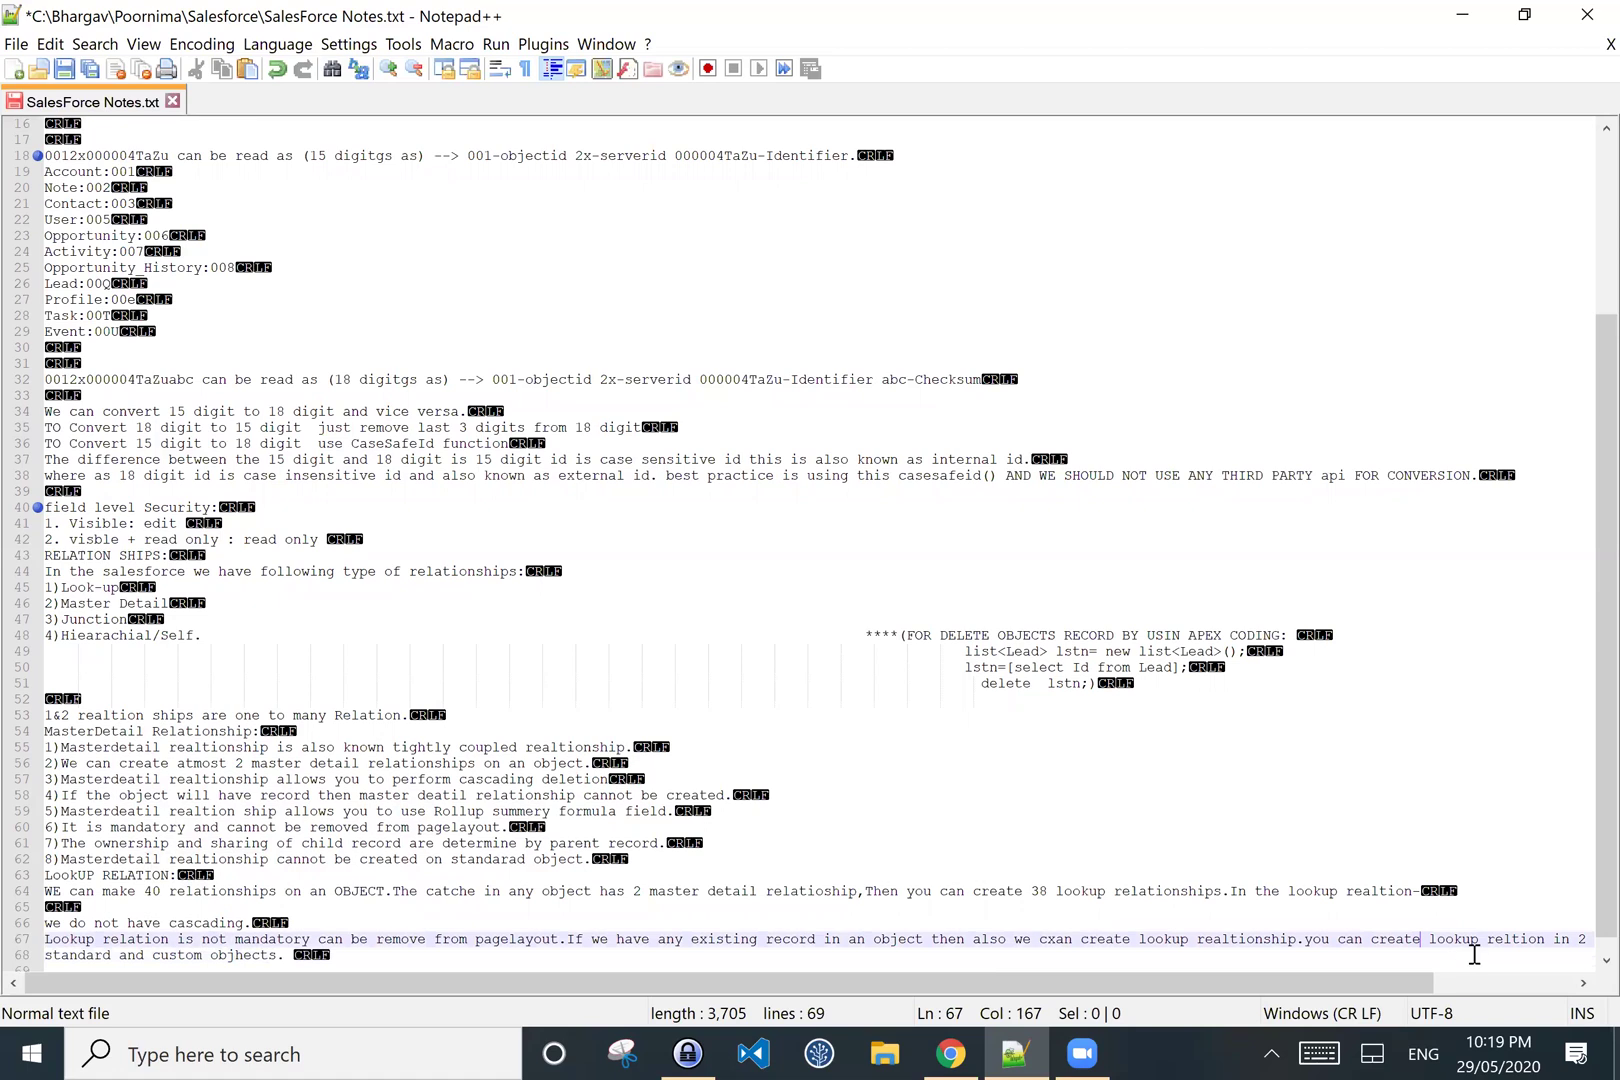
key("Return")
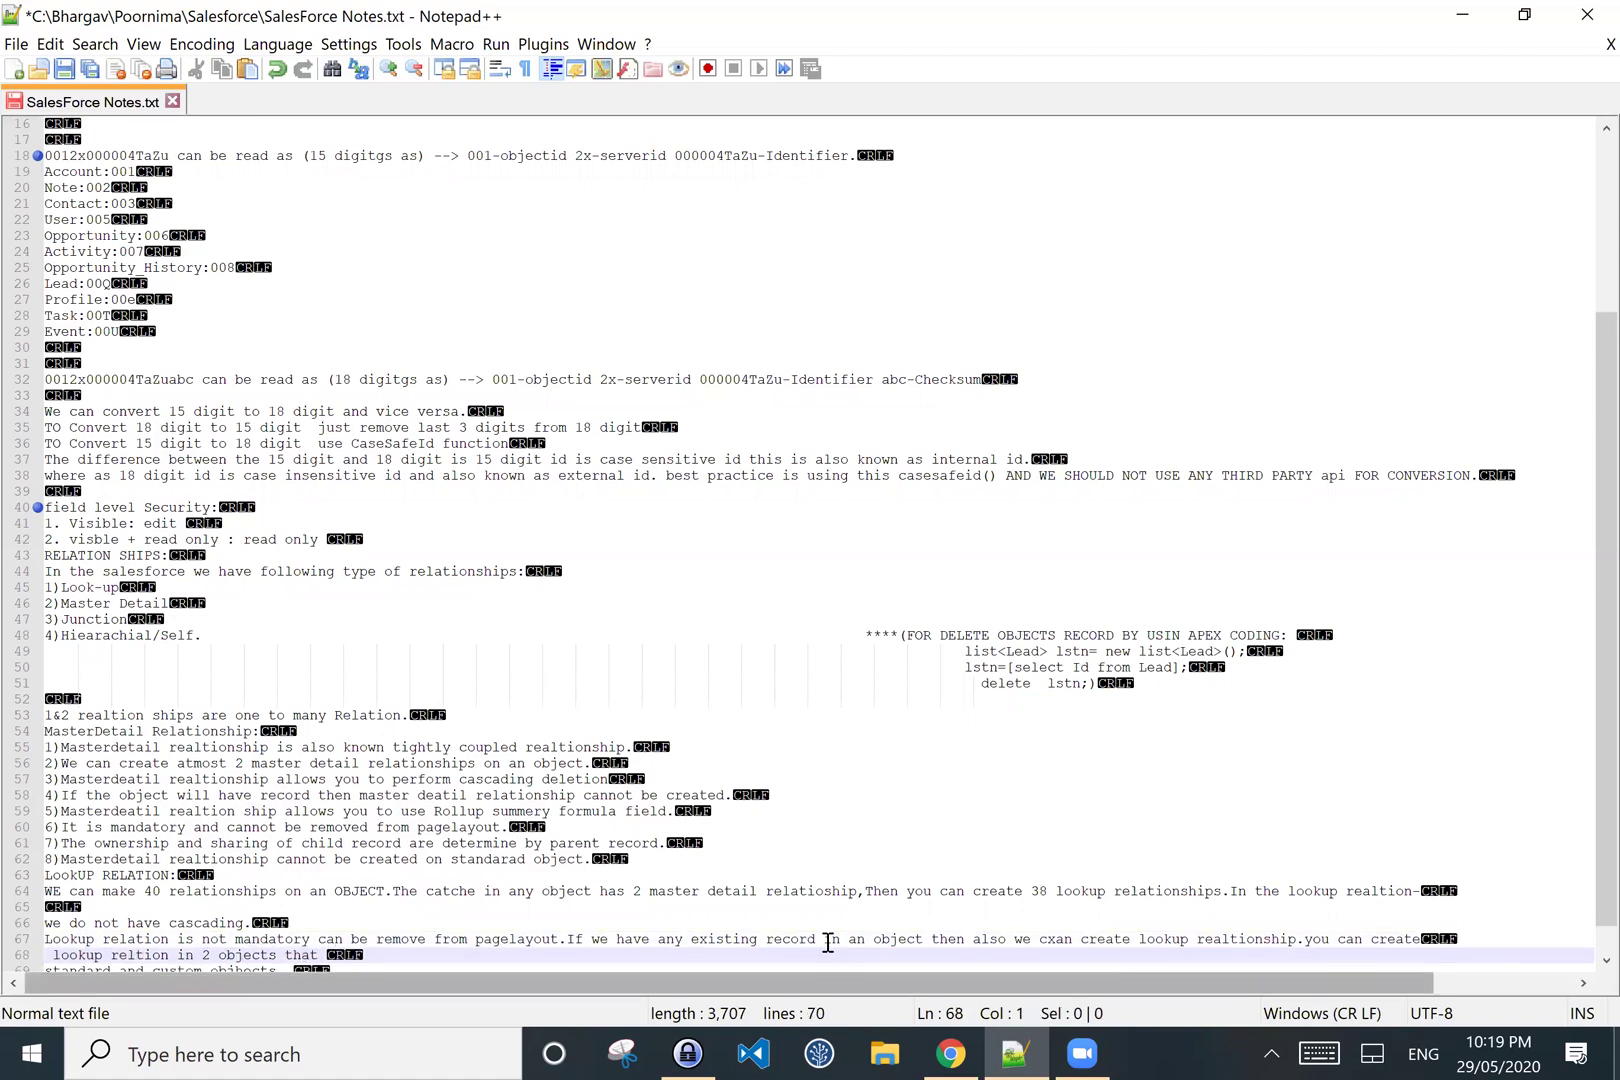
scroll(300, 900, "down", 1)
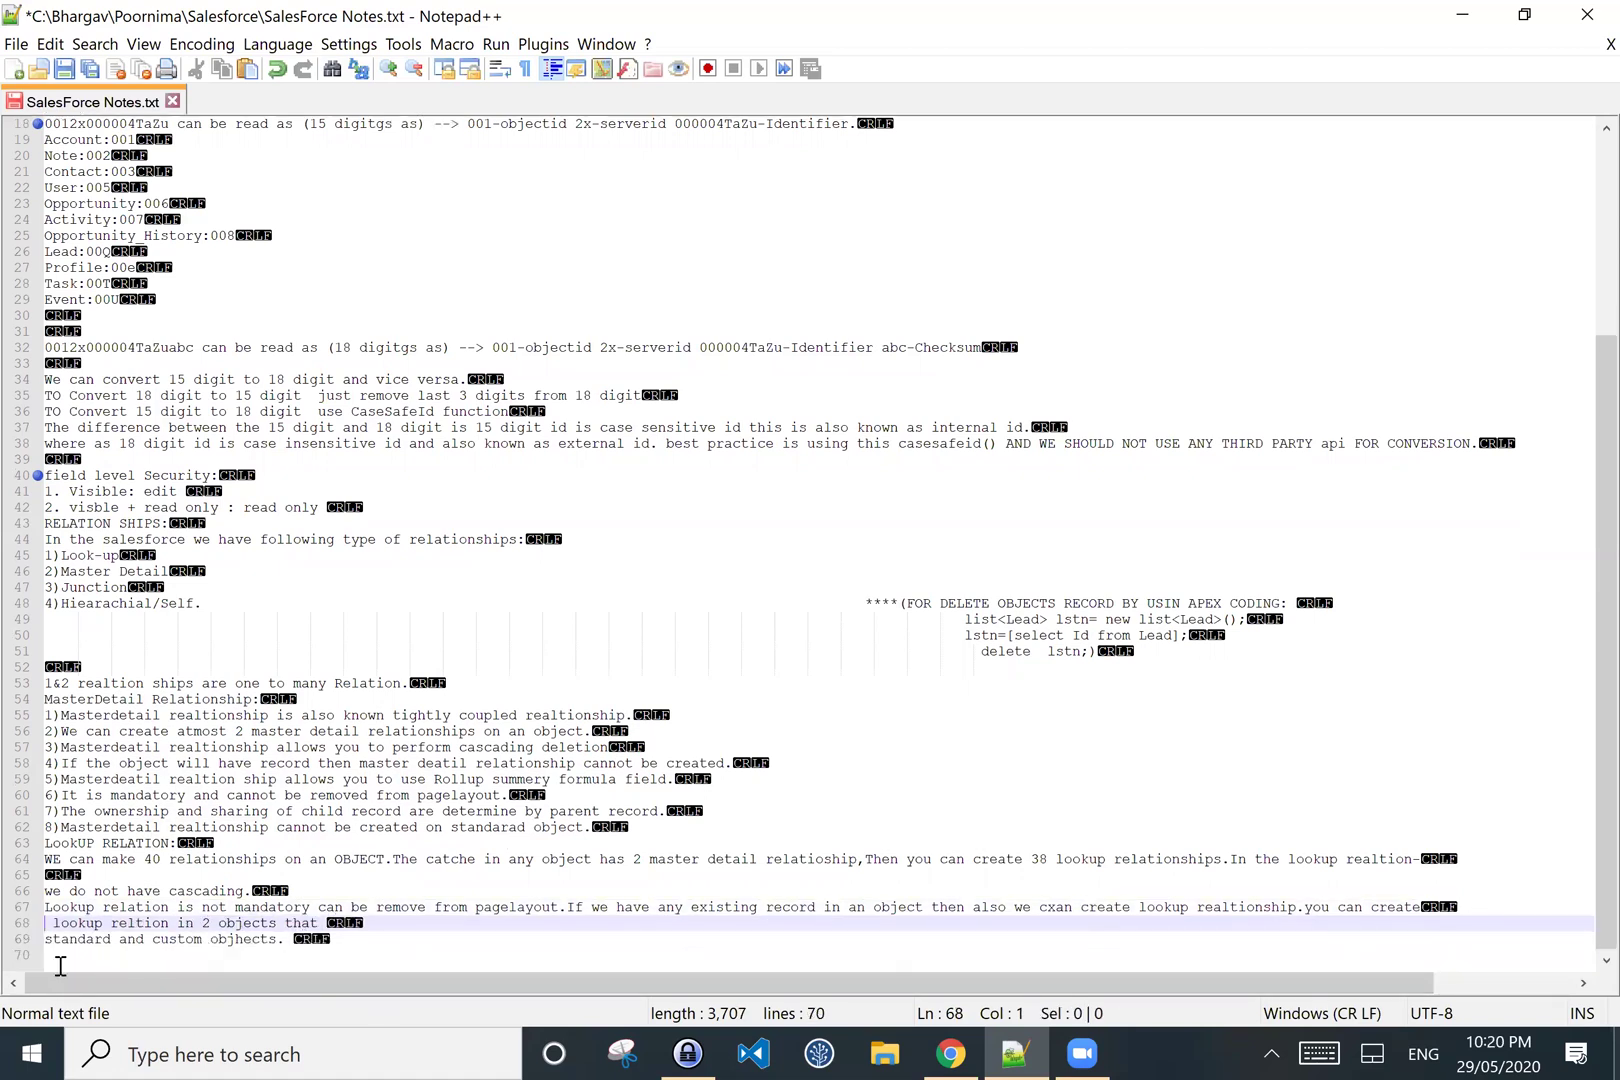
left_click(48, 940)
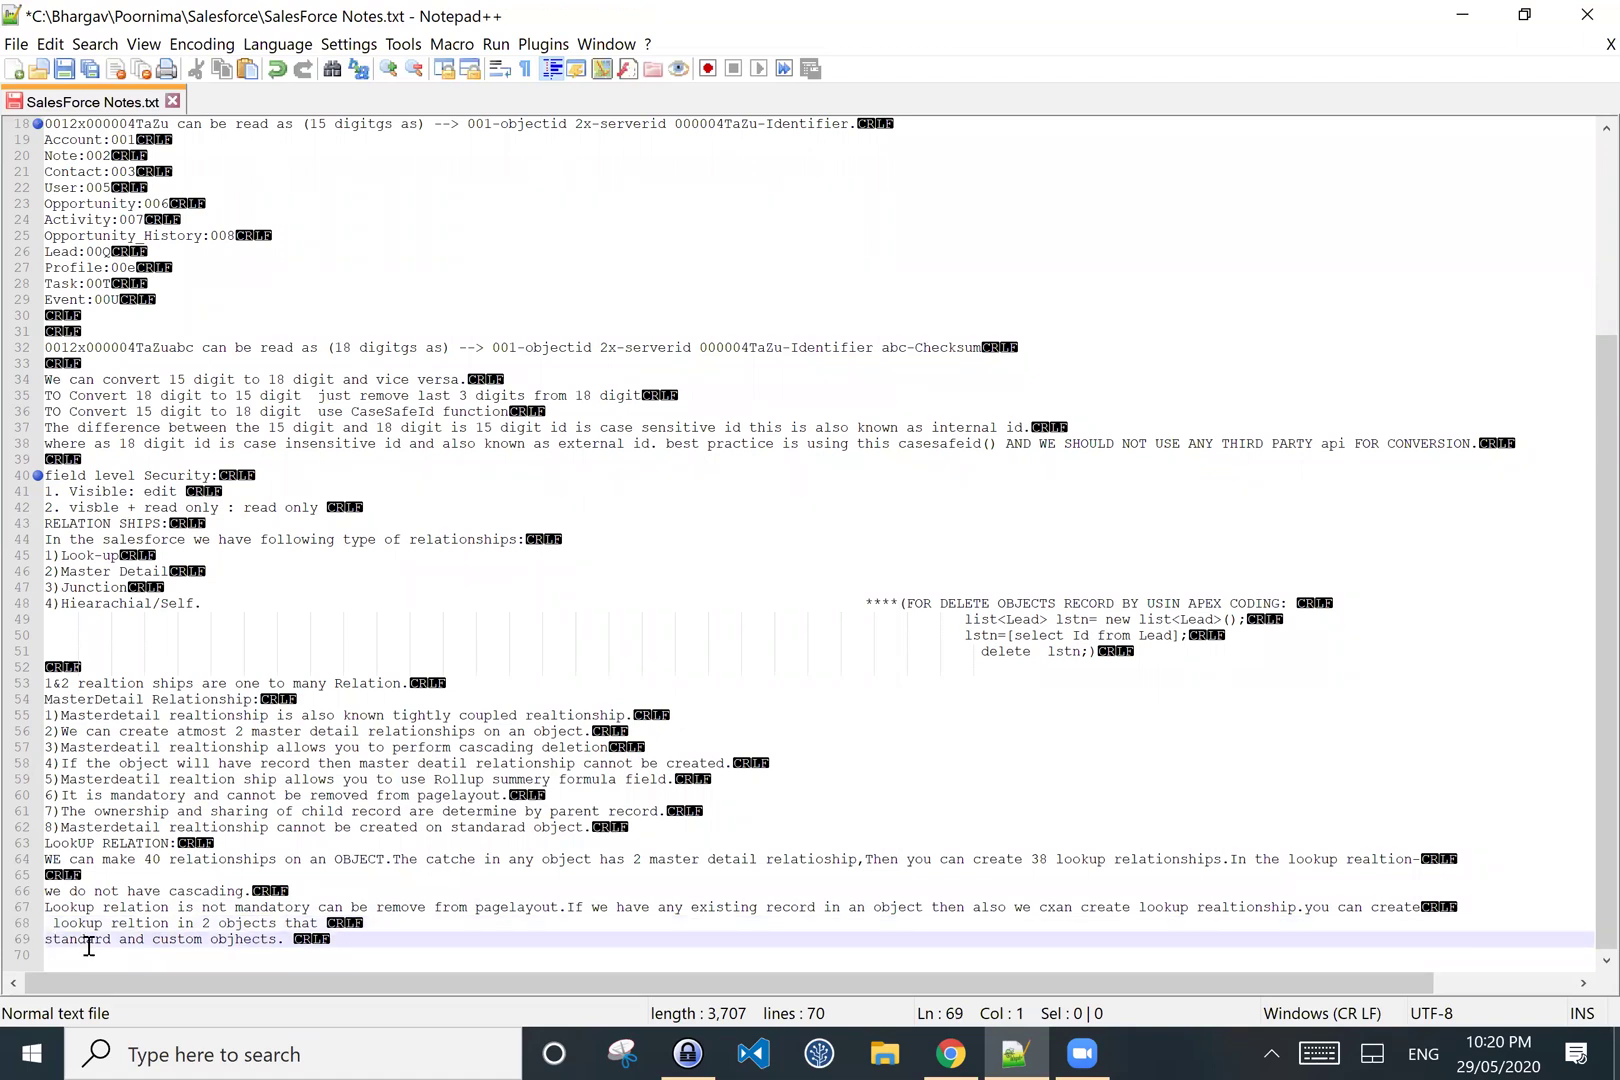
key("BackSpace")
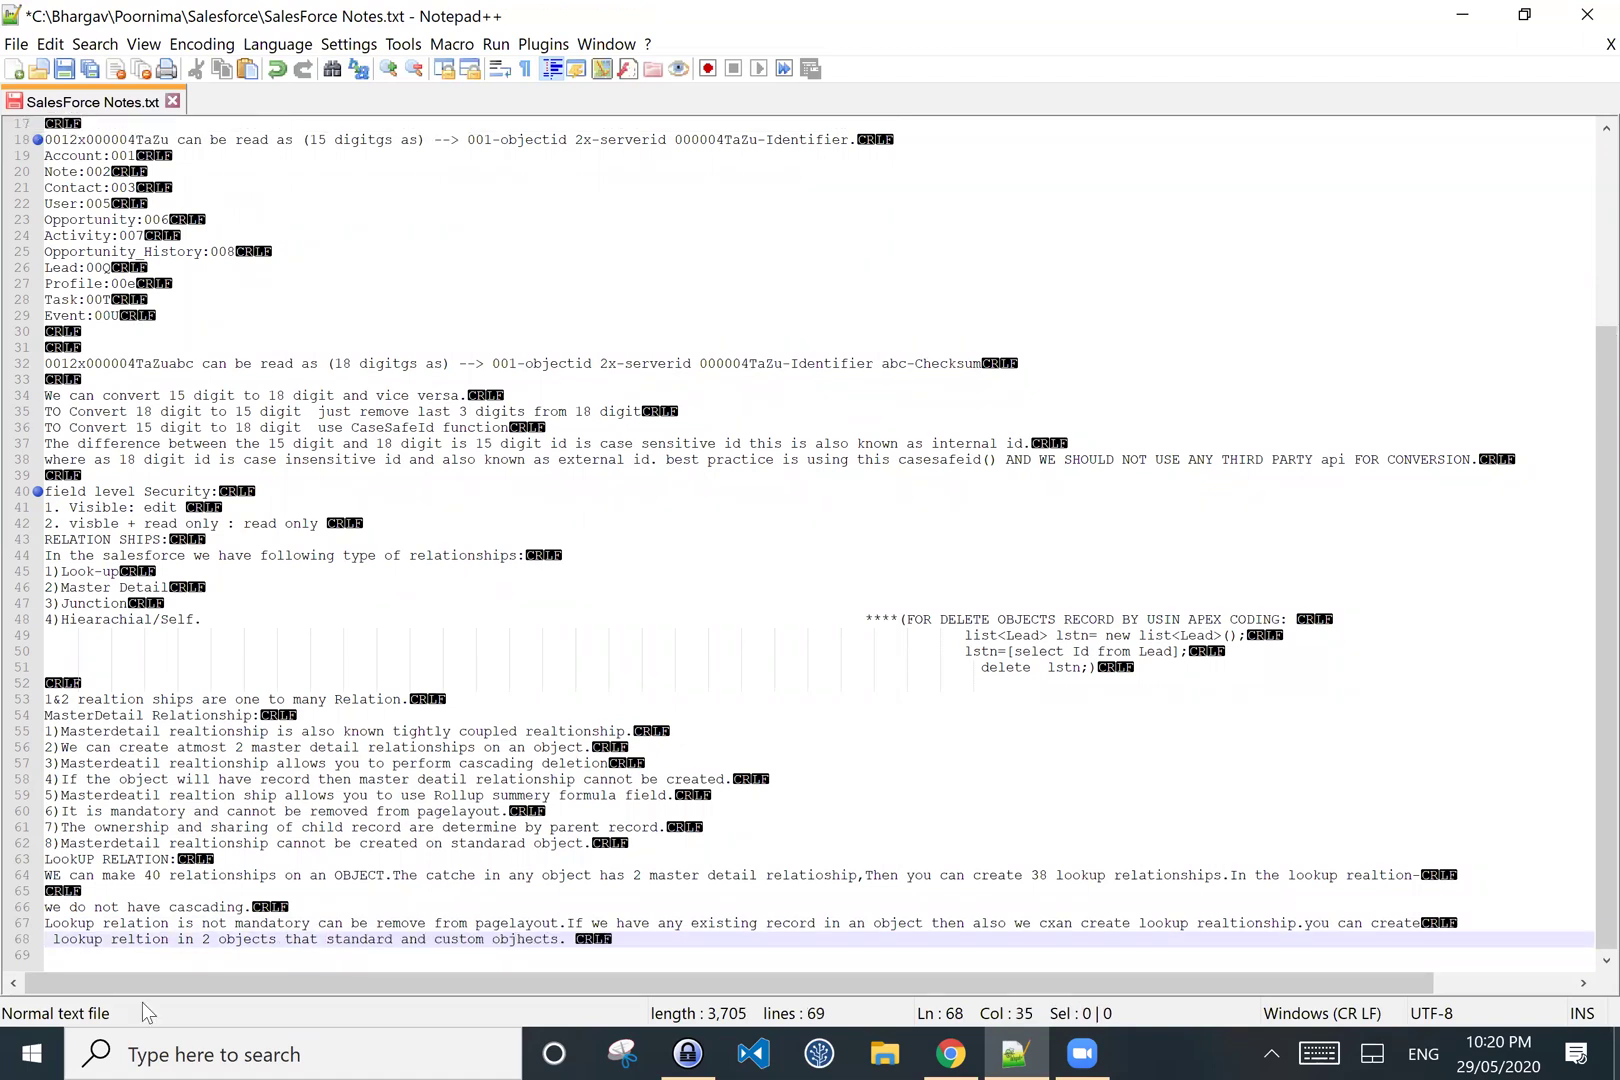
left_click(53, 940)
key("BackSpace")
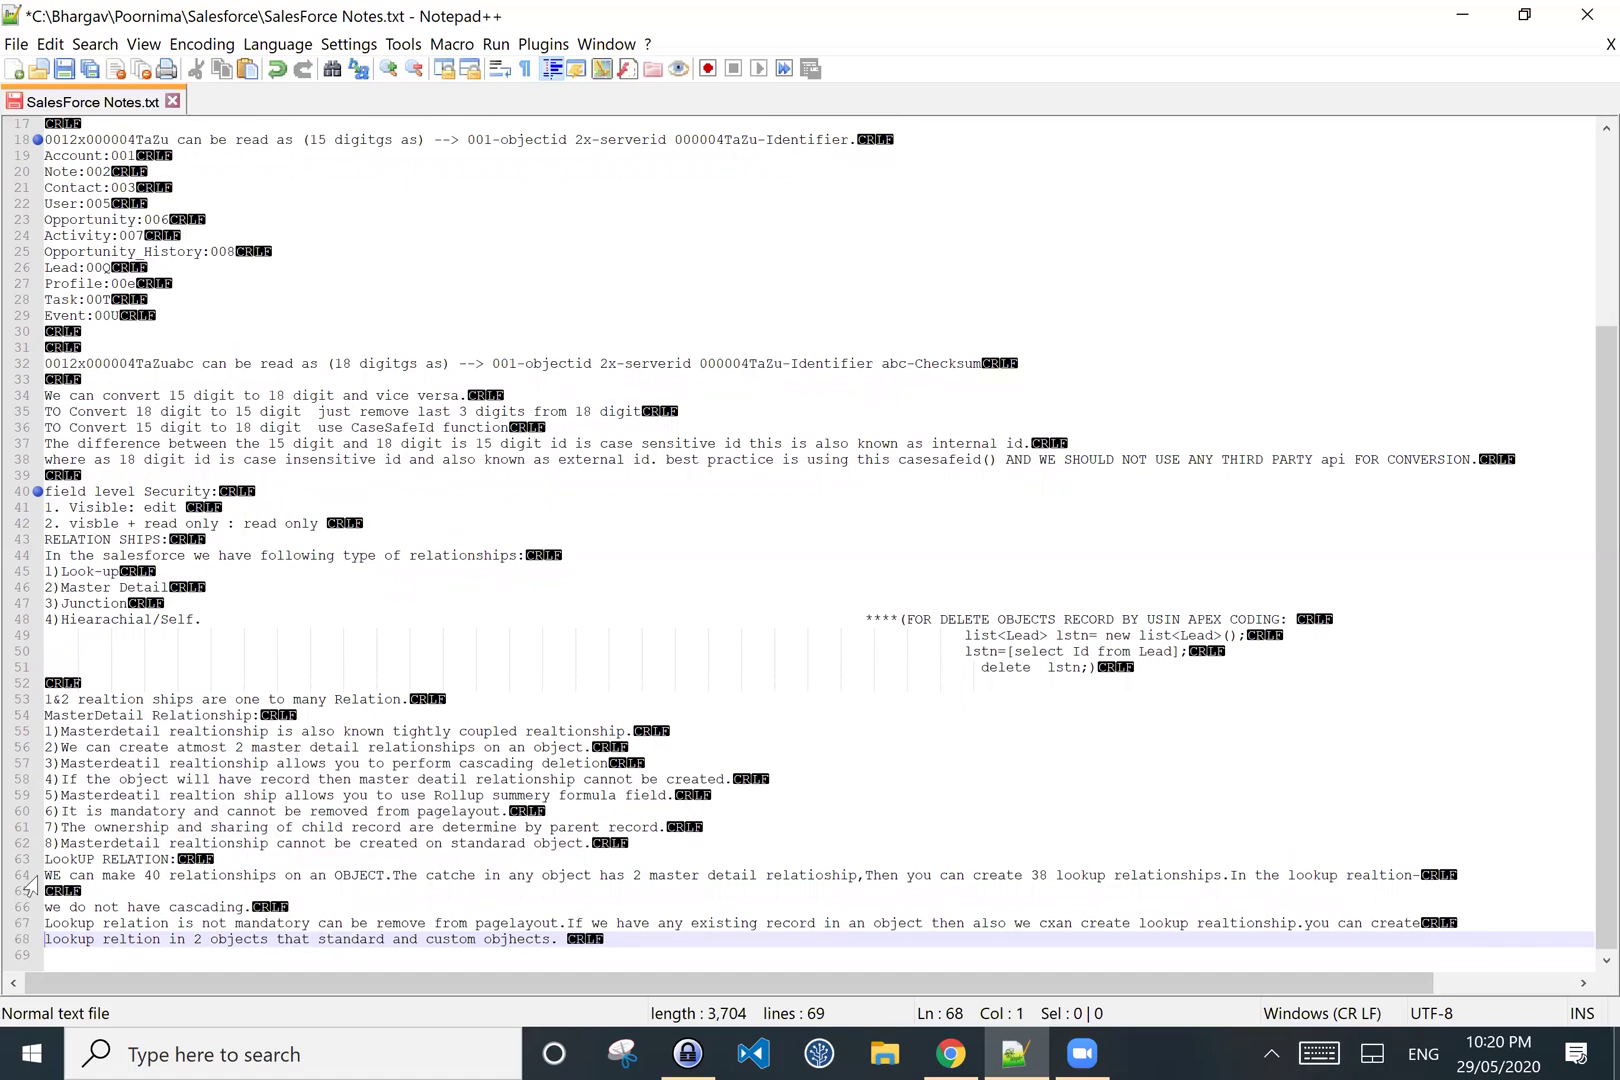
left_click(44, 907)
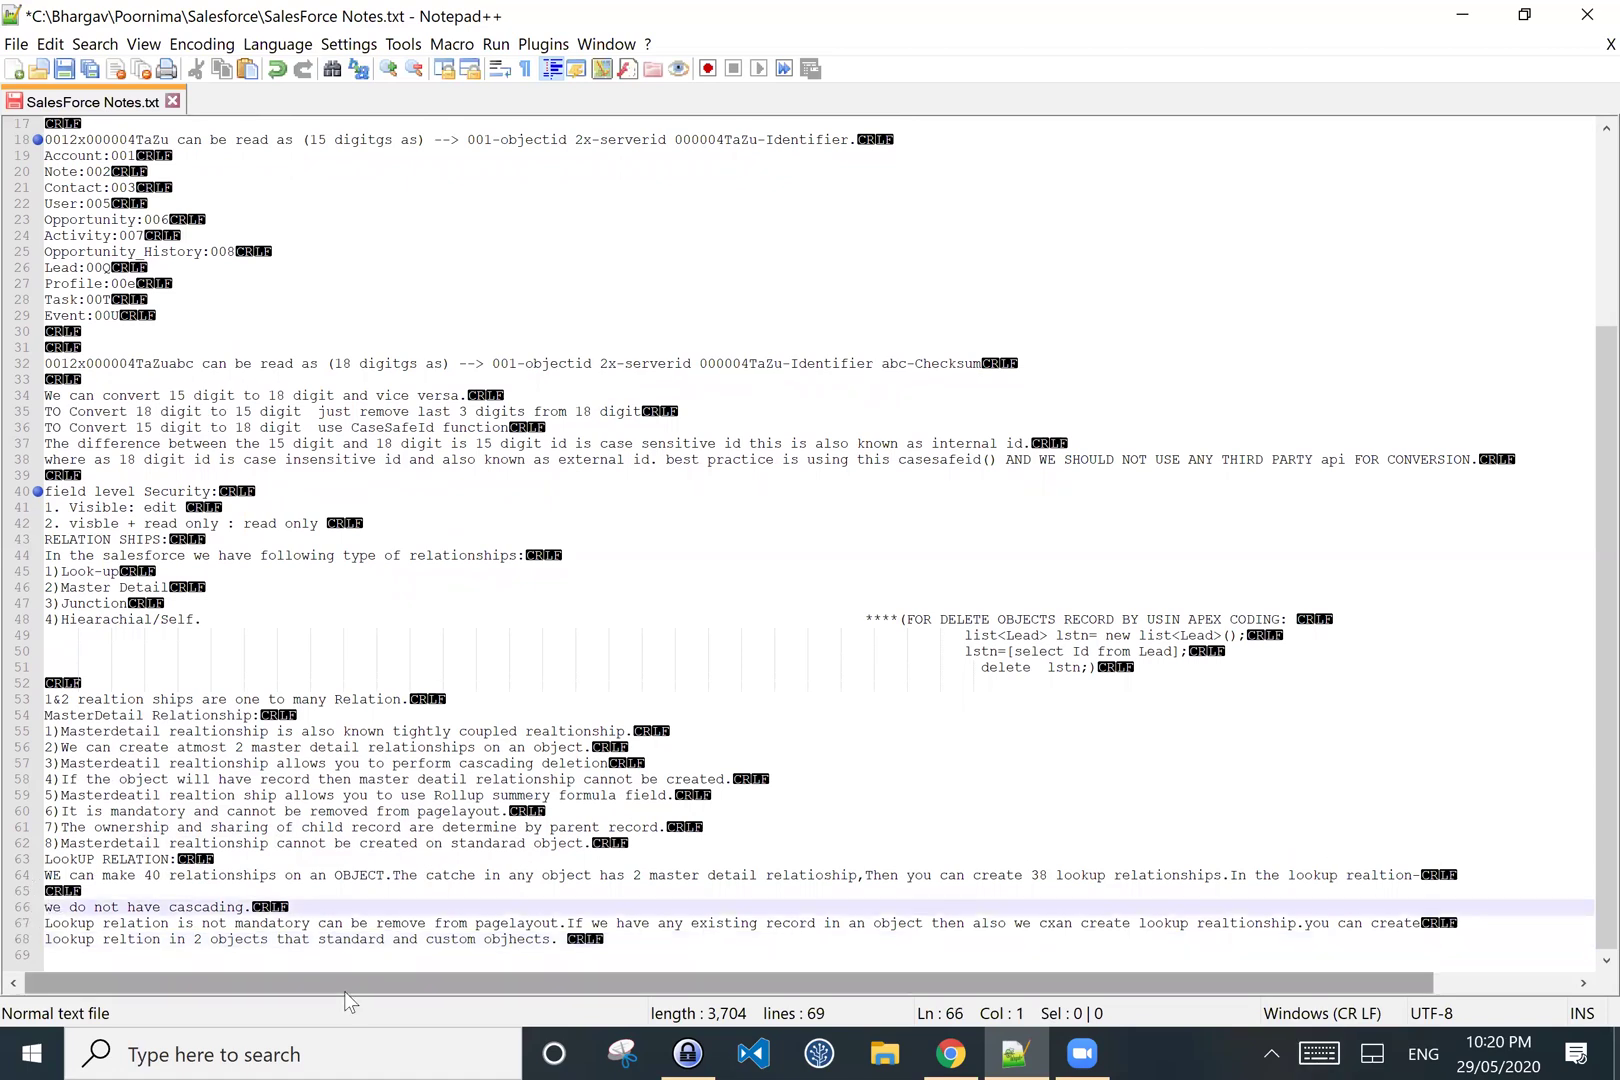
key("BackSpace")
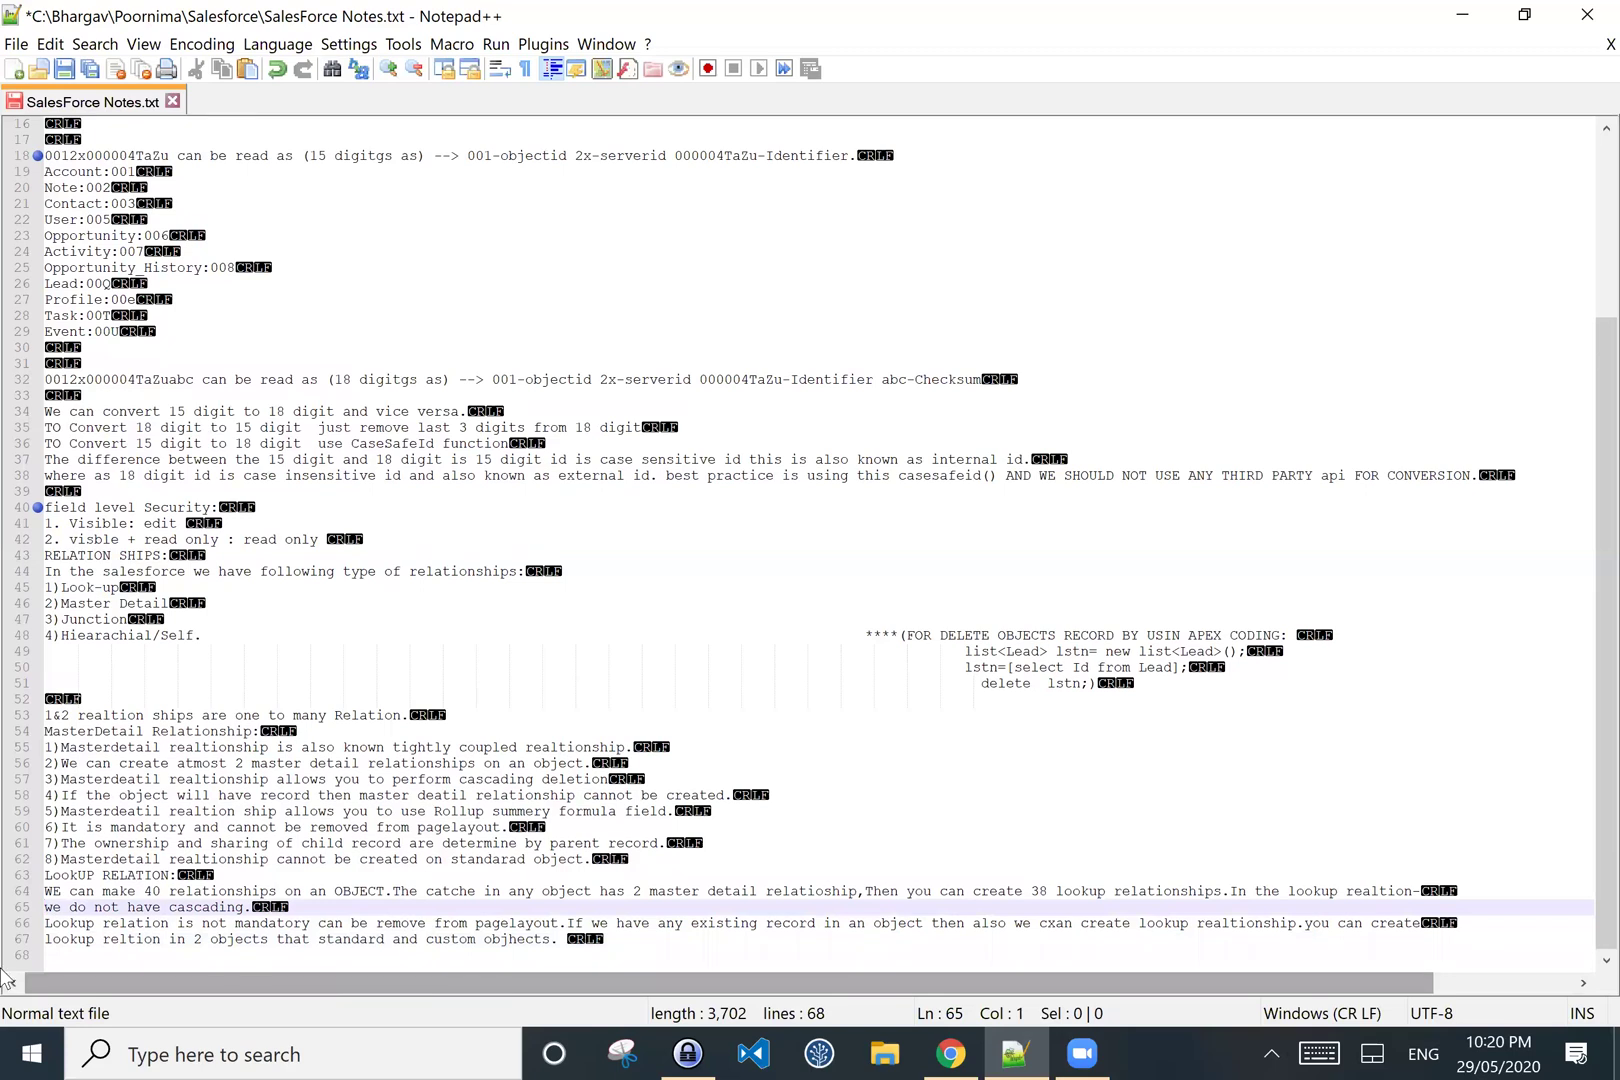
- Correct "WE" to "We" at the start of the first lookup note and "cxan" to "can" in the existing-record sentence
key("Up")
key("Right")
key("Right")
key("BackSpace")
type("ew")
key("BackSpace")
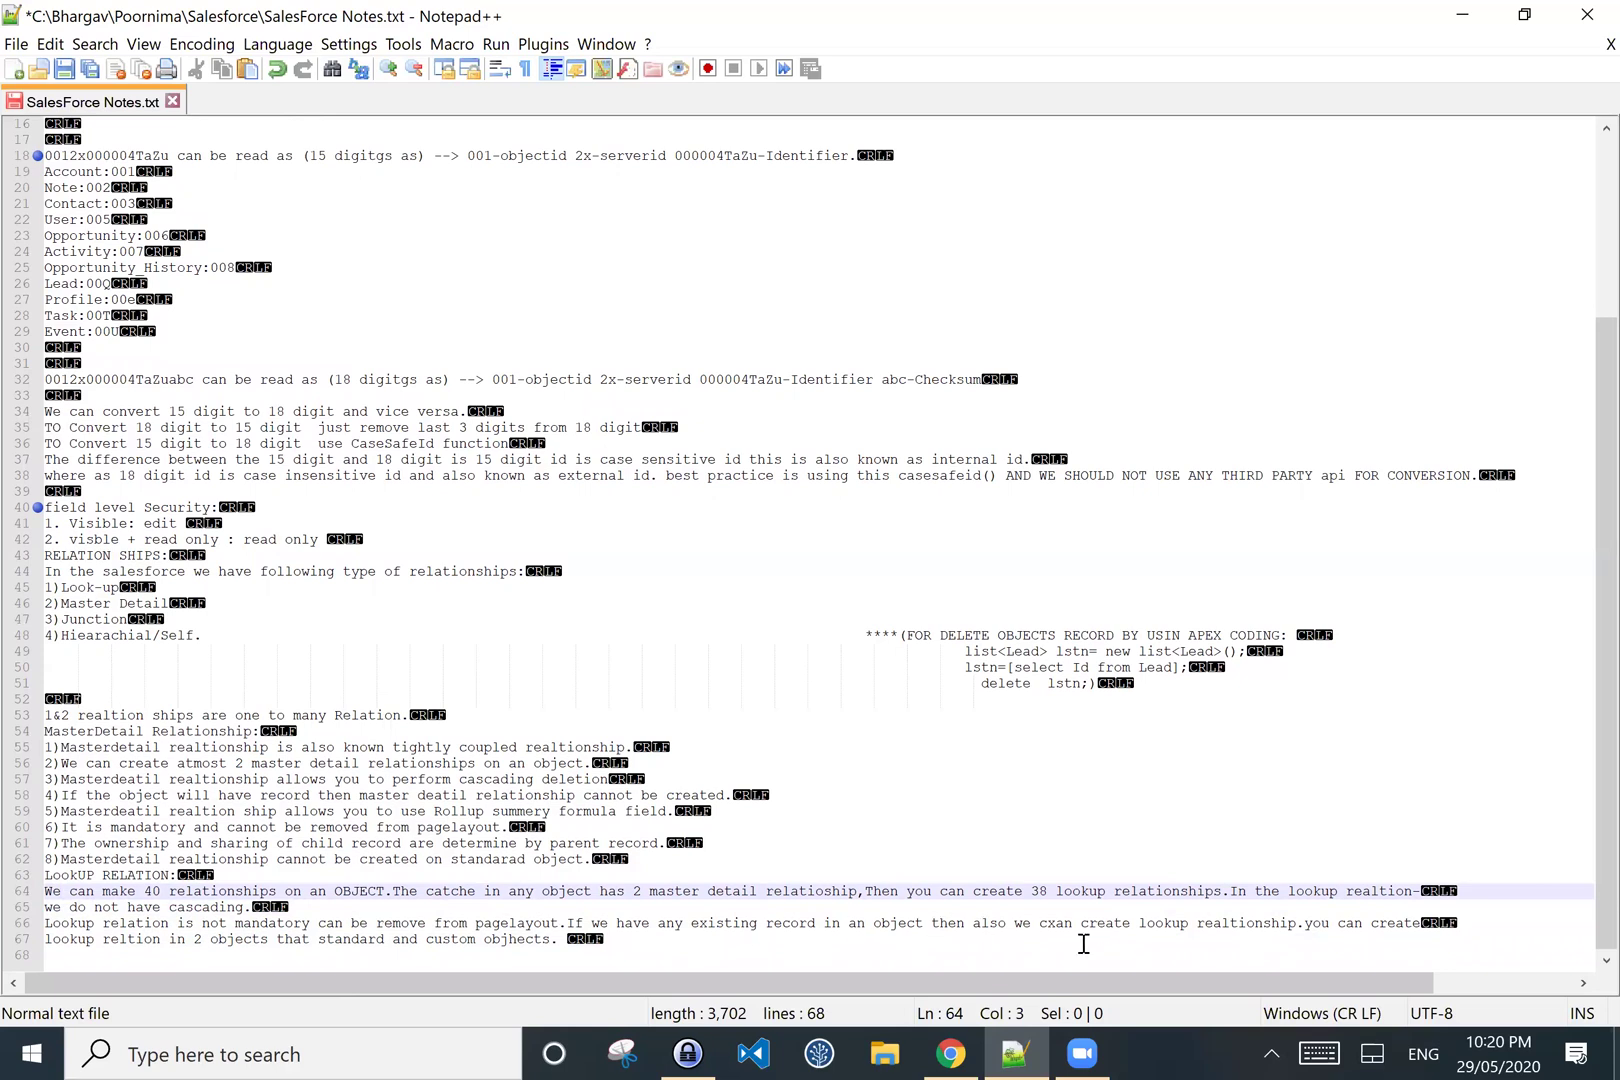
left_click(1054, 920)
key("BackSpace")
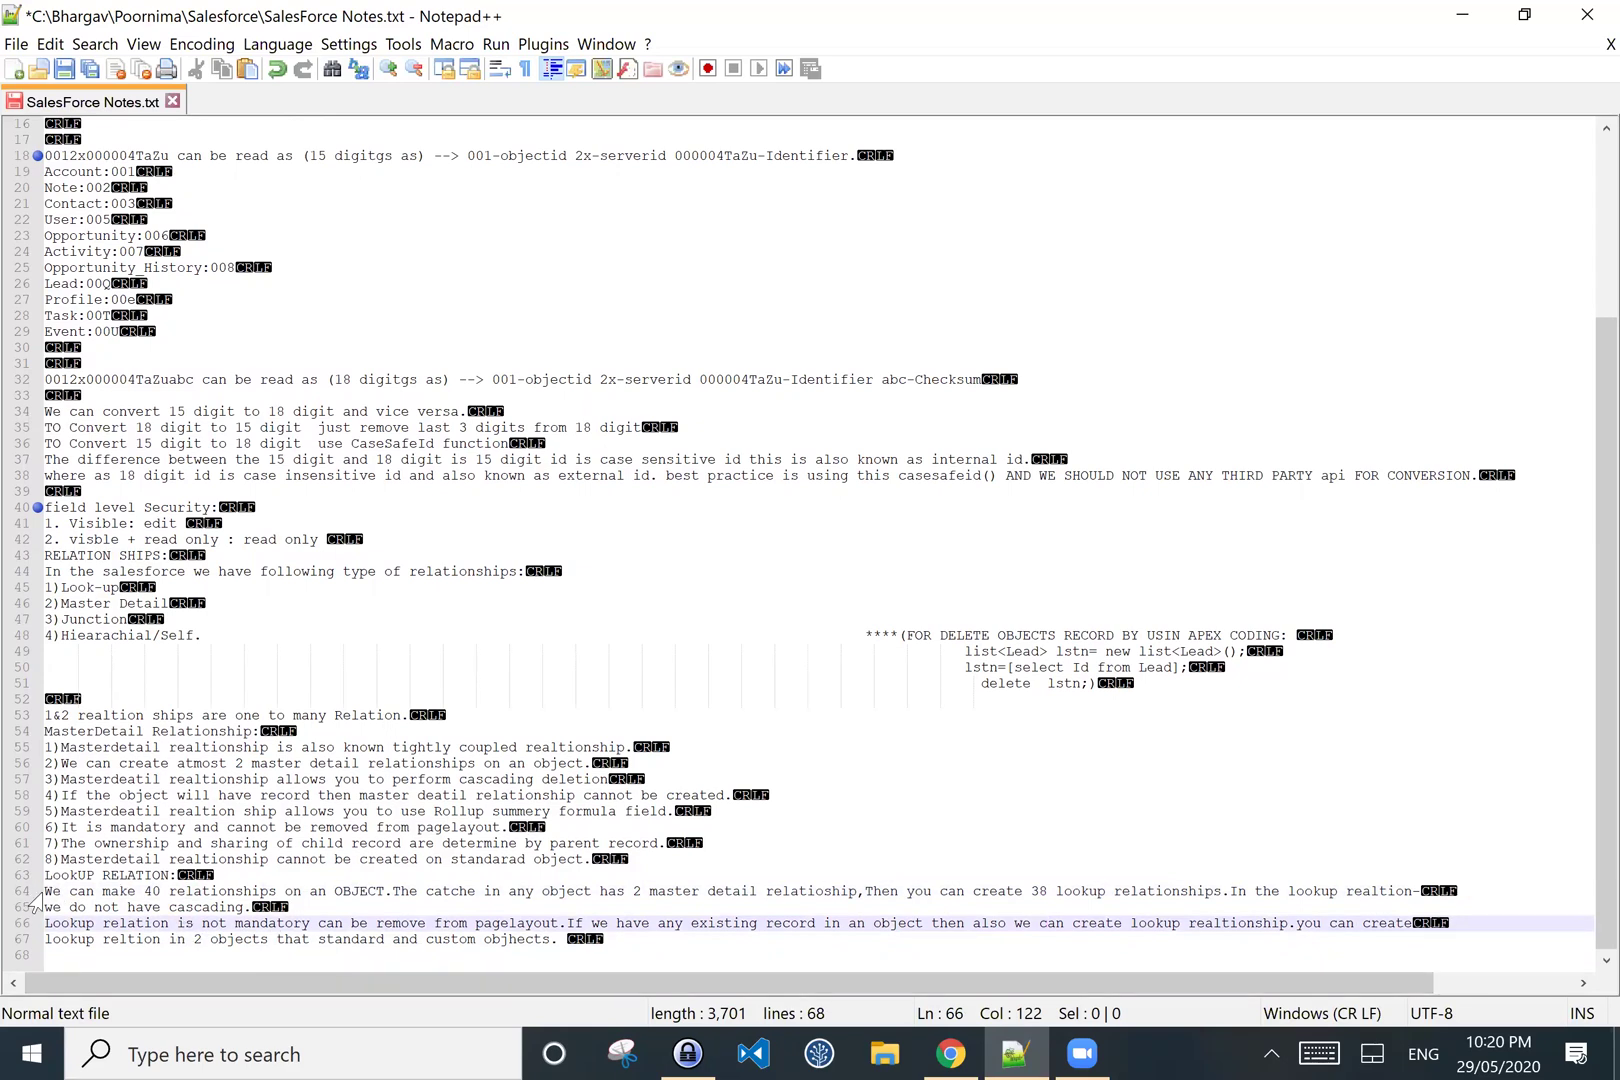
- Review the lookup and master detail notes and the list of four relationship types, highlighting the passages under discussion
left_click_drag(45, 891, 207, 900)
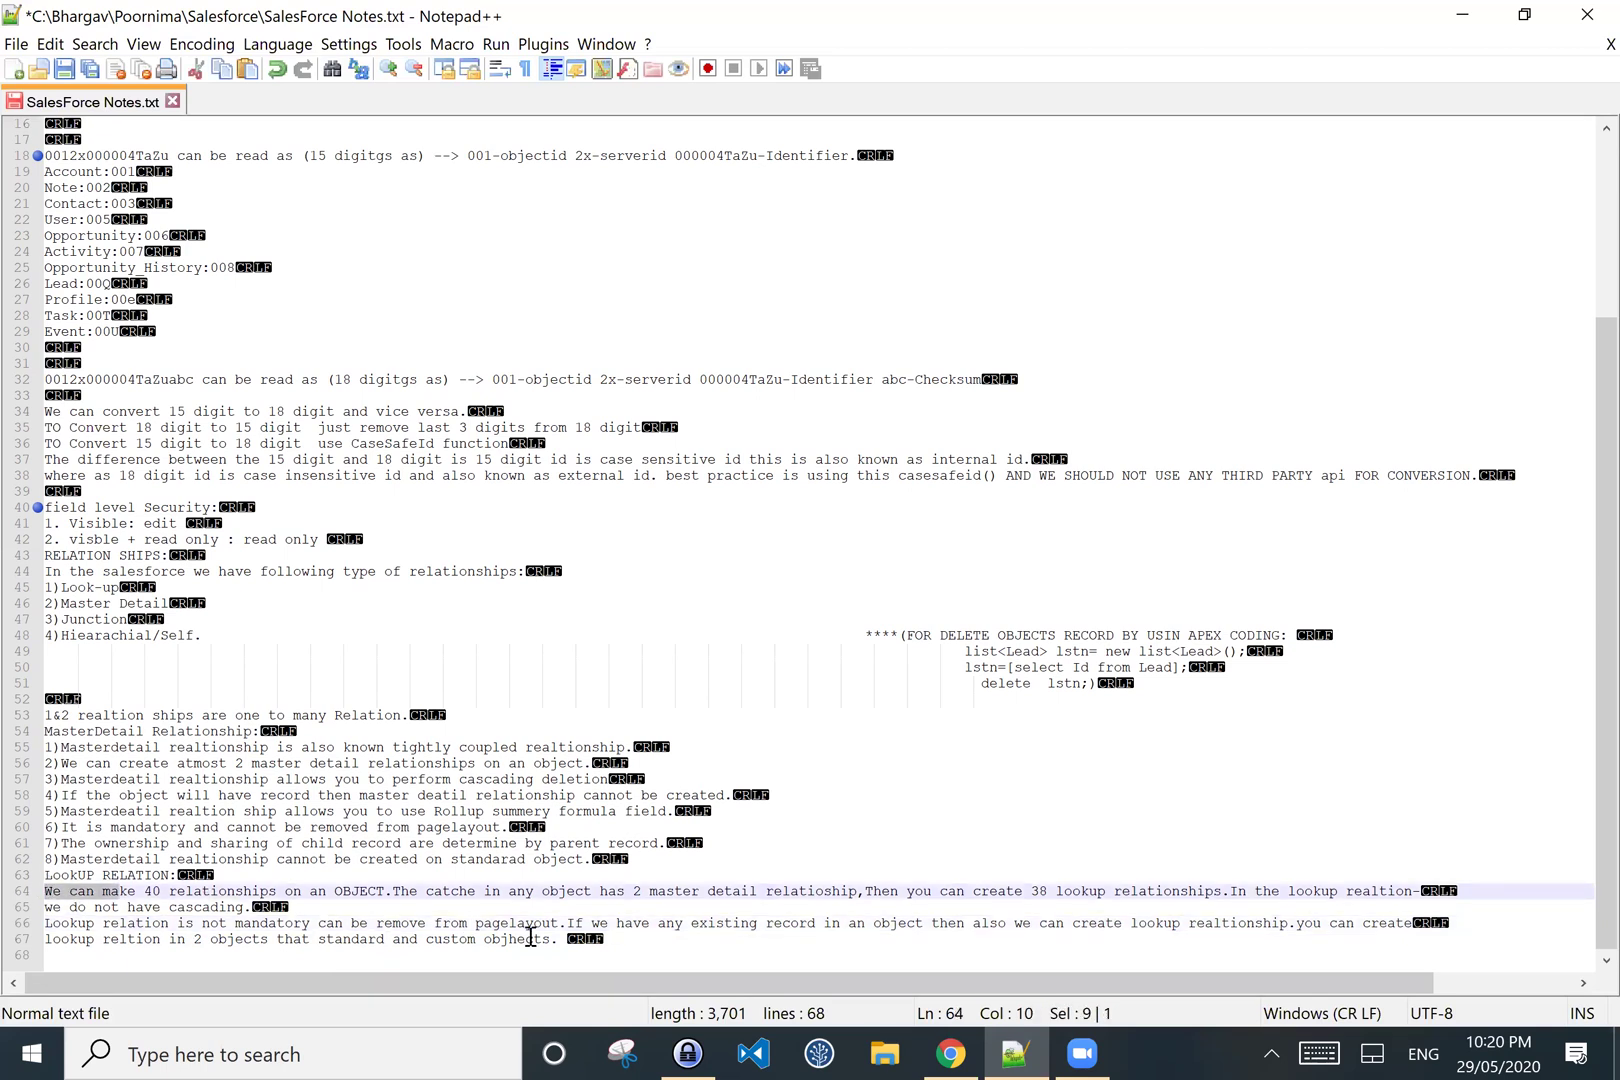
left_click(918, 842)
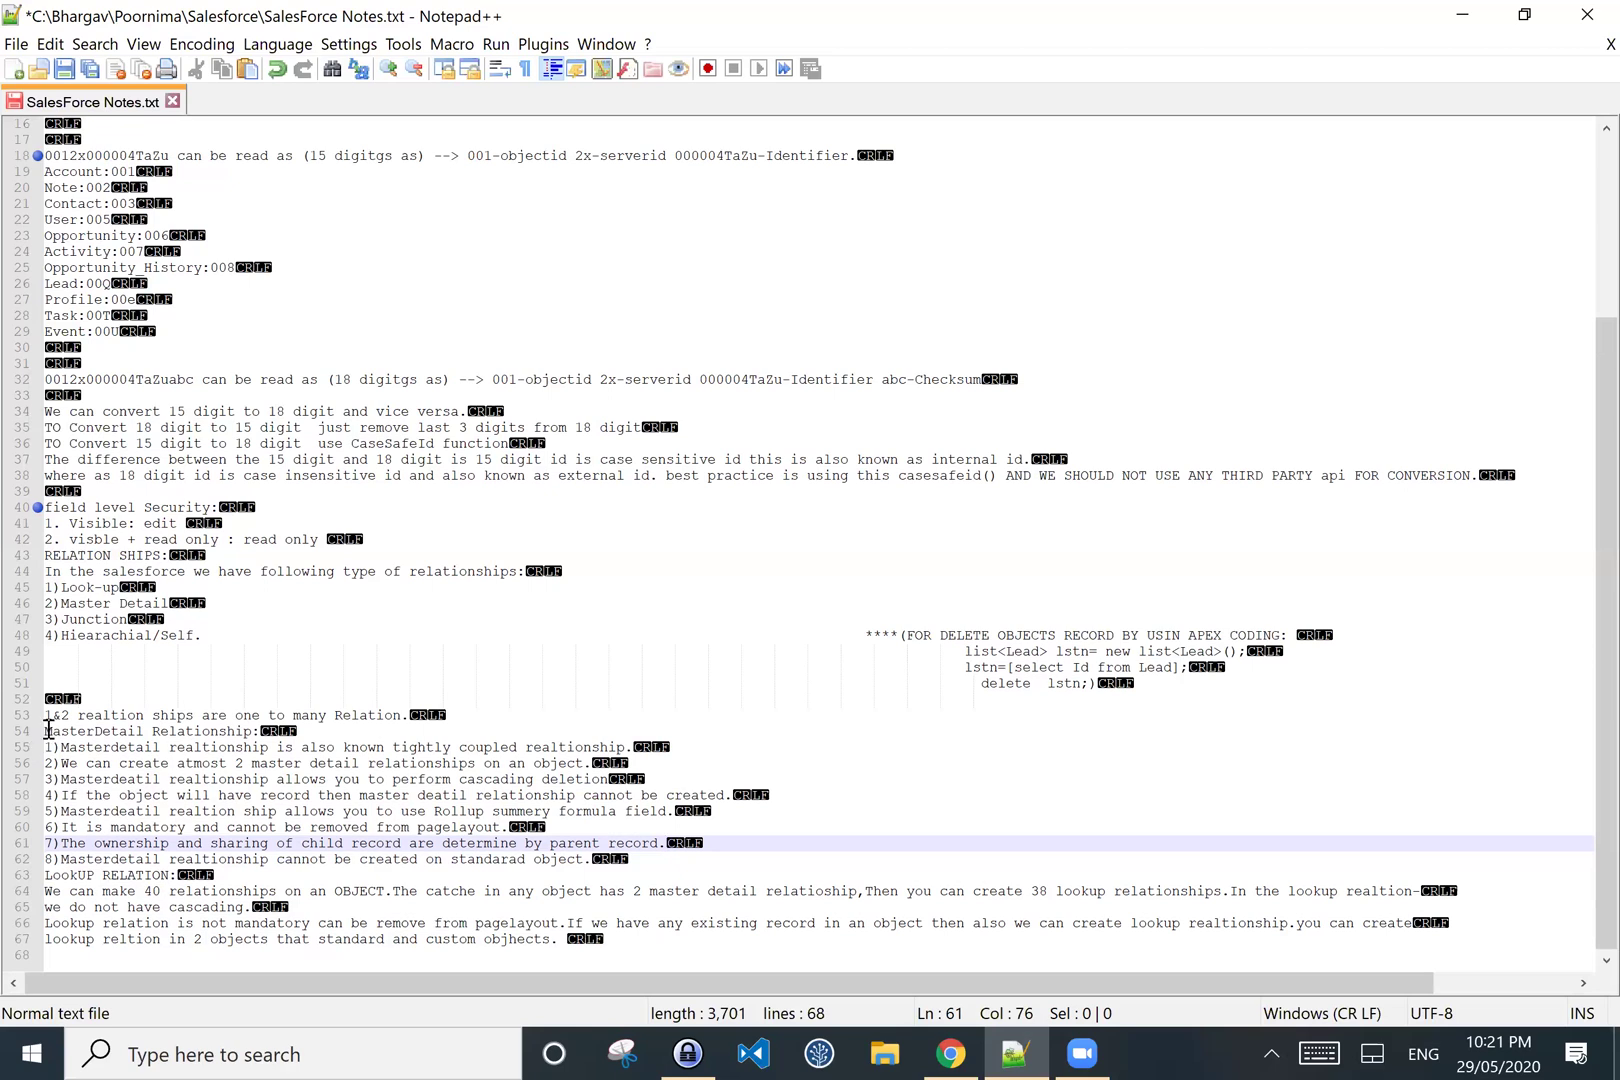
left_click_drag(47, 731, 256, 745)
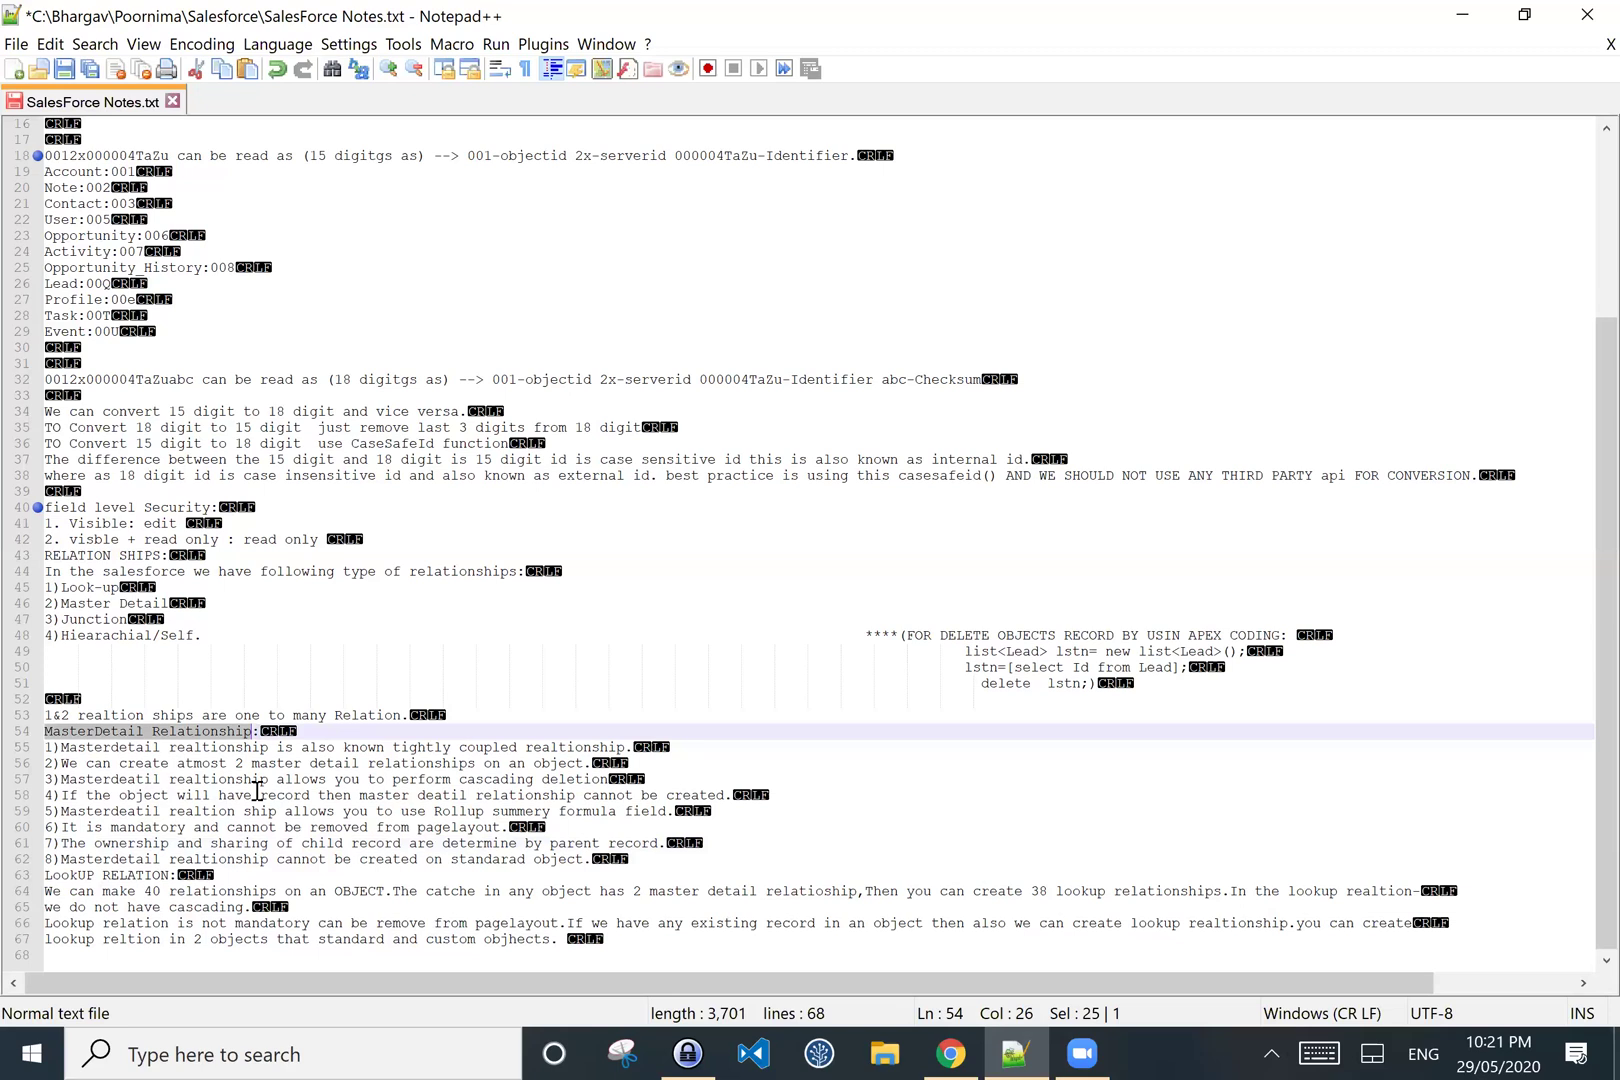
left_click_drag(62, 762, 584, 764)
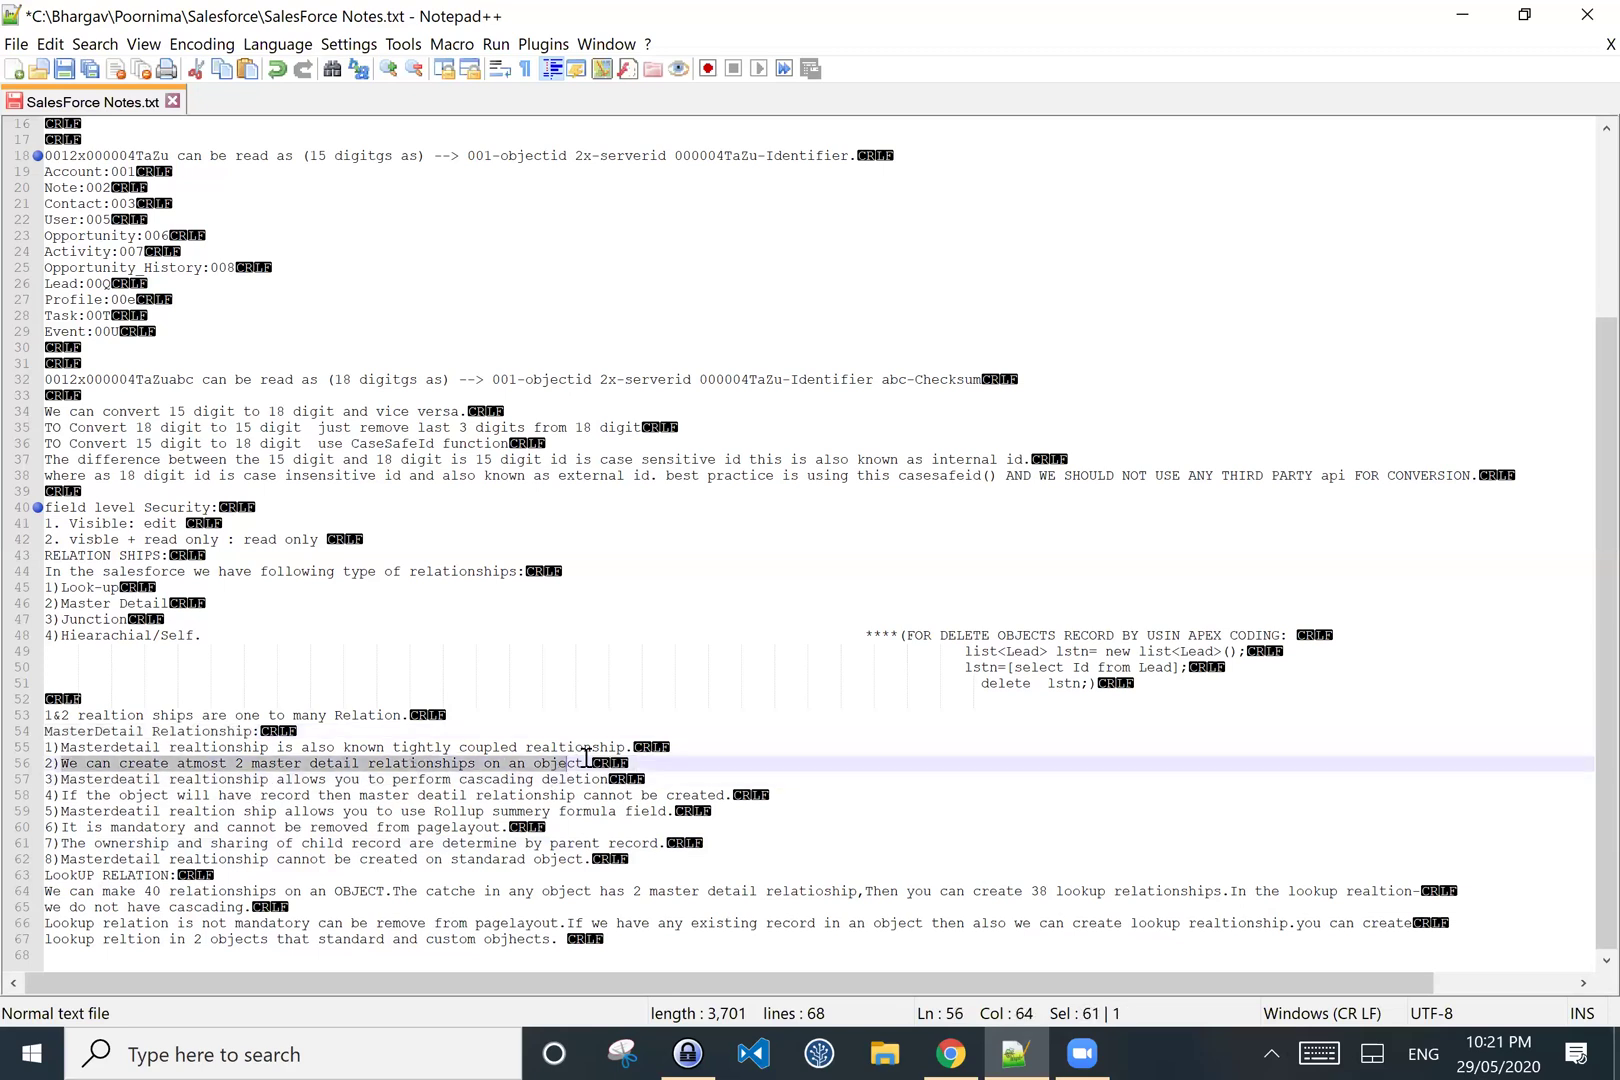
left_click(702, 733)
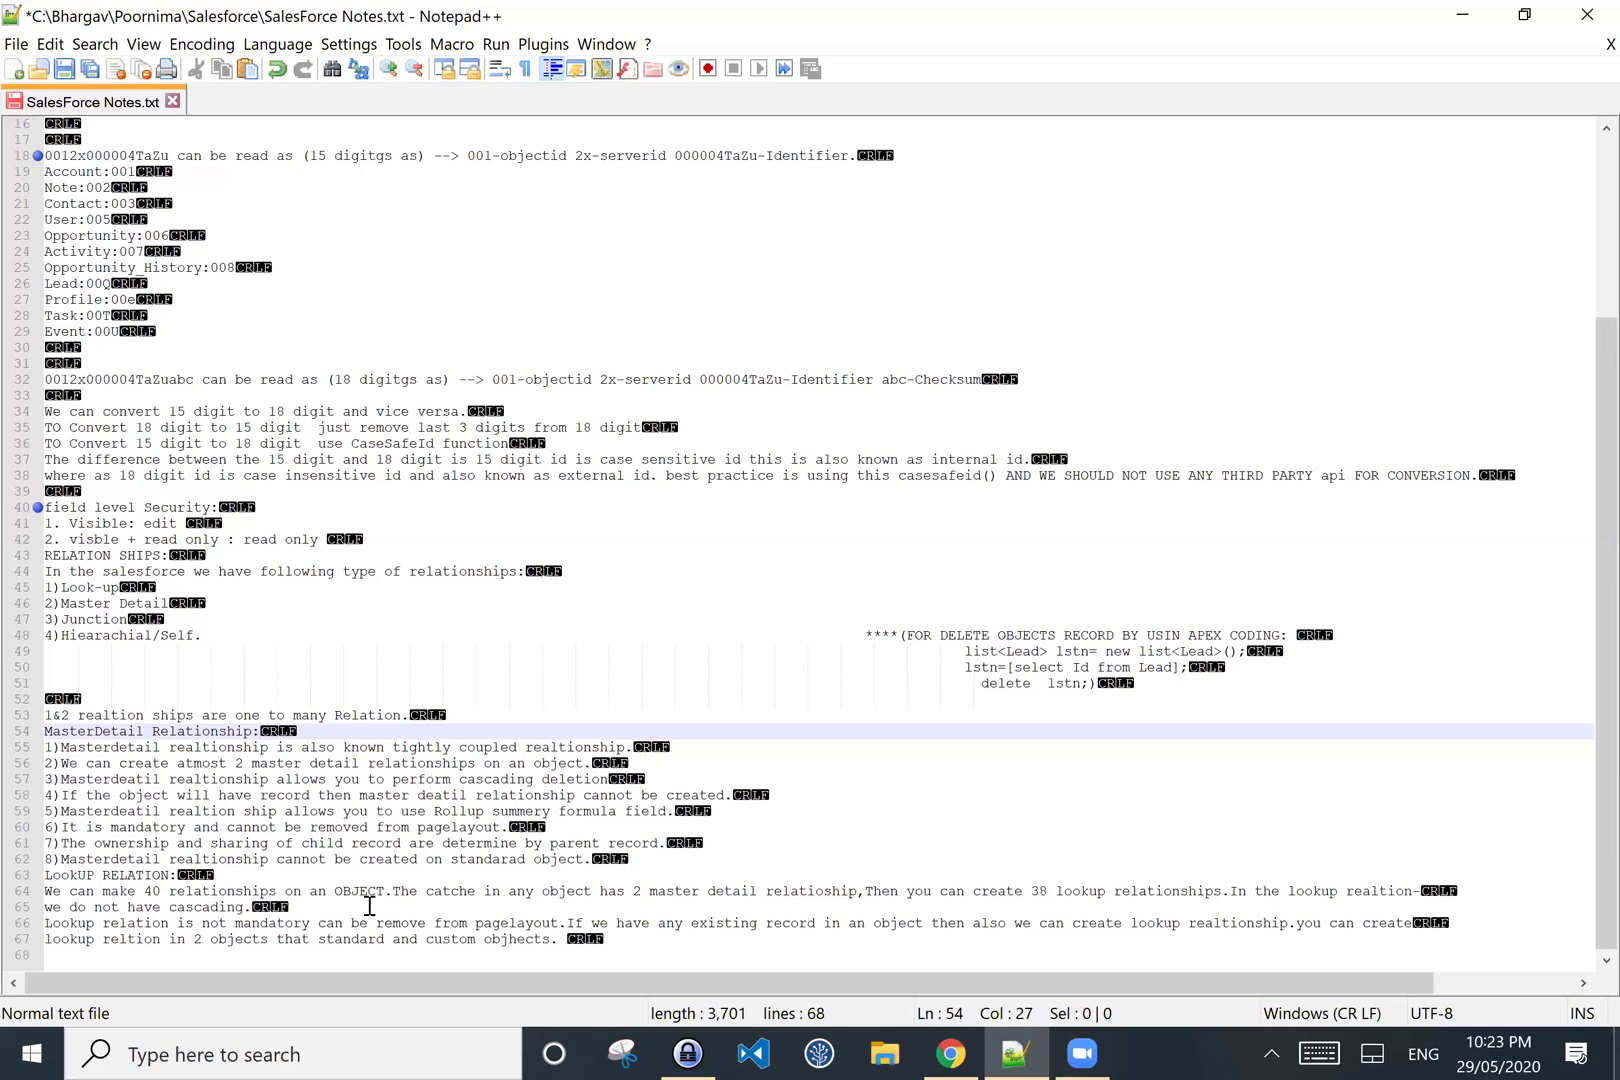
left_click(203, 634)
left_click(45, 571, "shift")
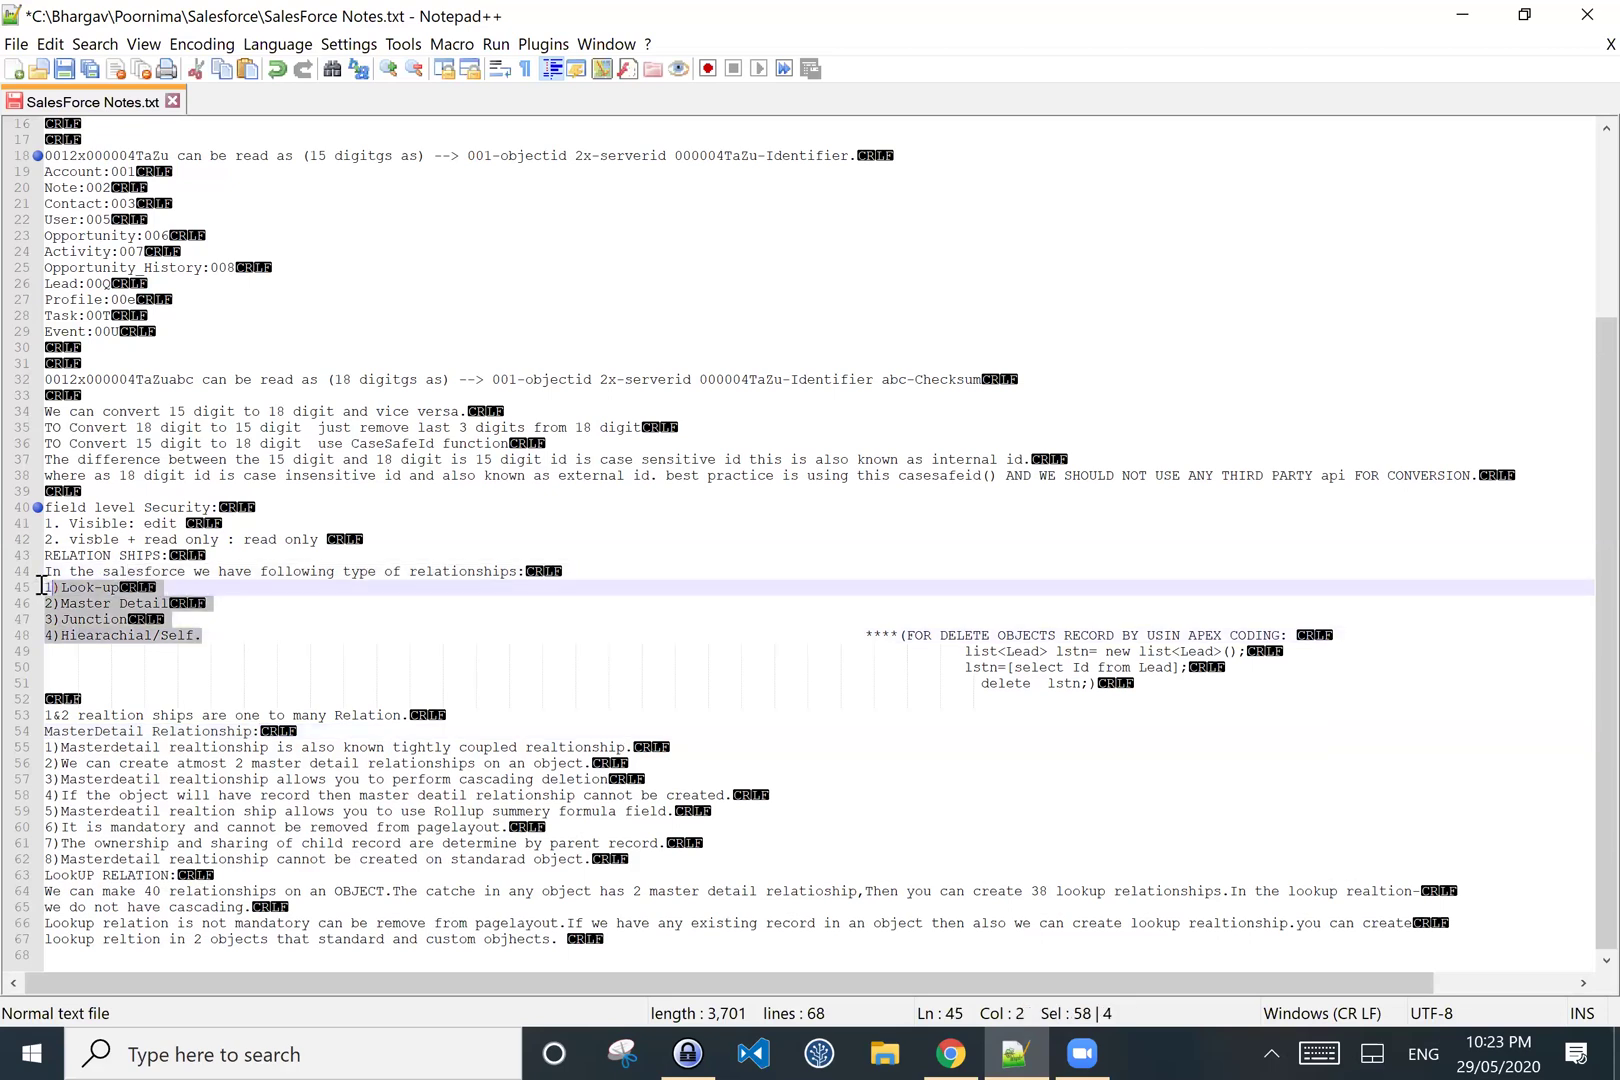
left_click(331, 625)
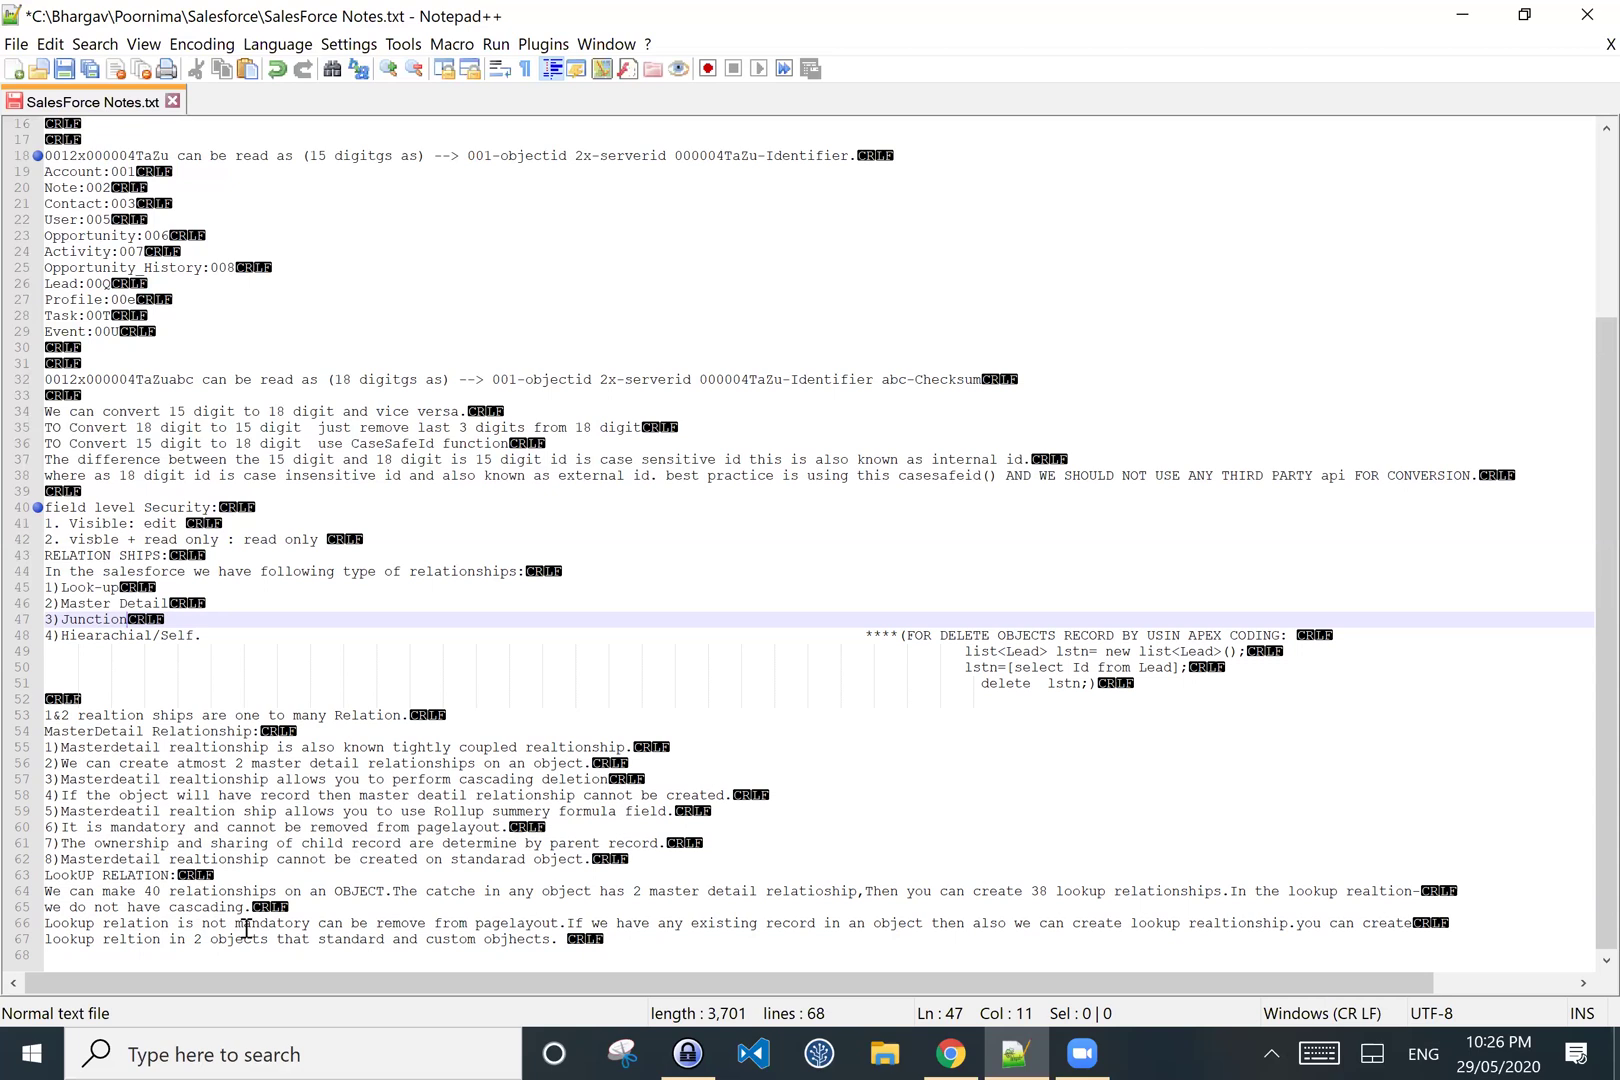
- Switch to Salesforce in Chrome, open the parent object's field definitions from the parents page and examine its Object Limits
left_click(967, 1053)
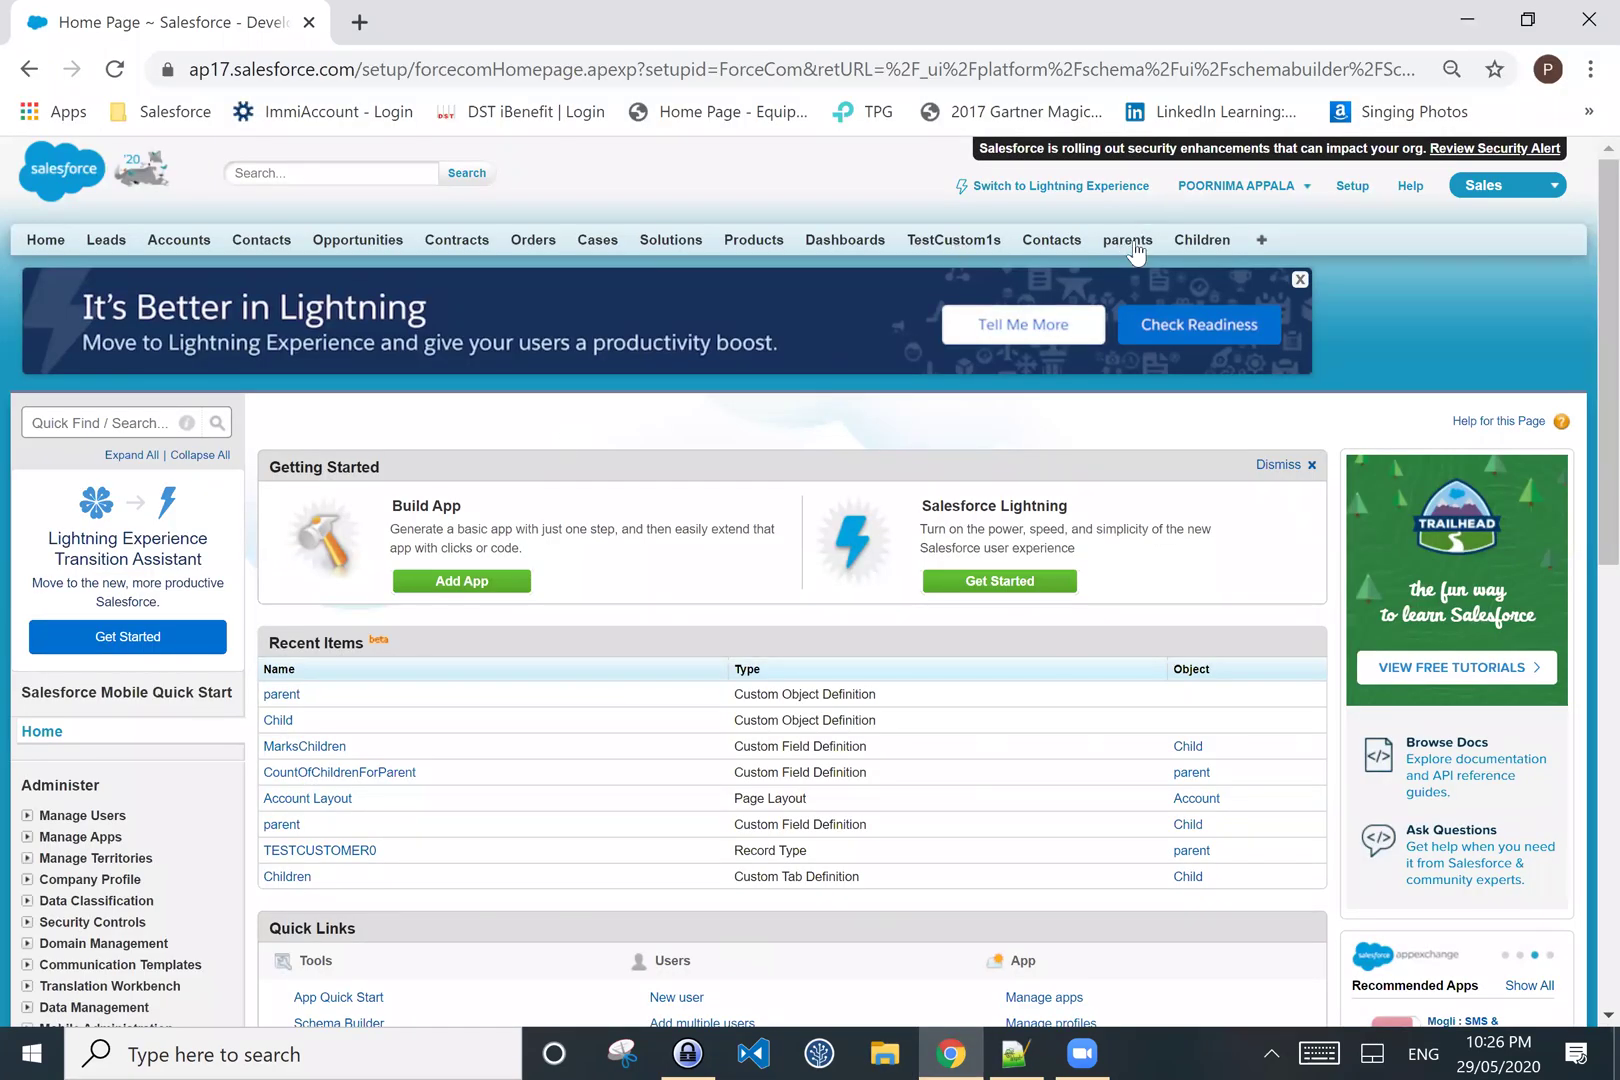
left_click(1122, 240)
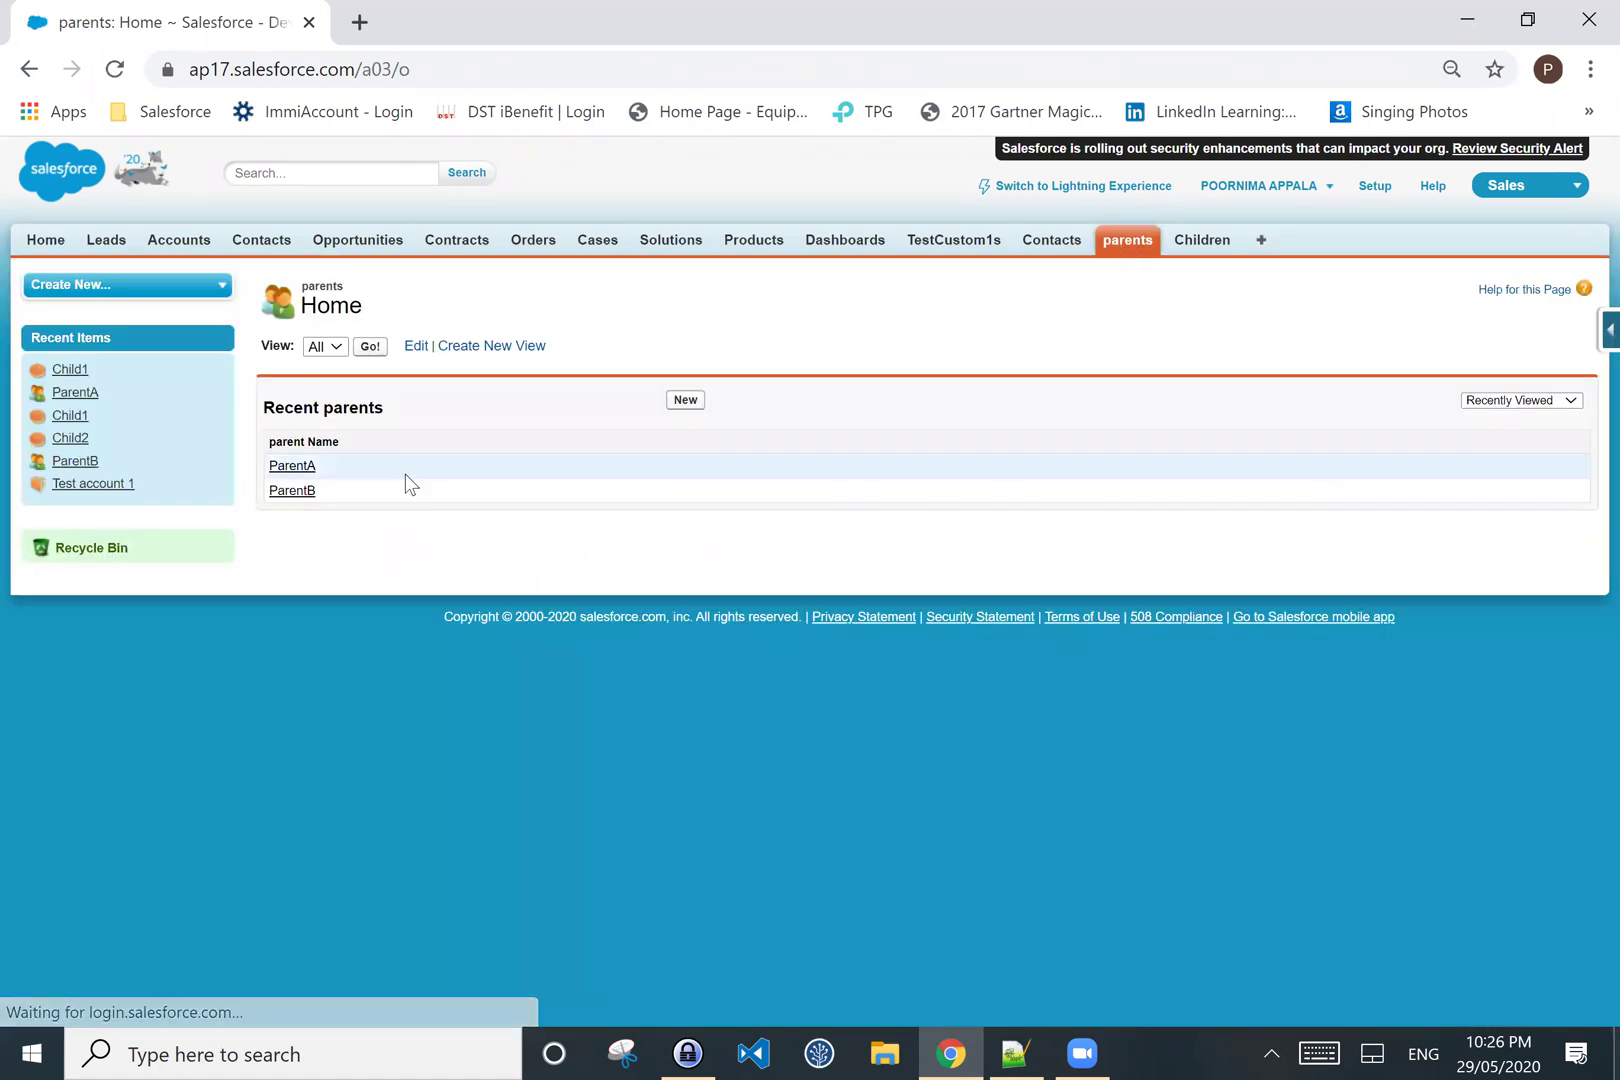
mouse_move(1581, 358)
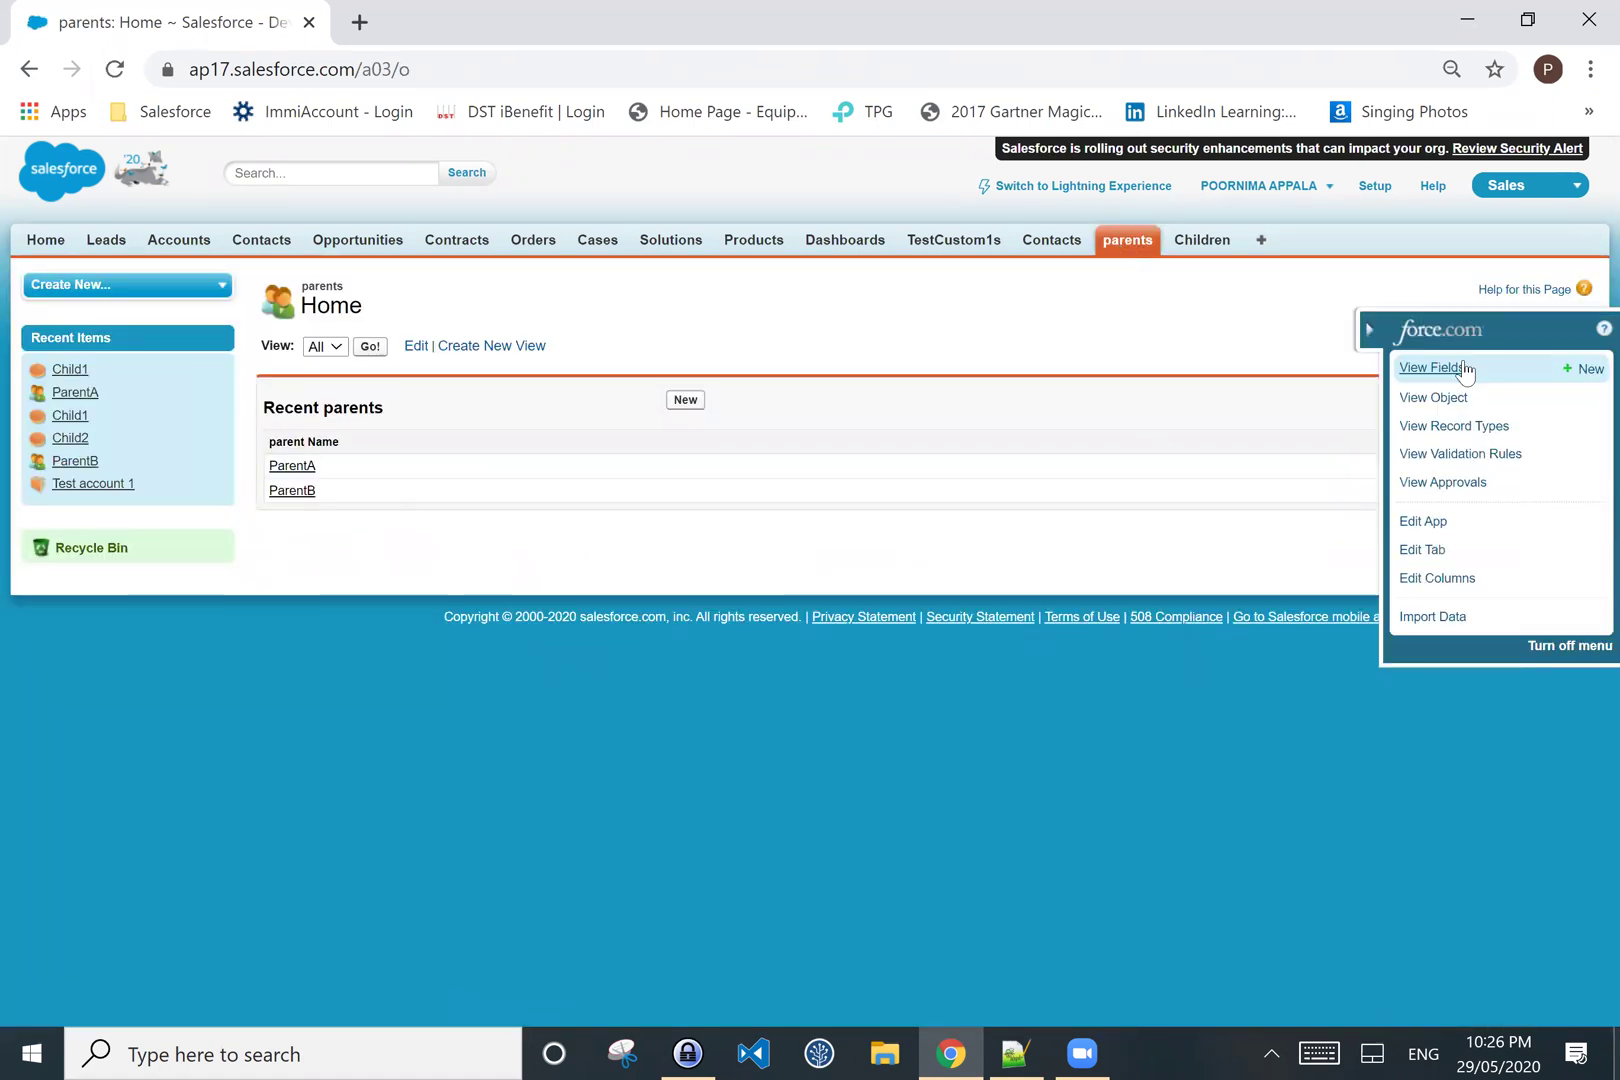
left_click(1463, 363)
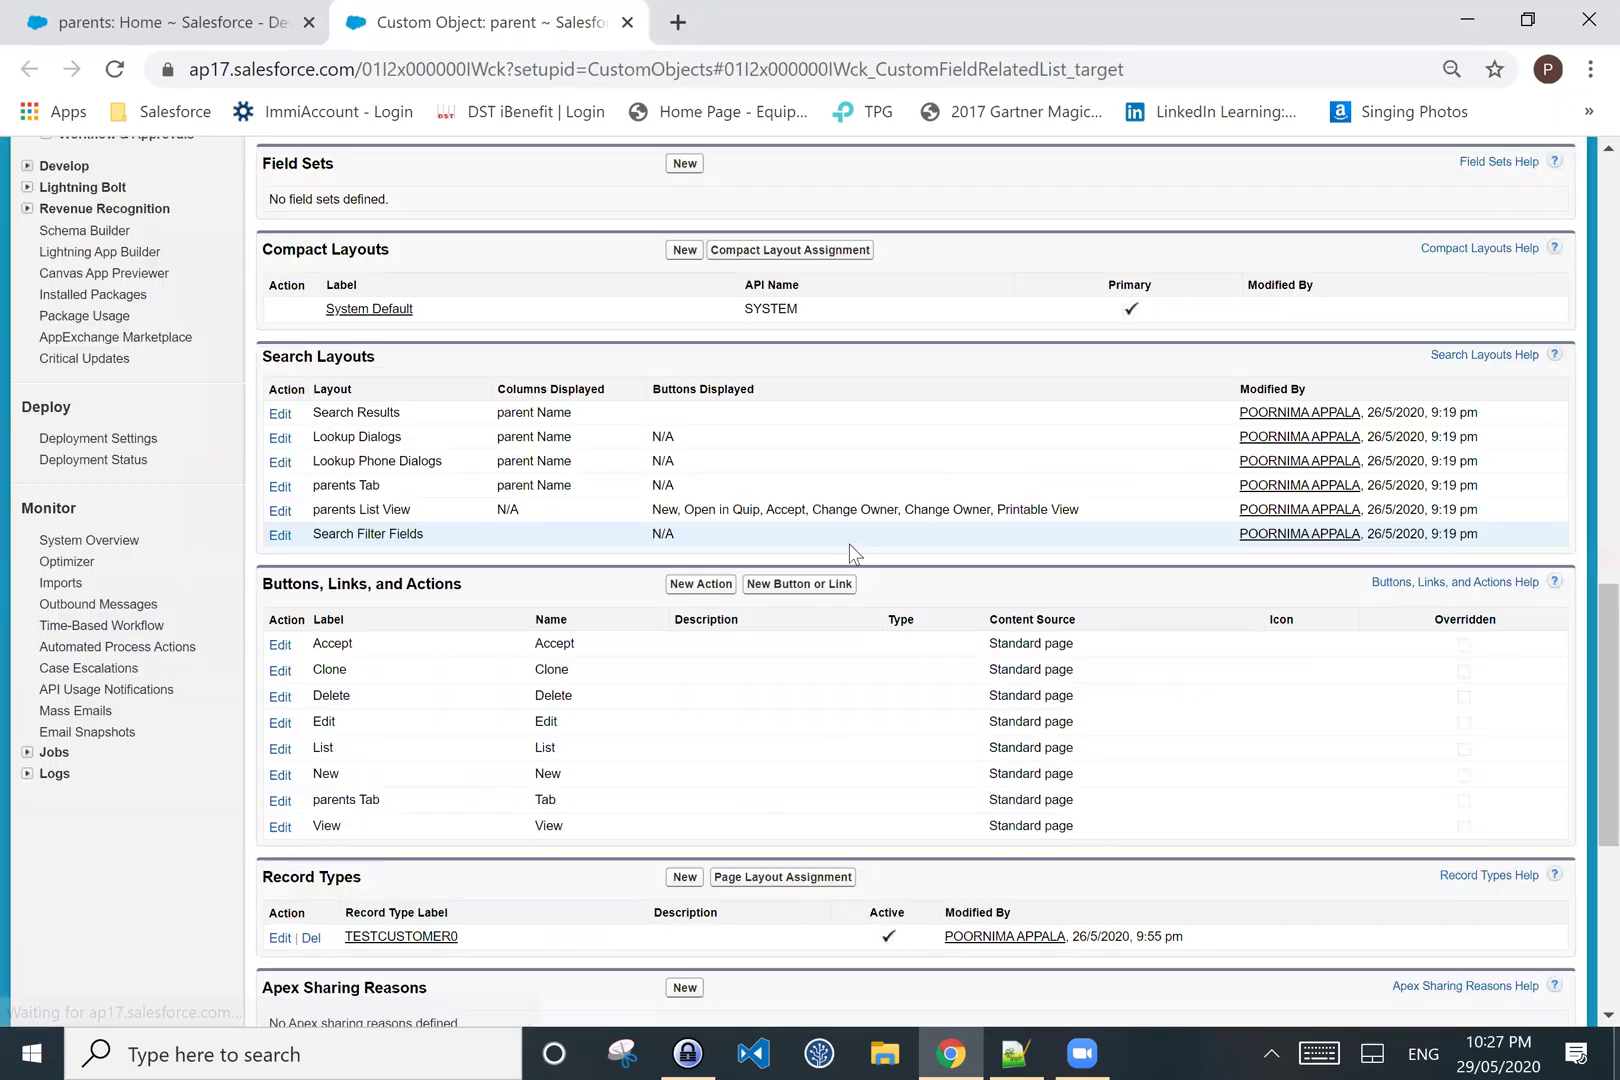
scroll(656, 508, "down", 2)
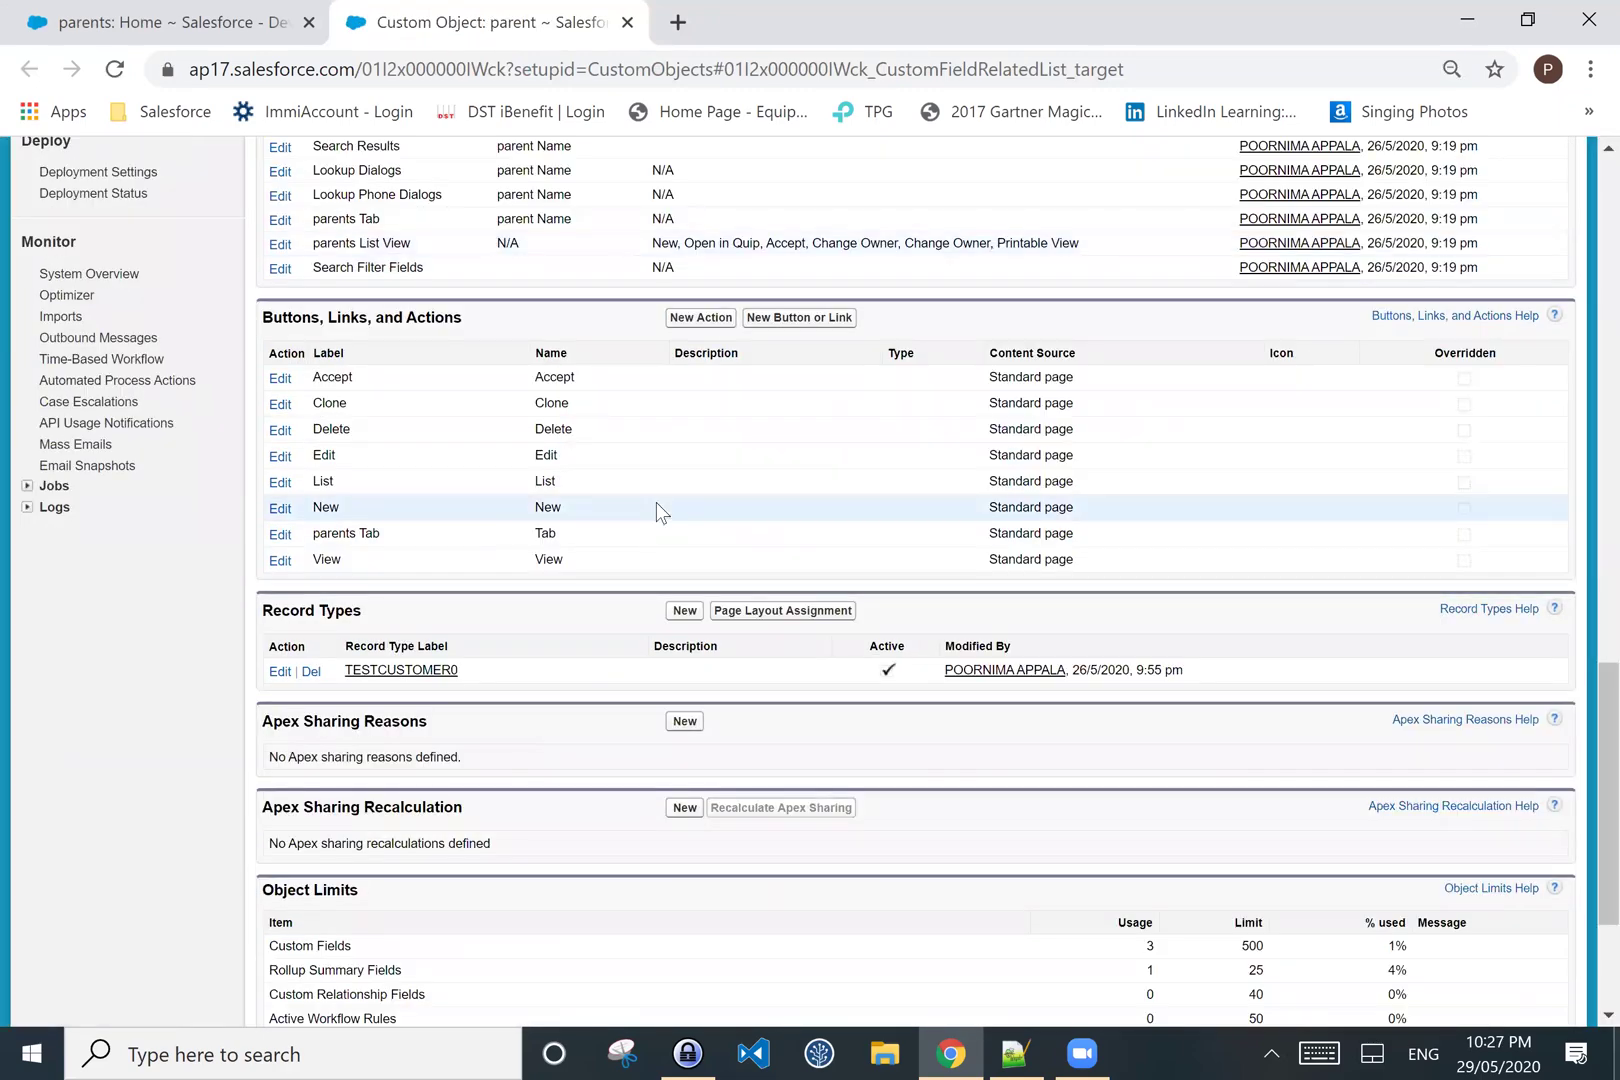
scroll(553, 513, "down", 1)
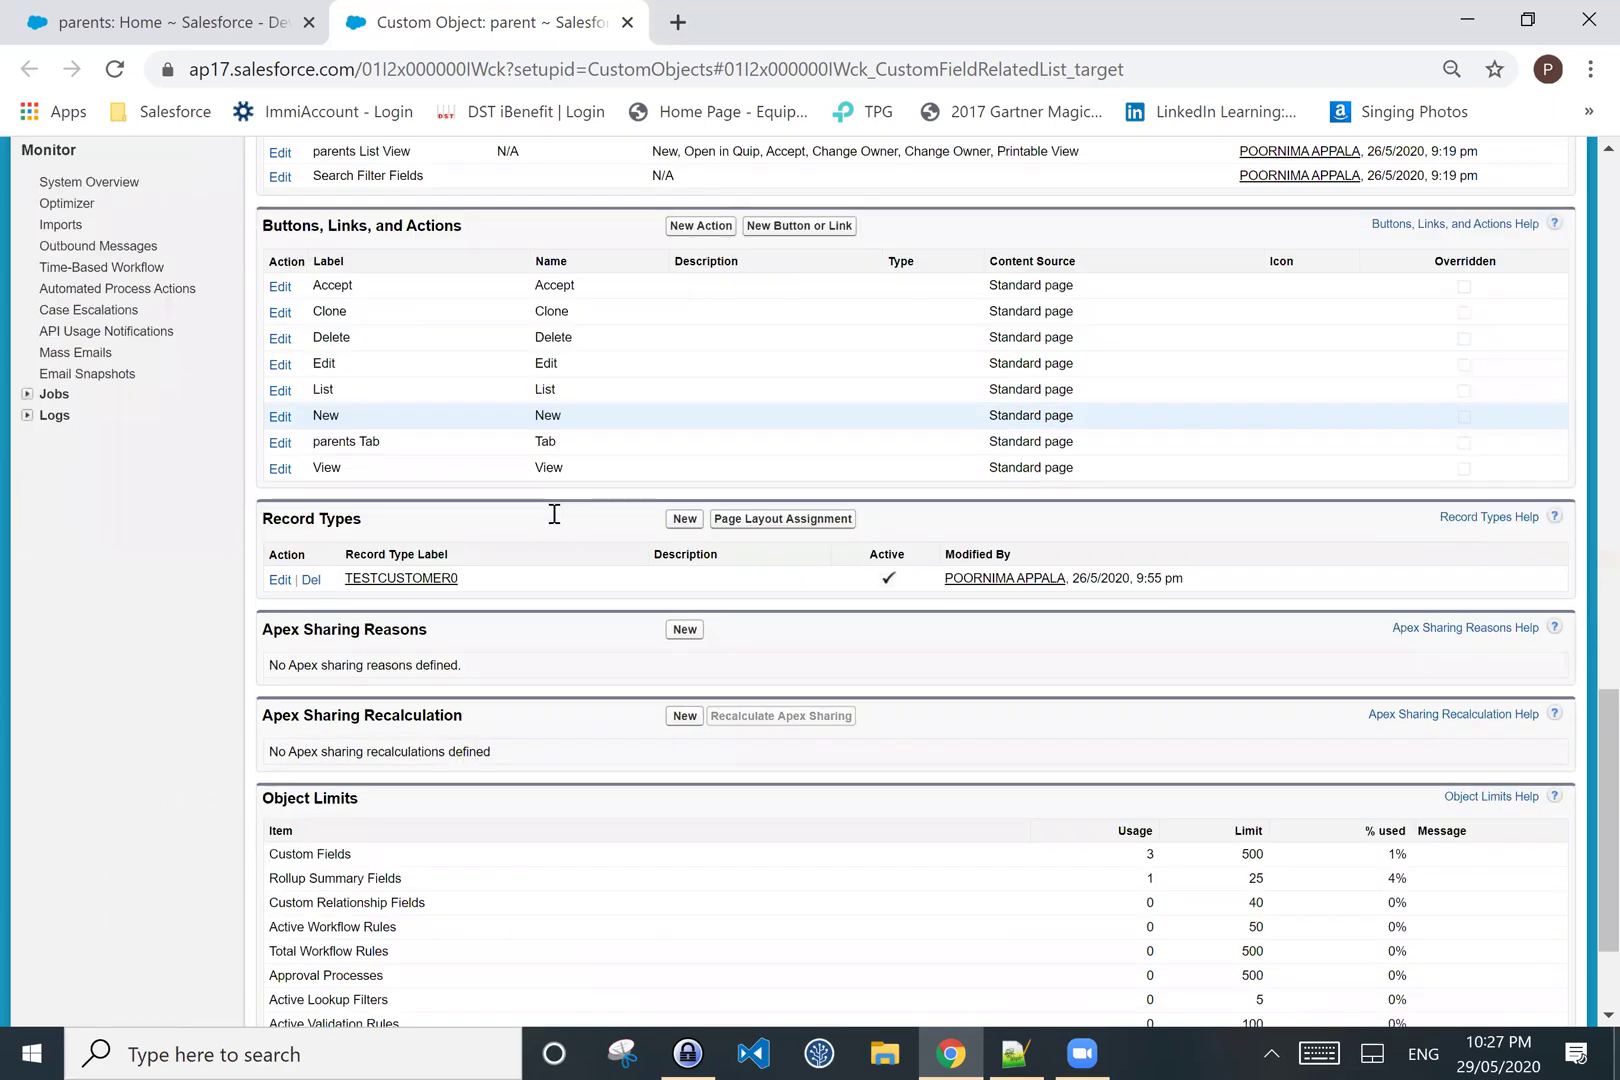
- Leave the parent object's setup and open the Child object's field definitions from the Children page
scroll(553, 513, "up", 4)
scroll(556, 515, "up", 5)
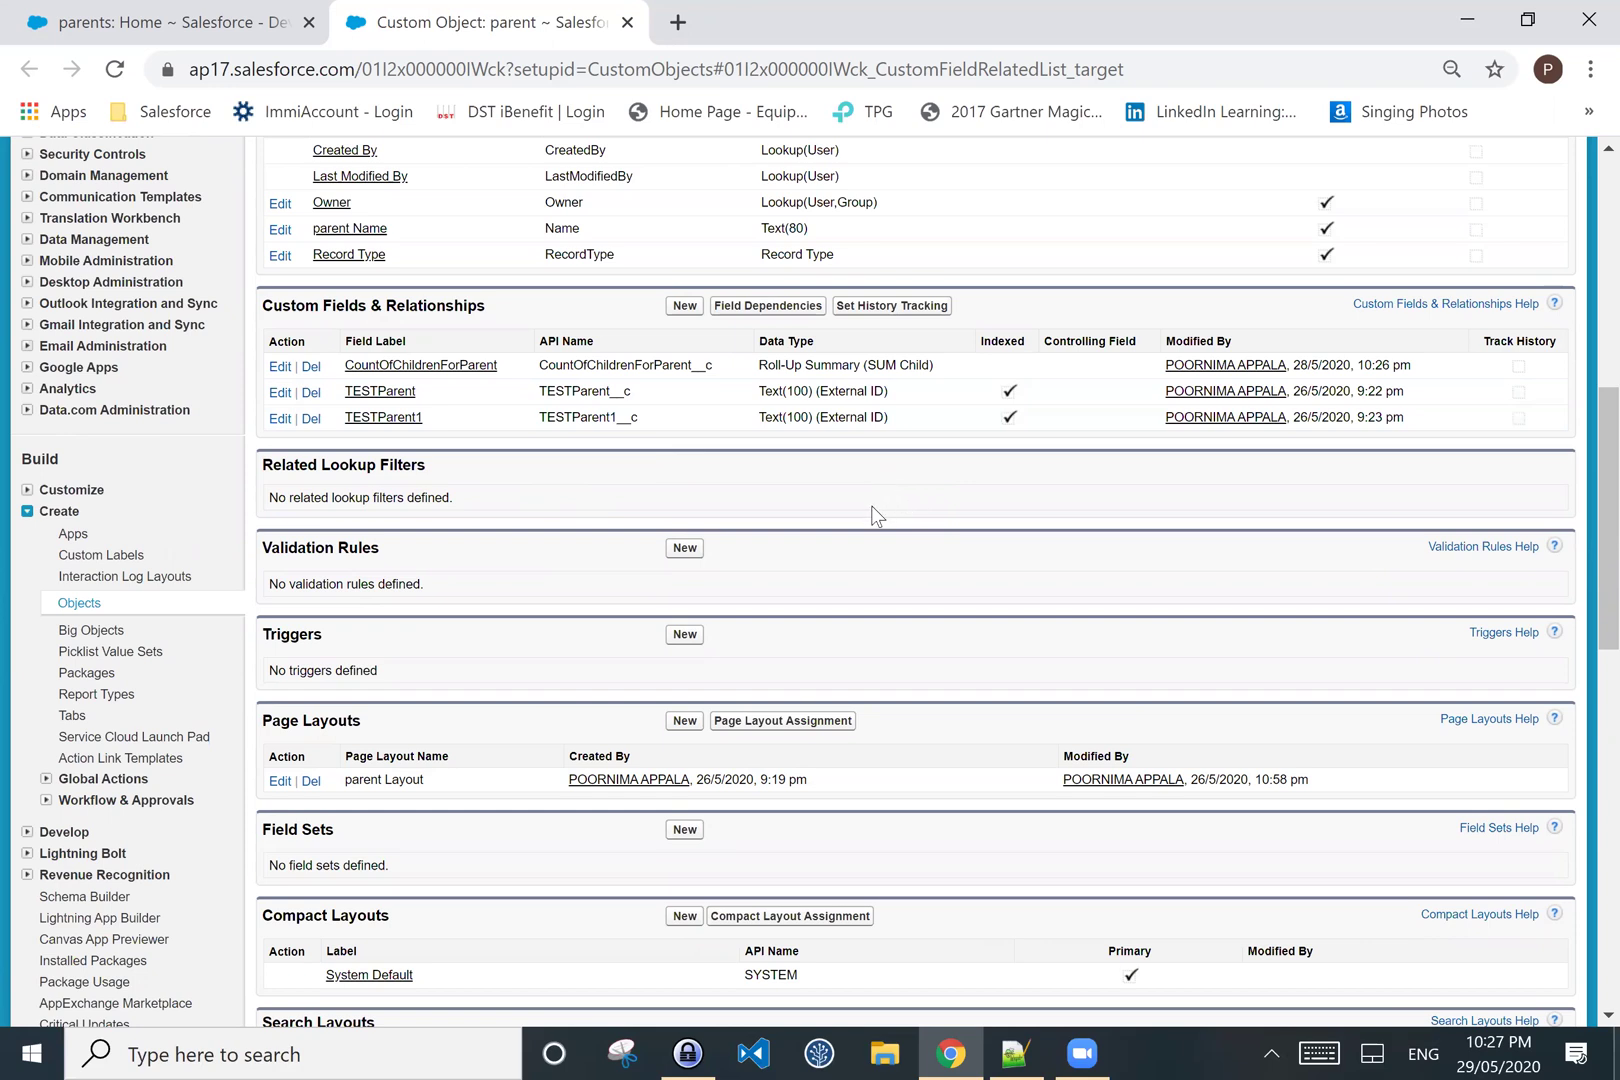
scroll(872, 515, "up", 5)
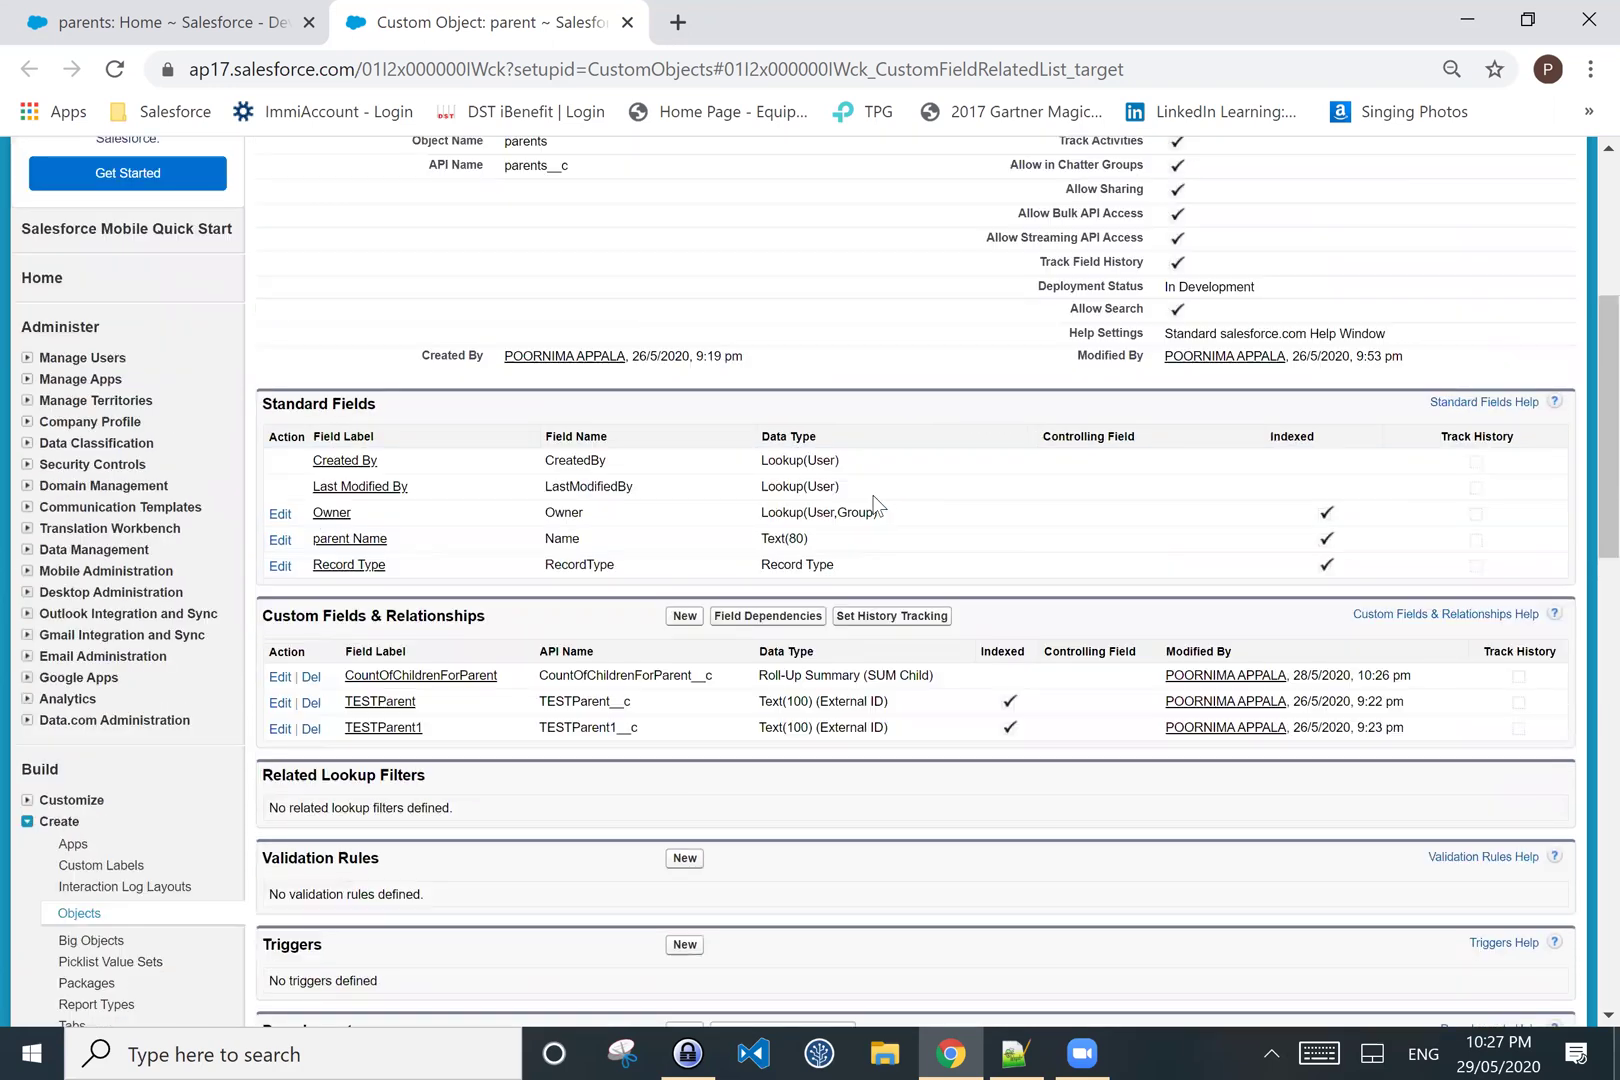
scroll(872, 505, "up", 3)
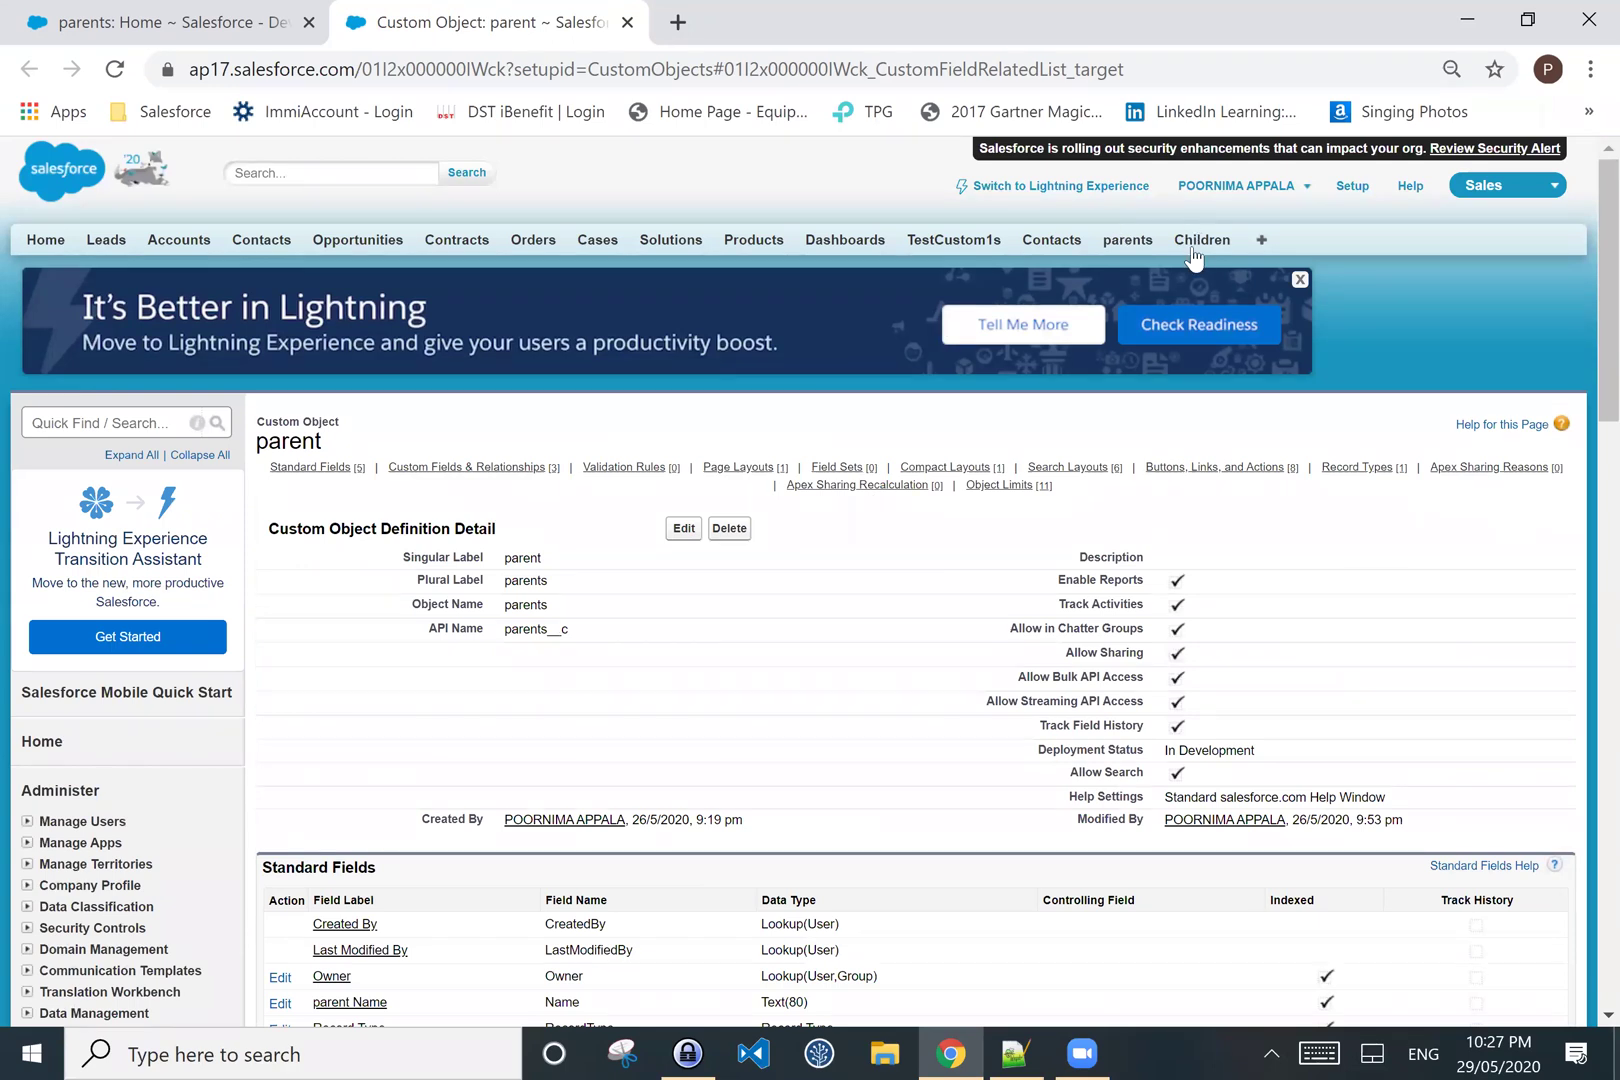
left_click(1192, 250)
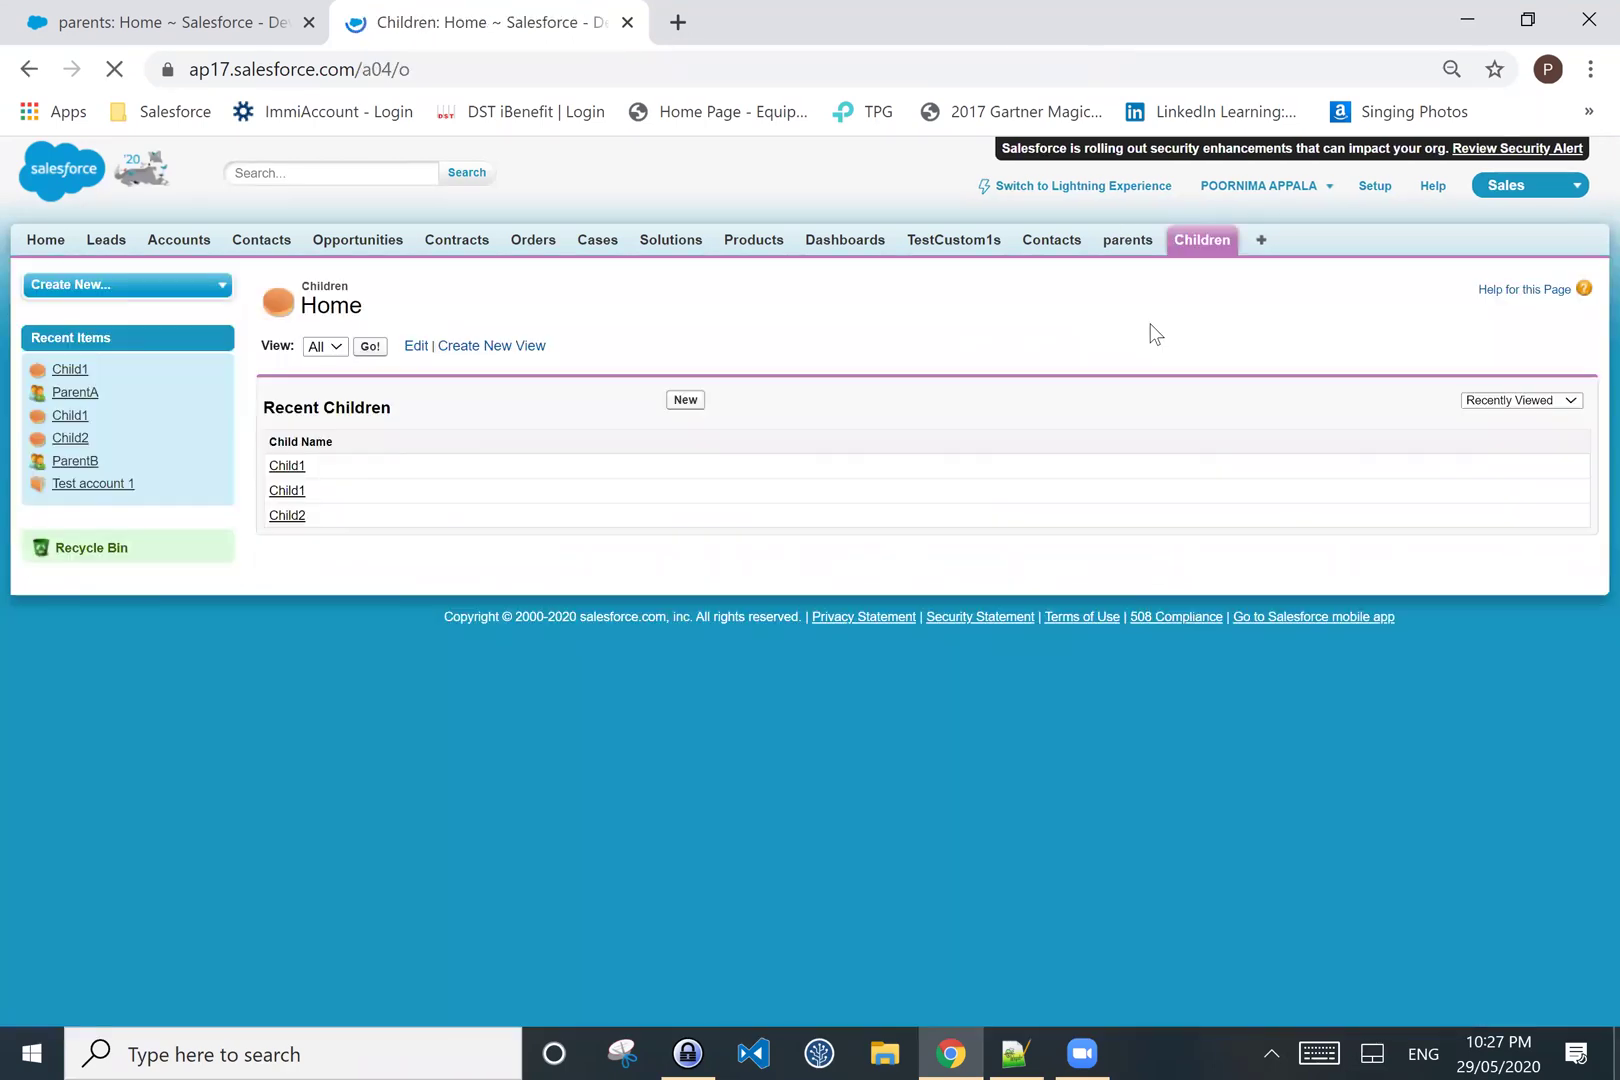
left_click(1608, 330)
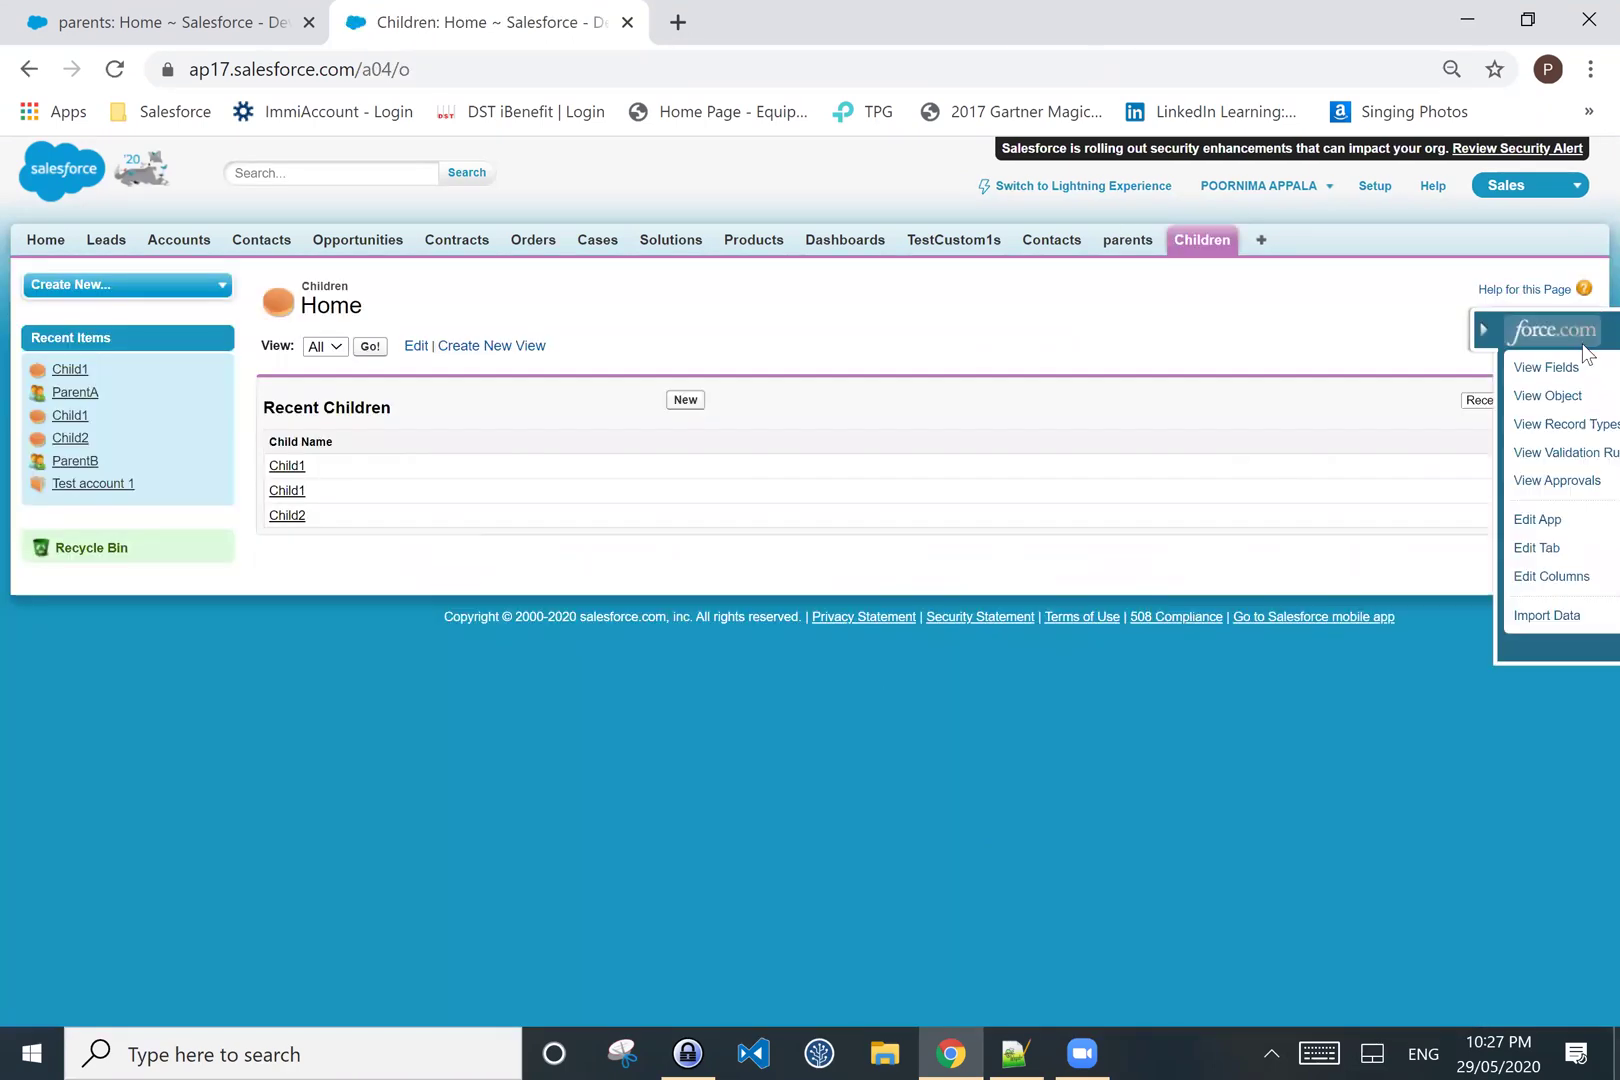
left_click(1415, 366)
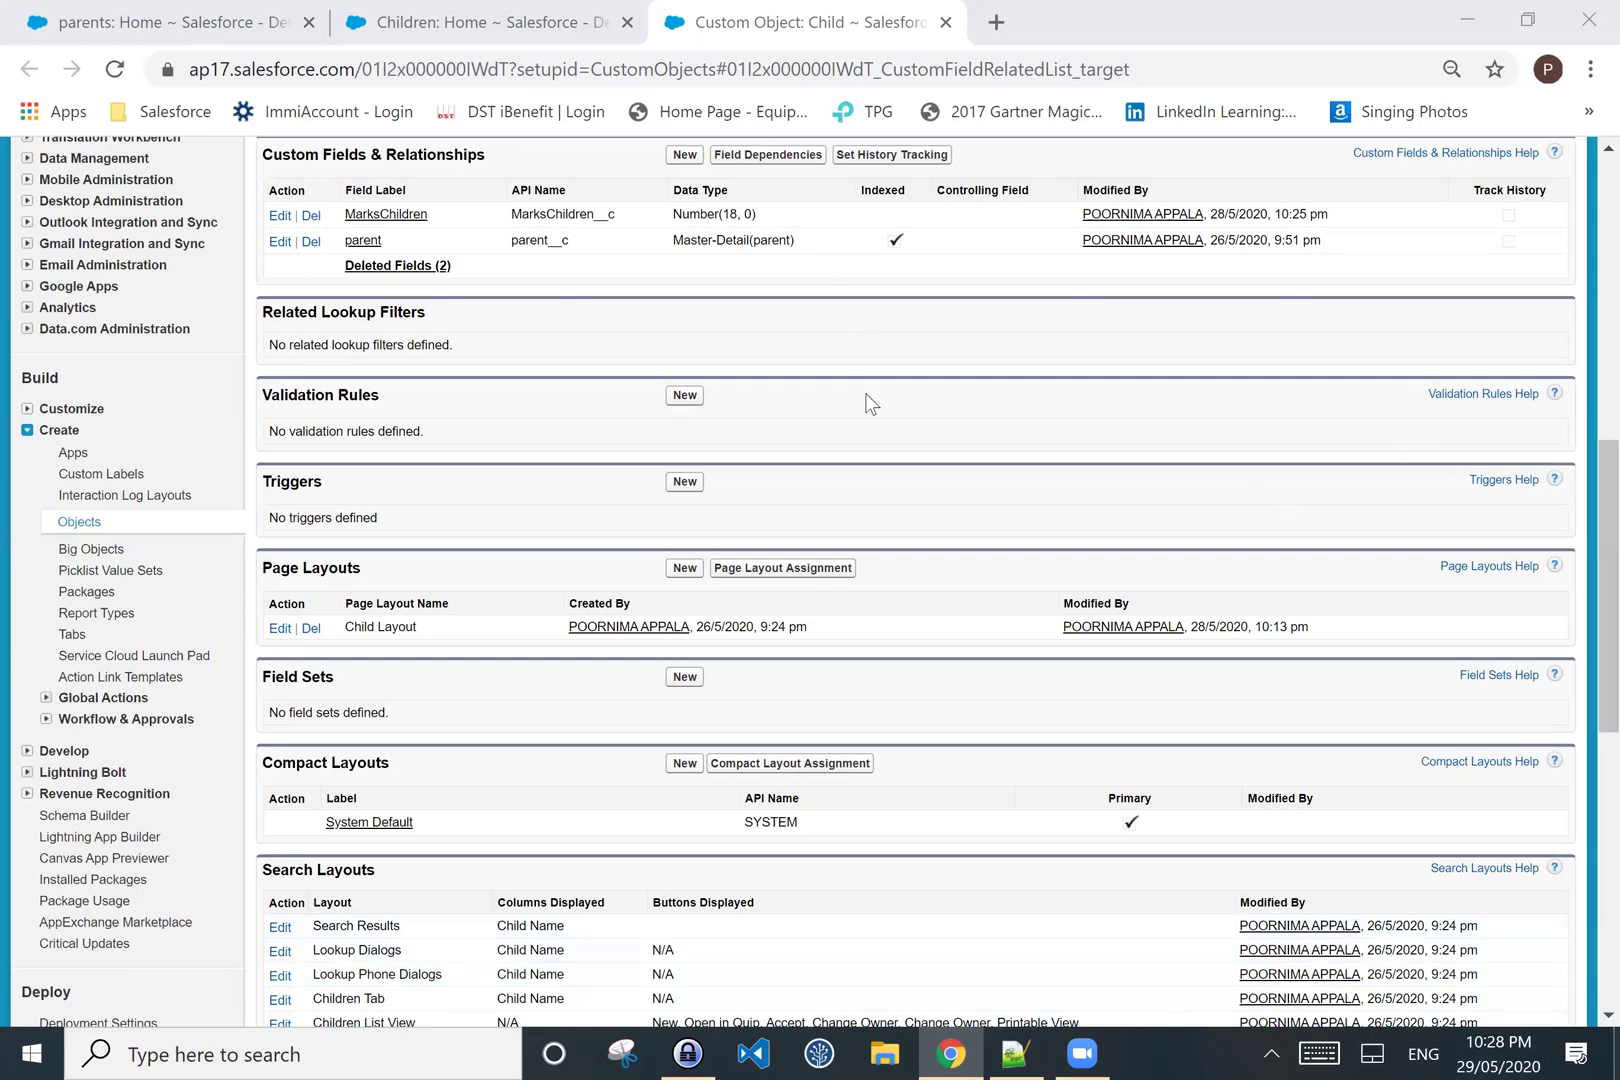
- Start a new custom field on the Child object with the Lookup Relationship data type and proceed to choosing the related object
left_click_drag(1606, 588, 1578, 459)
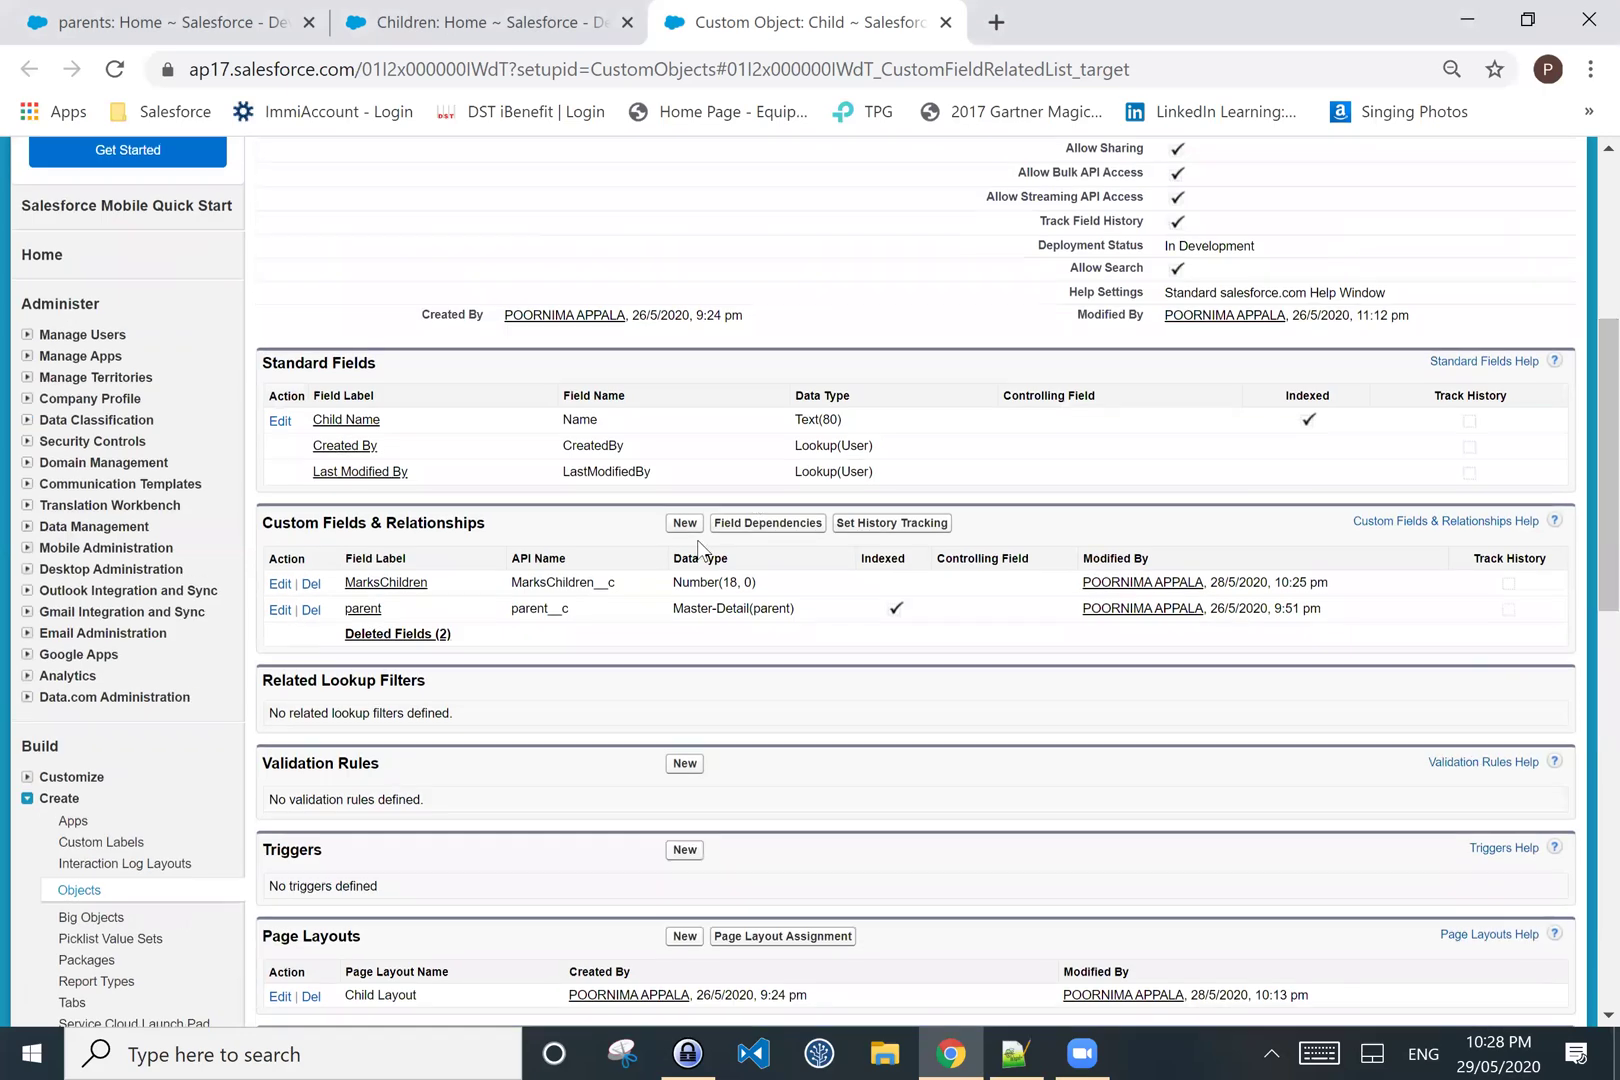
left_click(689, 527)
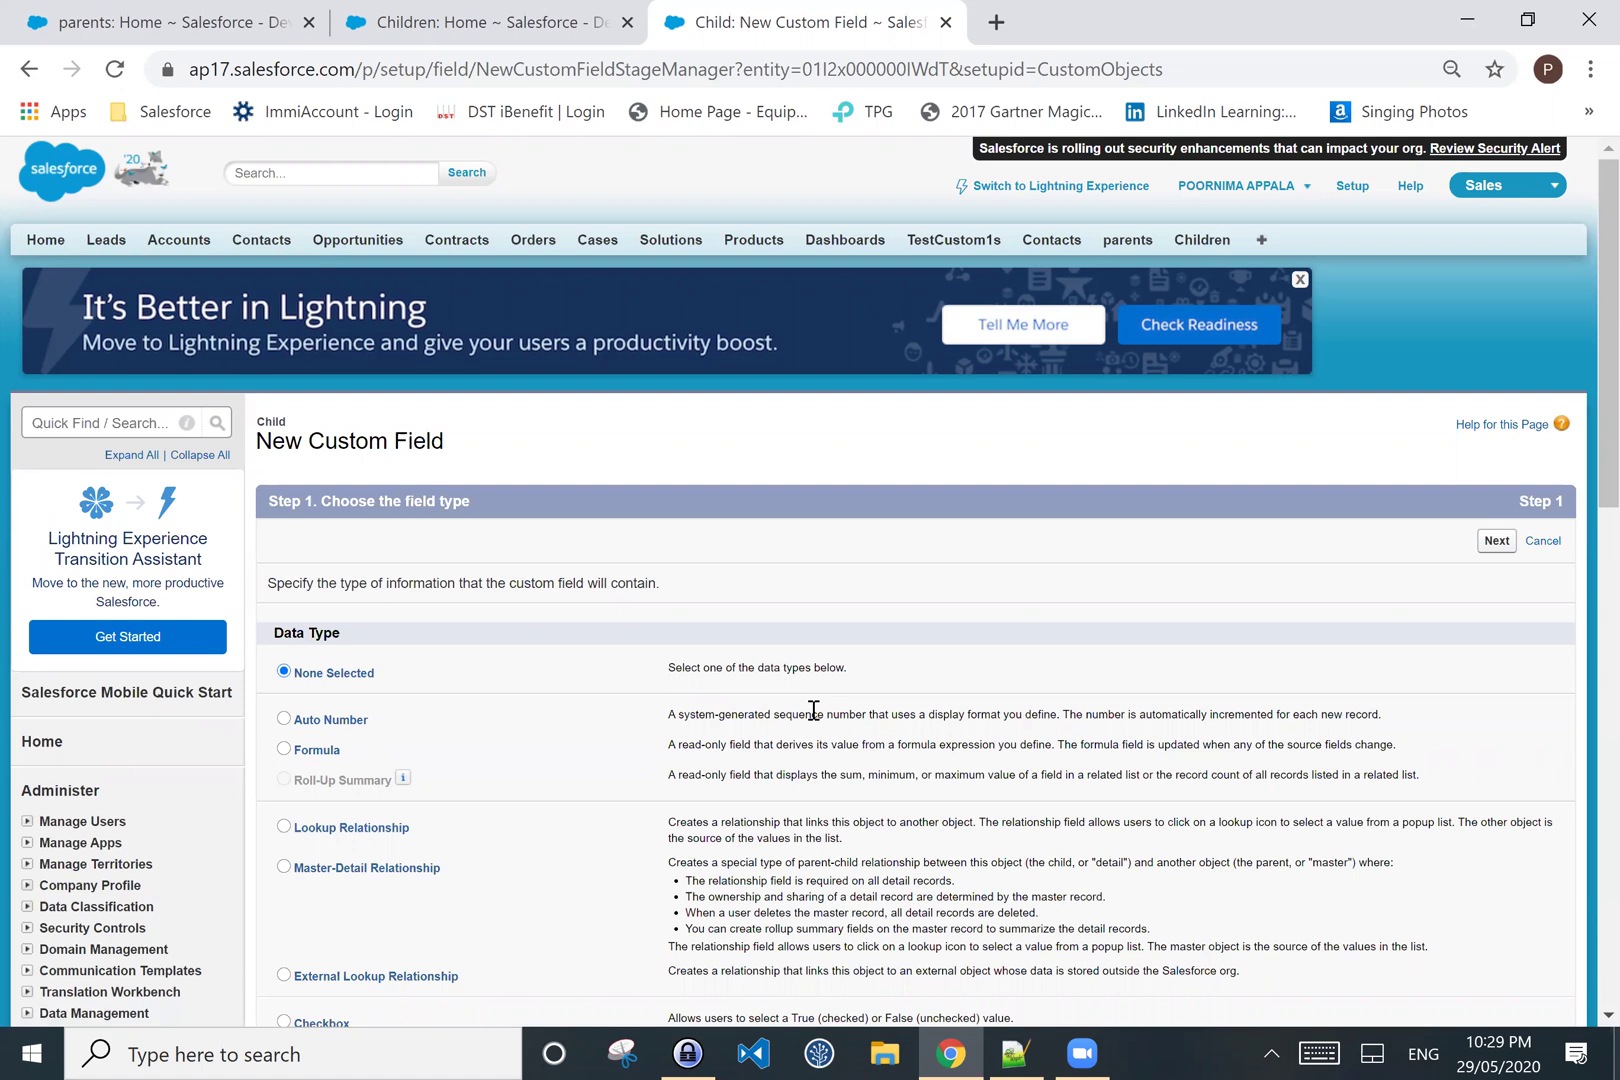
scroll(813, 710, "down", 1)
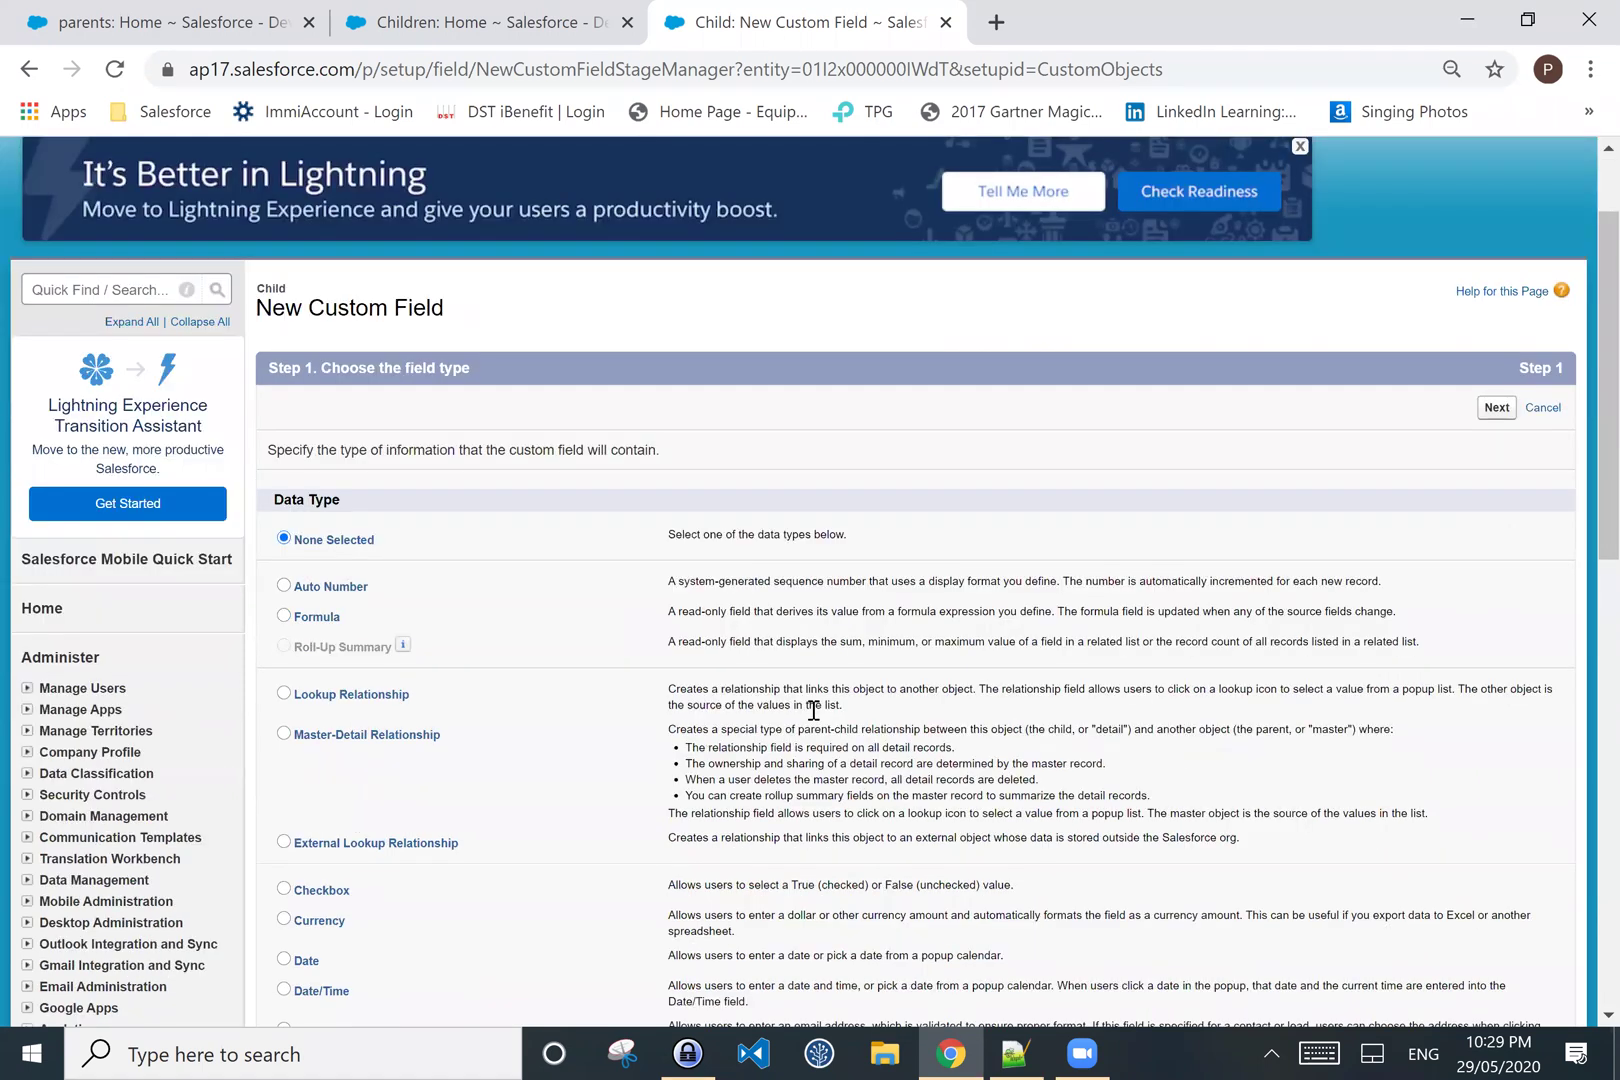
left_click(284, 694)
left_click(1485, 414)
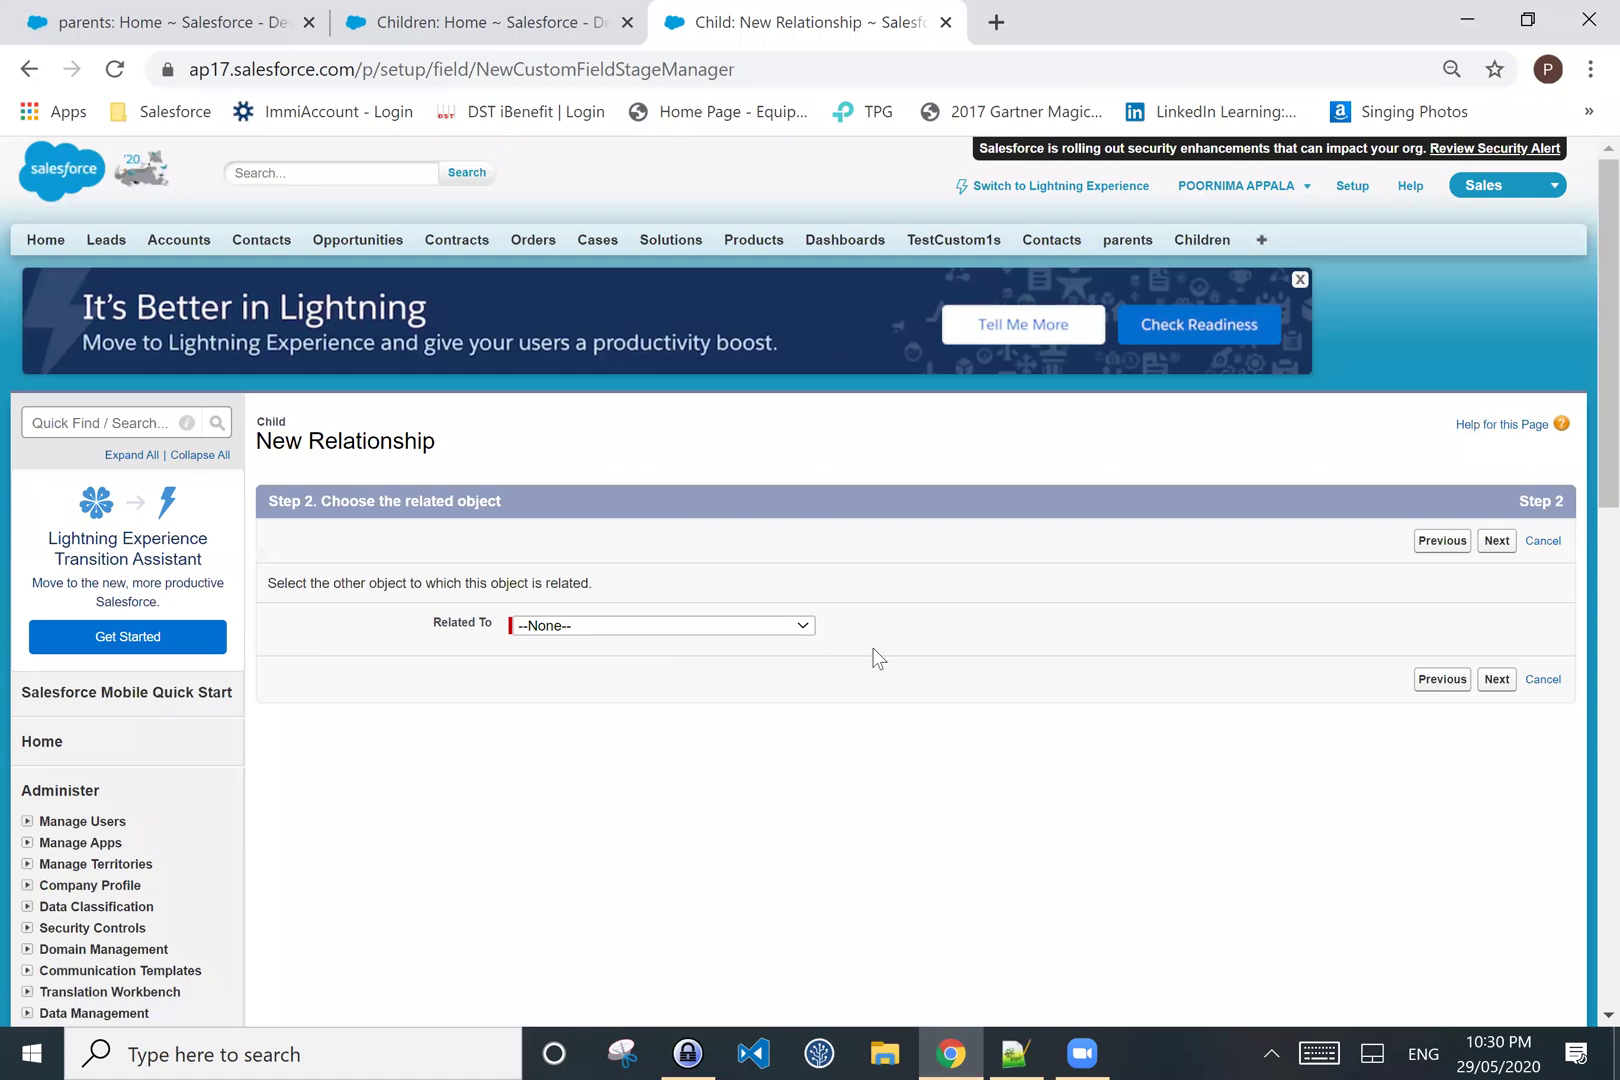
- Select parent as the related object and look through the other objects available for the lookup
left_click(773, 628)
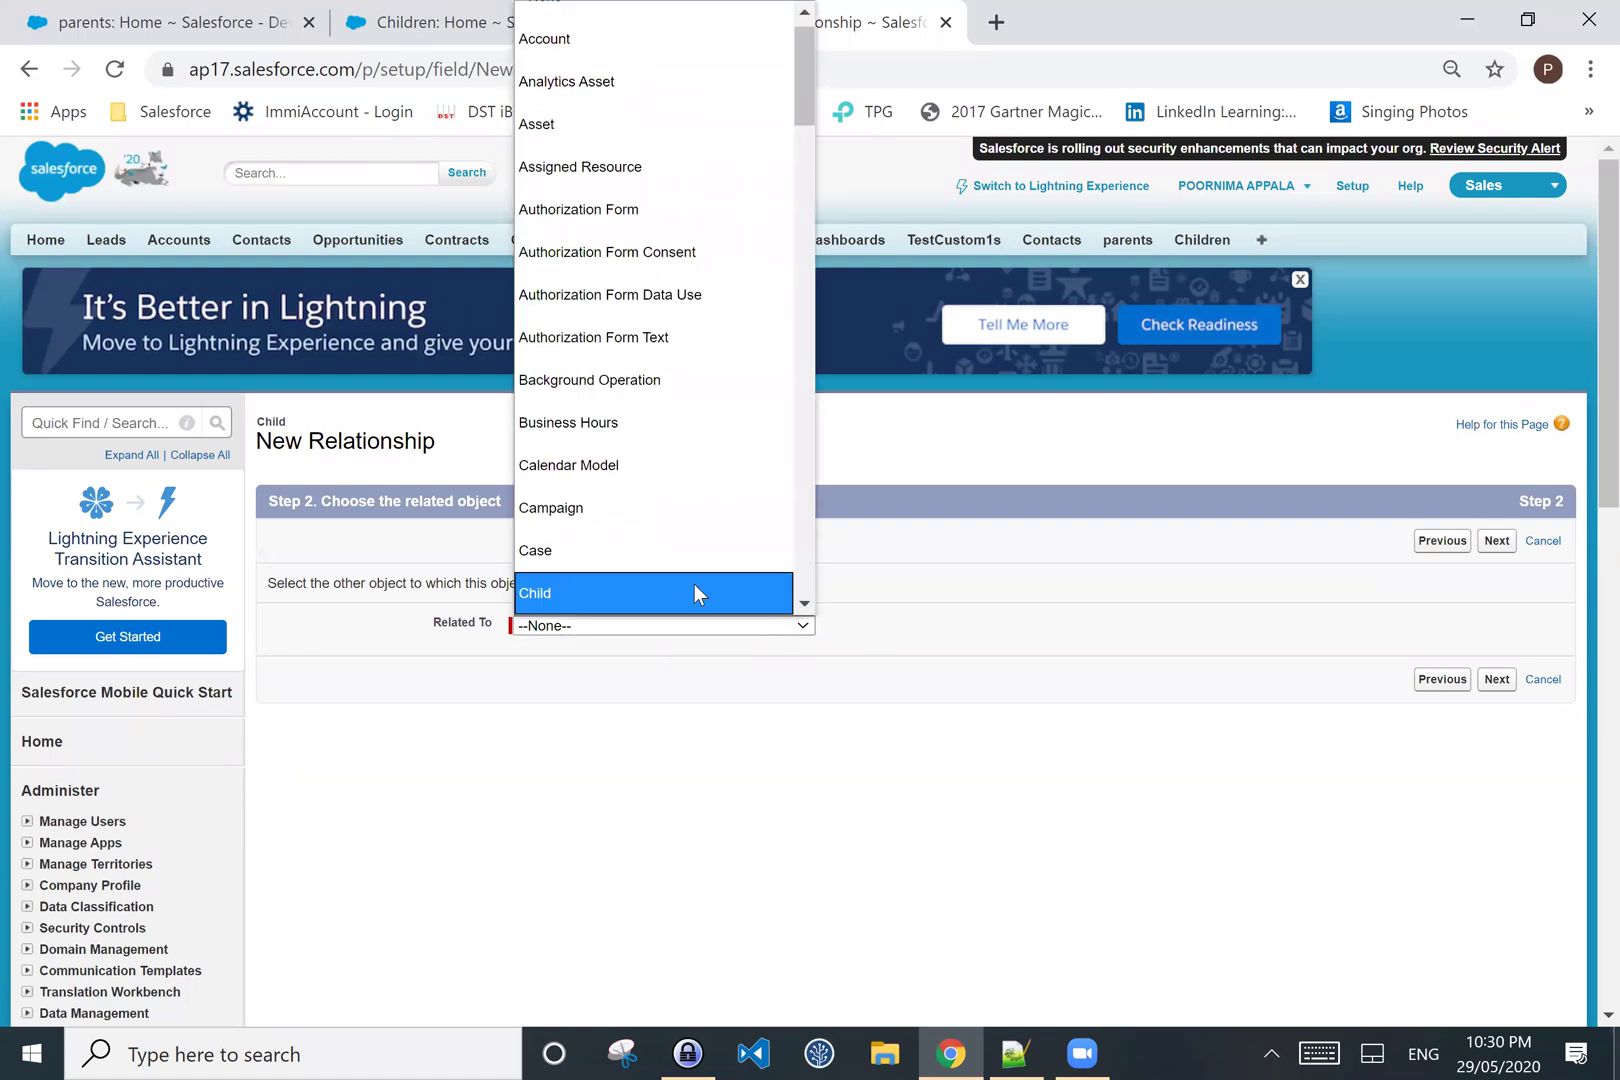
key("p")
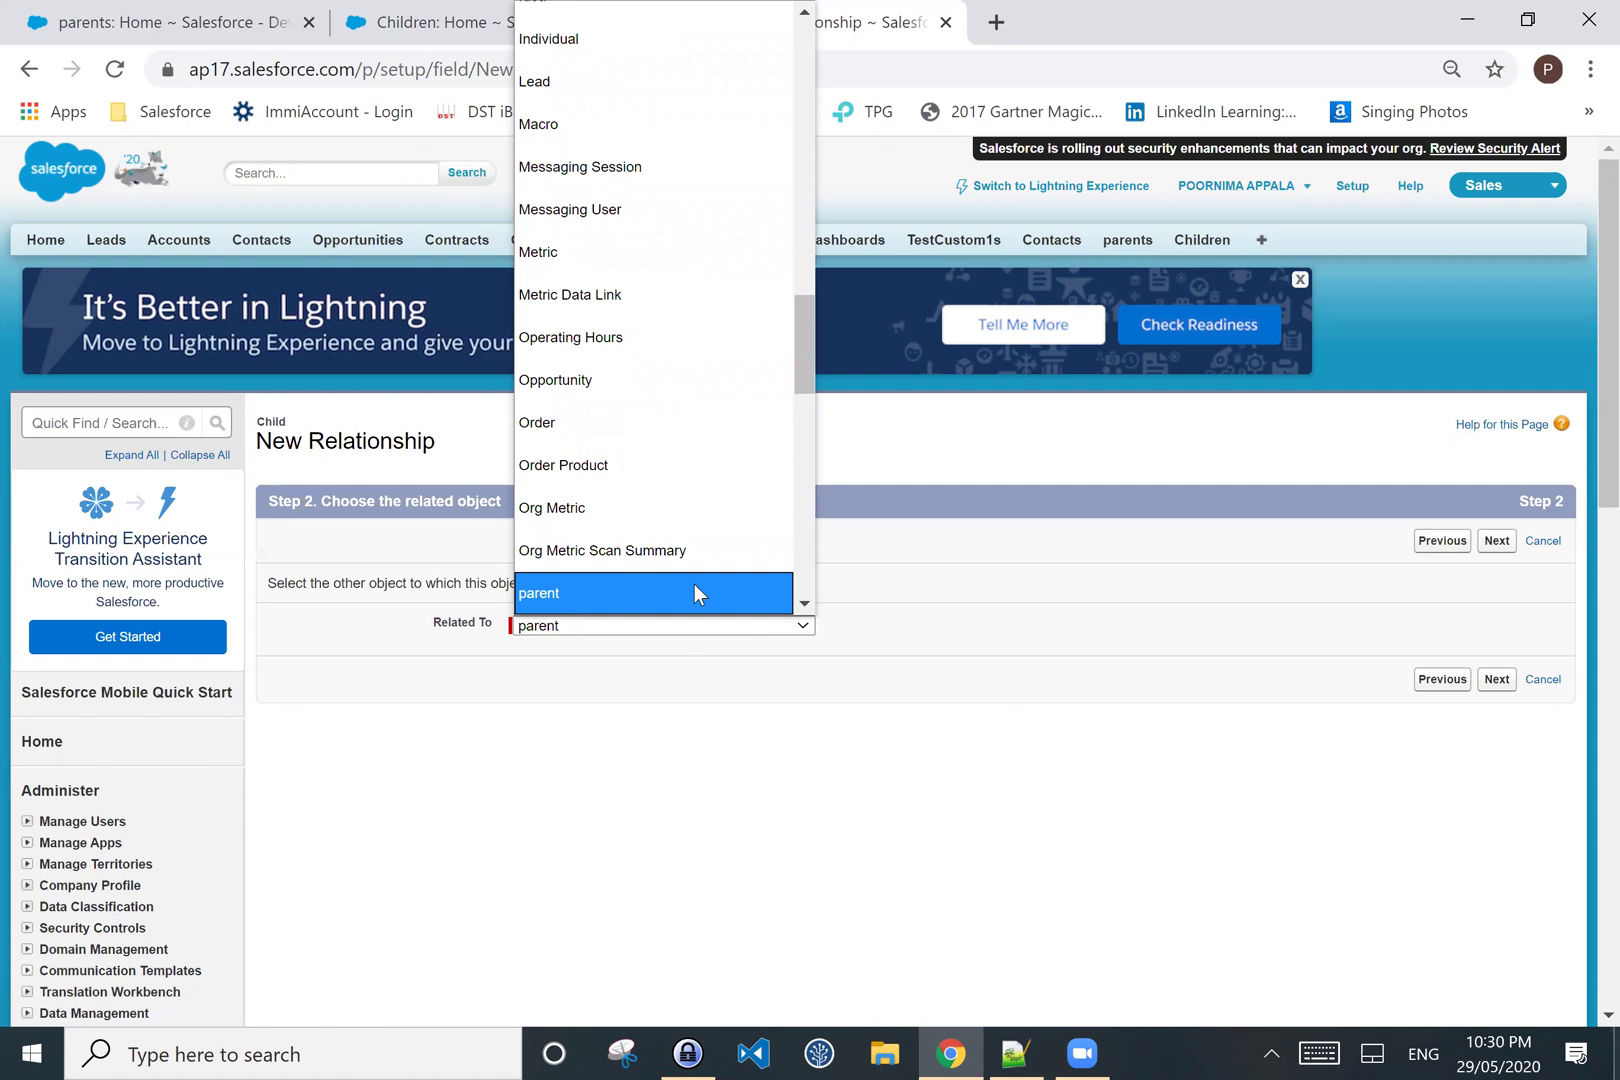
left_click(695, 587)
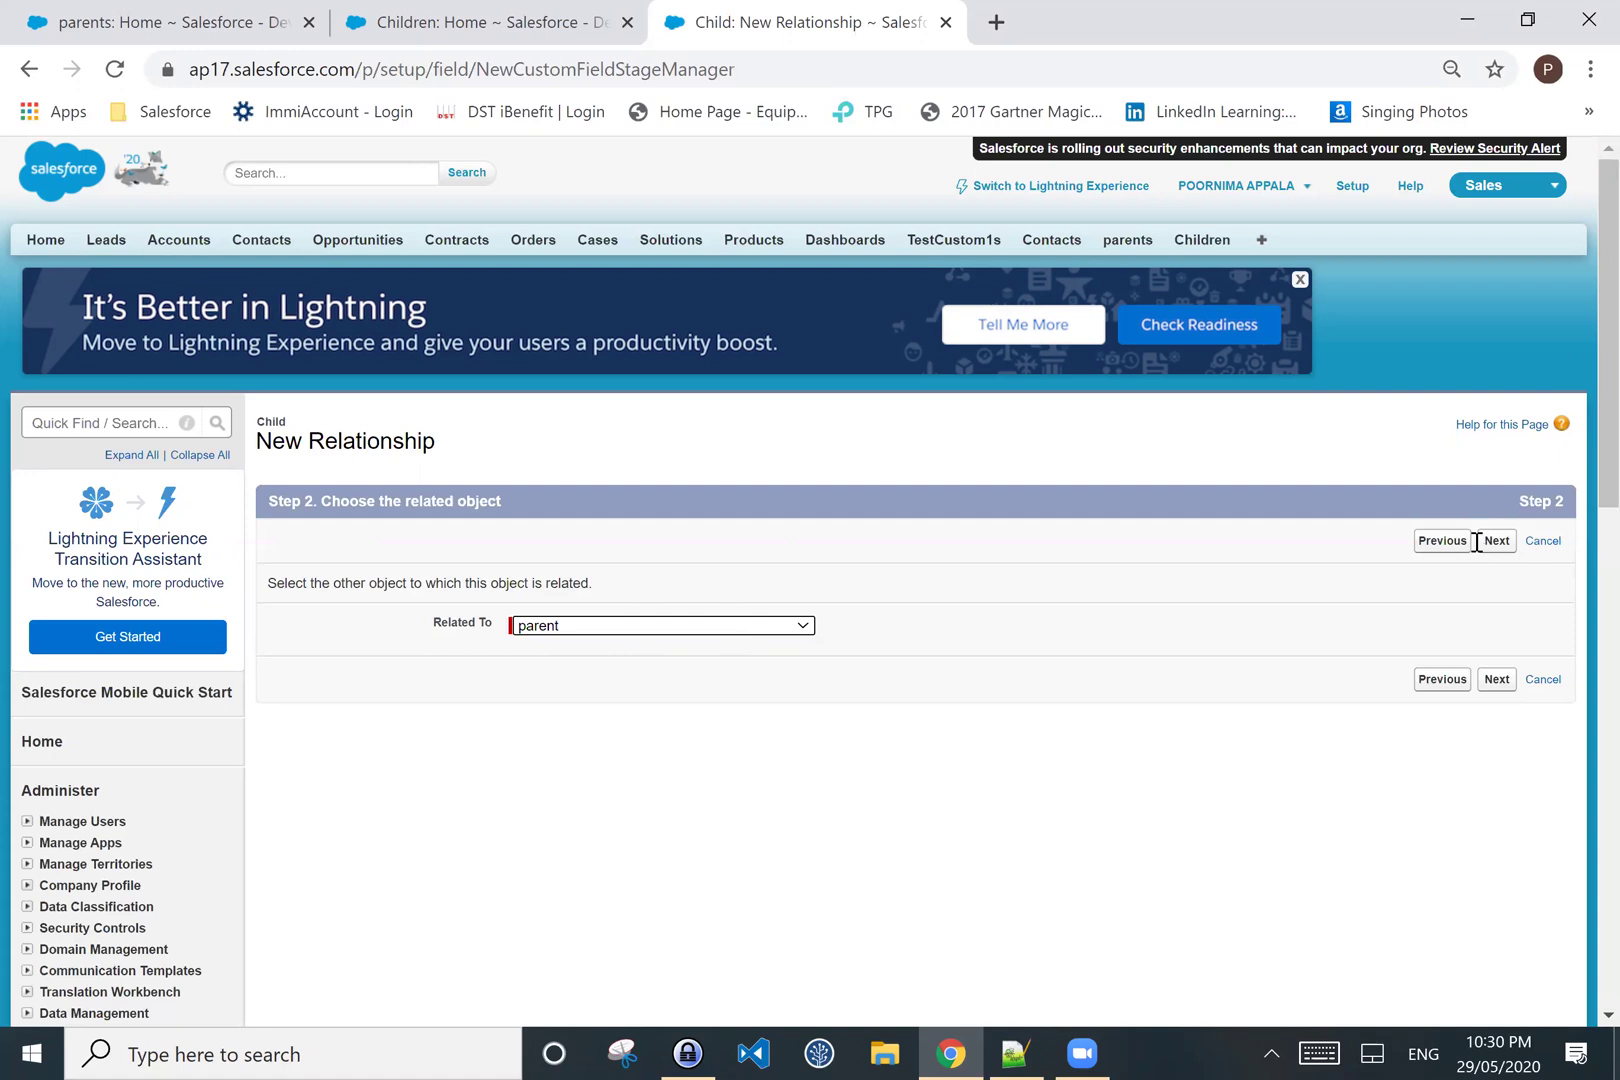
left_click(620, 630)
scroll(600, 555, "down", 1)
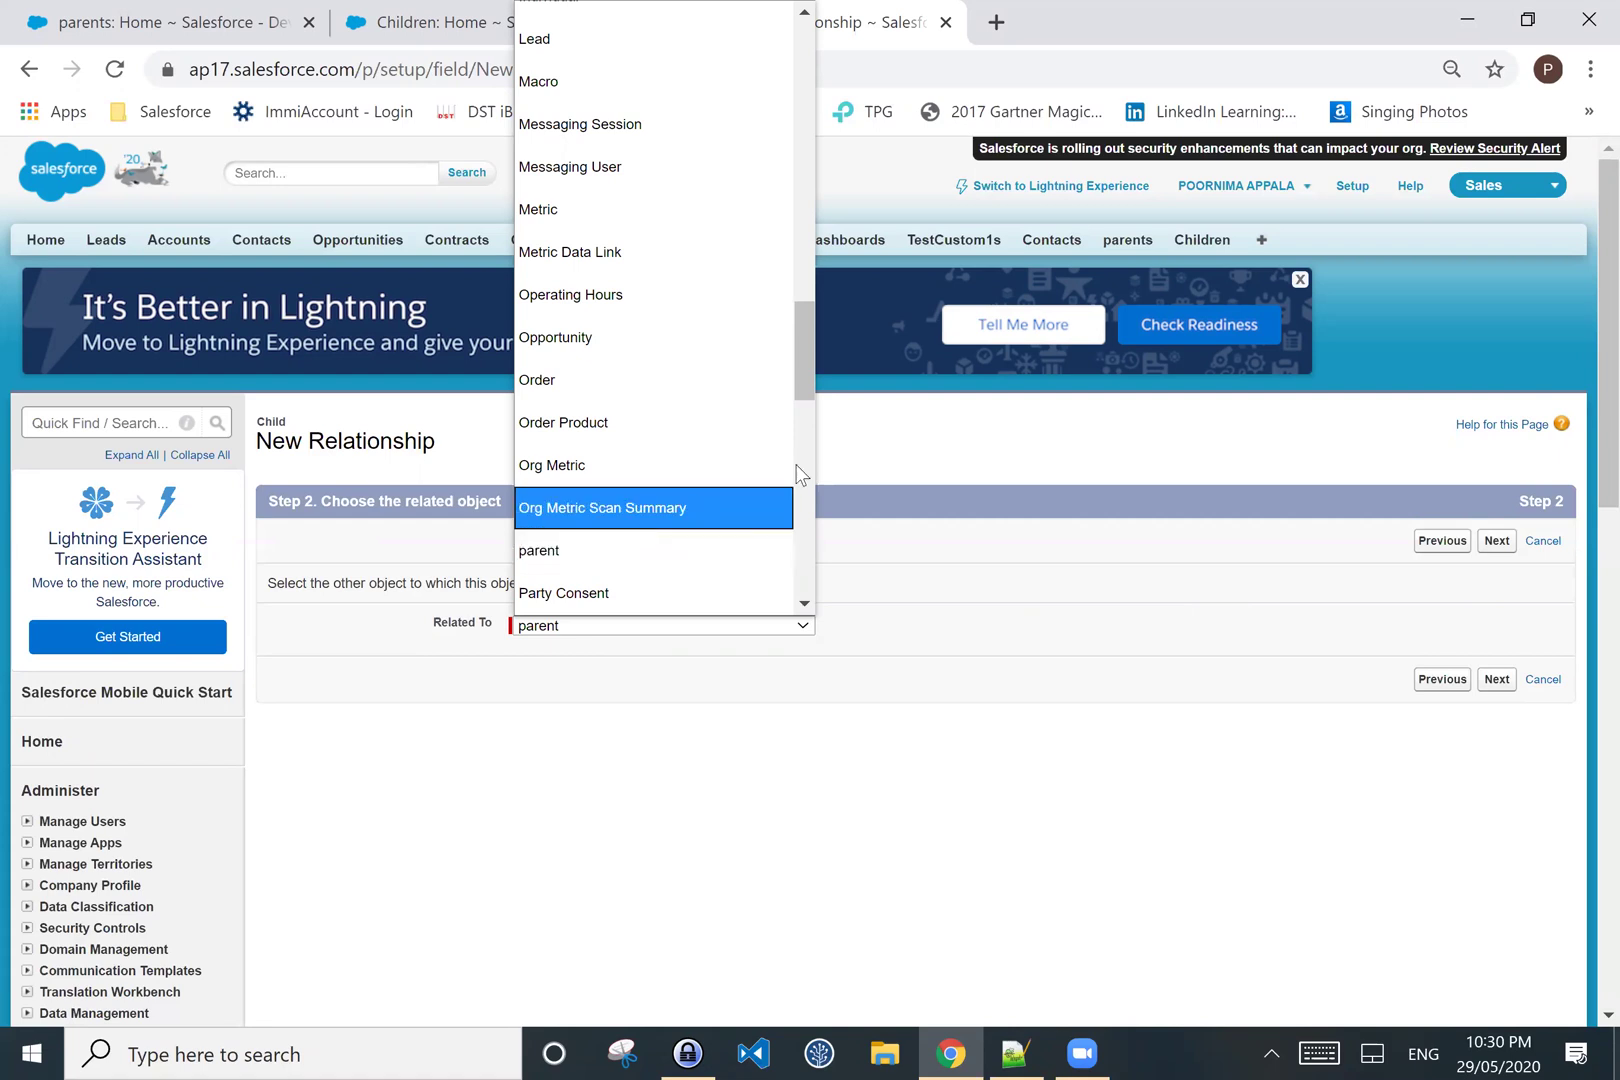
left_click(895, 443)
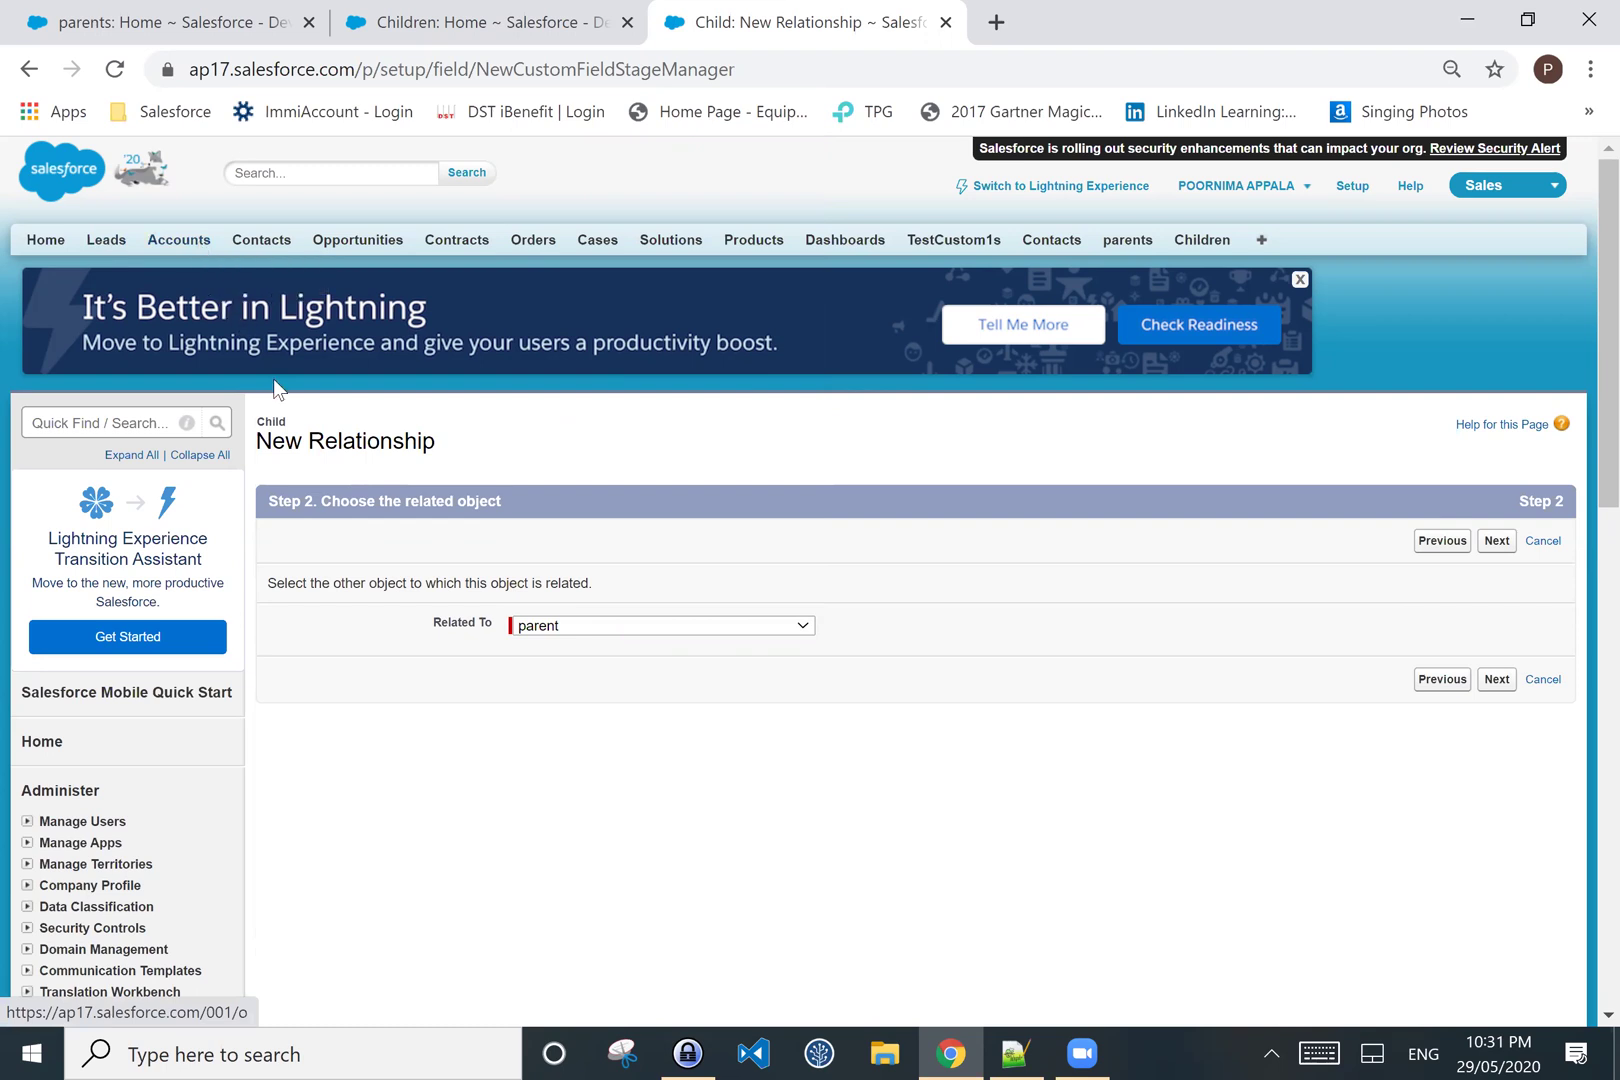
- Set Lead as the object the Child lookup is related to and proceed to the field naming step
left_click(596, 627)
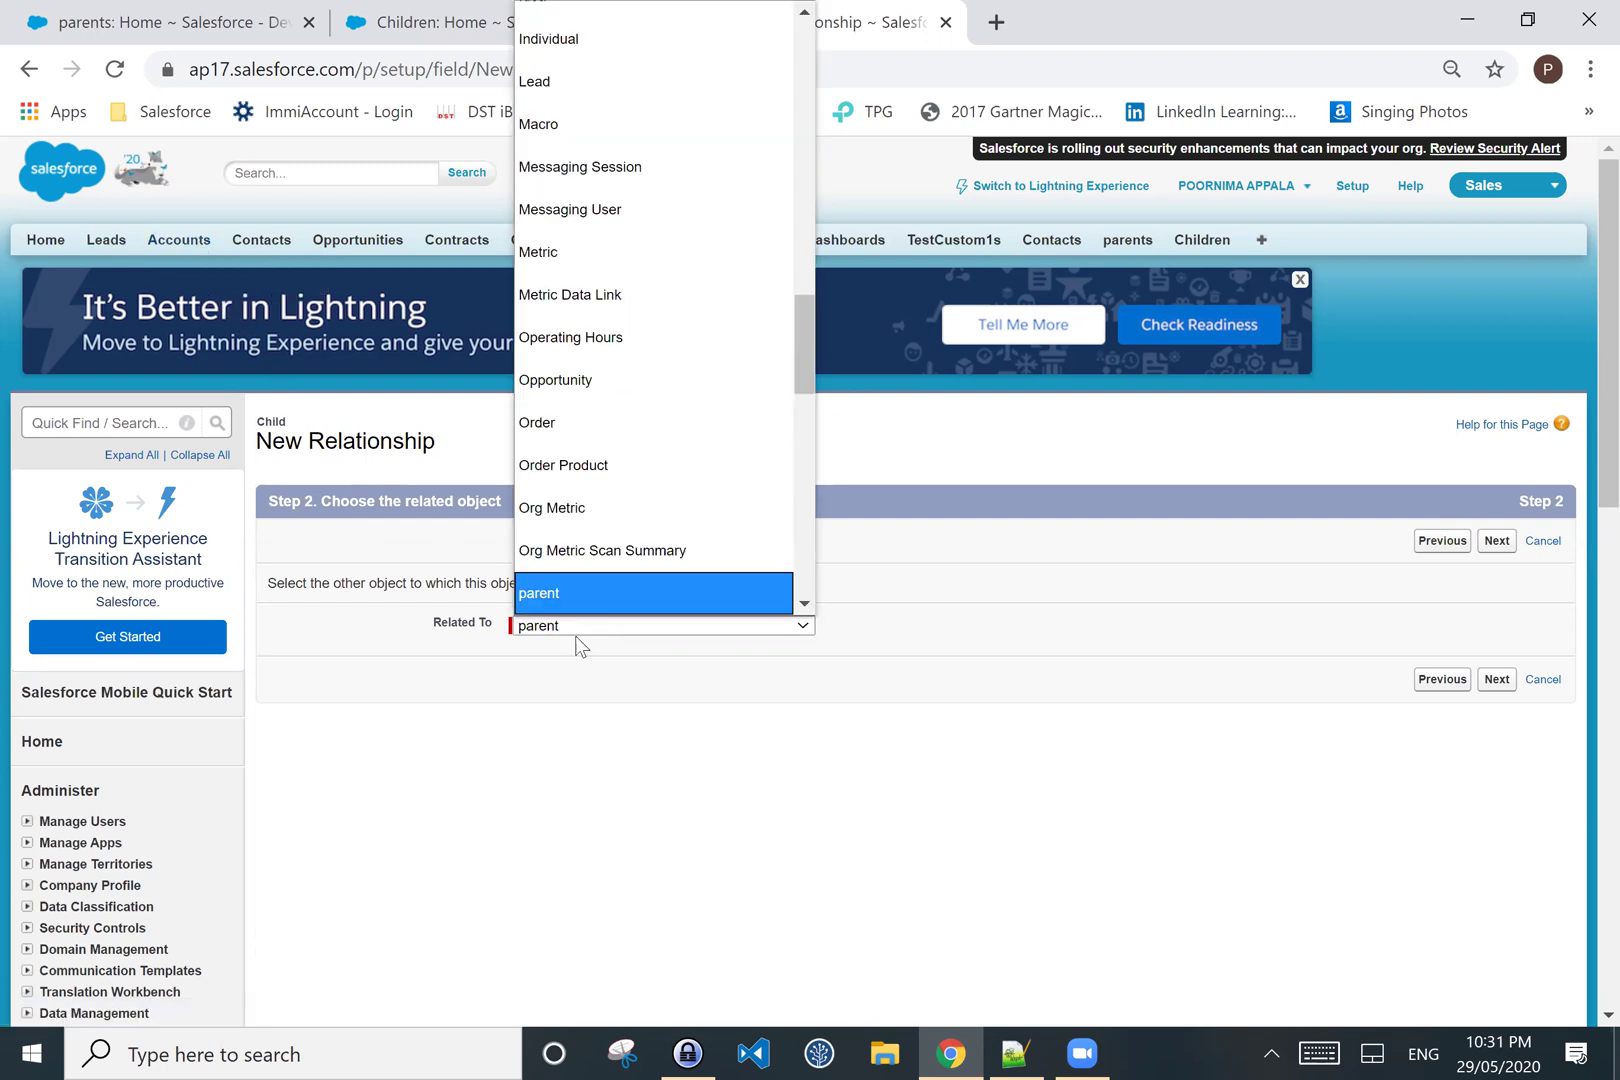
left_click(544, 91)
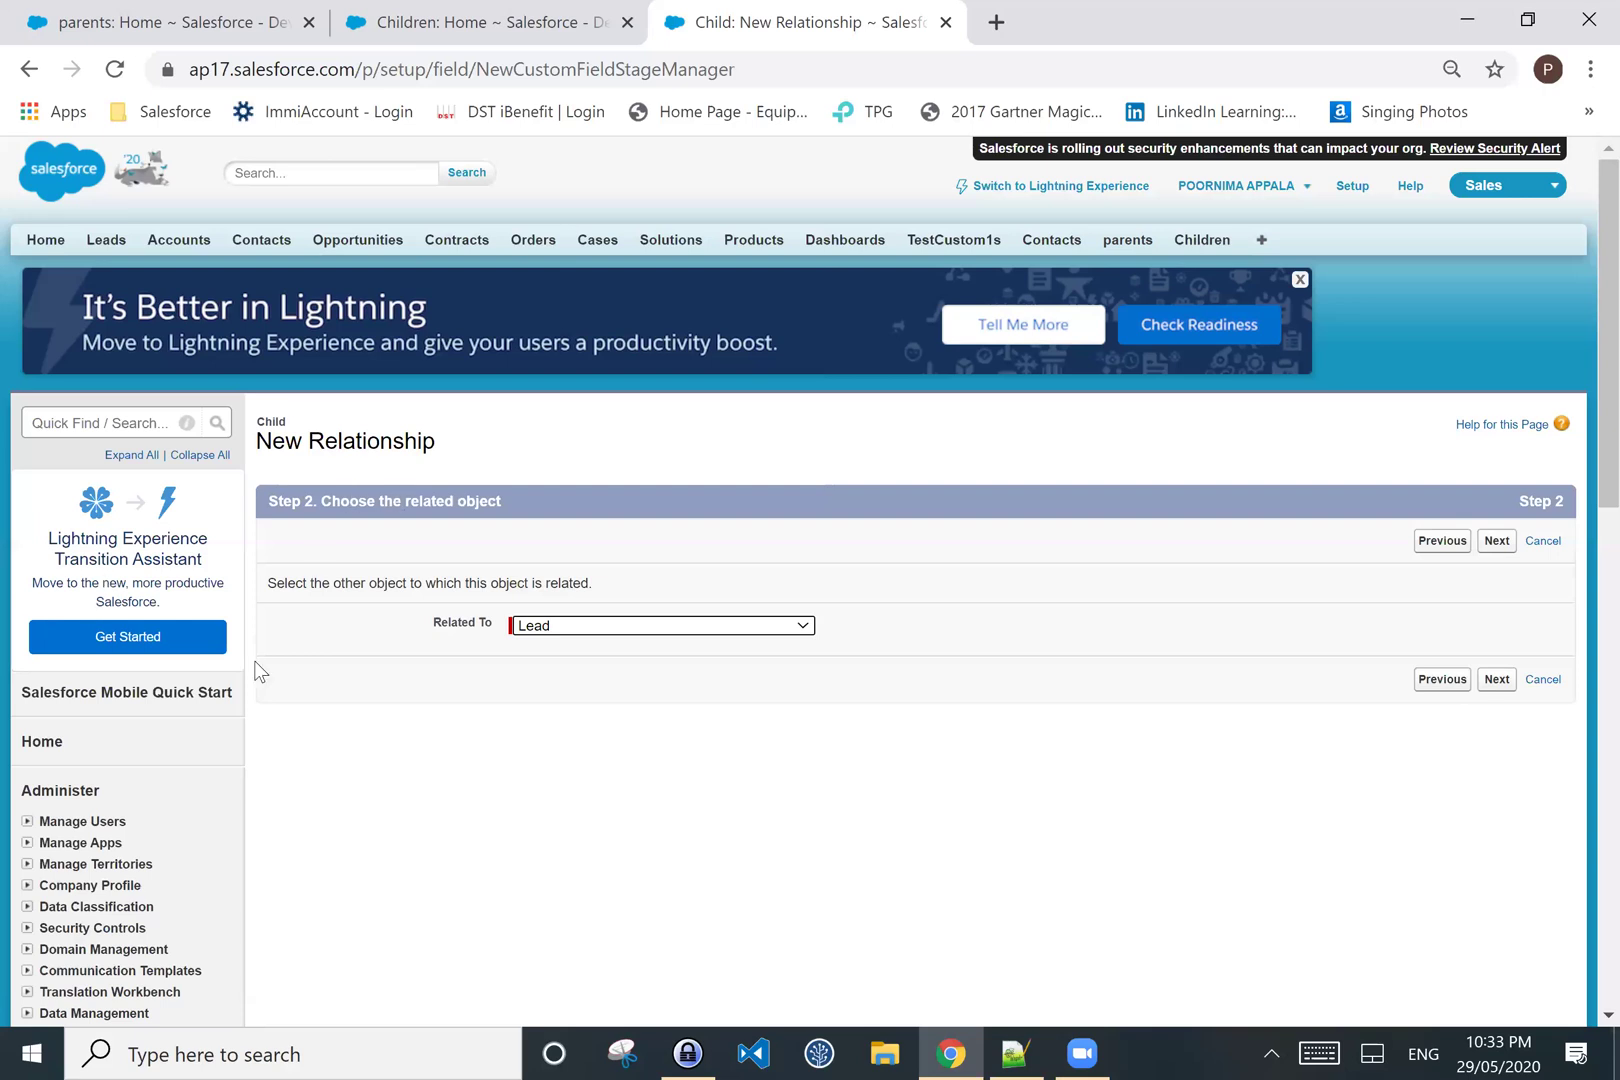
left_click(1492, 541)
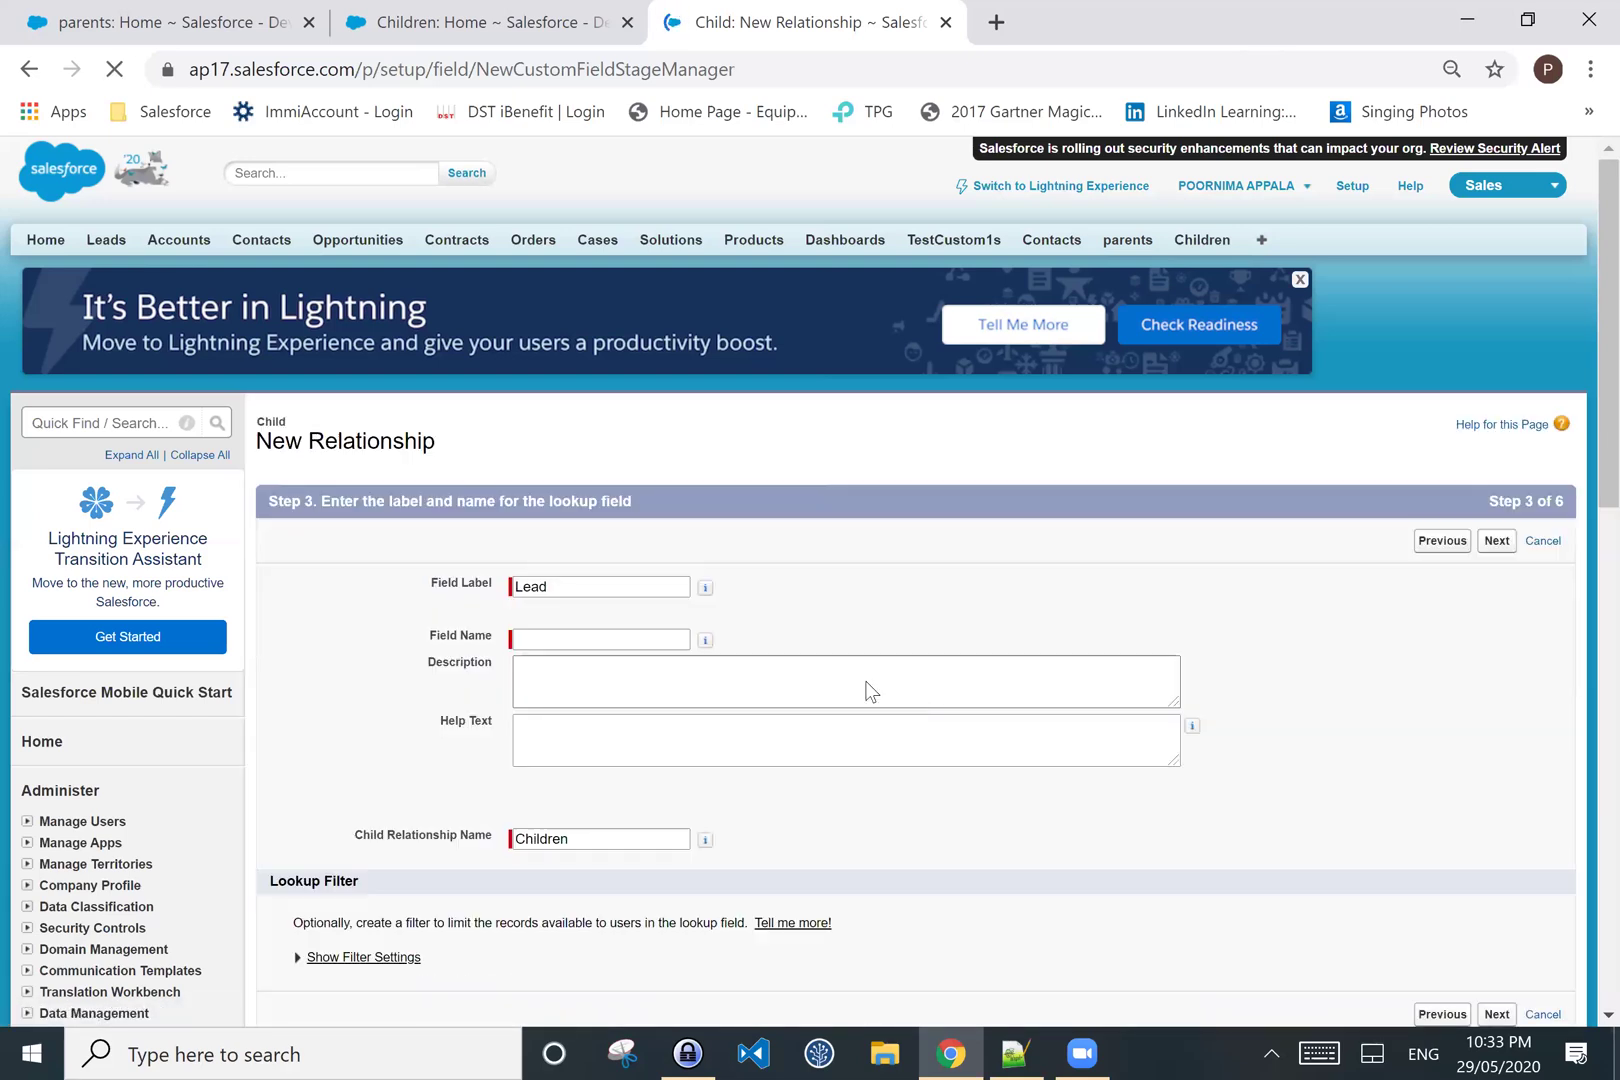
- Set both the lookup's field label and field name to LeadLookup and proceed to field-level security
scroll(864, 690, "down", 1)
left_click(568, 453)
type("L")
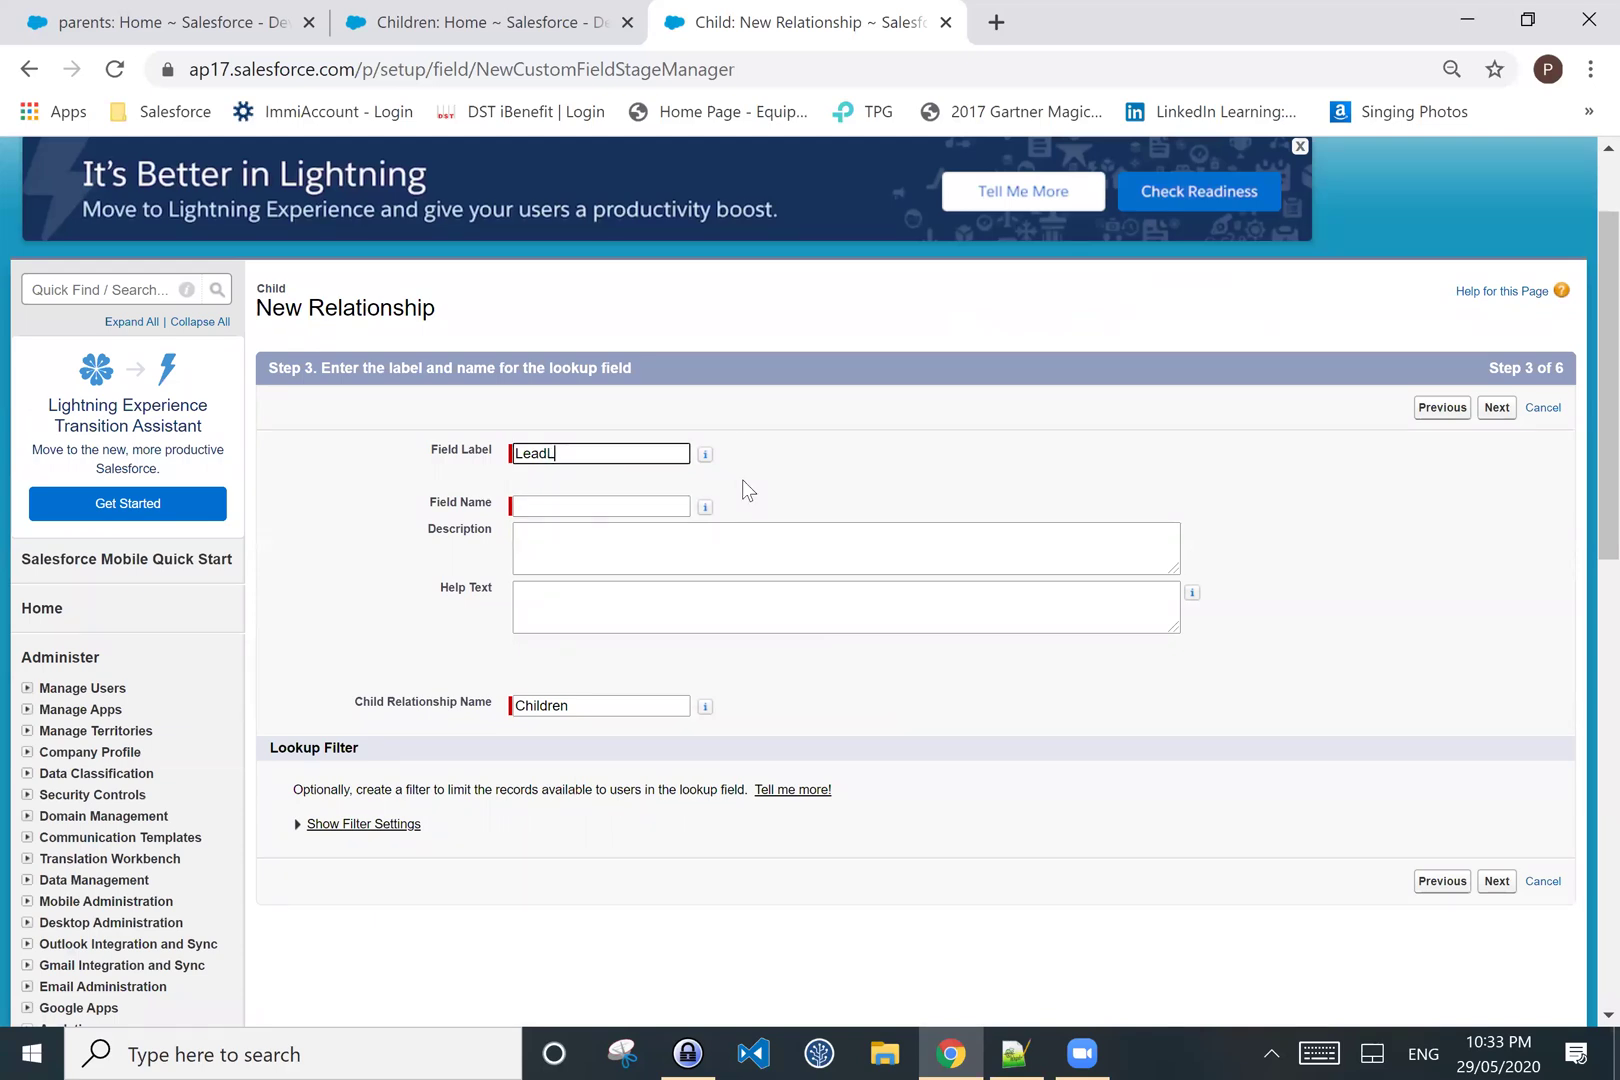
type("ookup")
left_click(561, 507)
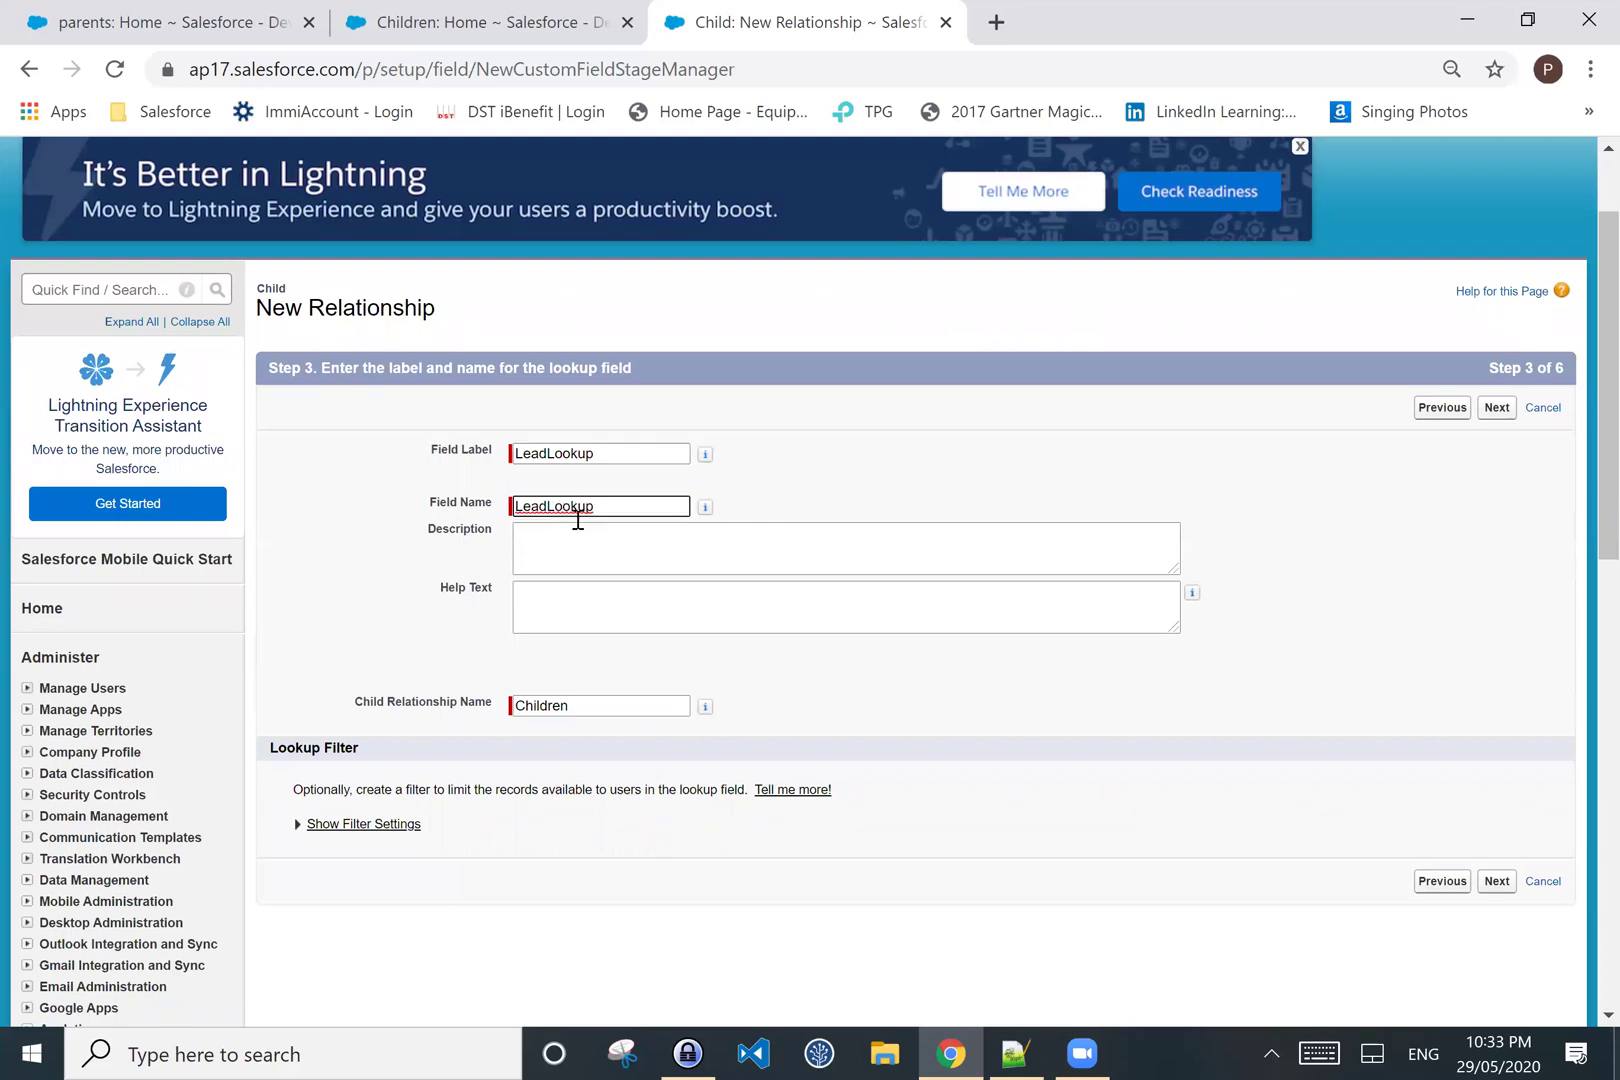
scroll(850, 737, "down", 2)
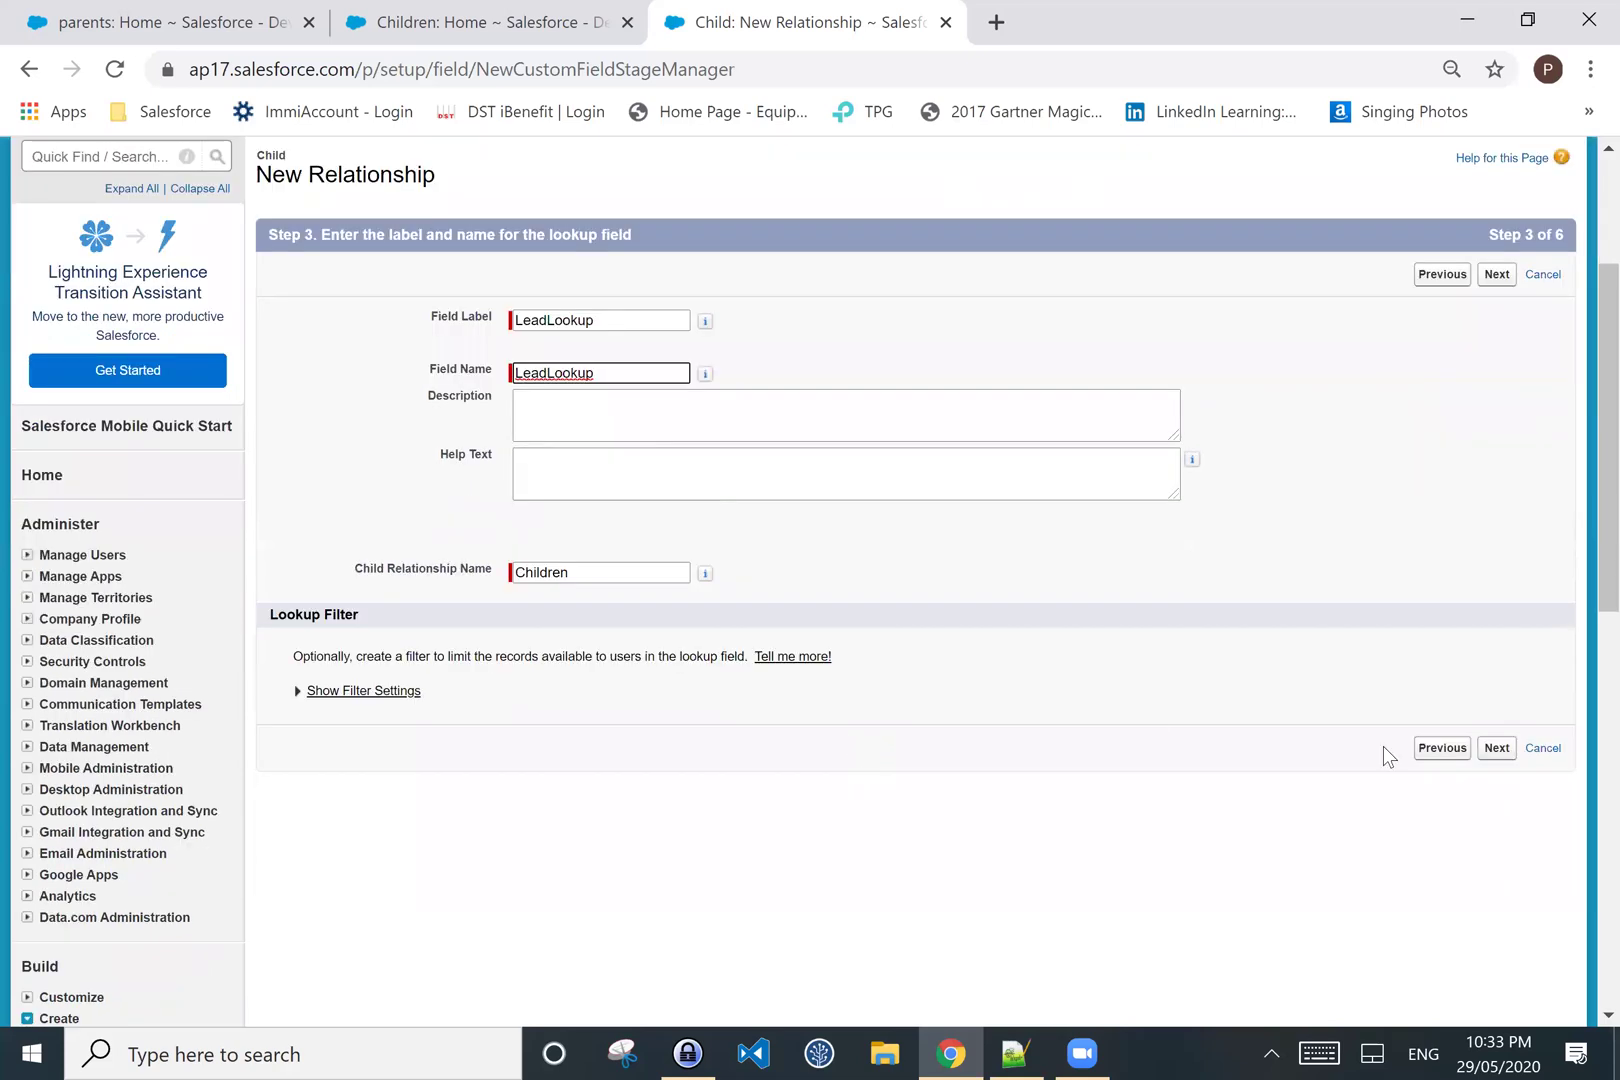
left_click(1495, 758)
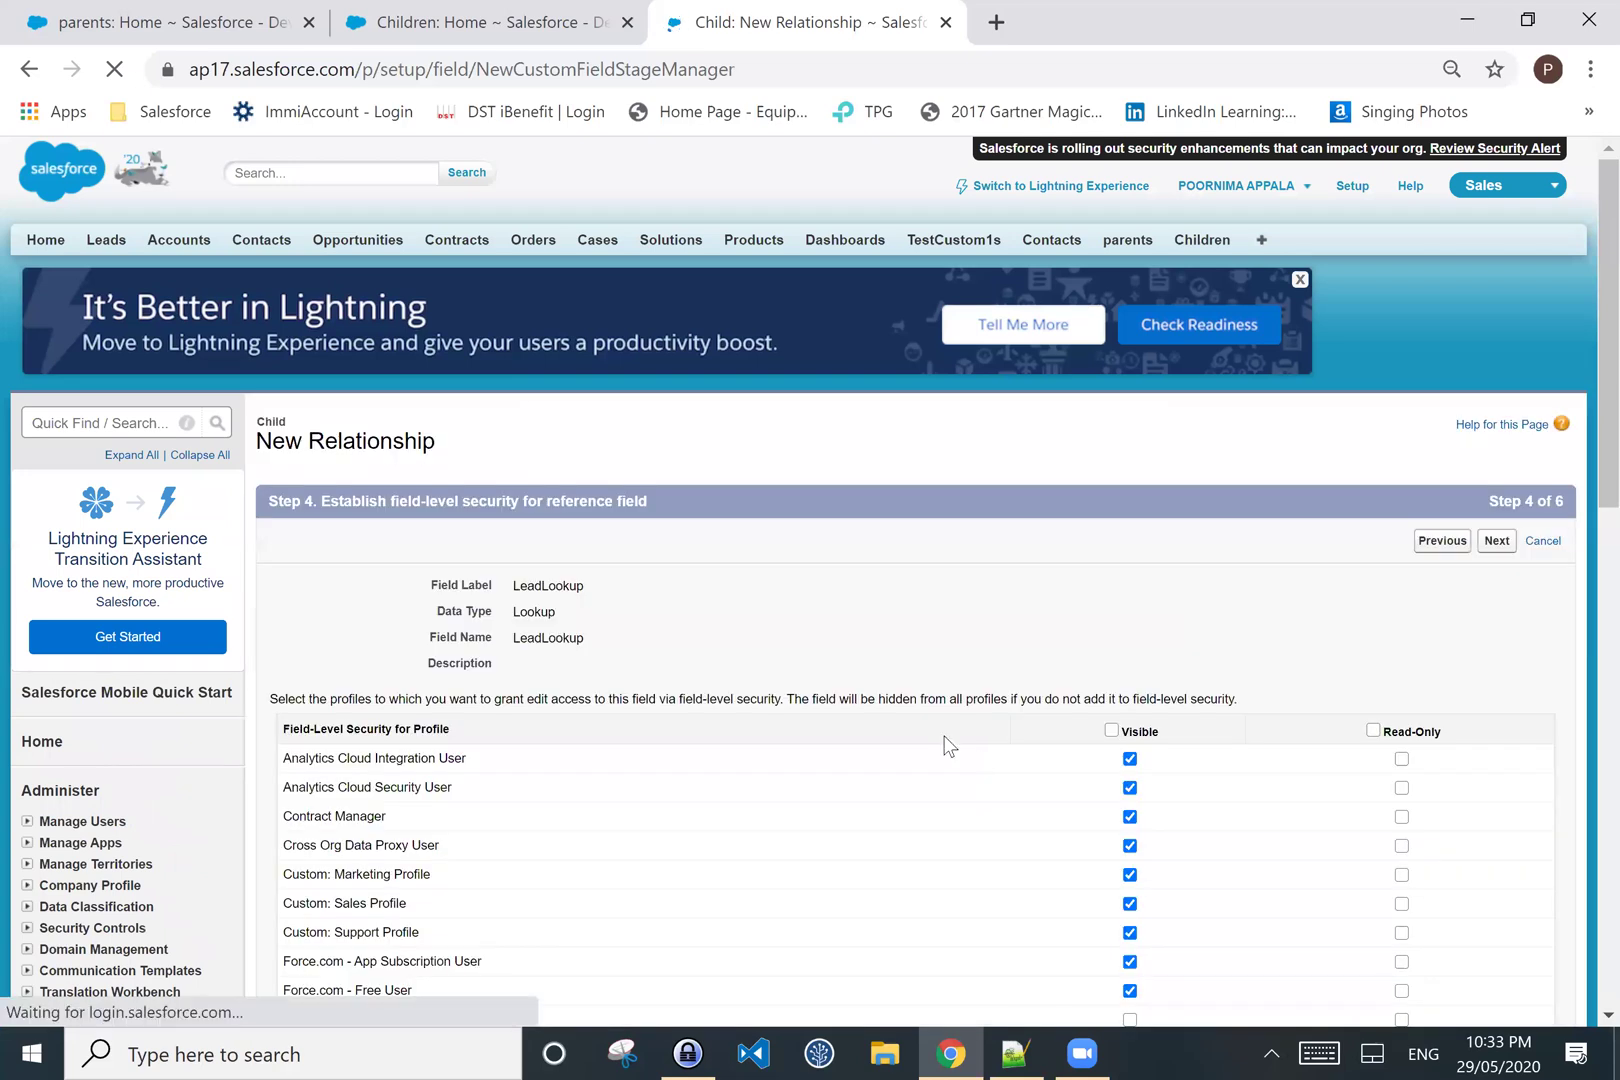
- Accept the default field-level security, Child Layout placement and Lead related lists, and save the LeadLookup field
scroll(1002, 655, "down", 6)
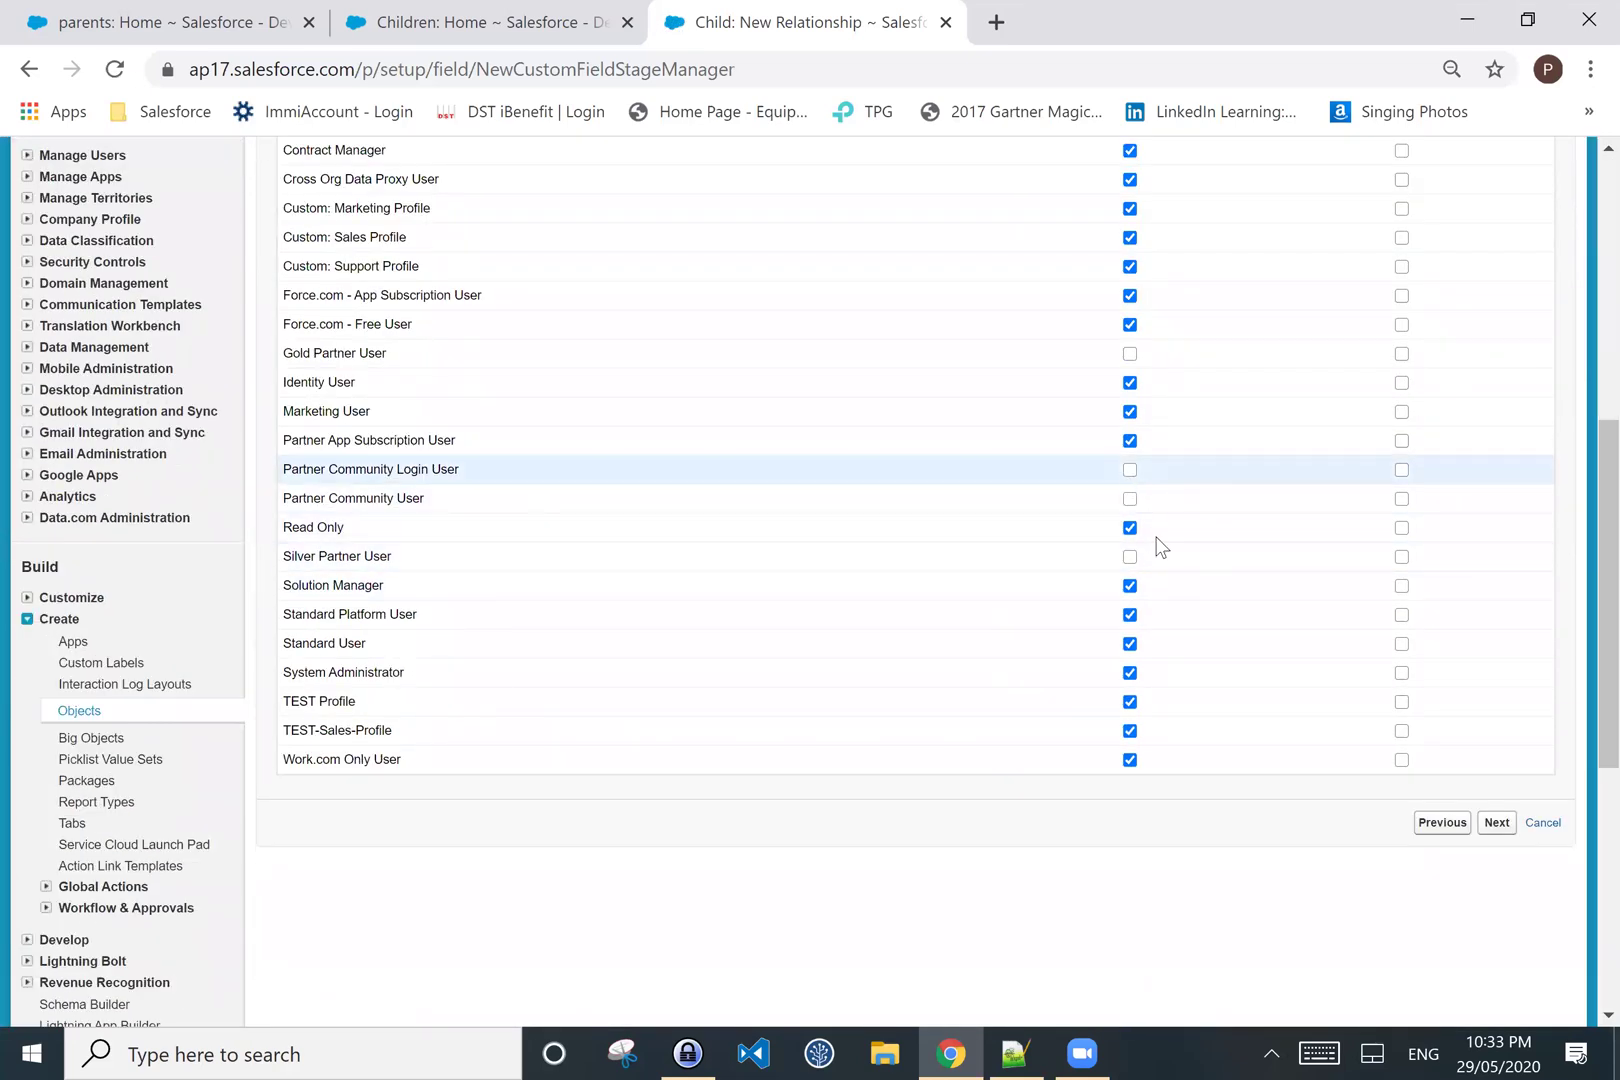
left_click(1490, 825)
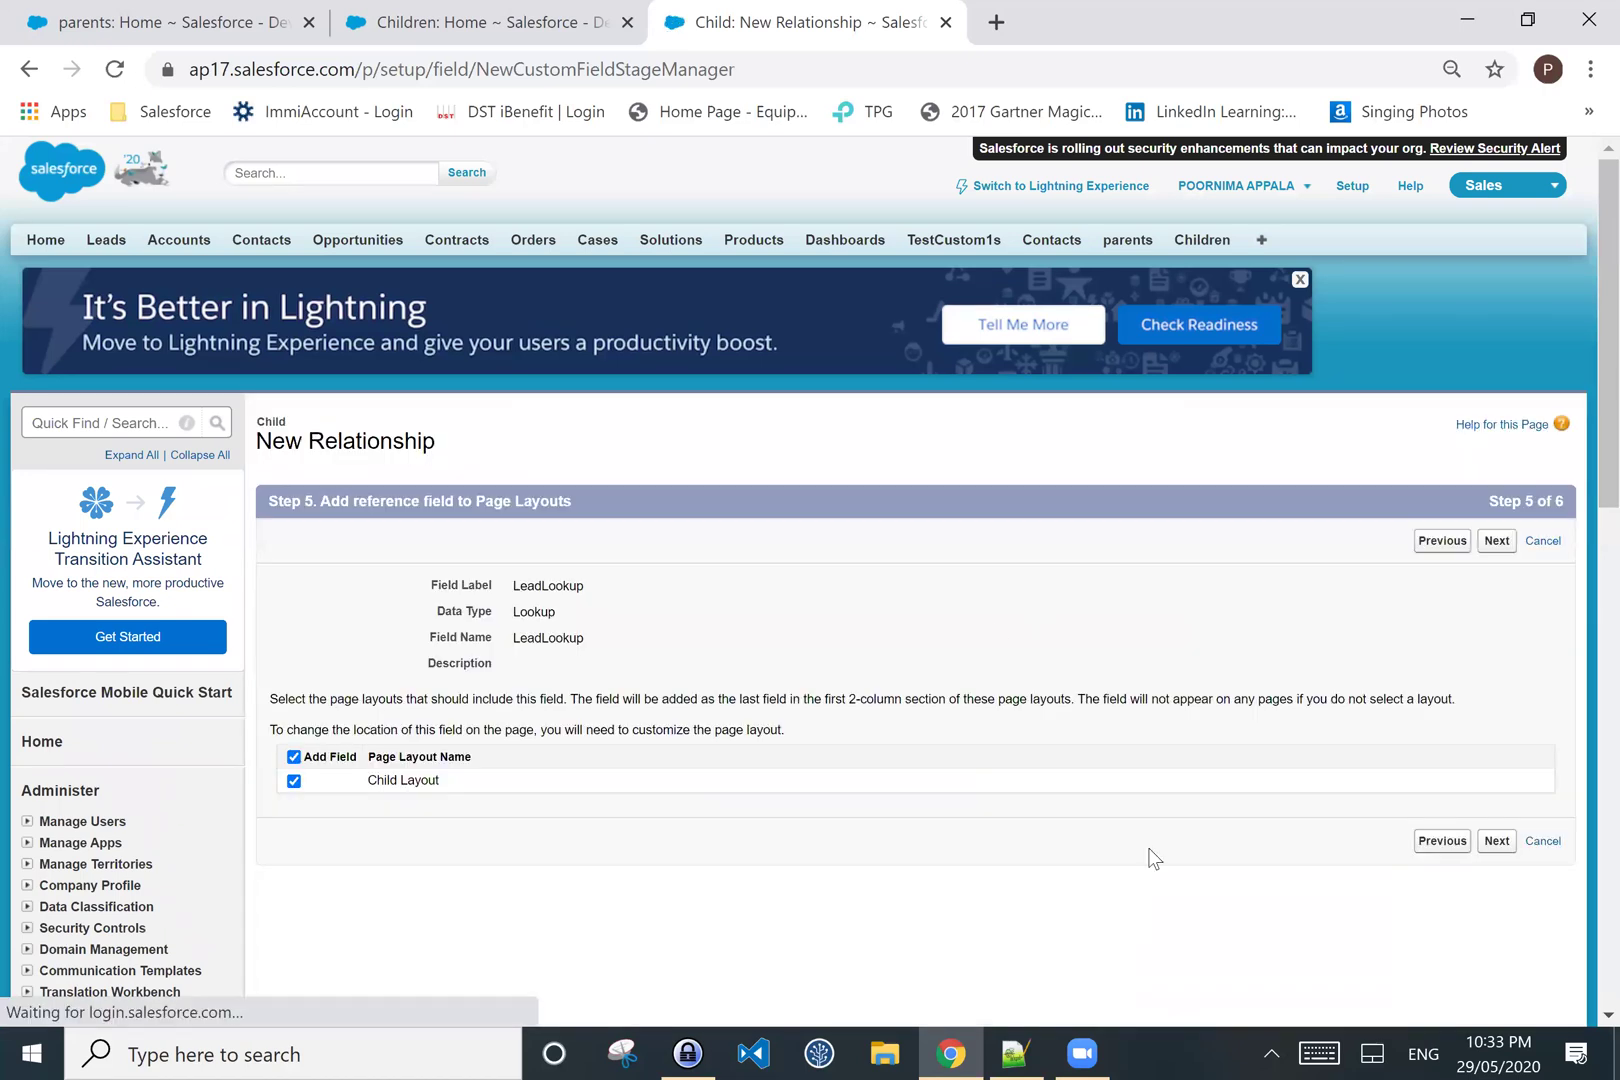
left_click(1492, 845)
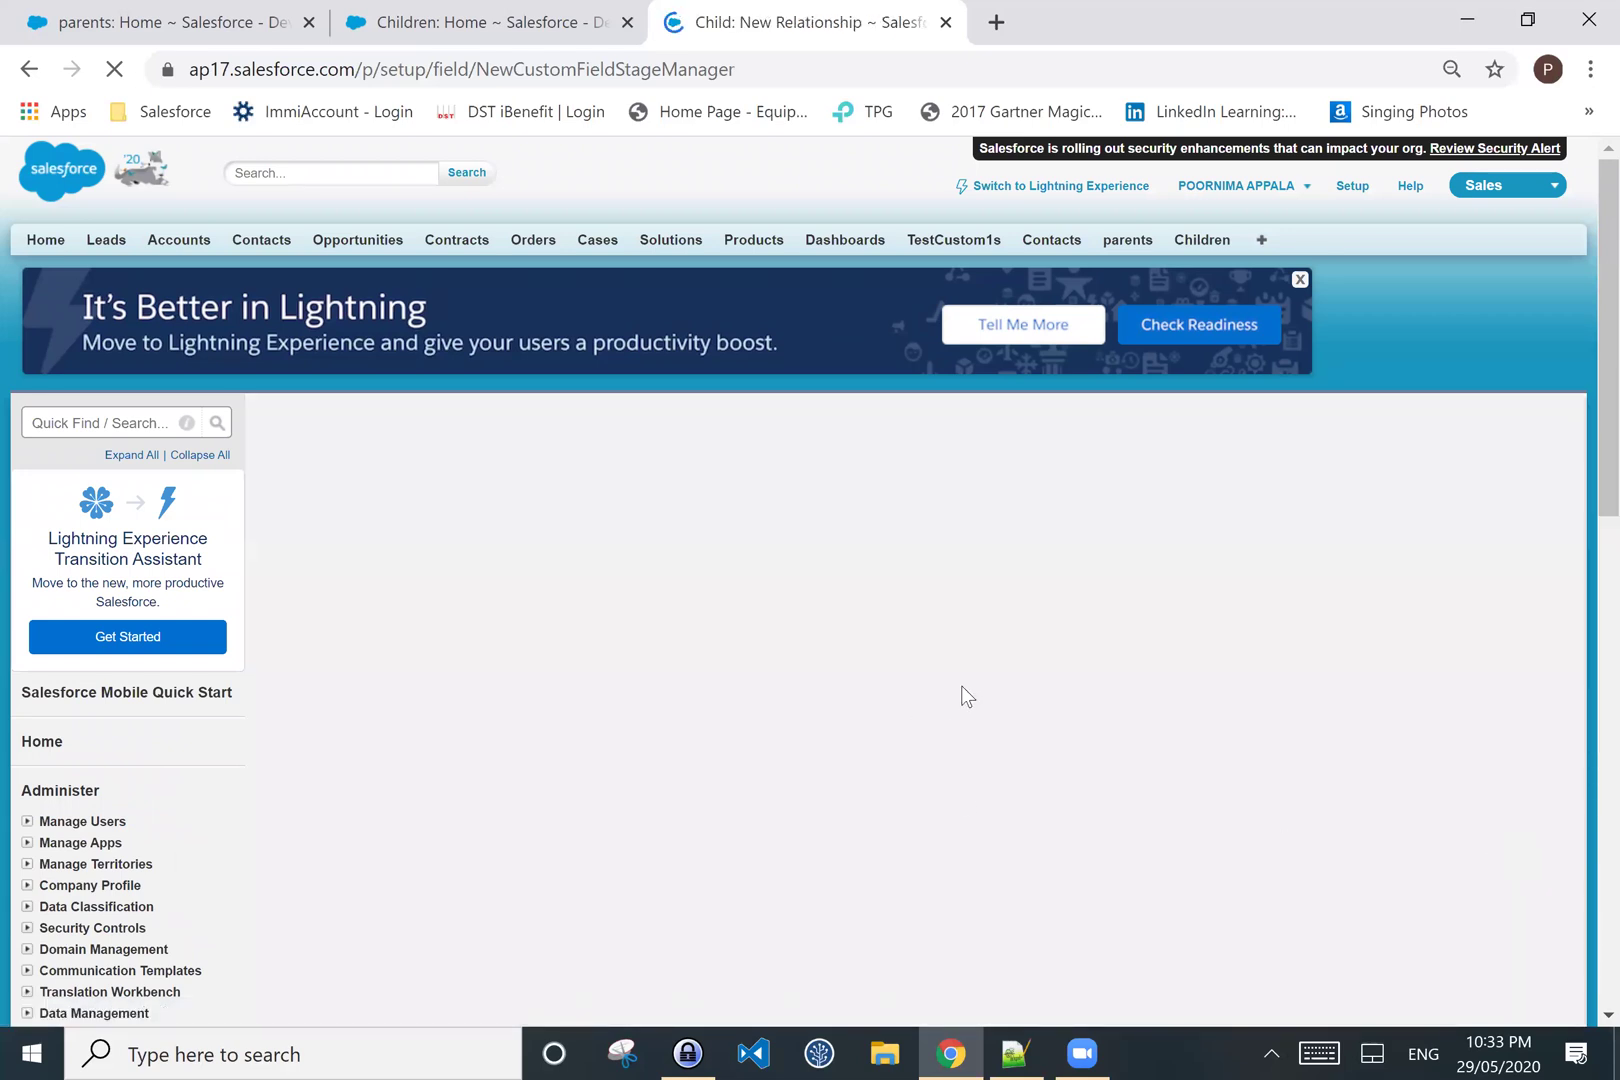
scroll(966, 697, "down", 3)
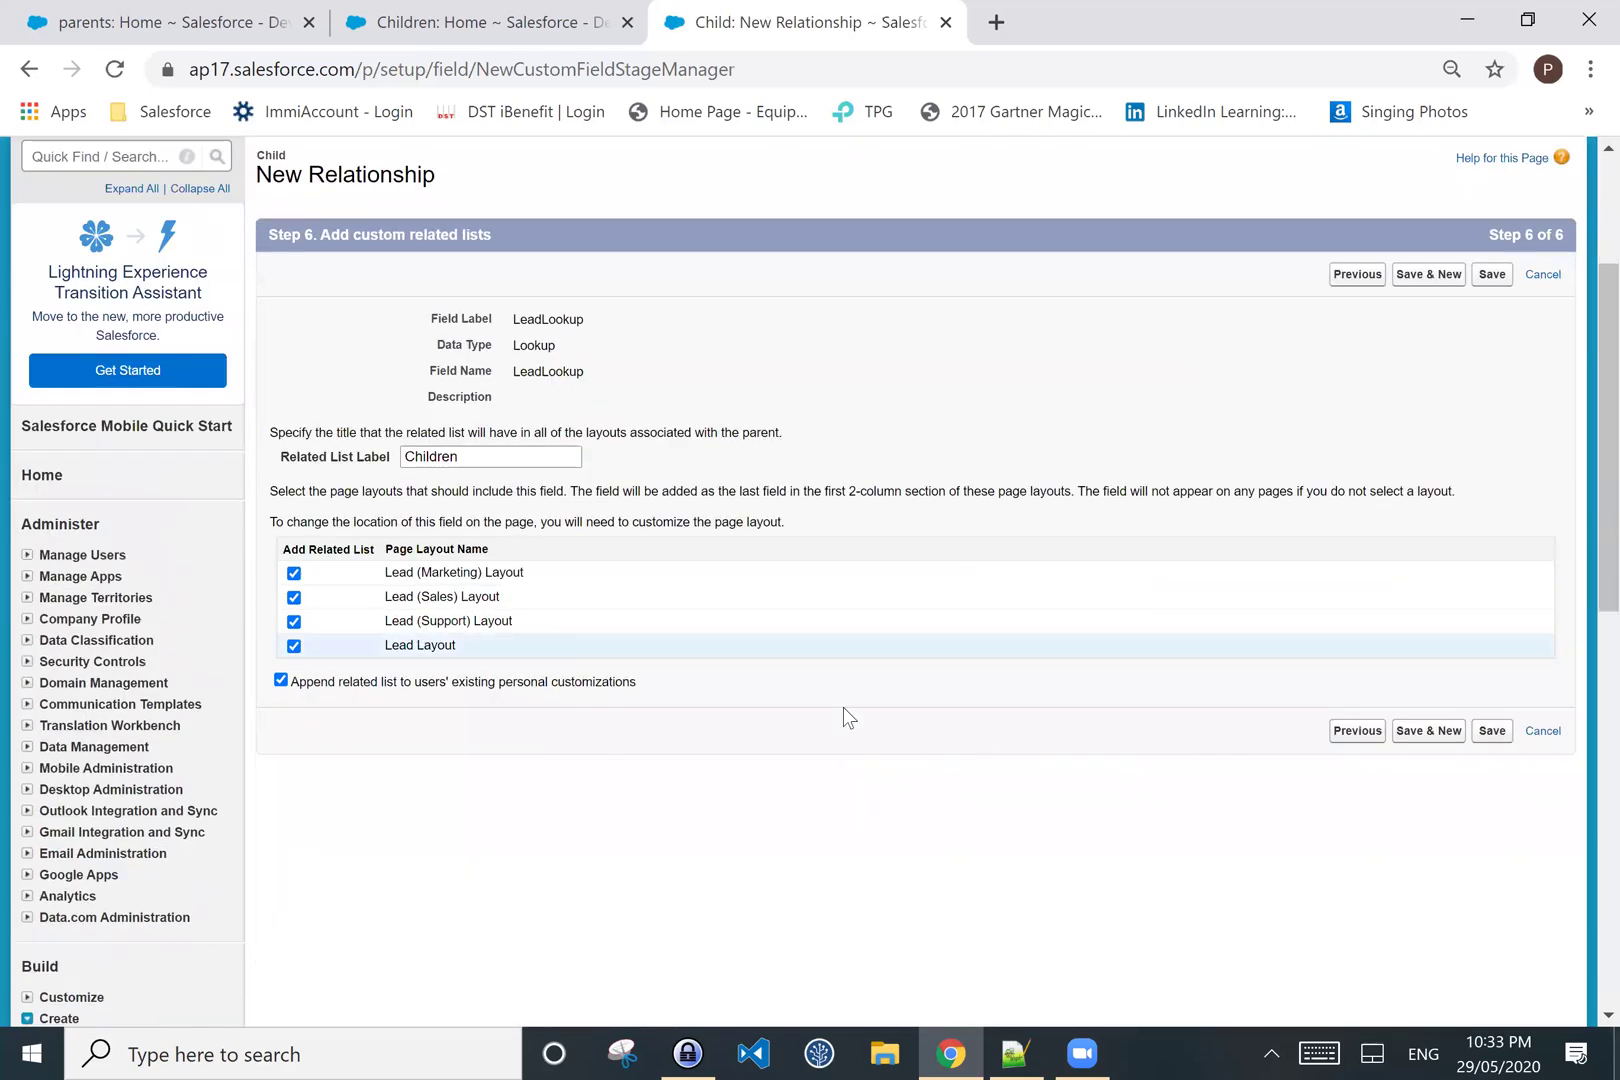
left_click(1489, 735)
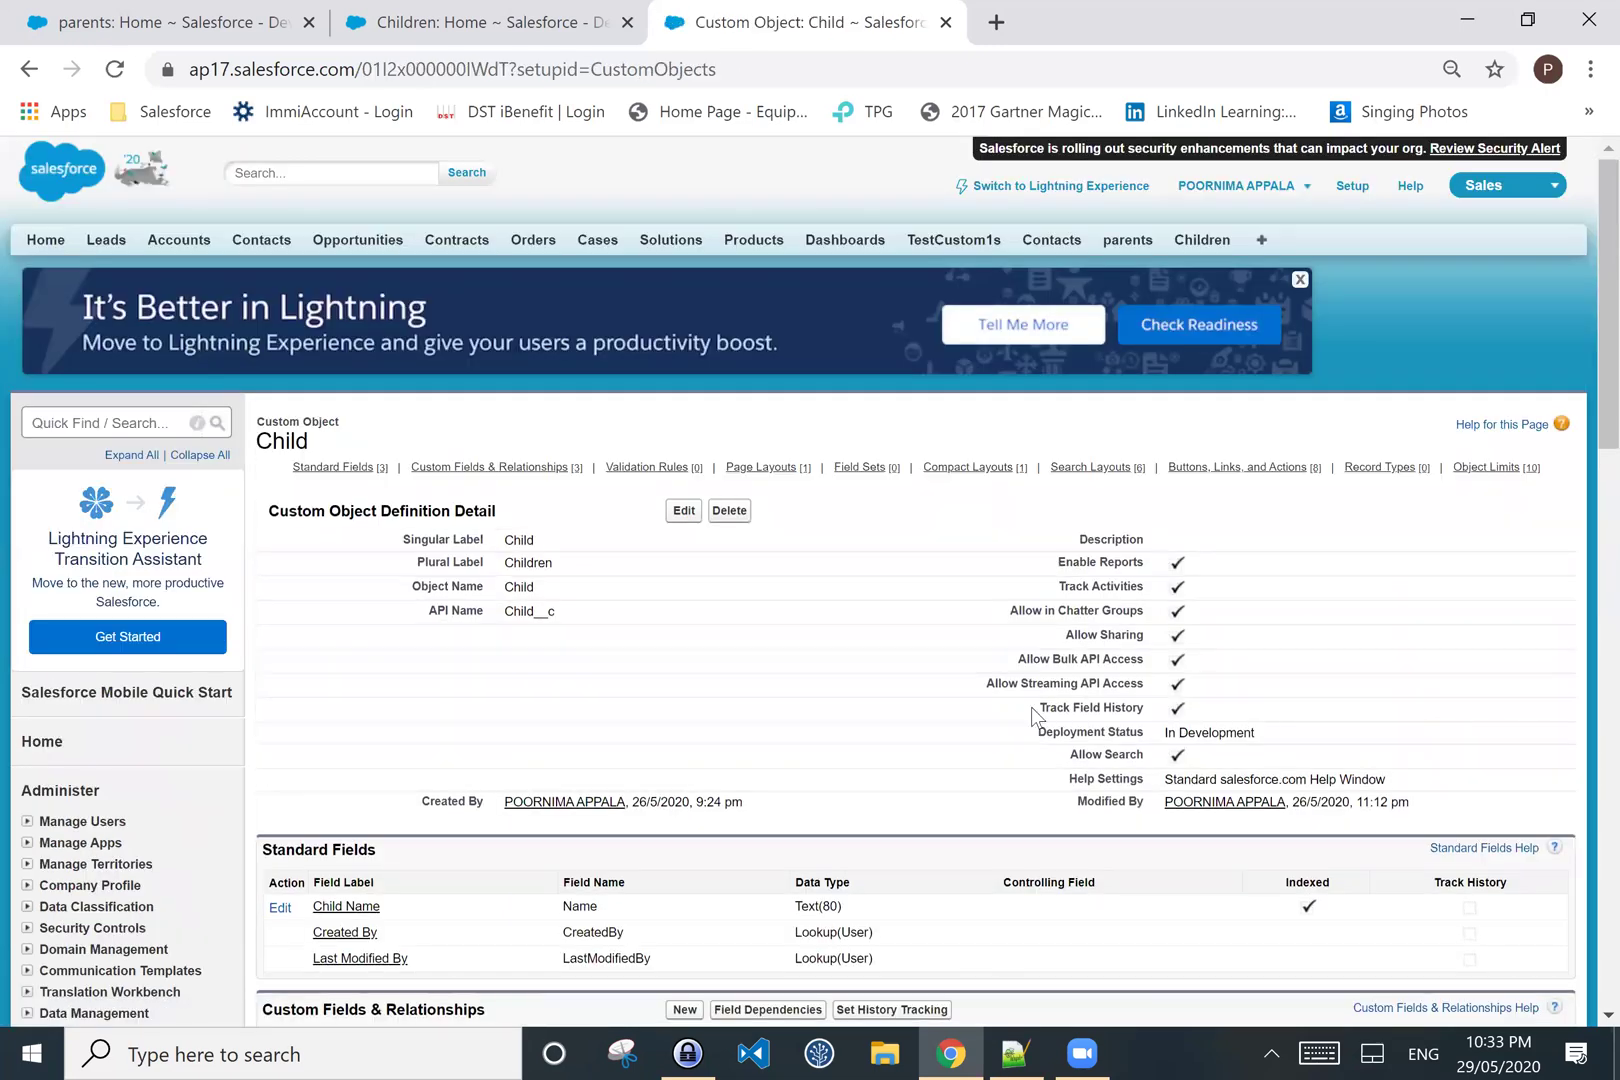
- Check LeadLookup among the Child object's custom fields and open the first recent Child1 record to examine the field there
scroll(1075, 680, "down", 3)
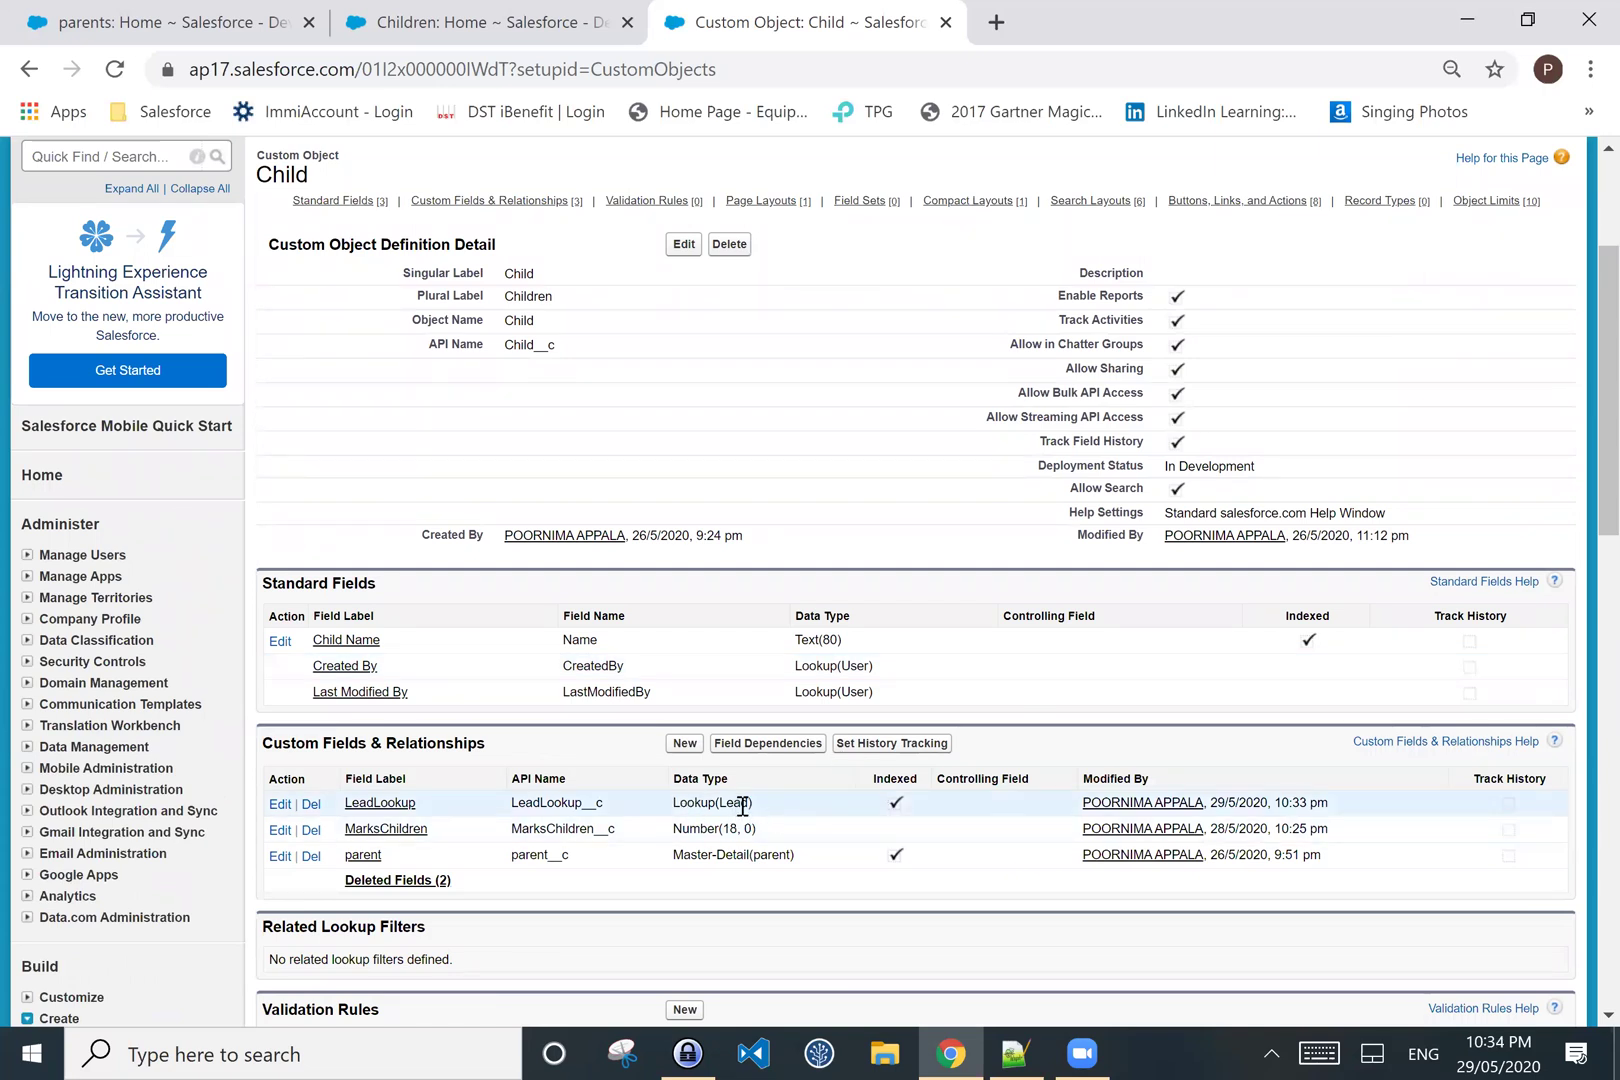
scroll(227, 363, "up", 3)
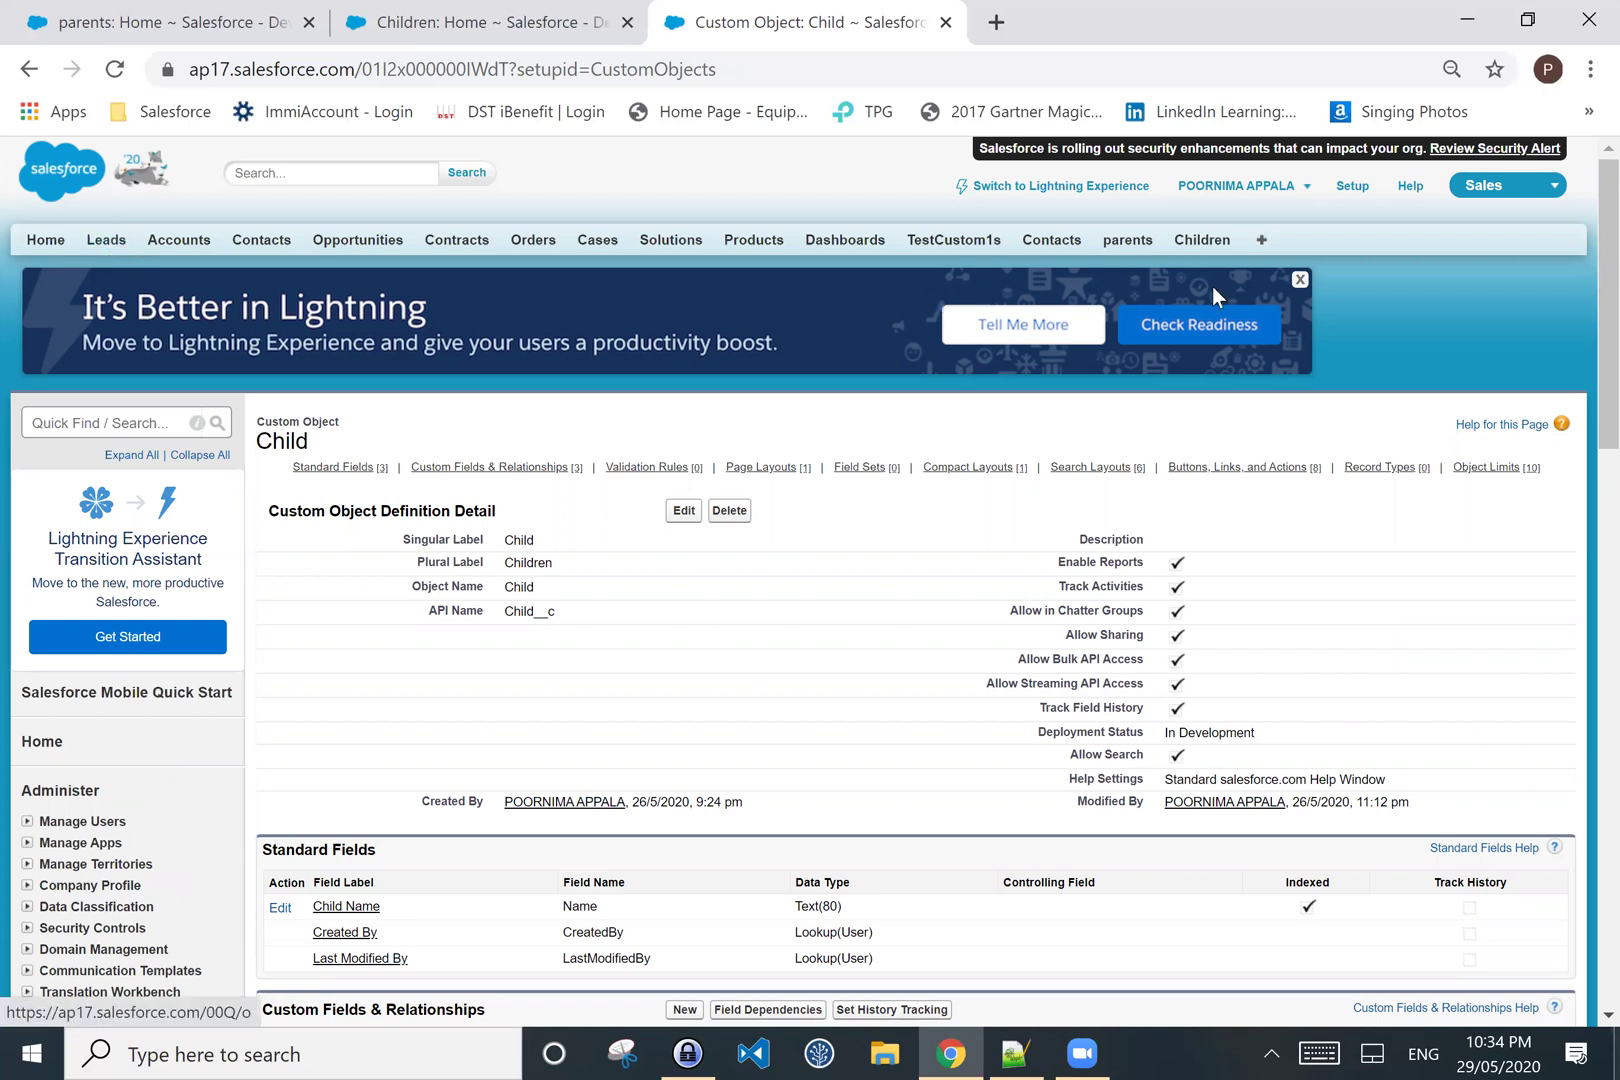
left_click(1204, 256)
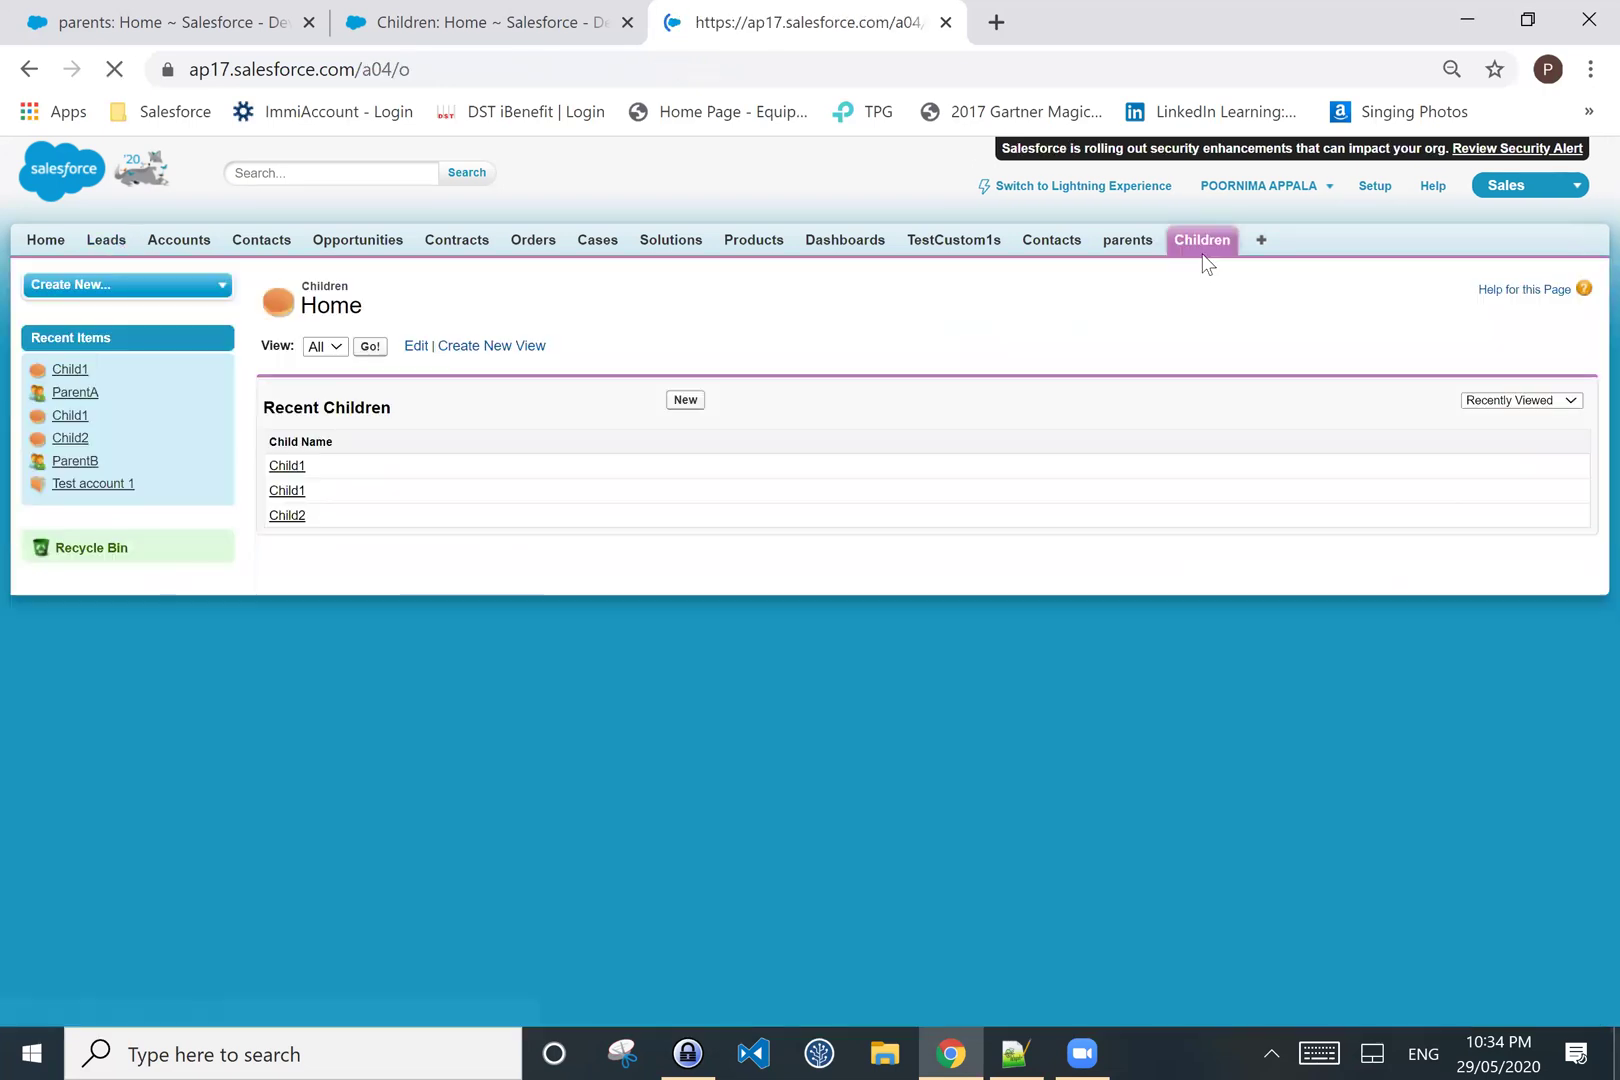
left_click(287, 466)
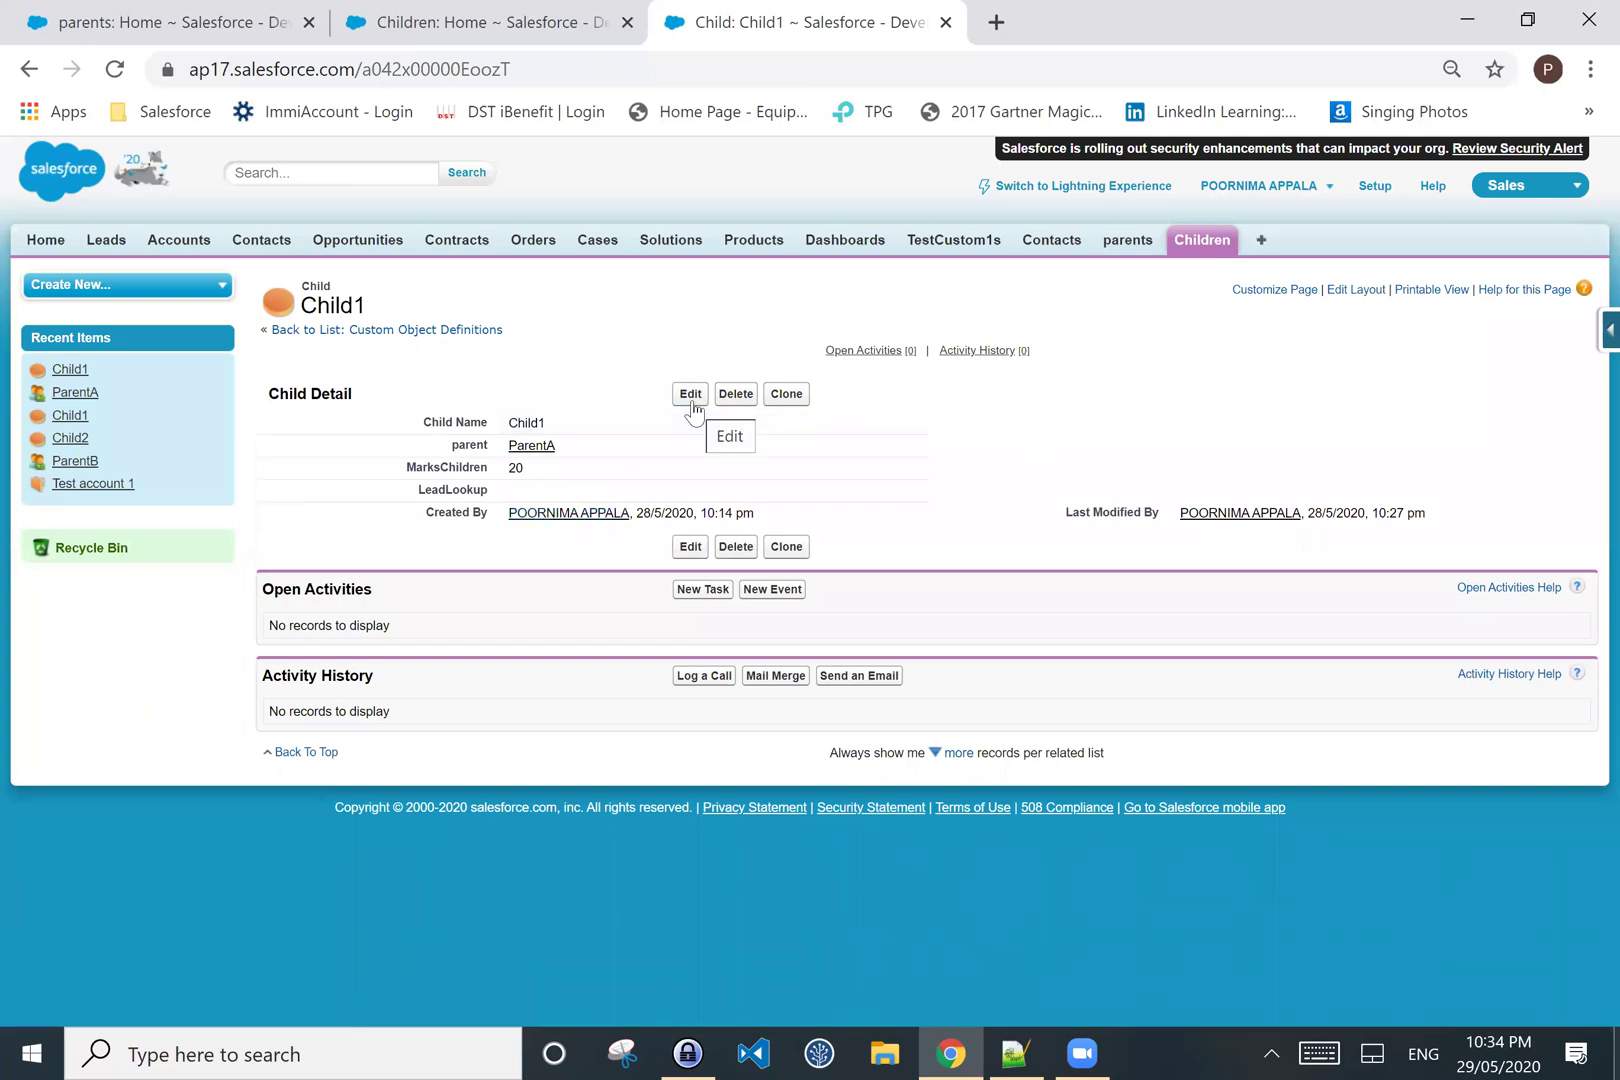
left_click_drag(420, 485, 491, 489)
left_click(470, 549)
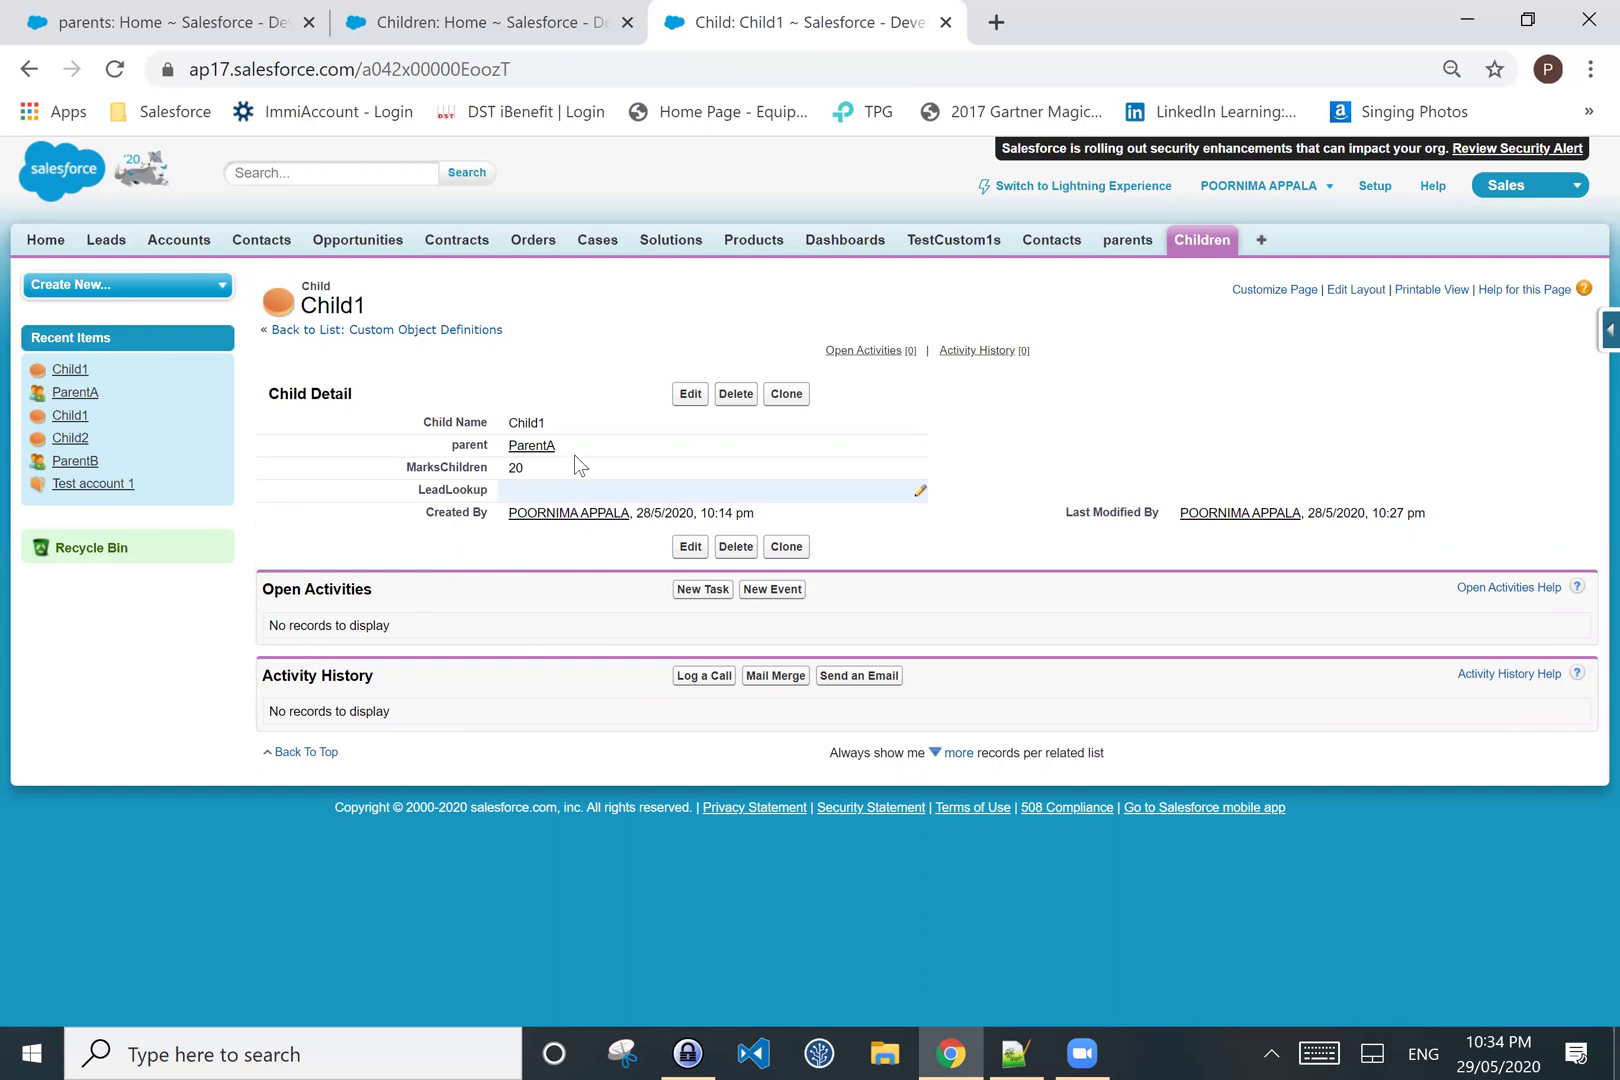
- Open Child1's LeadLookup field for inline editing, check its lookup window for available leads and close that window
double_click(920, 495)
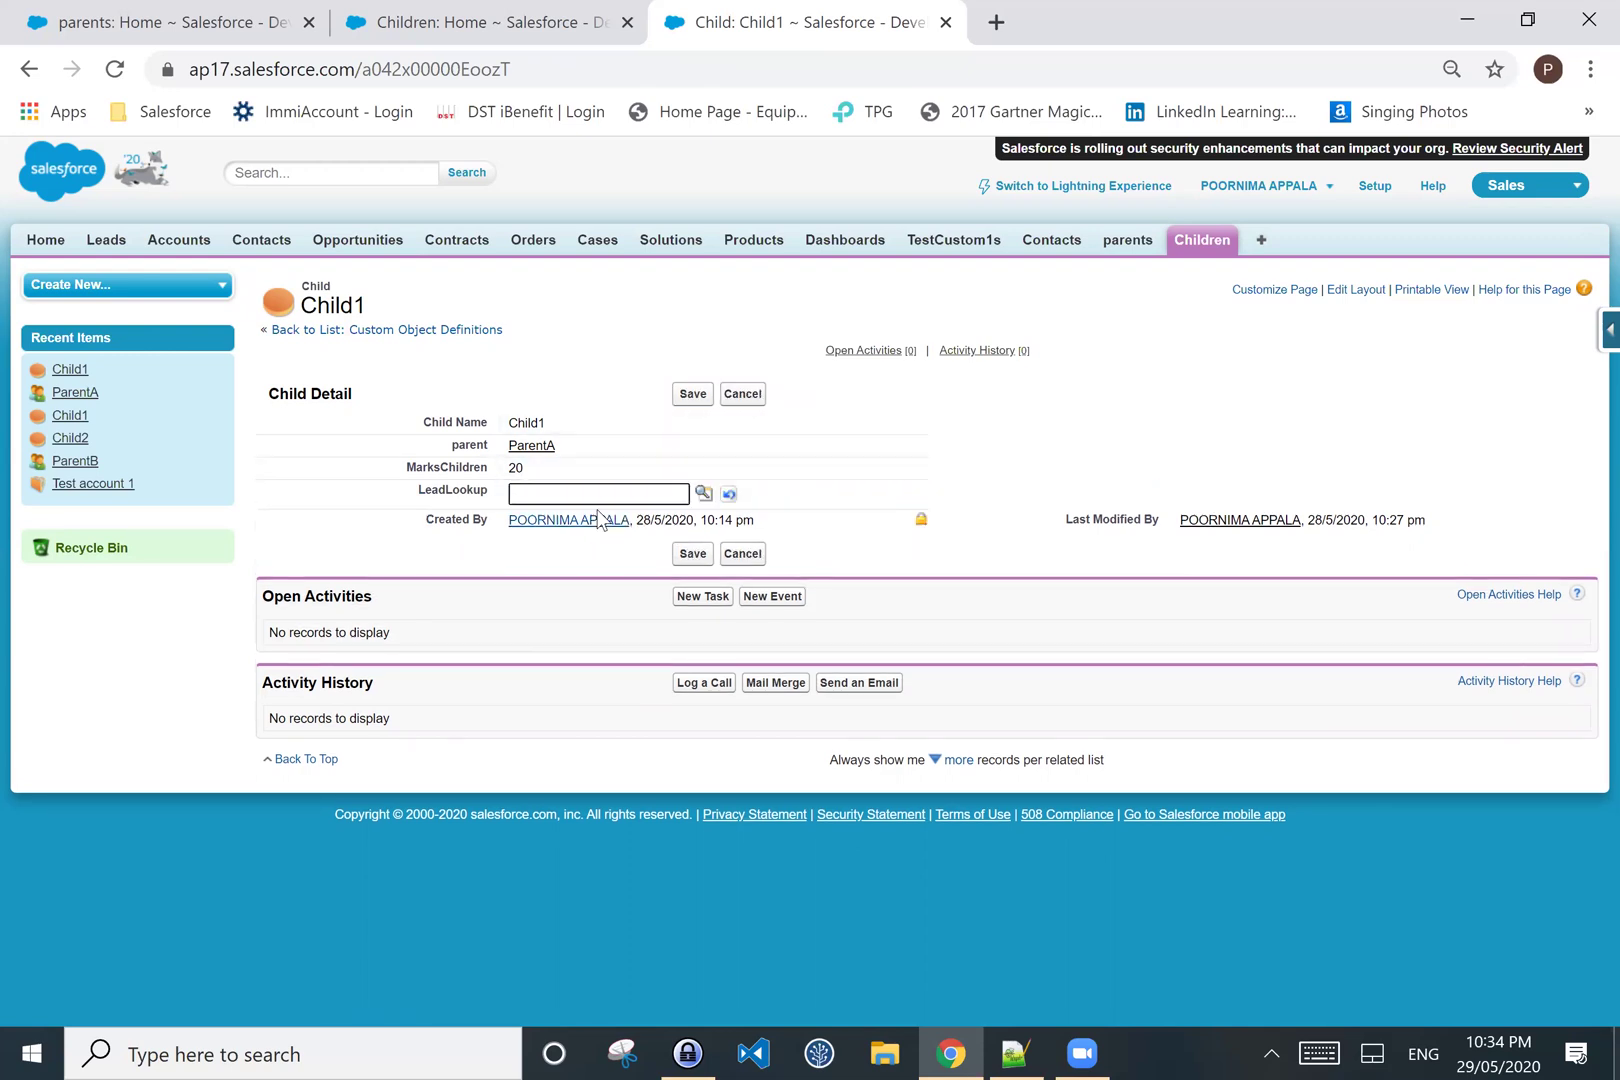
left_click(706, 491)
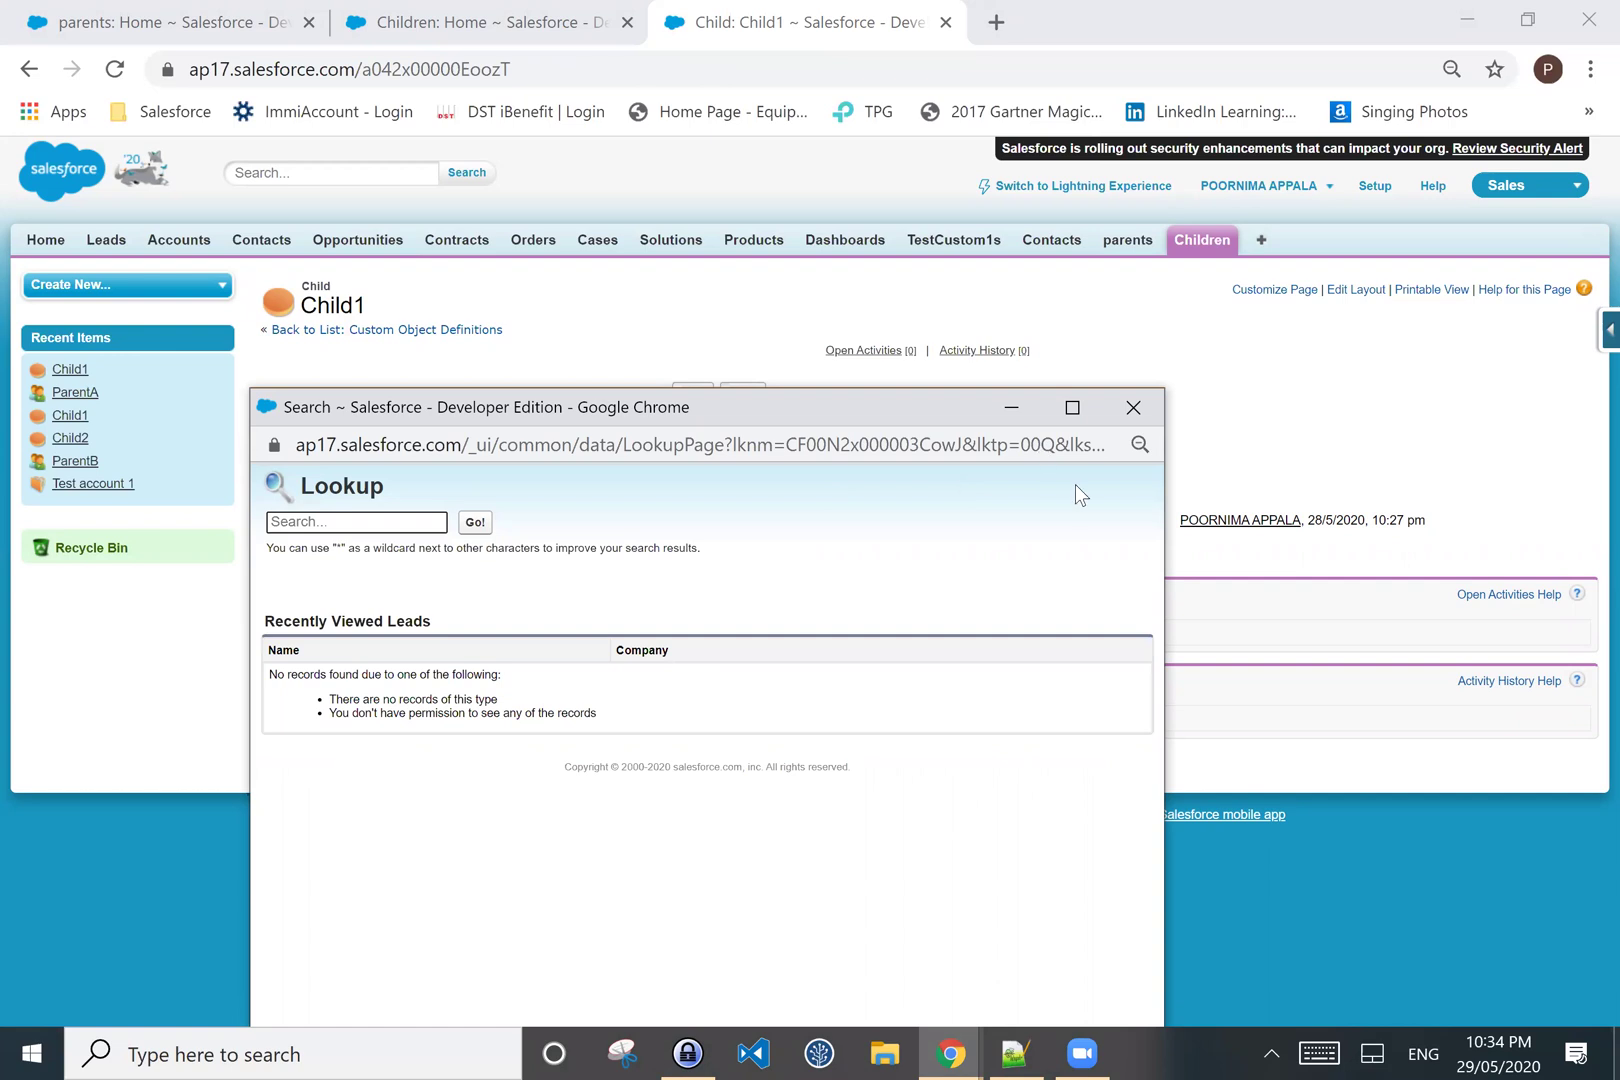
left_click(1128, 408)
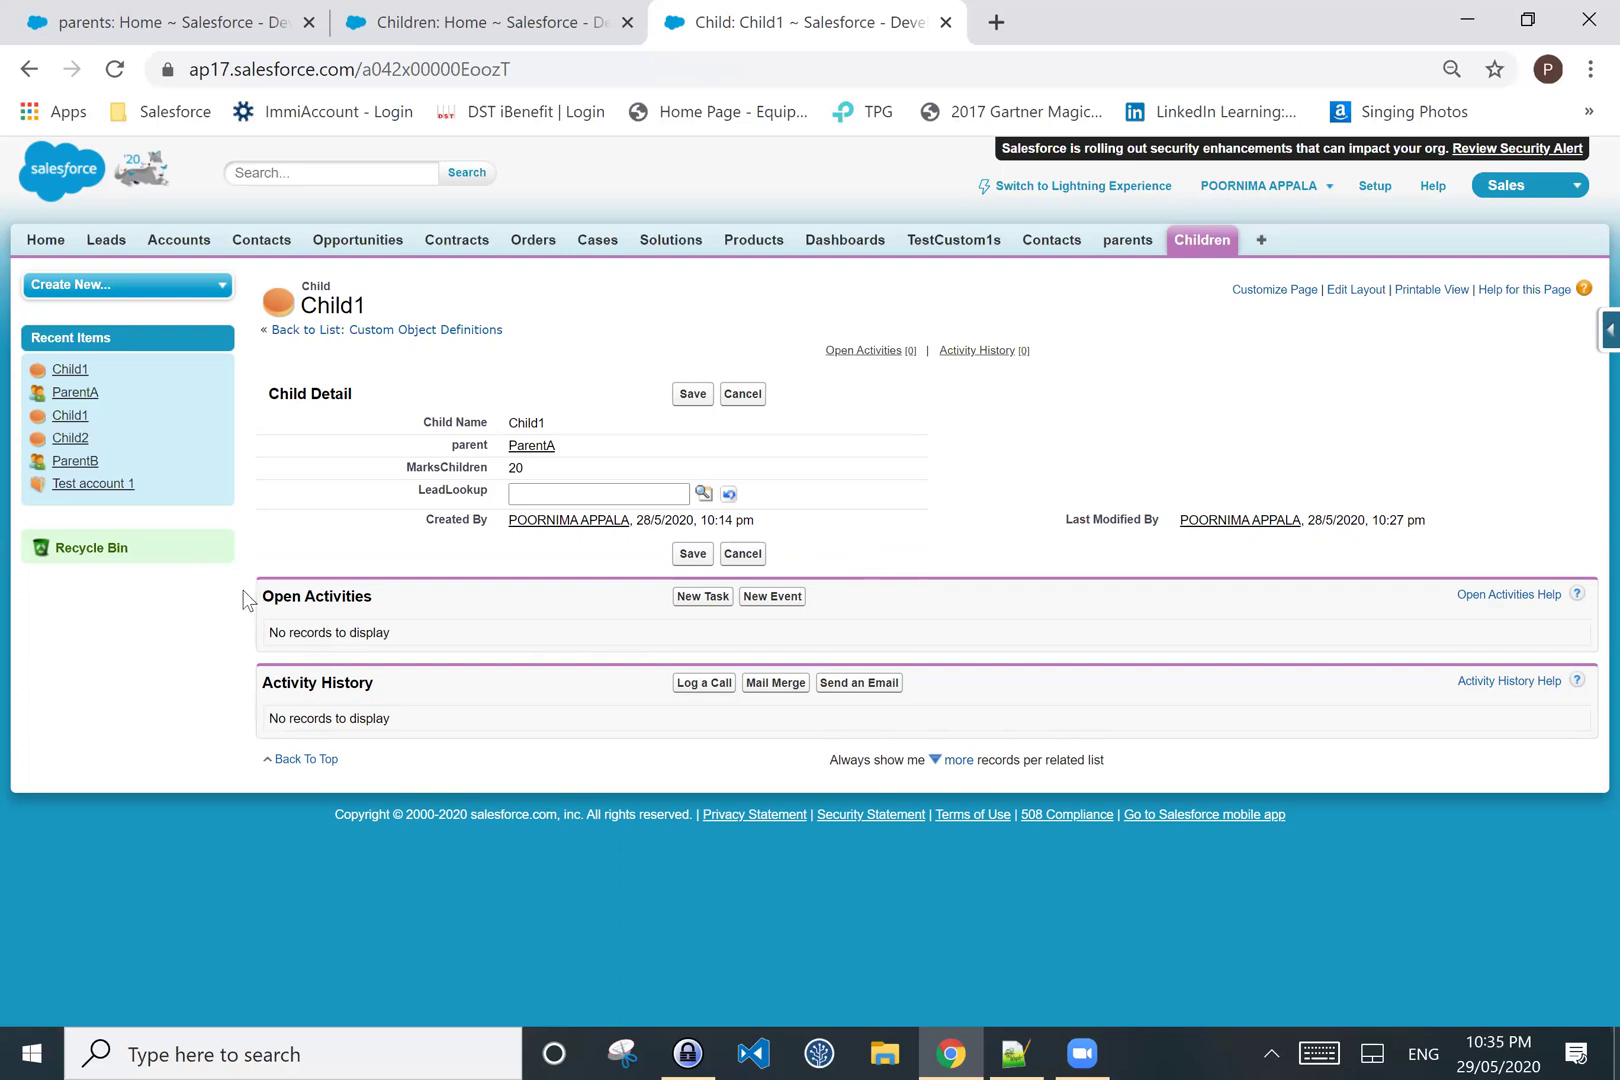
- Open the Recycle Bin and undelete all records listed on its first page, including ParentA and the deleted leads
left_click(134, 555)
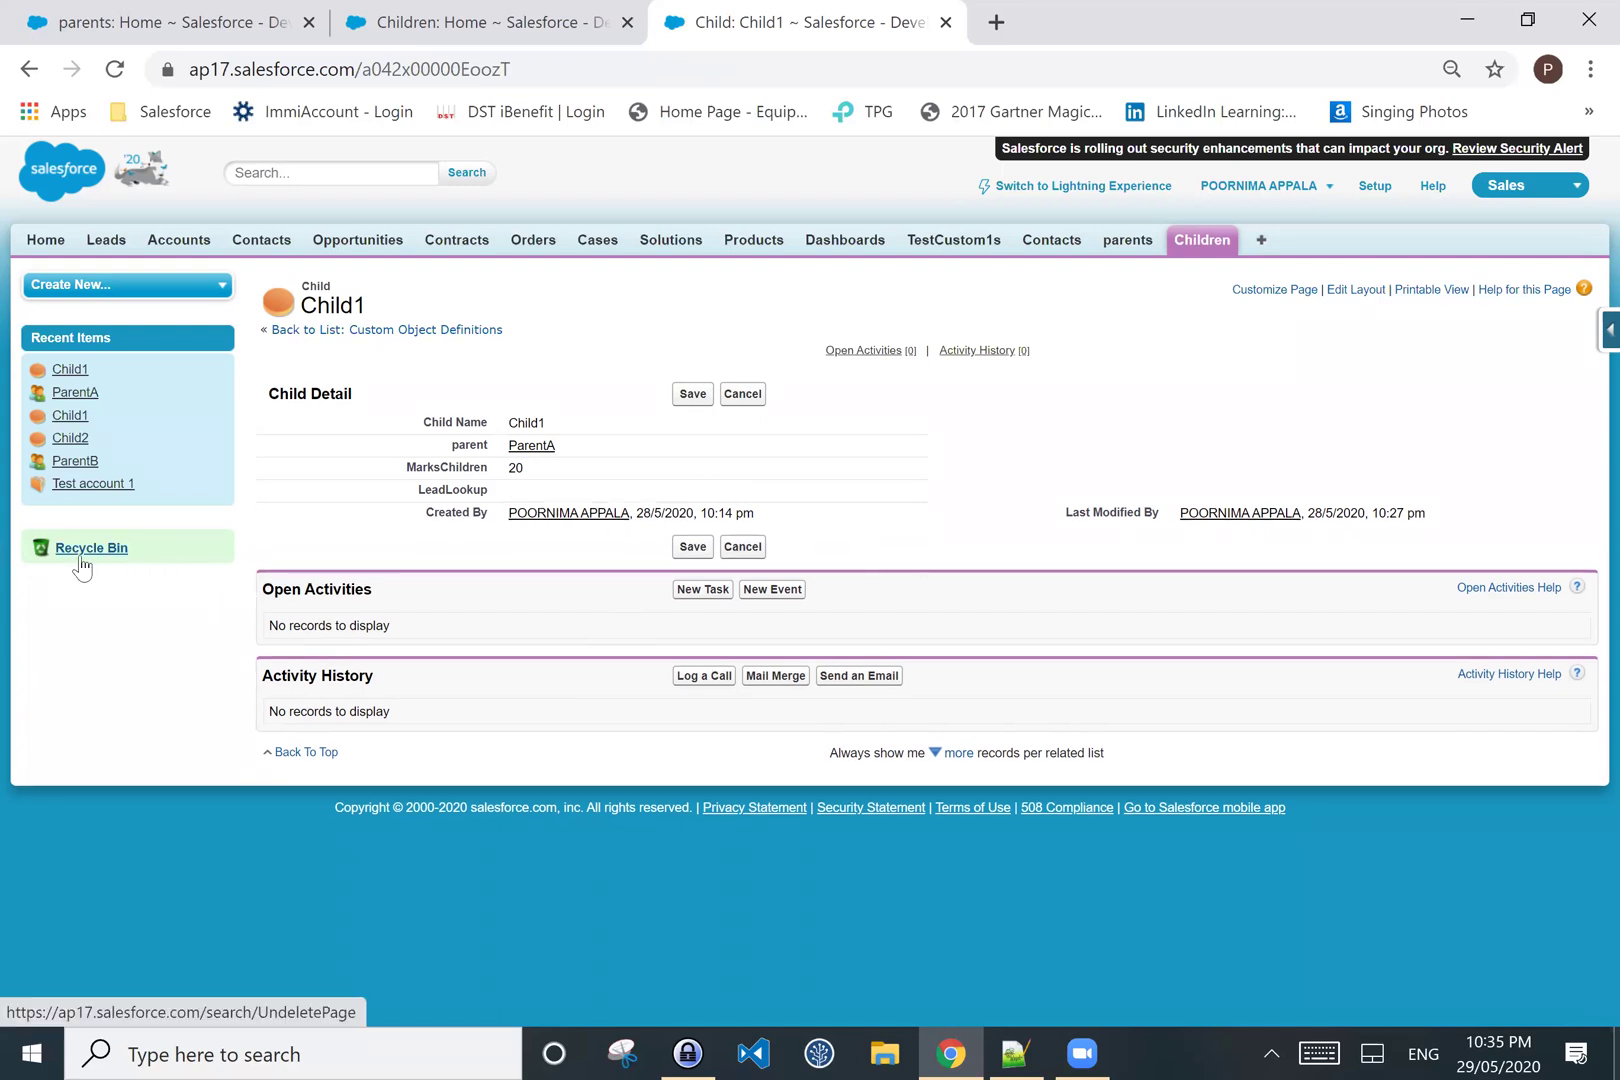
left_click(82, 553)
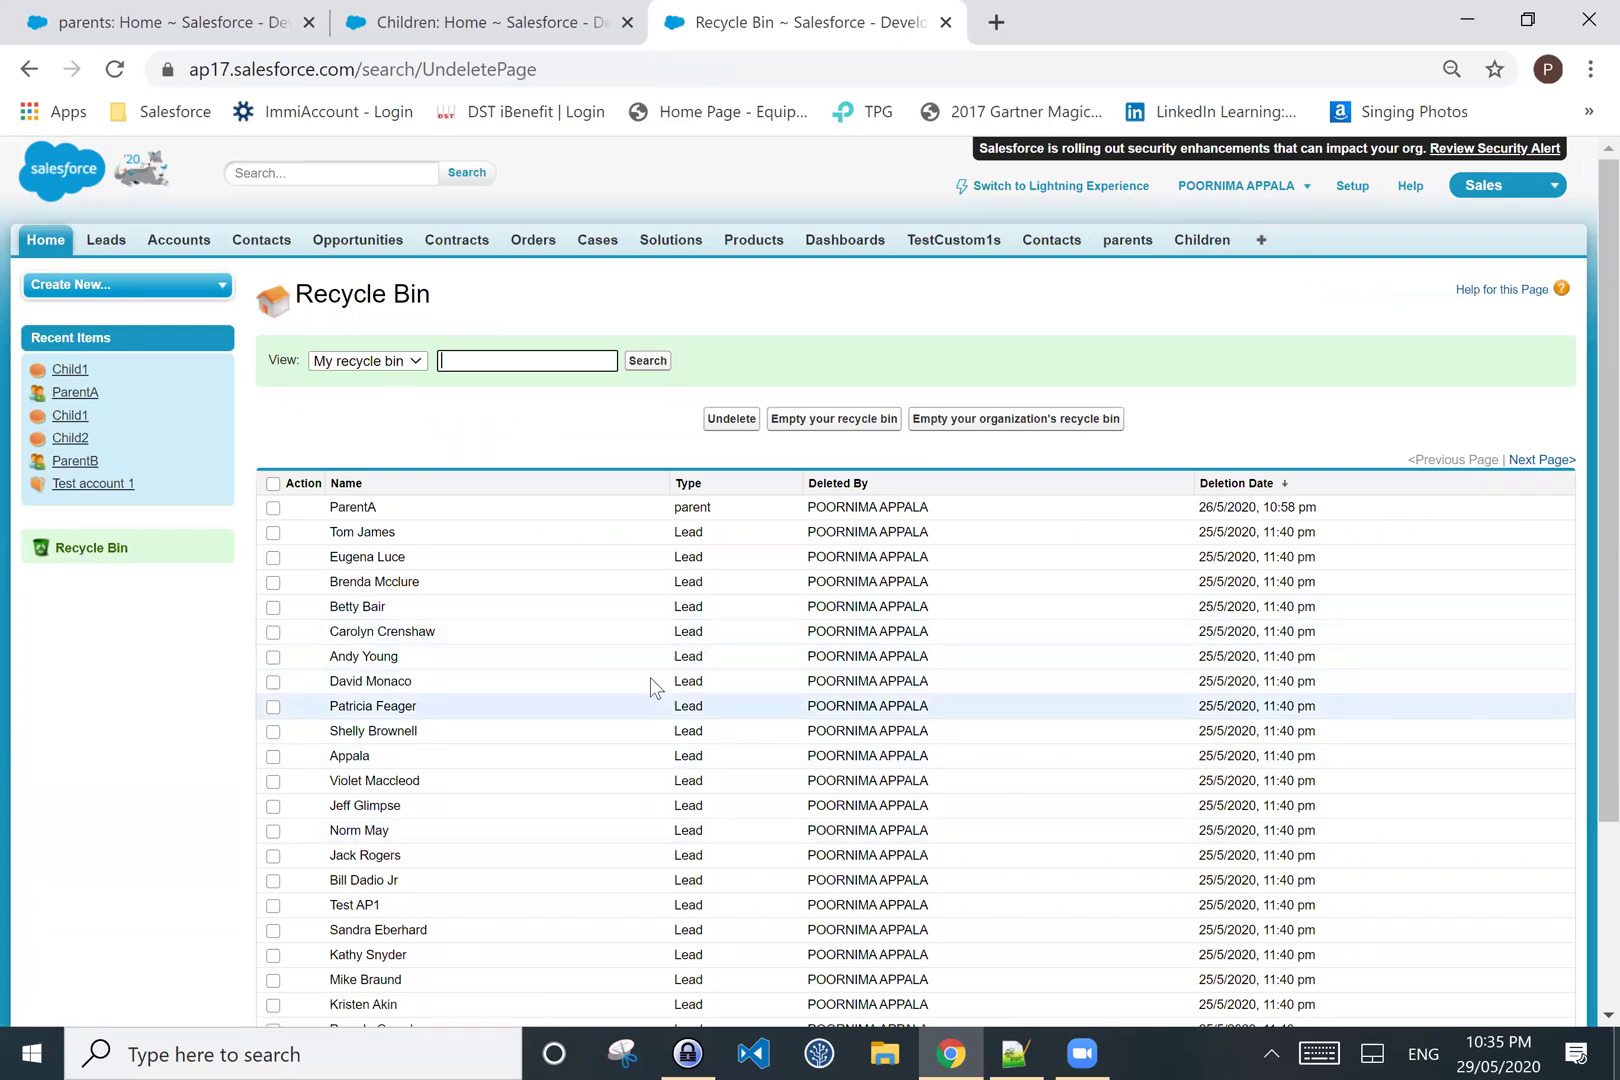
scroll(651, 677, "down", 1)
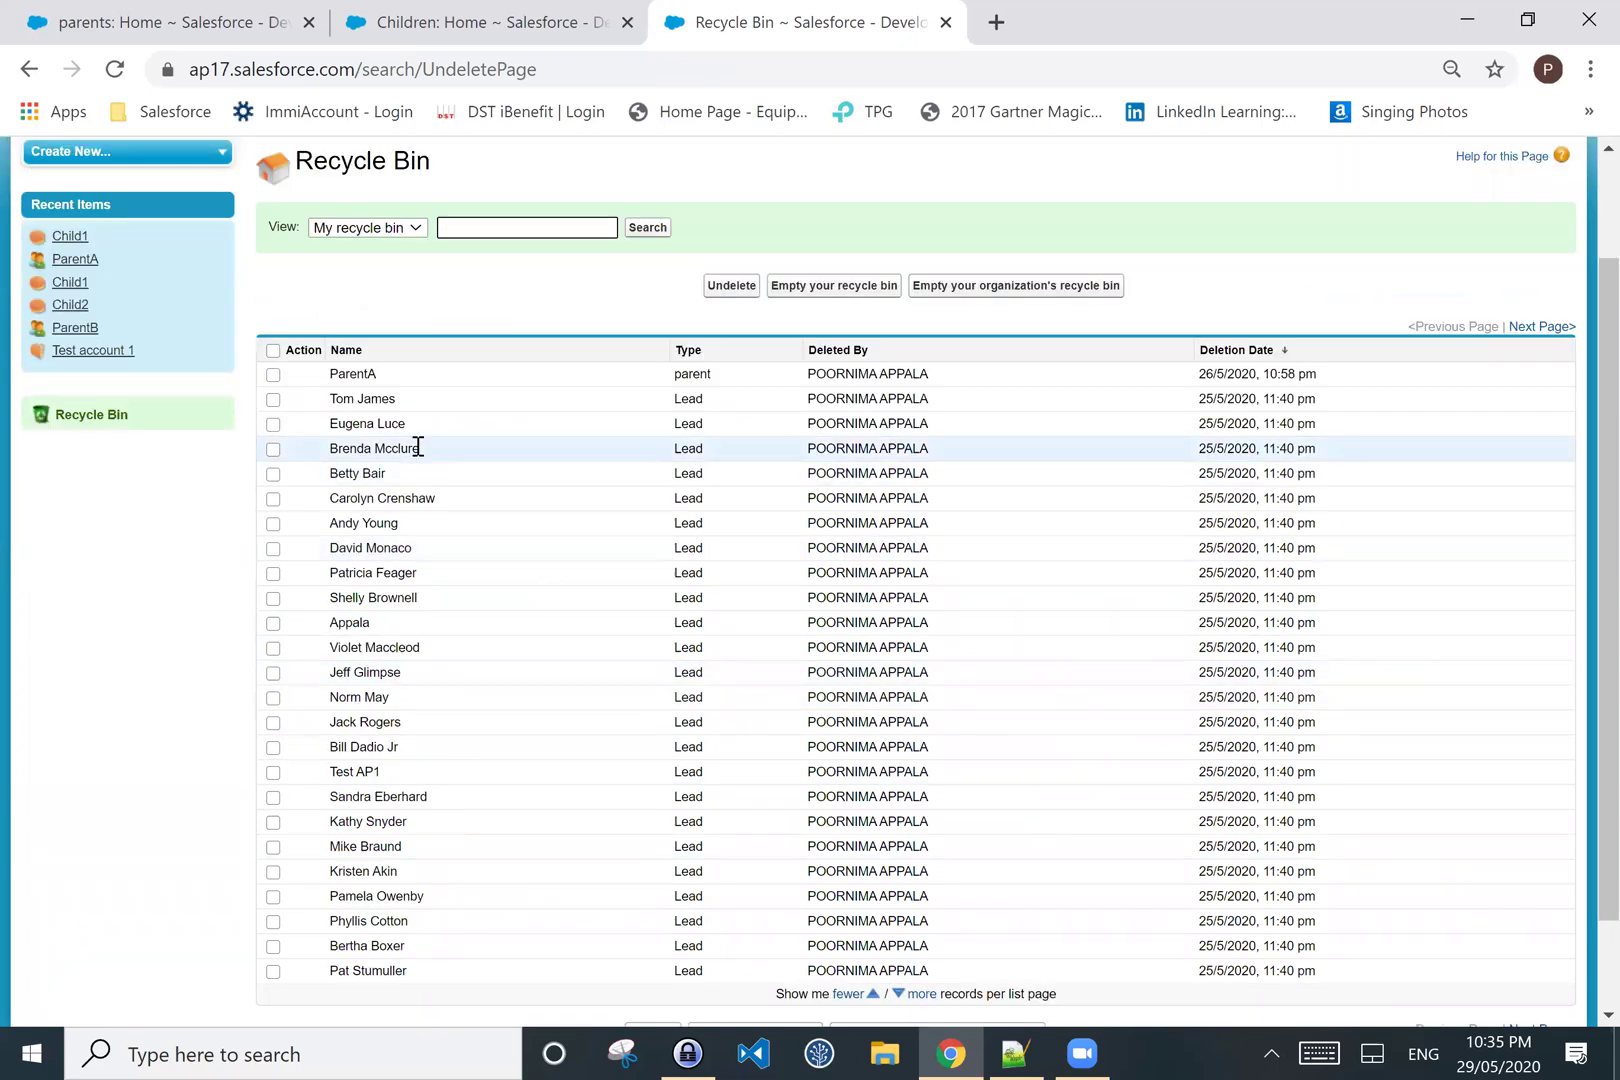
left_click(273, 351)
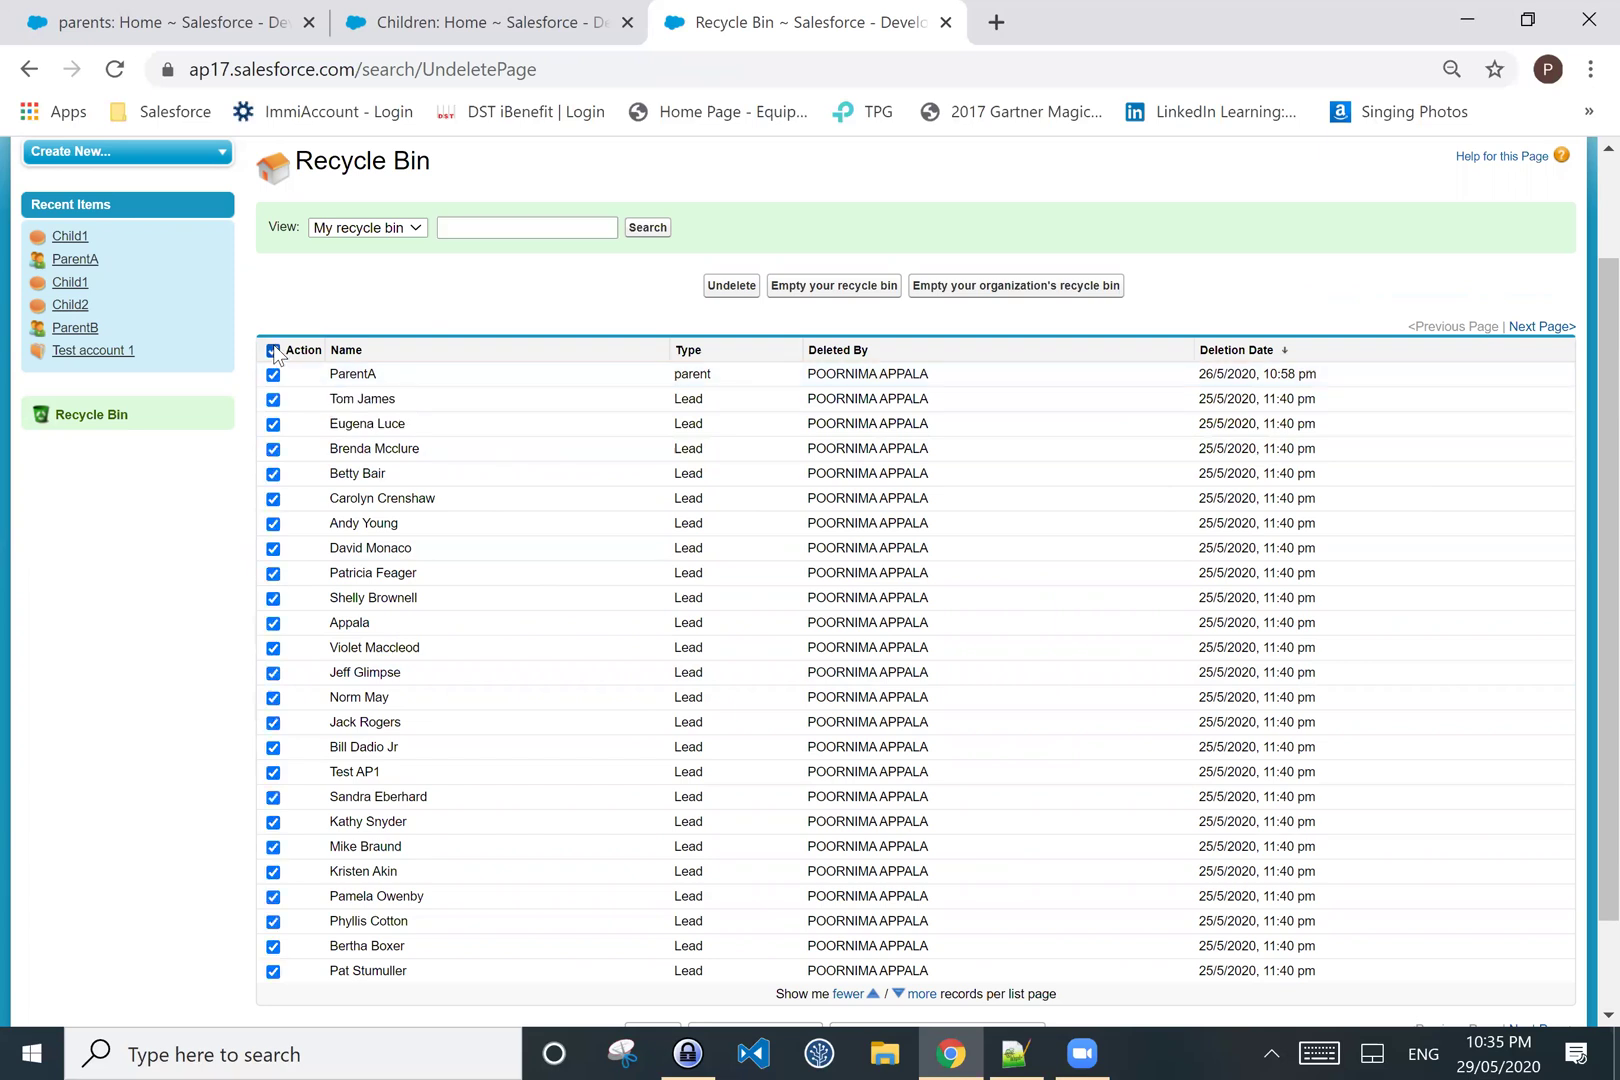
left_click(273, 350)
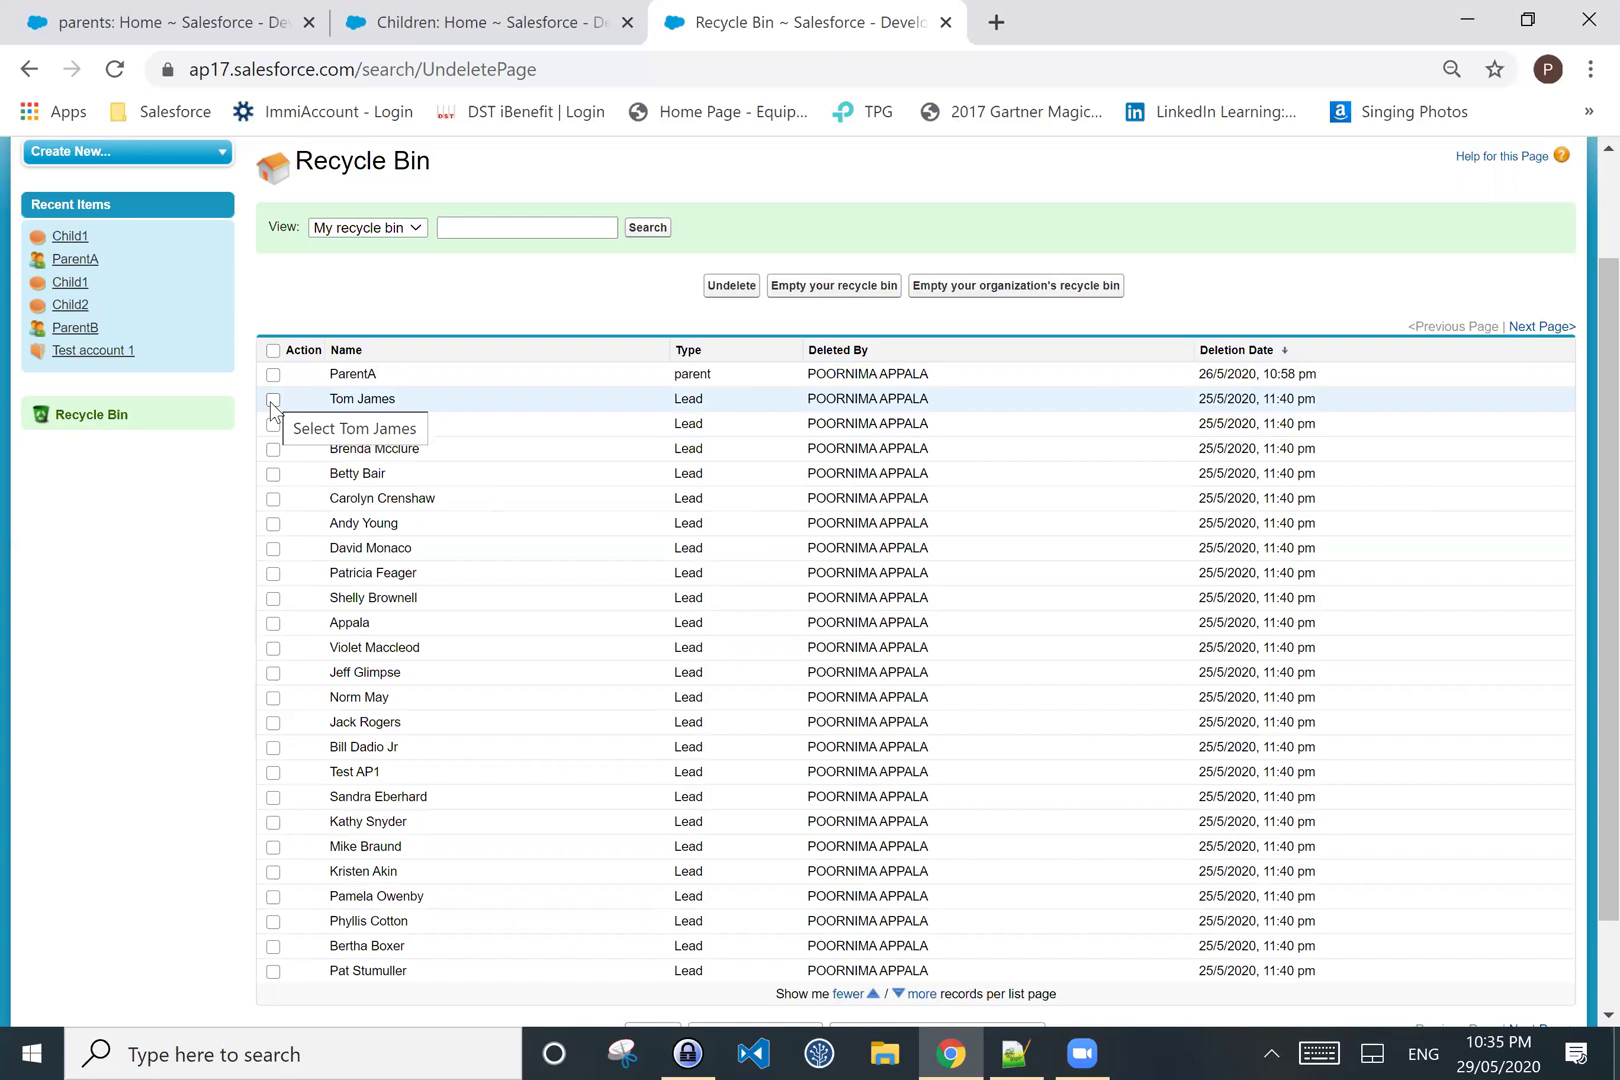
left_click(273, 350)
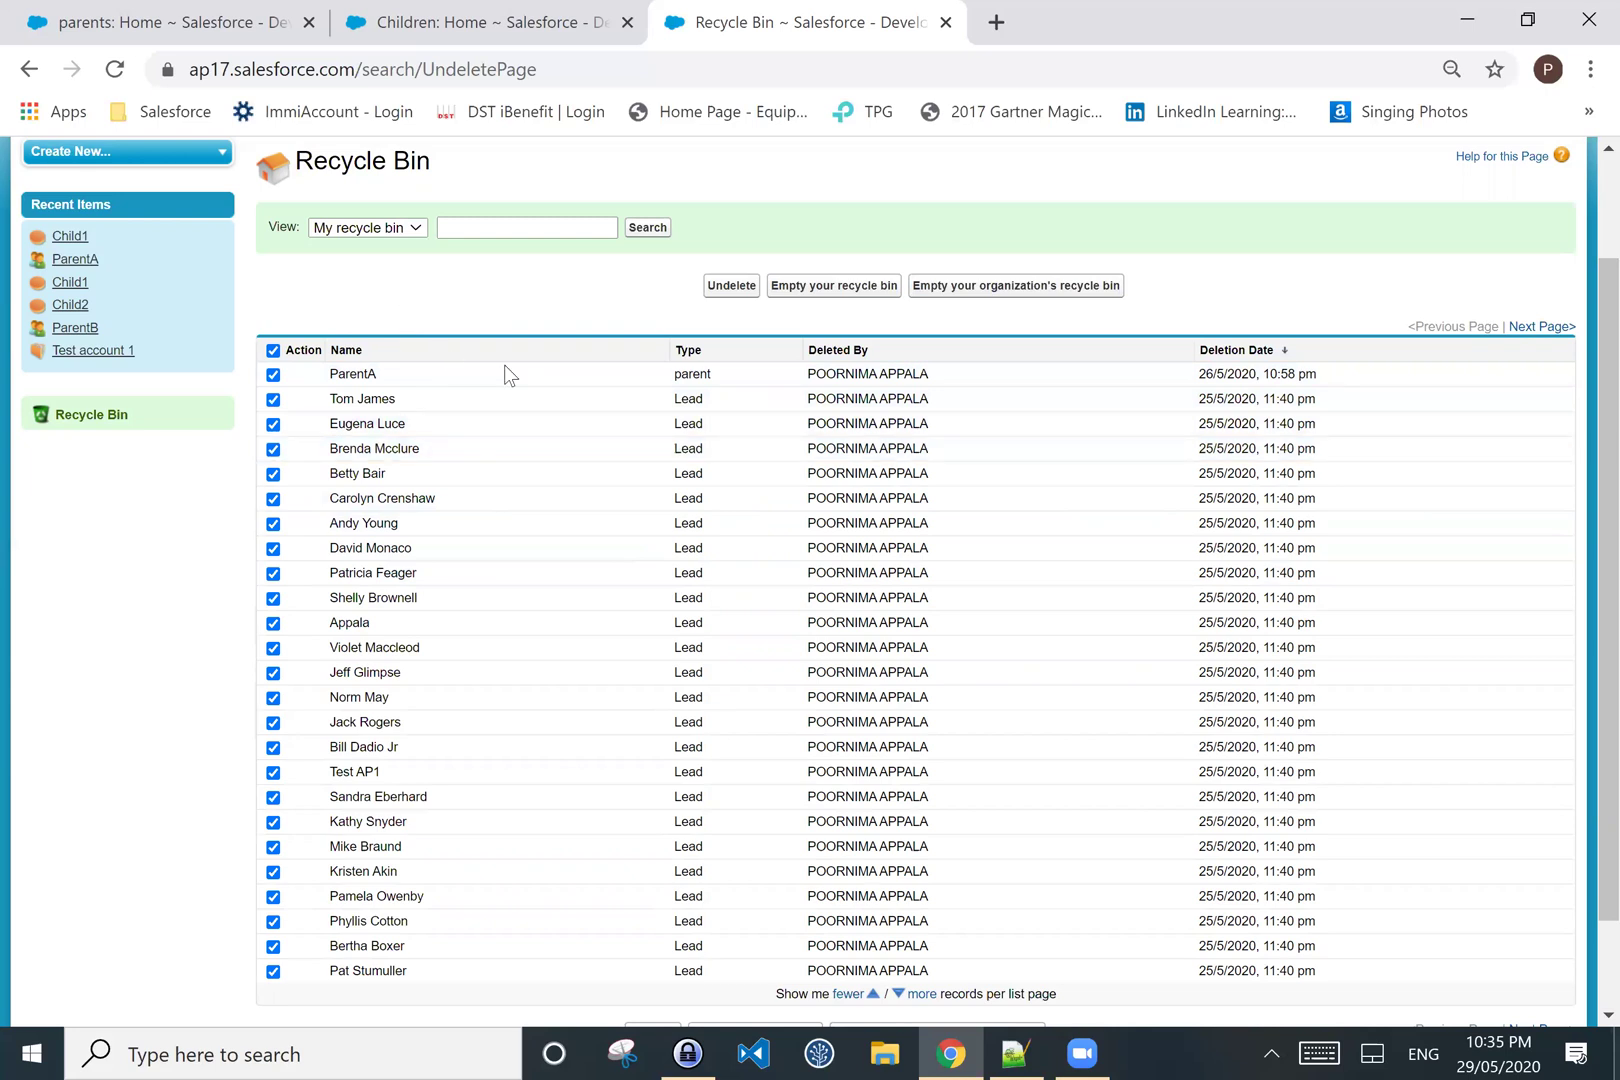
left_click(718, 289)
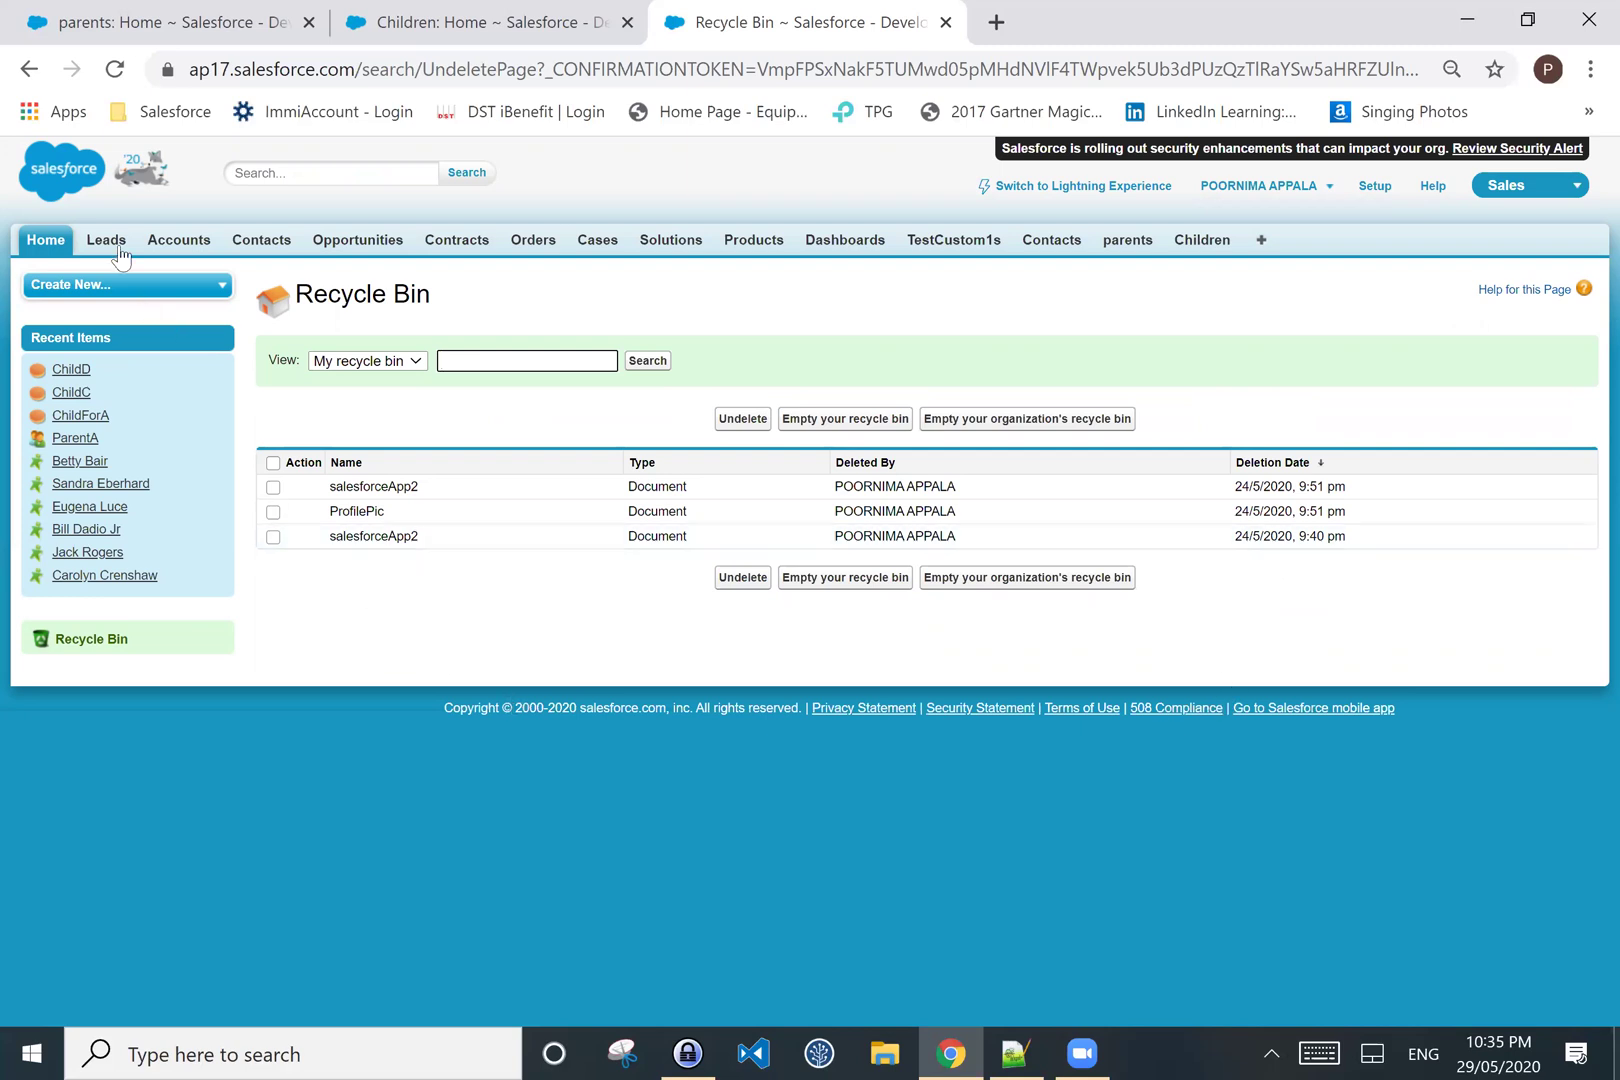
- Open the ChildForA record, set its LeadLookup field to the lead from Abs tech factory, and save the record
left_click(1200, 243)
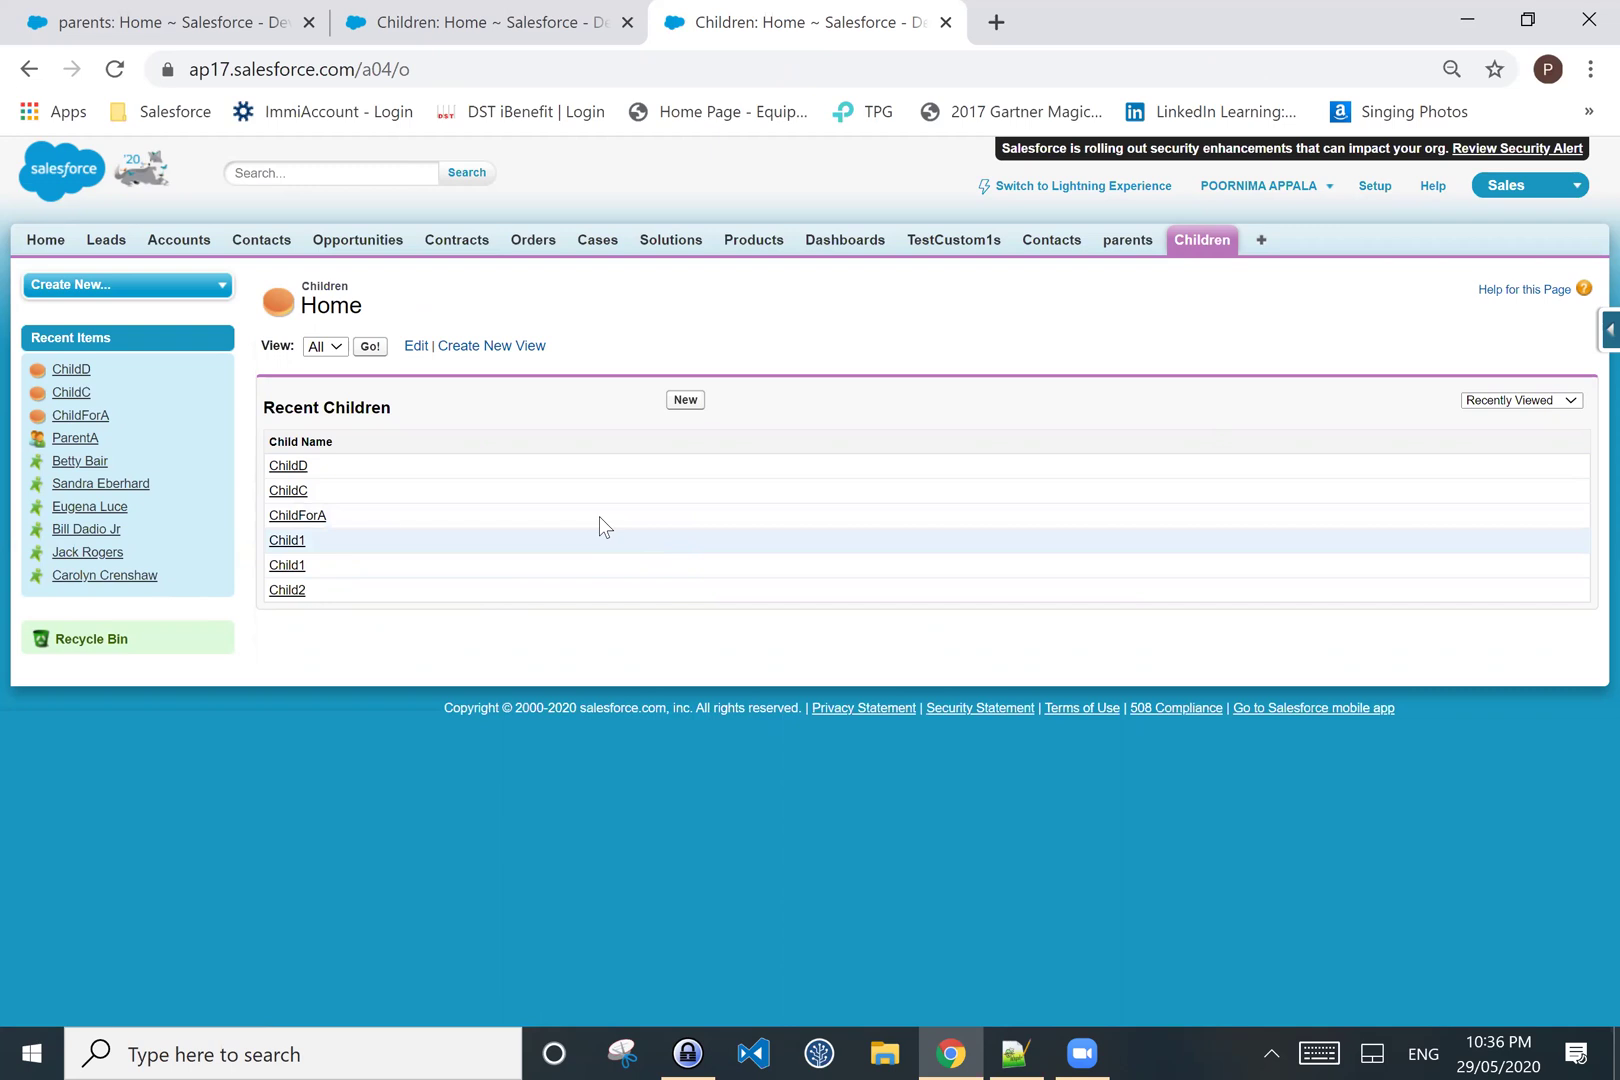
left_click(272, 520)
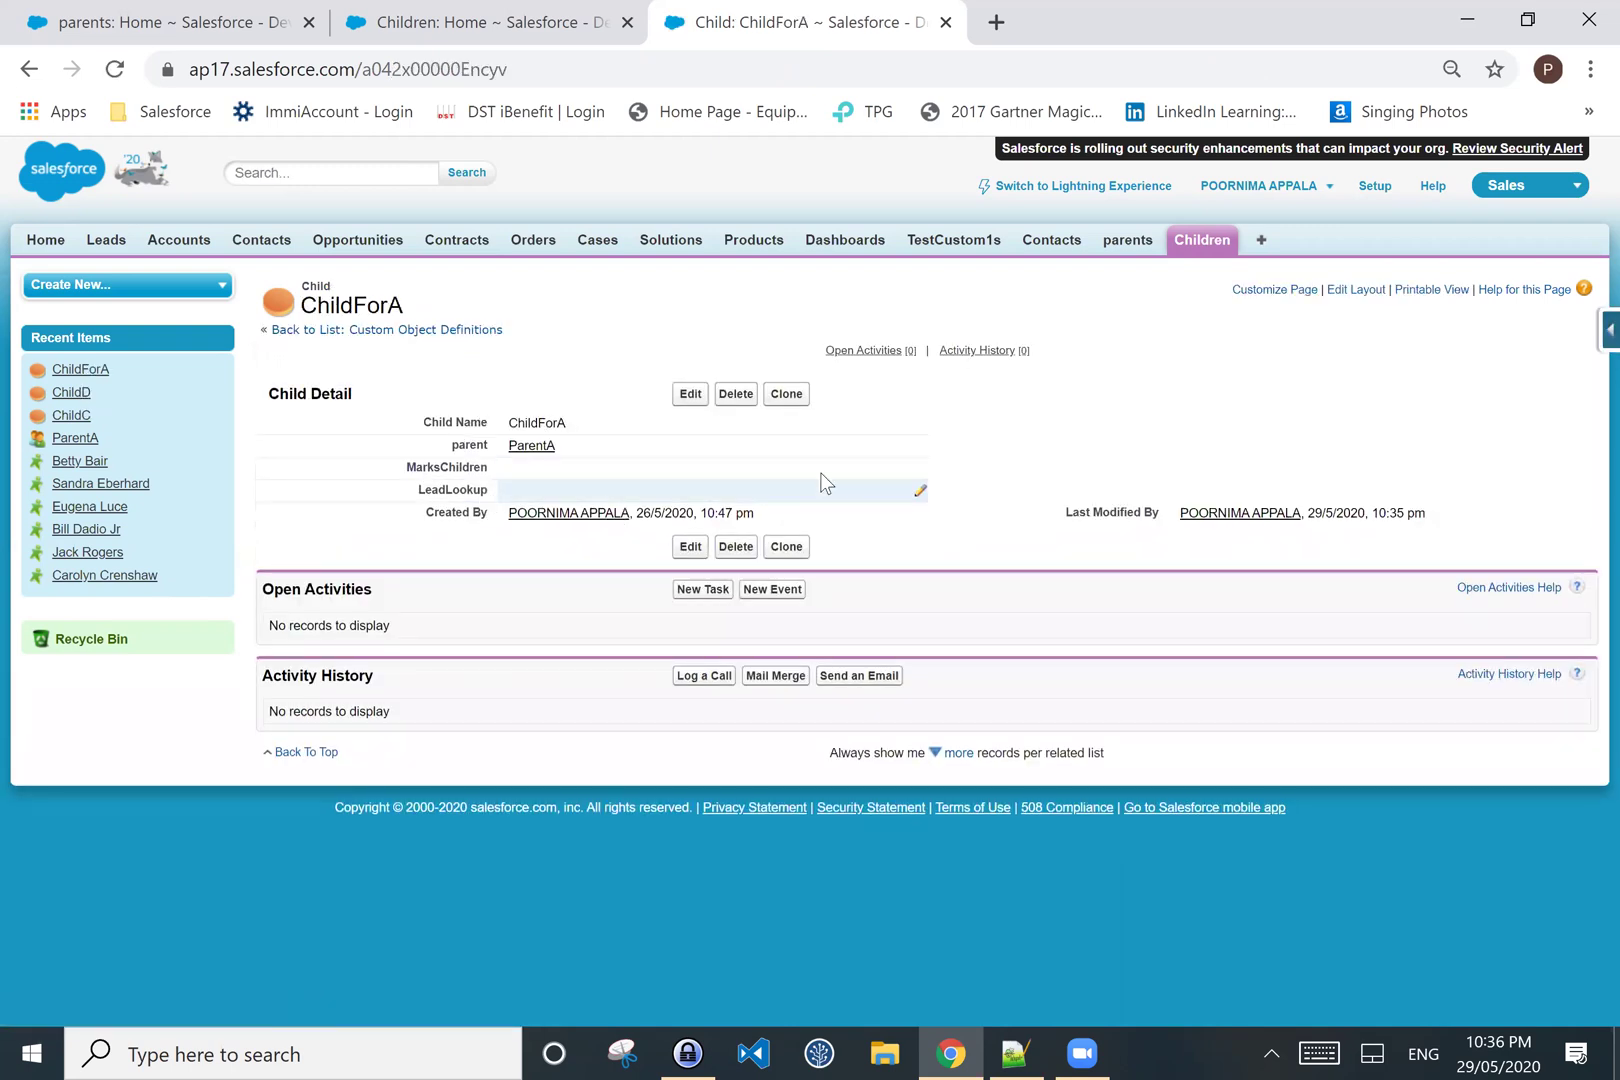
double_click(921, 495)
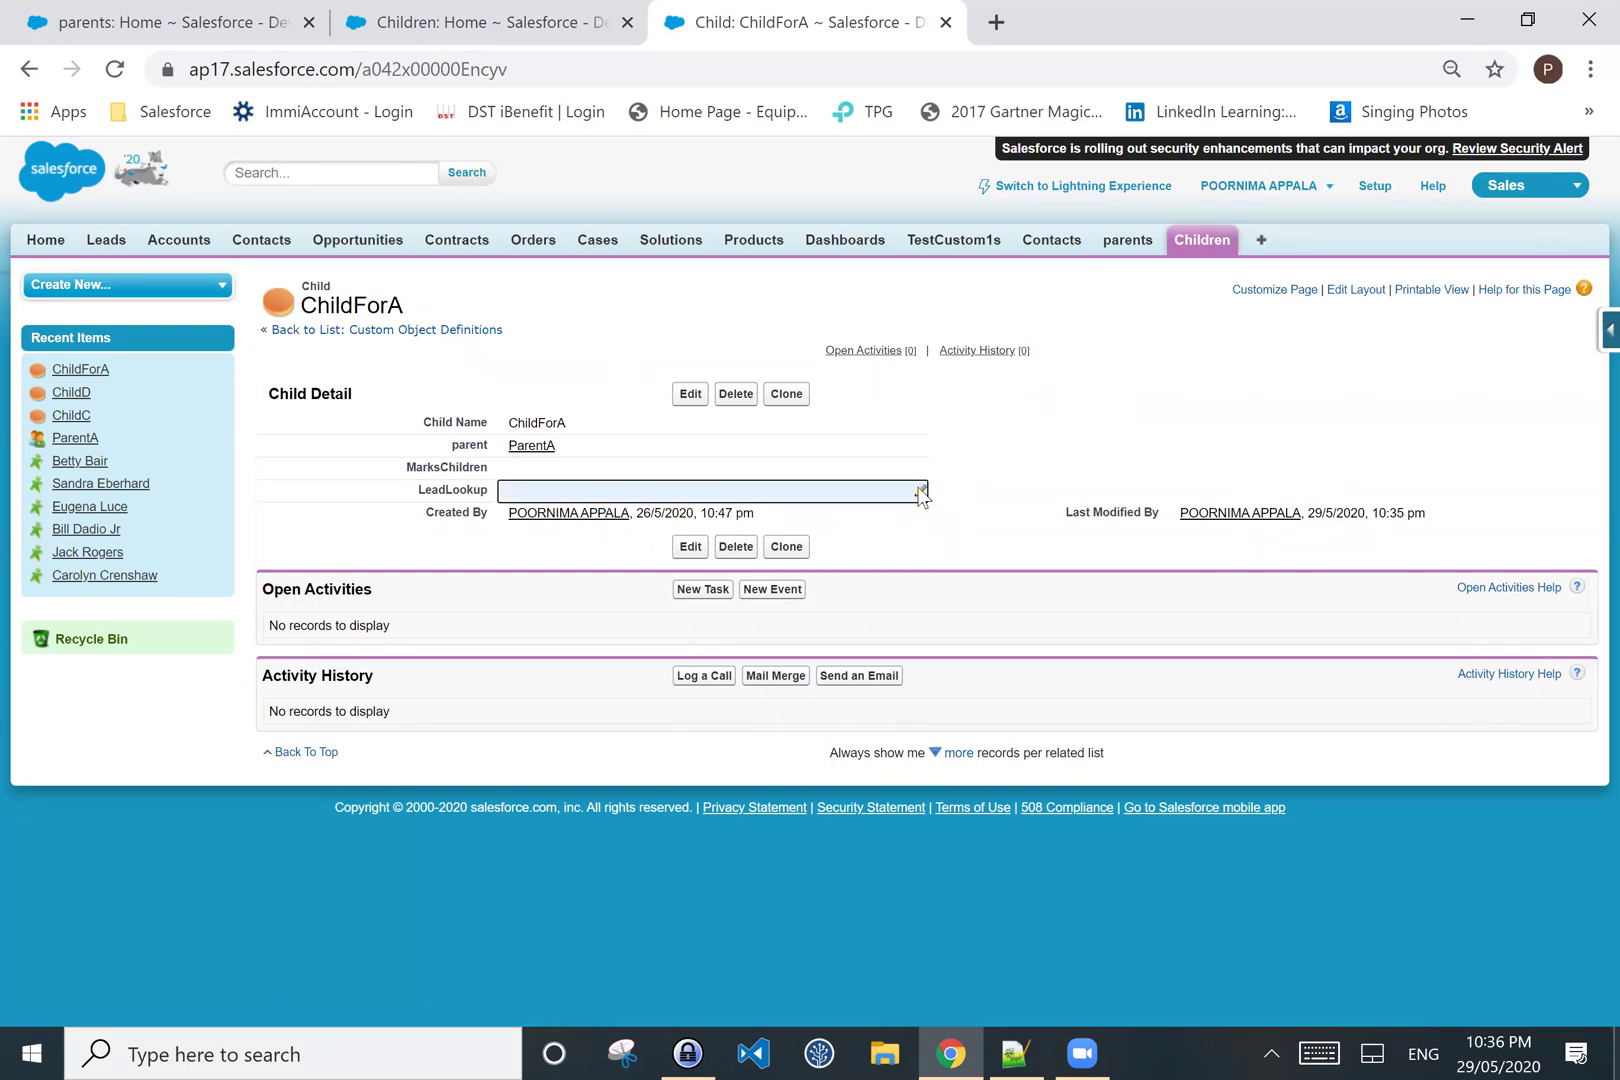
double_click(920, 489)
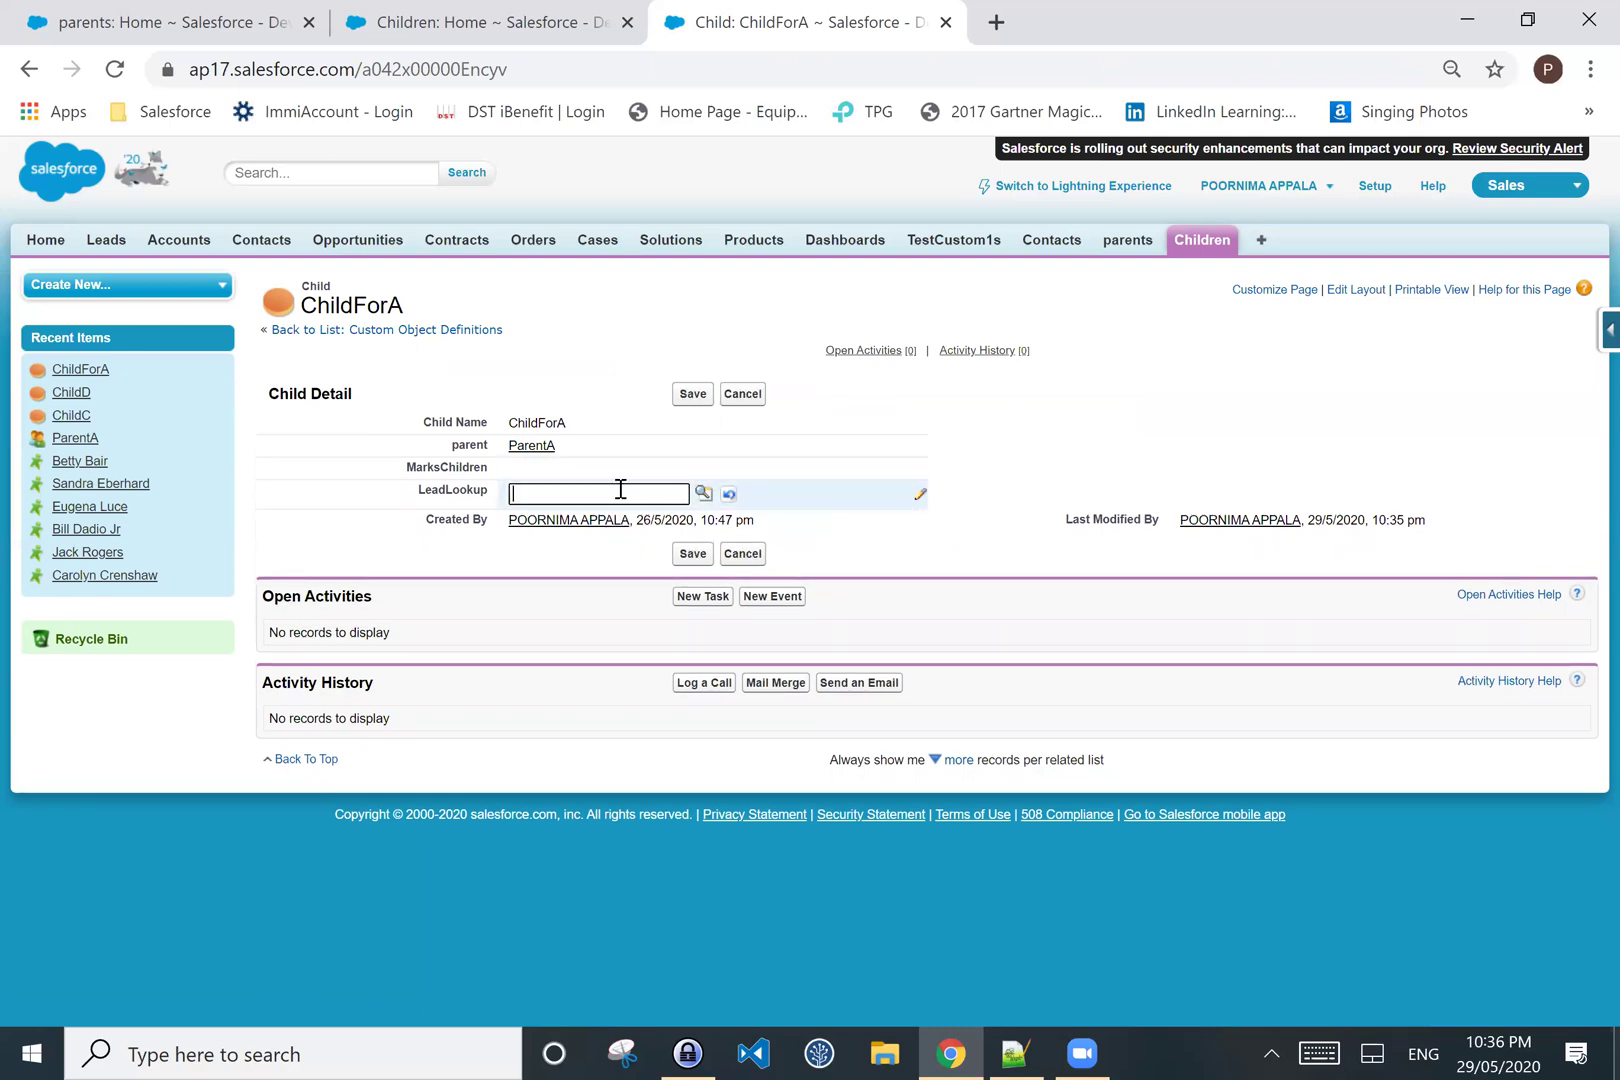
left_click(702, 493)
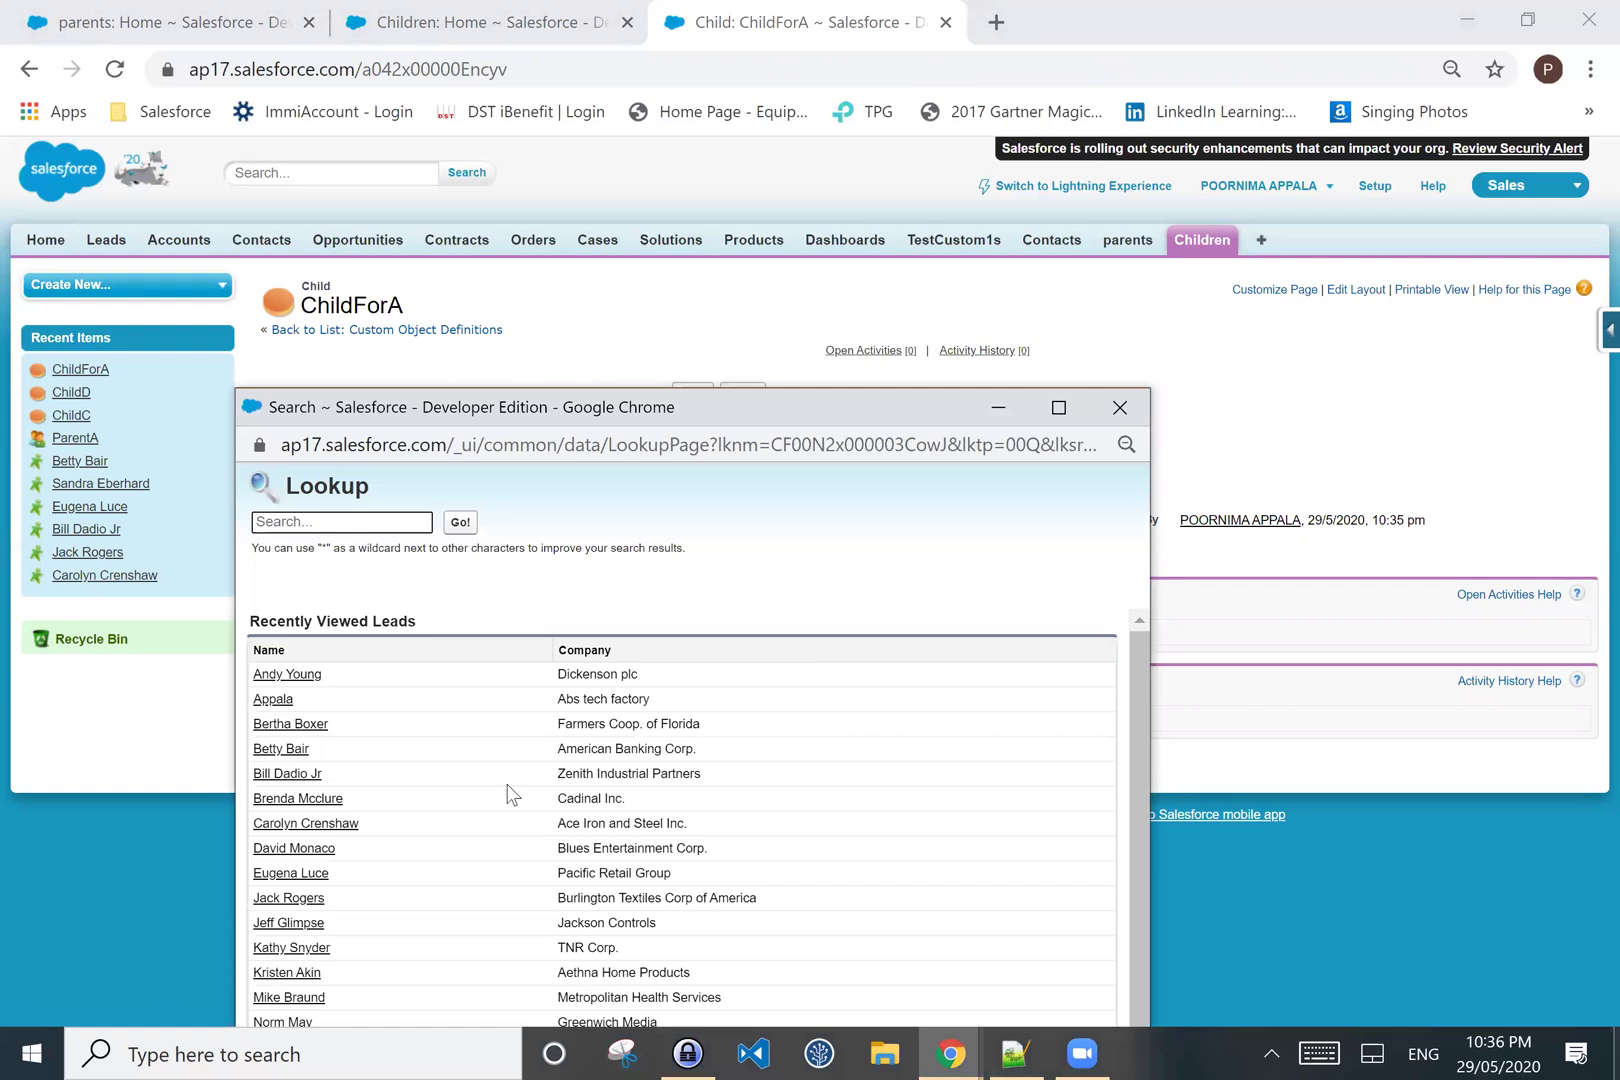
scroll(504, 785, "down", 1)
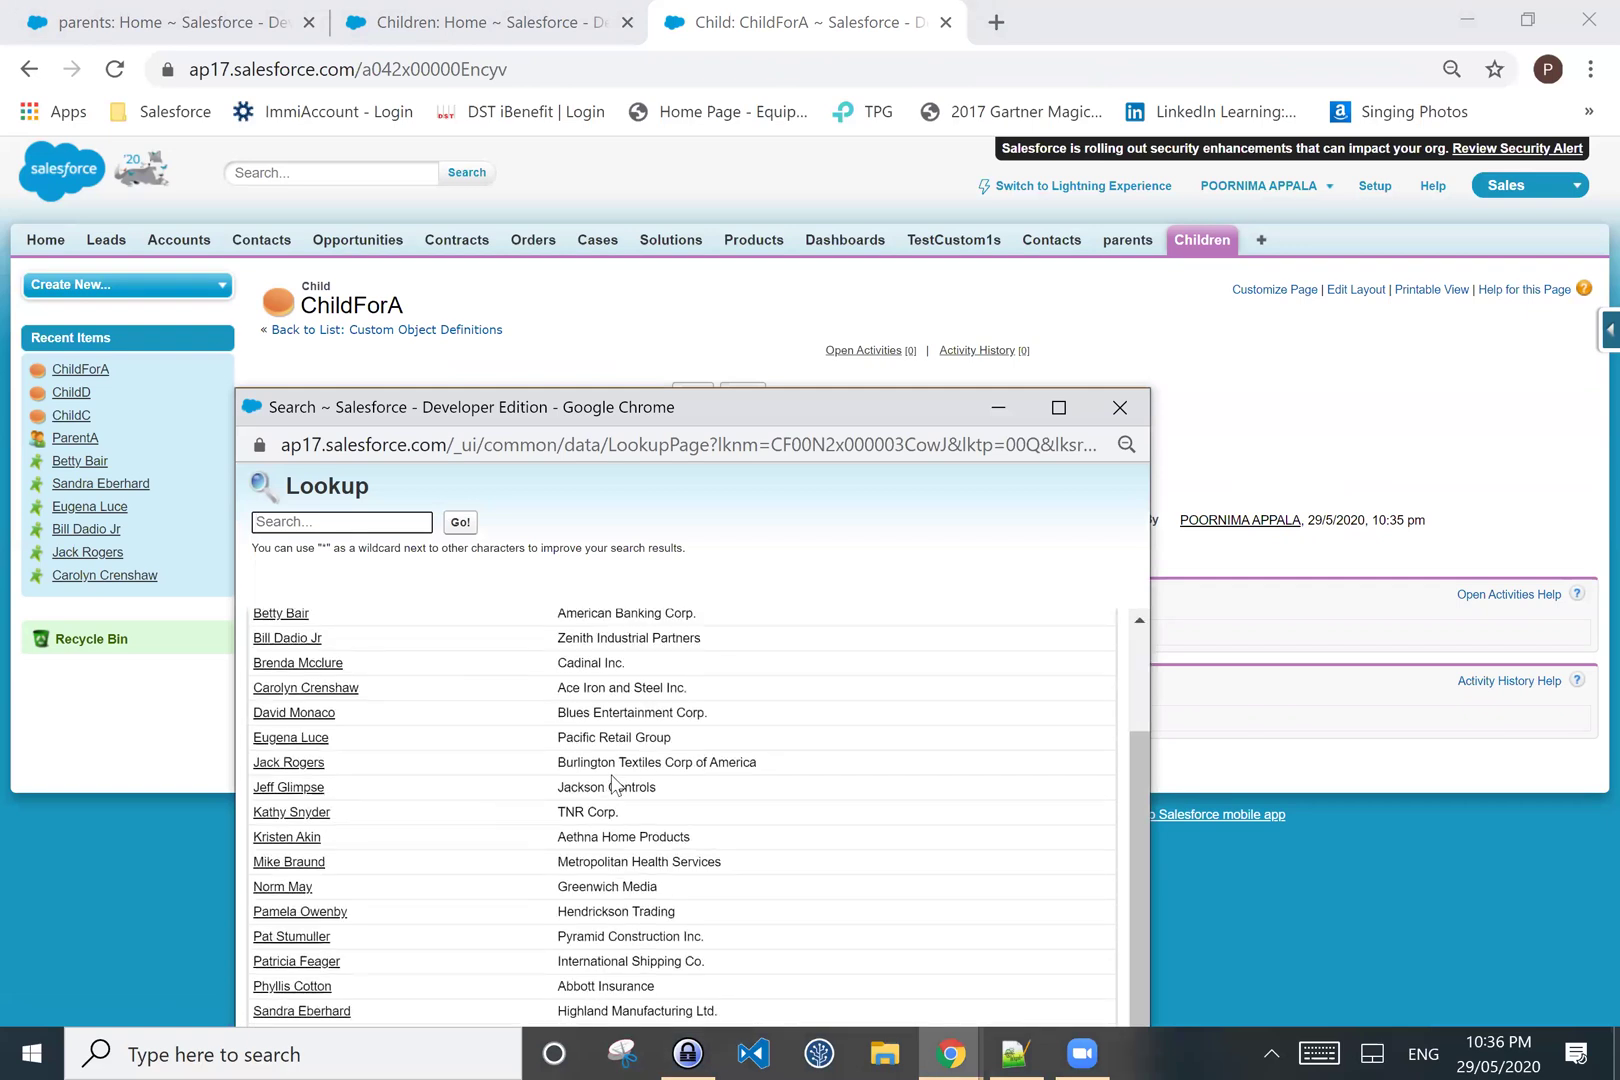
scroll(610, 773, "up", 1)
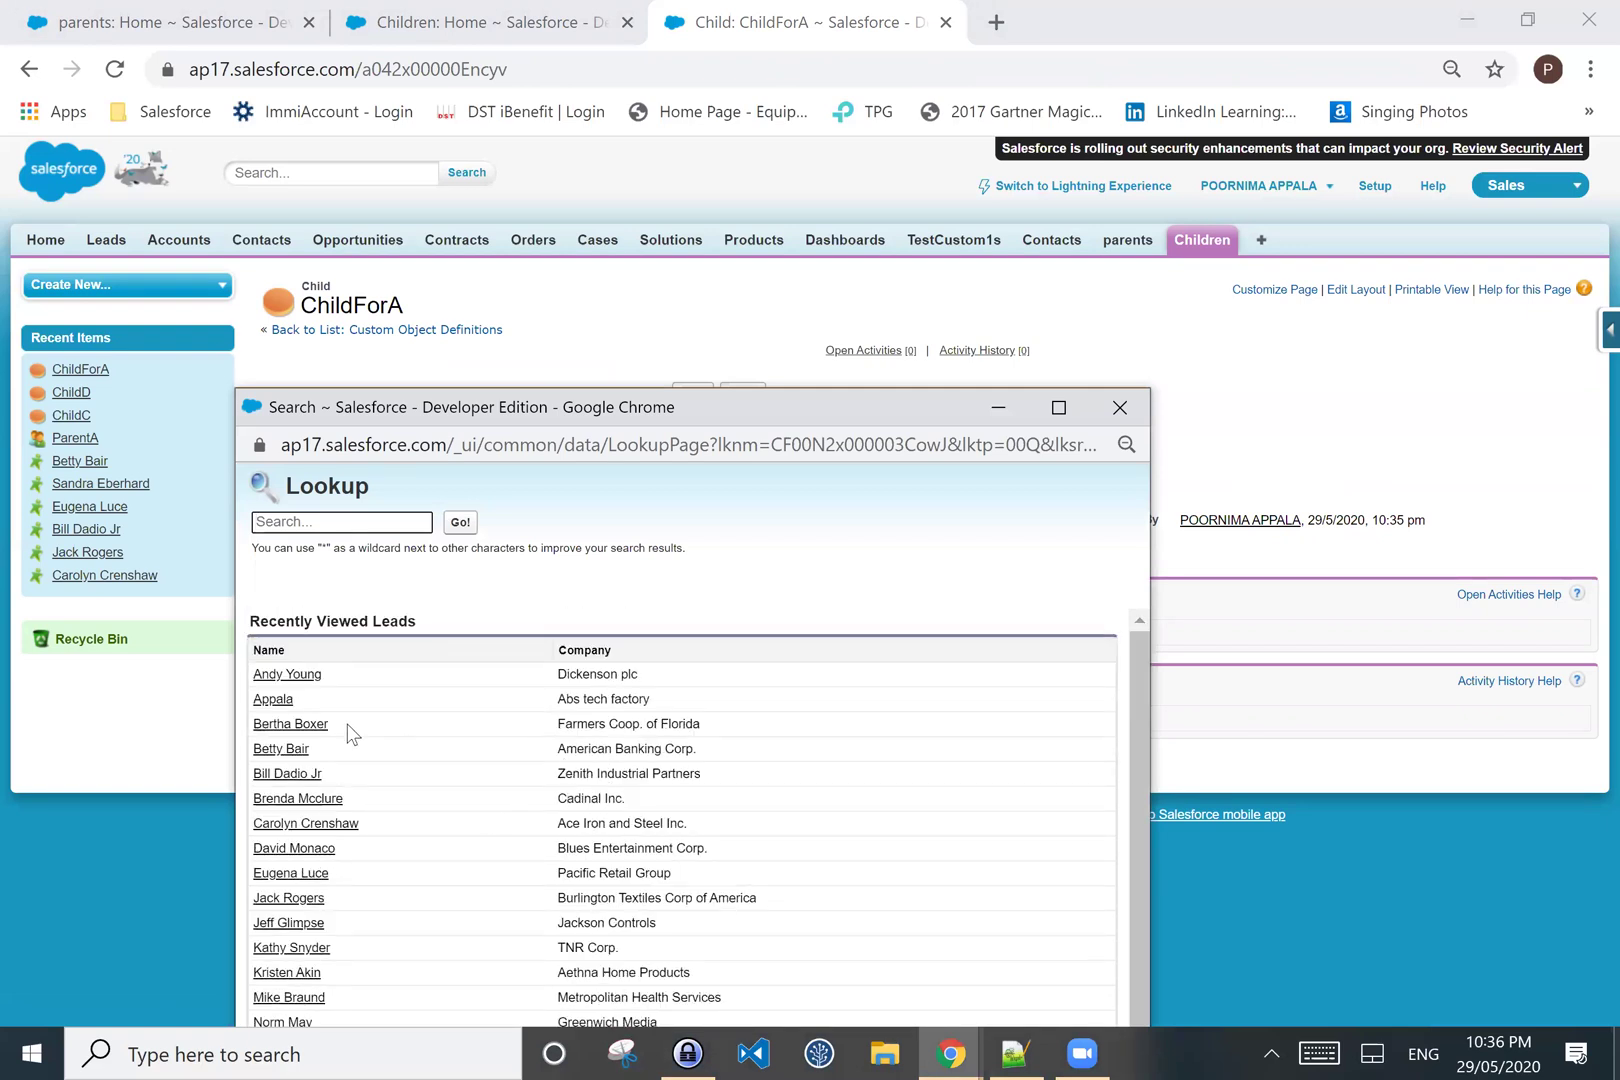
left_click(273, 699)
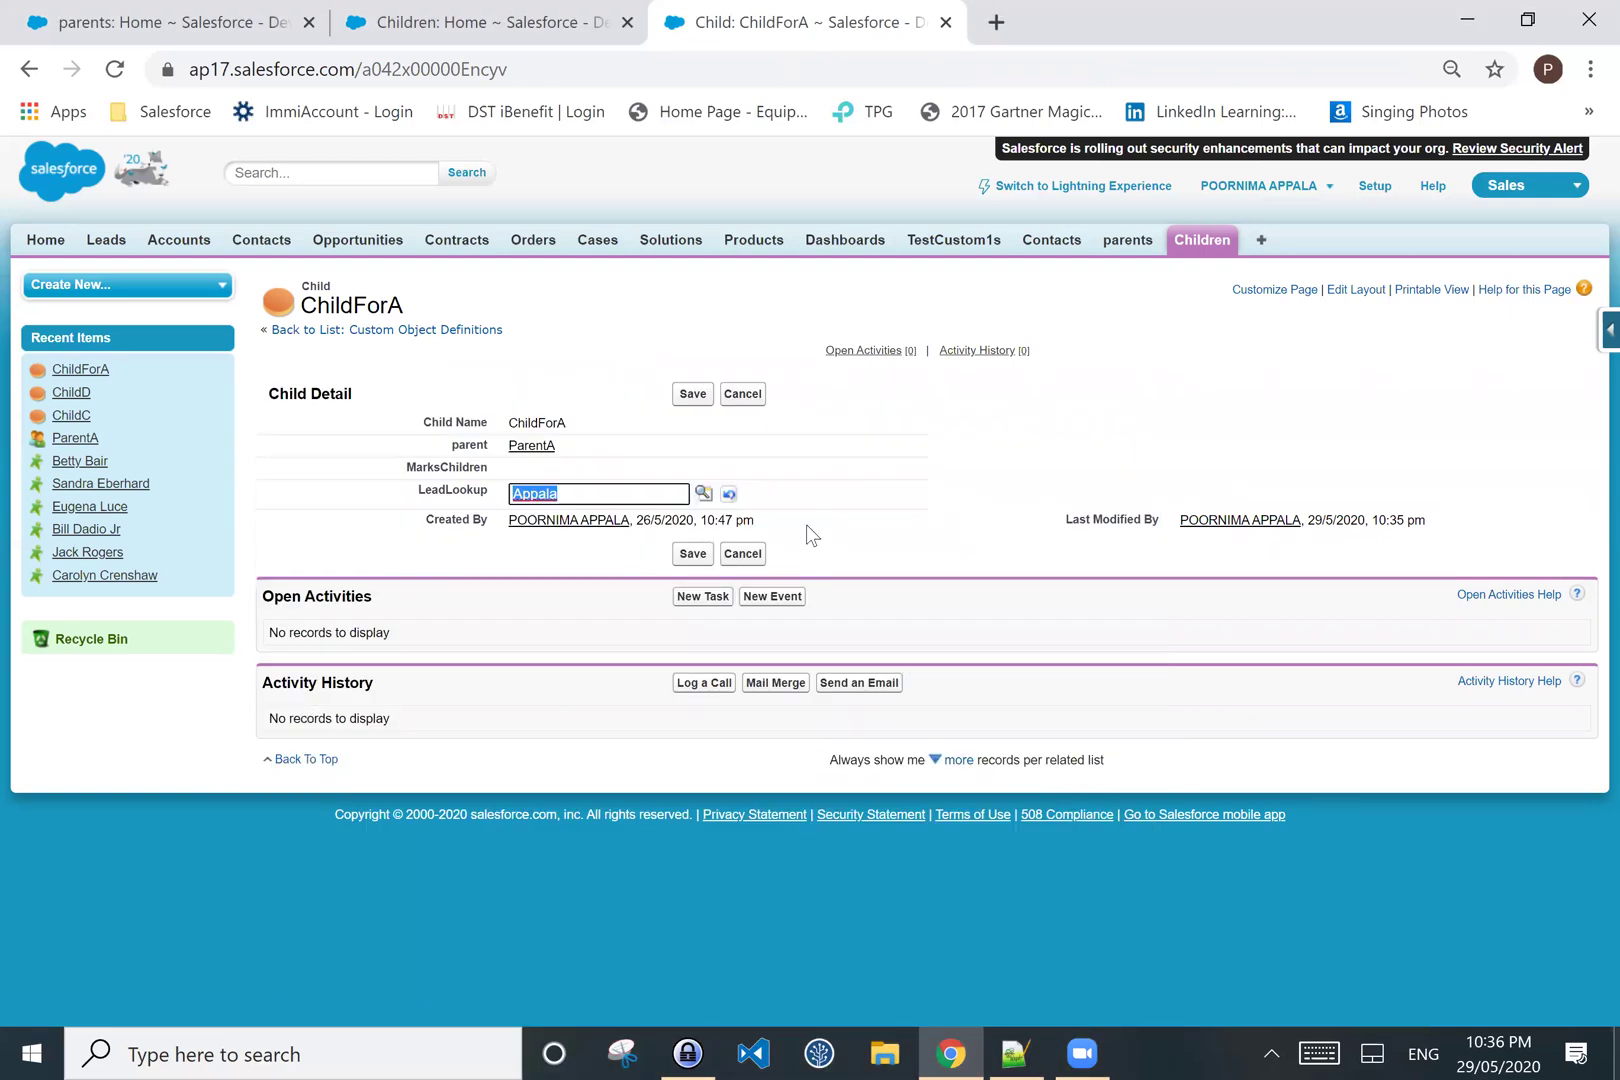
left_click(693, 558)
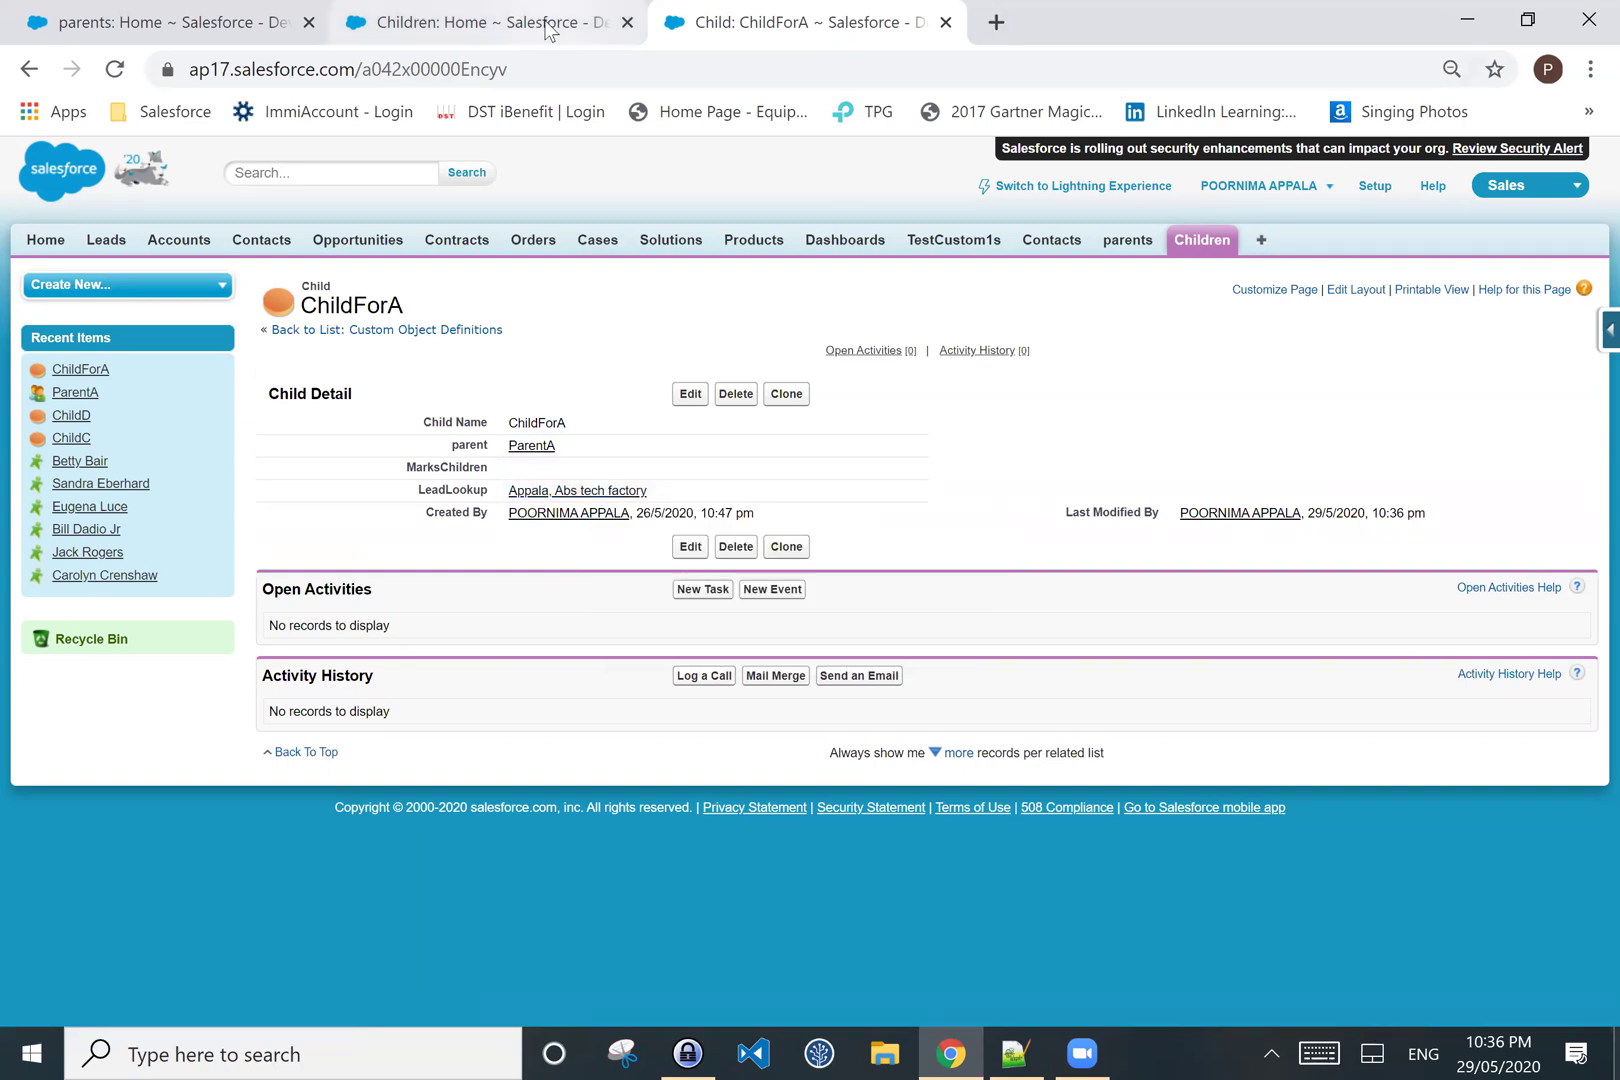
- Open ChildForA's linked lead in a duplicate browser tab, keeping the ChildForA record open in the original tab
left_click(580, 491)
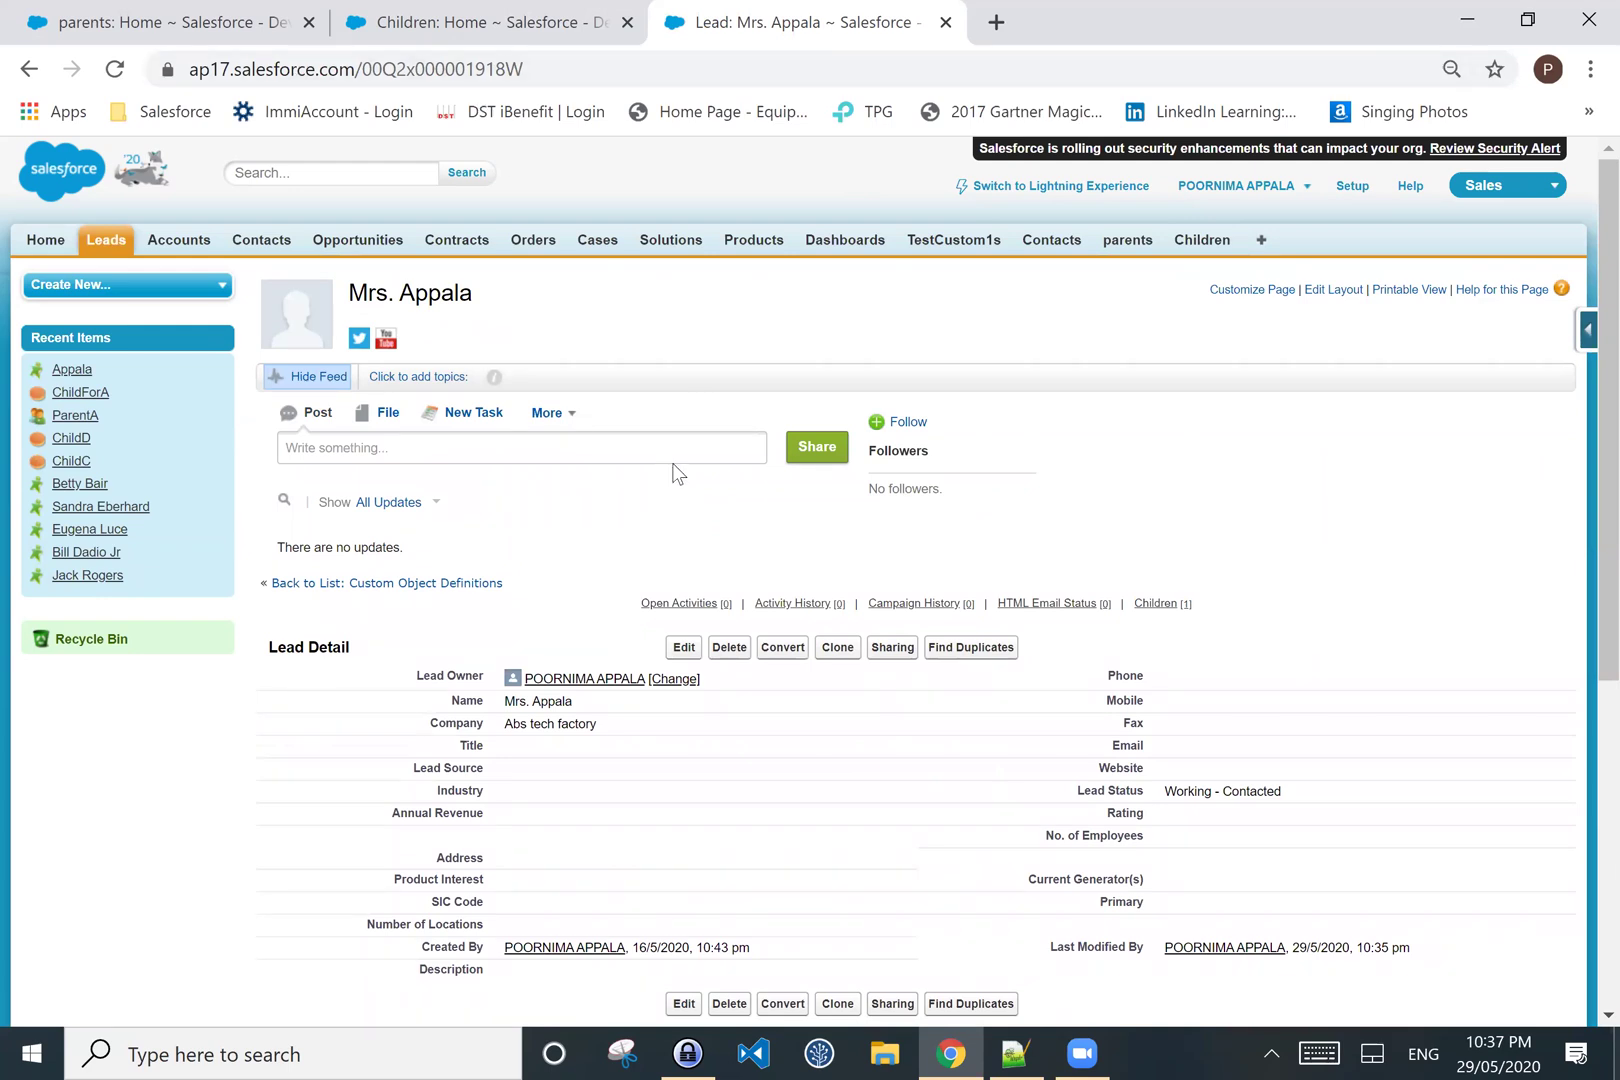
left_click(28, 69)
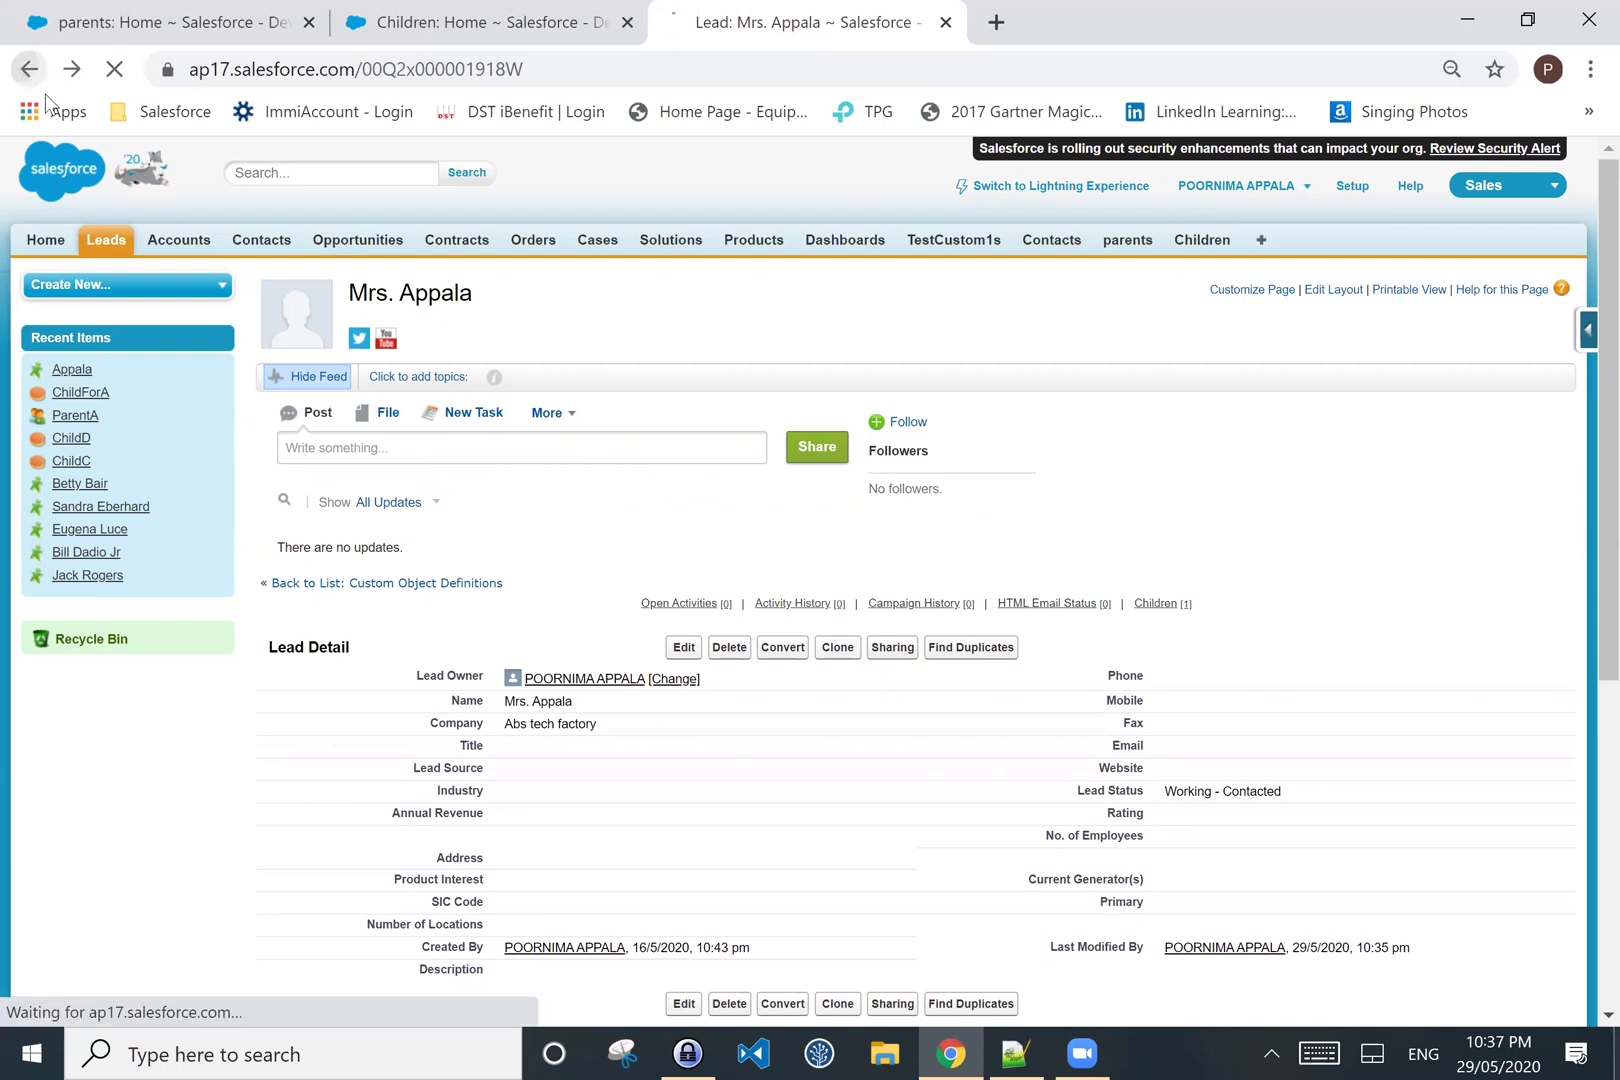
right_click(790, 42)
left_click(838, 158)
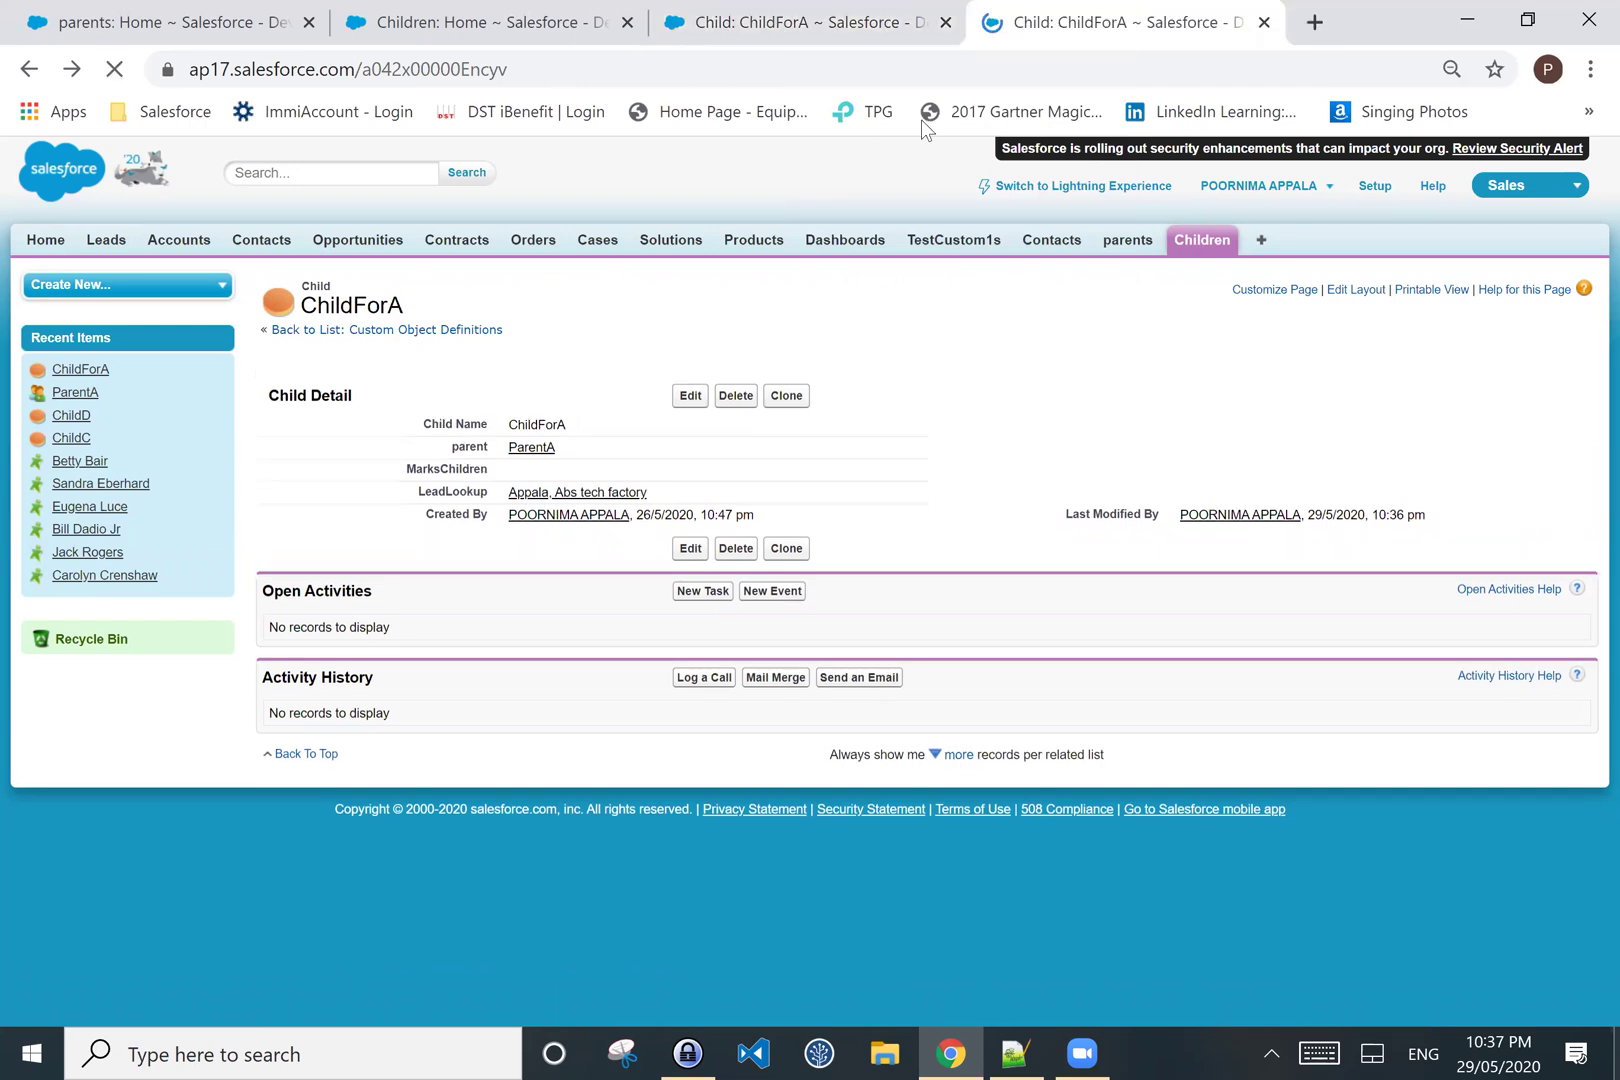
left_click(567, 494)
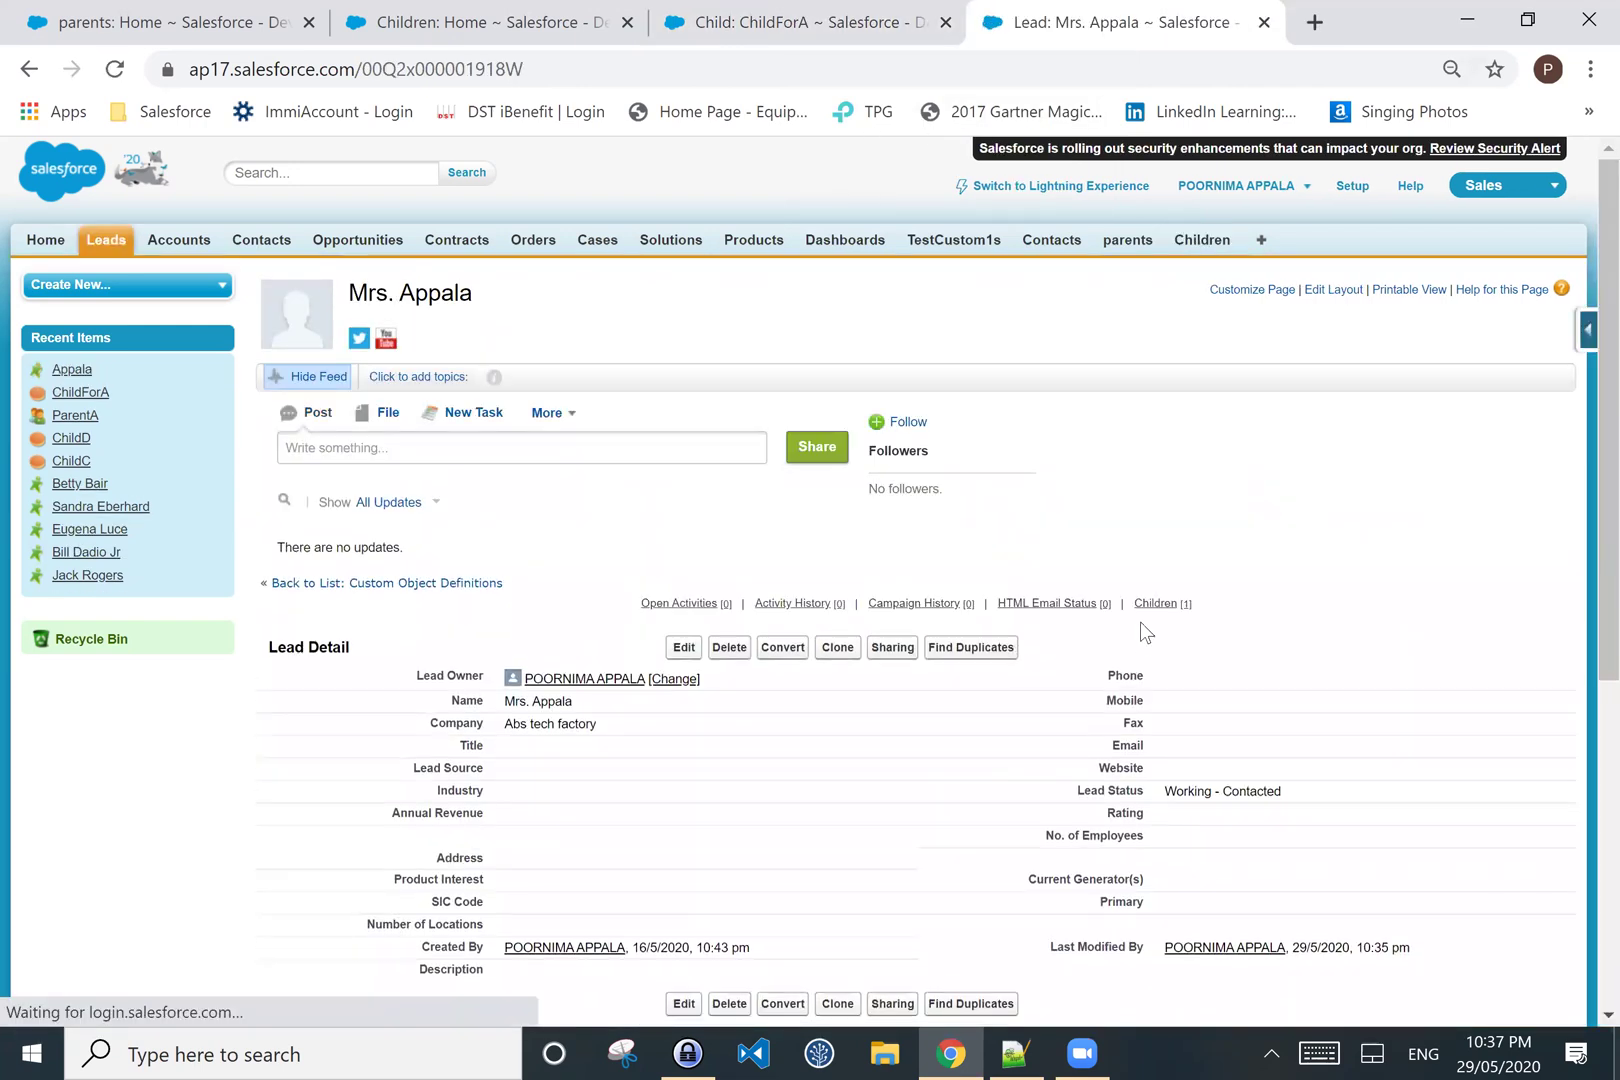
- Delete the Abs tech factory lead record and confirm the deletion
scroll(1183, 591, "down", 1)
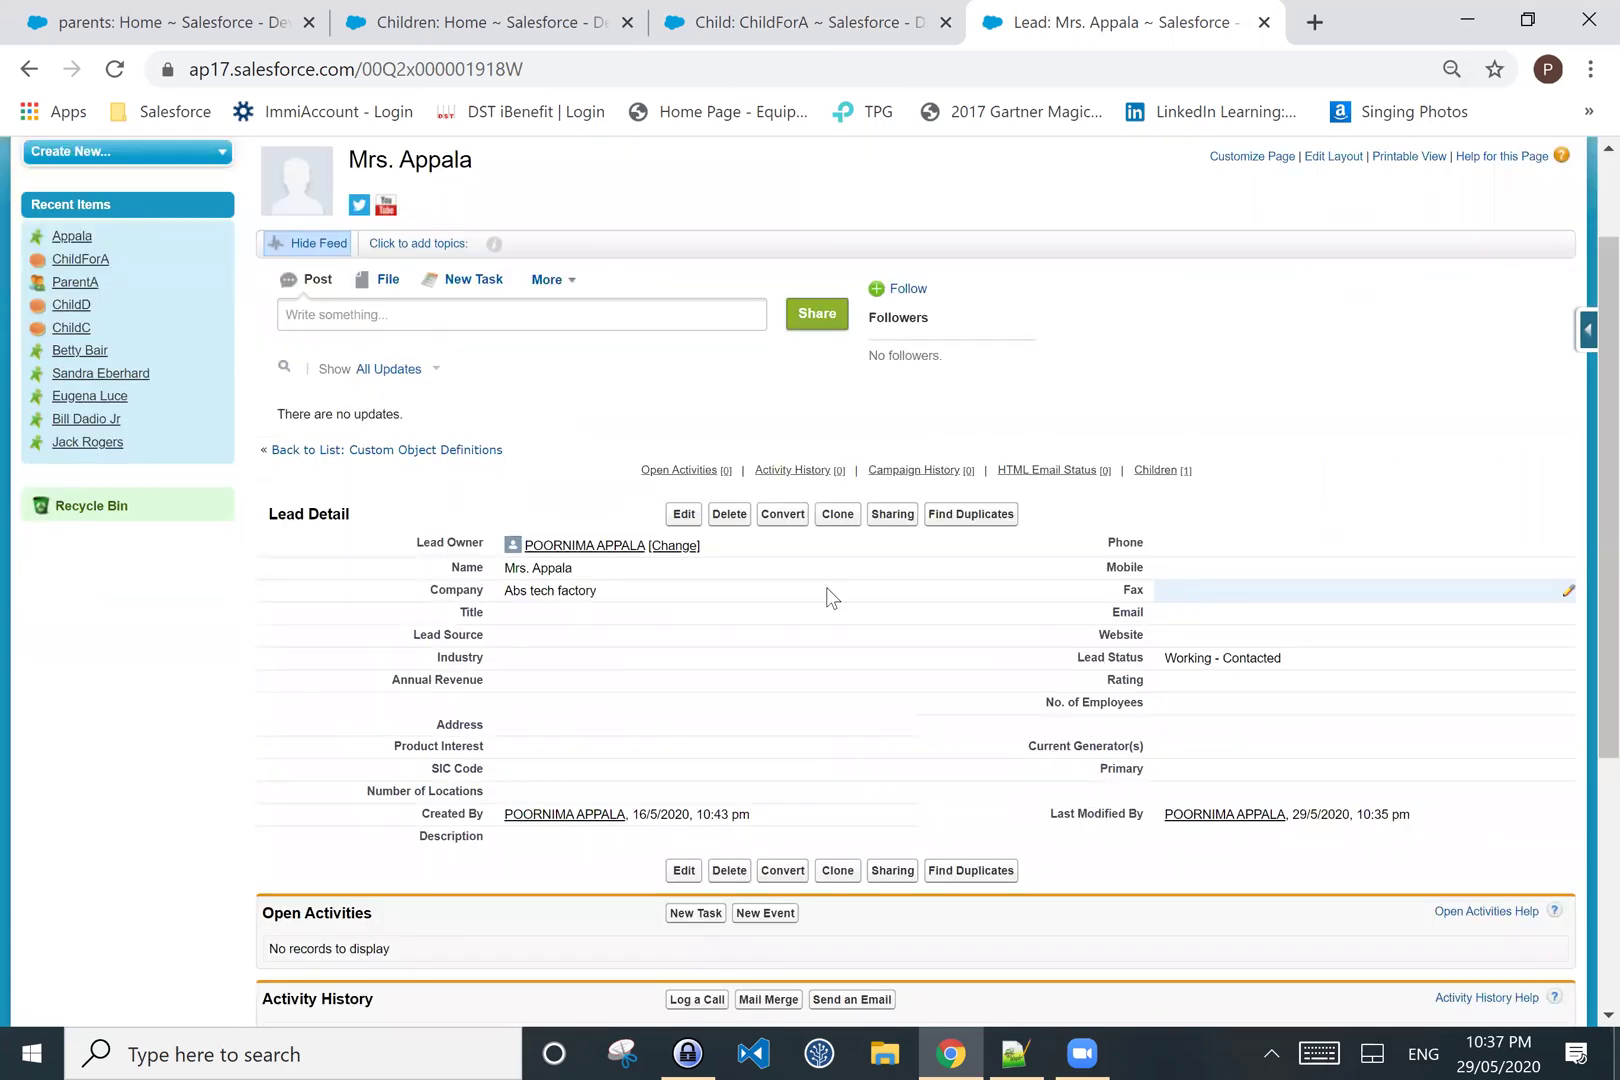
left_click(719, 518)
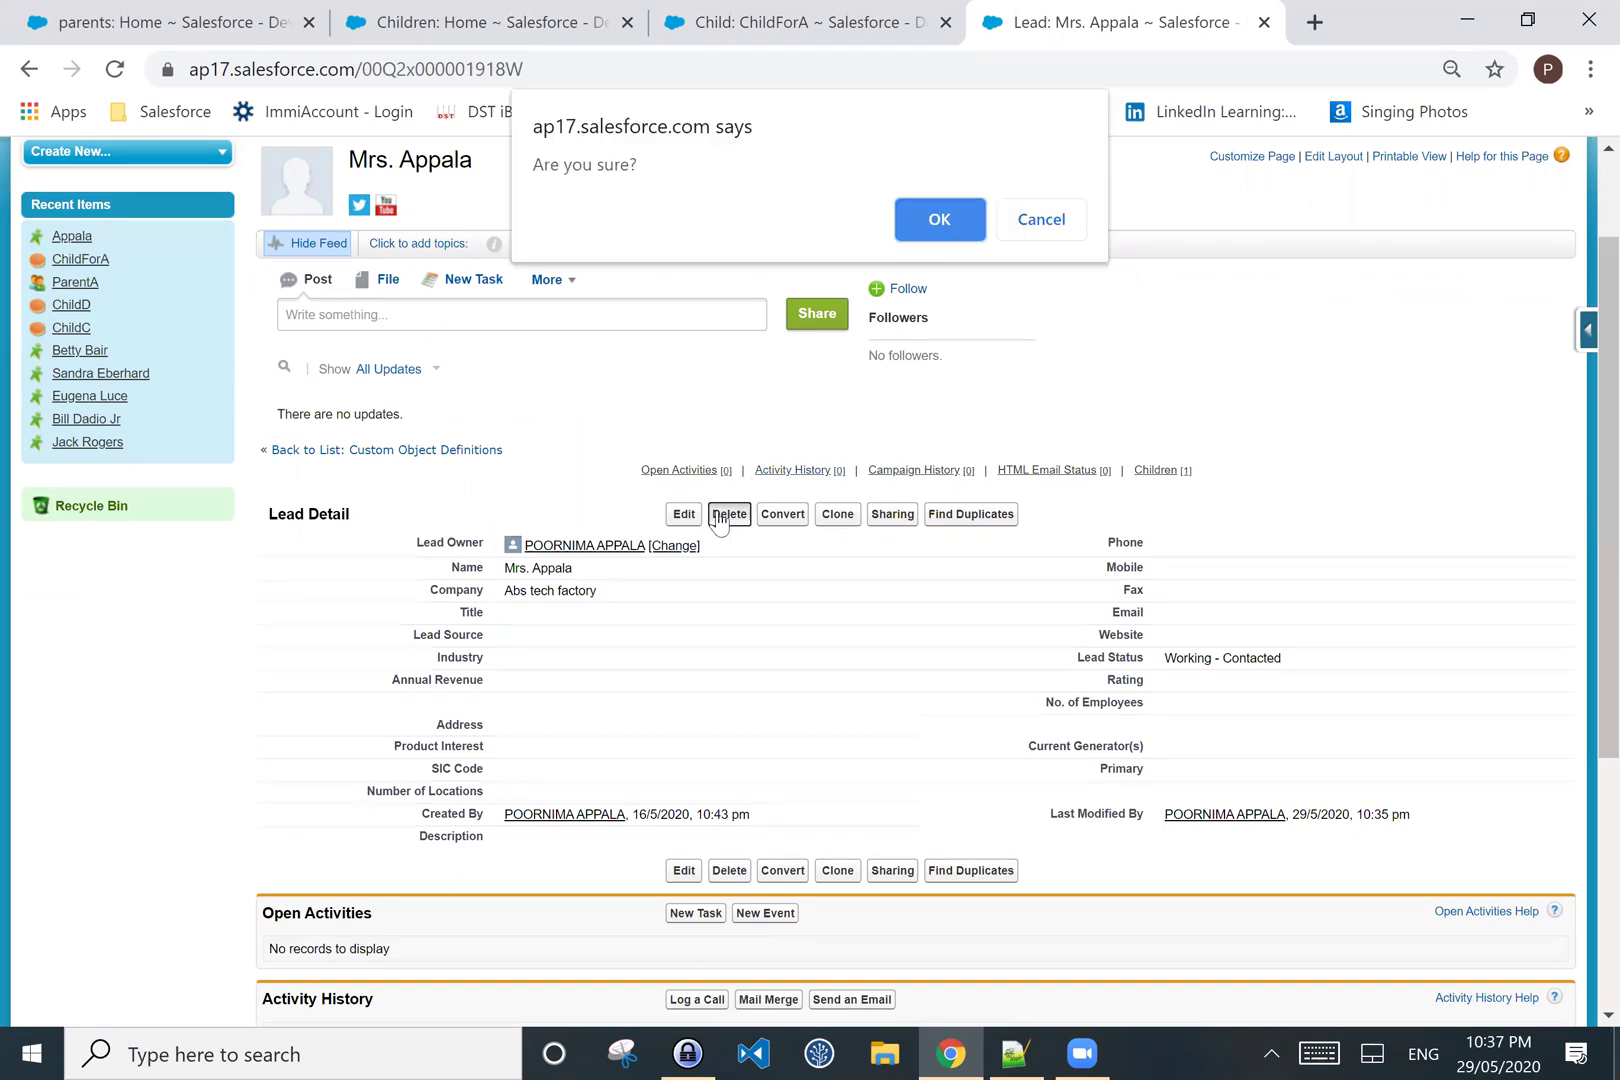
left_click(937, 221)
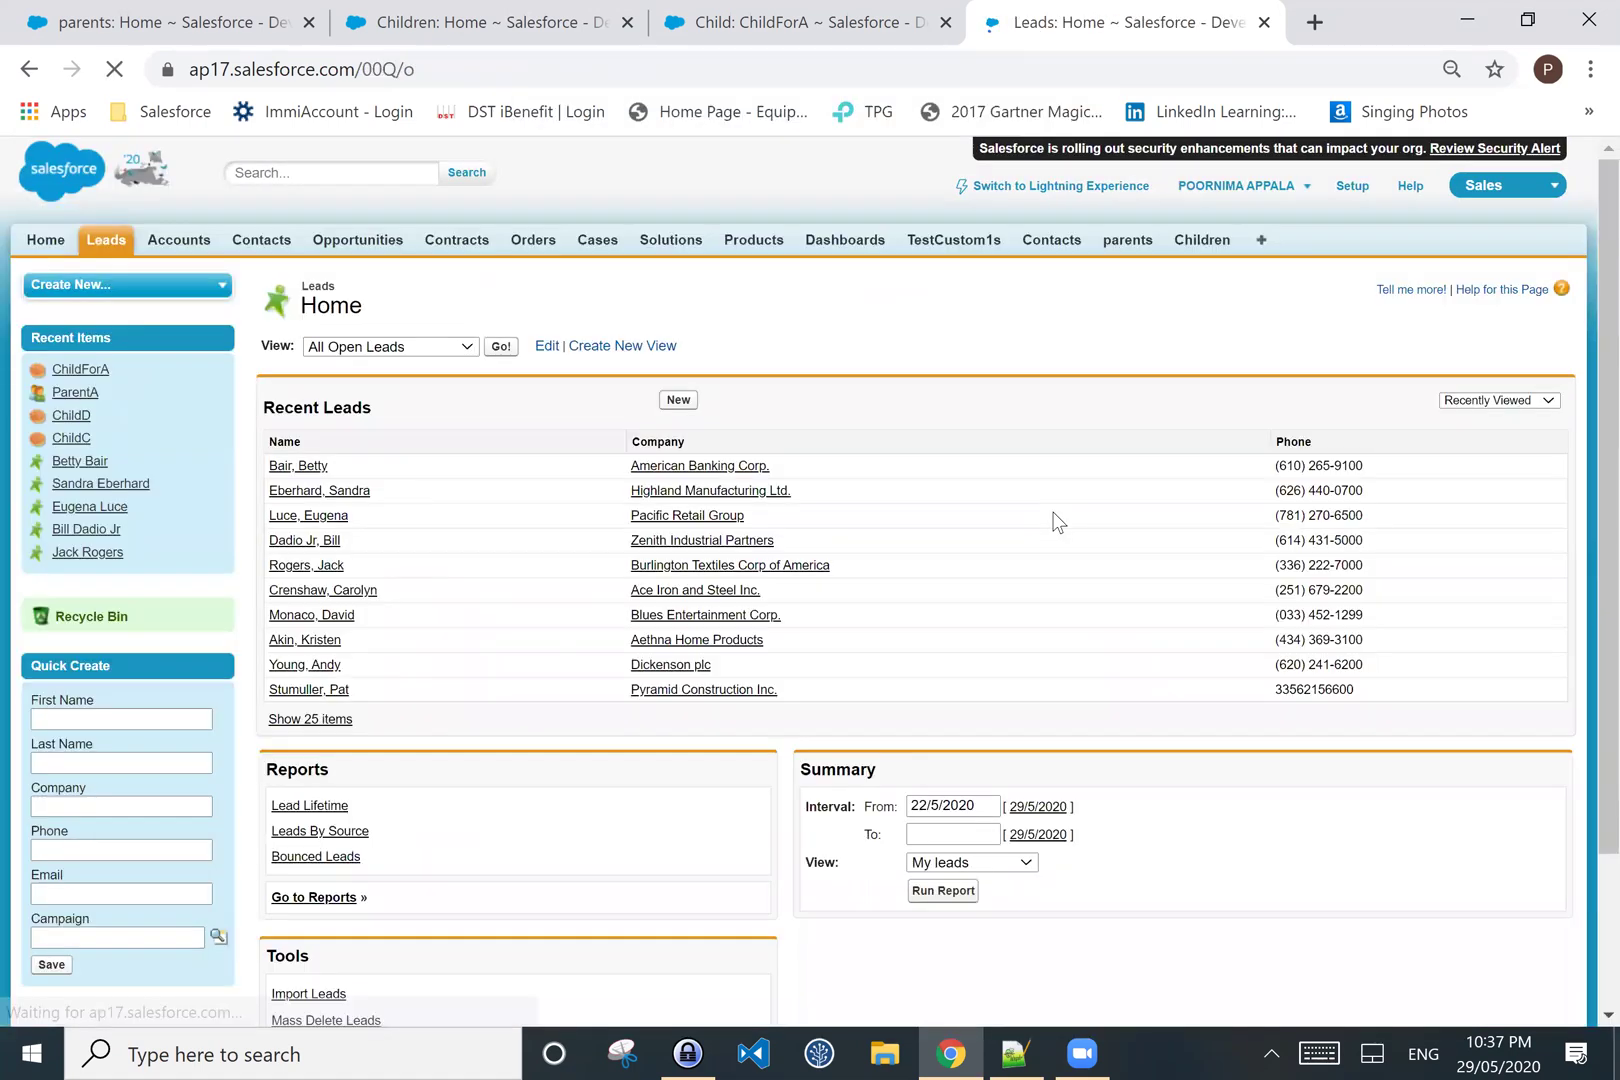
- Return to the original ChildForA tab and reload the record to check its LeadLookup field after the lead's deletion
left_click(811, 37)
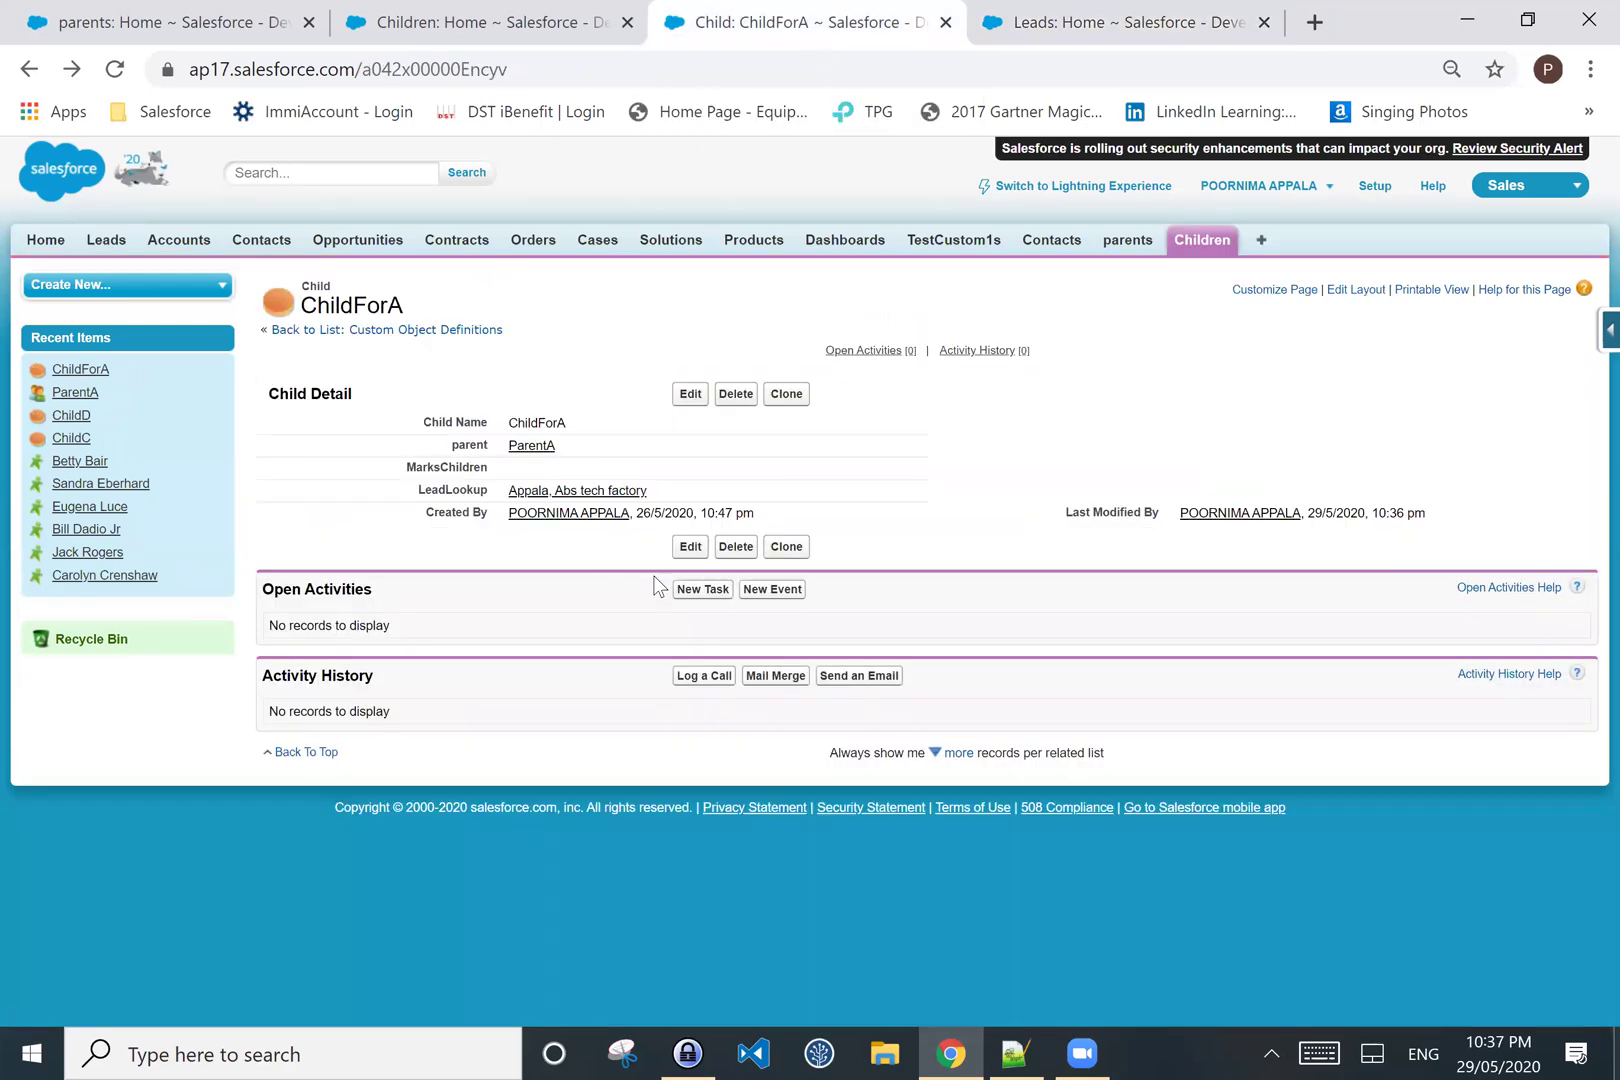
left_click(605, 80)
key("Return")
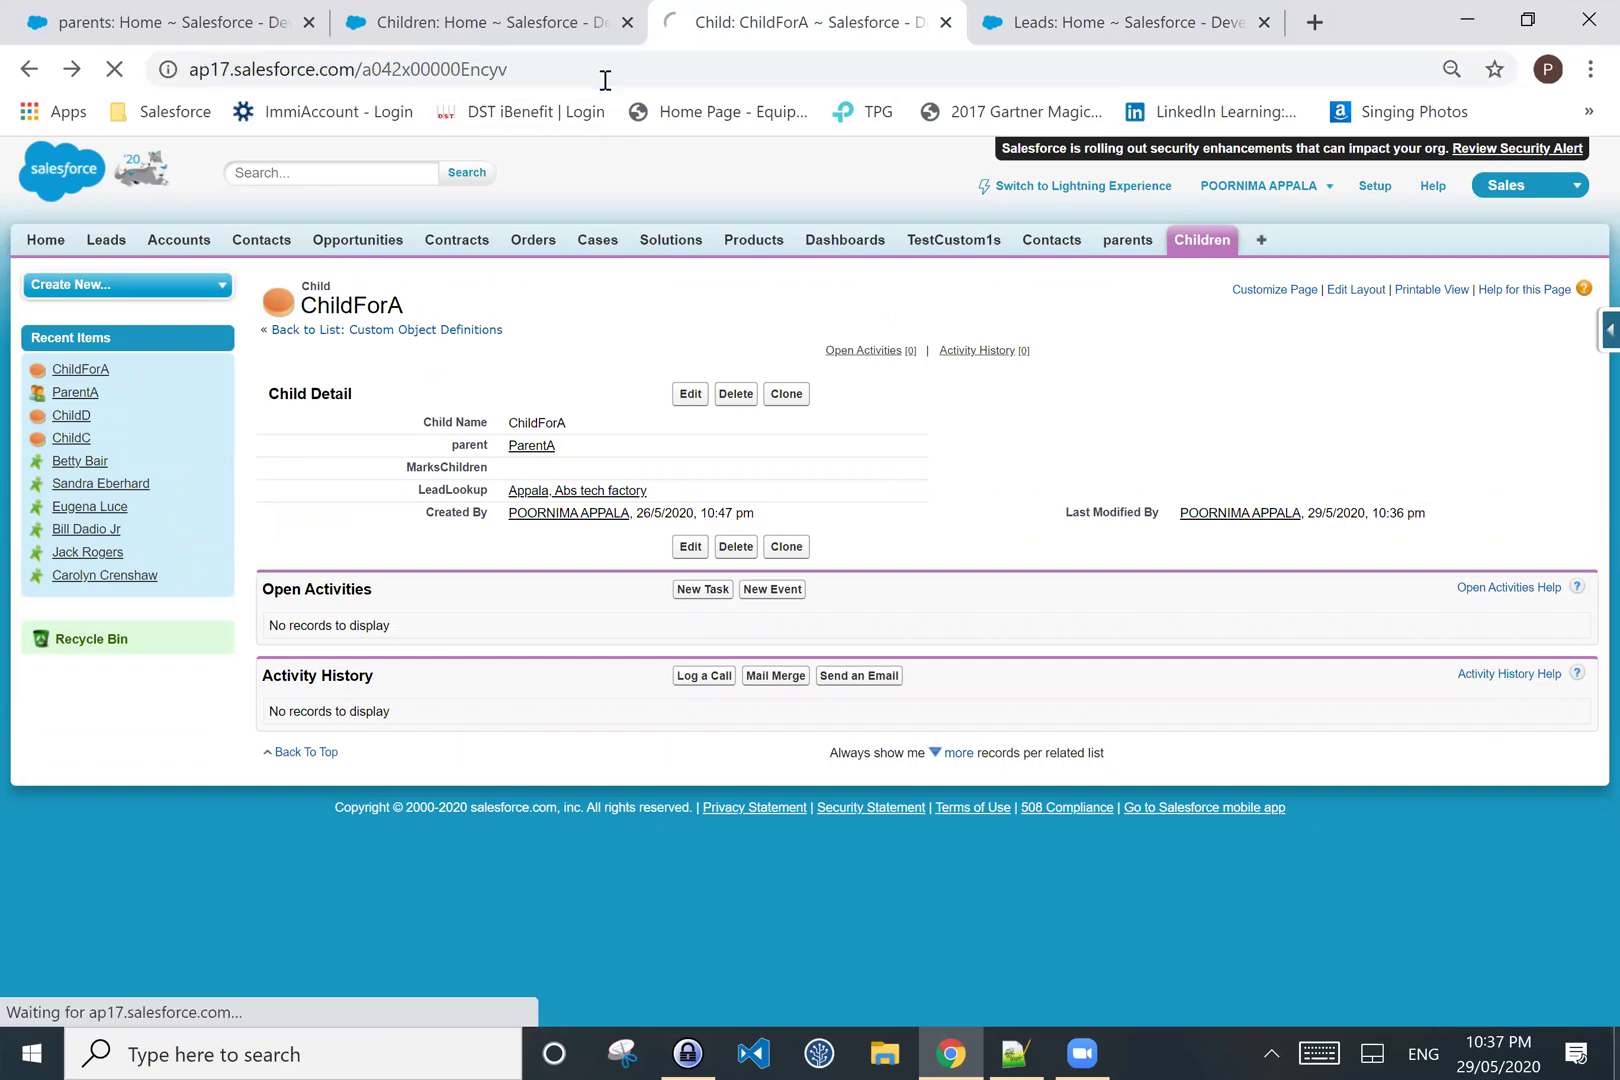
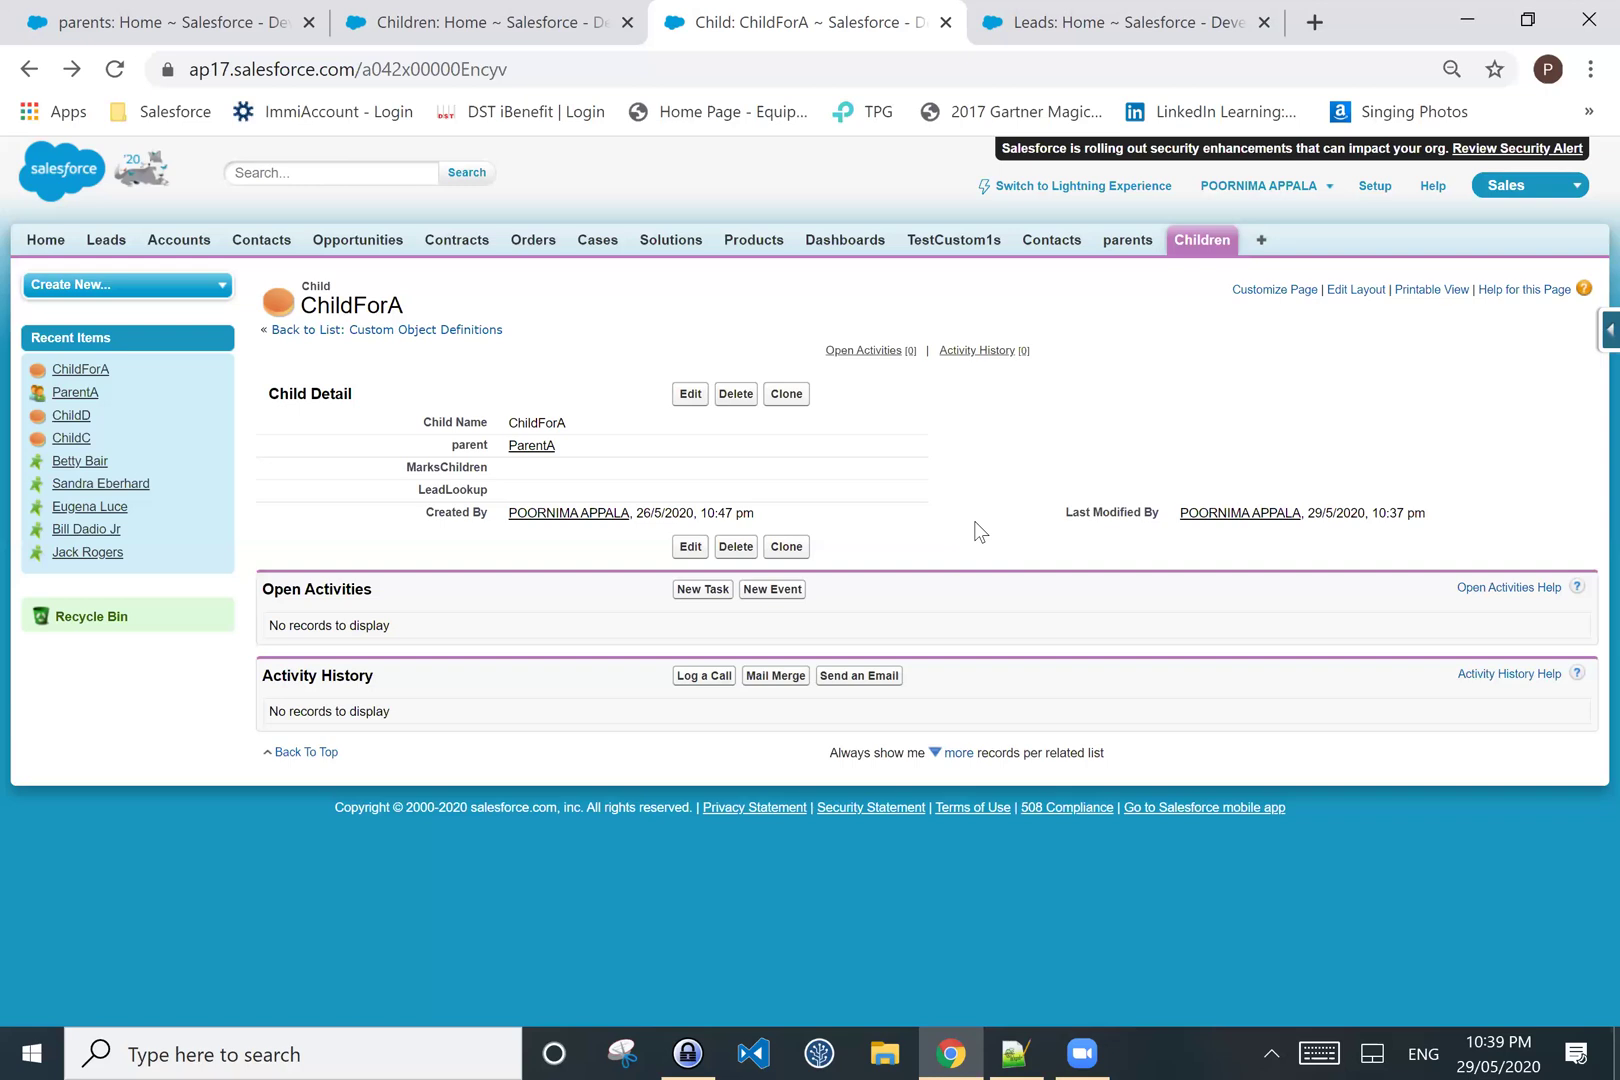
left_click(838, 1054)
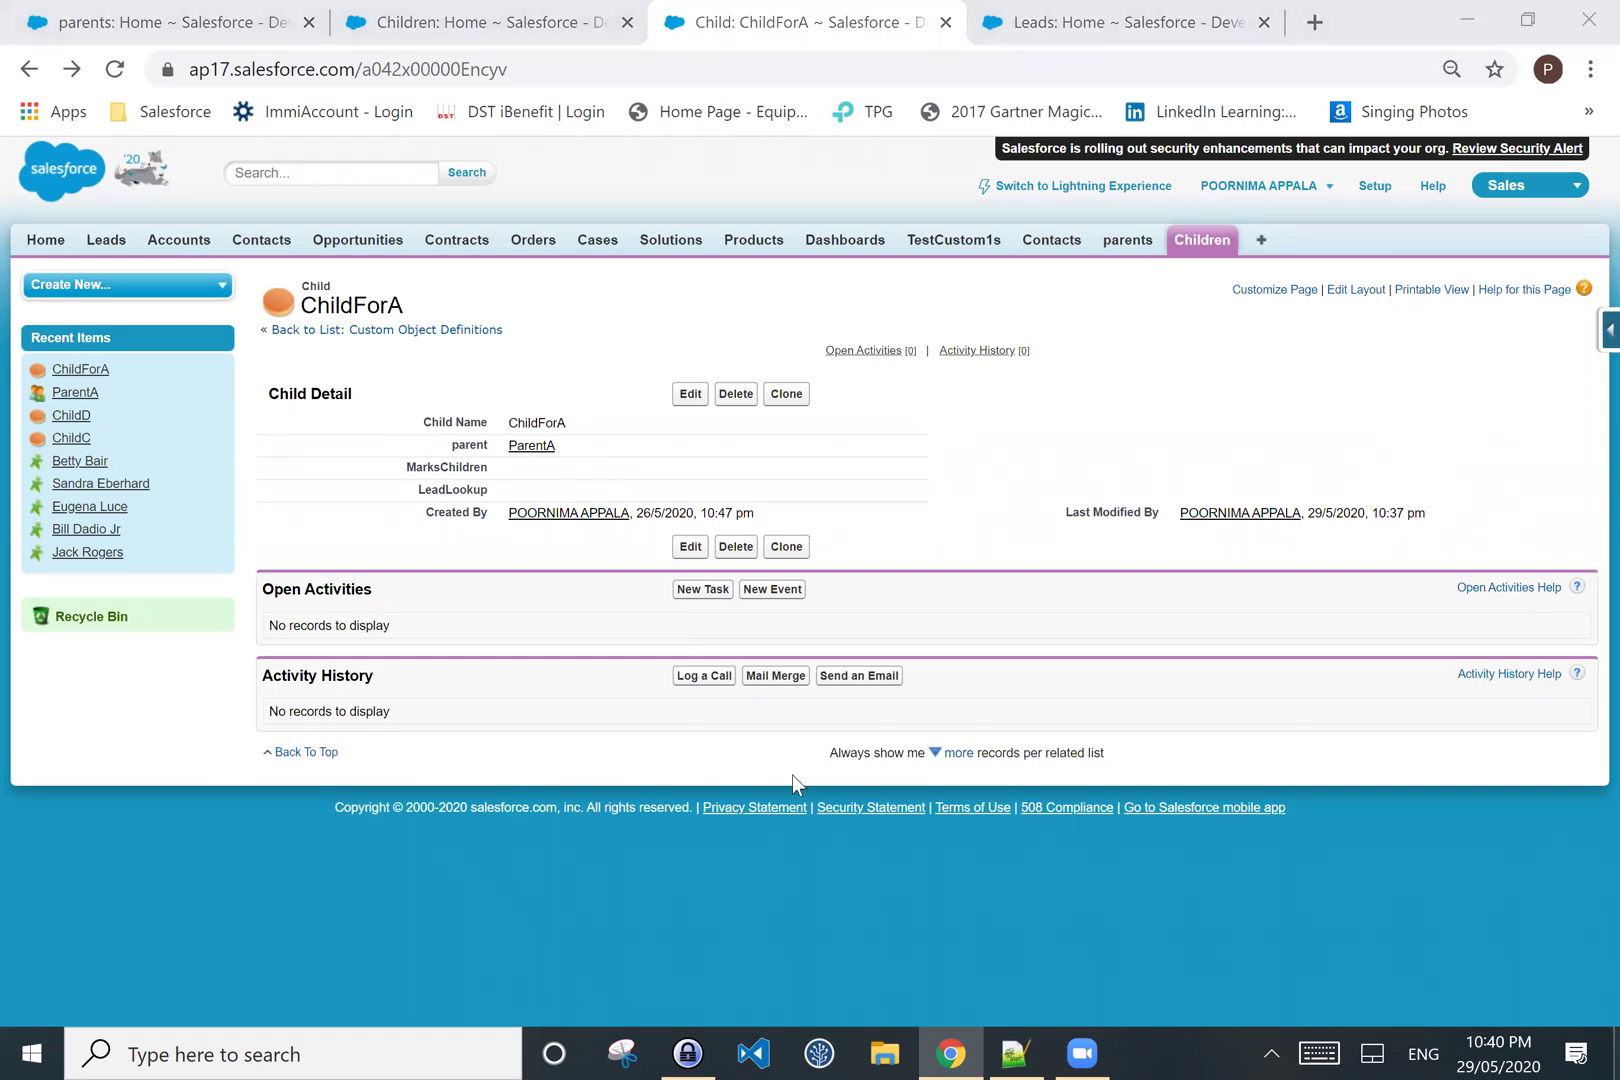